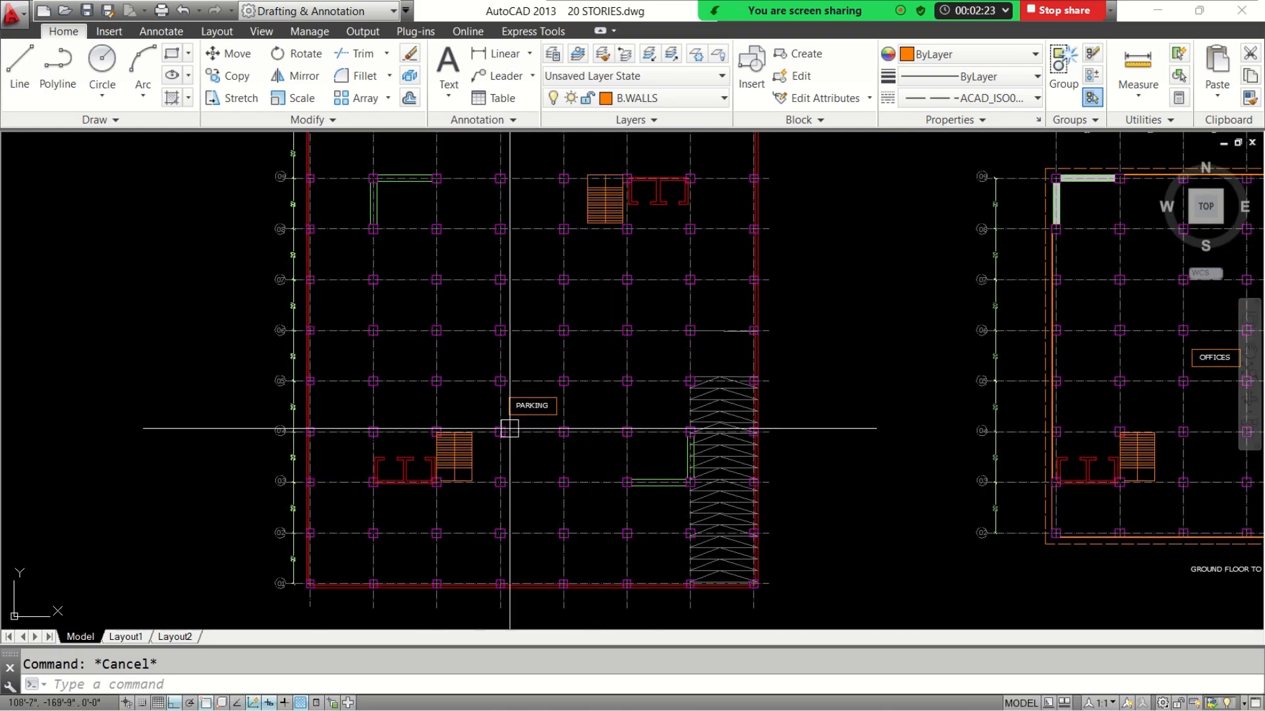
pyautogui.scroll(3, 517, 403)
pyautogui.scroll(-6, 486, 397)
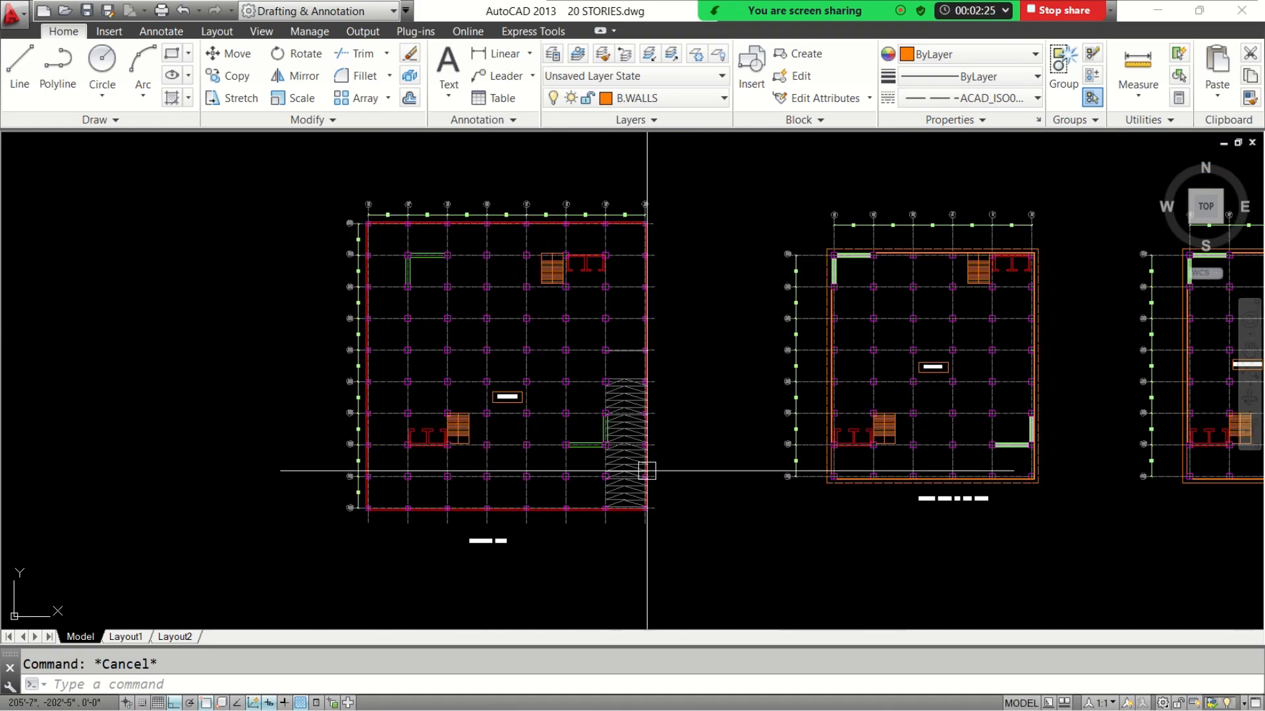
# Switch to the Google Meet call in Chrome and admit the participant waiting to join
pyautogui.click(1161, 10)
pyautogui.moveTo(792, 710)
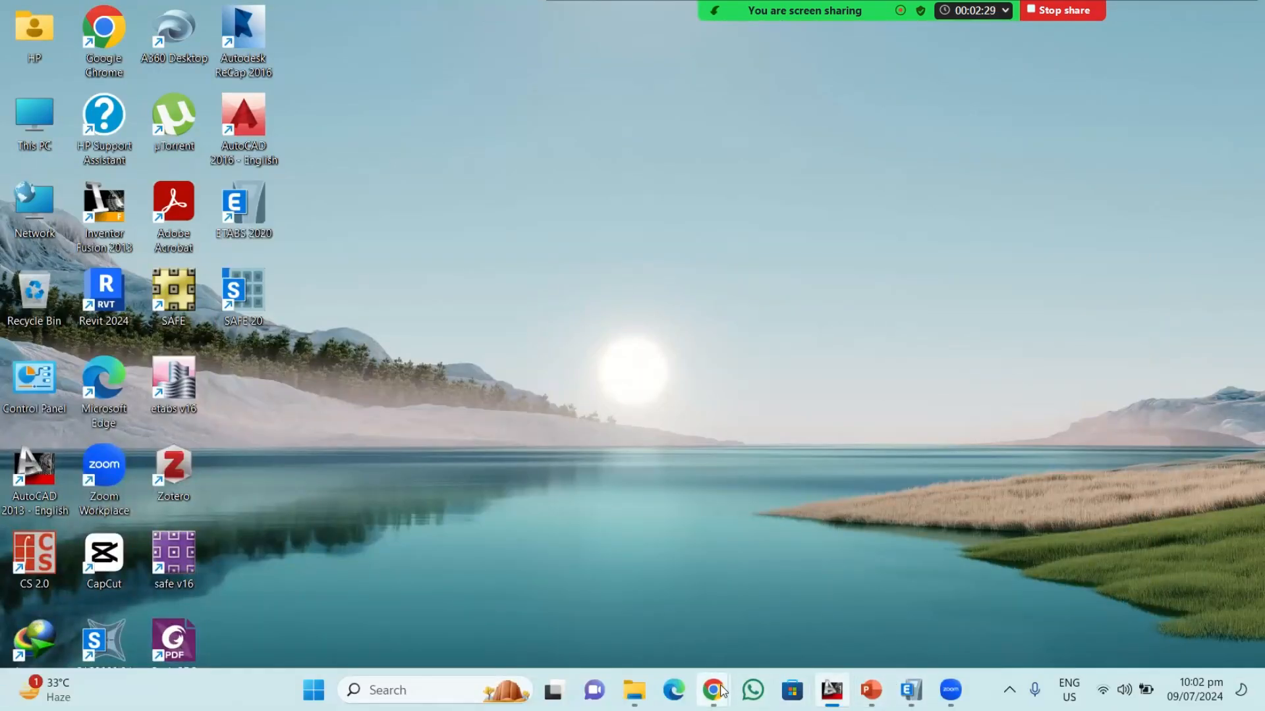
pyautogui.moveTo(722, 691)
pyautogui.click(671, 585)
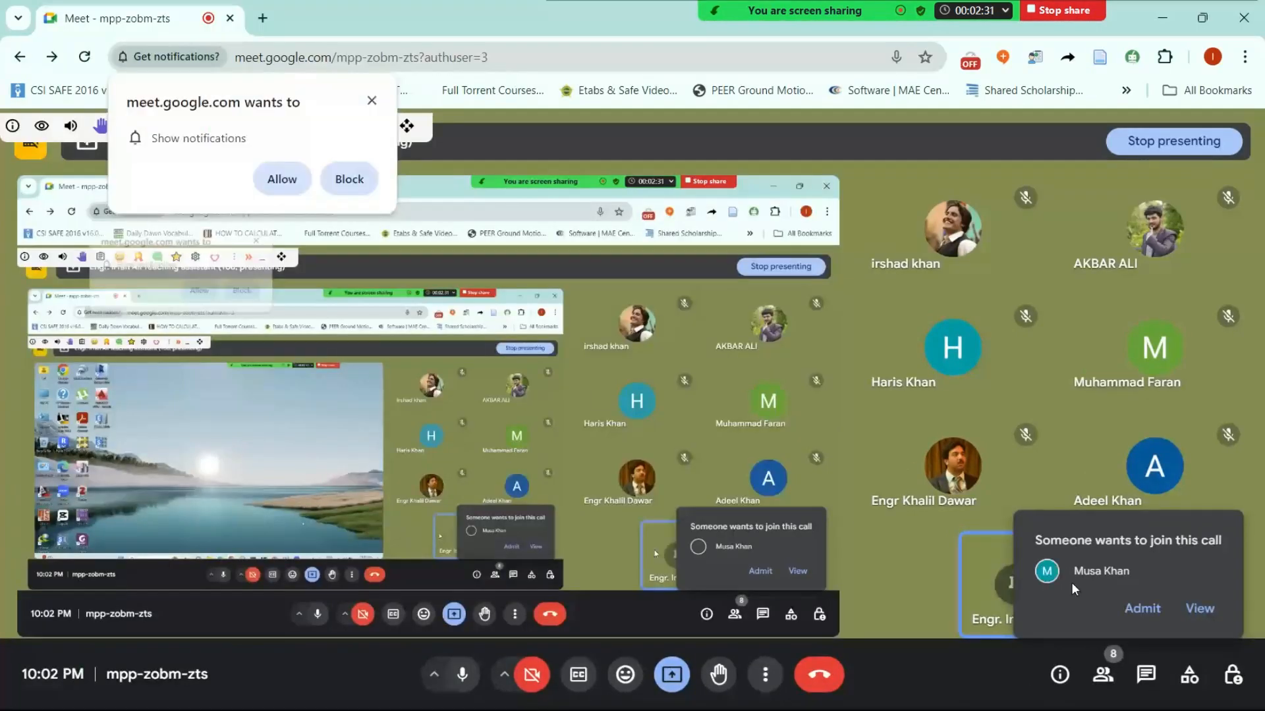
pyautogui.click(1140, 611)
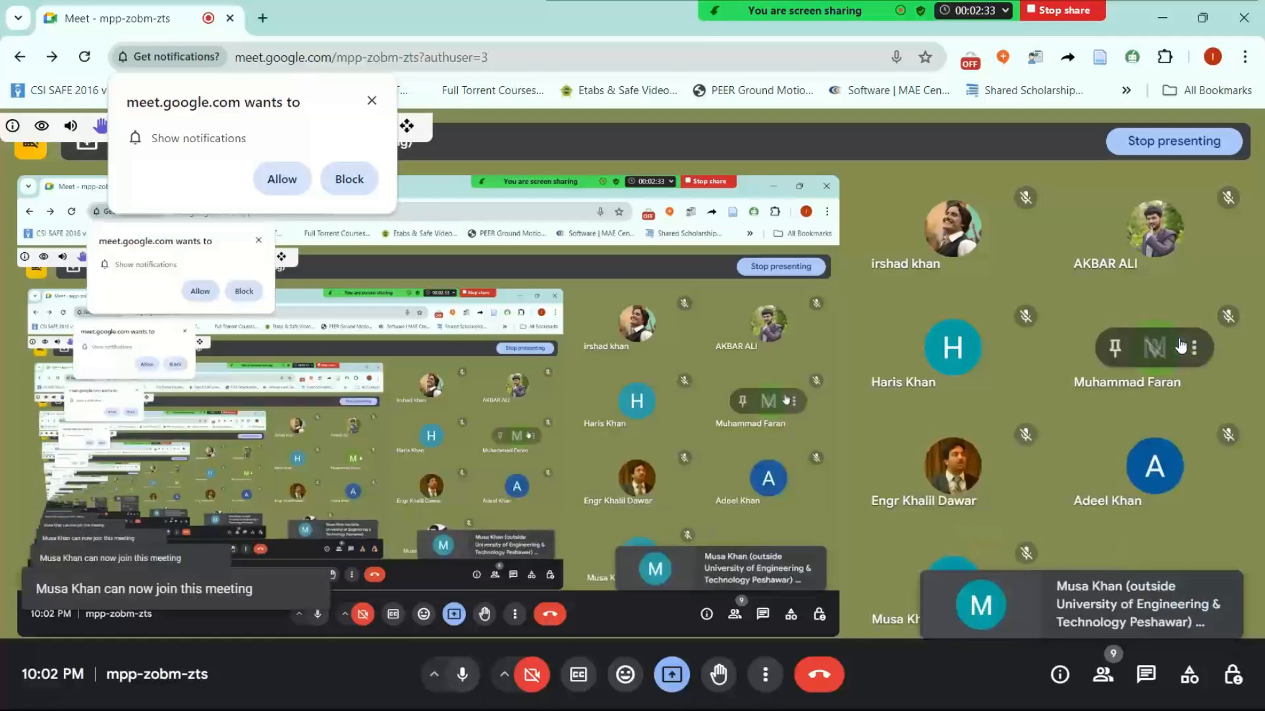
pyautogui.click(1169, 14)
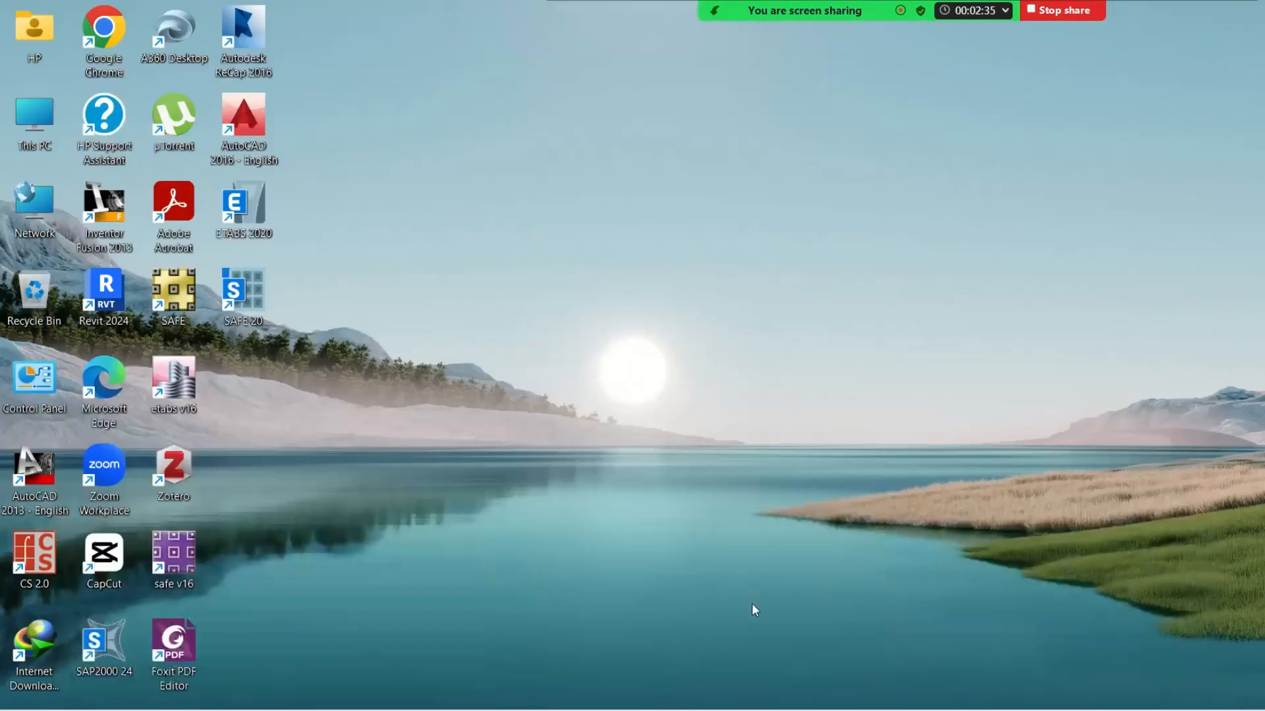
# Return to the 20 STORIES.dwg drawing in AutoCAD and examine the basement plan with its parking area and ramp
pyautogui.click(869, 690)
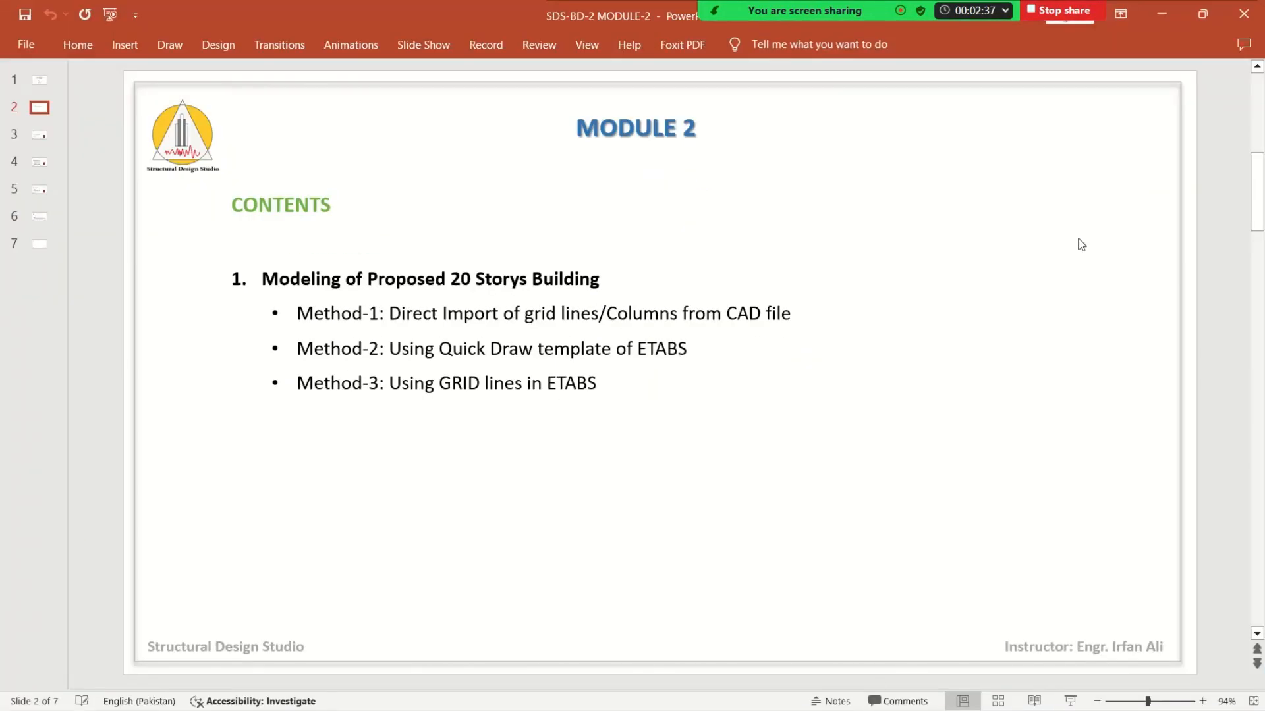
pyautogui.click(1162, 14)
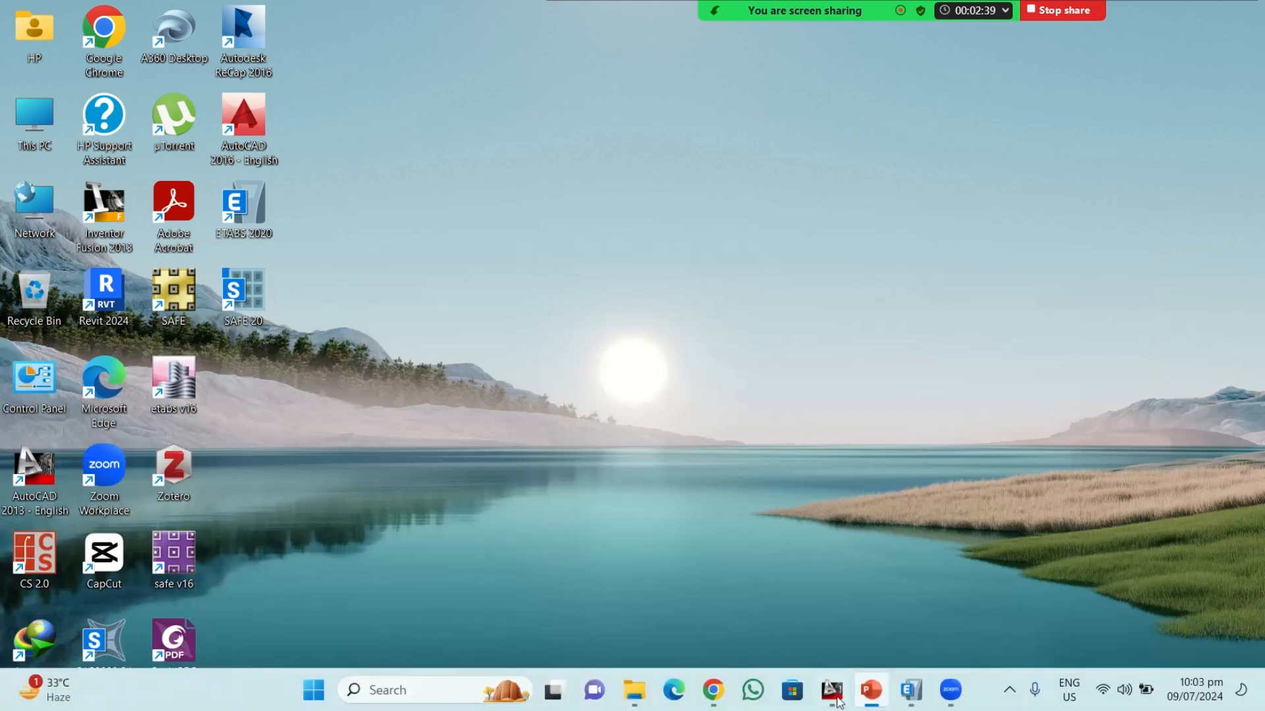
pyautogui.click(833, 691)
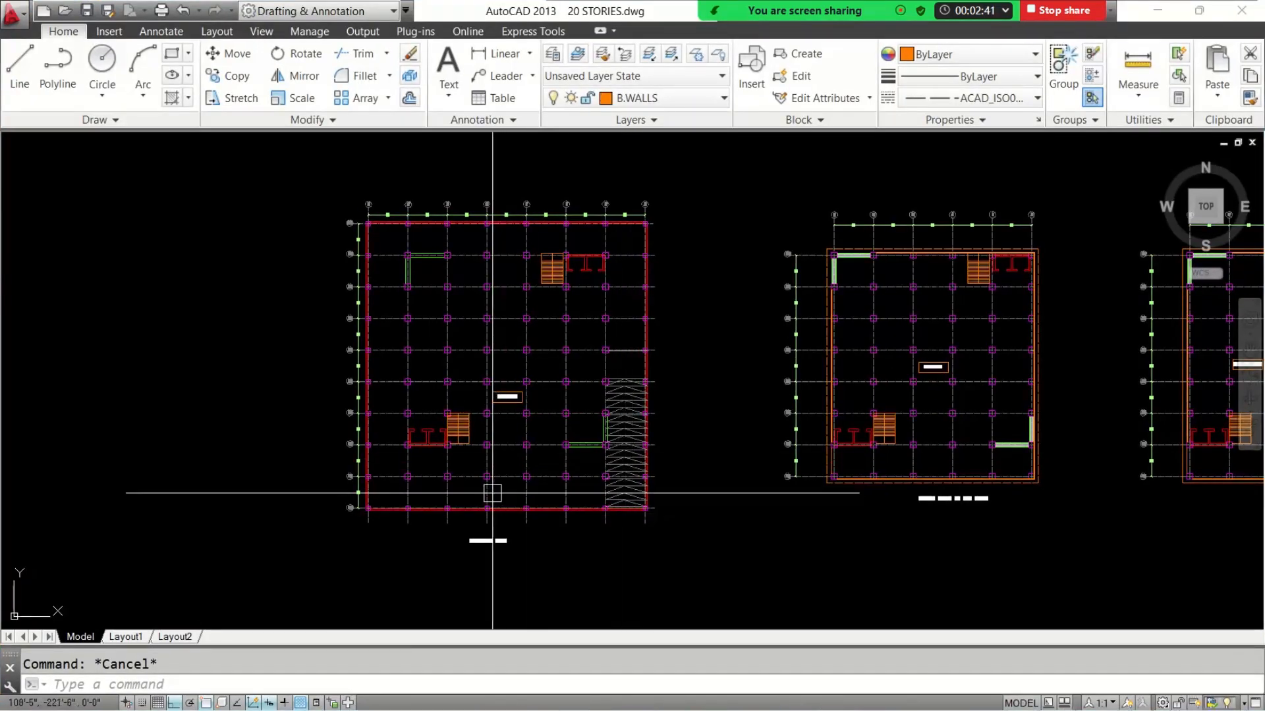
pyautogui.scroll(2, 495, 493)
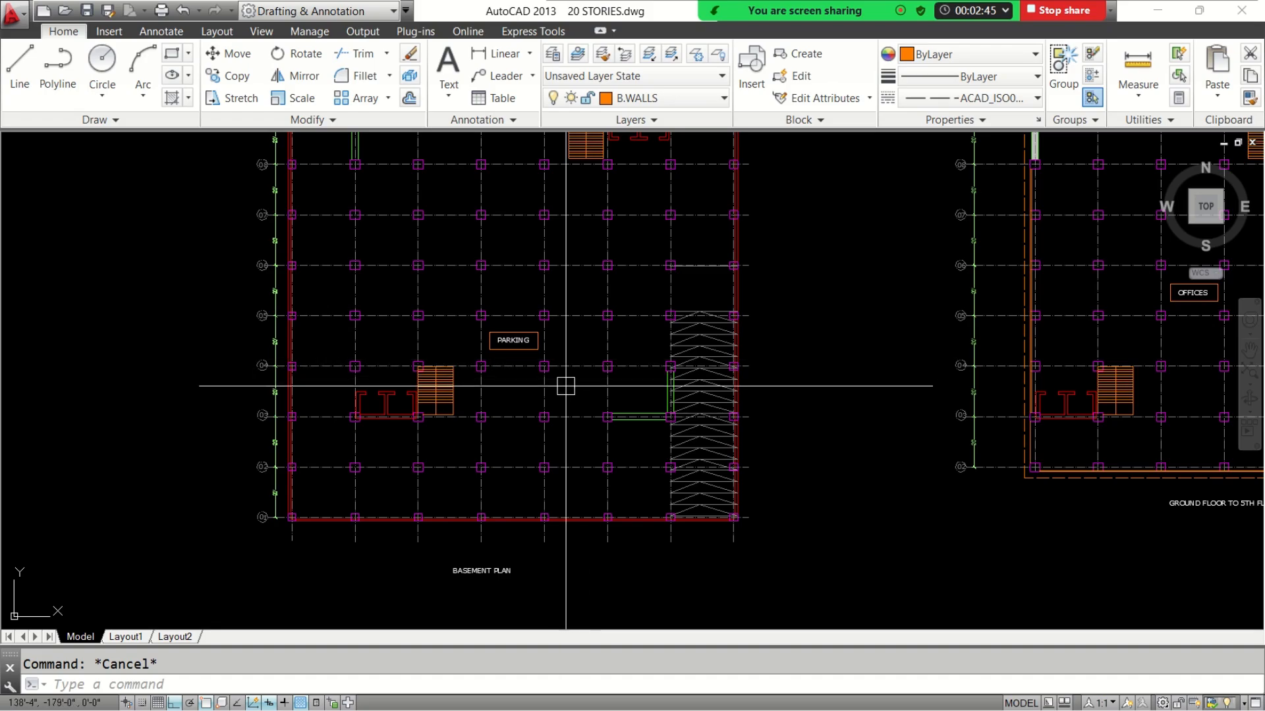
pyautogui.moveTo(541, 339); pyautogui.dragTo(528, 400, button='middle')
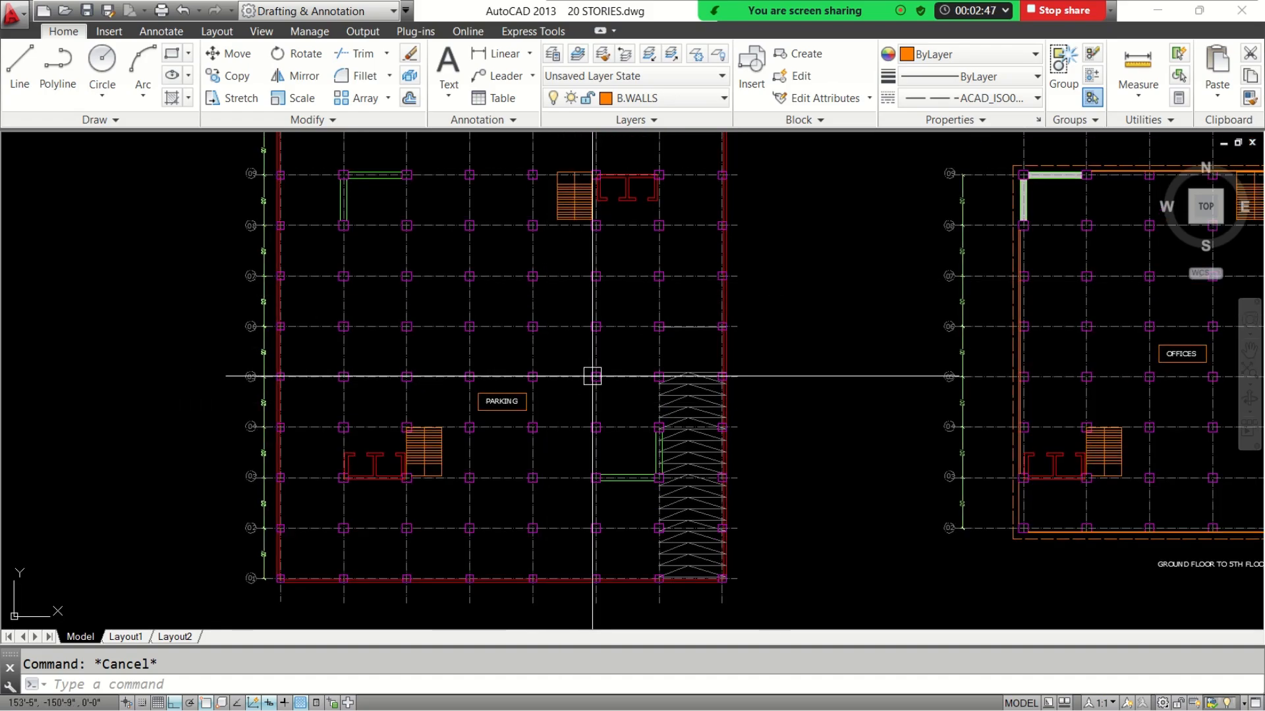
pyautogui.scroll(-2, 580, 367)
# Examine the ground floor to 5th floor plan, including its title, offices label, grid spacing, stairs and shear walls
pyautogui.moveTo(787, 418); pyautogui.dragTo(426, 378, button='middle')
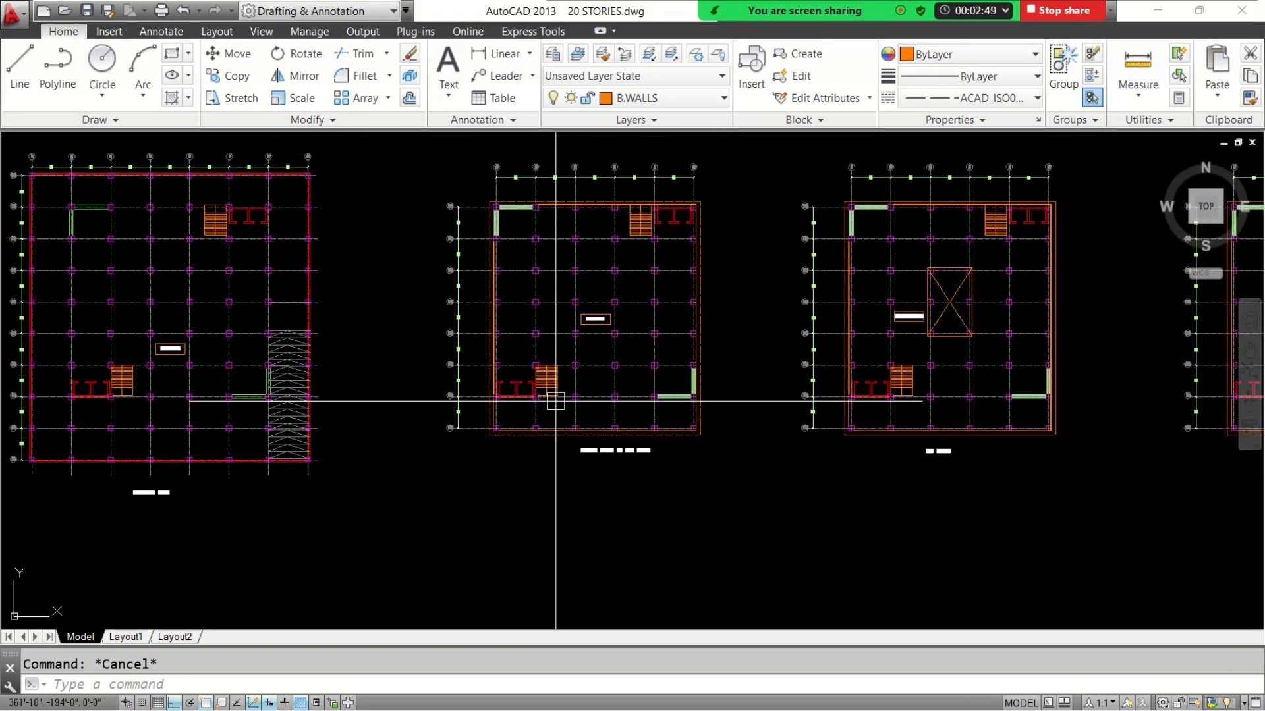
pyautogui.scroll(4, 593, 450)
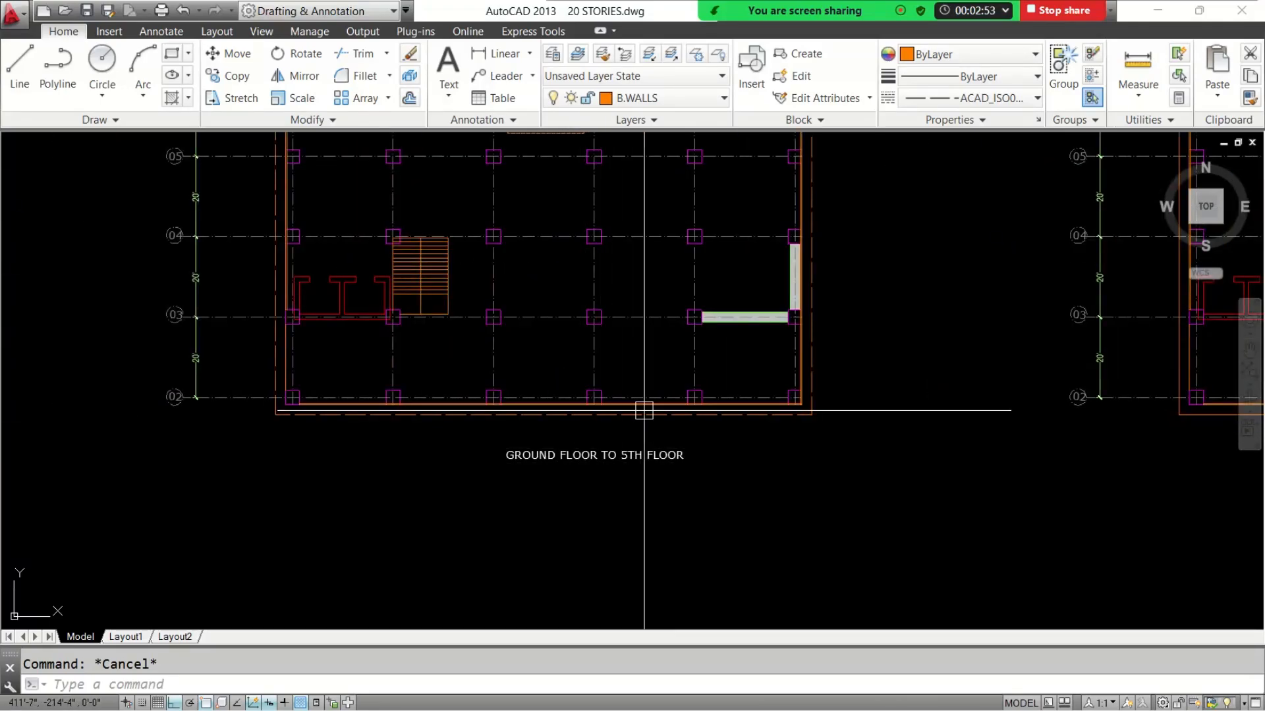
pyautogui.moveTo(615, 278); pyautogui.dragTo(613, 452, button='middle')
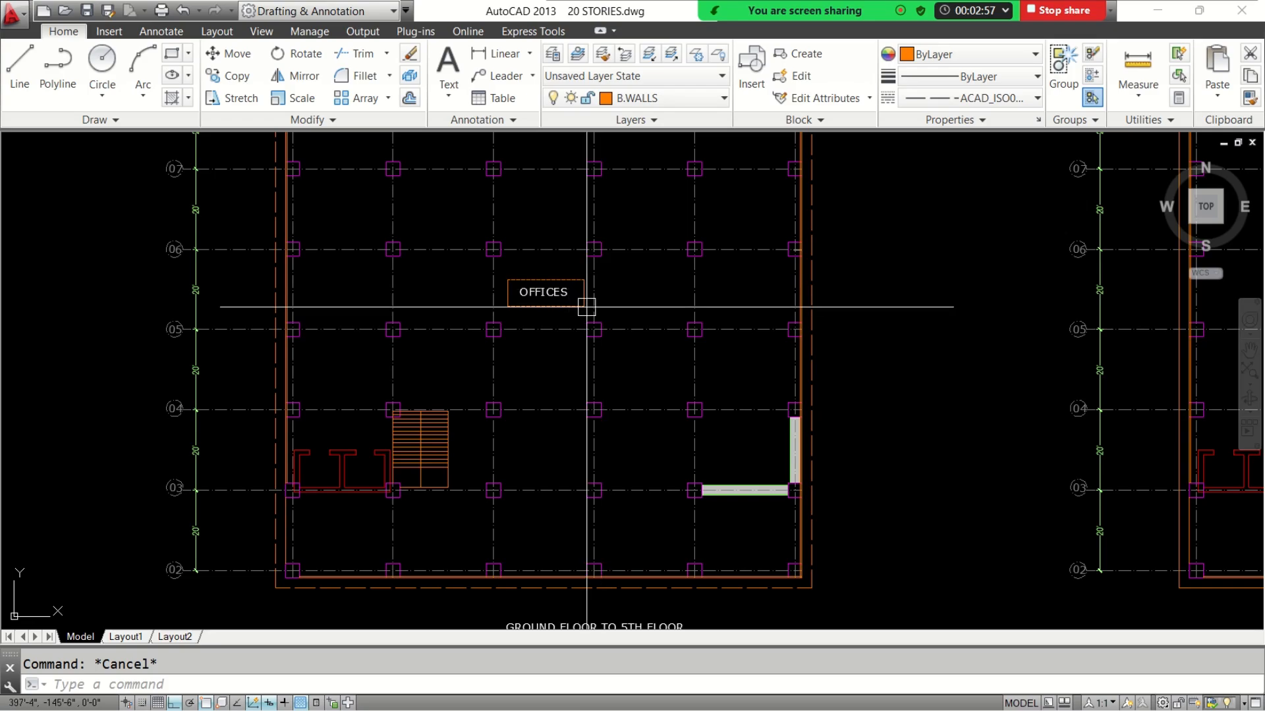
pyautogui.scroll(-4, 587, 307)
pyautogui.moveTo(586, 231); pyautogui.dragTo(583, 270, button='middle')
pyautogui.scroll(6, 532, 205)
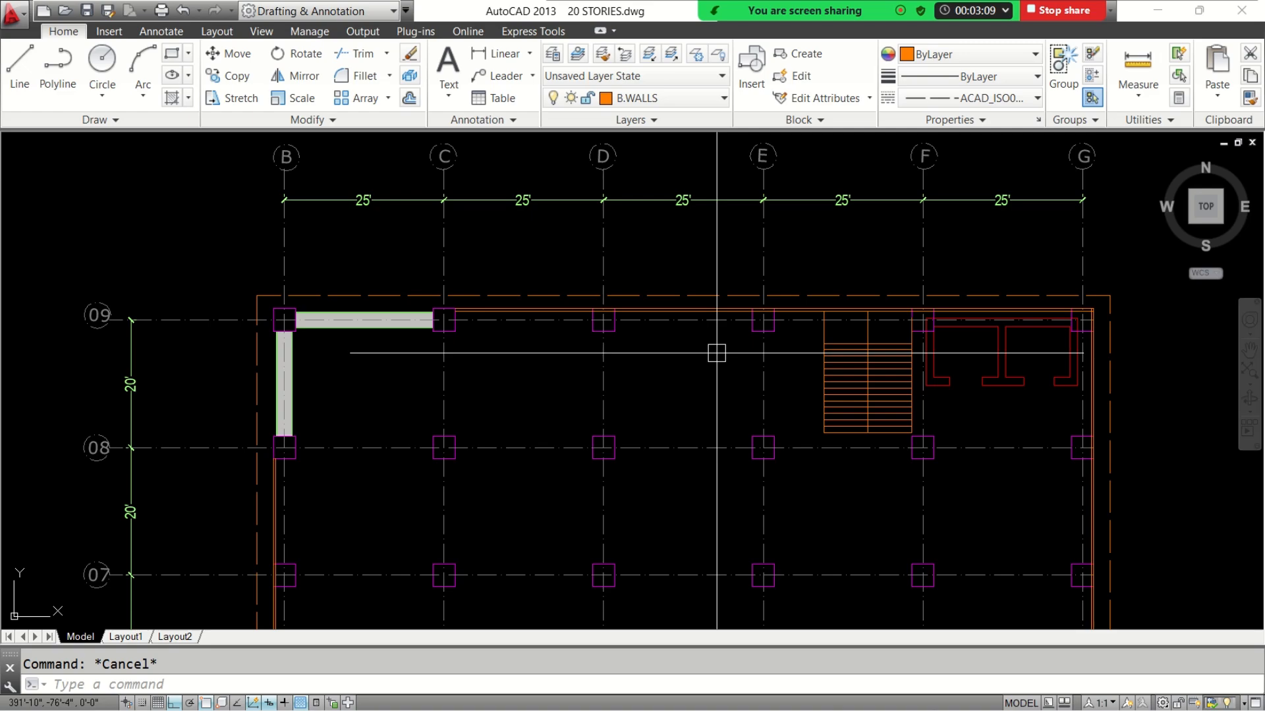
pyautogui.scroll(-5, 716, 353)
pyautogui.scroll(5, 709, 361)
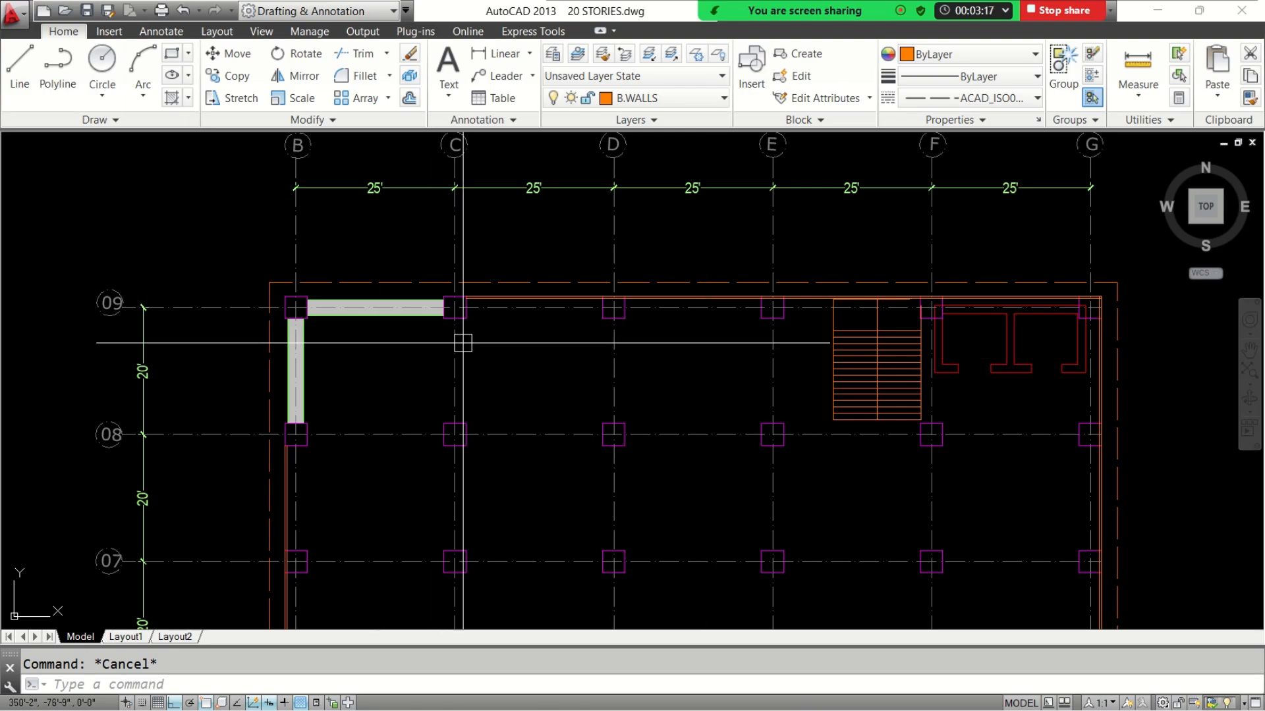
pyautogui.scroll(-5, 461, 369)
pyautogui.scroll(4, 507, 416)
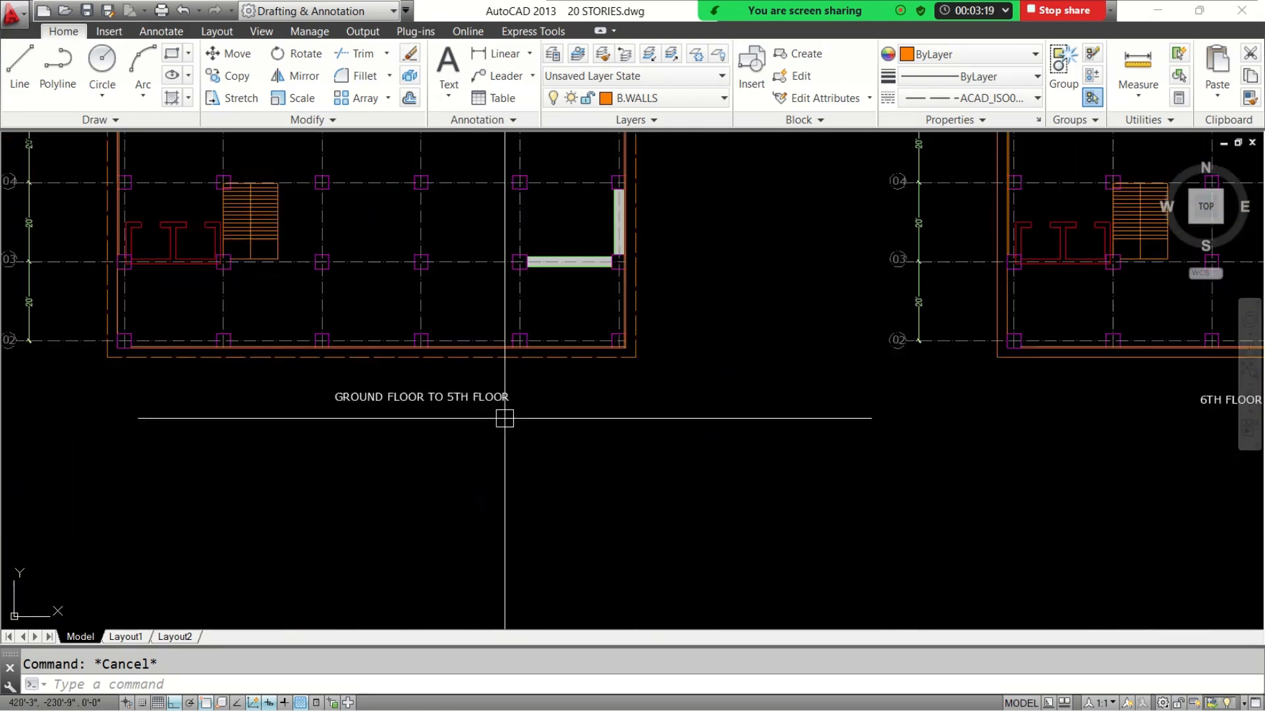
# Examine the 6th floor plan with its restaurant label and central opening
pyautogui.moveTo(1009, 446); pyautogui.dragTo(354, 506, button='middle')
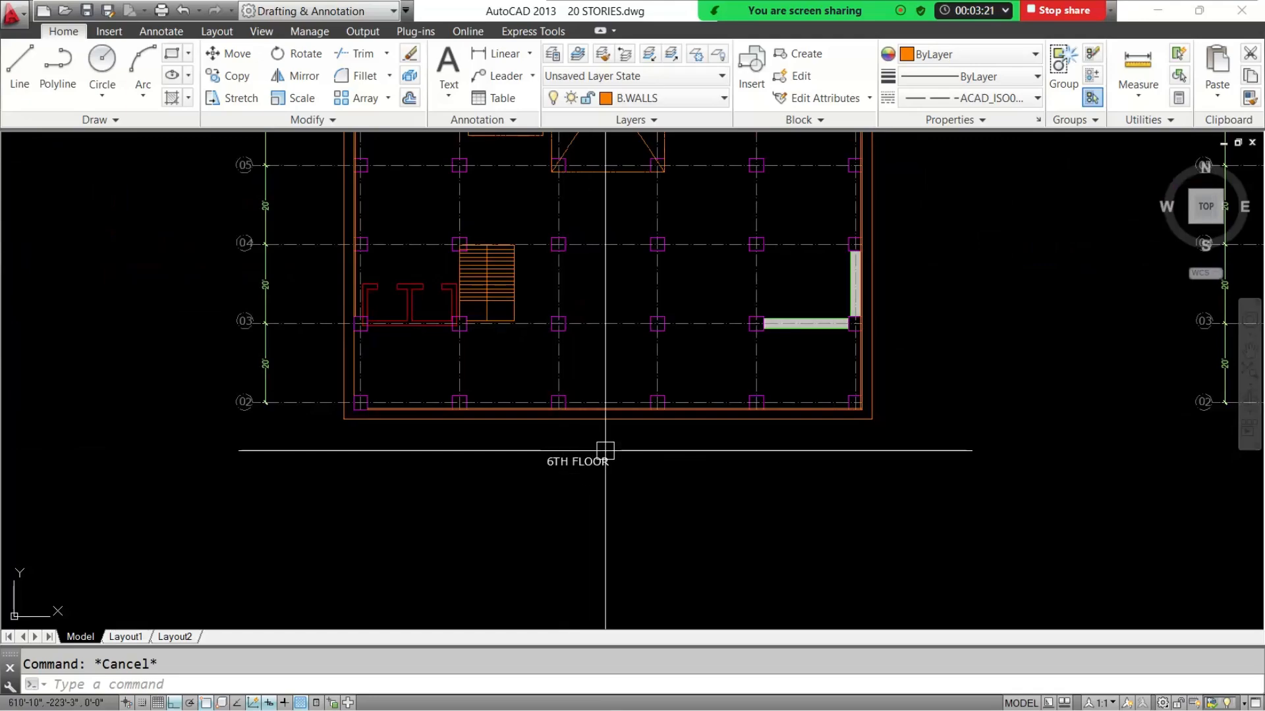
pyautogui.moveTo(602, 451); pyautogui.dragTo(569, 625, button='middle')
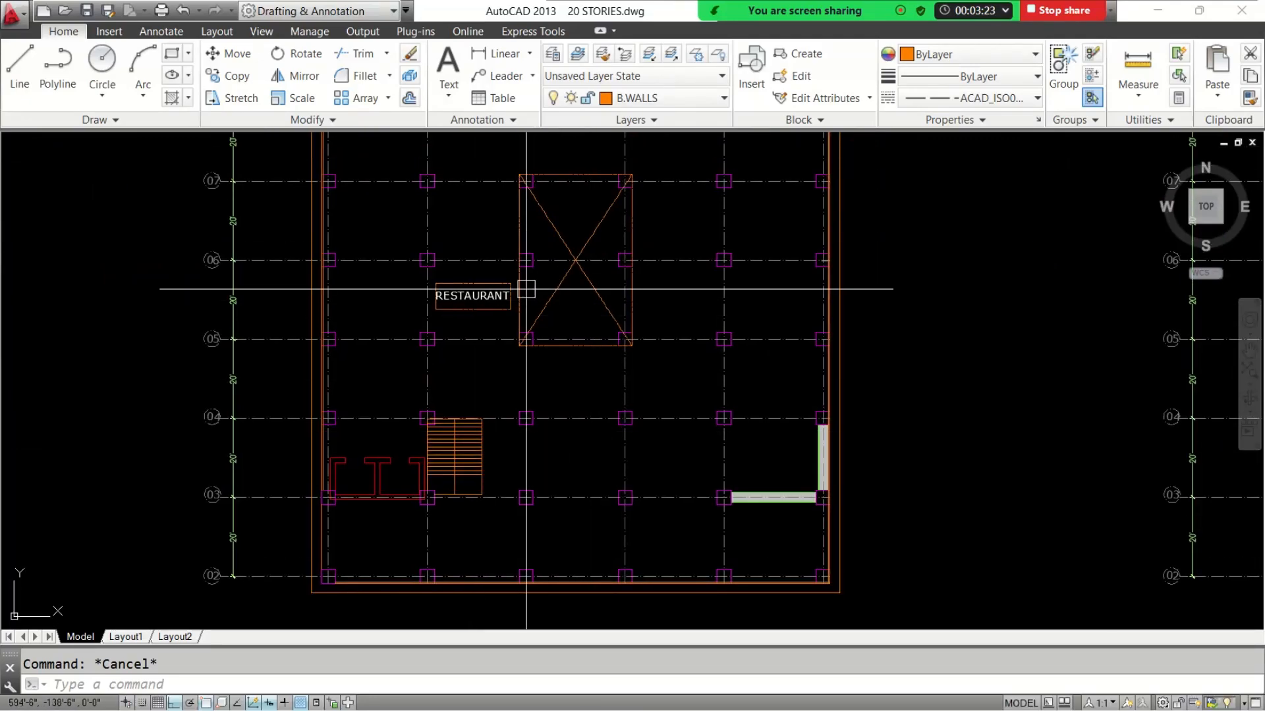
pyautogui.moveTo(581, 290); pyautogui.dragTo(556, 335, button='middle')
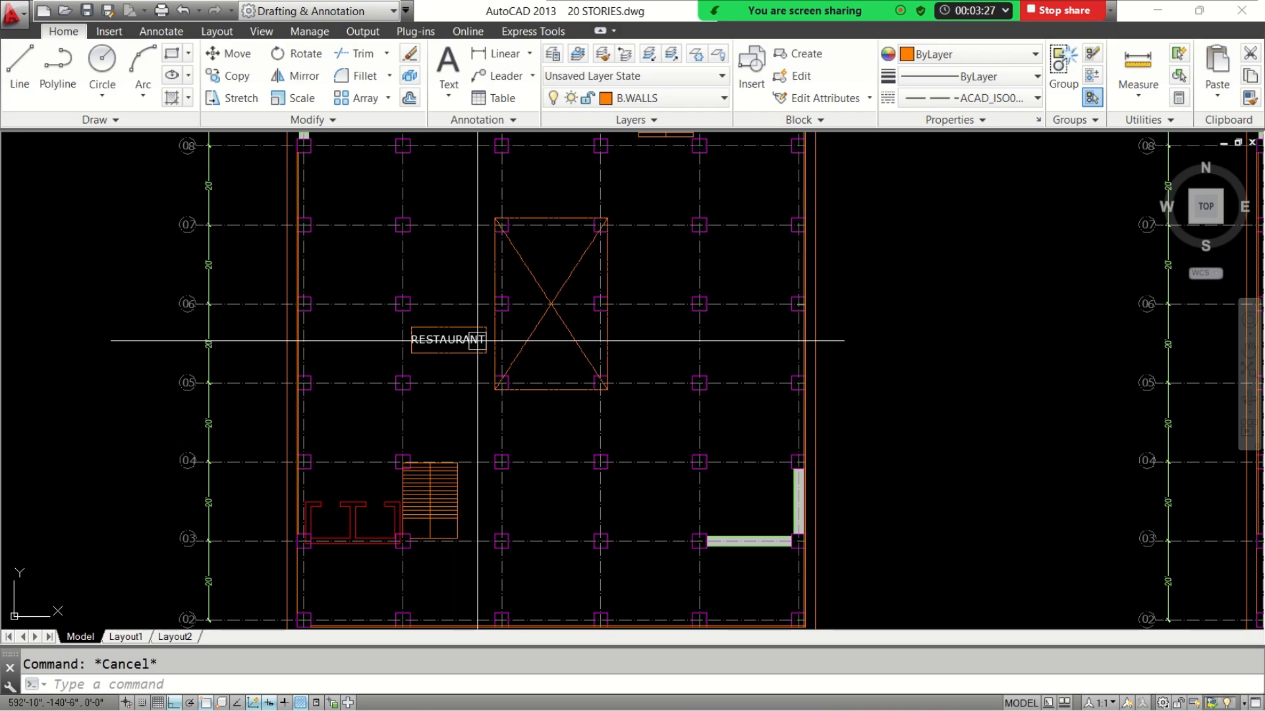
pyautogui.scroll(-5, 461, 389)
pyautogui.scroll(5, 483, 474)
# Examine the 7th to 10th floor plan and compare its use label with that of the 11th to 18th floor plan
pyautogui.scroll(-6, 483, 474)
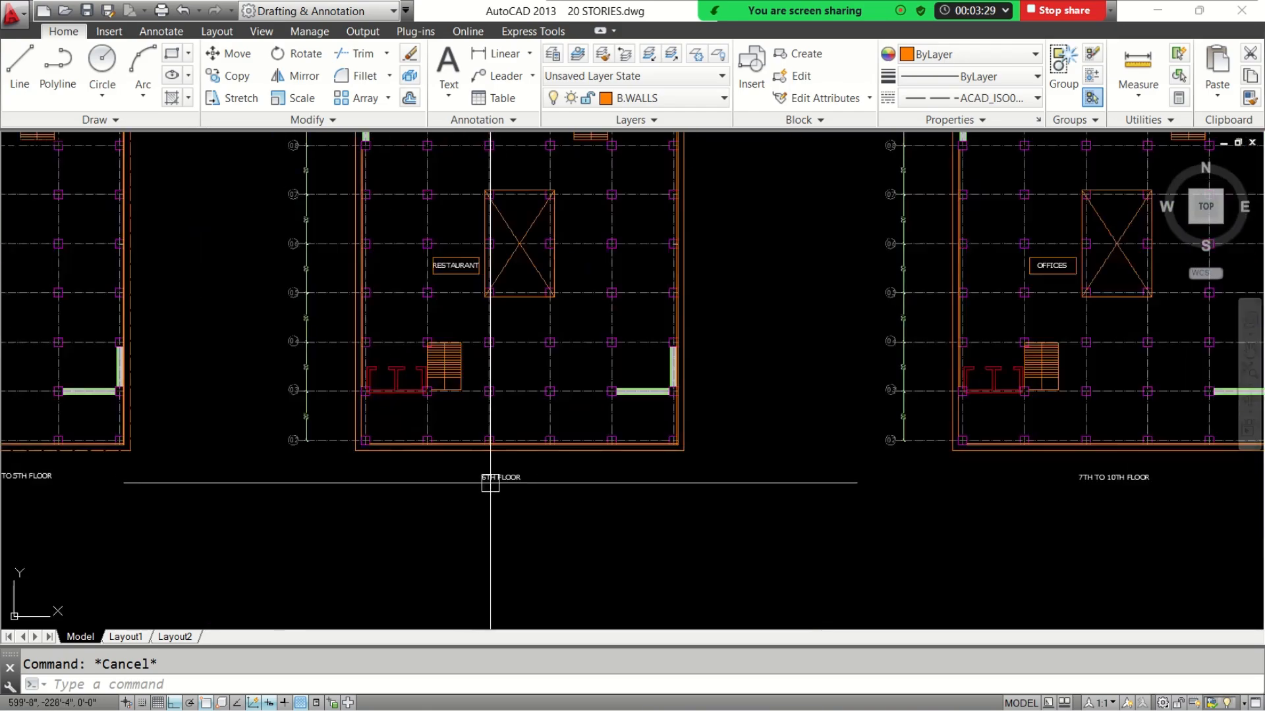
pyautogui.scroll(4, 526, 472)
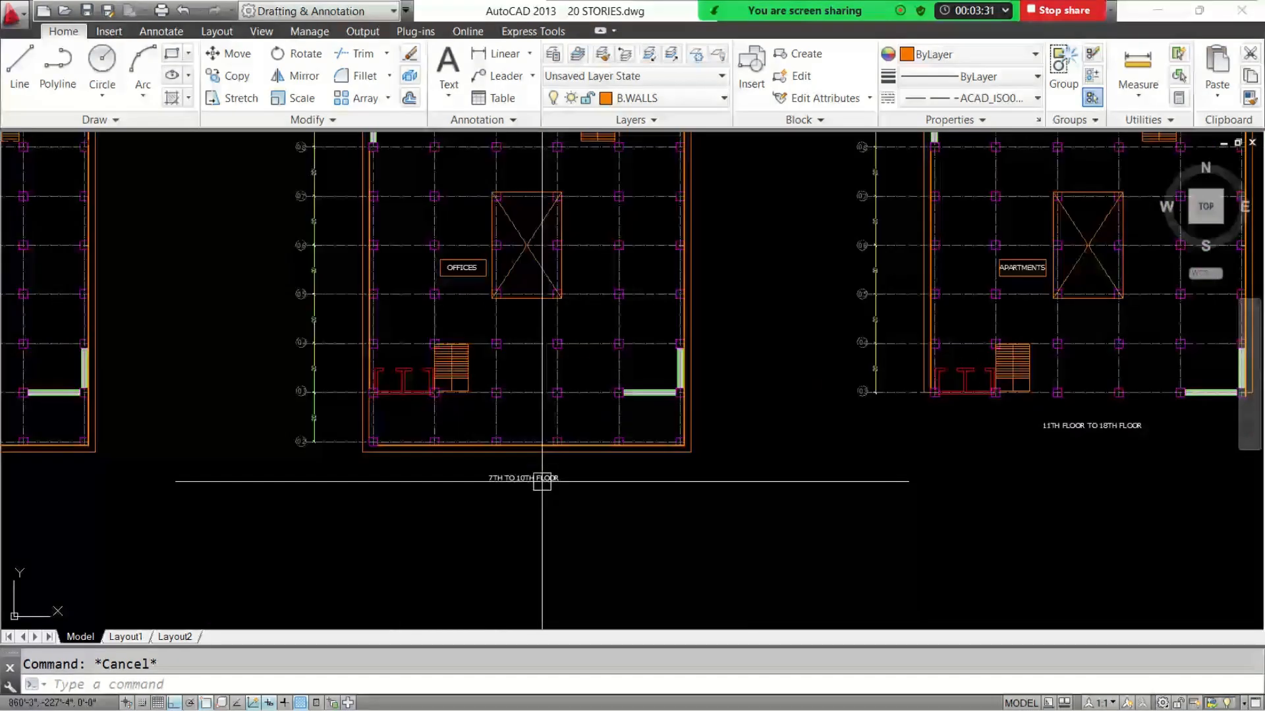
pyautogui.moveTo(573, 389); pyautogui.dragTo(561, 463, button='middle')
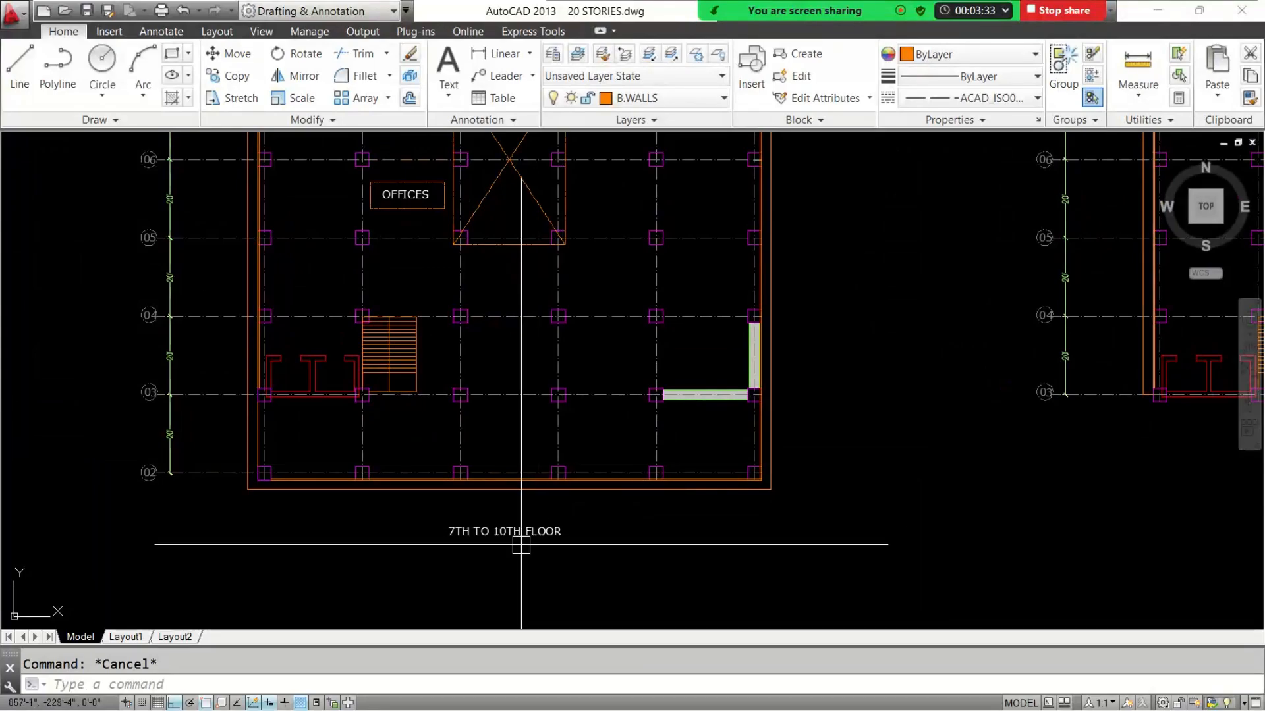
pyautogui.moveTo(503, 361); pyautogui.dragTo(525, 460, button='middle')
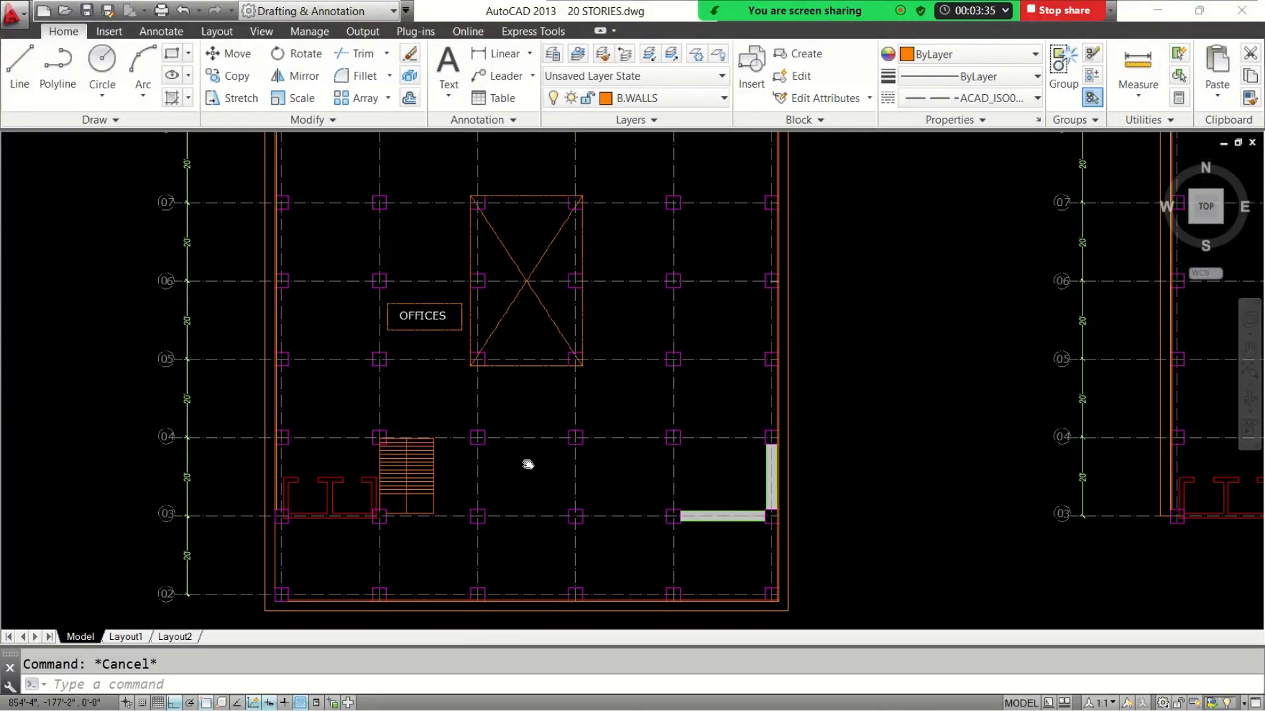
pyautogui.scroll(-2, 535, 435)
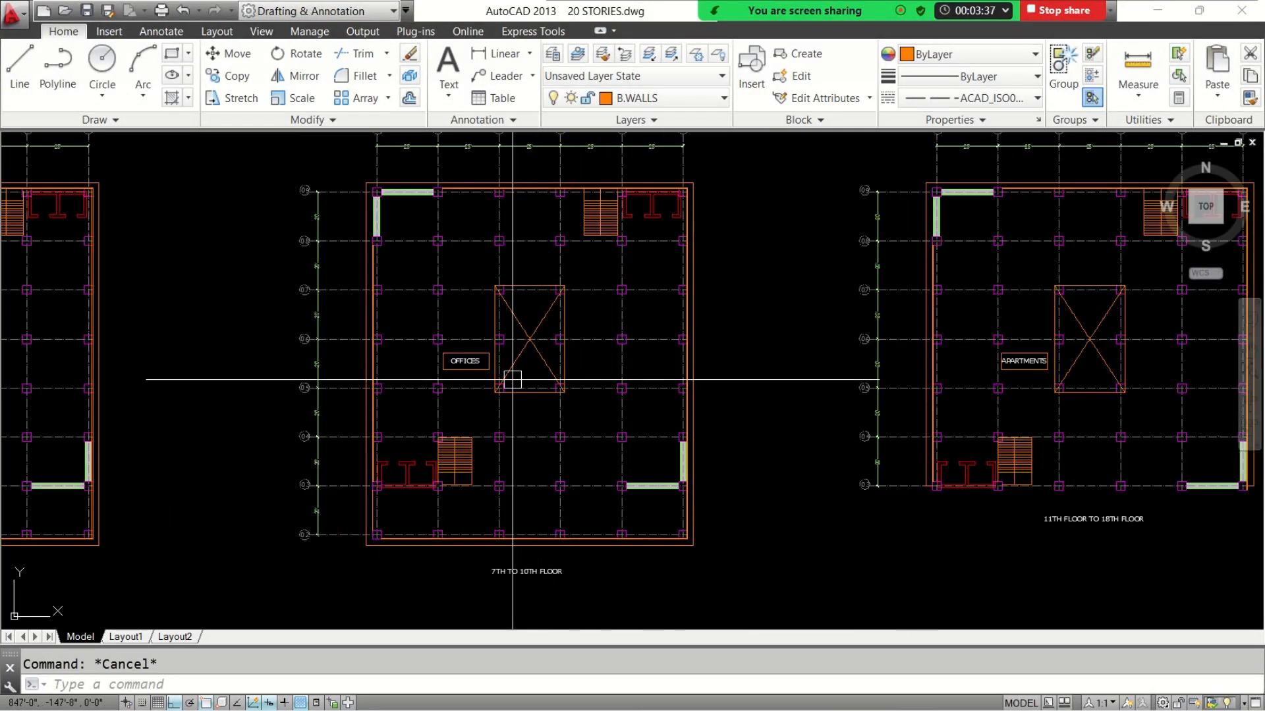
pyautogui.moveTo(466, 411)
pyautogui.mouseDown(button='middle')
pyautogui.moveTo(1071, 433)
pyautogui.moveTo(524, 433)
pyautogui.moveTo(503, 411)
pyautogui.mouseUp(button='middle')
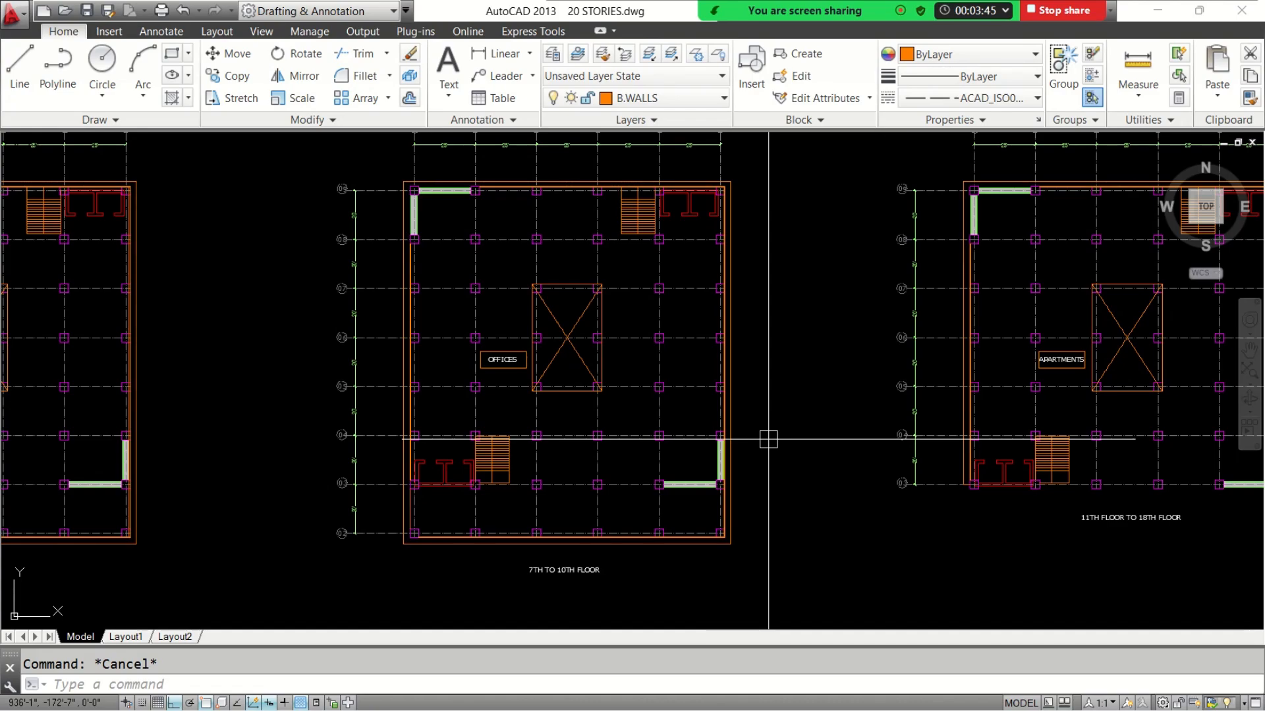
# Change the OFFICES label on the 7th to 10th floor plan to APARTMENTS
pyautogui.scroll(4, 499, 364)
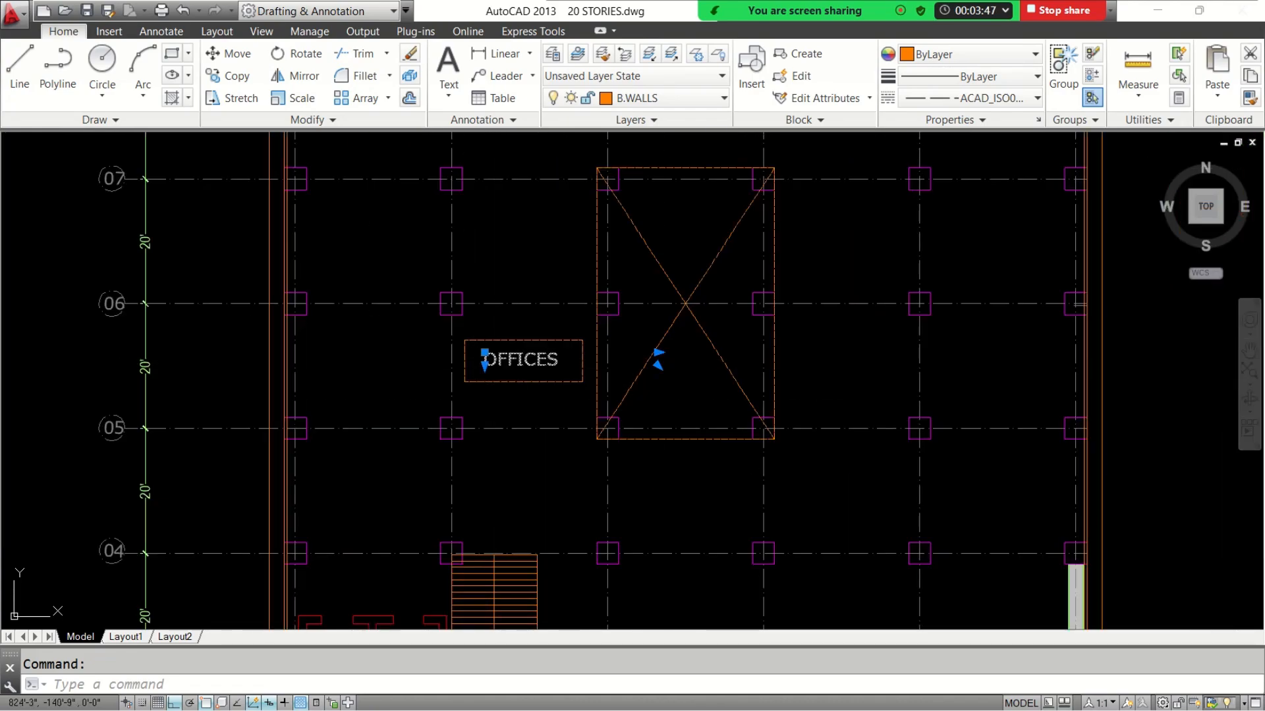
pyautogui.doubleClick(565, 366)
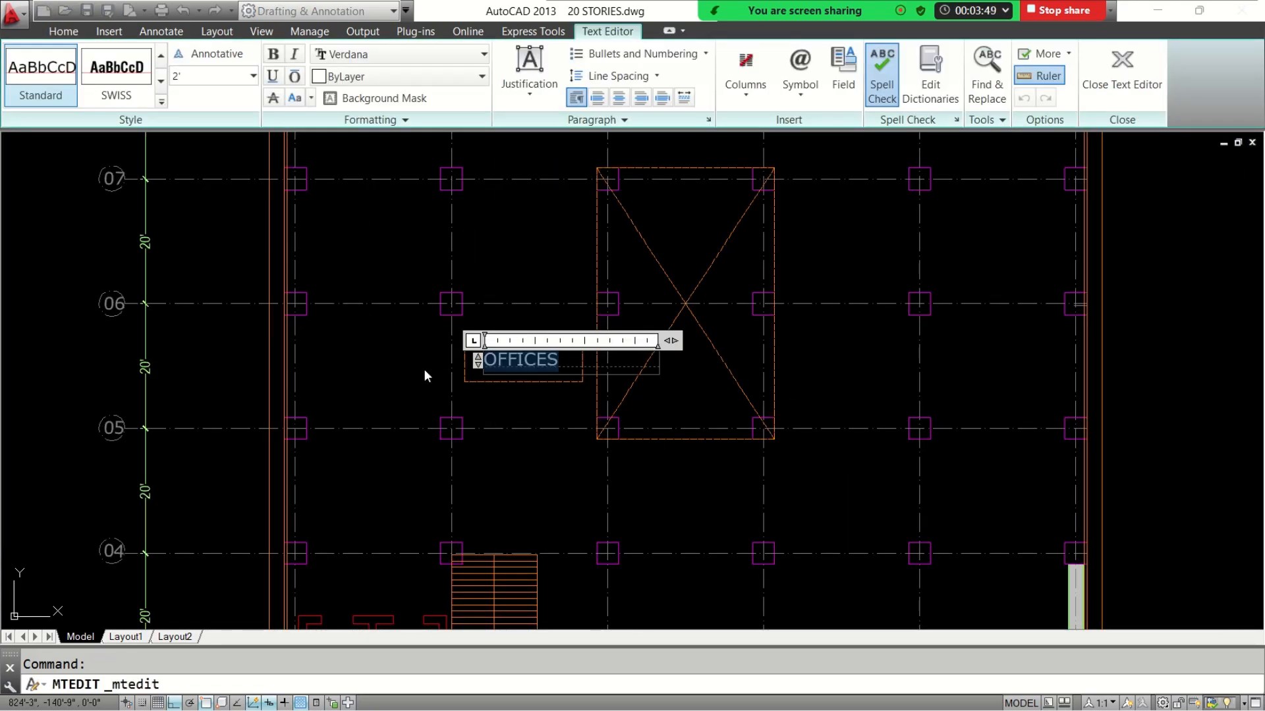
pyautogui.write('APARTM')
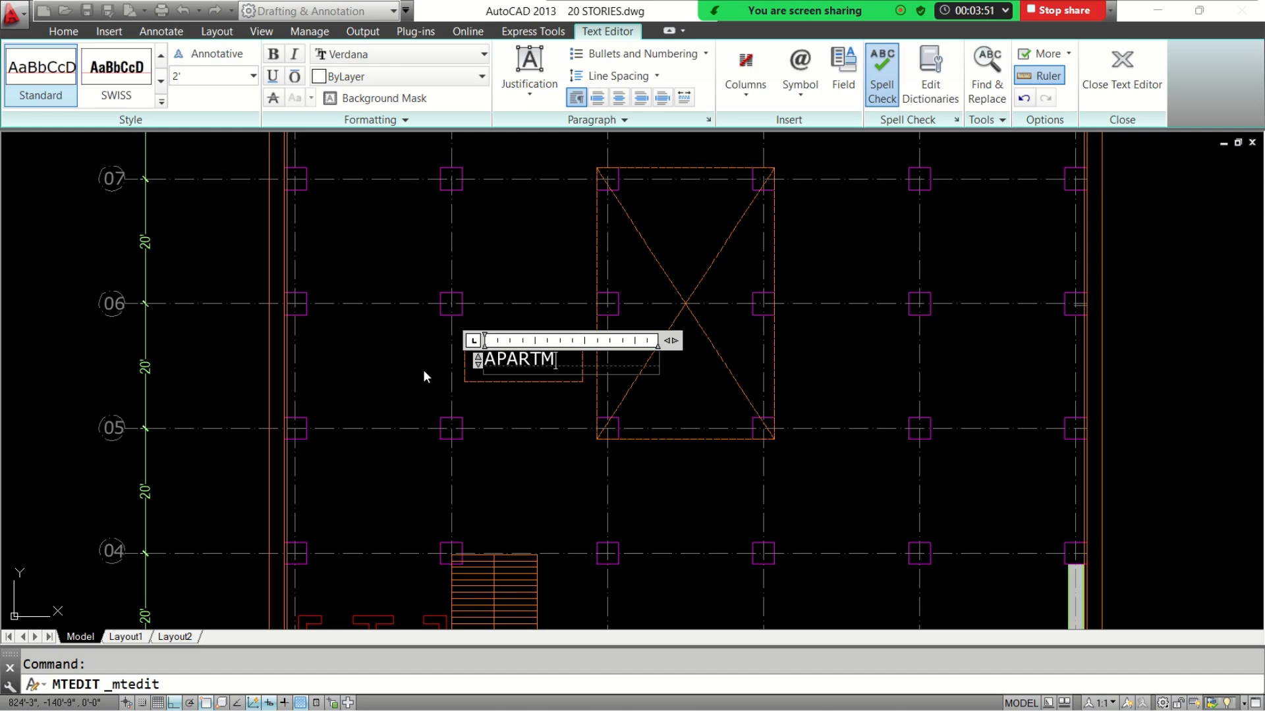
pyautogui.write('ENTS')
pyautogui.click(423, 370)
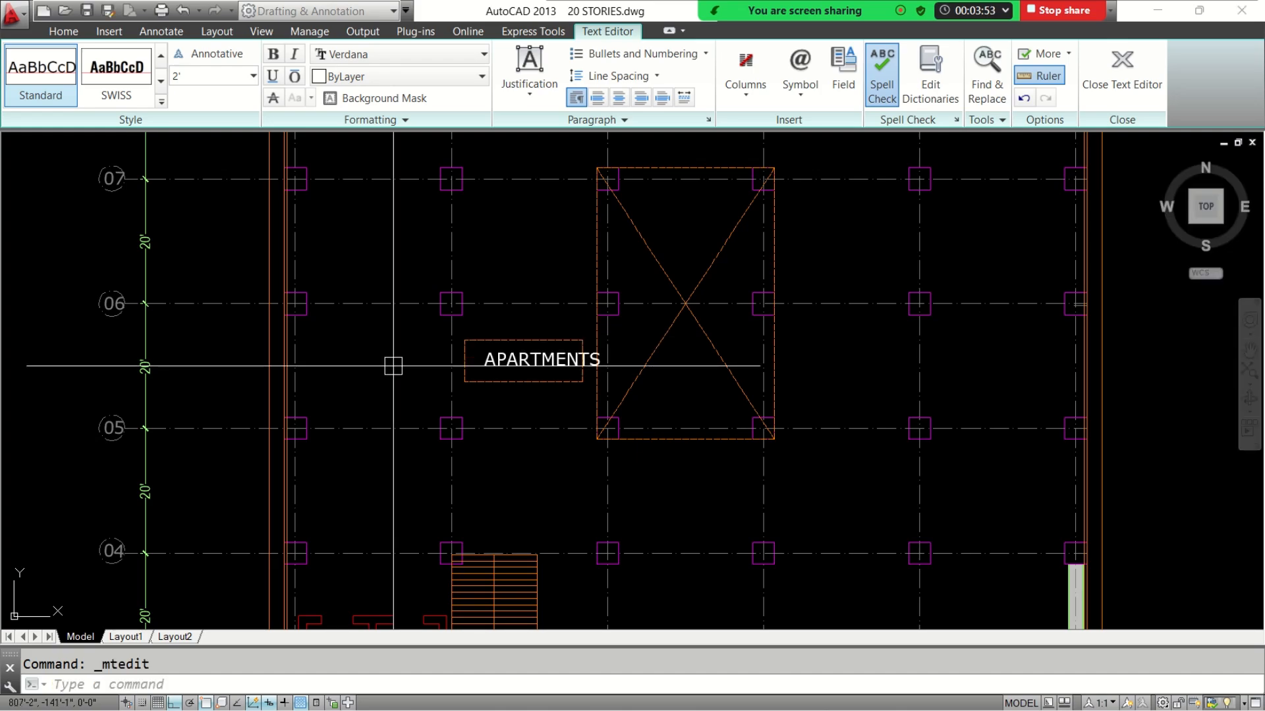
# Move the APARTMENTS label on the 7th to 10th floor plan so that it sits inside its rectangular frame
pyautogui.click(529, 361)
pyautogui.write('m')
pyautogui.press('Return')
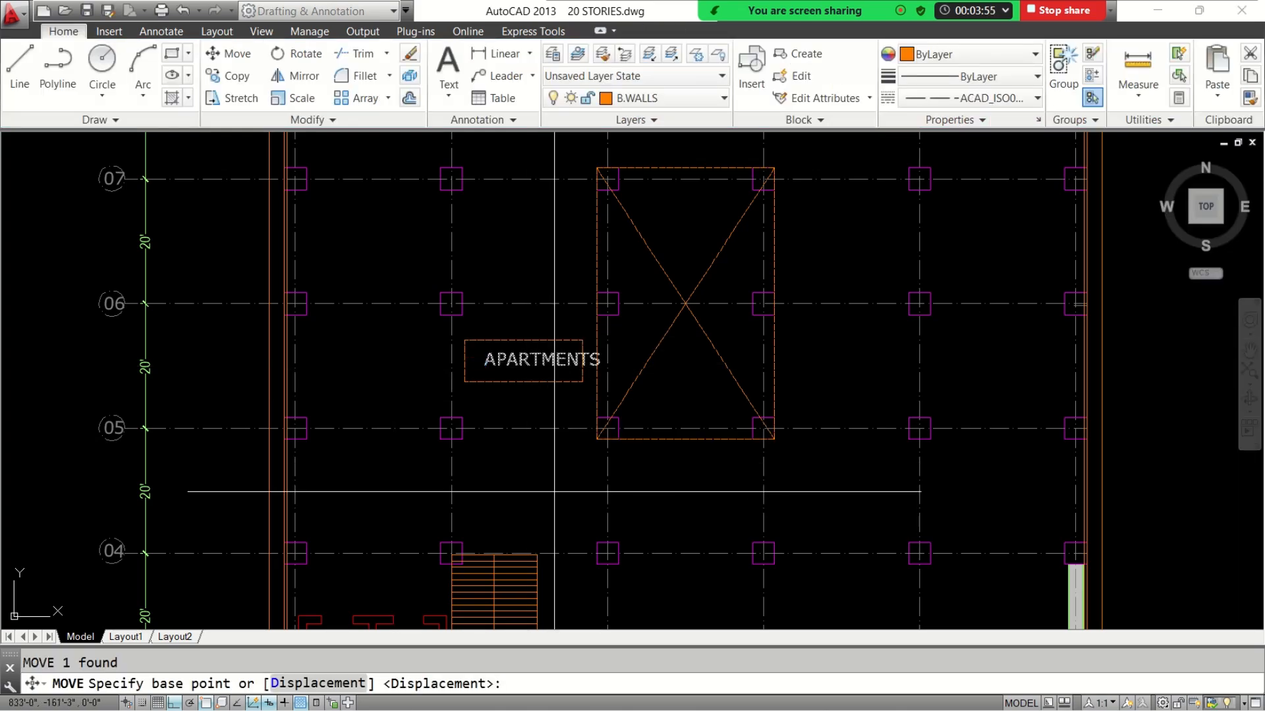
pyautogui.click(555, 491)
pyautogui.click(534, 491)
pyautogui.scroll(-6, 629, 363)
pyautogui.scroll(4, 629, 396)
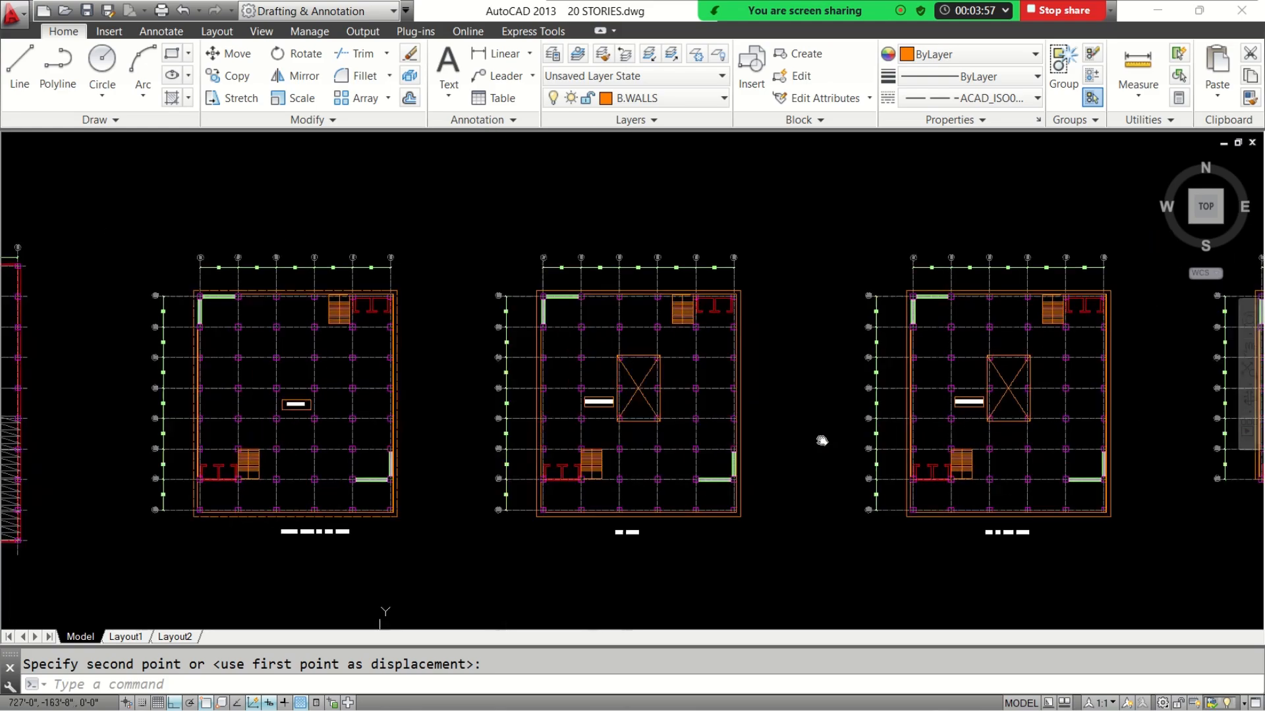
pyautogui.scroll(-4, 334, 410)
pyautogui.scroll(3, 443, 496)
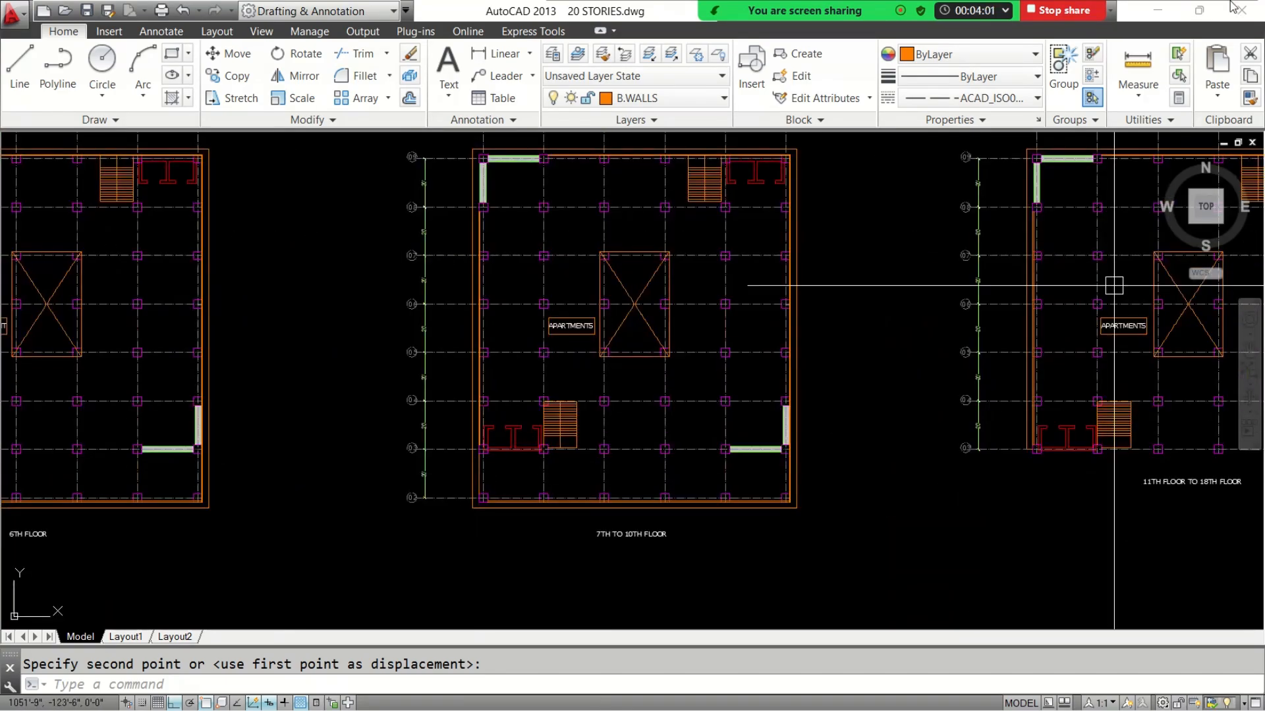
# Switch to the Google Meet call in Chrome to check its participants, then minimize it
pyautogui.click(1158, 10)
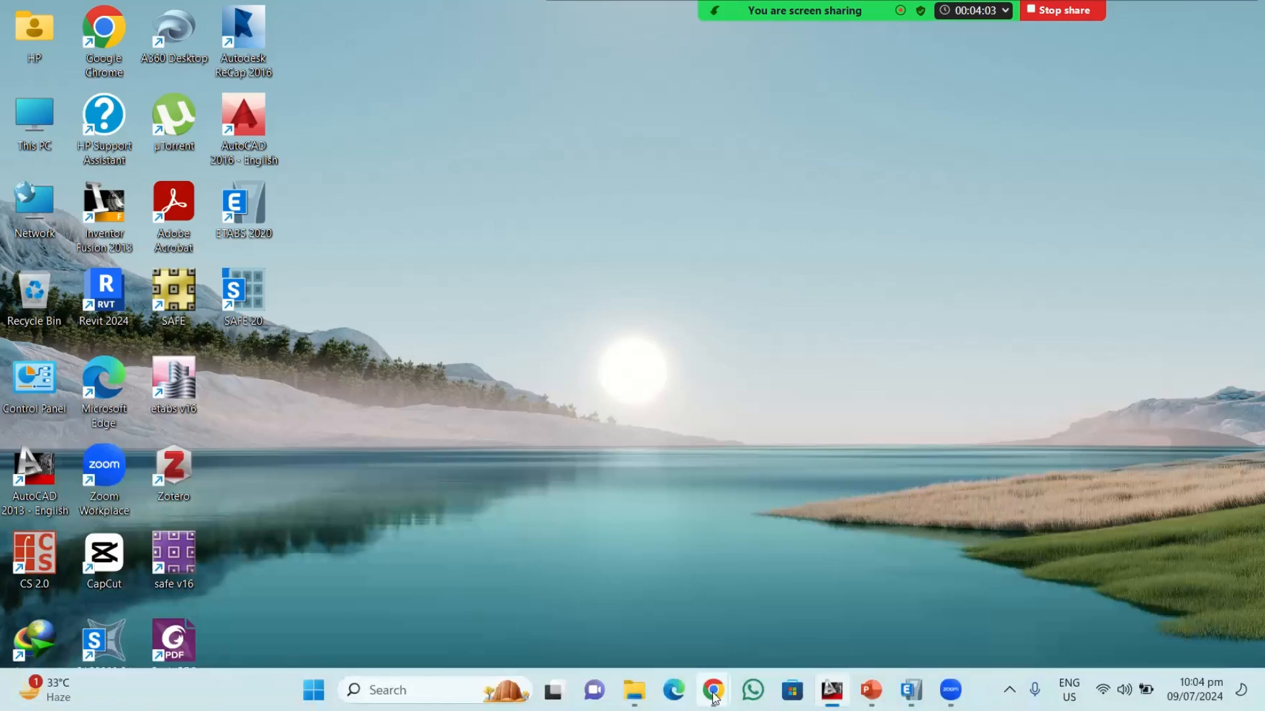
pyautogui.moveTo(715, 698)
pyautogui.click(646, 601)
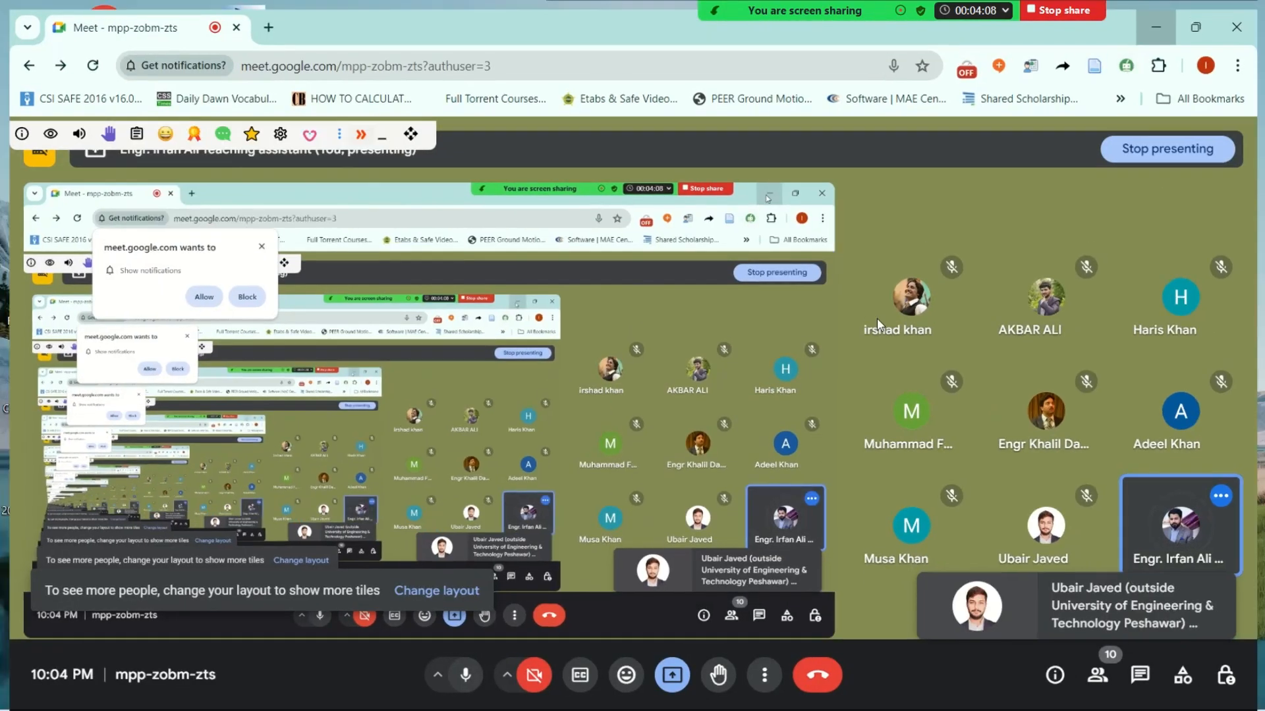
pyautogui.click(1161, 18)
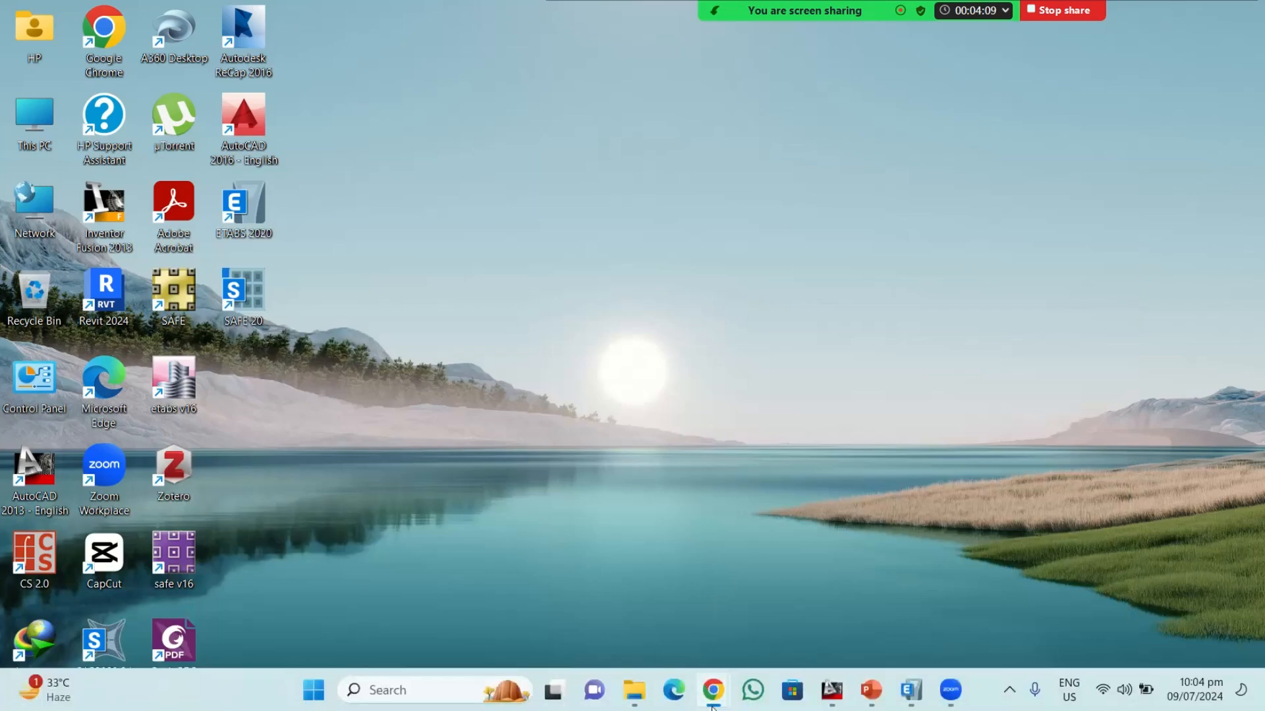
# Switch back to the 20 STORIES drawing in AutoCAD and review the 7th to 10th floor plan with its title
pyautogui.moveTo(871, 695)
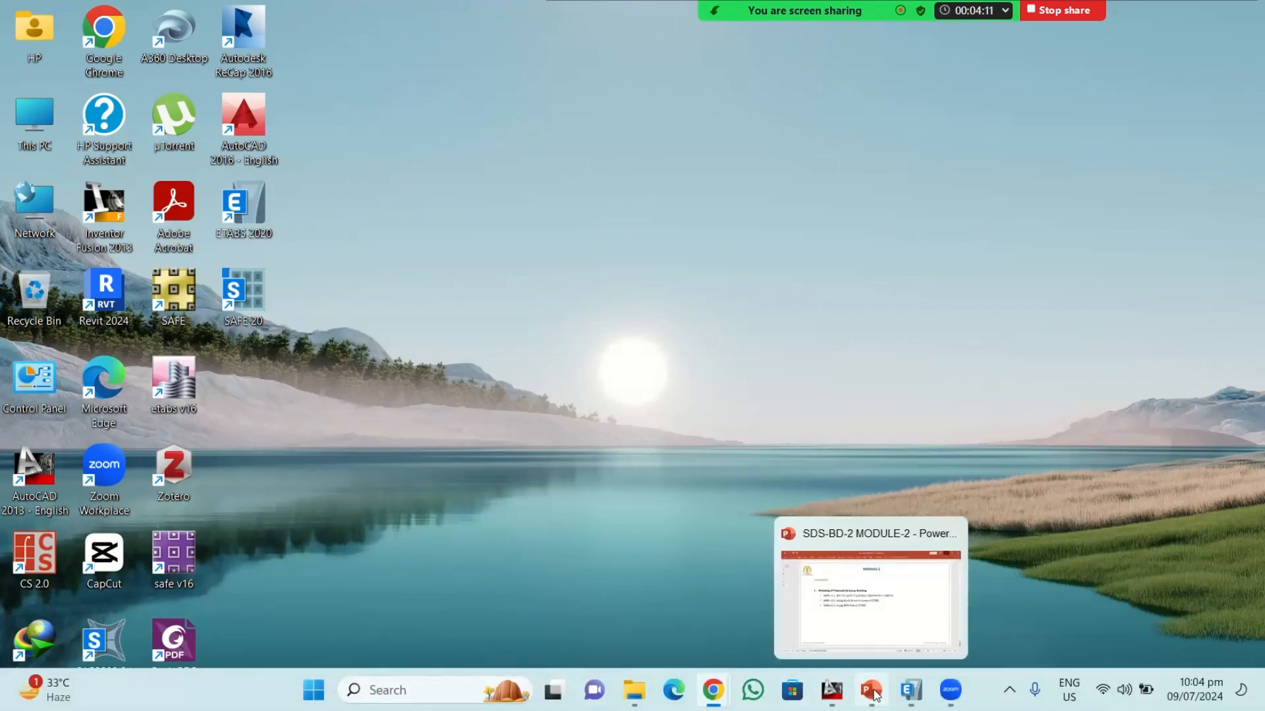
pyautogui.click(832, 691)
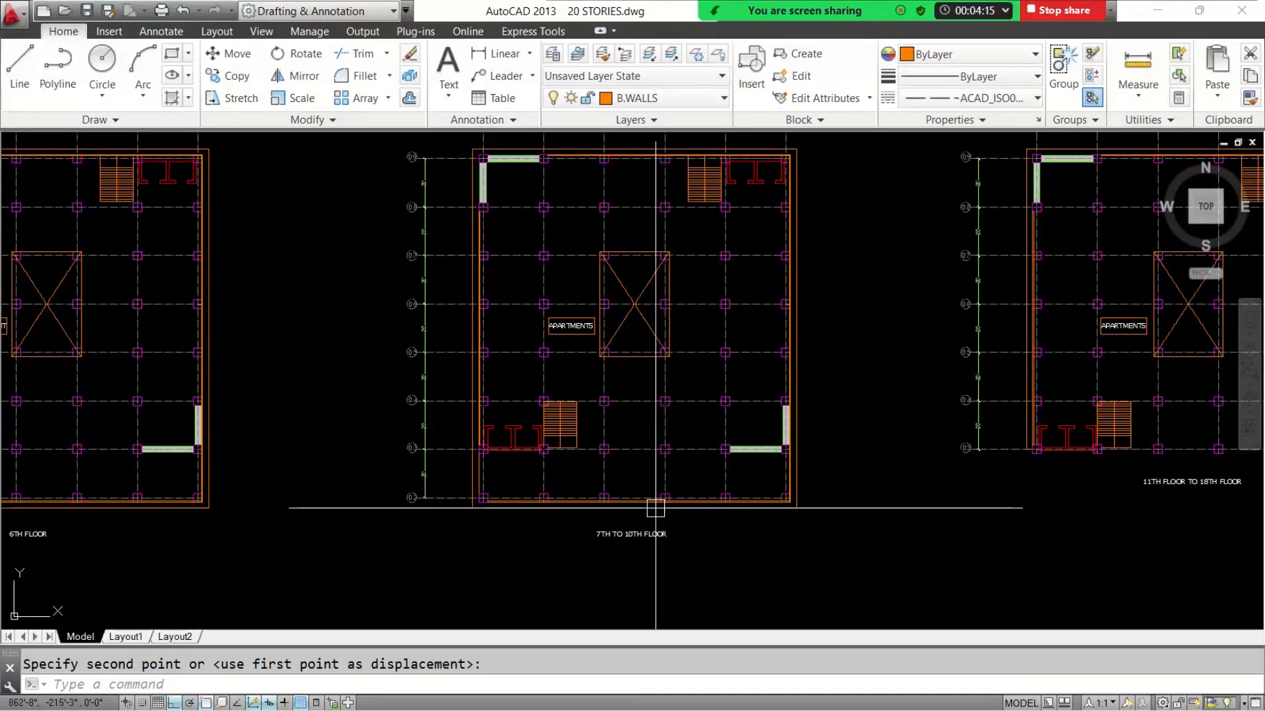
pyautogui.scroll(5, 655, 508)
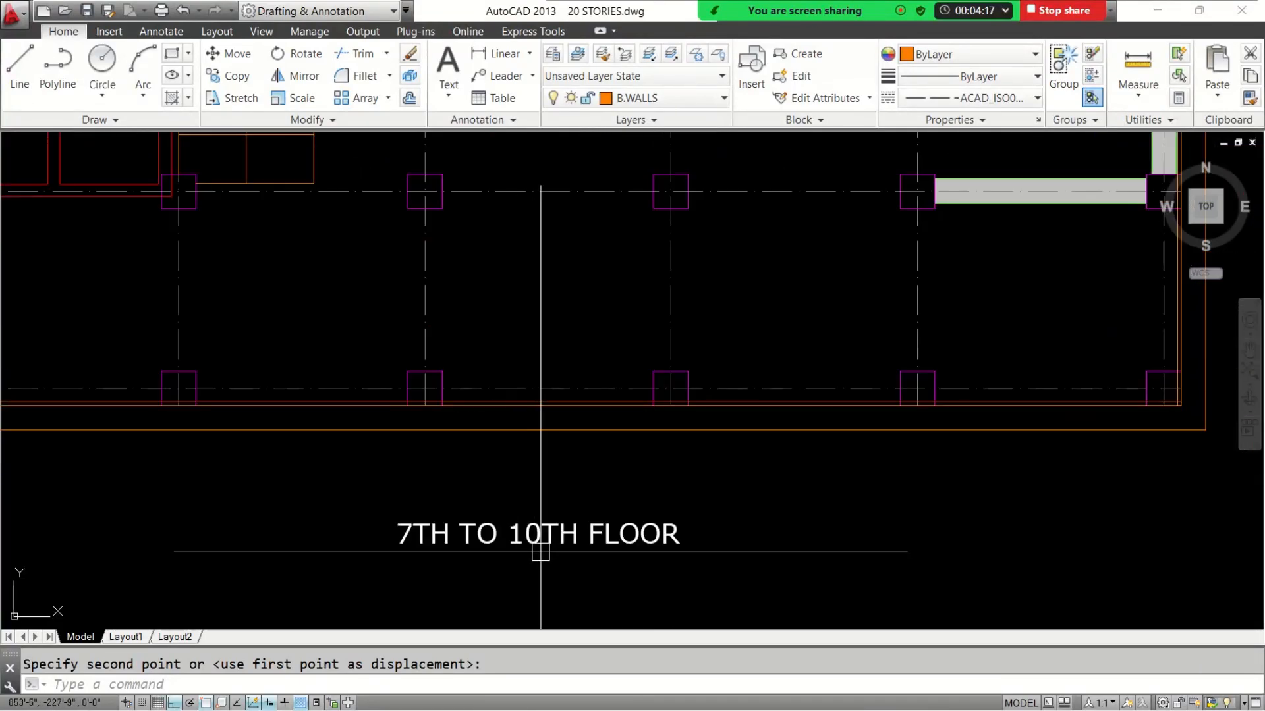
pyautogui.scroll(-4, 540, 552)
pyautogui.scroll(-2, 464, 326)
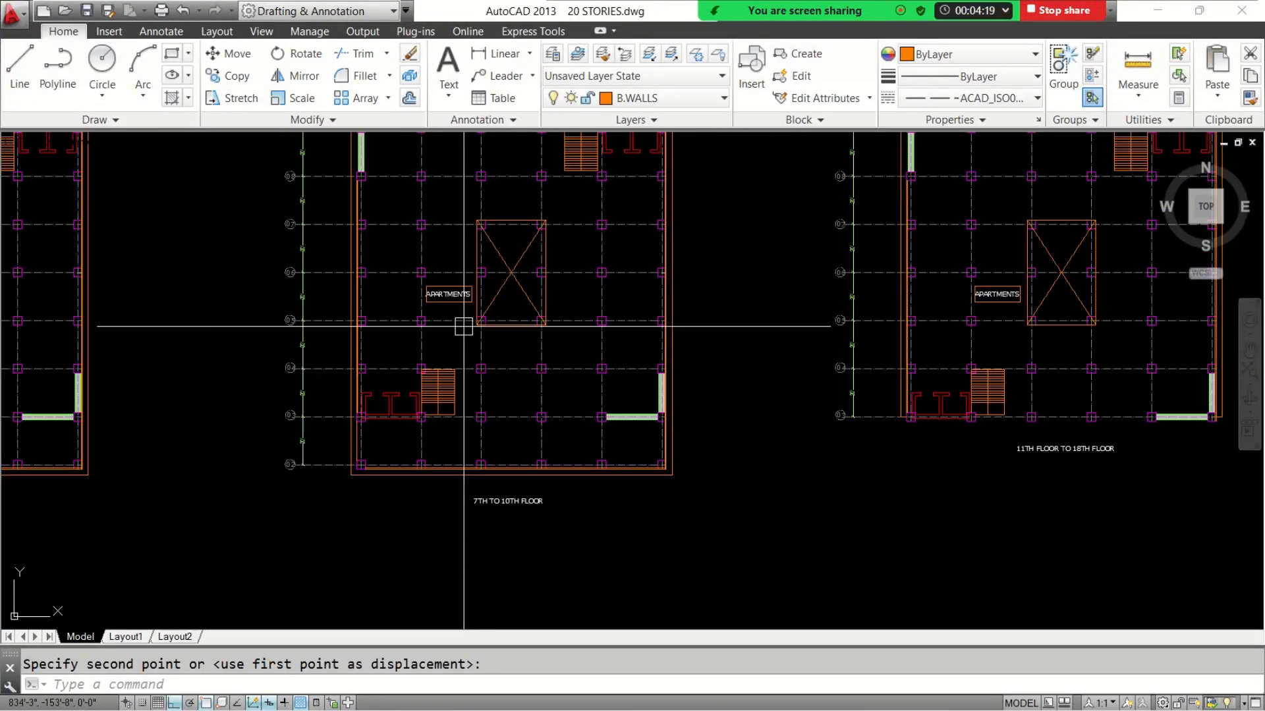
pyautogui.moveTo(495, 351); pyautogui.dragTo(452, 403, button='middle')
pyautogui.moveTo(874, 539); pyautogui.dragTo(559, 539, button='middle')
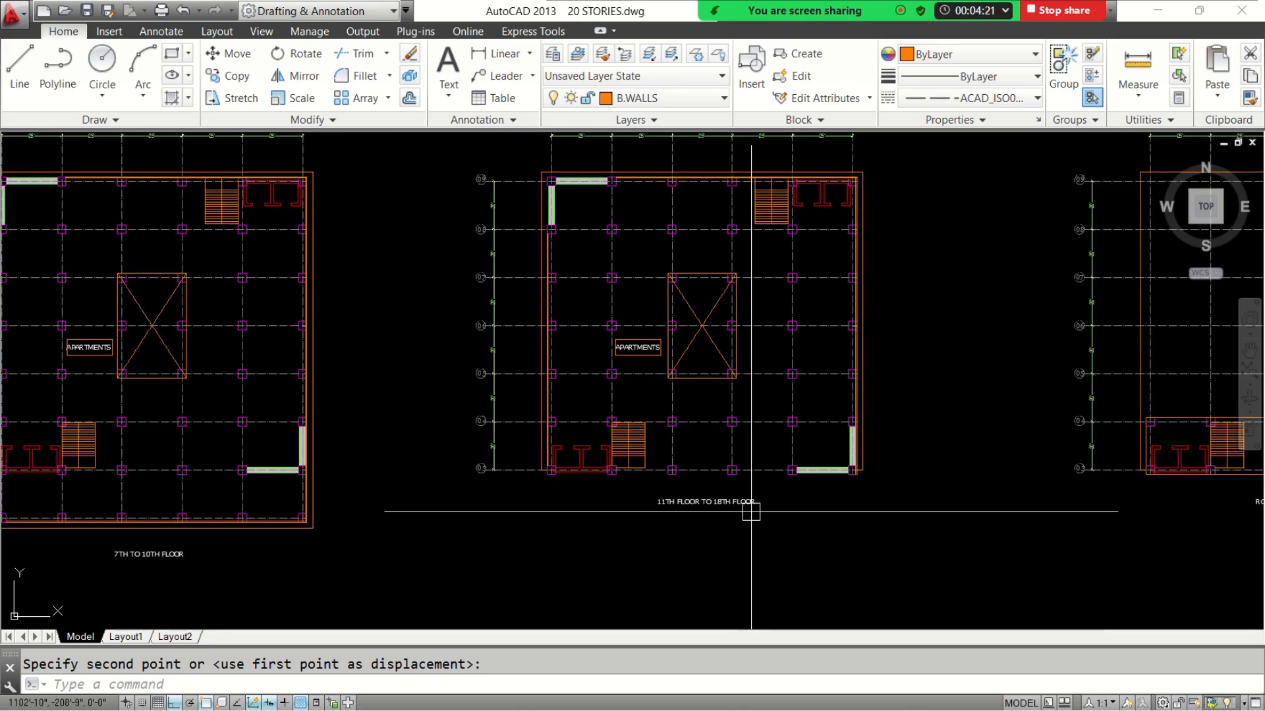
# Compare the lower grid bays of the 11th to 18th floor plan with those of the 7th to 10th floor plan
pyautogui.scroll(3, 751, 511)
pyautogui.scroll(-3, 646, 515)
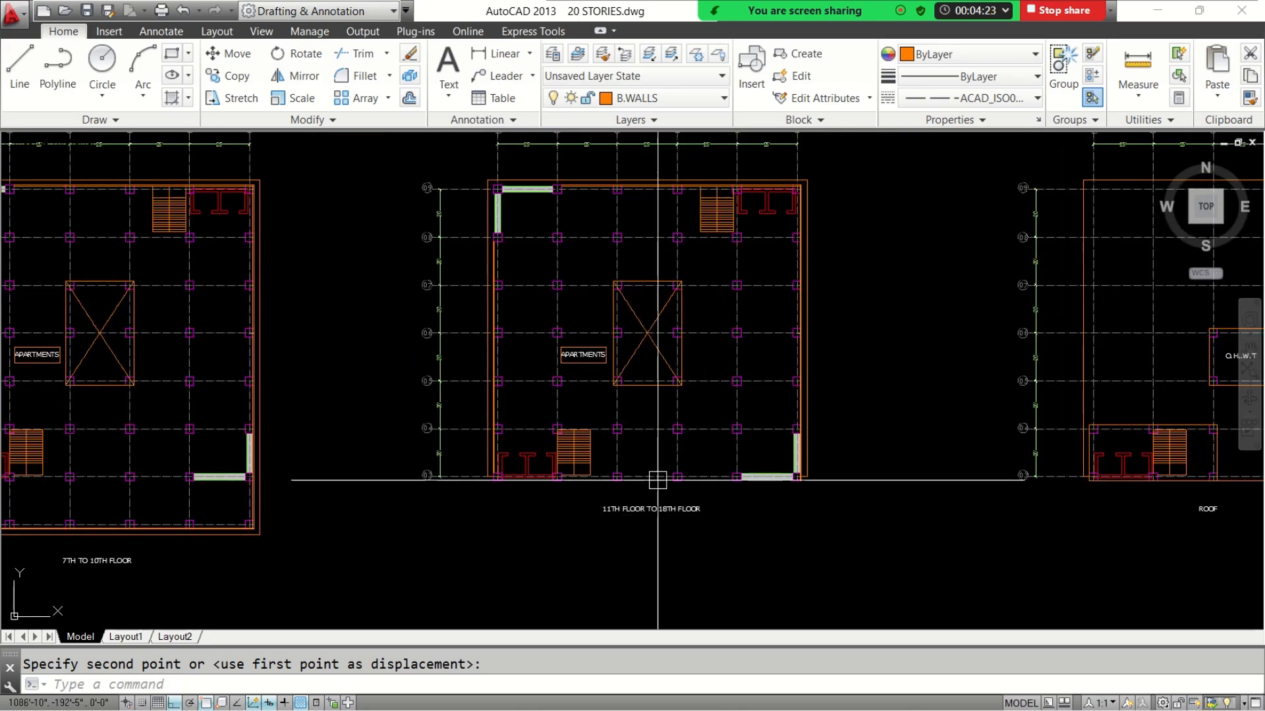
pyautogui.moveTo(630, 497); pyautogui.dragTo(890, 482, button='middle')
pyautogui.scroll(3, 164, 529)
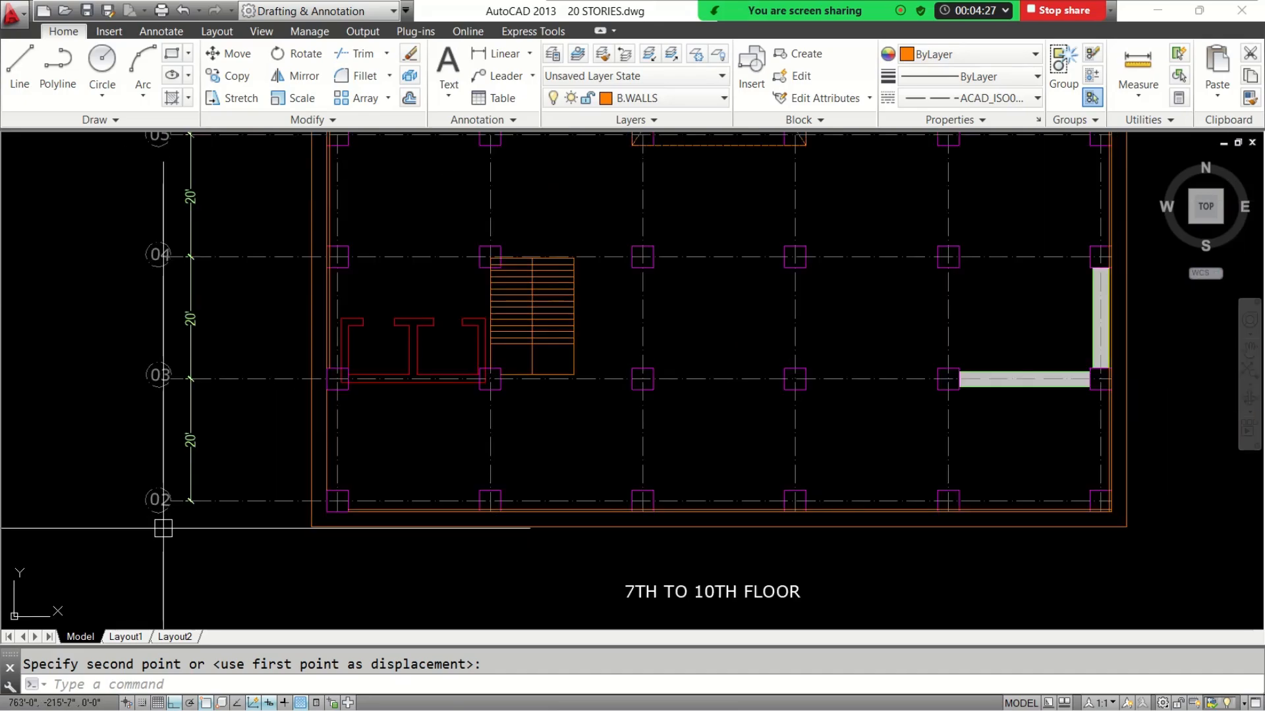
pyautogui.scroll(-3, 179, 513)
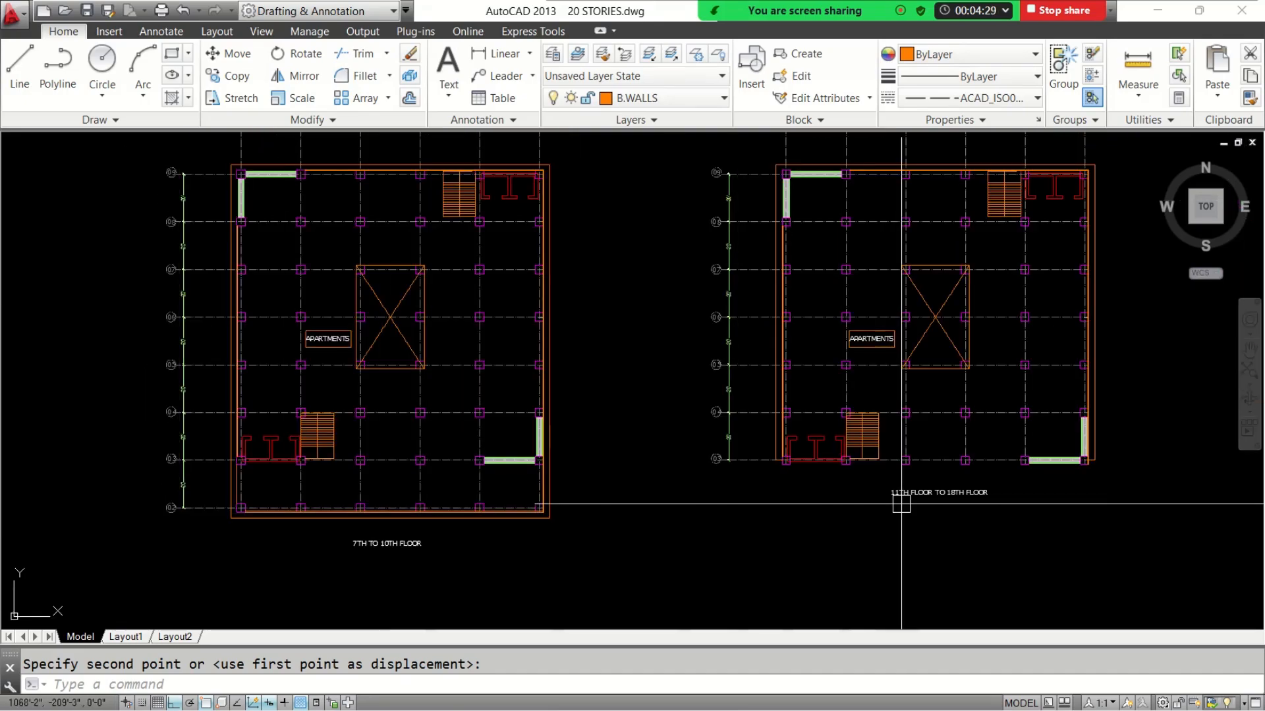
pyautogui.moveTo(901, 504); pyautogui.dragTo(782, 519, button='middle')
pyautogui.scroll(3, 576, 489)
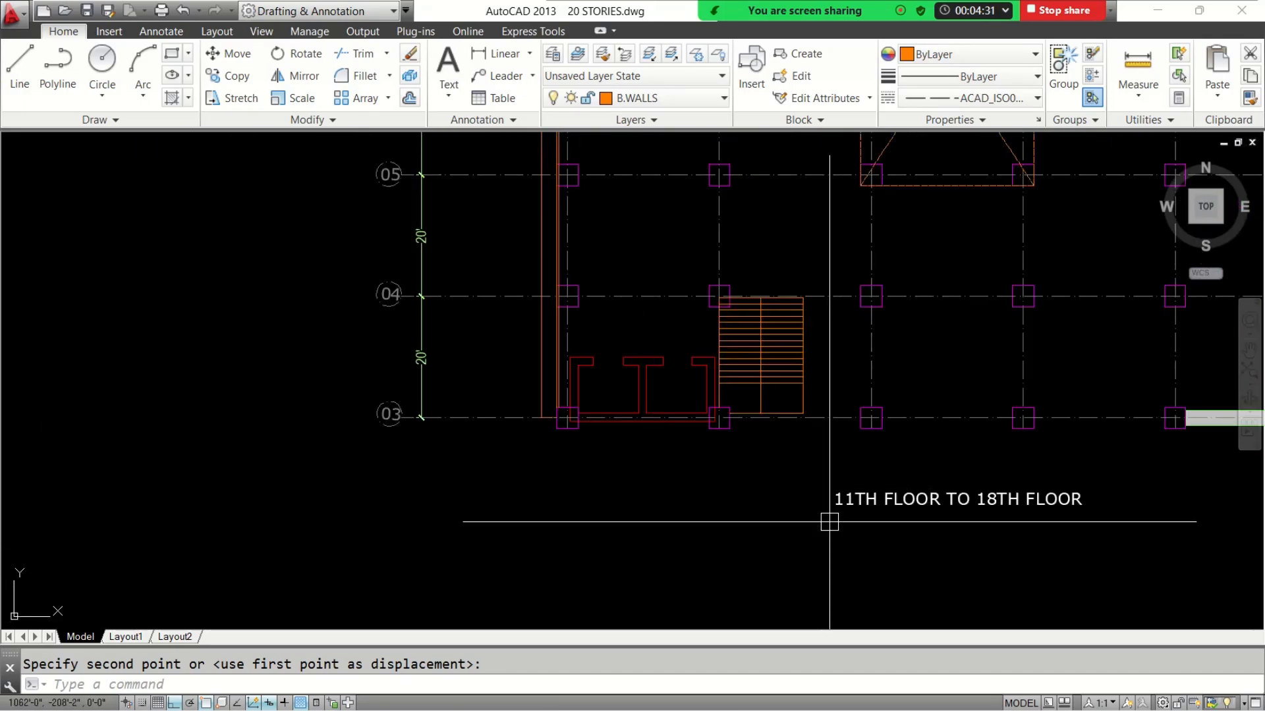
pyautogui.moveTo(900, 531); pyautogui.dragTo(621, 531, button='middle')
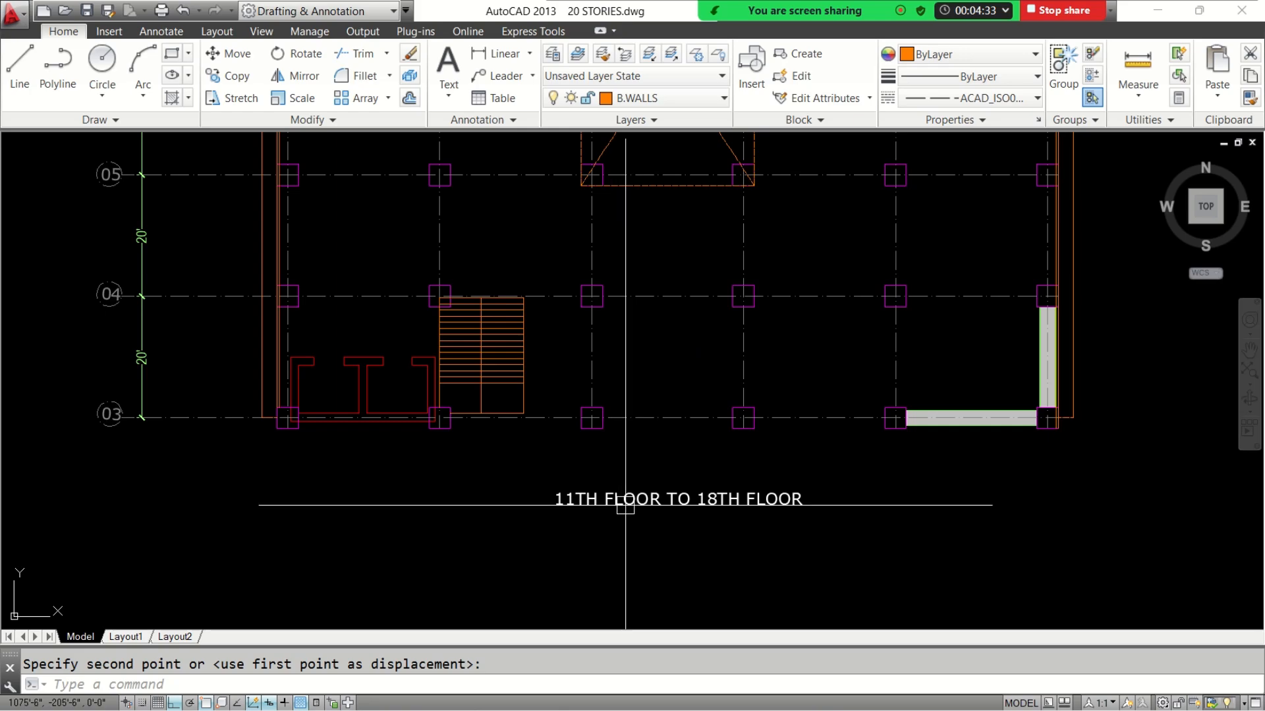
pyautogui.scroll(-3, 625, 506)
pyautogui.moveTo(512, 473); pyautogui.dragTo(693, 505, button='middle')
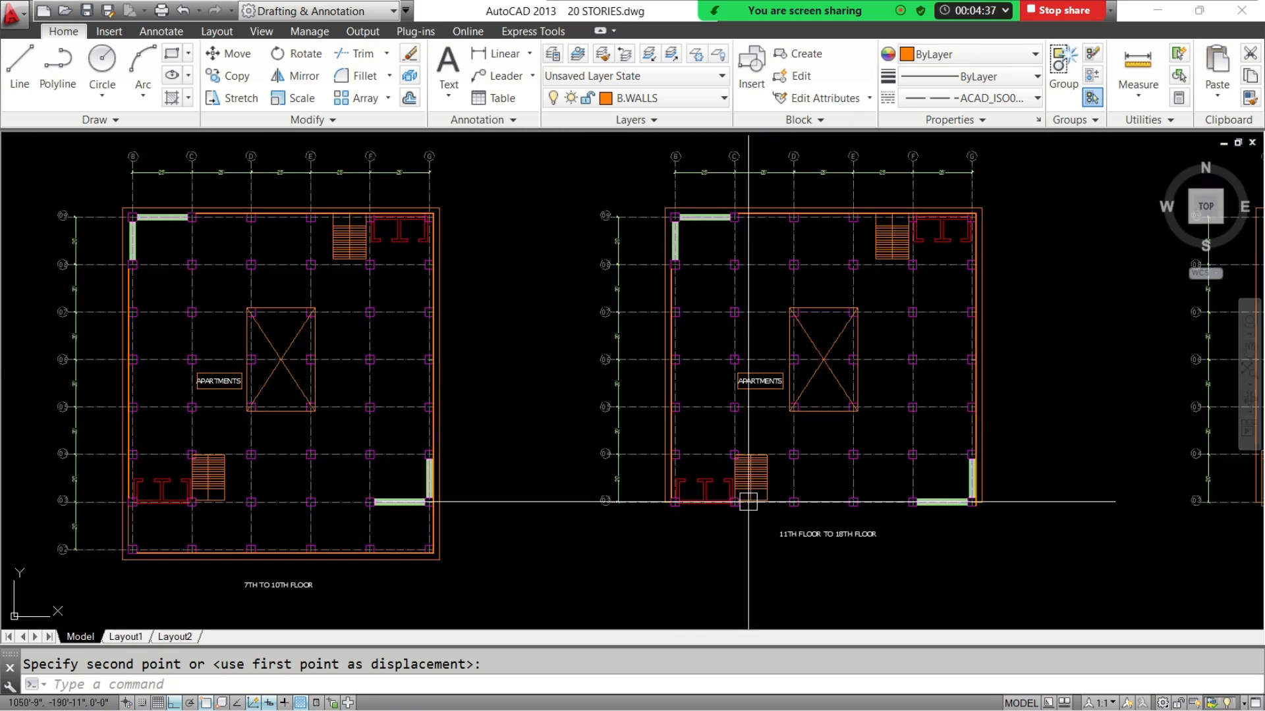
# Examine the roof plan, including its stair and lift areas and the O.H.W.T enclosure
pyautogui.scroll(-2, 837, 502)
pyautogui.moveTo(942, 502); pyautogui.dragTo(518, 462, button='middle')
pyautogui.scroll(6, 815, 482)
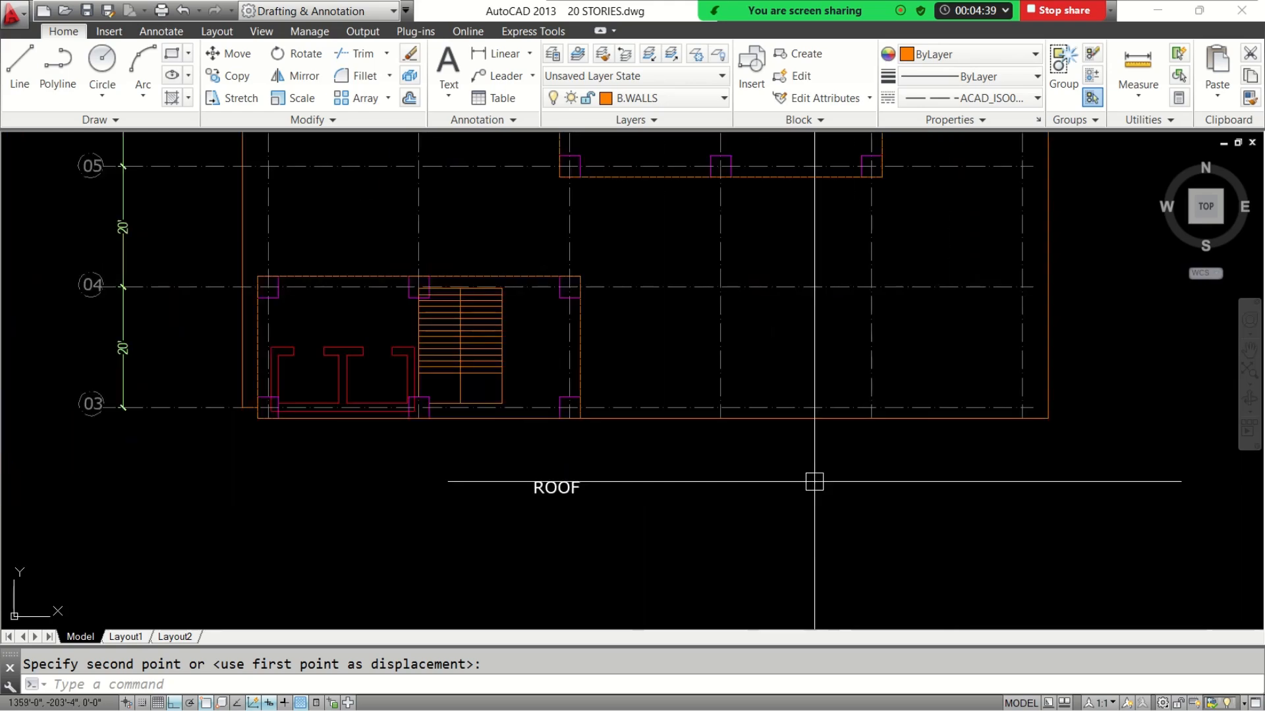
pyautogui.moveTo(670, 431); pyautogui.dragTo(664, 486, button='middle')
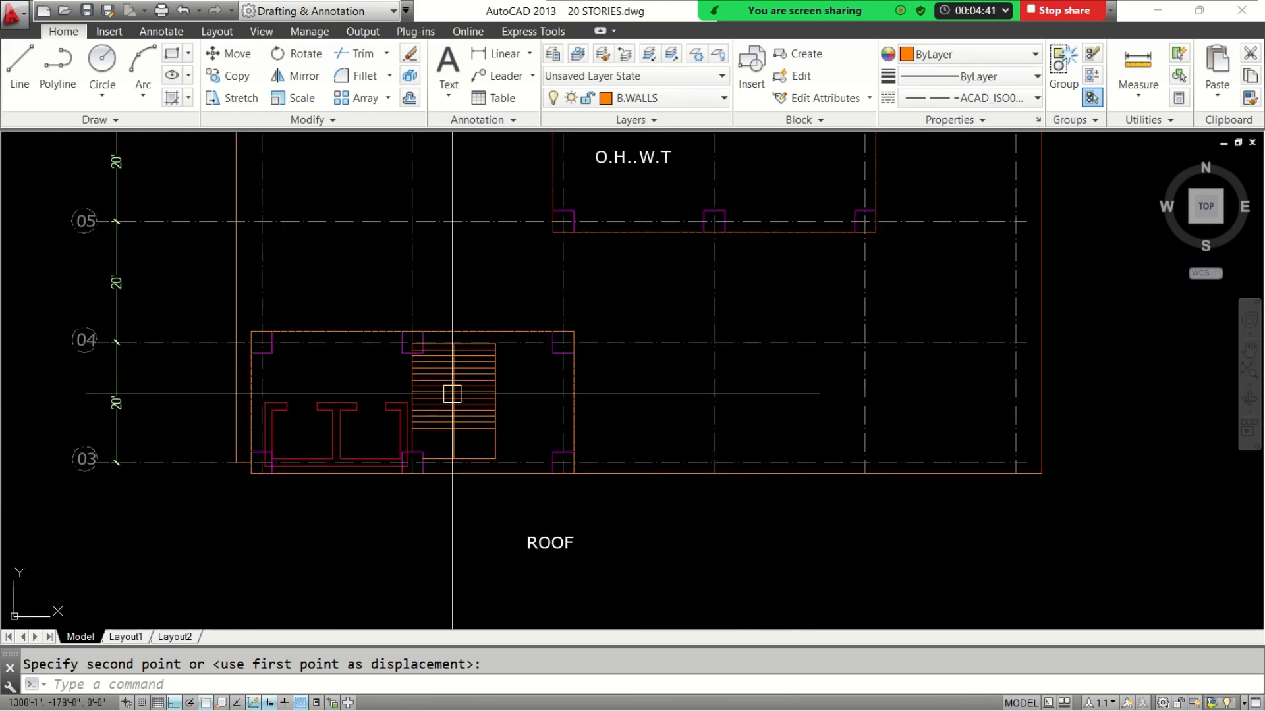
pyautogui.scroll(-2, 452, 393)
pyautogui.moveTo(623, 342); pyautogui.dragTo(537, 469, button='middle')
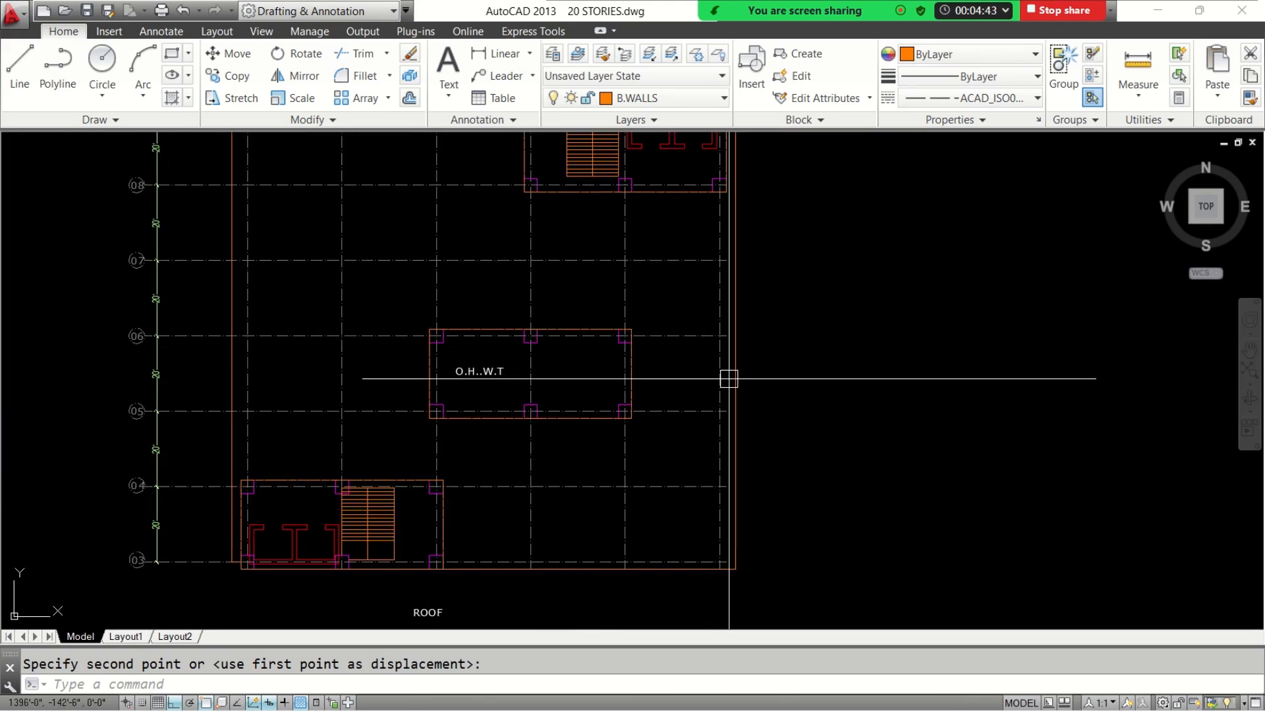
pyautogui.moveTo(607, 347); pyautogui.dragTo(581, 444, button='middle')
pyautogui.scroll(-3, 675, 261)
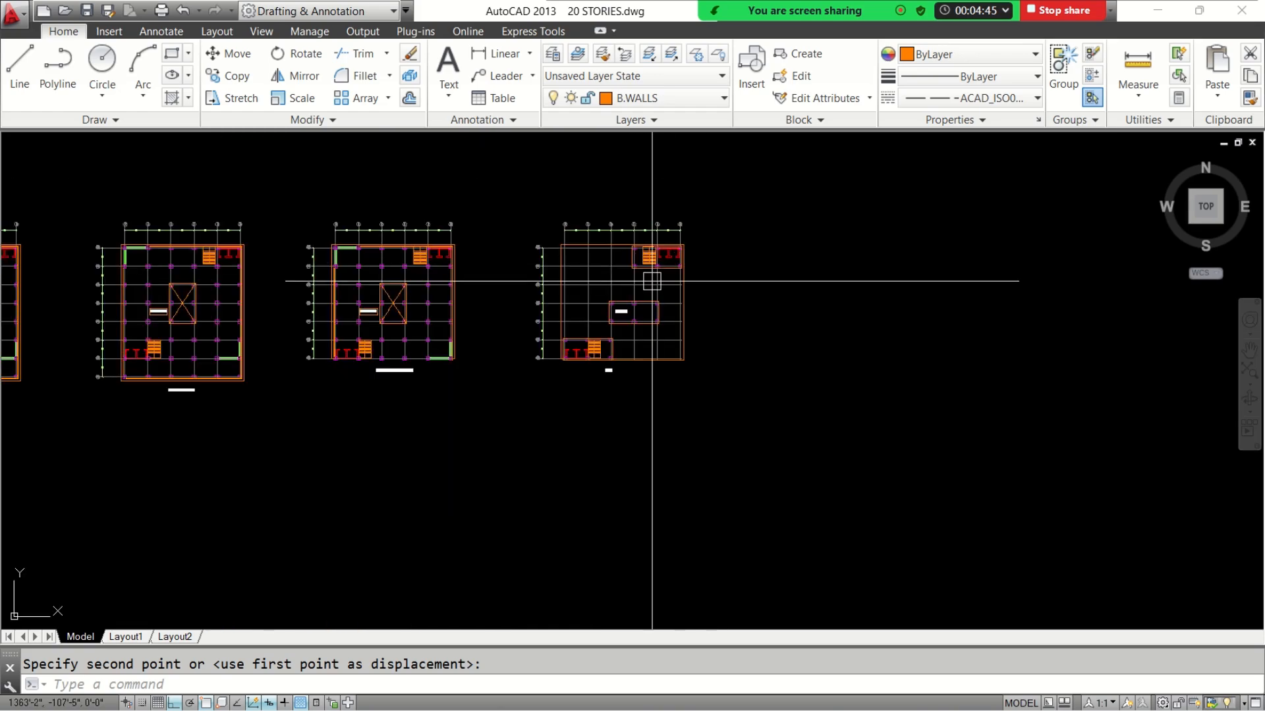
# Inspect the basement plan's shear walls between grids 08 and 09, selecting their outlines briefly and clearing the selection
pyautogui.moveTo(231, 278); pyautogui.dragTo(815, 319, button='middle')
pyautogui.moveTo(257, 356); pyautogui.dragTo(782, 319, button='middle')
pyautogui.moveTo(338, 327); pyautogui.dragTo(448, 334, button='middle')
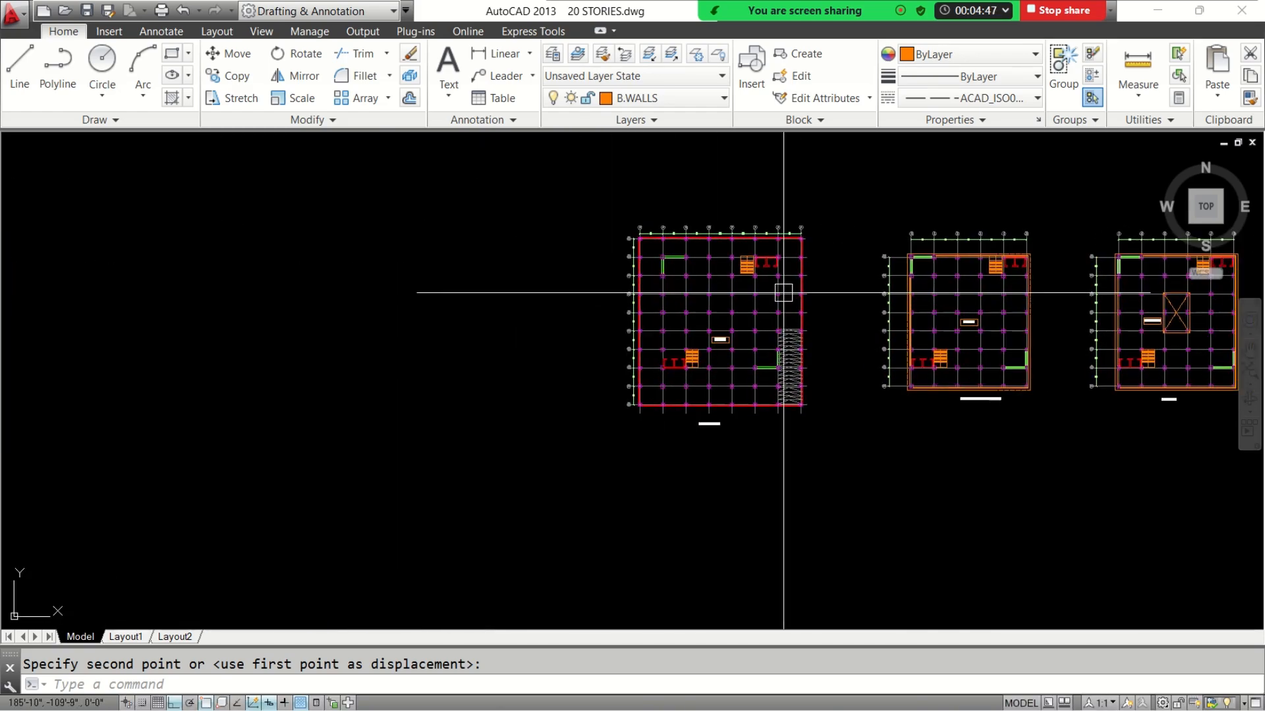
pyautogui.scroll(4, 784, 292)
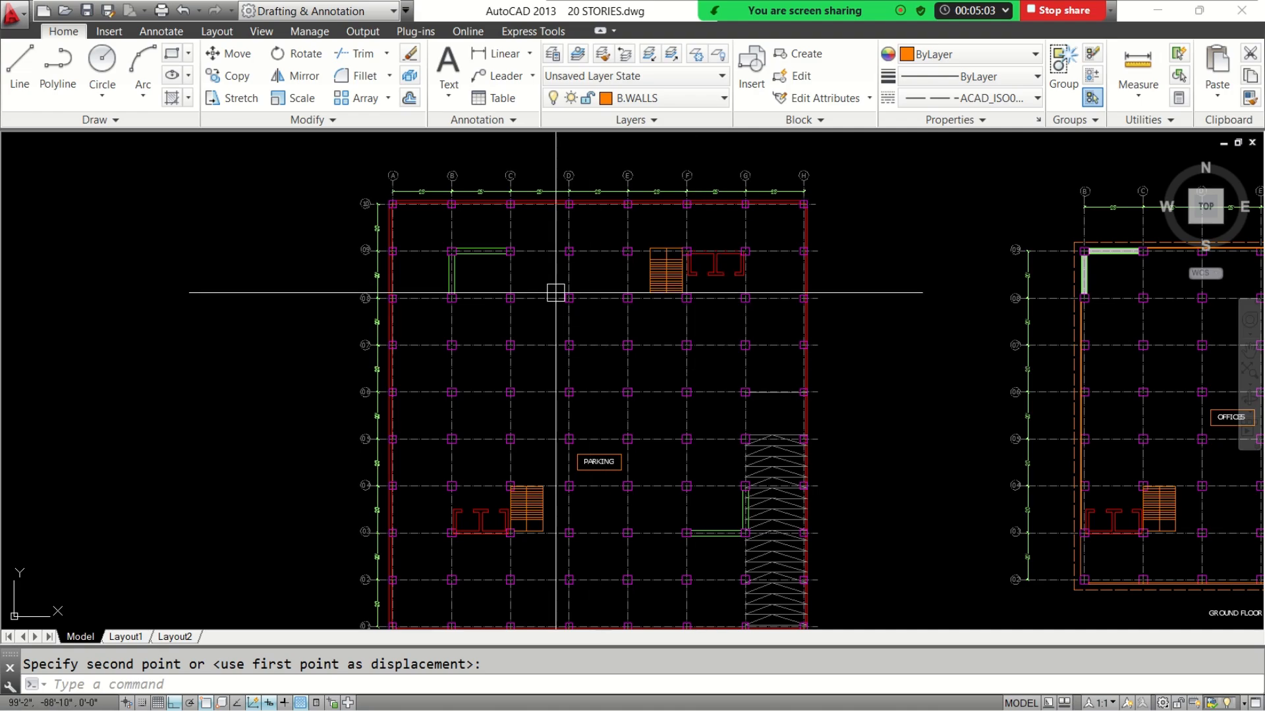
pyautogui.scroll(5, 443, 248)
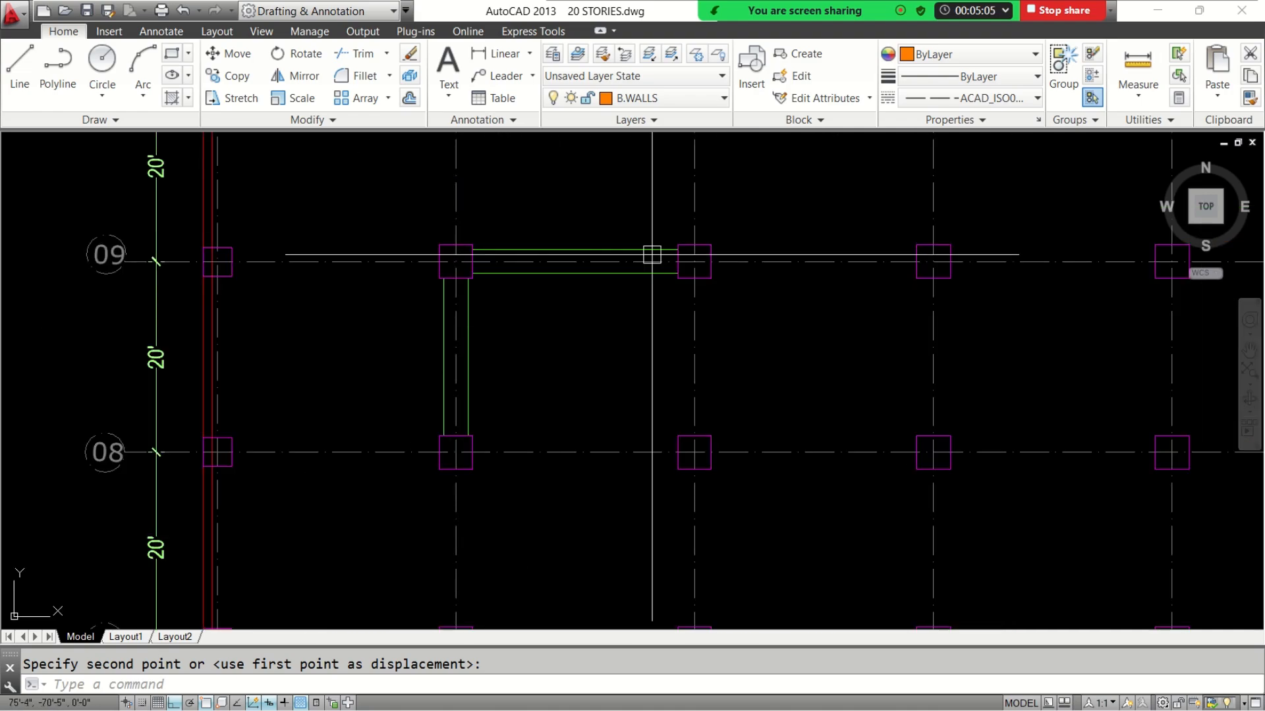
pyautogui.click(565, 274)
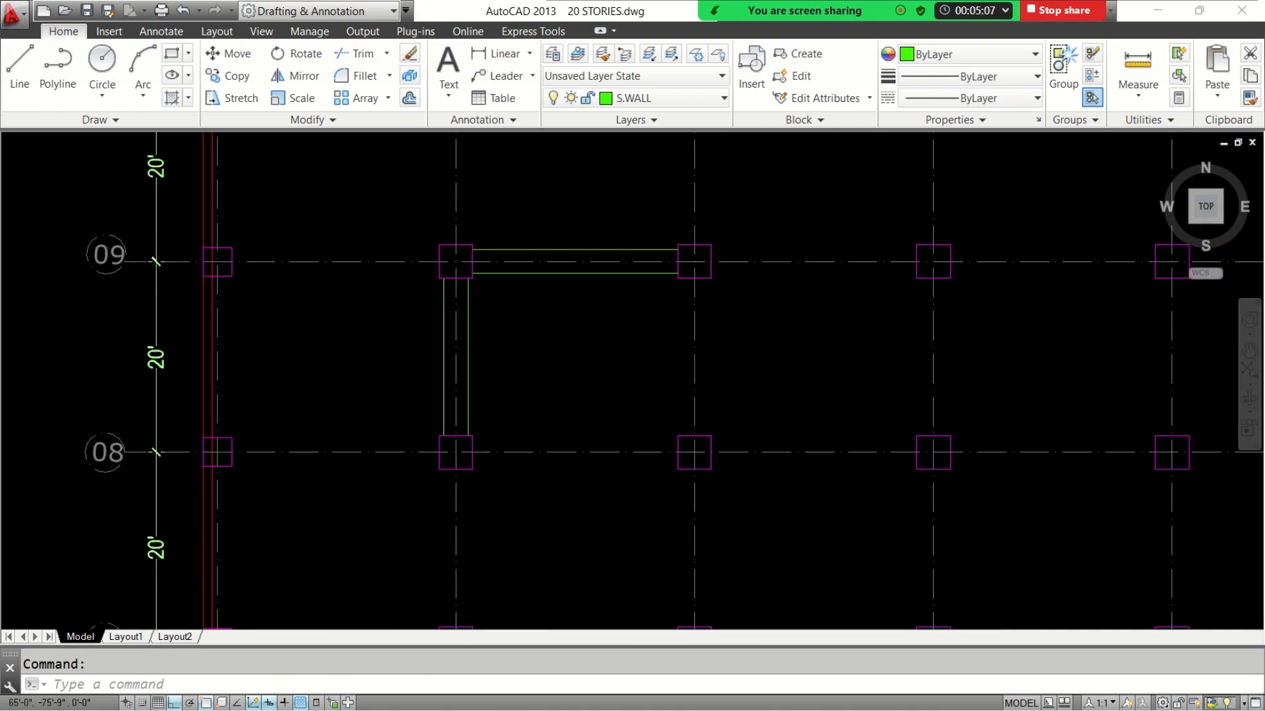
pyautogui.press('Escape')
pyautogui.scroll(-5, 621, 389)
pyautogui.moveTo(680, 432)
pyautogui.mouseDown(button='middle')
pyautogui.moveTo(579, 355)
pyautogui.moveTo(541, 365)
pyautogui.mouseUp(button='middle')
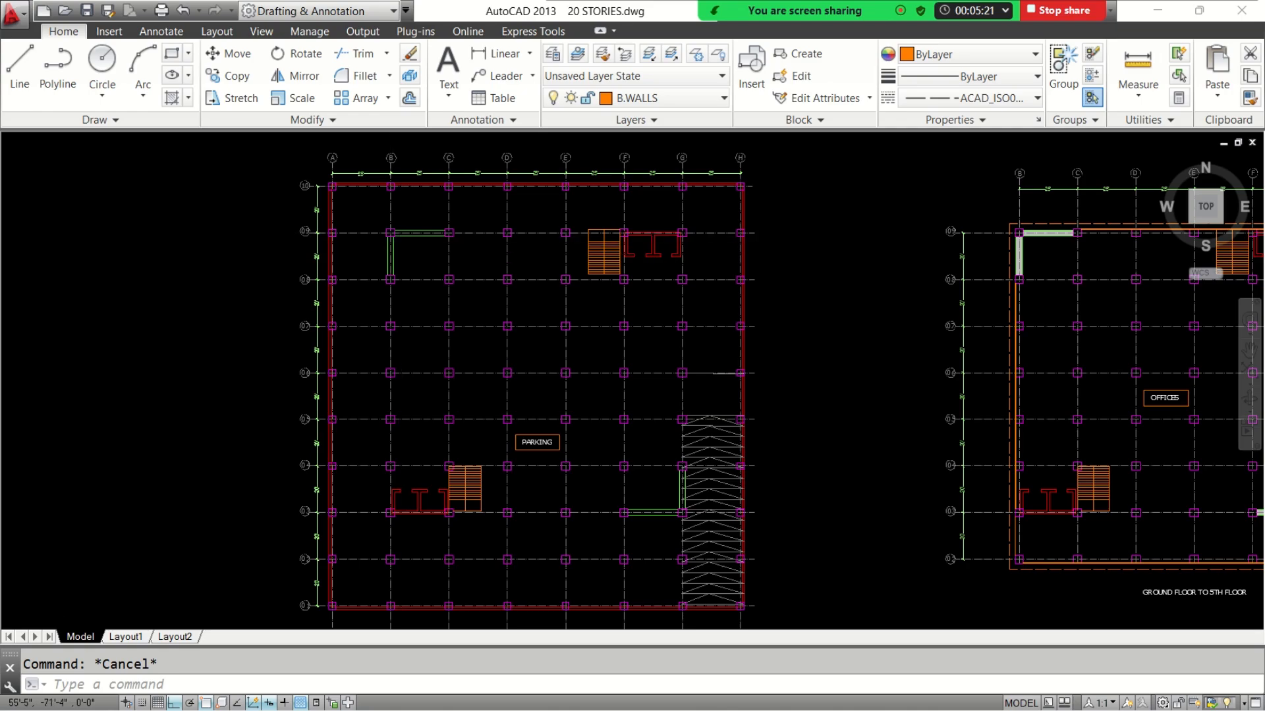
pyautogui.scroll(6, 405, 256)
pyautogui.click(421, 251)
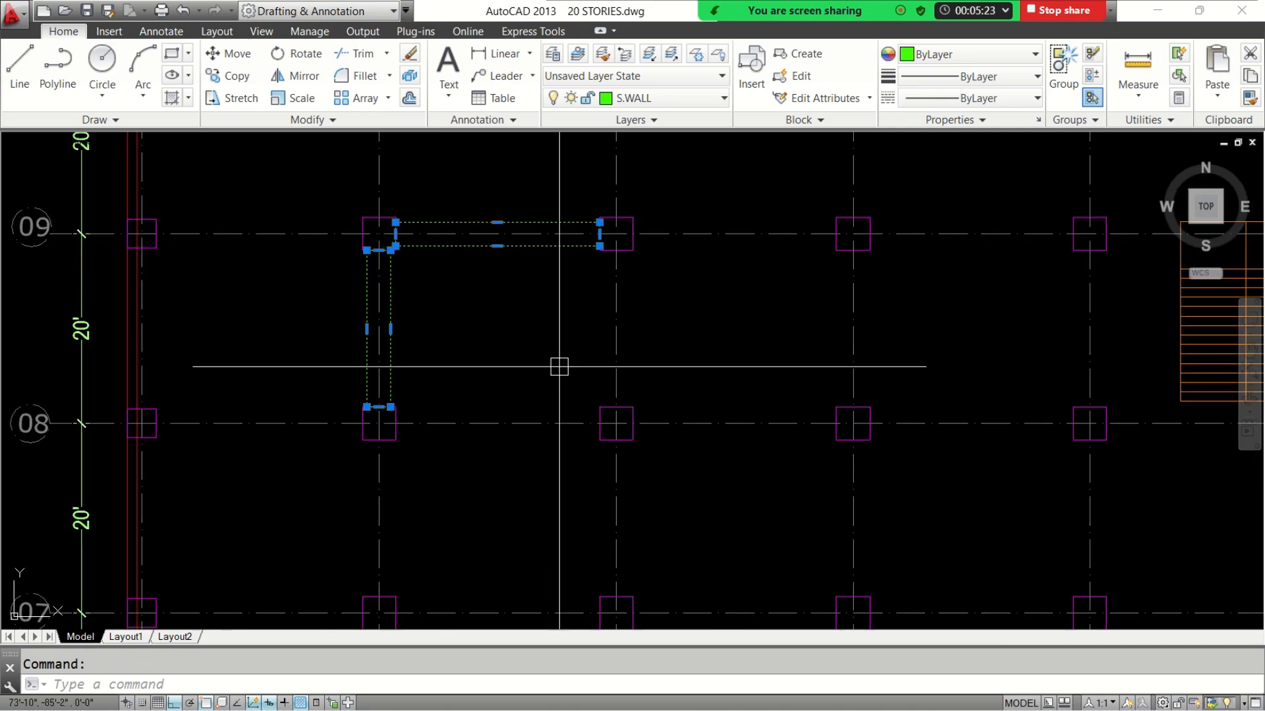
pyautogui.press('Escape')
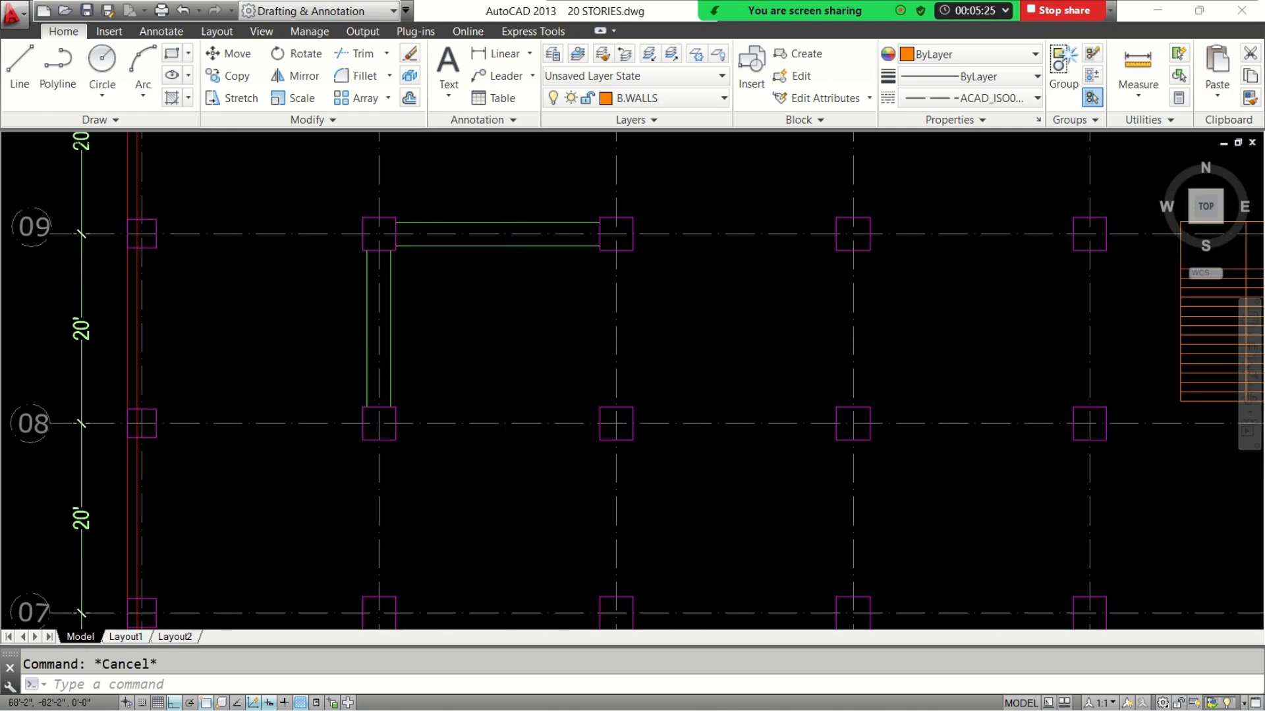
pyautogui.scroll(-6, 595, 398)
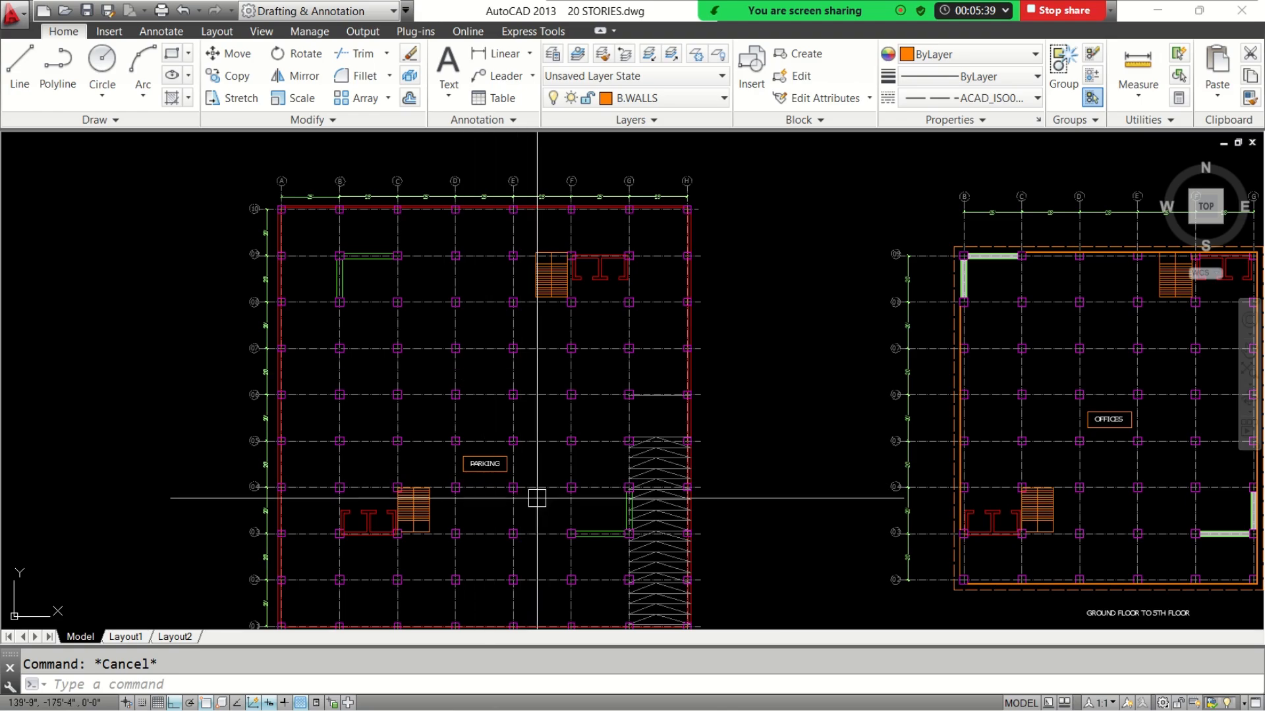
# Examine the whole basement parking plan, from its title up to the outer grid bays around the shear walls
pyautogui.scroll(-2, 541, 507)
pyautogui.scroll(1, 415, 494)
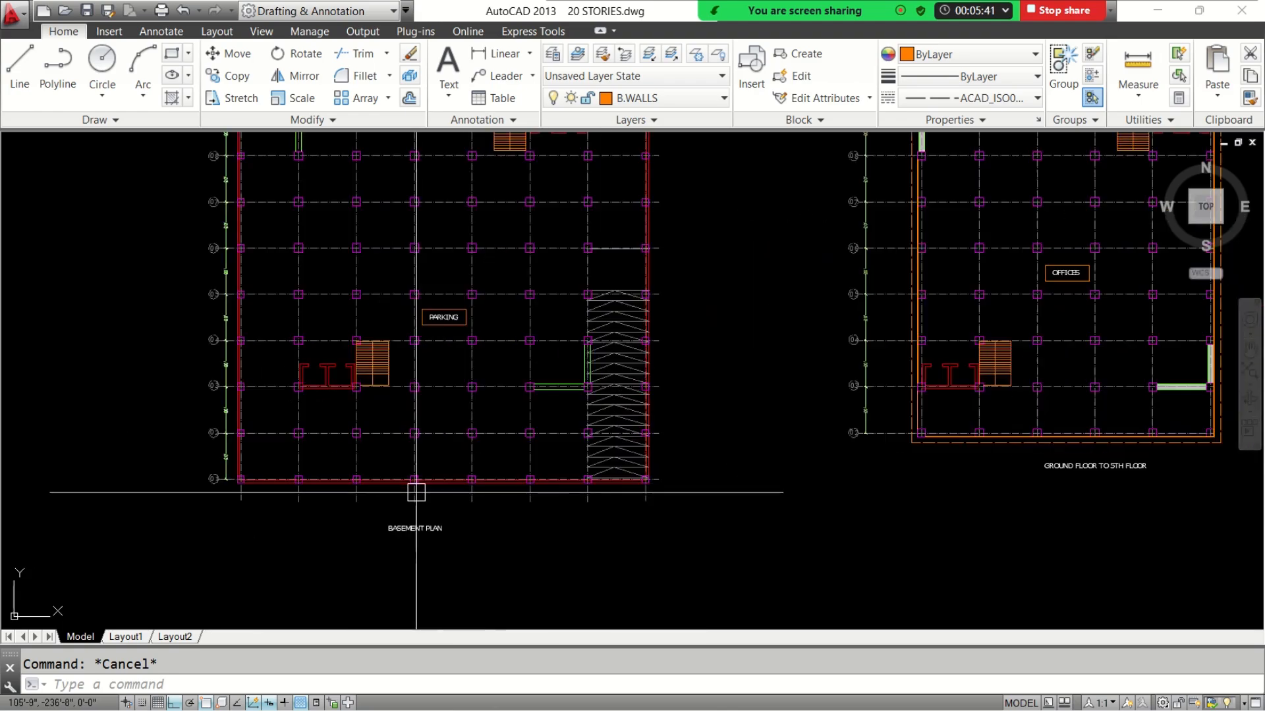
pyautogui.scroll(1, 443, 545)
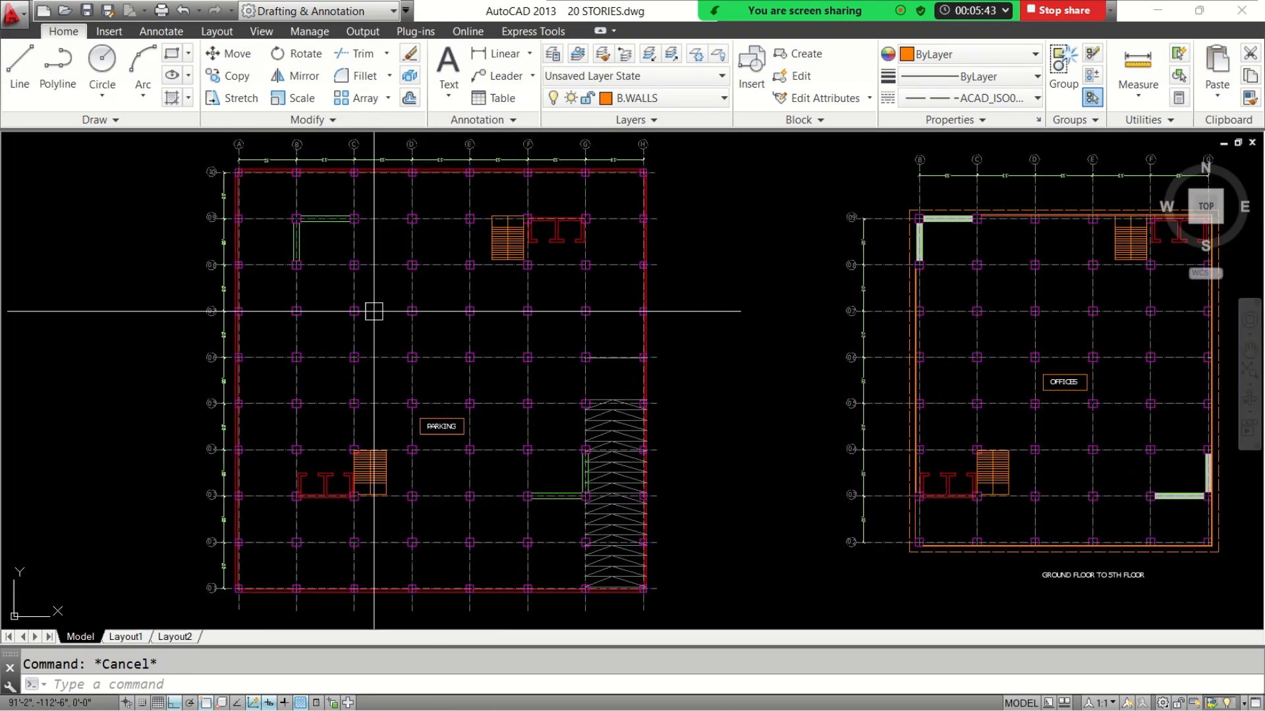
pyautogui.scroll(4, 281, 202)
pyautogui.scroll(-4, 281, 203)
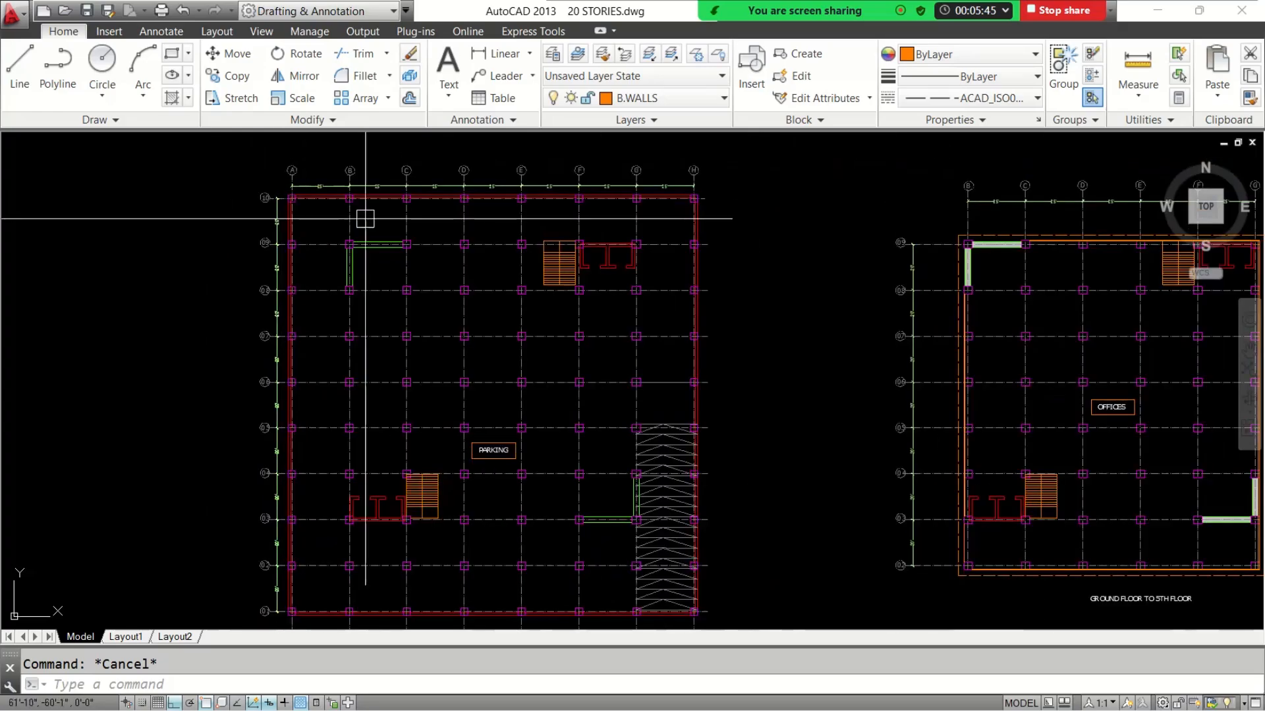
pyautogui.scroll(4, 658, 187)
pyautogui.scroll(-4, 605, 198)
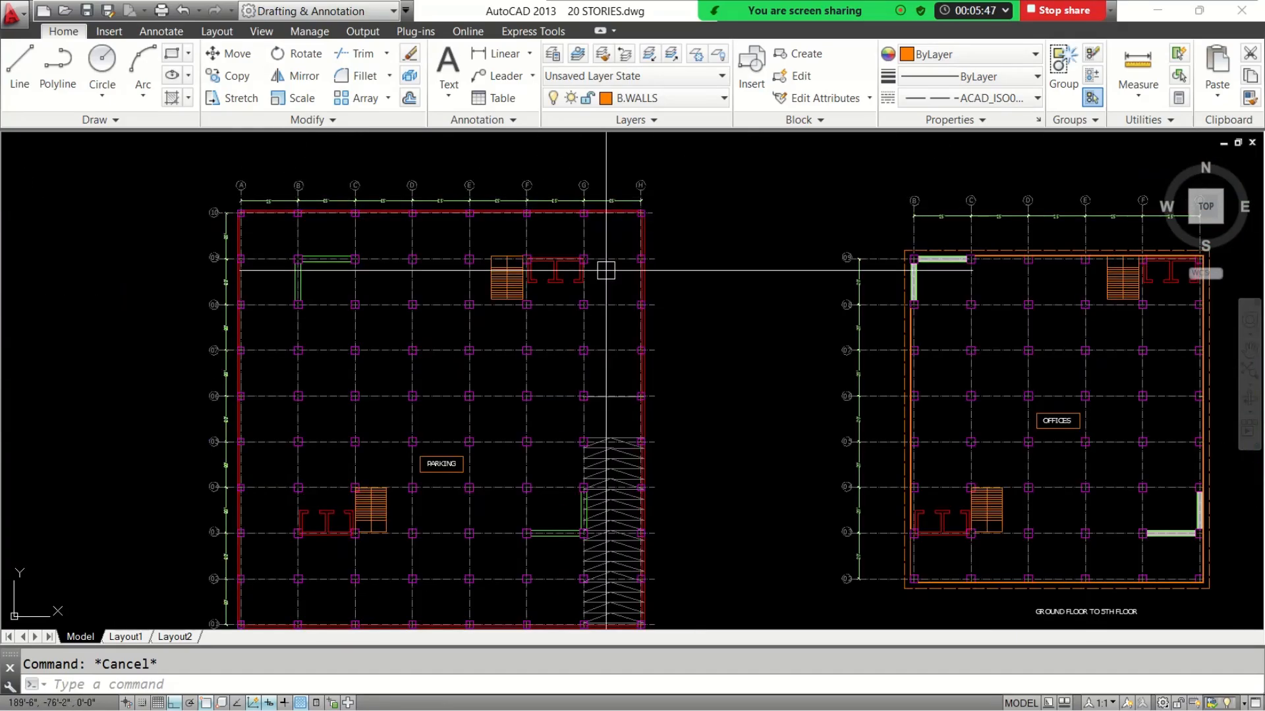
# Compare the outer grid bays and extents of the basement plan with the ground floor to 5th floor plan
pyautogui.moveTo(555, 409); pyautogui.dragTo(502, 338, button='middle')
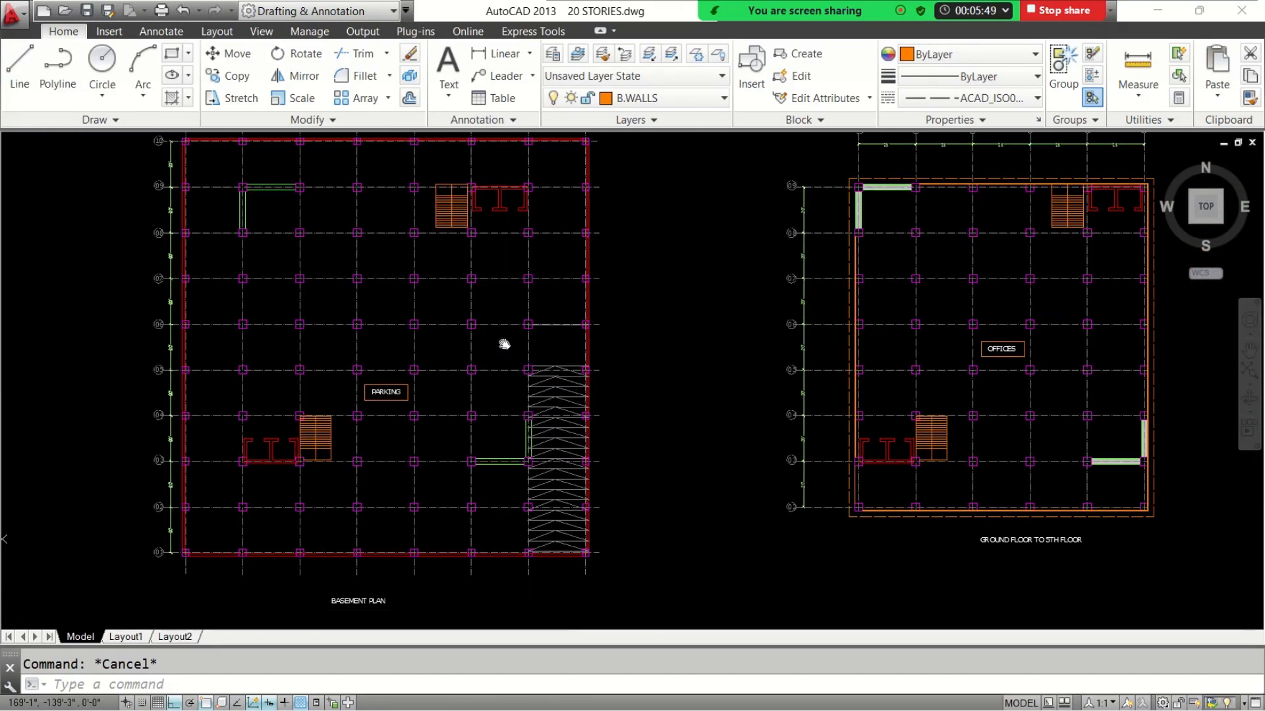
pyautogui.moveTo(682, 429); pyautogui.dragTo(516, 415, button='middle')
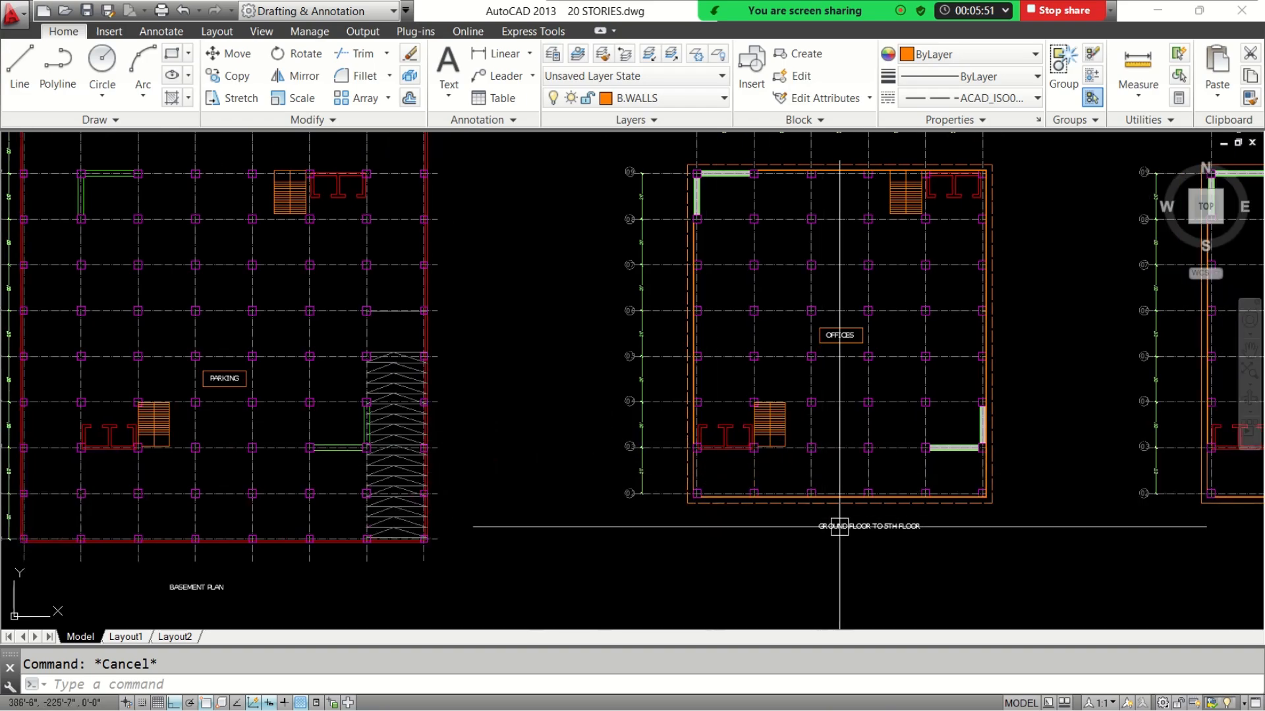
pyautogui.moveTo(673, 394); pyautogui.dragTo(726, 429, button='middle')
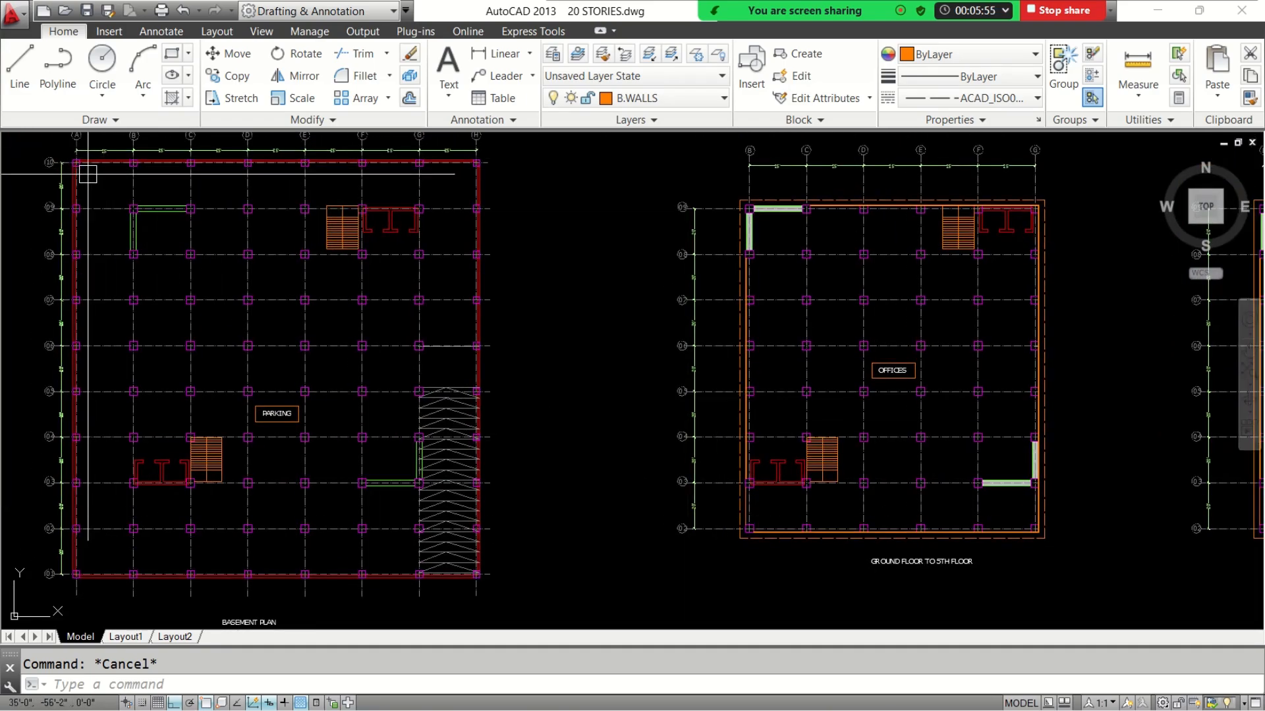
pyautogui.moveTo(356, 248); pyautogui.dragTo(409, 261, button='middle')
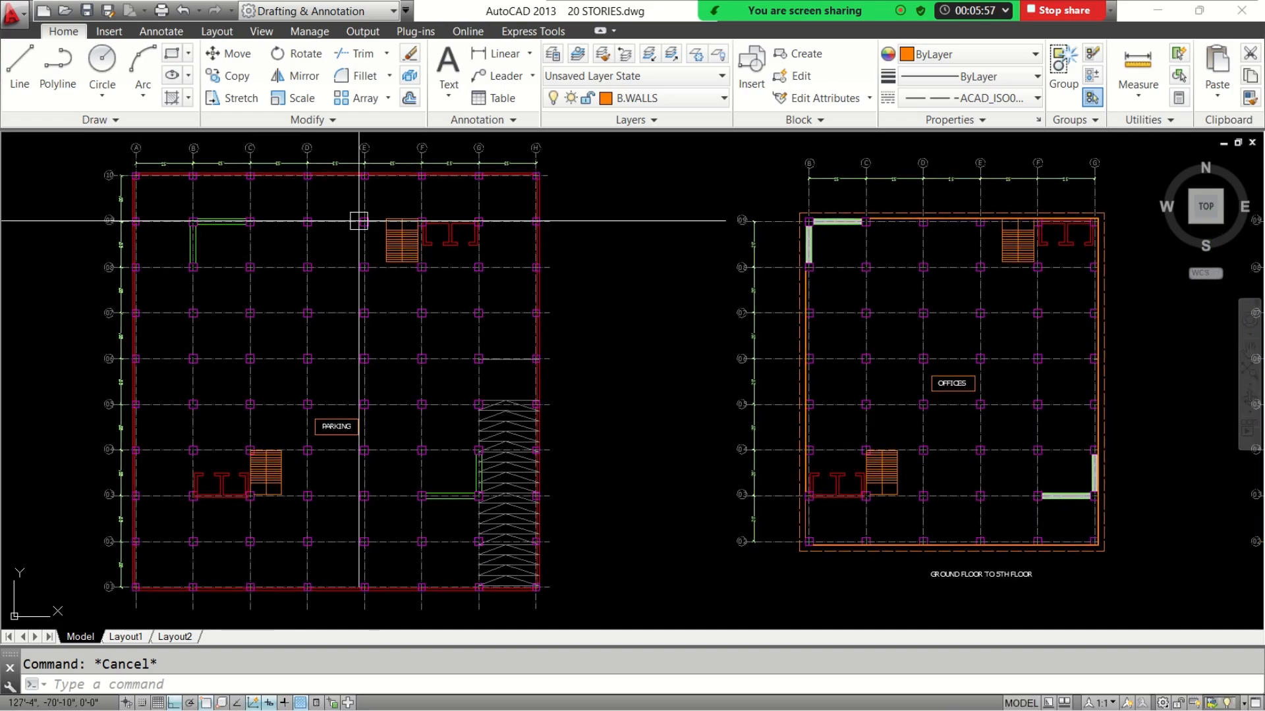
pyautogui.scroll(2, 99, 178)
pyautogui.scroll(-2, 269, 181)
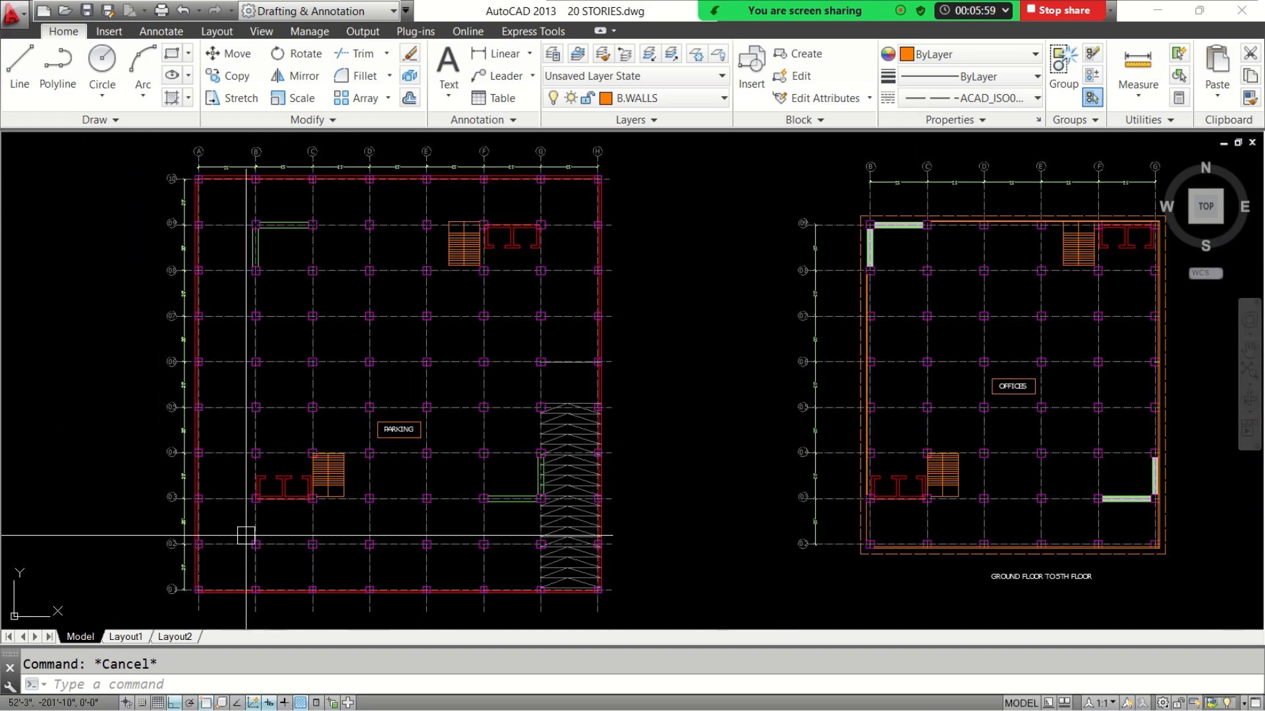
pyautogui.scroll(2, 211, 563)
pyautogui.scroll(-1, 200, 566)
pyautogui.moveTo(428, 548); pyautogui.dragTo(342, 523, button='middle')
pyautogui.moveTo(406, 457); pyautogui.dragTo(420, 472, button='middle')
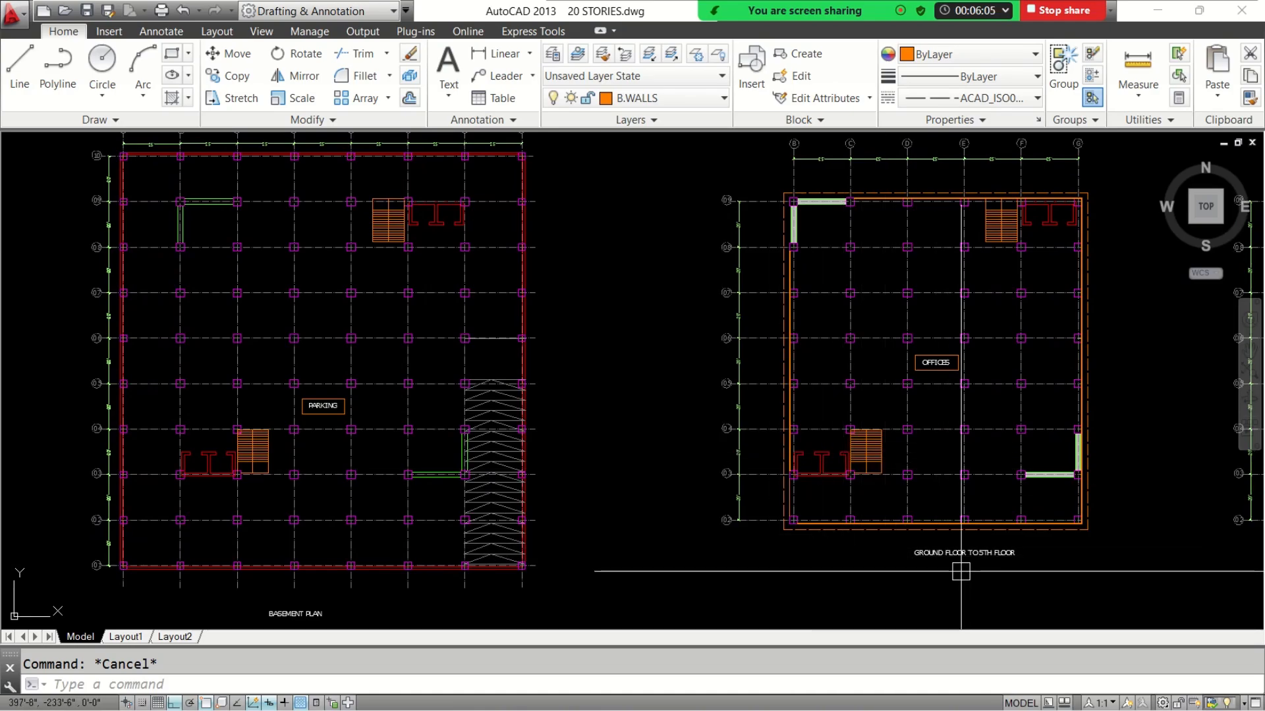
pyautogui.moveTo(580, 271); pyautogui.dragTo(611, 319, button='middle')
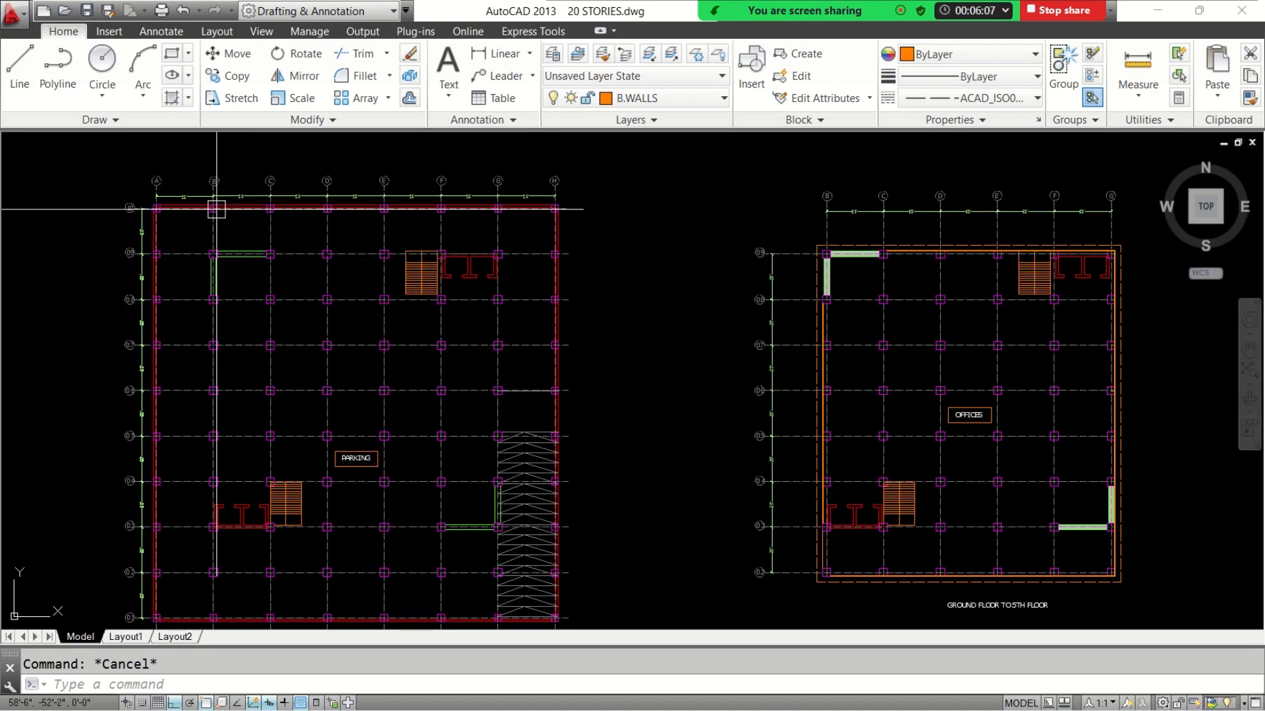
pyautogui.moveTo(916, 263); pyautogui.dragTo(663, 214, button='middle')
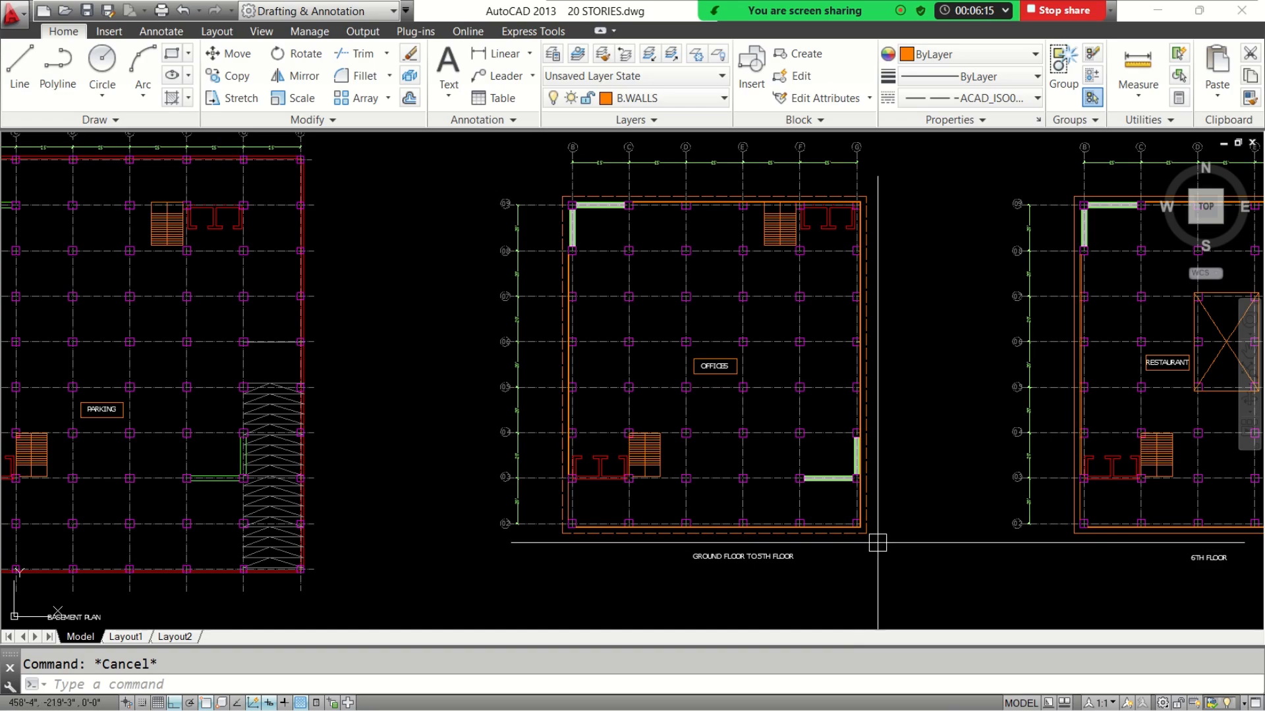
# Compare the floor plans in sequence from the ground floor to 5th floor plan through the 11th floor to 18th floor plan
pyautogui.moveTo(876, 536)
pyautogui.mouseDown(button='middle')
pyautogui.moveTo(641, 511)
pyautogui.moveTo(447, 519)
pyautogui.mouseUp(button='middle')
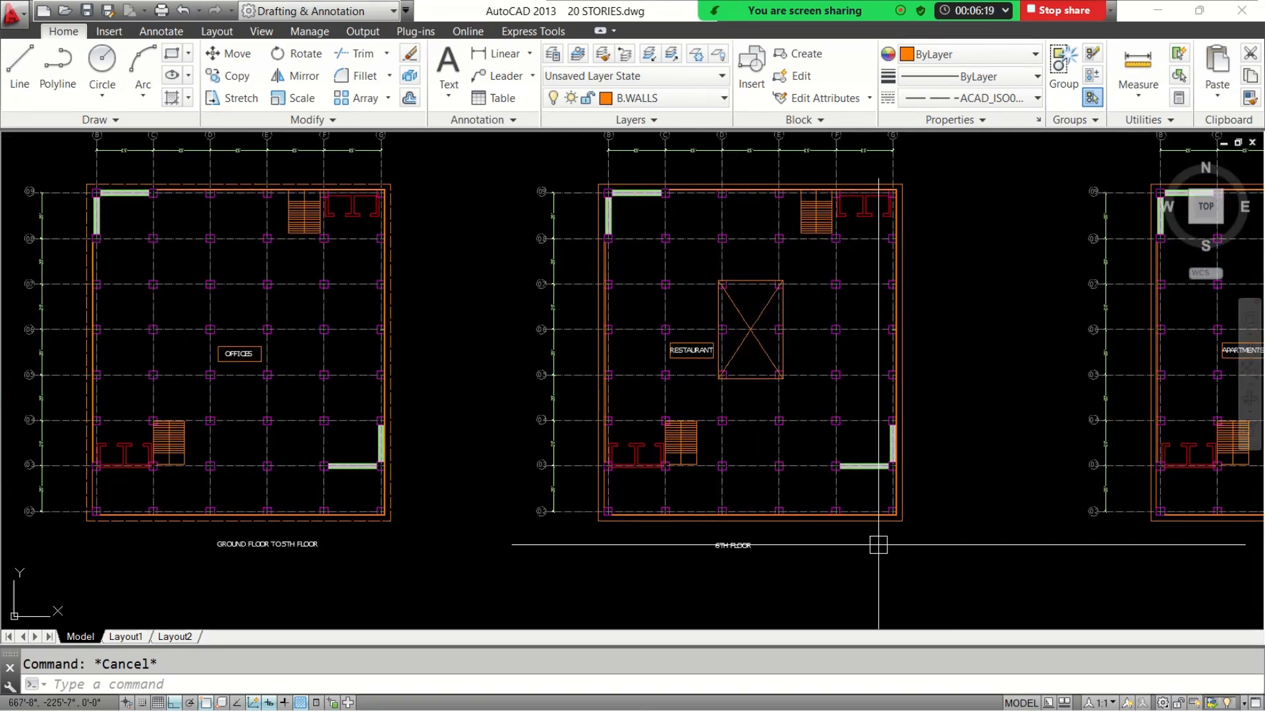
pyautogui.moveTo(968, 550); pyautogui.dragTo(477, 547, button='middle')
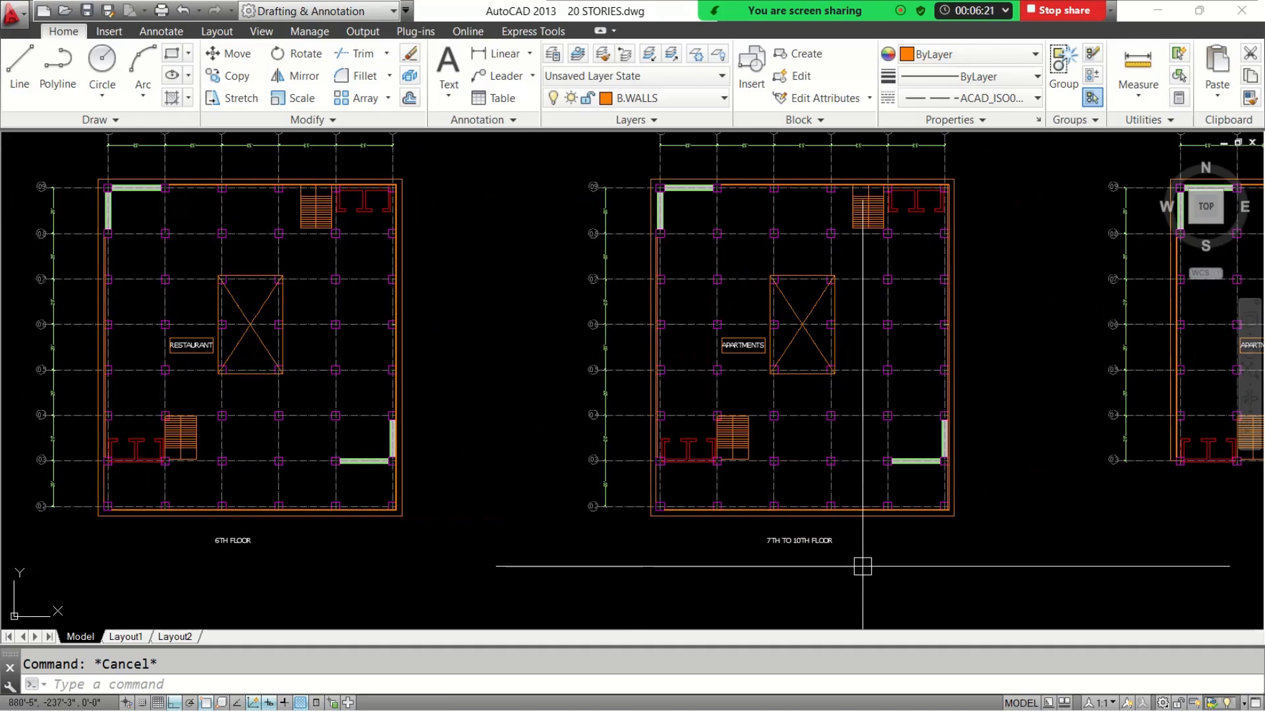
pyautogui.moveTo(931, 541); pyautogui.dragTo(518, 534, button='middle')
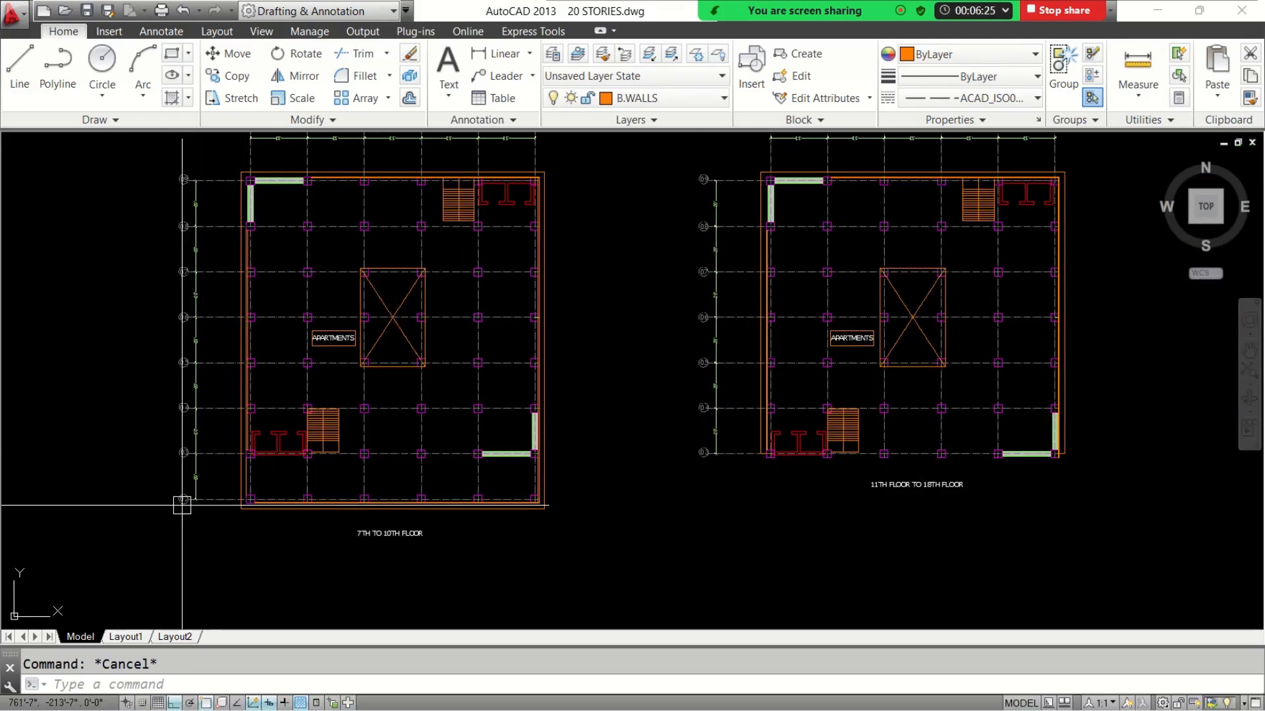
pyautogui.scroll(4, 184, 496)
pyautogui.scroll(-5, 289, 504)
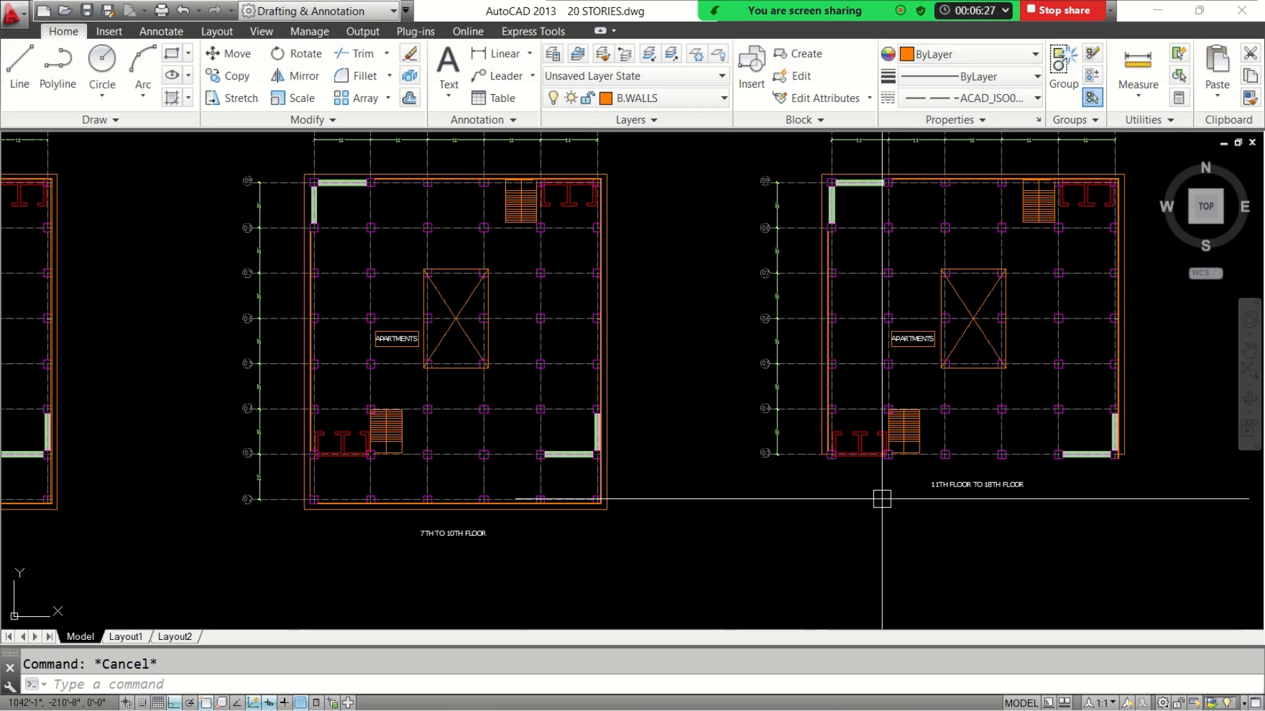
pyautogui.scroll(2, 790, 494)
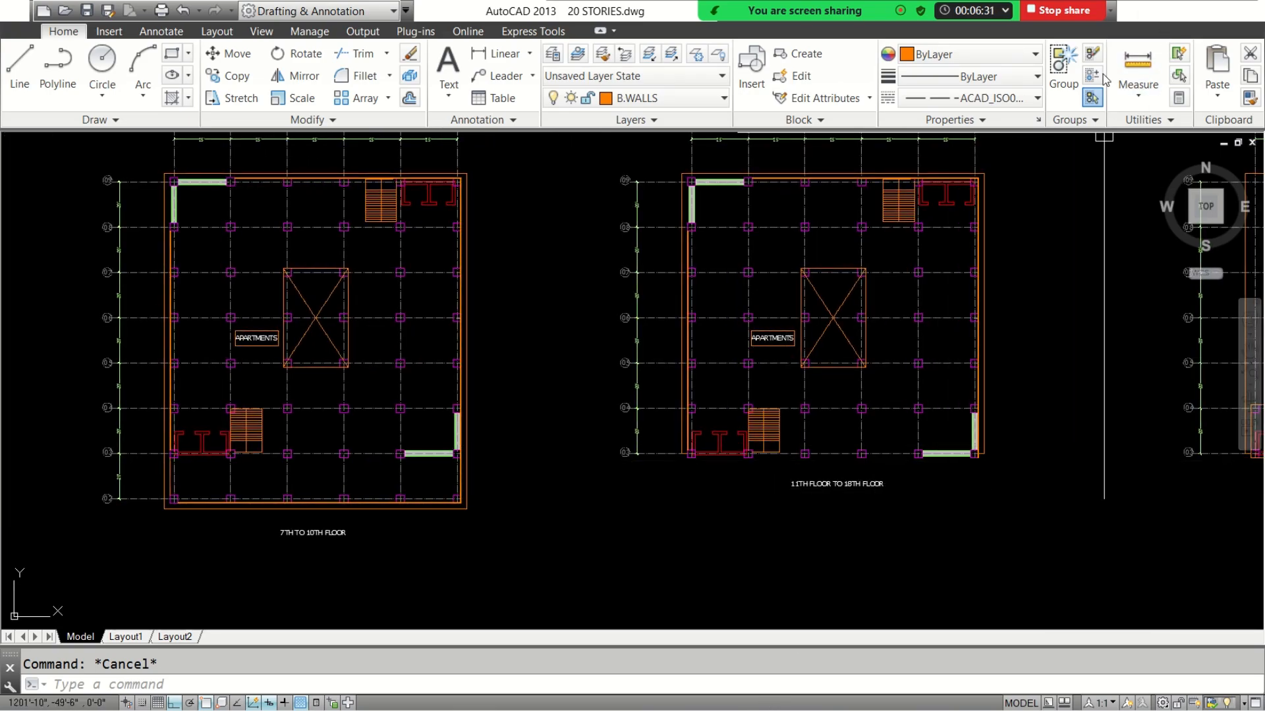
# Switch to the Google Meet call in Chrome, admit the waiting participant, and return to the AutoCAD drawing
pyautogui.click(1157, 10)
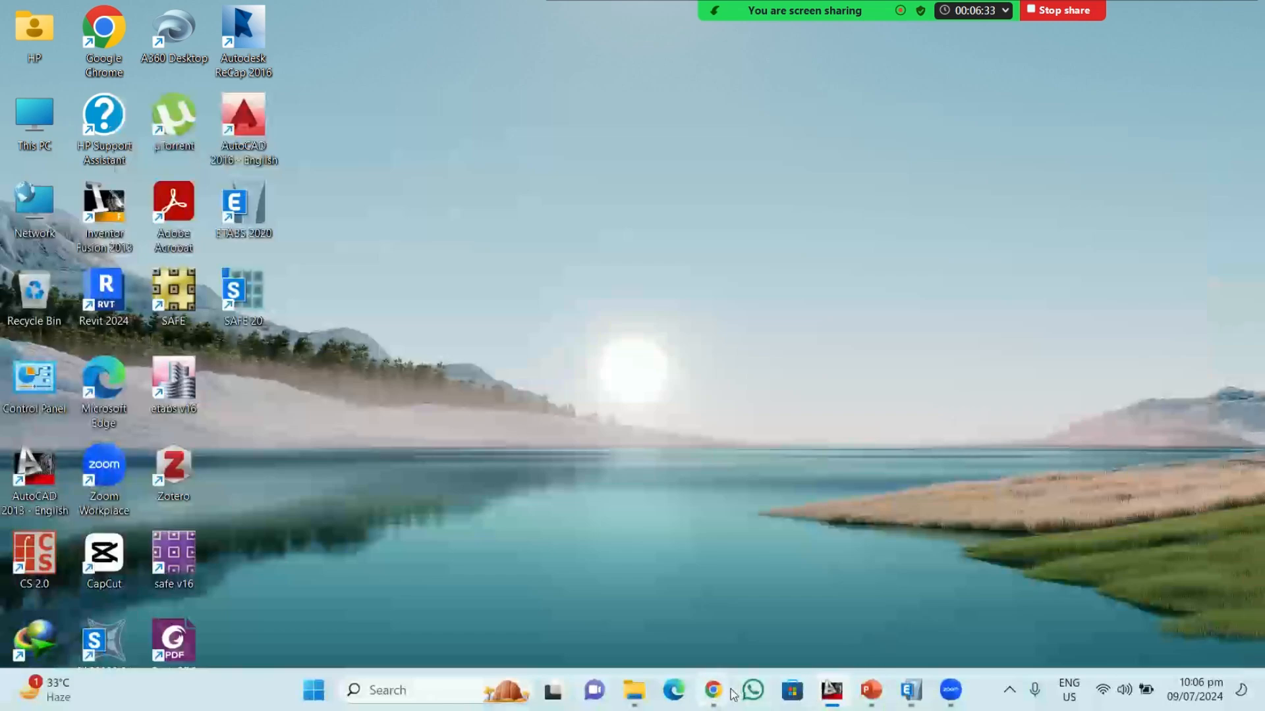
pyautogui.moveTo(713, 691)
pyautogui.click(633, 606)
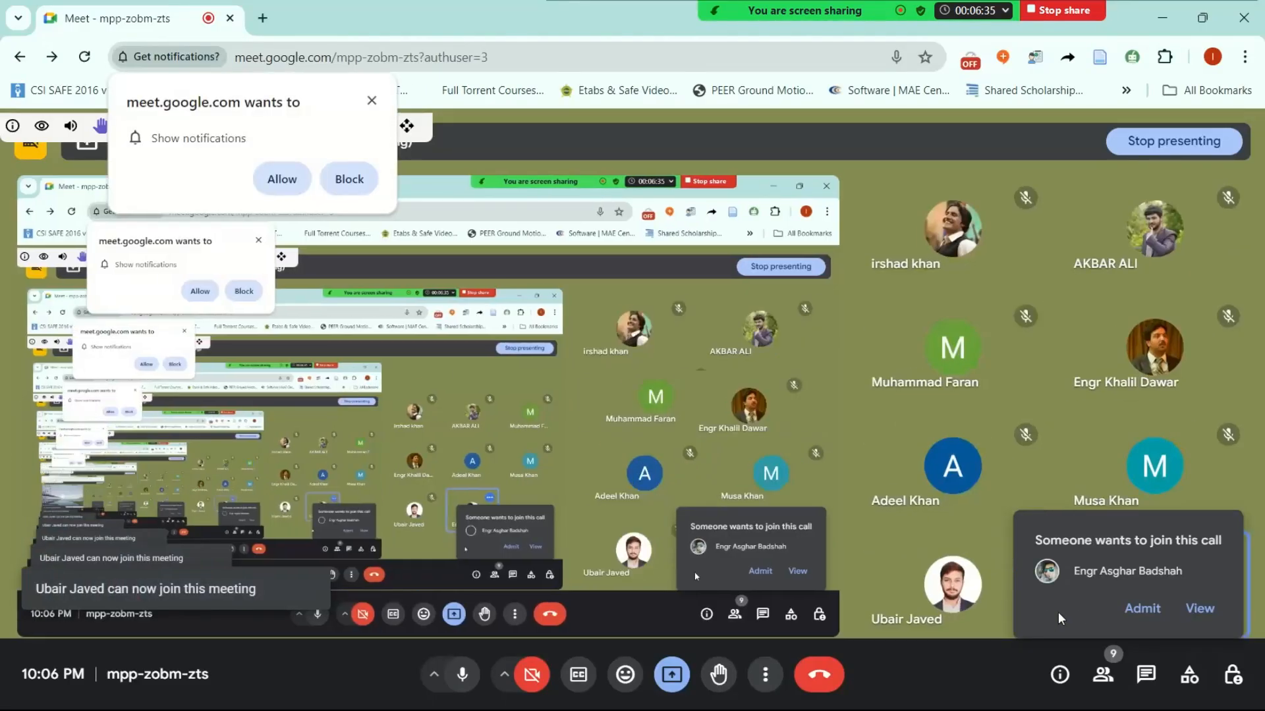
pyautogui.click(1140, 609)
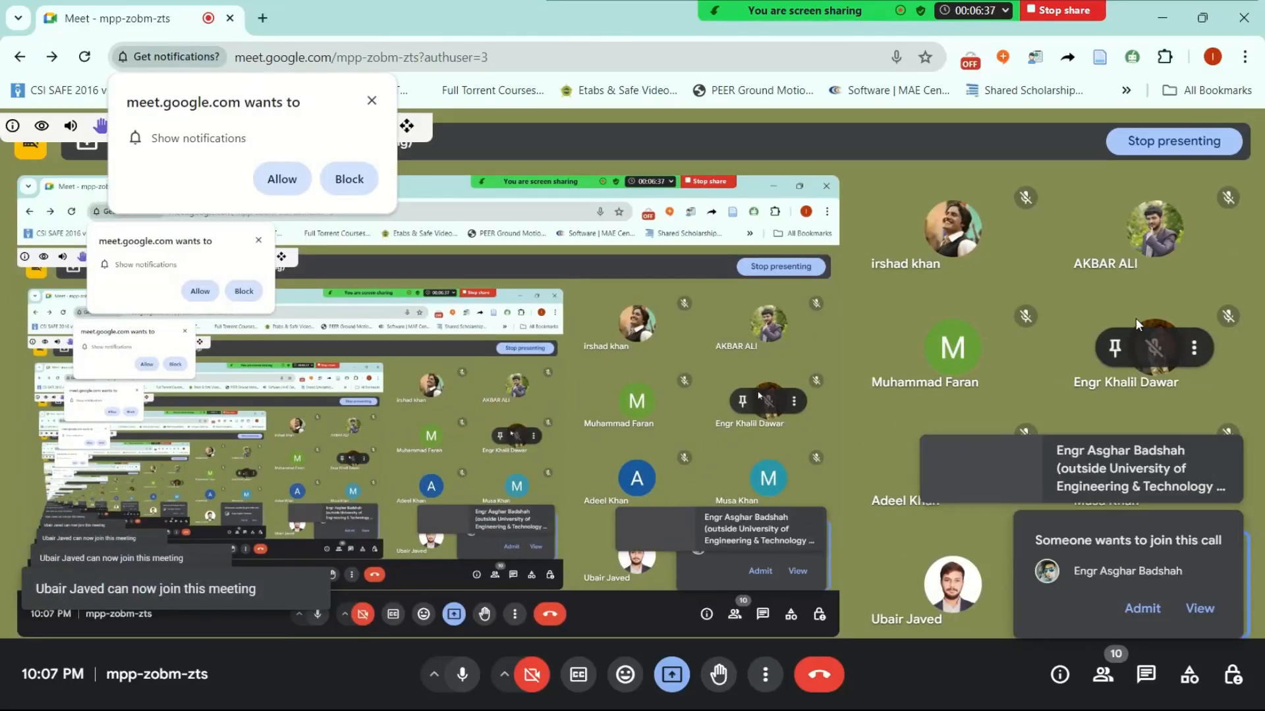
pyautogui.click(1163, 18)
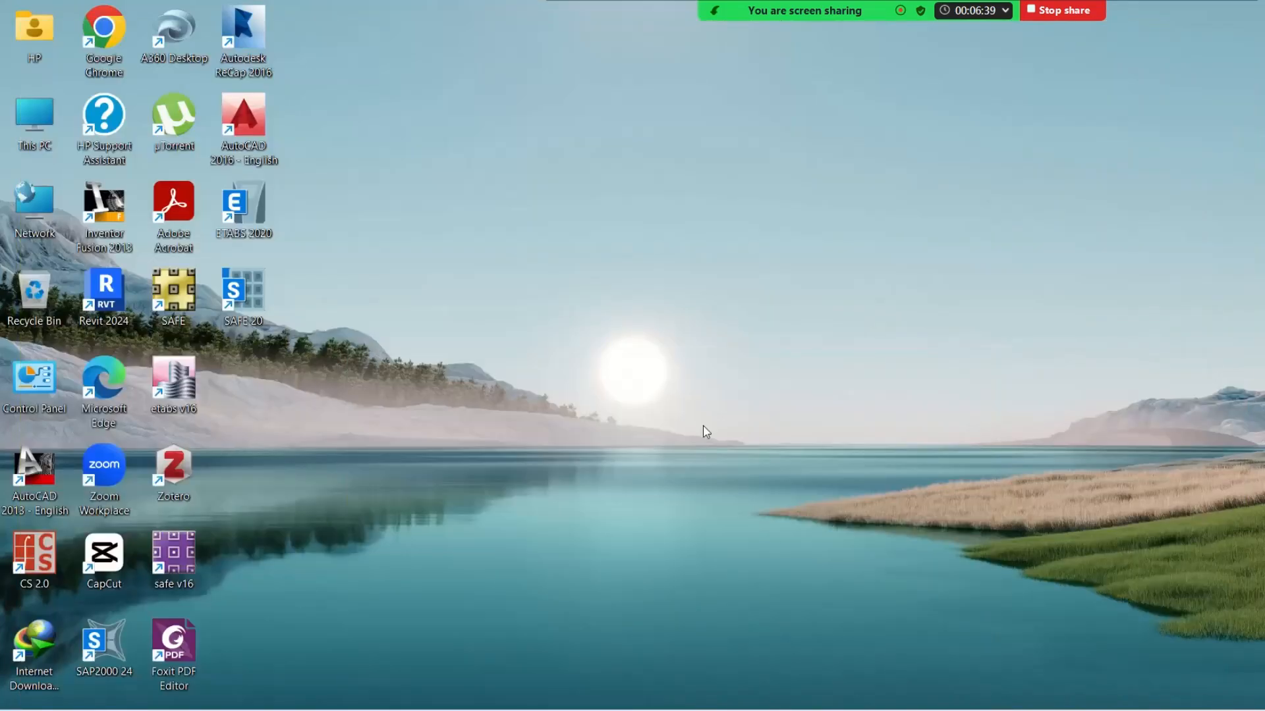
pyautogui.moveTo(654, 710)
pyautogui.click(832, 699)
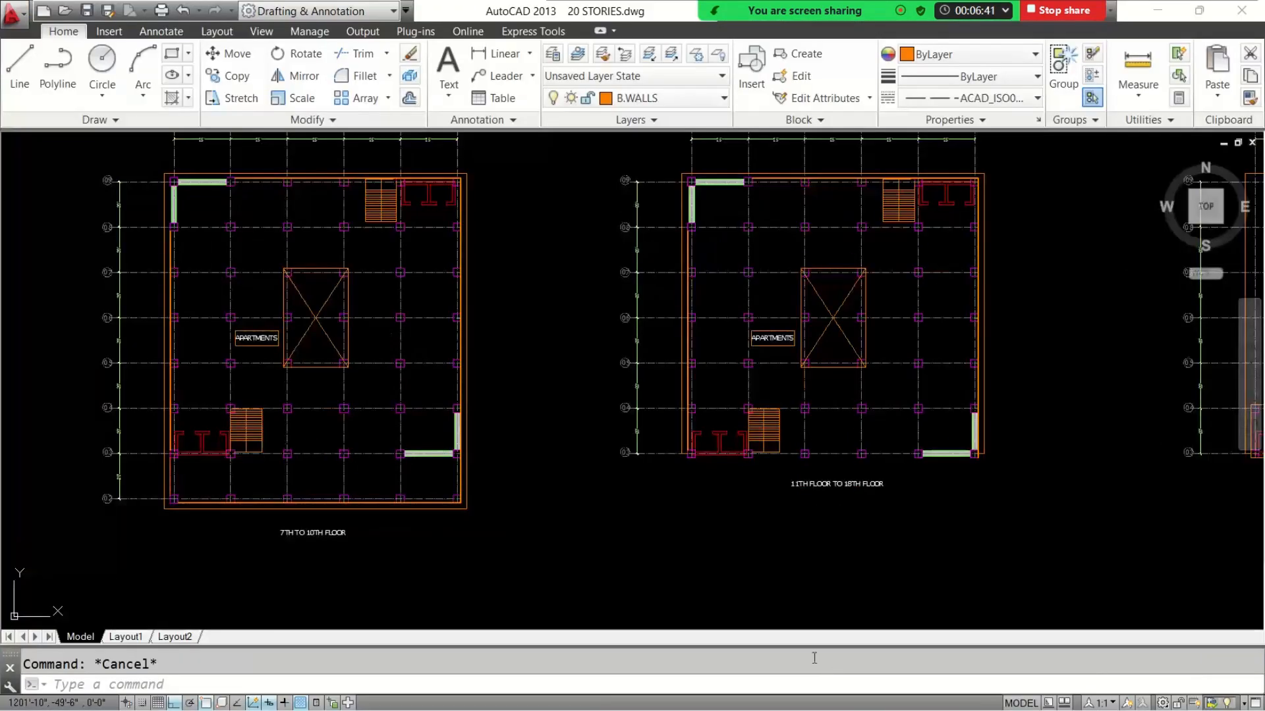
# Examine the base of Section A-A, including the raft, basement level and lowest storey heights
pyautogui.moveTo(547, 369); pyautogui.dragTo(749, 521, button='middle')
pyautogui.scroll(8, 359, 316)
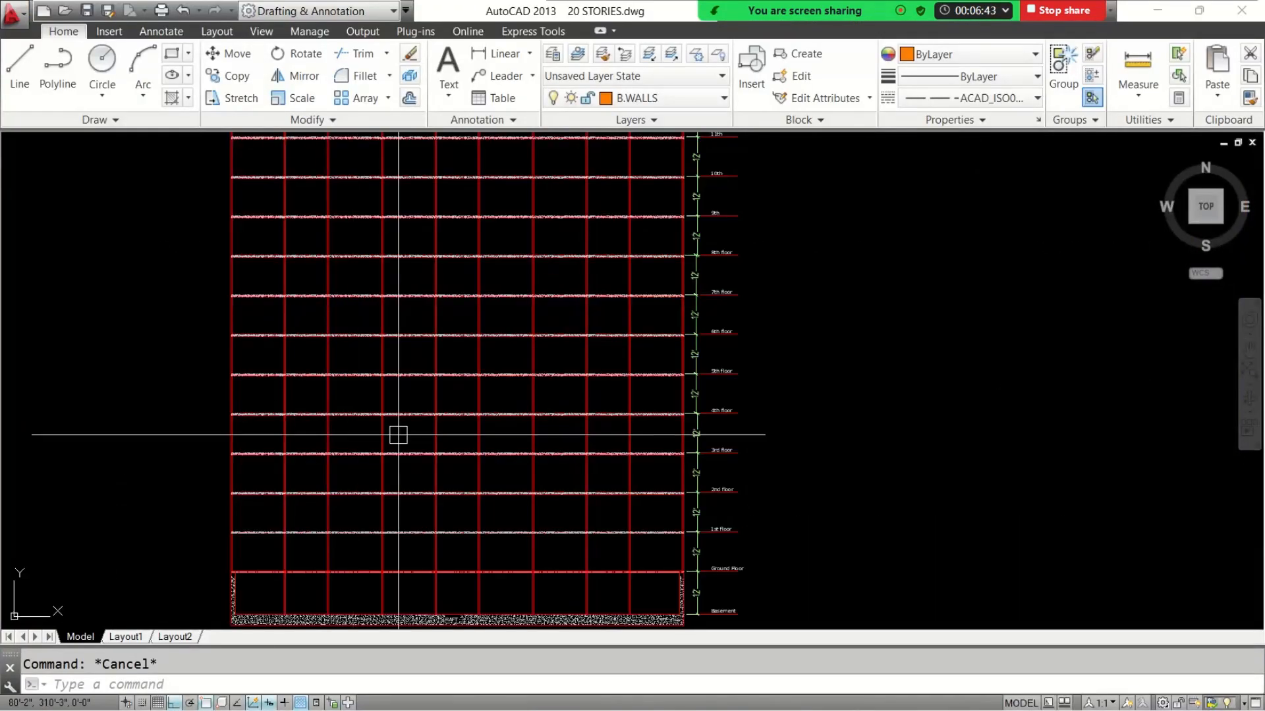
pyautogui.moveTo(463, 479); pyautogui.dragTo(461, 326, button='middle')
pyautogui.scroll(2, 316, 464)
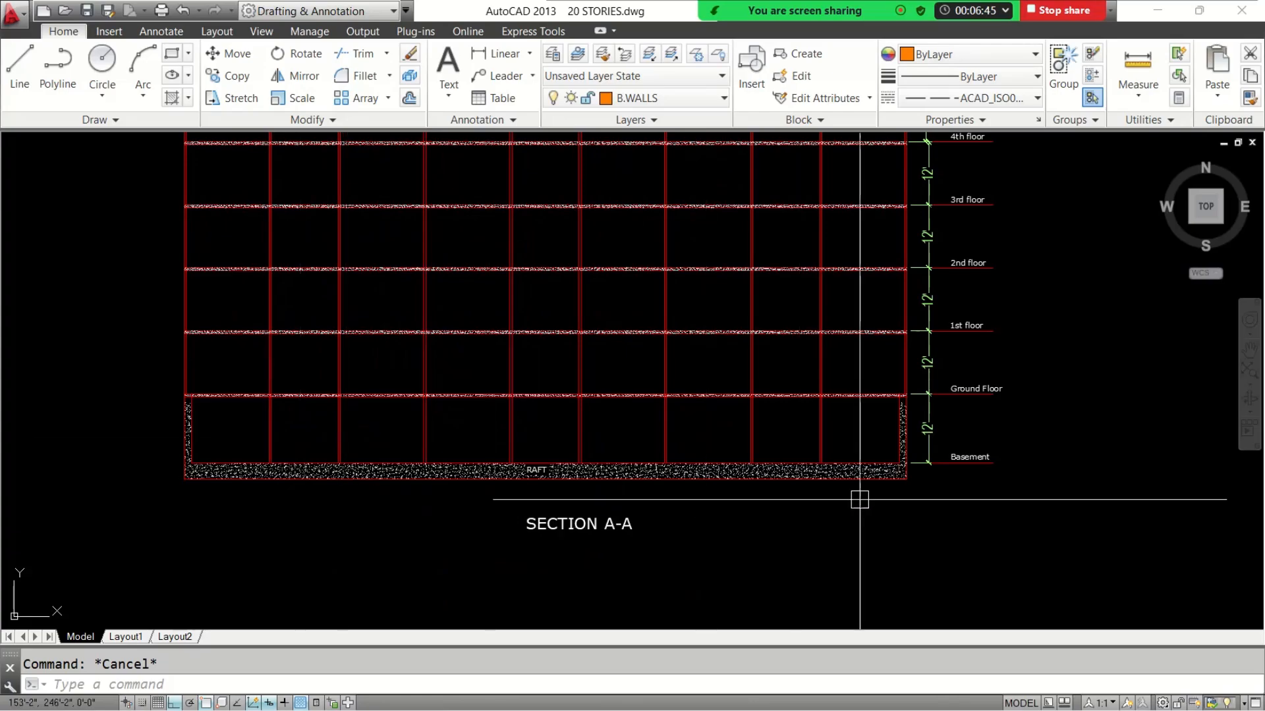
pyautogui.scroll(4, 884, 451)
pyautogui.scroll(-2, 827, 446)
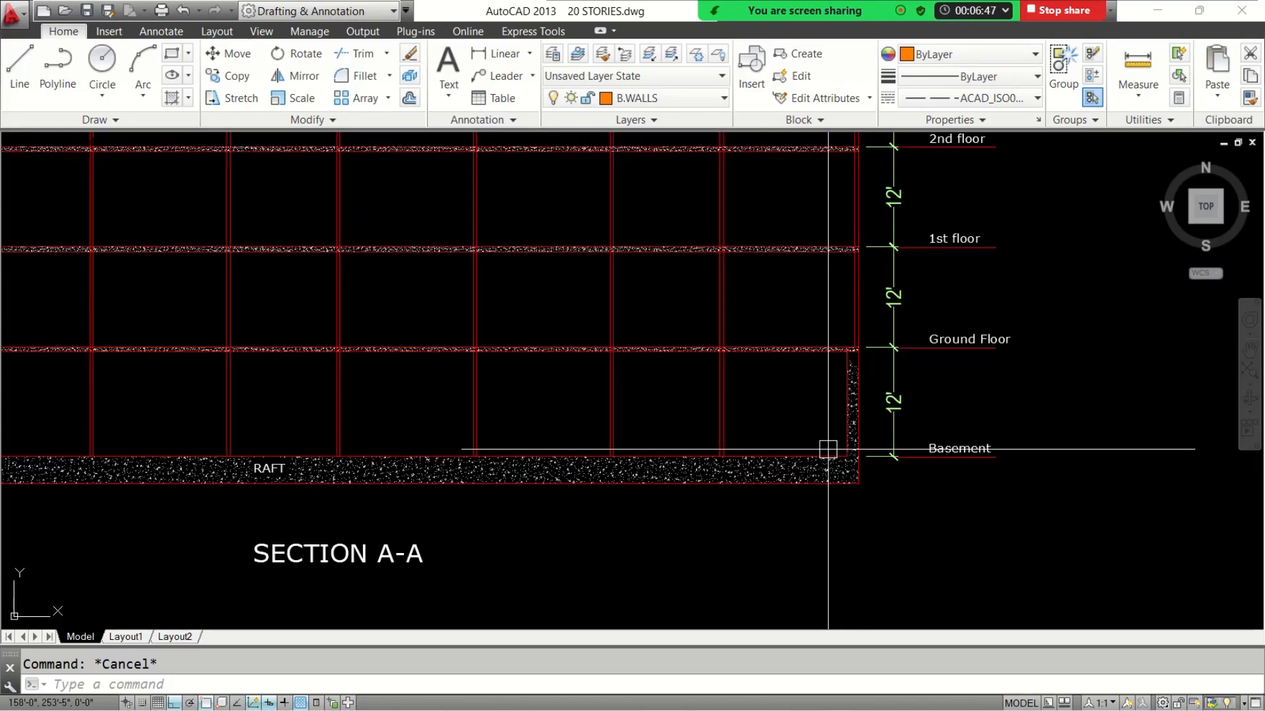
# Examine the storey levels and height dimensions of Section A-A up to the 18th floor and back down to the basement
pyautogui.moveTo(827, 446)
pyautogui.mouseDown(button='middle')
pyautogui.moveTo(646, 569)
pyautogui.moveTo(600, 551)
pyautogui.mouseUp(button='middle')
pyautogui.scroll(-4, 601, 551)
pyautogui.moveTo(640, 290); pyautogui.dragTo(600, 471, button='middle')
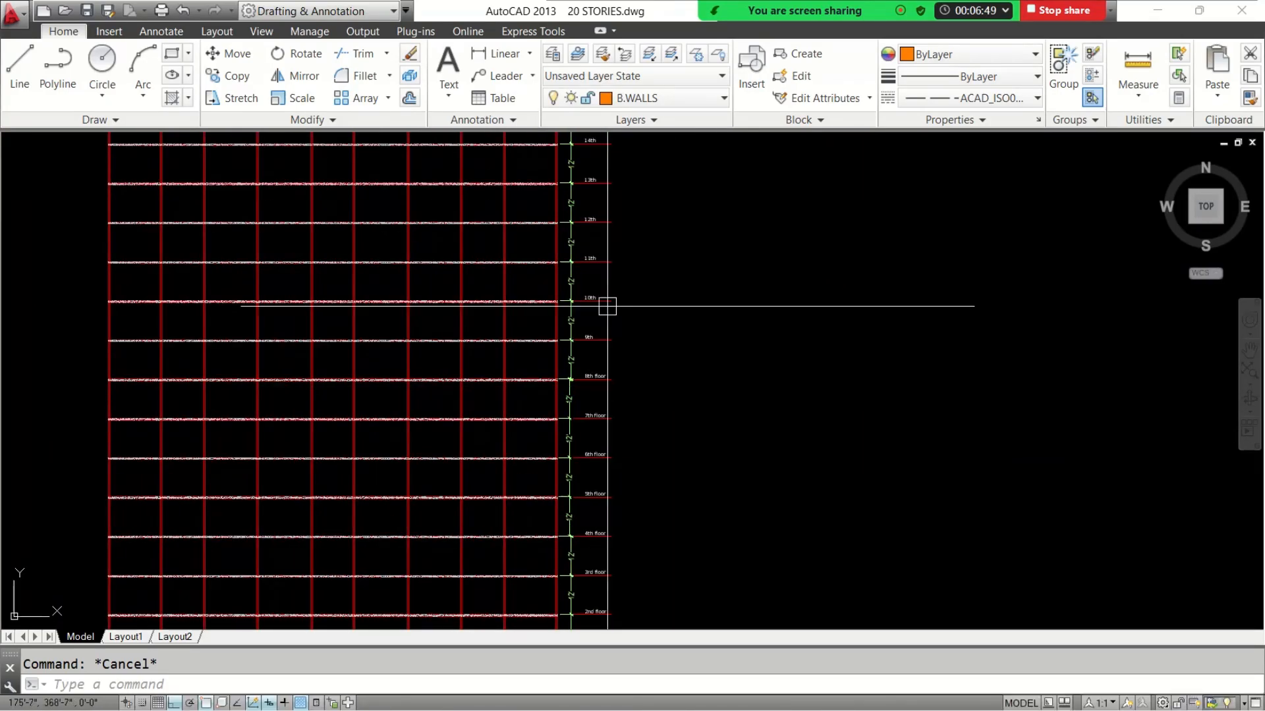
pyautogui.moveTo(598, 247); pyautogui.dragTo(592, 338, button='middle')
pyautogui.scroll(5, 580, 167)
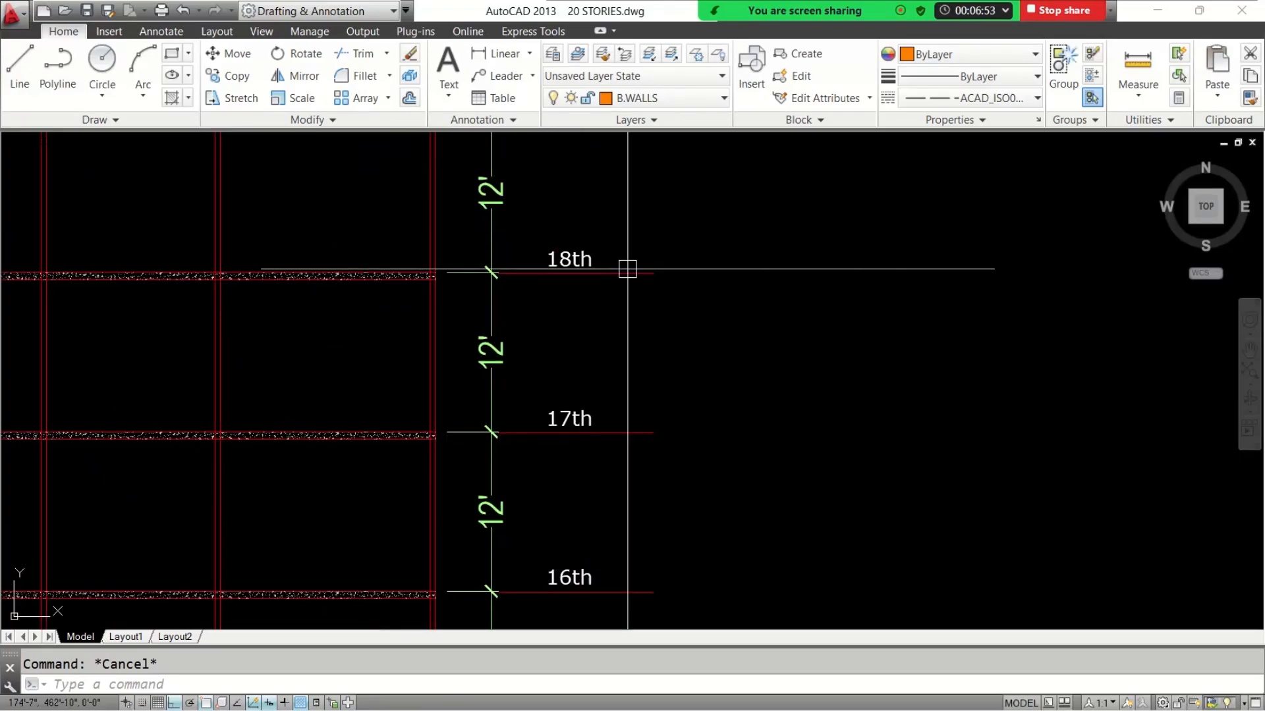
pyautogui.scroll(-3, 629, 270)
pyautogui.moveTo(610, 560); pyautogui.dragTo(625, 258, button='middle')
pyautogui.moveTo(639, 401); pyautogui.dragTo(651, 177, button='middle')
pyautogui.moveTo(642, 375); pyautogui.dragTo(645, 211, button='middle')
pyautogui.moveTo(650, 514); pyautogui.dragTo(670, 339, button='middle')
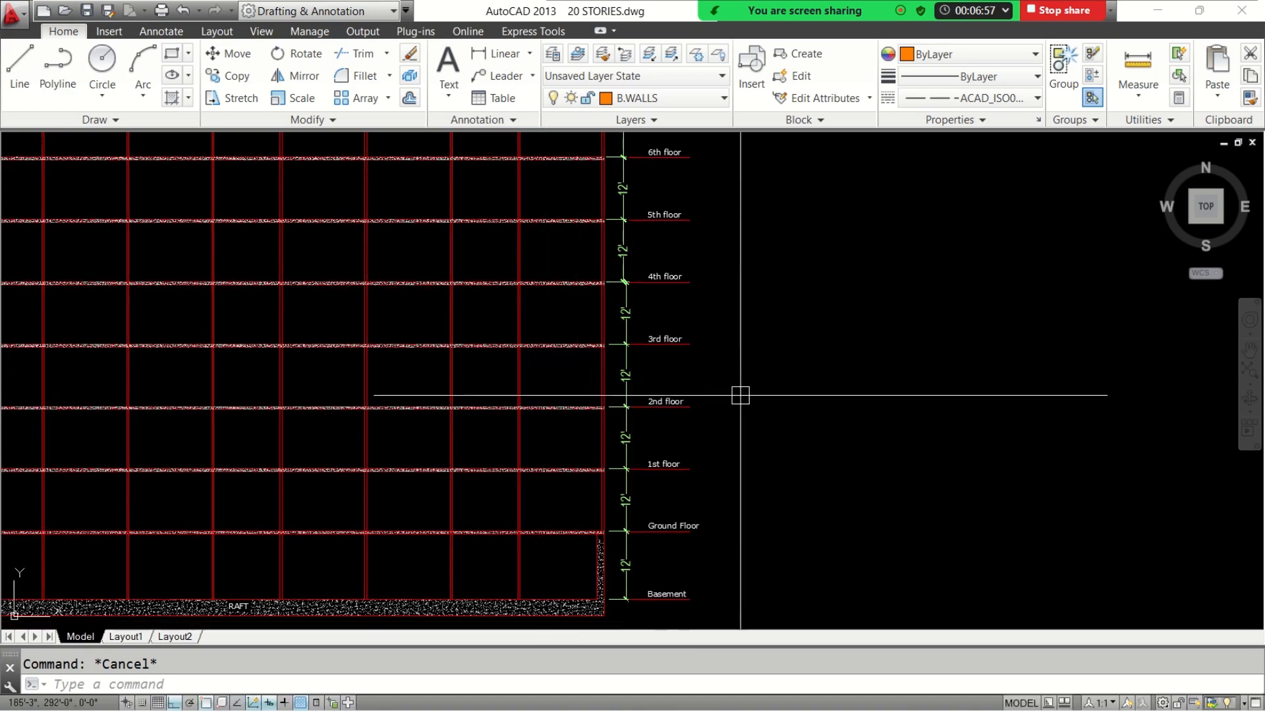
pyautogui.moveTo(684, 522); pyautogui.dragTo(728, 417, button='middle')
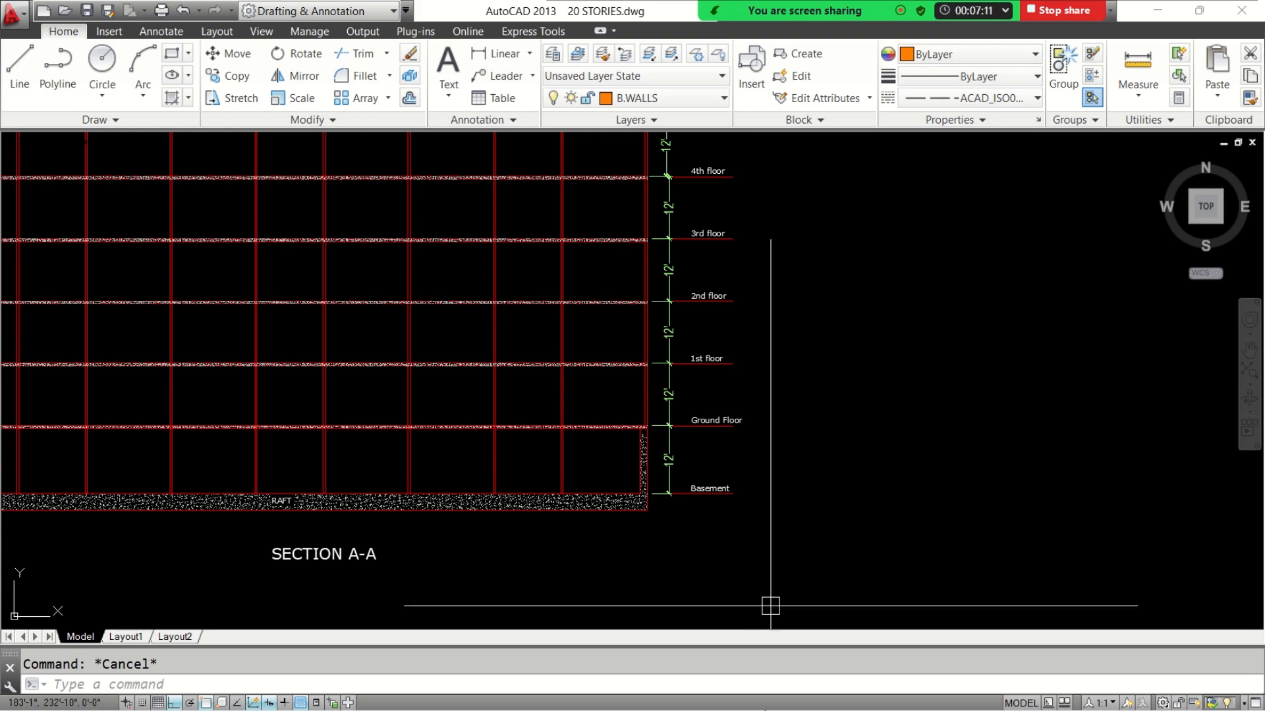
# Return from the section to the basement parking plan and view its full grid from 01 up to the top row
pyautogui.scroll(-5, 770, 494)
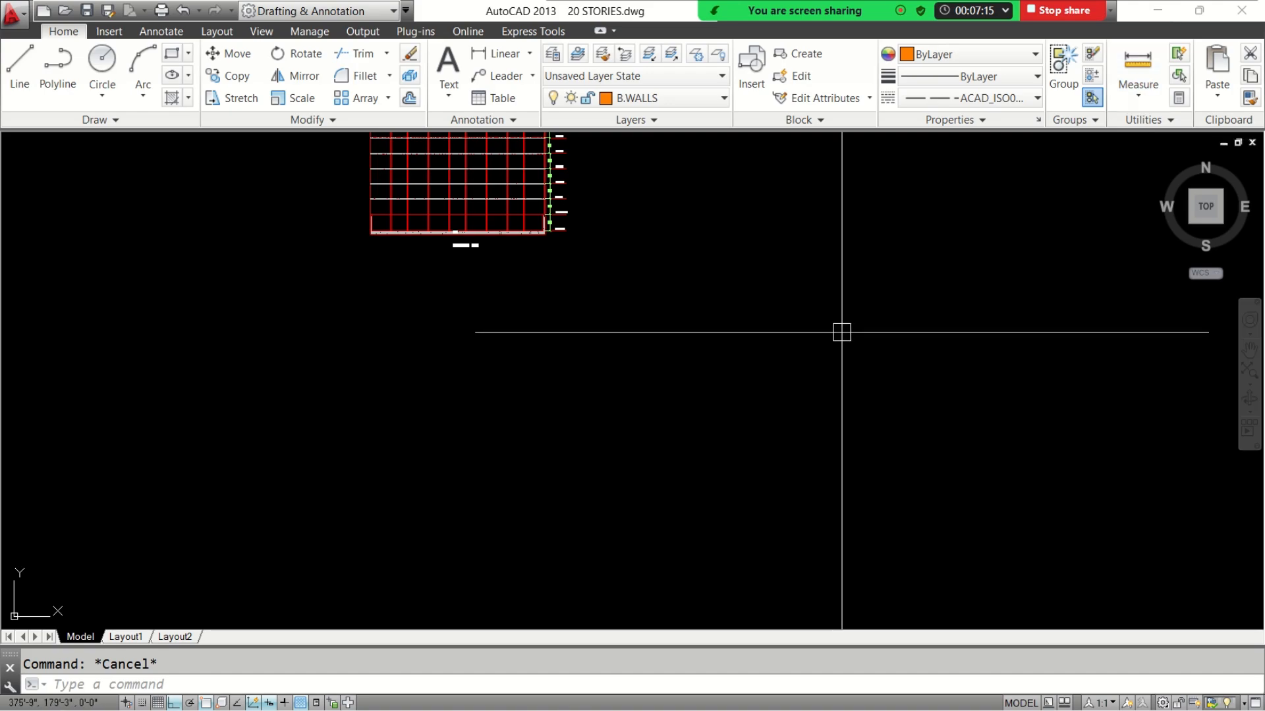
pyautogui.scroll(-4, 841, 333)
pyautogui.scroll(8, 632, 290)
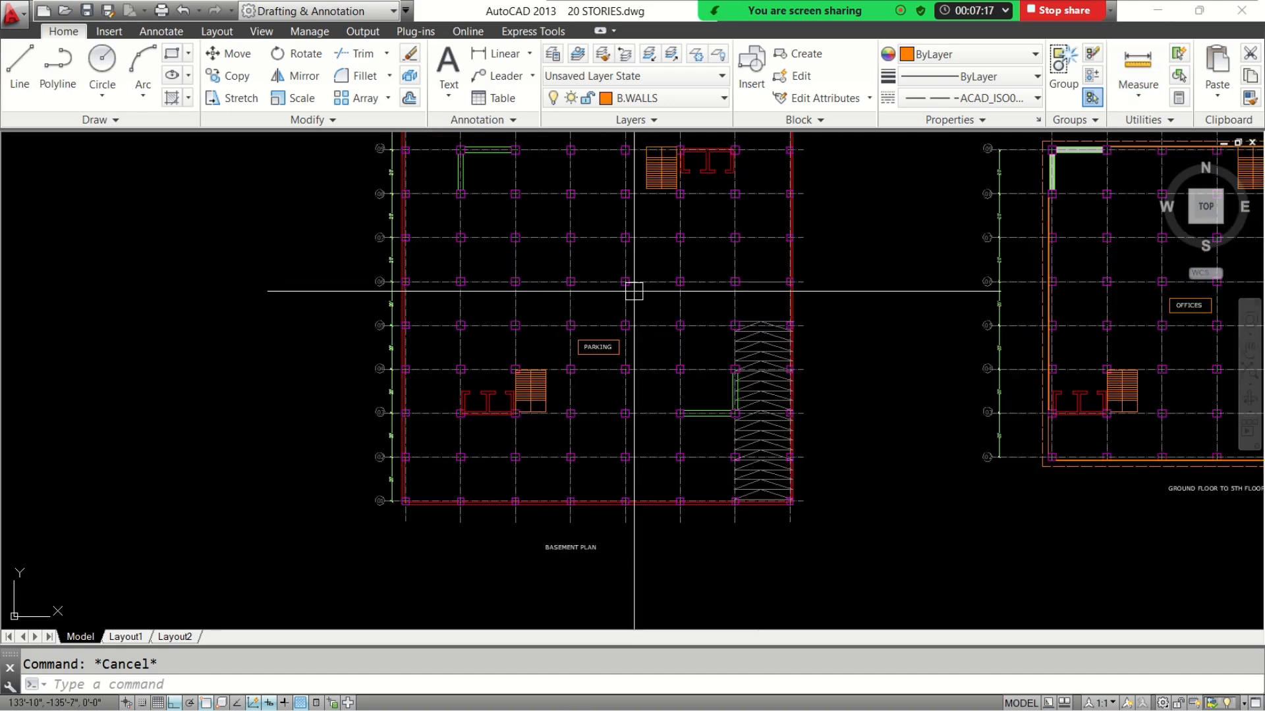
pyautogui.moveTo(632, 291); pyautogui.dragTo(624, 386, button='middle')
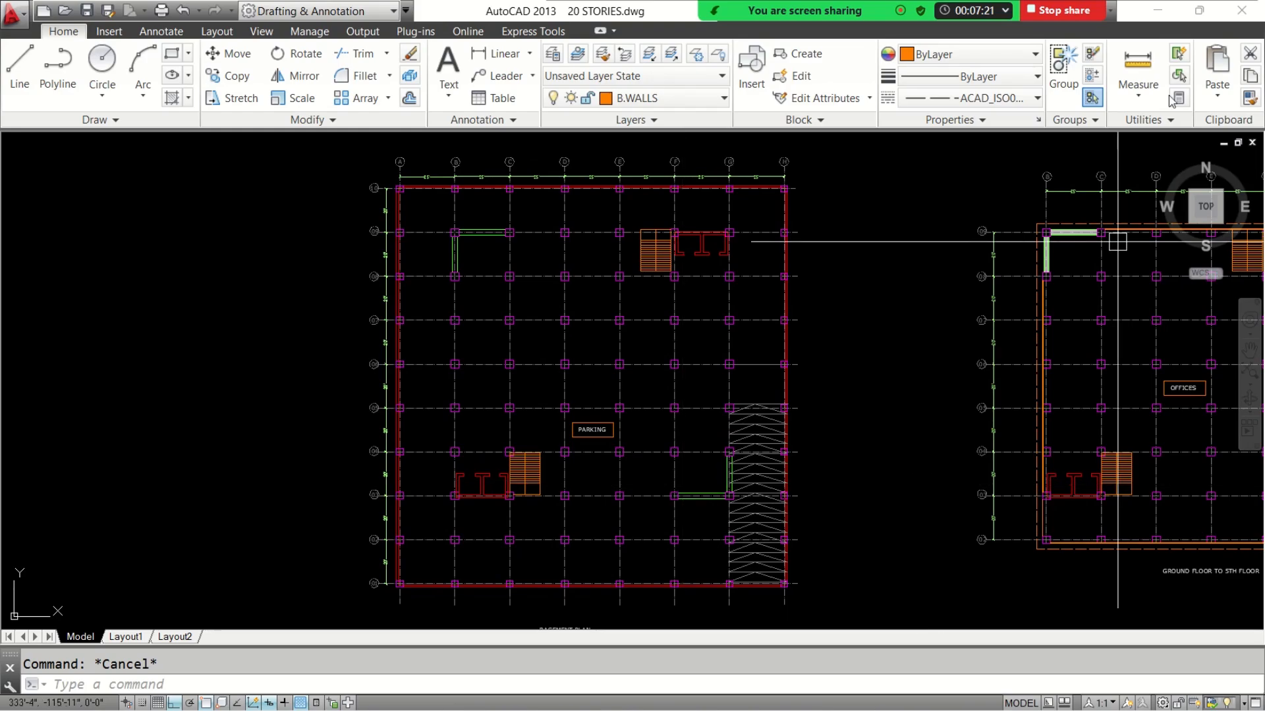
# Switch to the SDS-BD-2 MODULE-2 presentation in PowerPoint and go from the contents slide to the Method-1 slide
pyautogui.click(1157, 11)
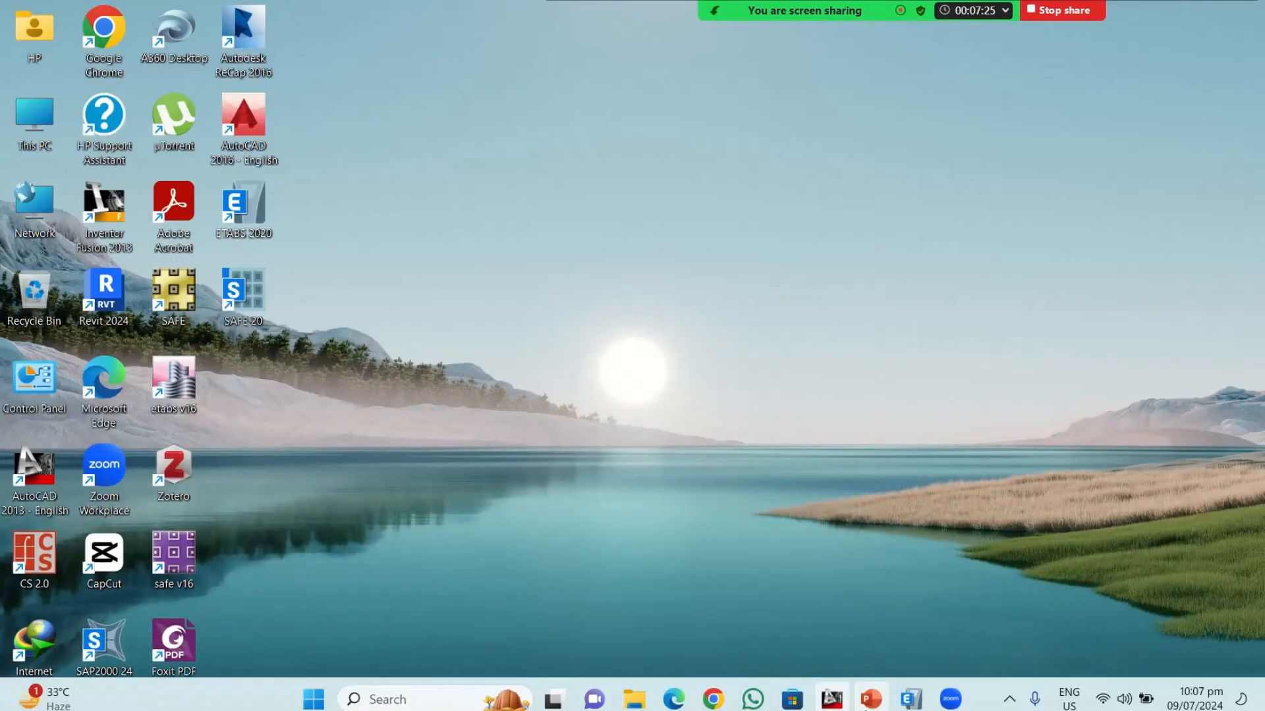
pyautogui.click(870, 698)
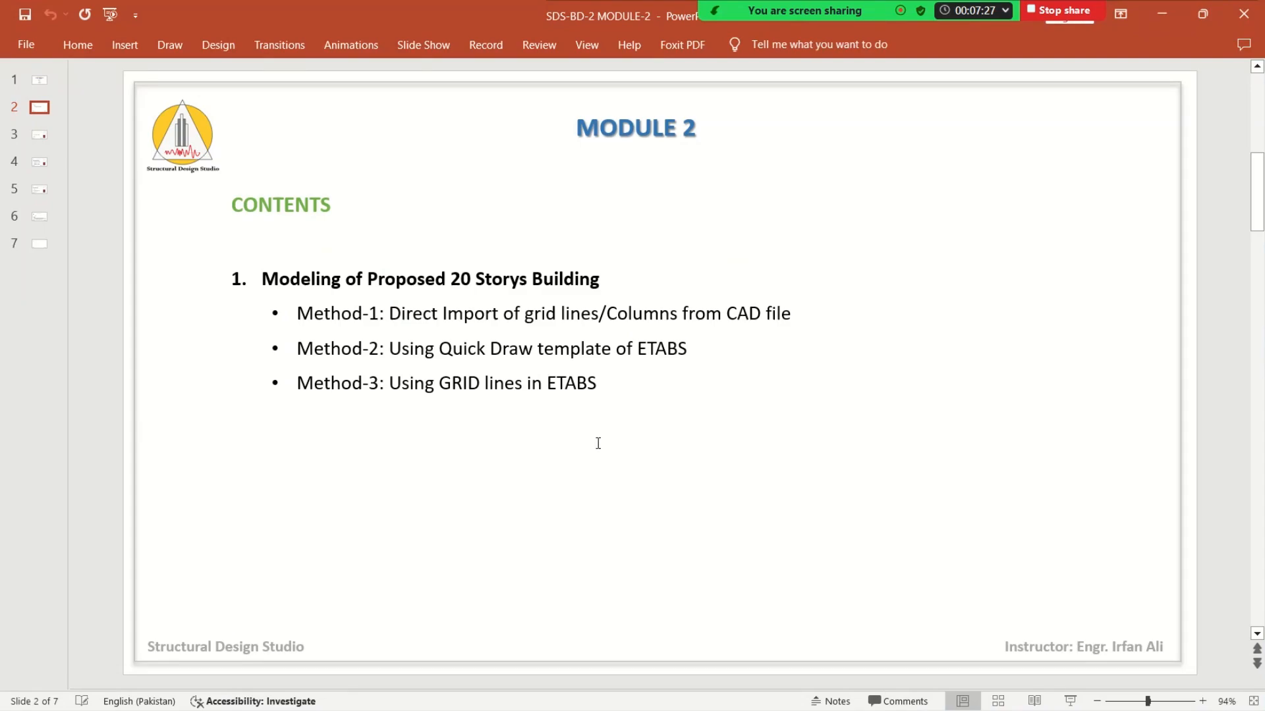
pyautogui.scroll(-1, 598, 443)
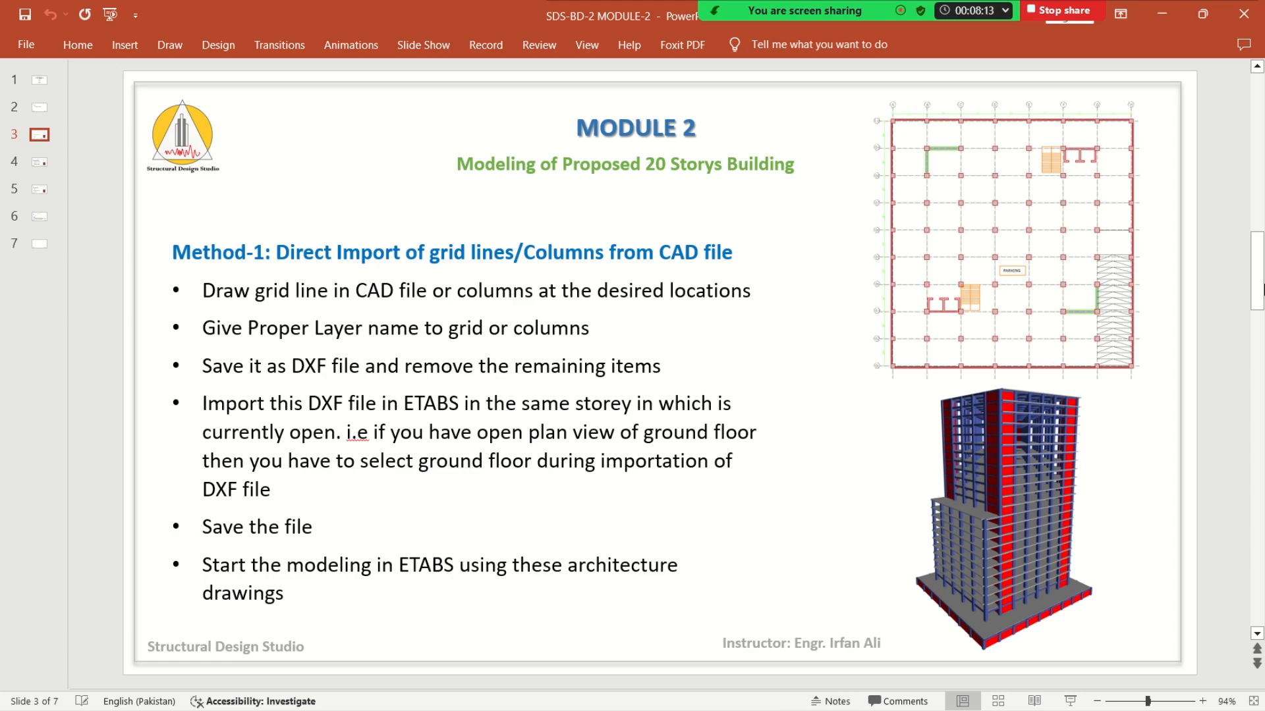
# Switch to the Google Meet call in Chrome, admit the waiting participant, and return to the PowerPoint slide on Method-1
pyautogui.click(1162, 13)
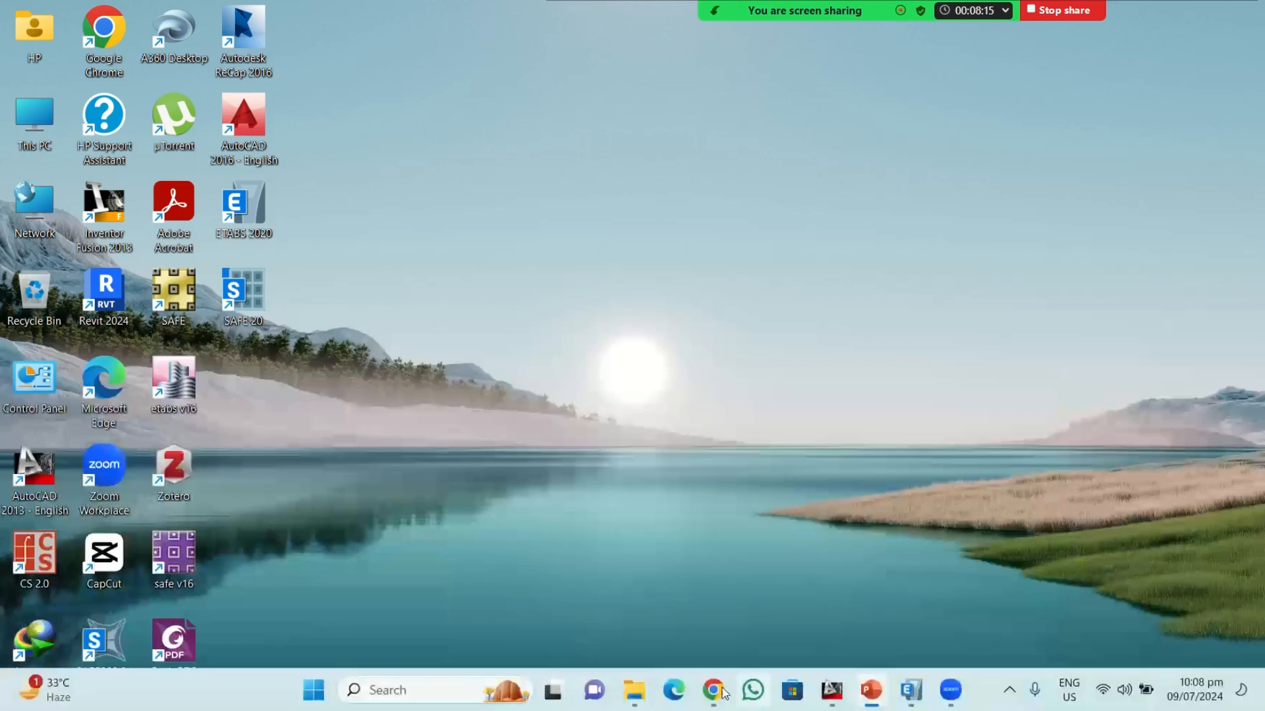
pyautogui.click(715, 702)
pyautogui.click(675, 623)
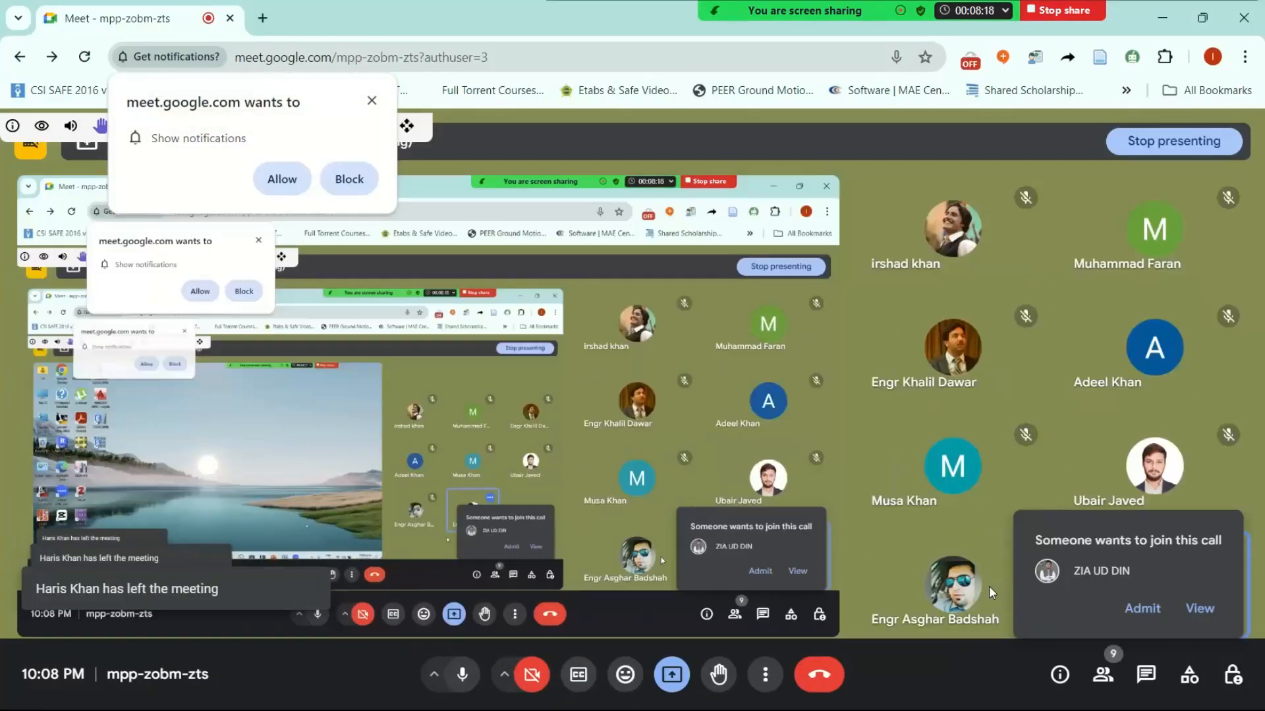
pyautogui.click(1142, 608)
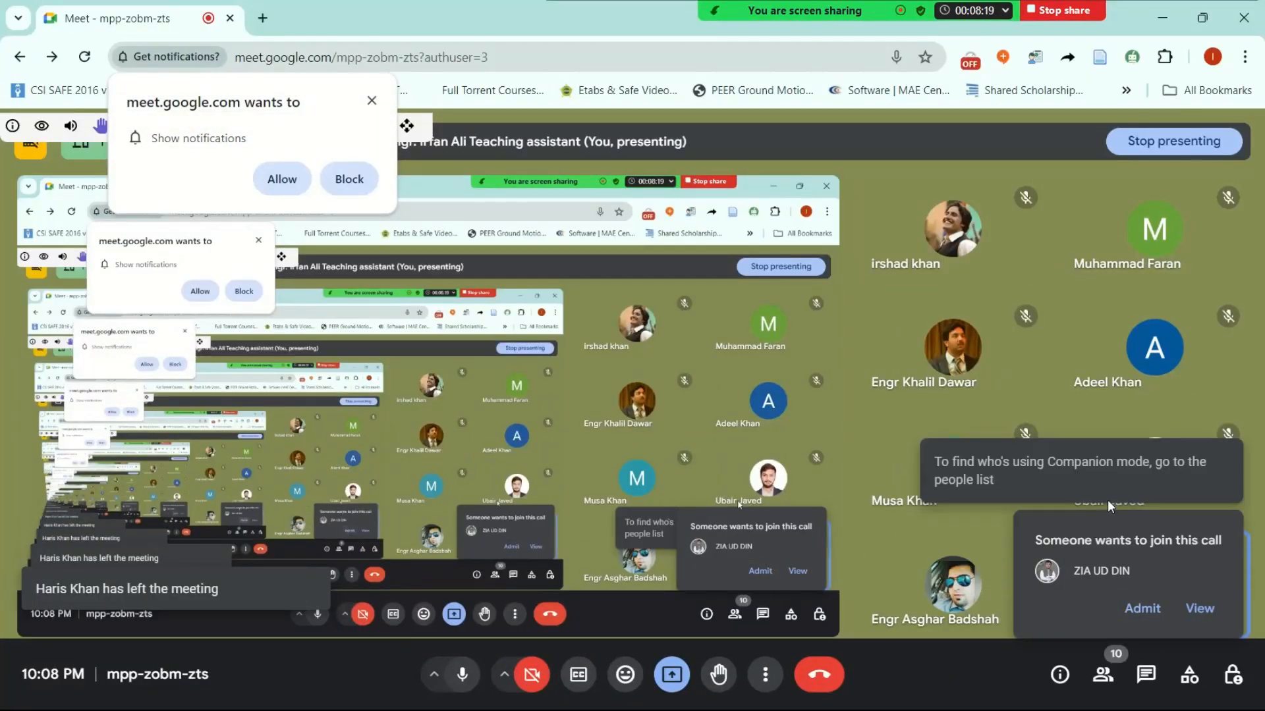
pyautogui.click(1162, 16)
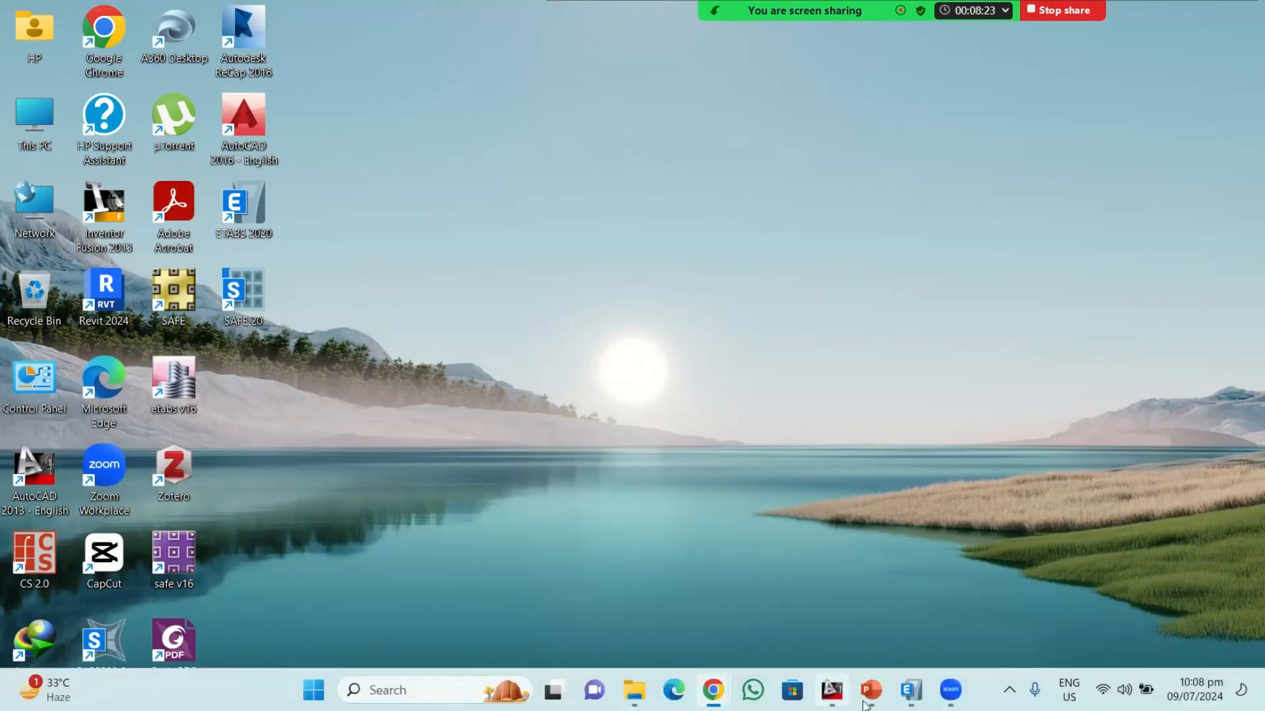
pyautogui.moveTo(871, 699)
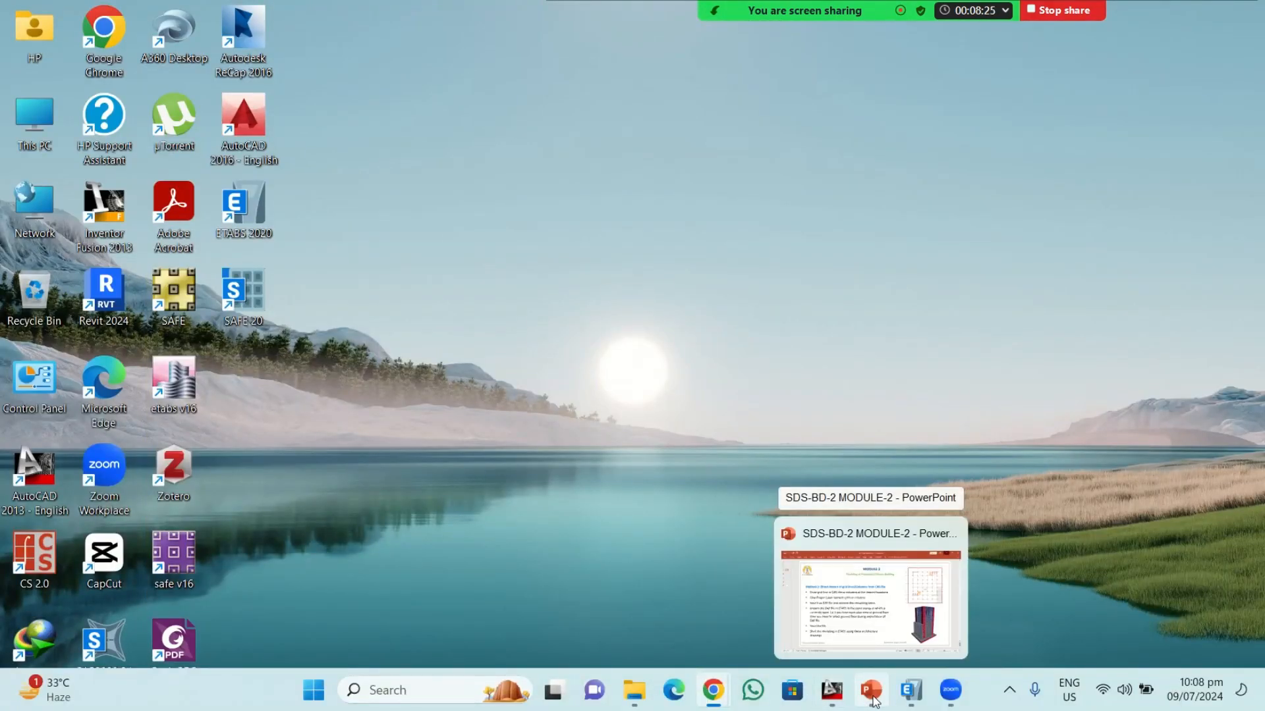
pyautogui.click(827, 586)
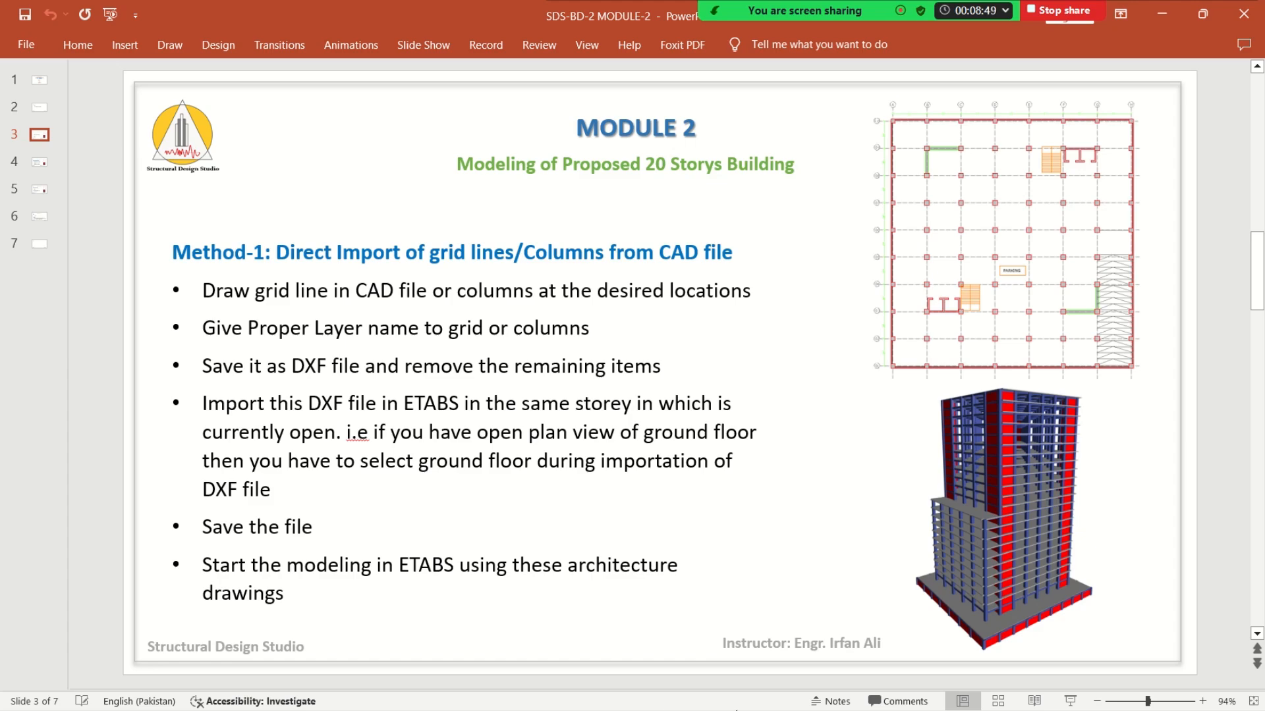
# Switch back to the AutoCAD drawing and examine the columns and grid layout of the basement parking plan
pyautogui.click(1162, 13)
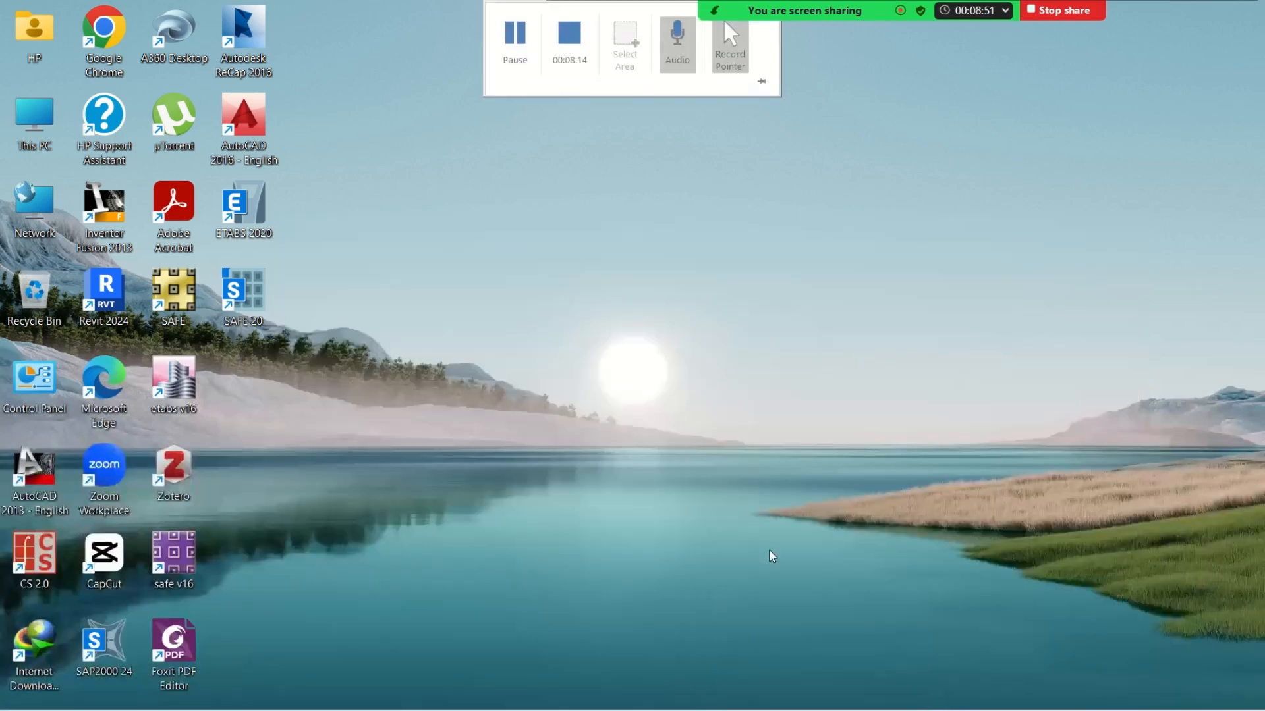
pyautogui.click(799, 641)
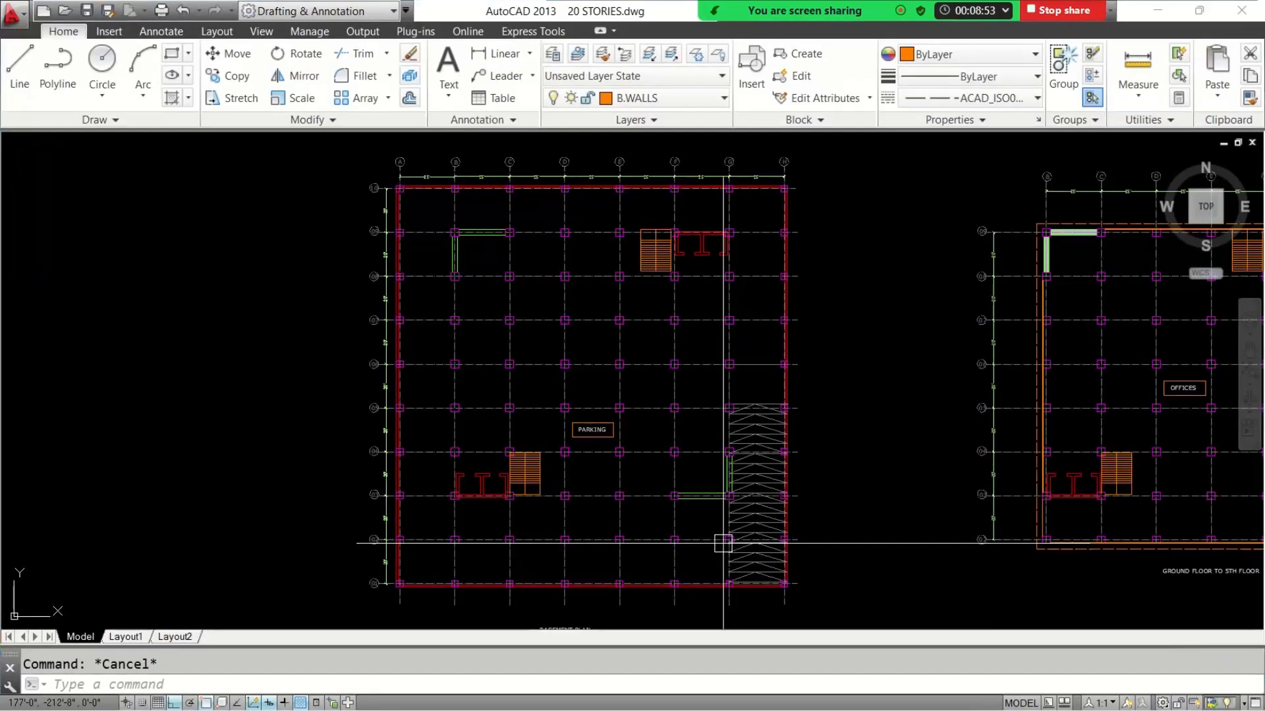
pyautogui.scroll(5, 472, 365)
pyautogui.scroll(-5, 545, 366)
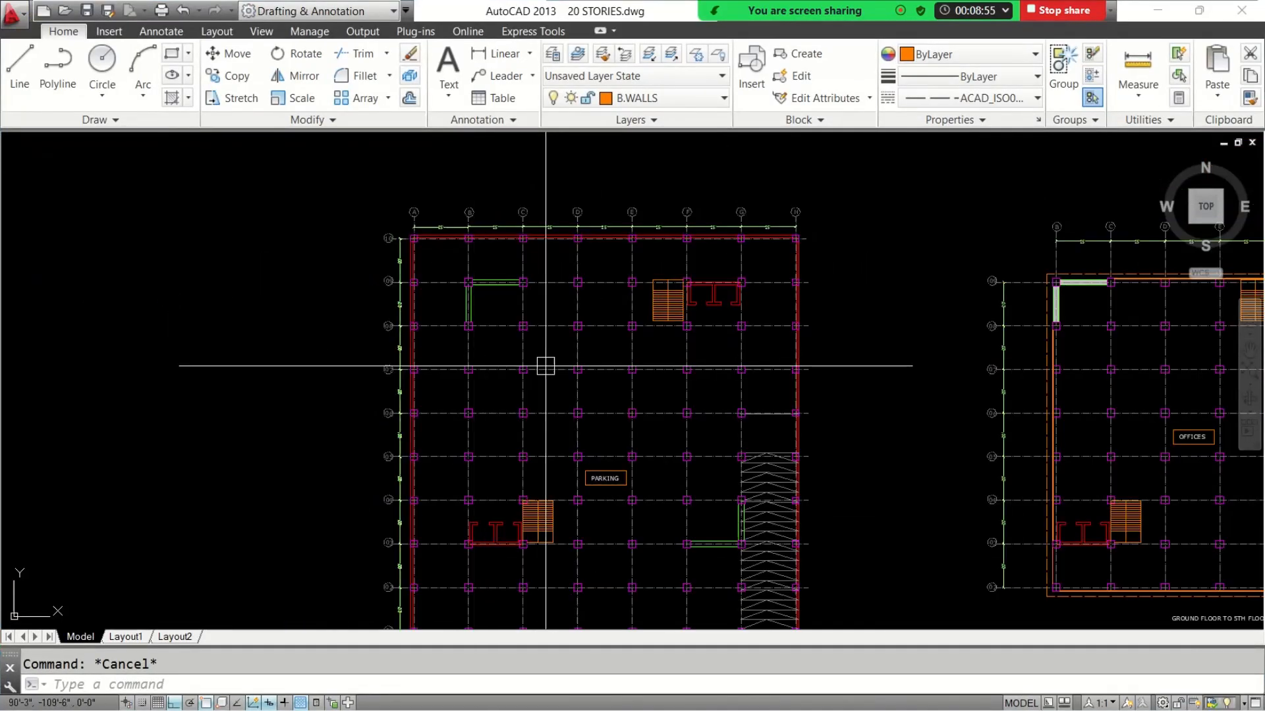
pyautogui.scroll(2, 489, 287)
pyautogui.moveTo(640, 468); pyautogui.dragTo(591, 257, button='middle')
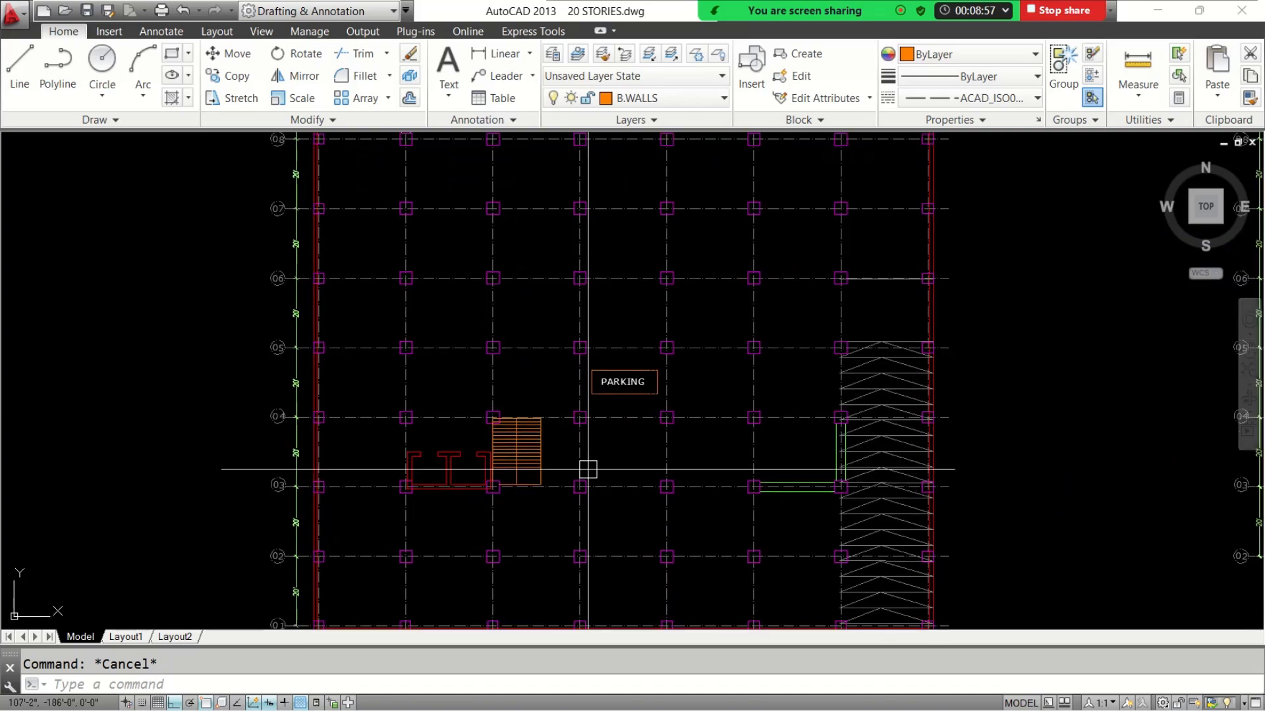
# Select grid line 06 in the basement plan to inspect its layer, and clear the selection
pyautogui.scroll(-3, 587, 469)
pyautogui.scroll(5, 429, 342)
pyautogui.click(437, 371)
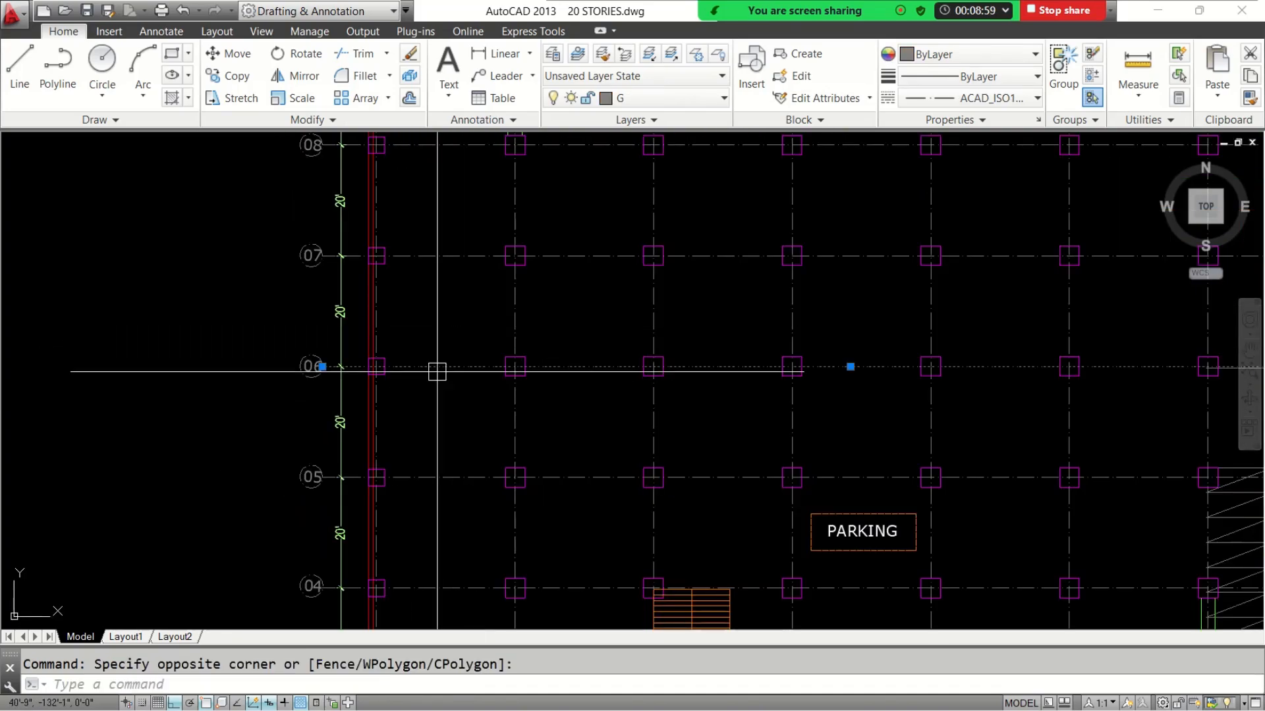
pyautogui.press('Escape')
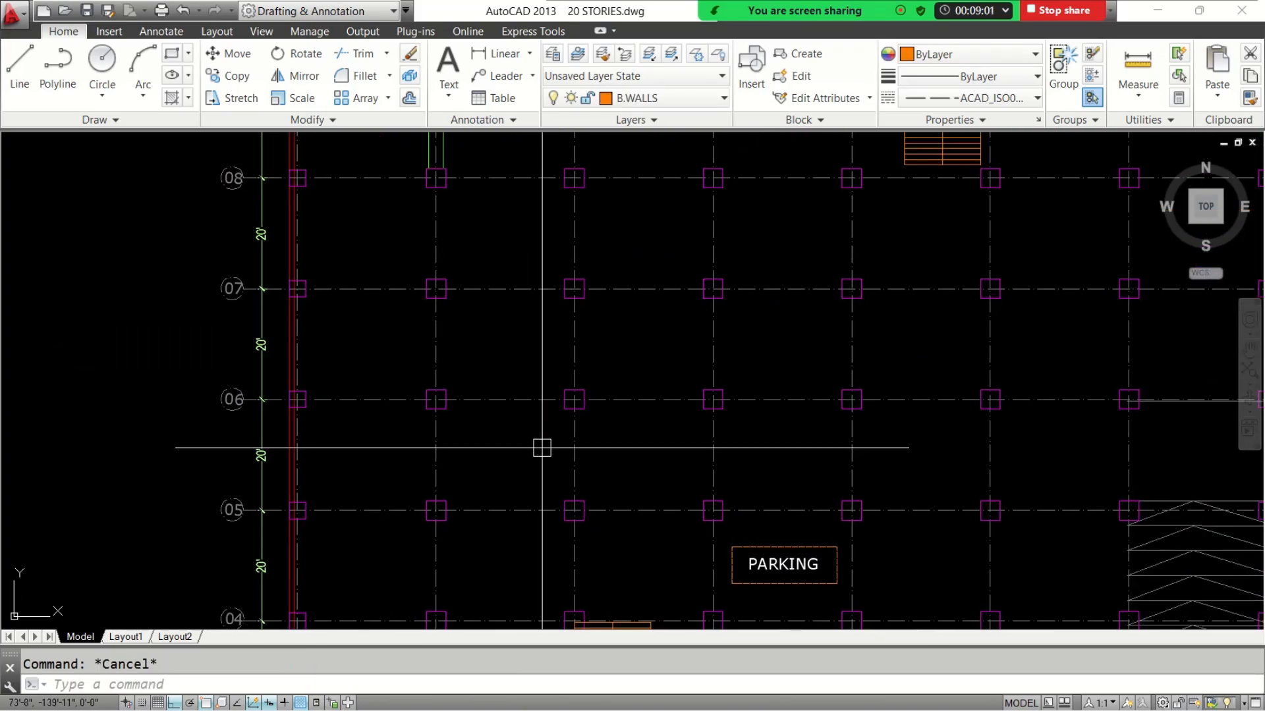
# Select a column on grid line 06 of the basement plan to inspect its layer, and clear the selection
pyautogui.scroll(4, 587, 415)
pyautogui.click(571, 377)
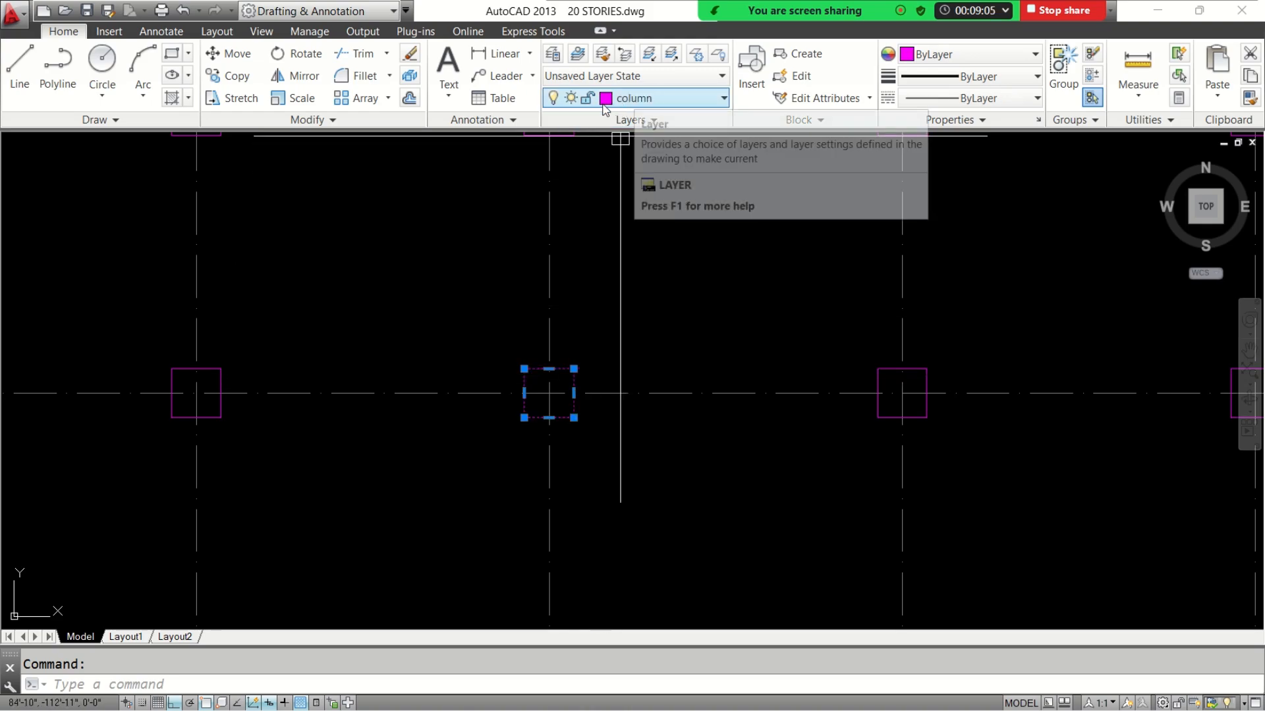
pyautogui.press('Escape')
pyautogui.scroll(4, 567, 405)
pyautogui.click(565, 401)
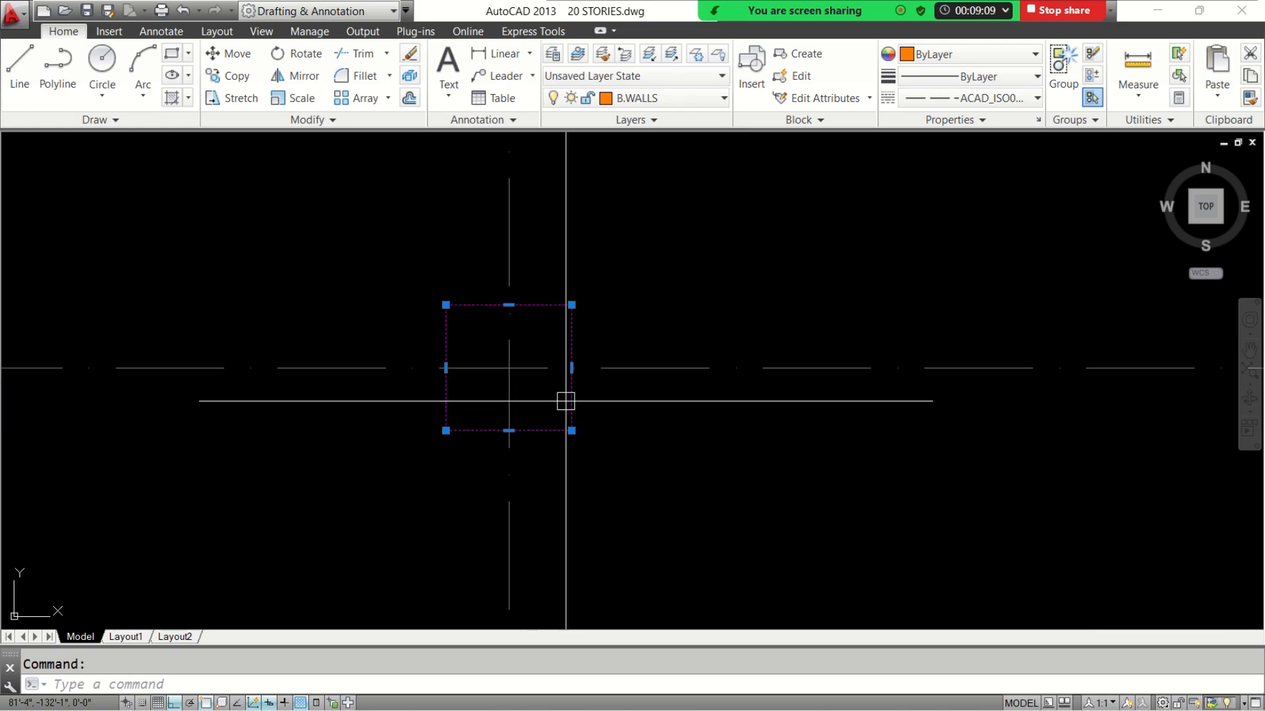
pyautogui.press('Escape')
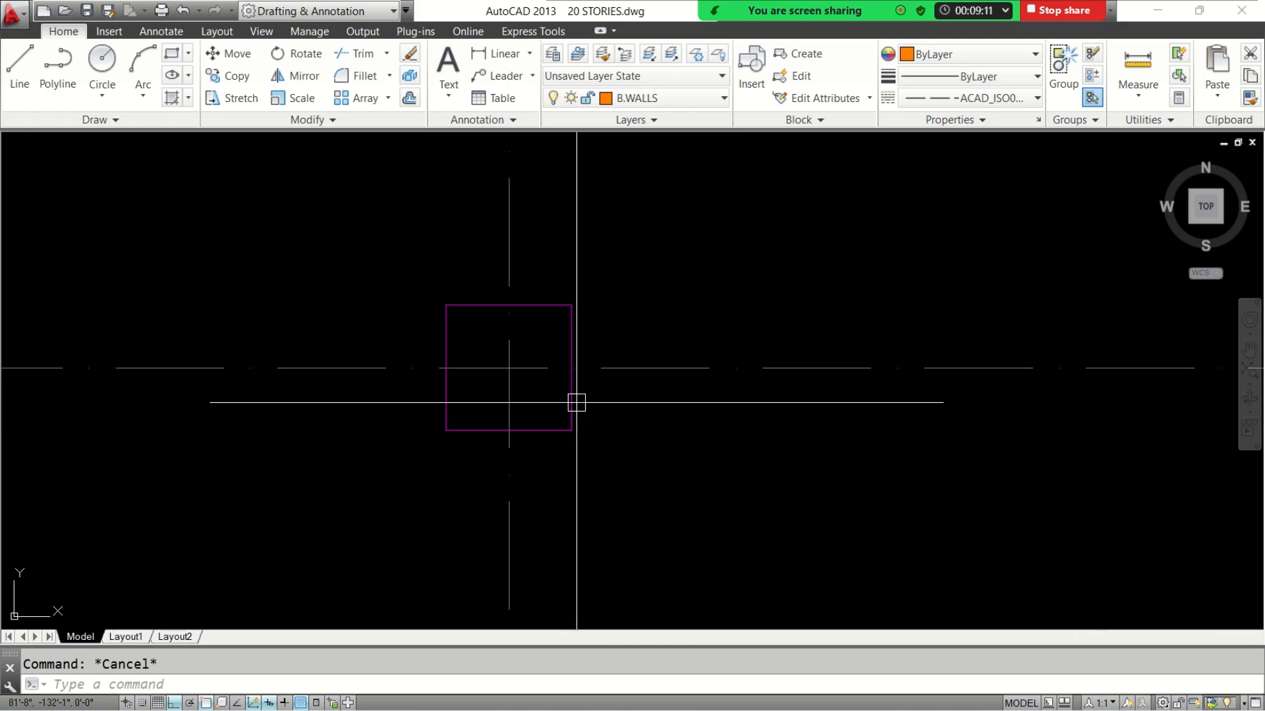
pyautogui.click(575, 400)
pyautogui.press('Escape')
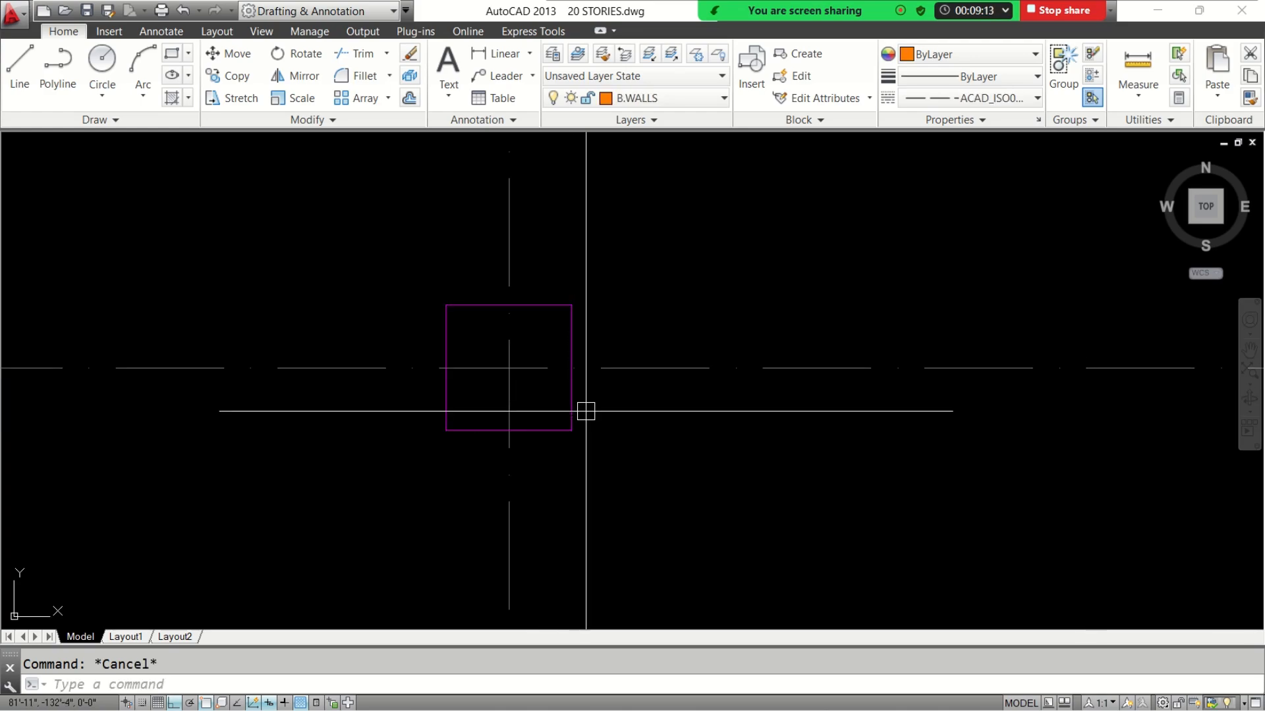
pyautogui.click(572, 398)
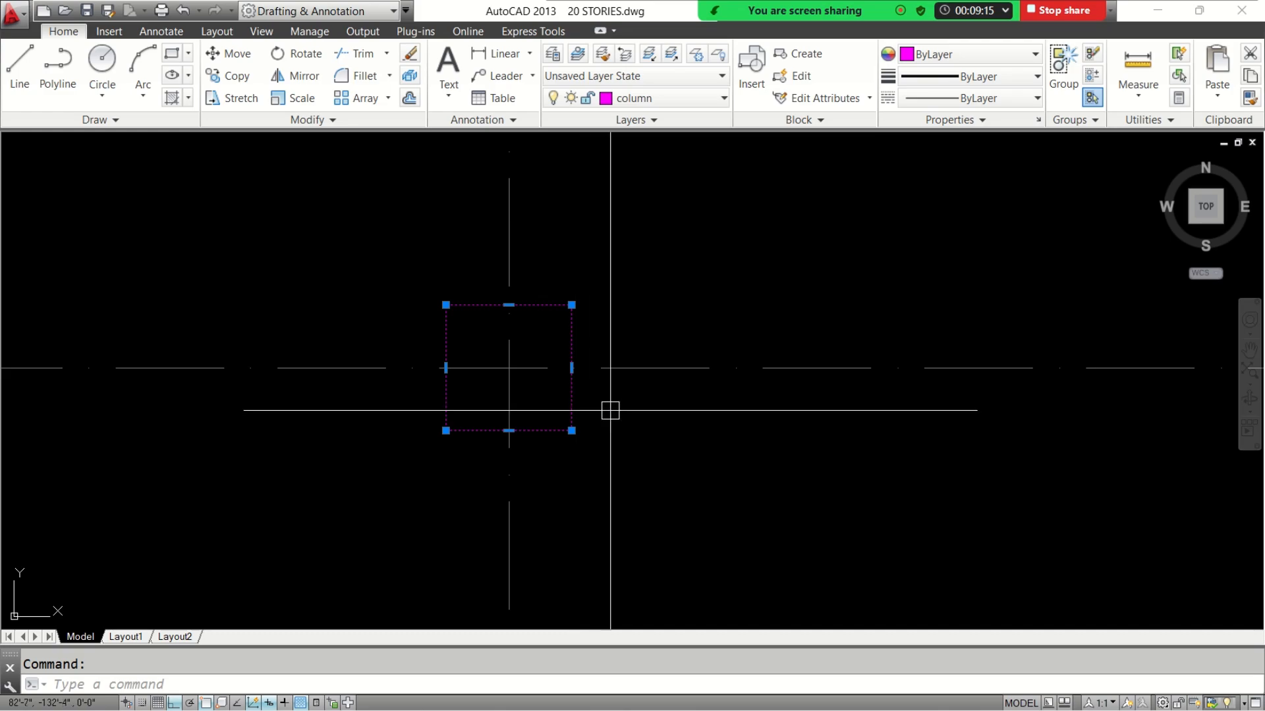
pyautogui.press('Escape')
pyautogui.scroll(-8, 609, 410)
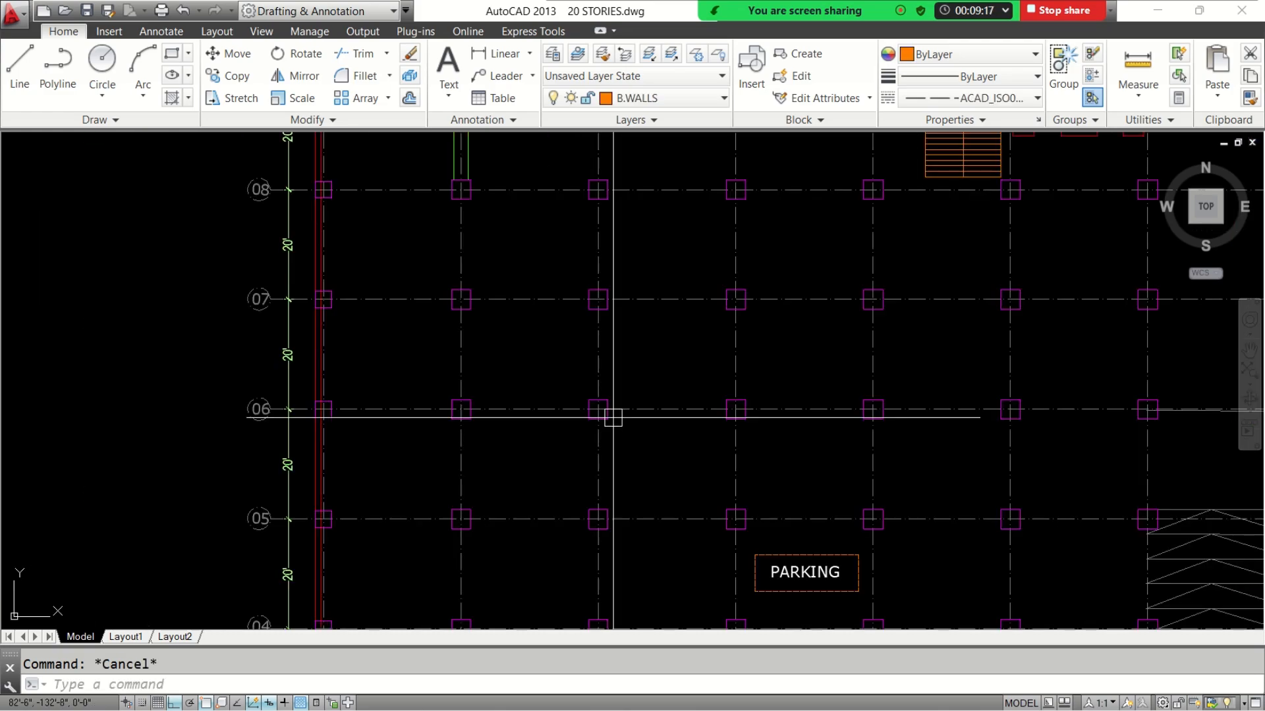
# Select grid line 06 again to compare its layer with the column's, and clear the selection
pyautogui.click(529, 411)
pyautogui.scroll(5, 510, 424)
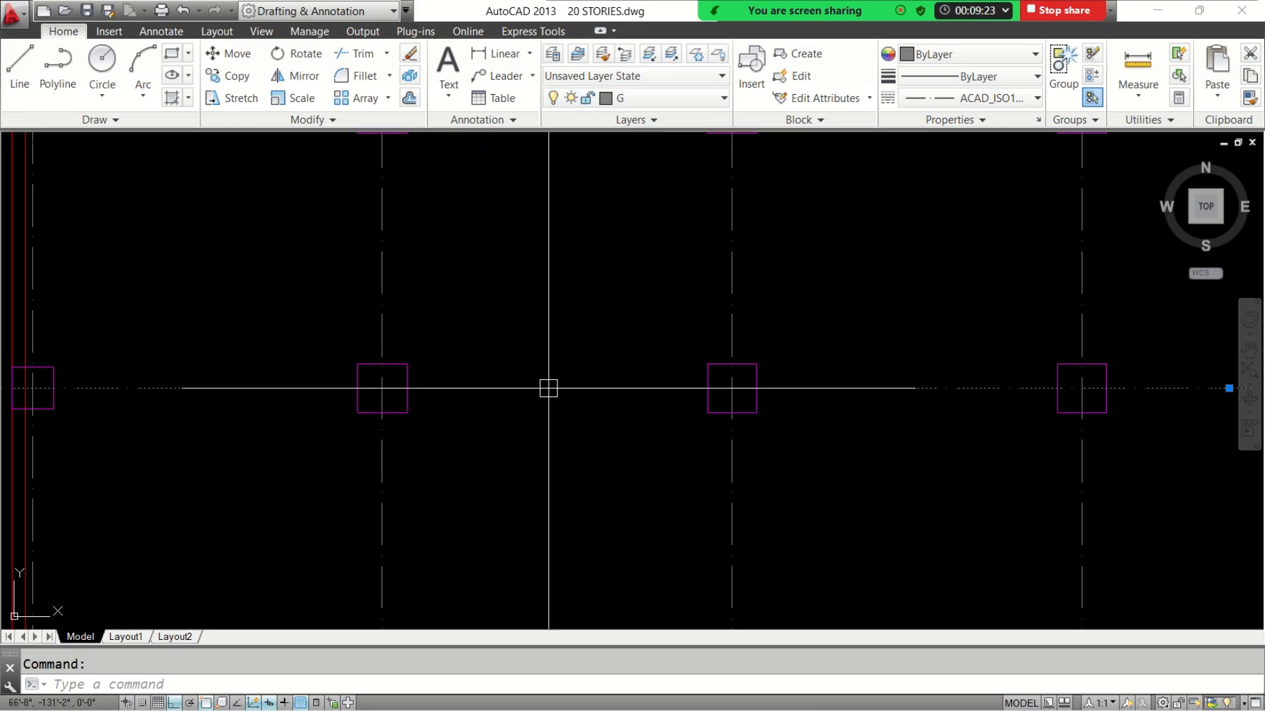
pyautogui.press('Escape')
pyautogui.scroll(-8, 548, 388)
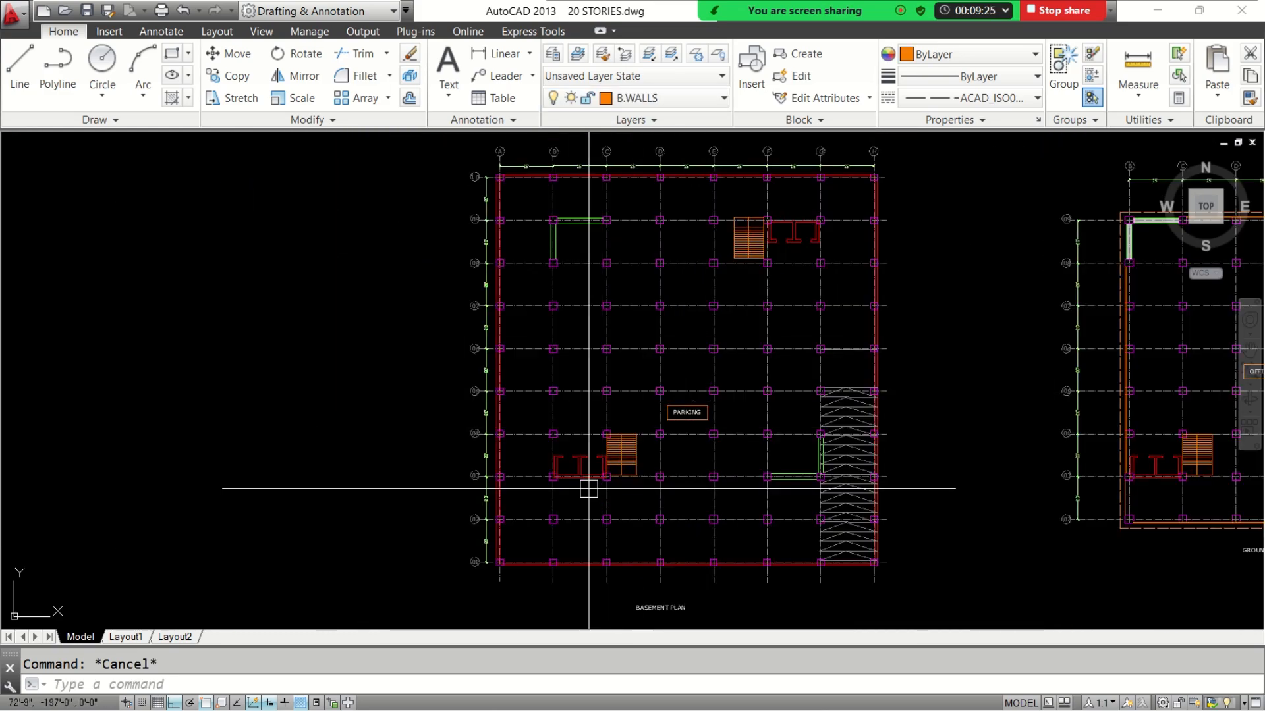
# Select the red perimeter wall along grid line 10 to inspect its layer, and clear the selection
pyautogui.moveTo(570, 474)
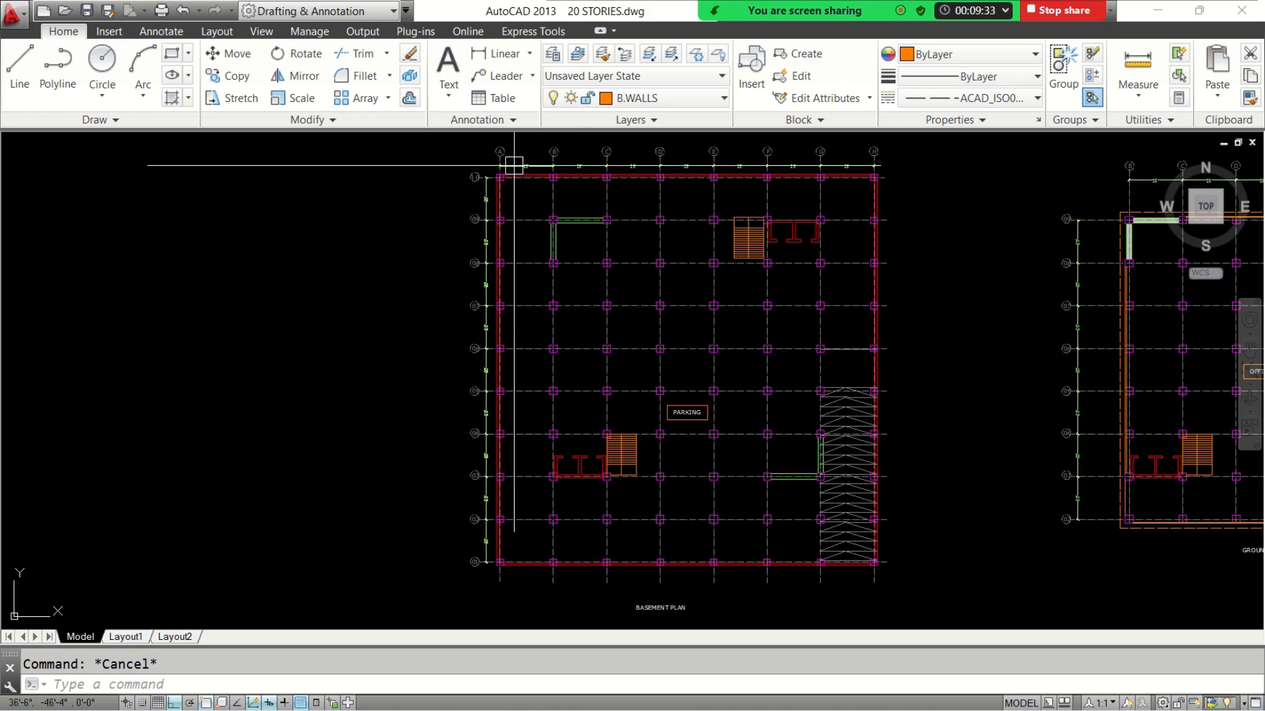
pyautogui.scroll(6, 510, 159)
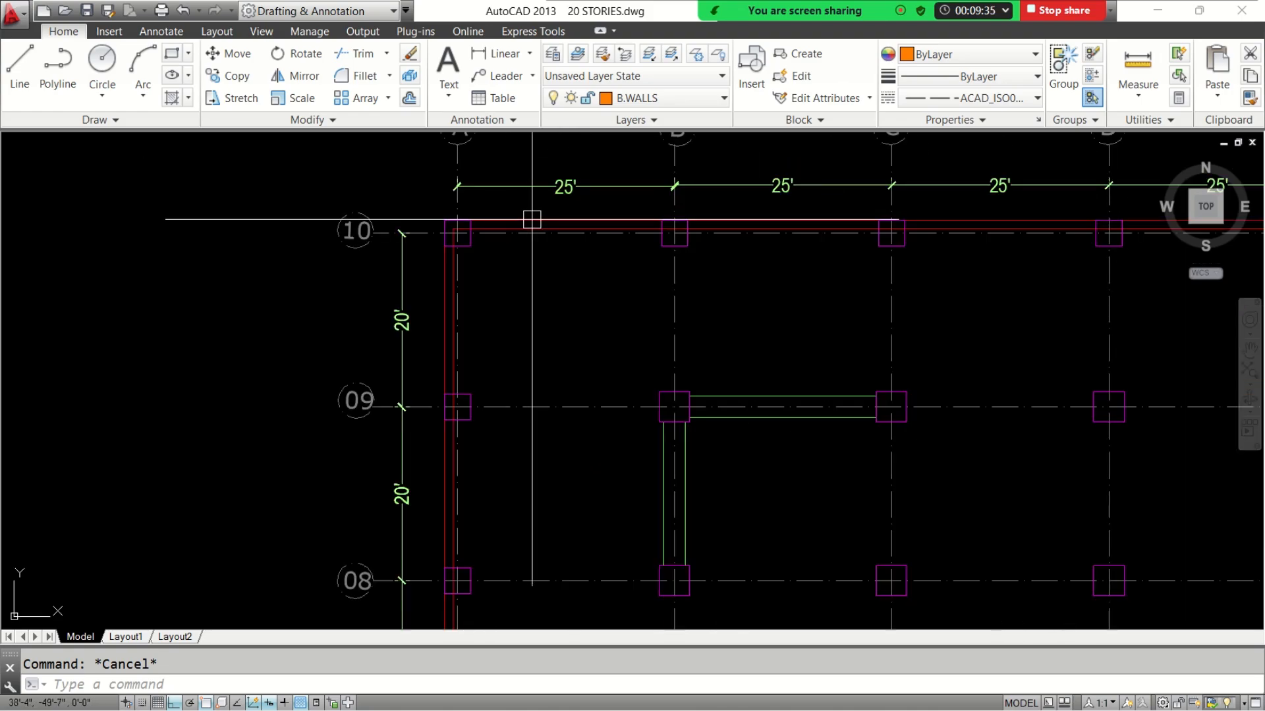
pyautogui.scroll(4, 516, 234)
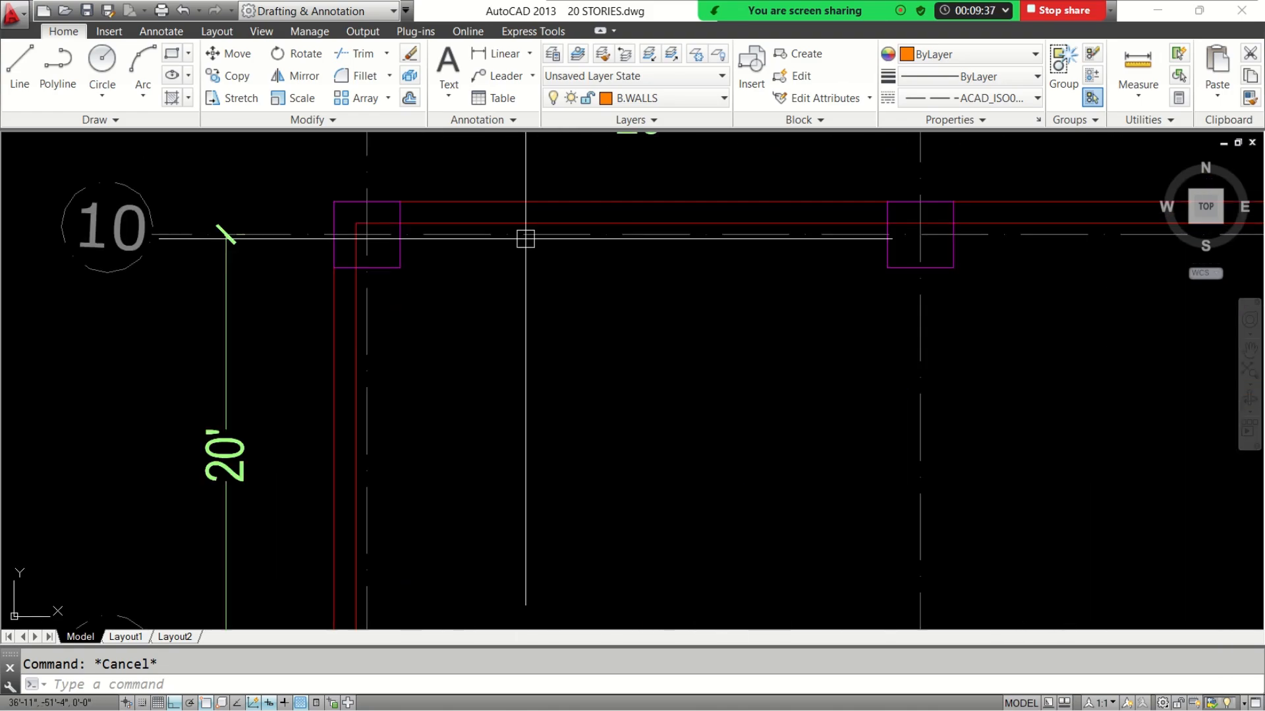
pyautogui.click(531, 223)
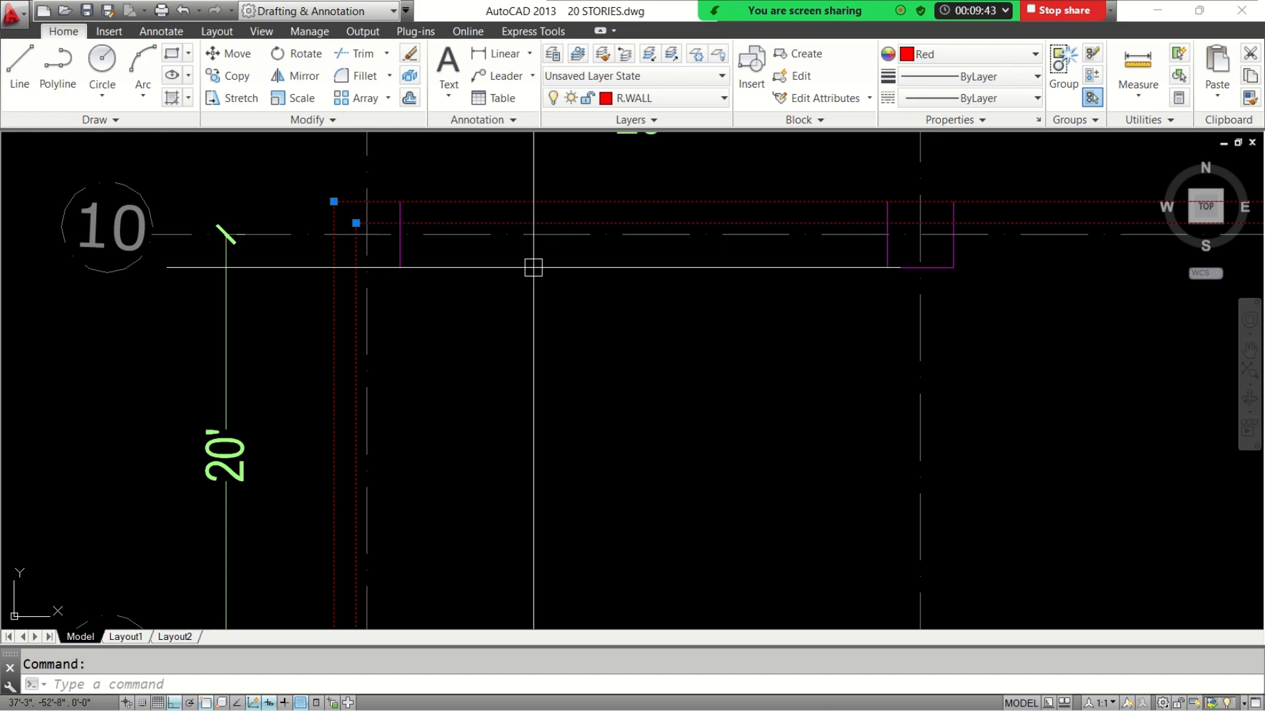
pyautogui.press('Escape')
pyautogui.scroll(-6, 551, 240)
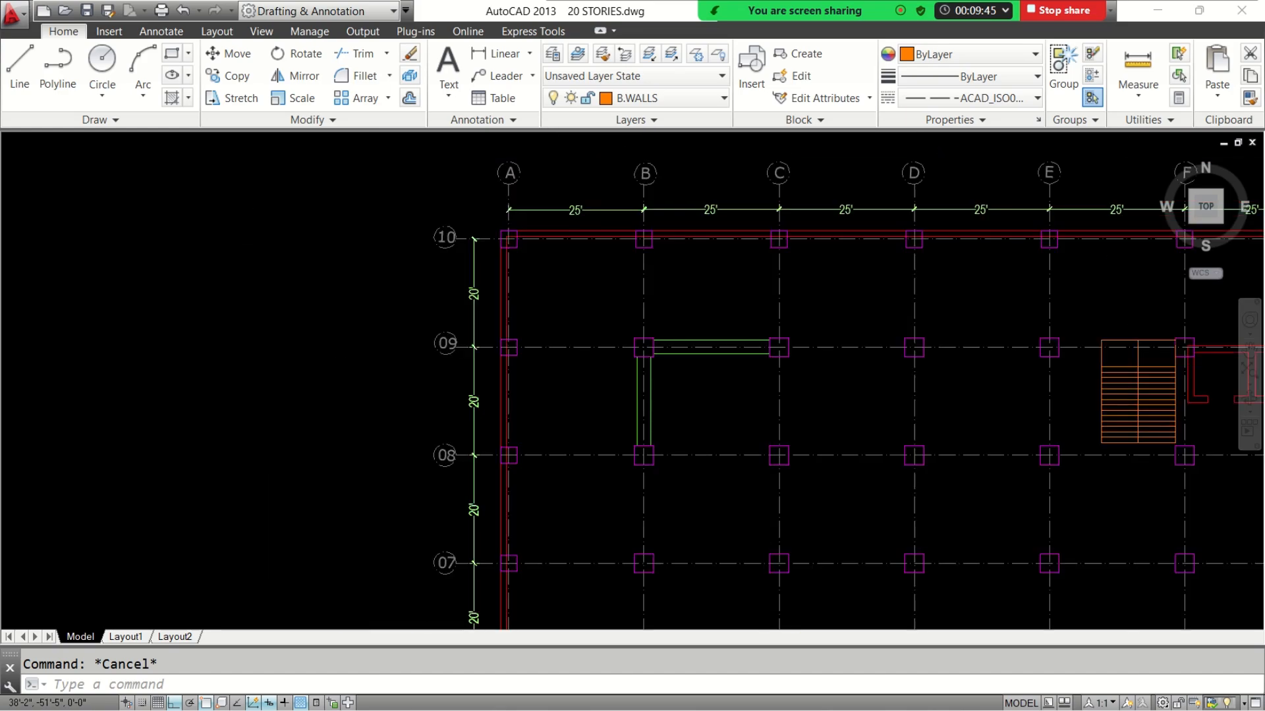
# Examine the columns, shear walls, stairs and ramp across the basement plan
pyautogui.moveTo(909, 409); pyautogui.dragTo(685, 269, button='middle')
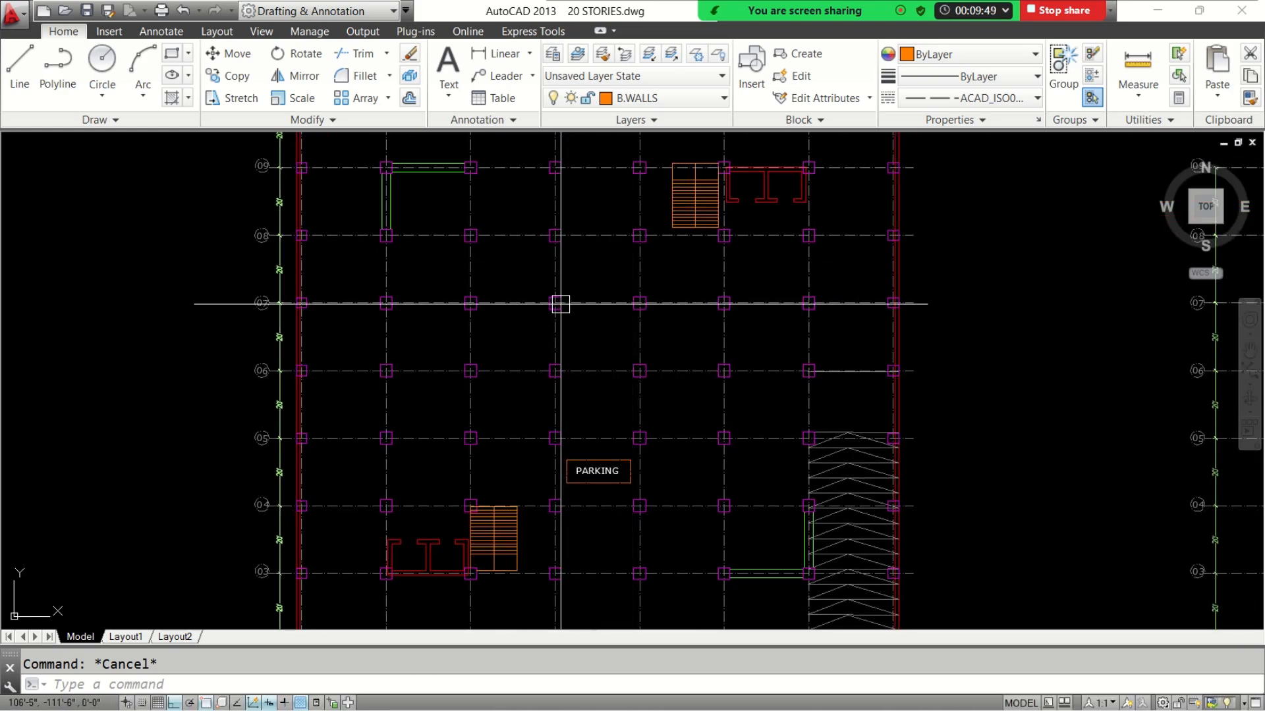
pyautogui.moveTo(560, 303)
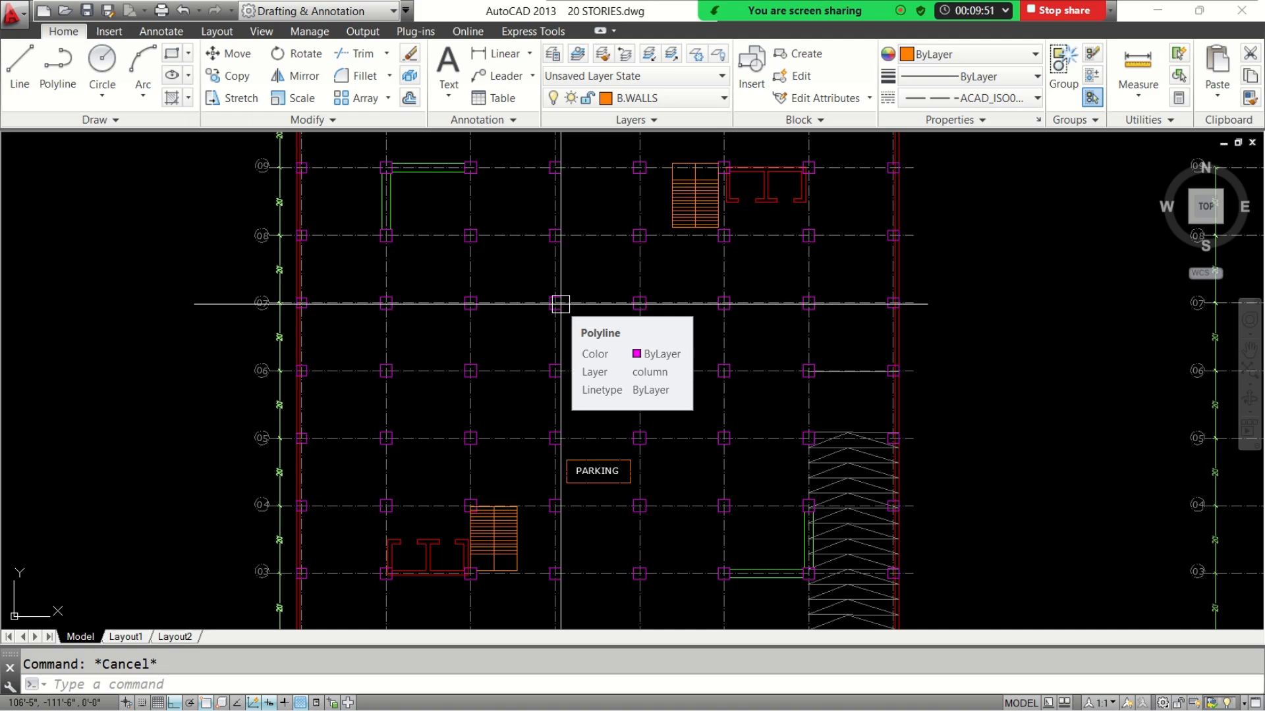
pyautogui.moveTo(512, 392); pyautogui.dragTo(516, 252, button='middle')
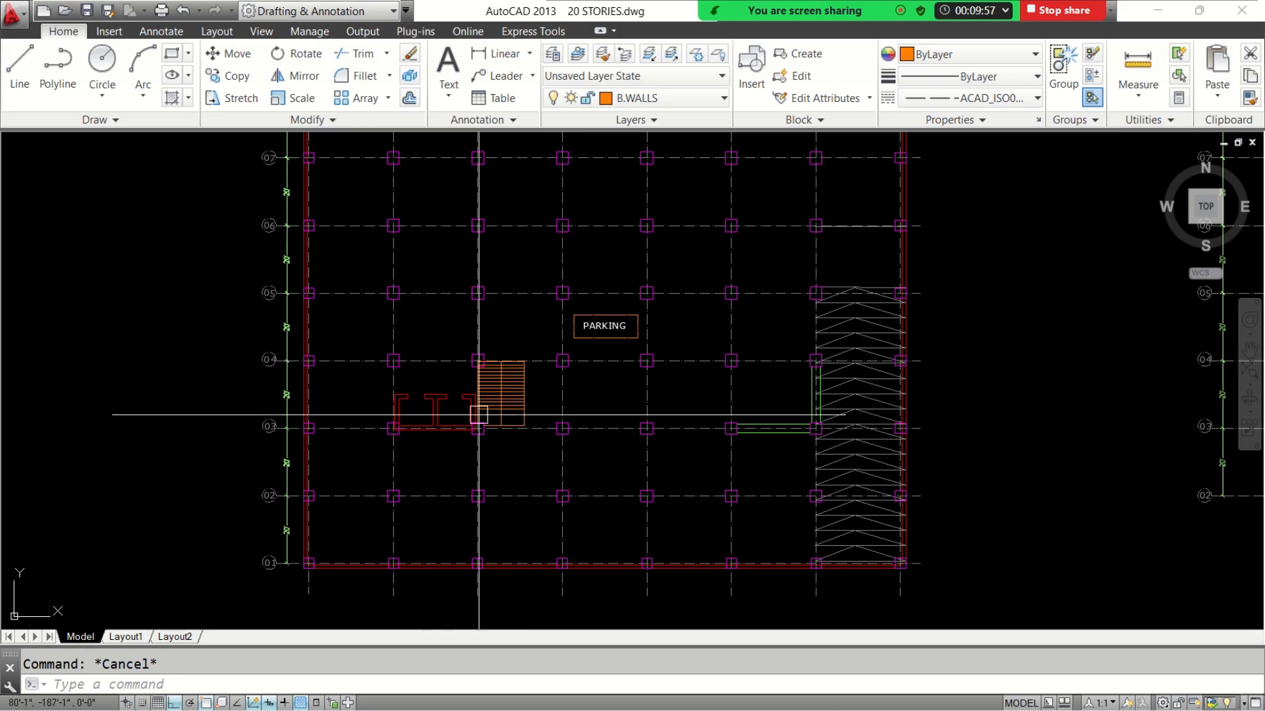
pyautogui.scroll(2, 504, 414)
pyautogui.scroll(-3, 672, 303)
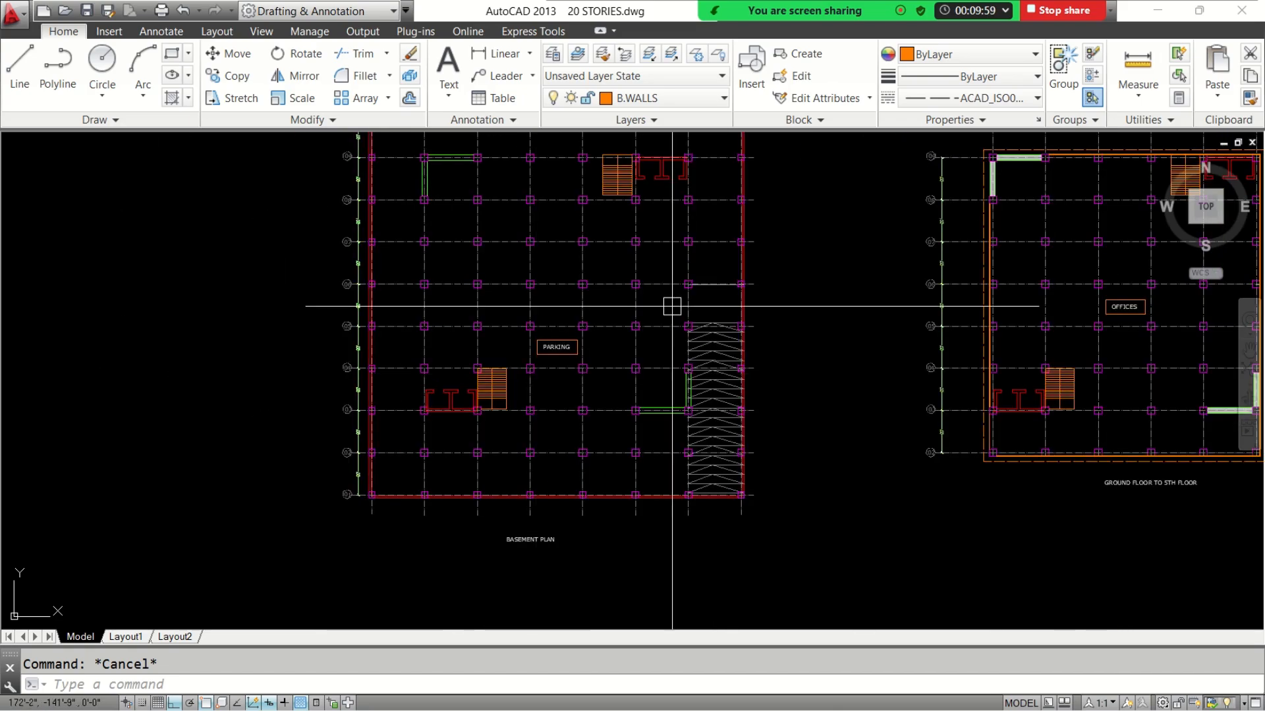
pyautogui.scroll(3, 539, 338)
pyautogui.scroll(-6, 539, 338)
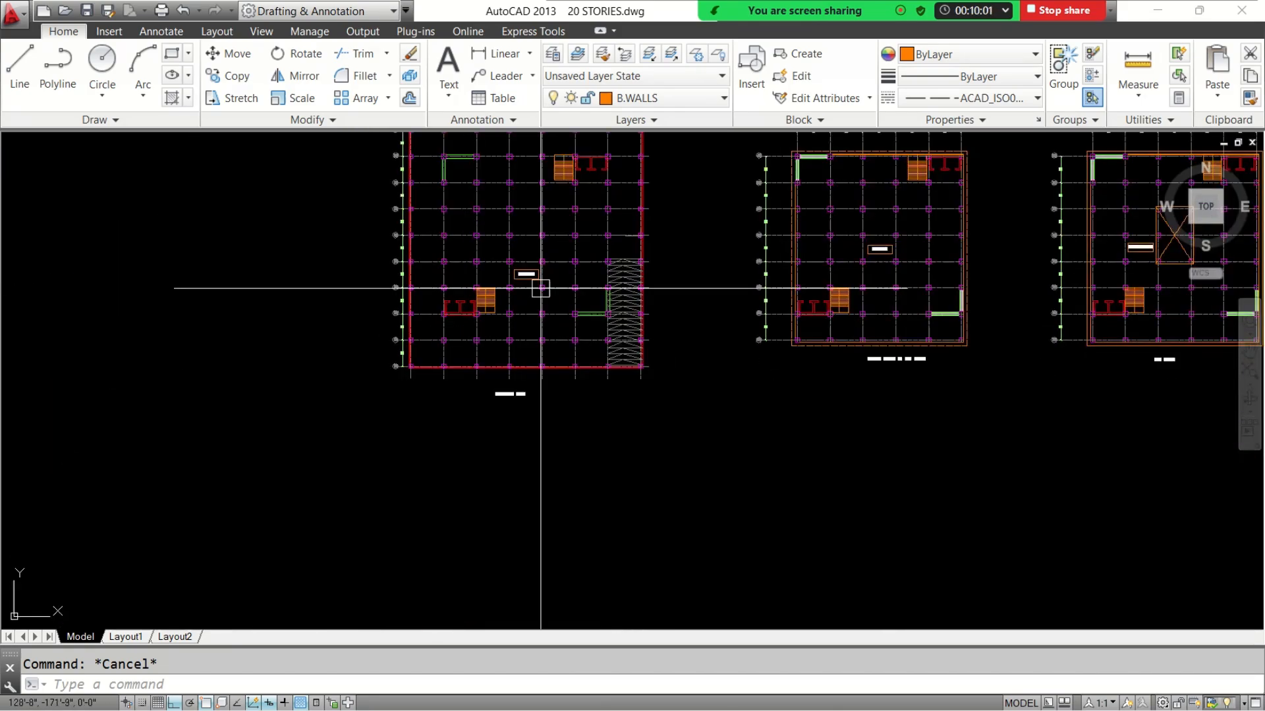
# Select the entire basement plan with its grids, dimensions and title, and copy it to the clipboard
pyautogui.scroll(-2, 536, 286)
pyautogui.moveTo(536, 286); pyautogui.dragTo(502, 344, button='middle')
pyautogui.scroll(2, 503, 344)
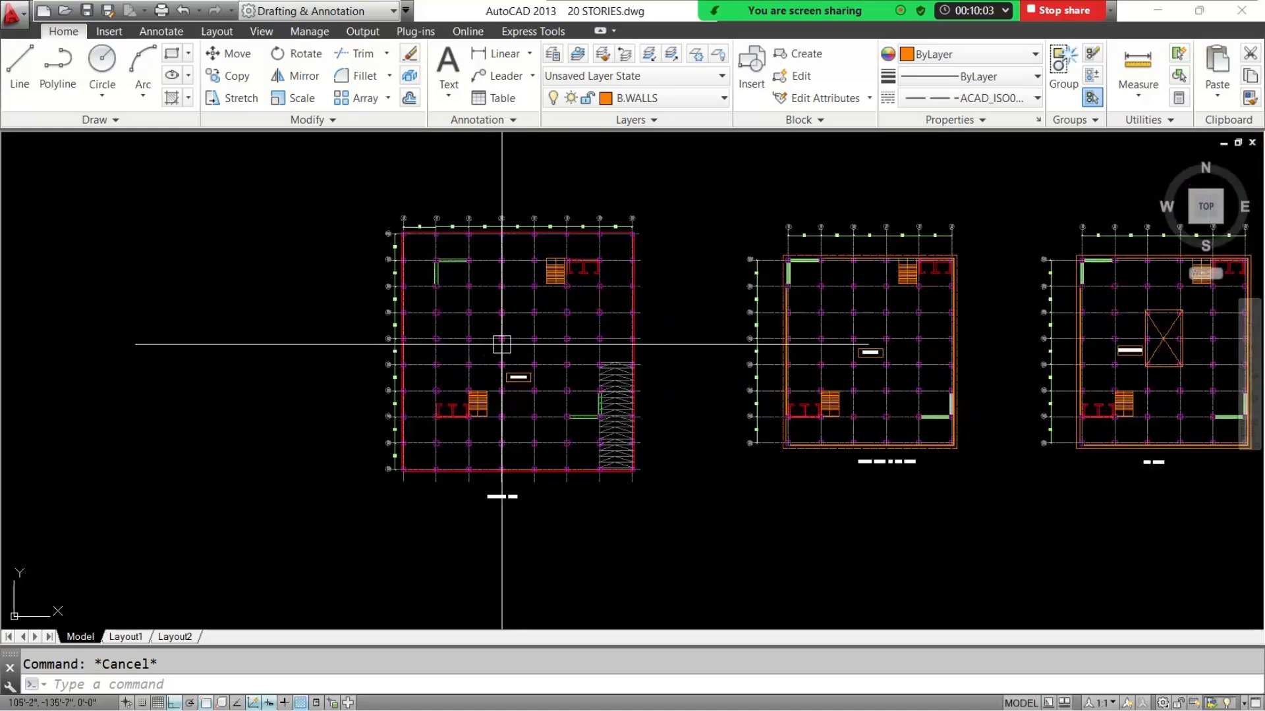
pyautogui.click(342, 164)
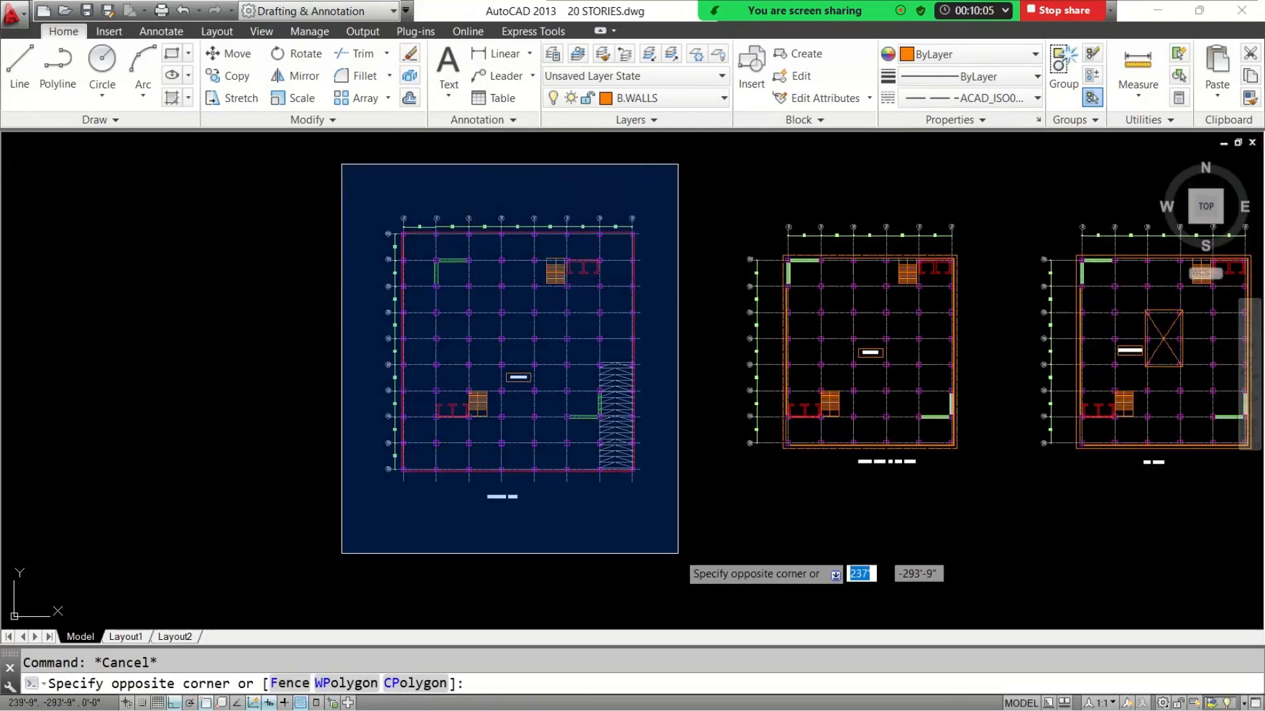
pyautogui.click(672, 494)
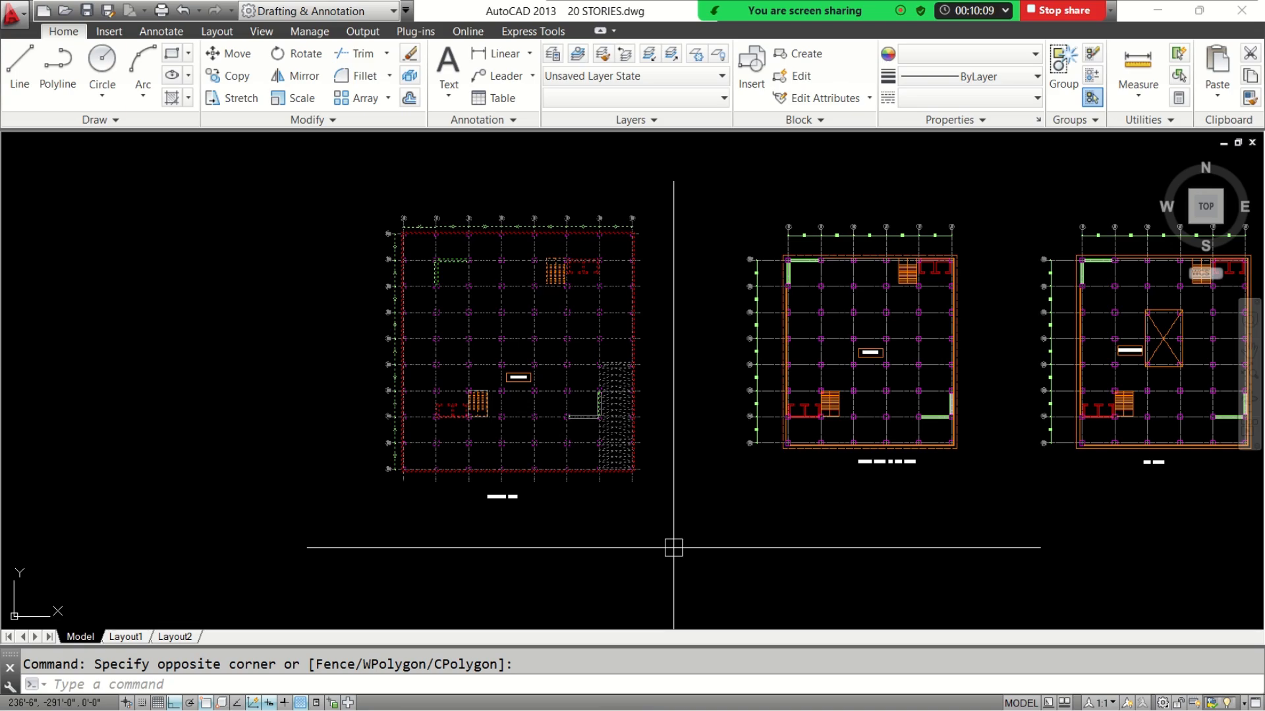
pyautogui.hotkey('ctrl', 'c')
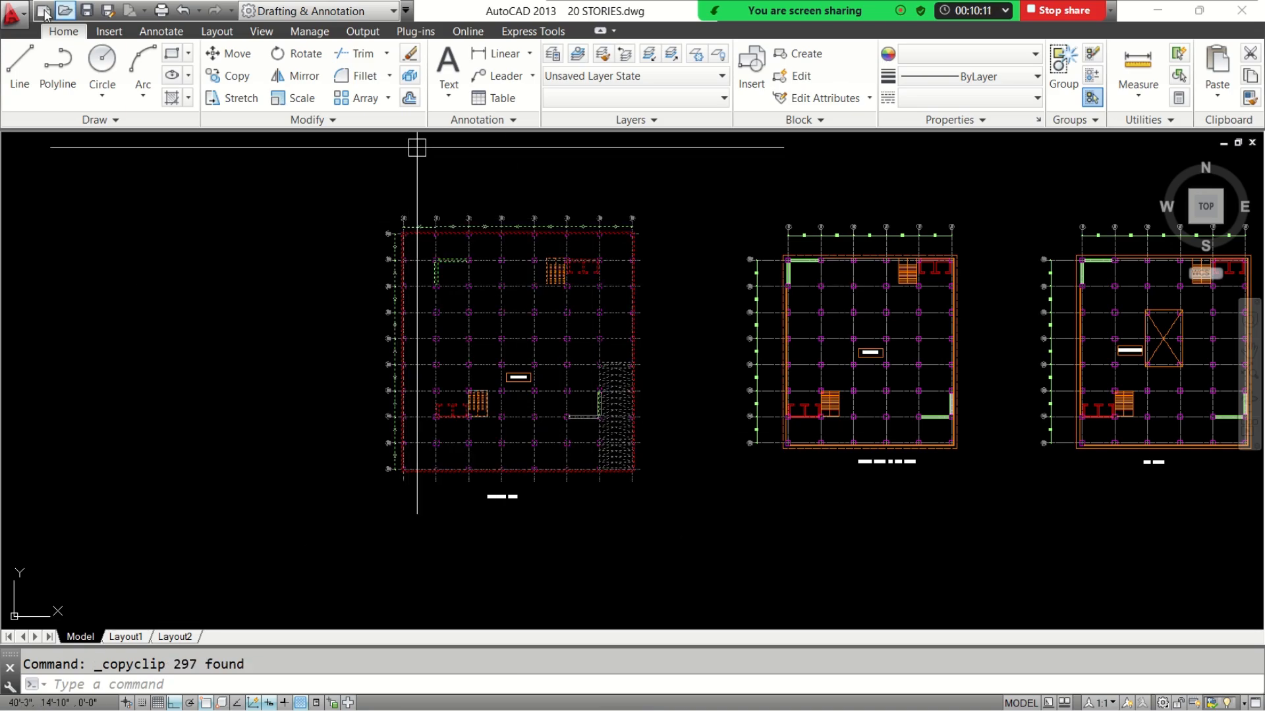
# Create a new drawing from the acadiso template and paste the basement plan into it
pyautogui.click(12, 15)
pyautogui.click(56, 122)
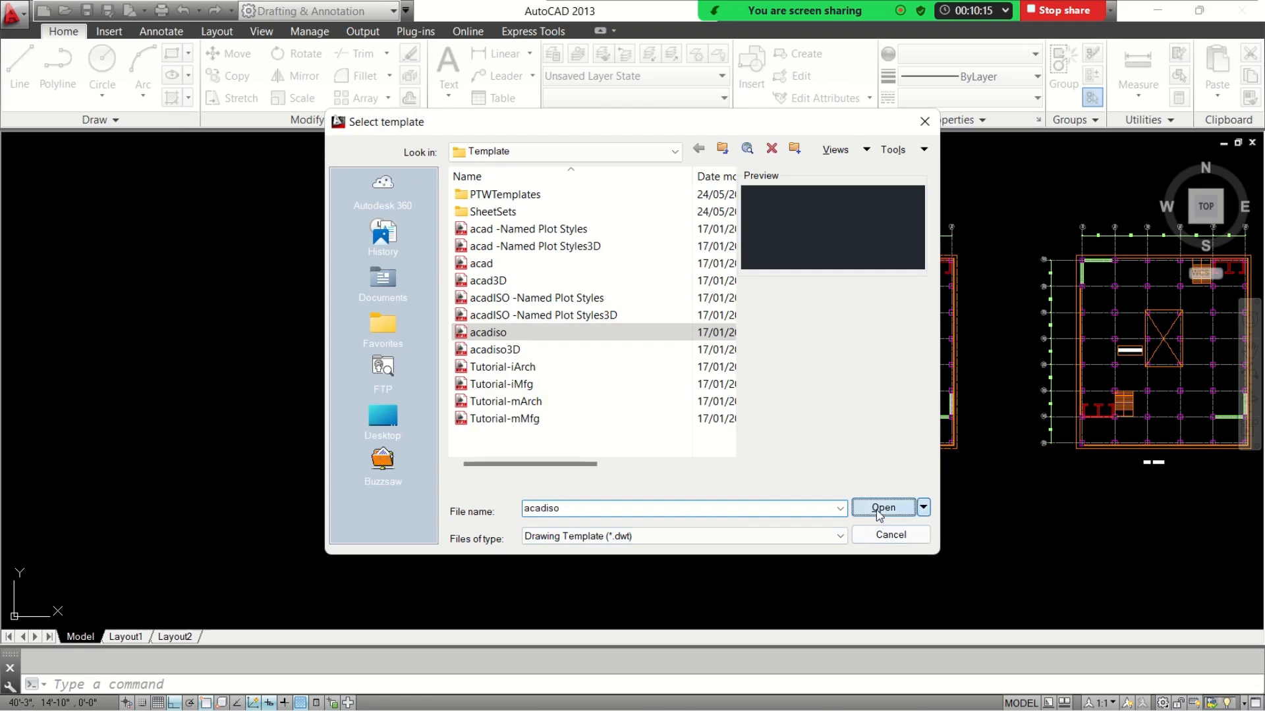
pyautogui.click(882, 508)
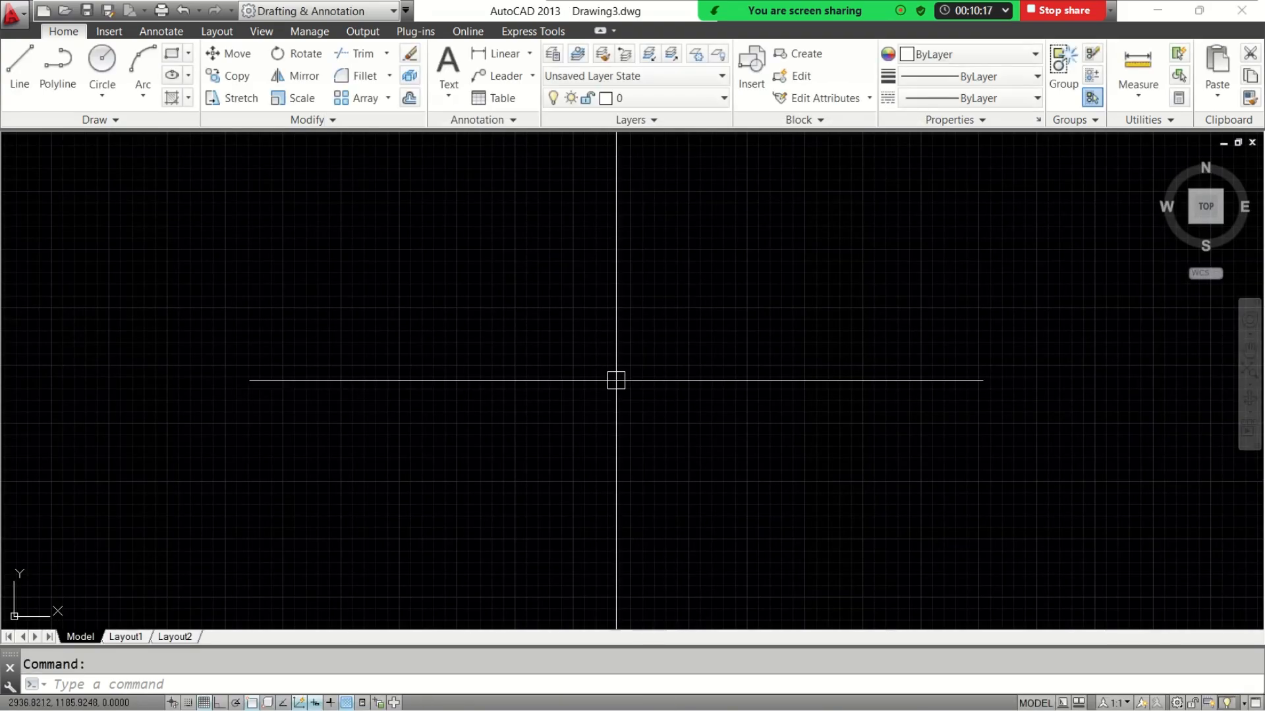
pyautogui.hotkey('ctrl', 'v')
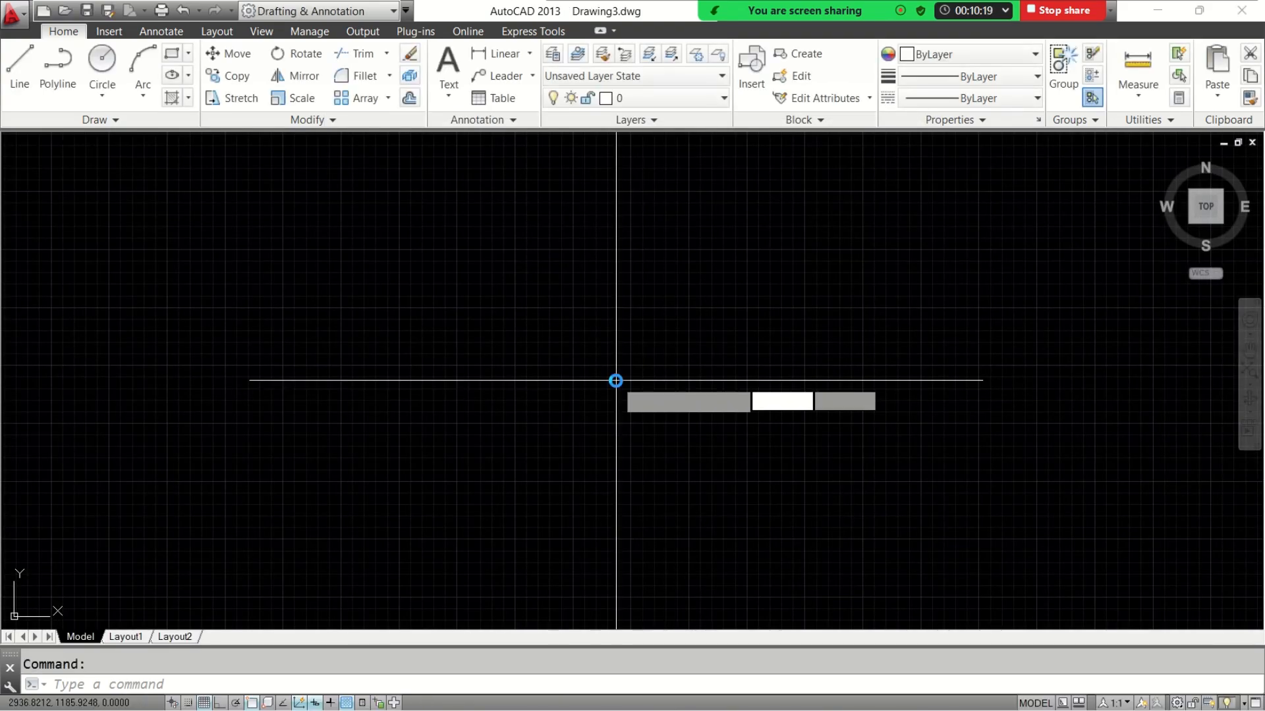
pyautogui.click(589, 388)
pyautogui.scroll(-6, 589, 388)
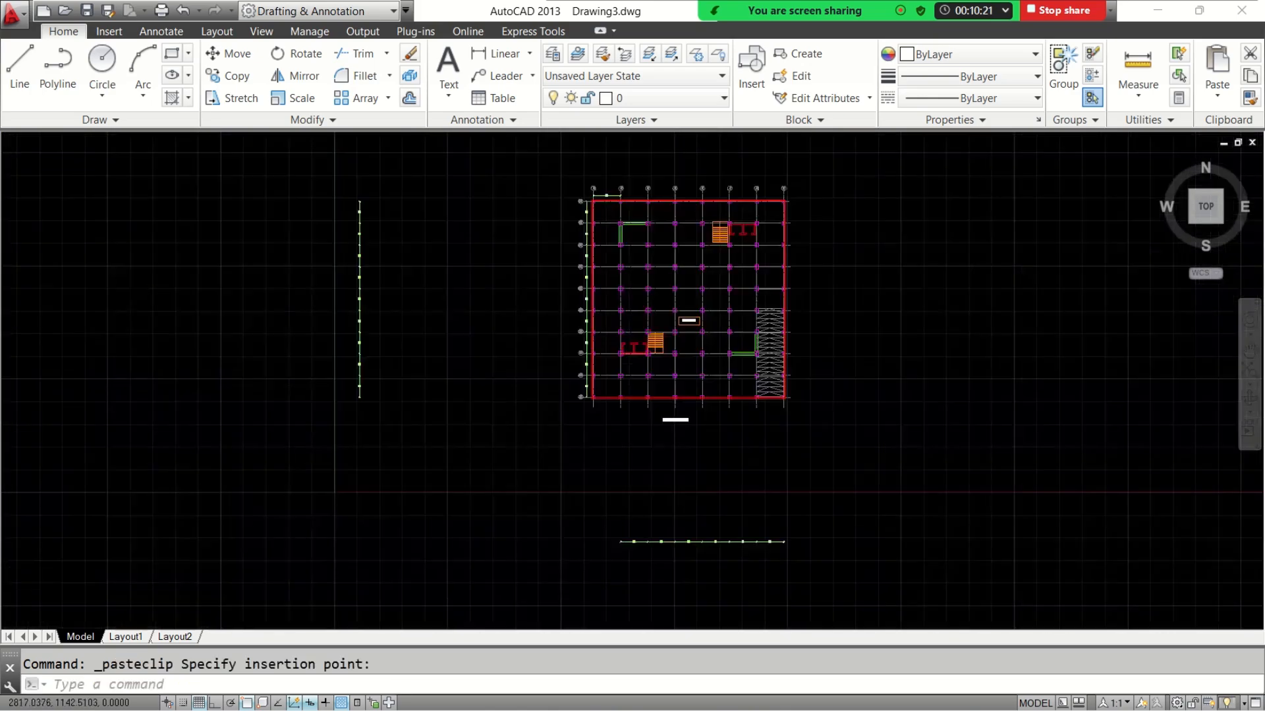
# Delete the two stray dimension strings lying below and to the left of the pasted basement plan
pyautogui.click(733, 481)
pyautogui.click(506, 535)
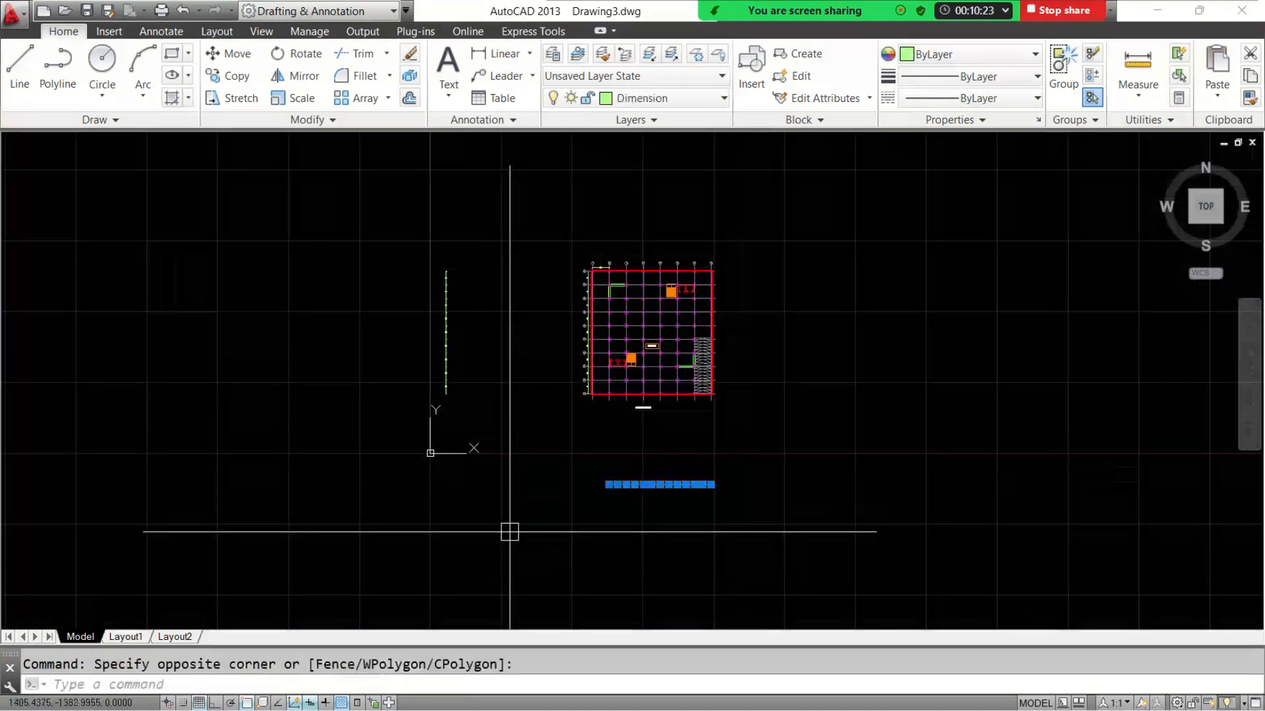
pyautogui.press('Delete')
pyautogui.click(479, 239)
pyautogui.click(402, 442)
pyautogui.press('Delete')
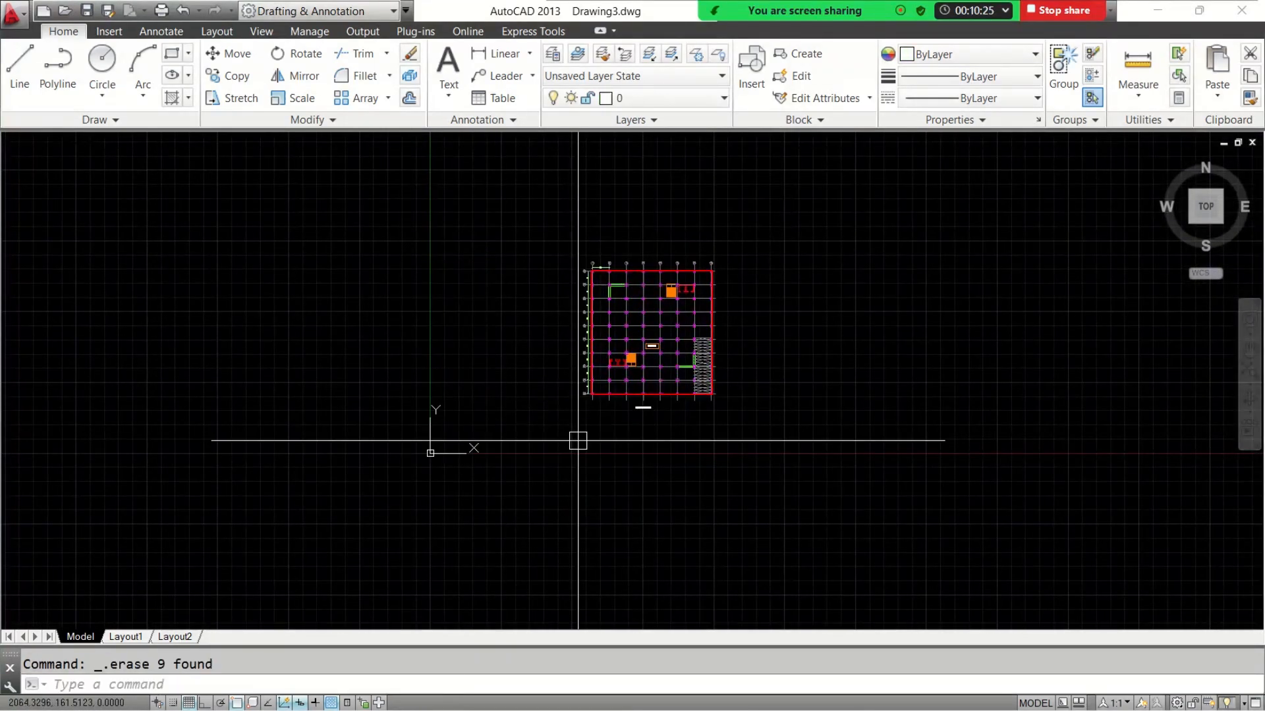
# Move the whole pasted basement plan so that its lower-left corner lies near the origin
pyautogui.click(544, 235)
pyautogui.click(716, 450)
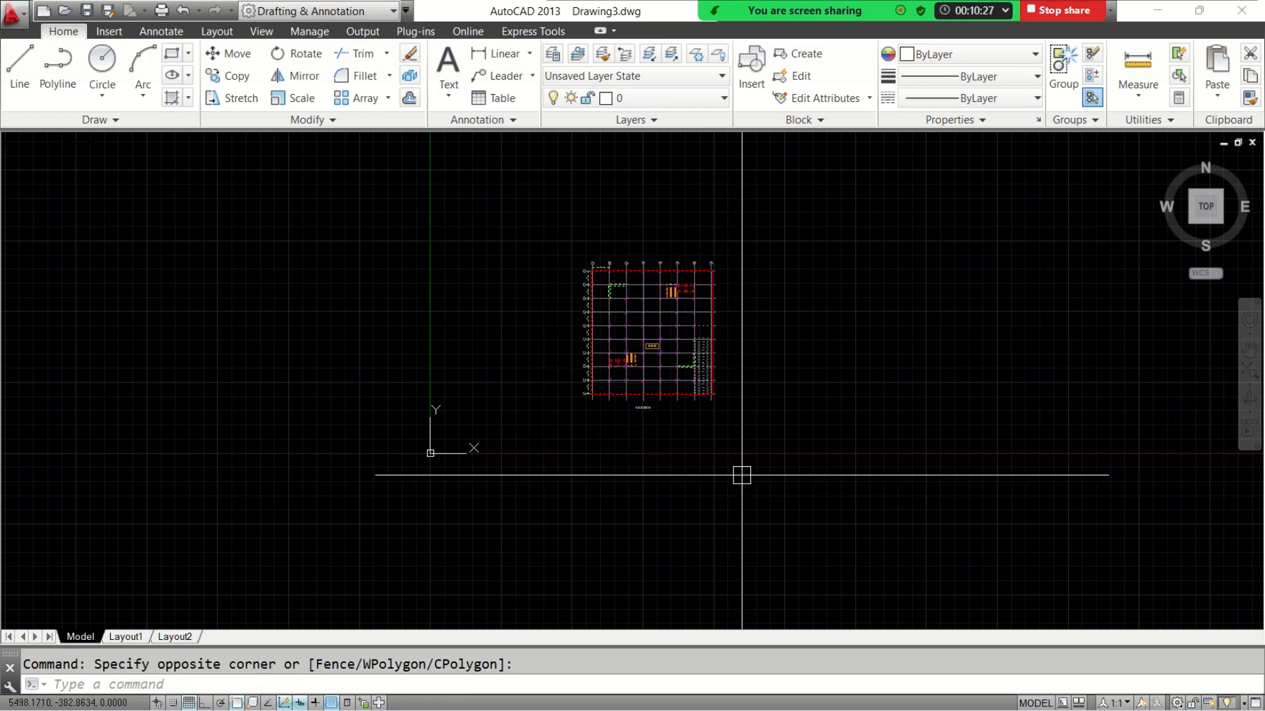
pyautogui.write('m')
pyautogui.press('Return')
pyautogui.click(675, 484)
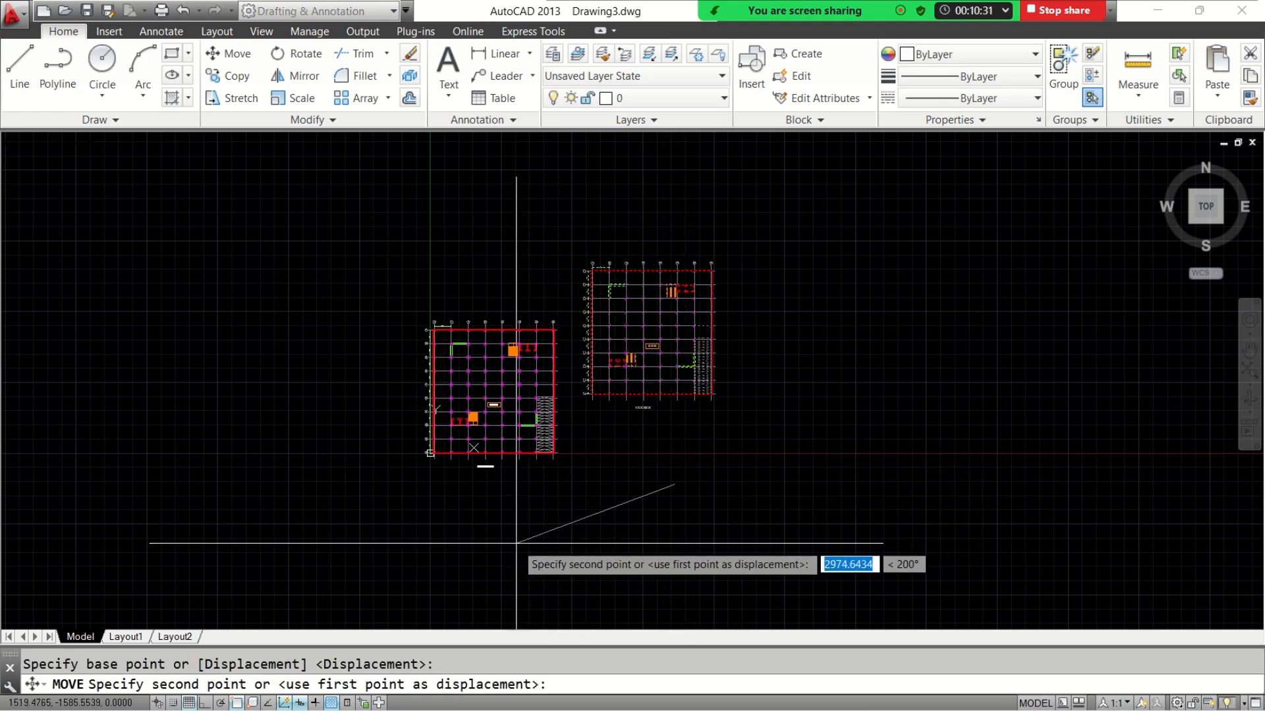
pyautogui.click(517, 544)
# Select a column on grid line 05 and then grid line 06 to inspect their layers, clearing each selection
pyautogui.scroll(6, 455, 376)
pyautogui.scroll(6, 455, 376)
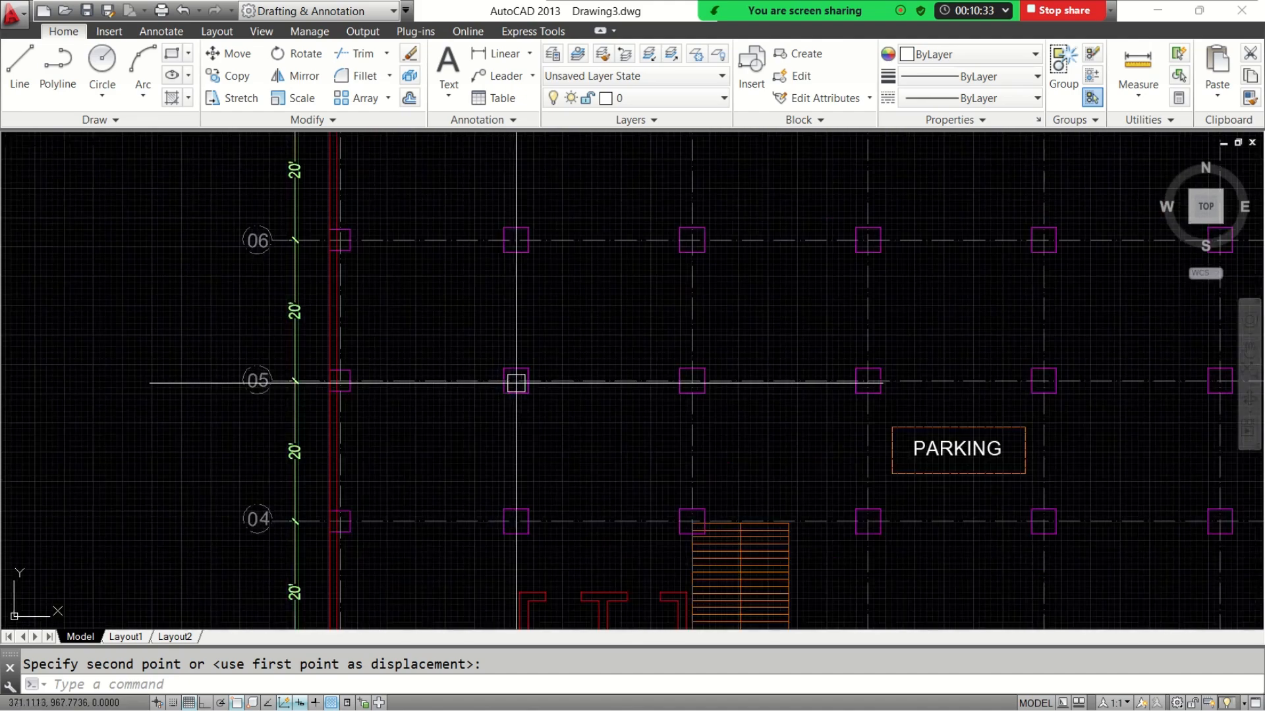
pyautogui.click(527, 367)
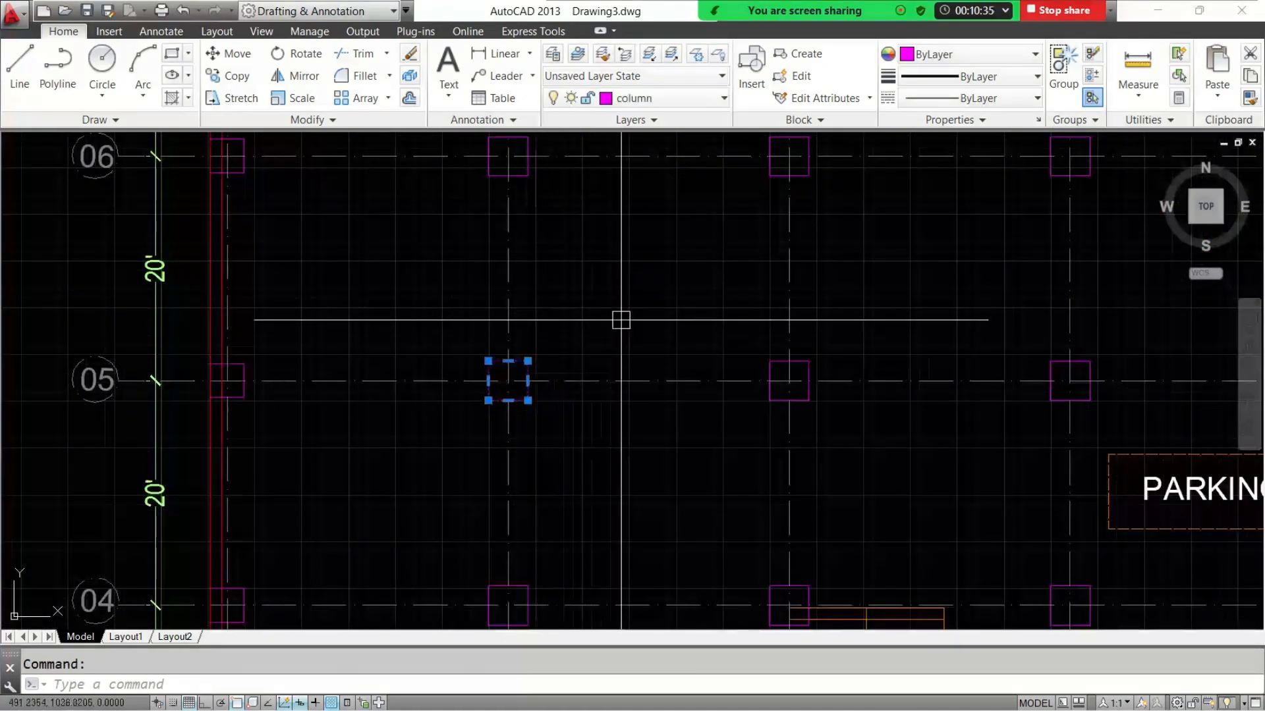
pyautogui.press('Escape')
pyautogui.click(591, 158)
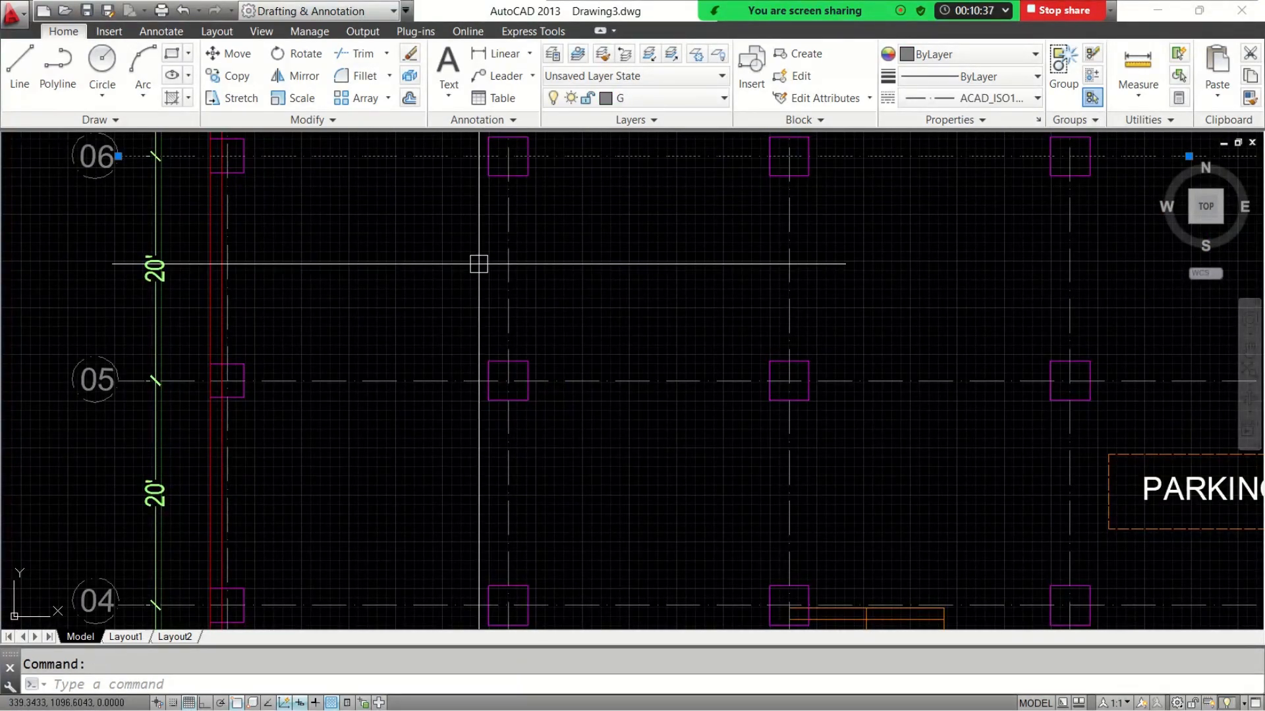
pyautogui.press('Escape')
pyautogui.scroll(-10, 525, 381)
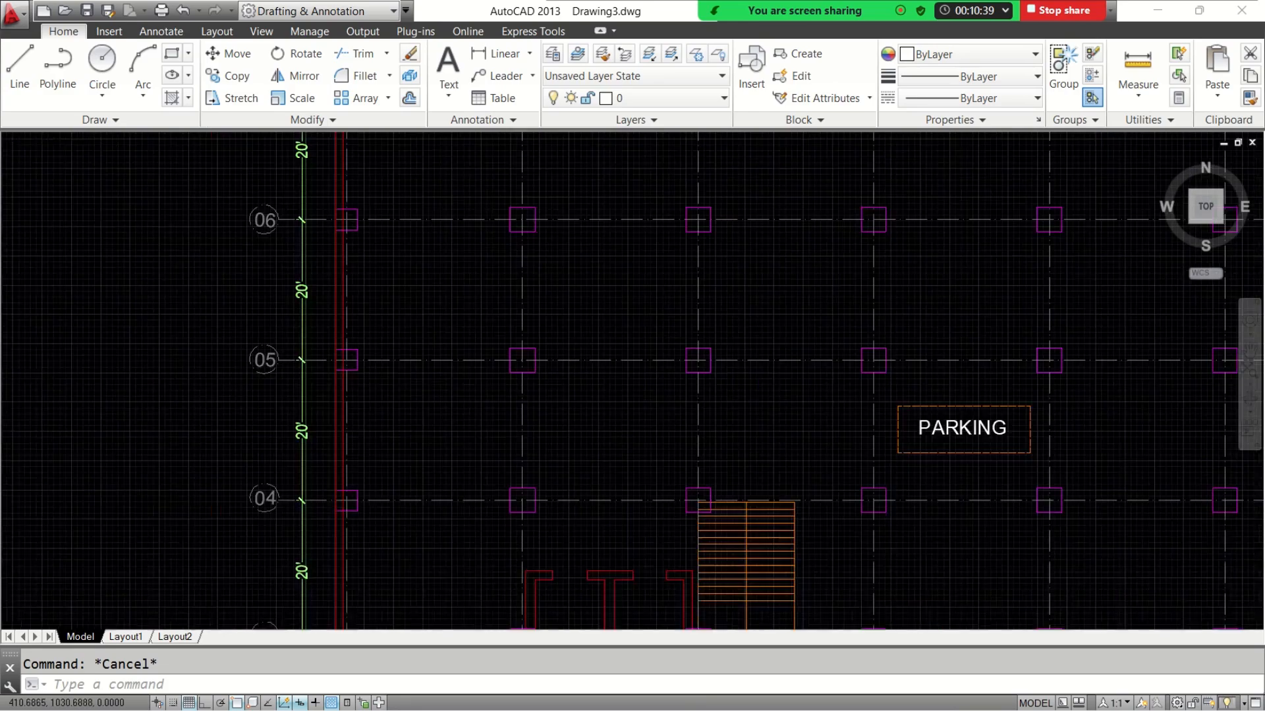
pyautogui.scroll(2, 556, 459)
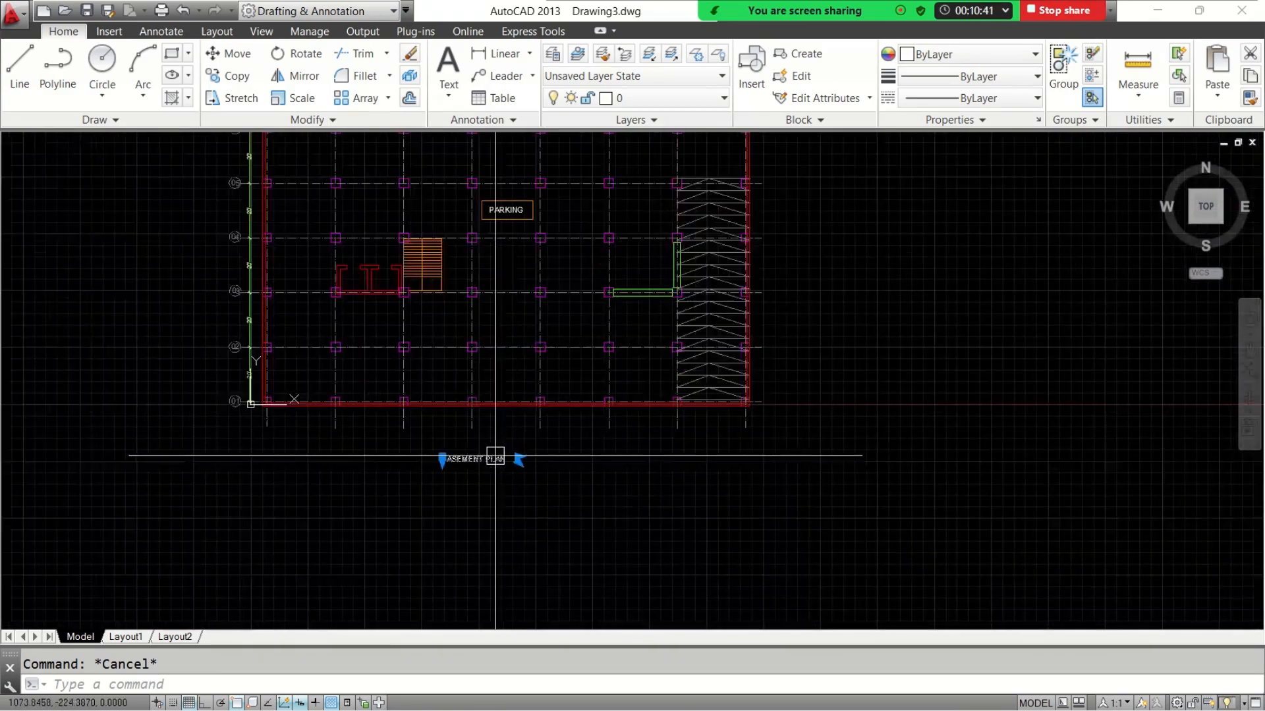
# Delete the BASEMENT PLAN title text below the plan
pyautogui.press('Delete')
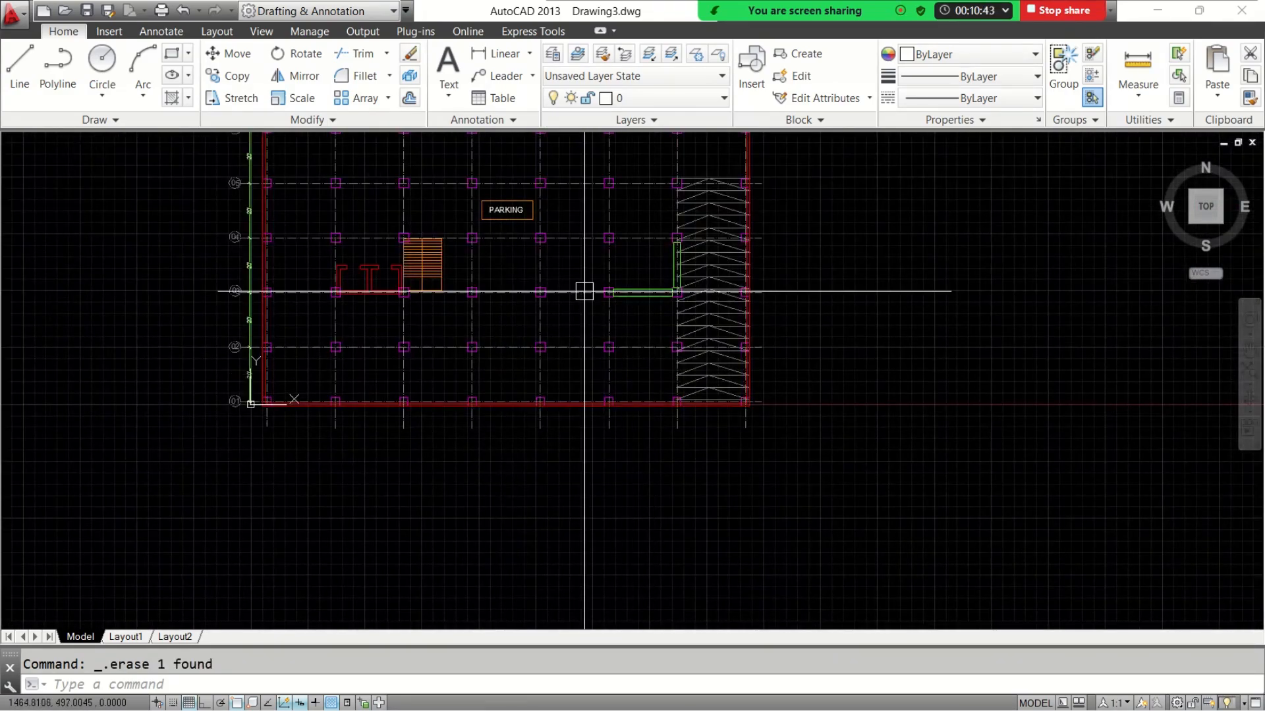
pyautogui.scroll(-4, 584, 291)
pyautogui.moveTo(585, 291); pyautogui.dragTo(567, 385, button='middle')
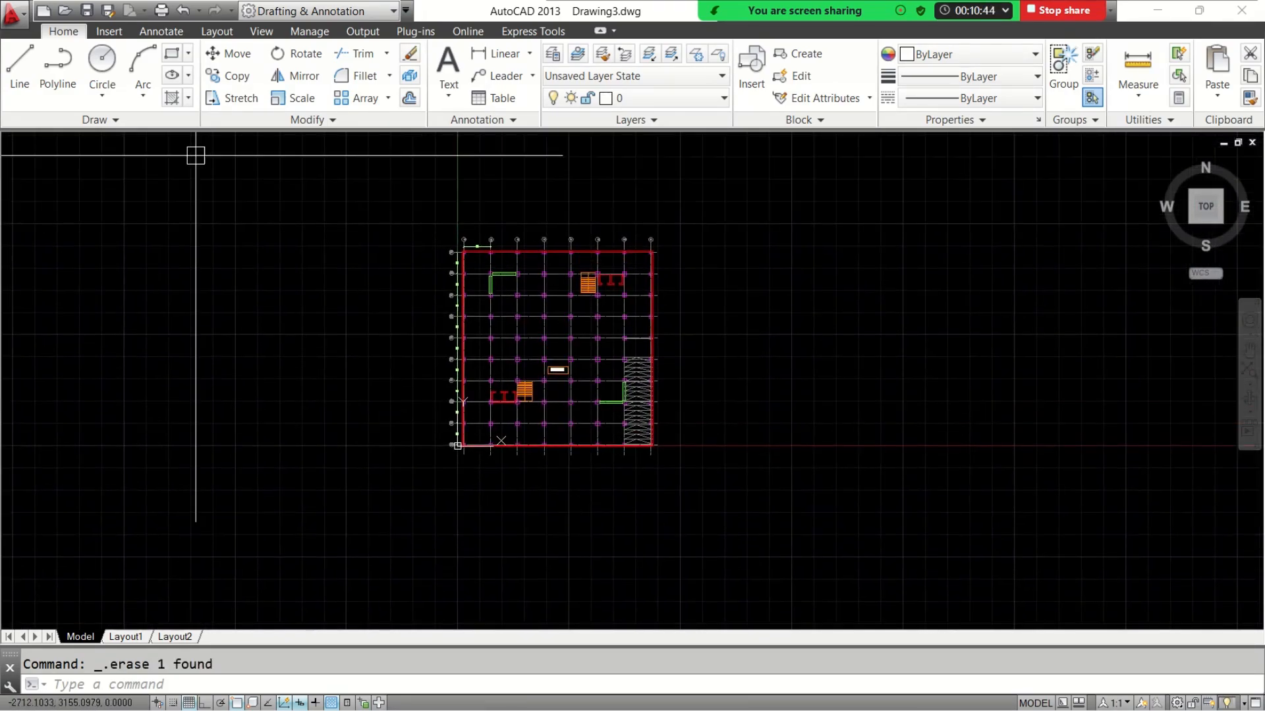
# Save the drawing as BASEMENT PLAN in AutoCAD 2013 DXF format in the DESIGN DATA for practice folder
pyautogui.click(13, 14)
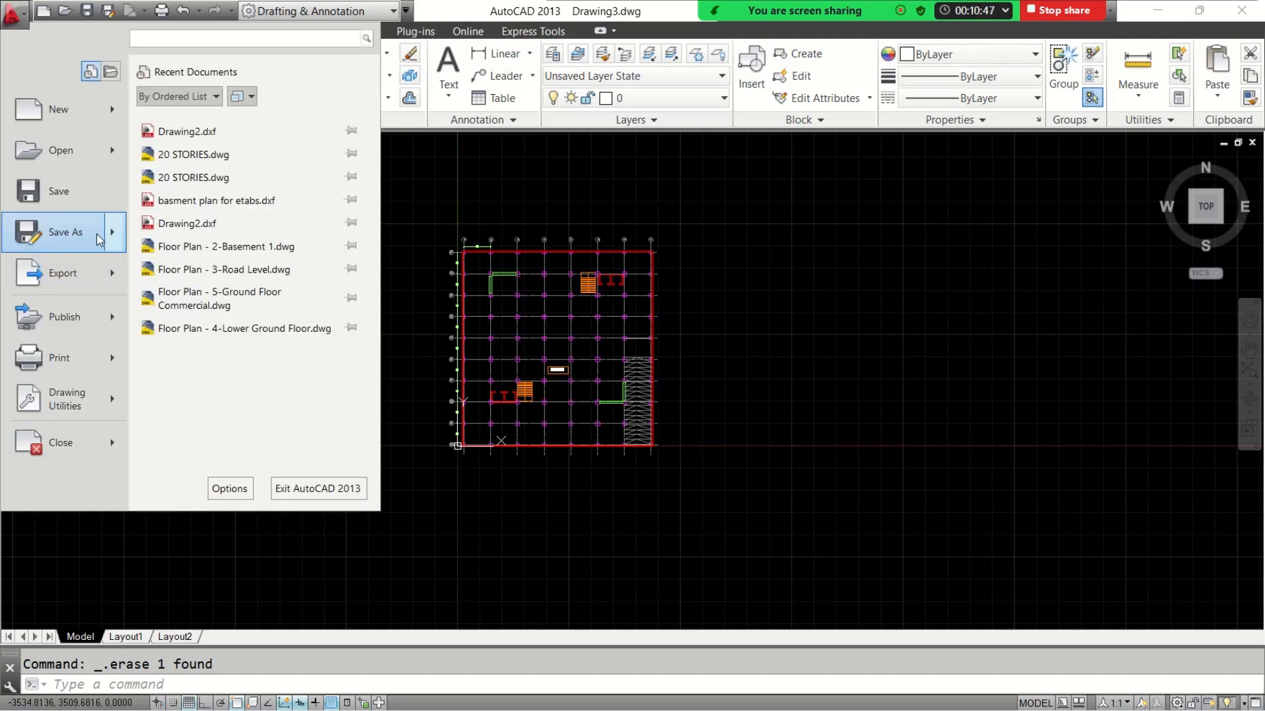
pyautogui.click(65, 232)
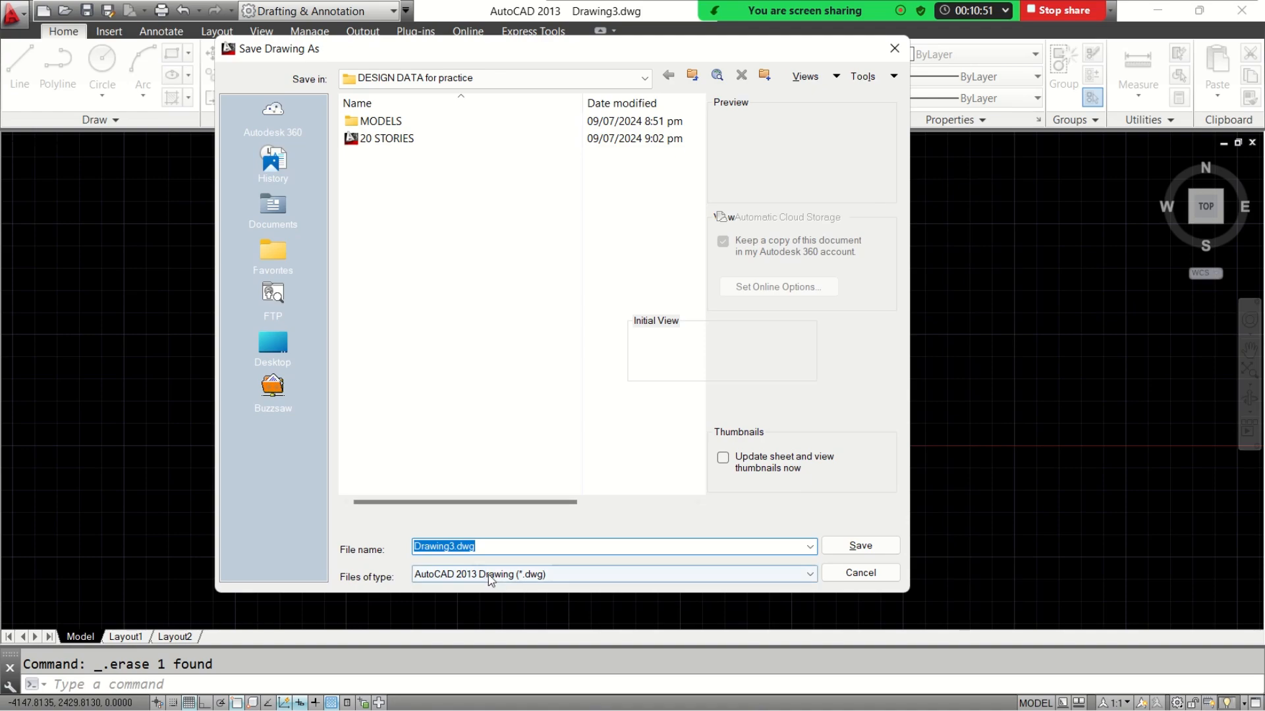
pyautogui.click(487, 574)
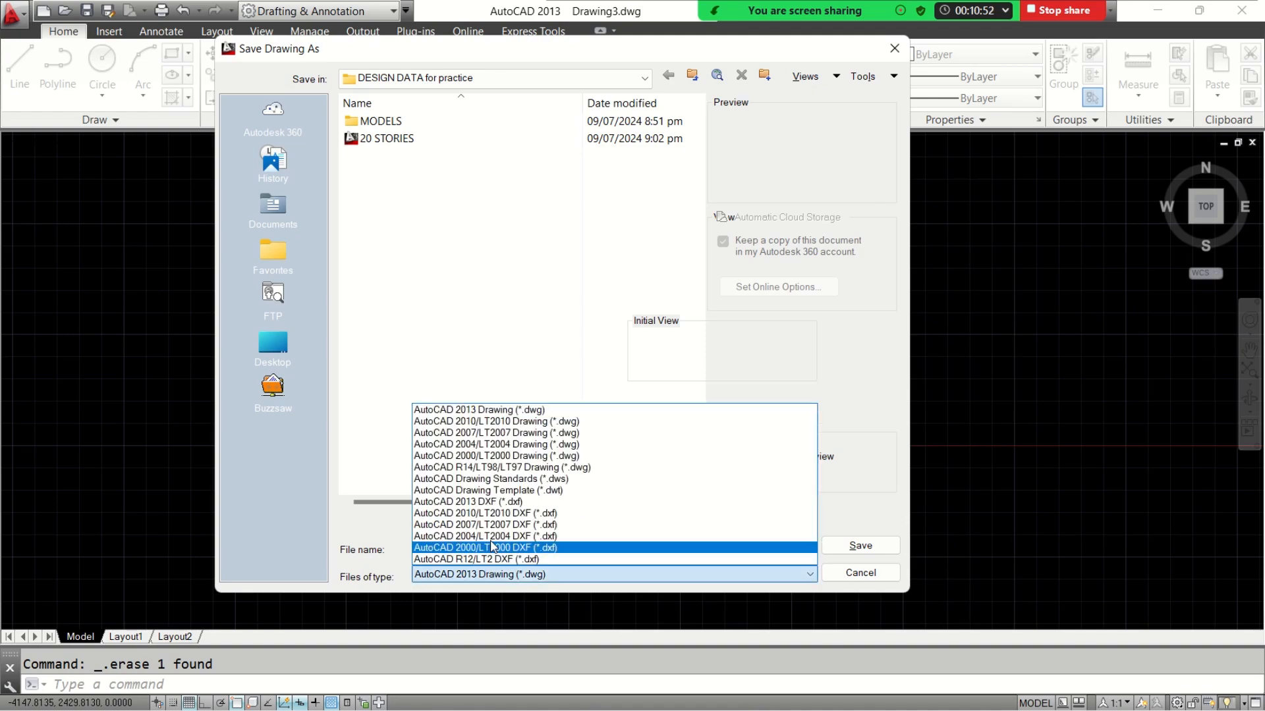
pyautogui.click(490, 503)
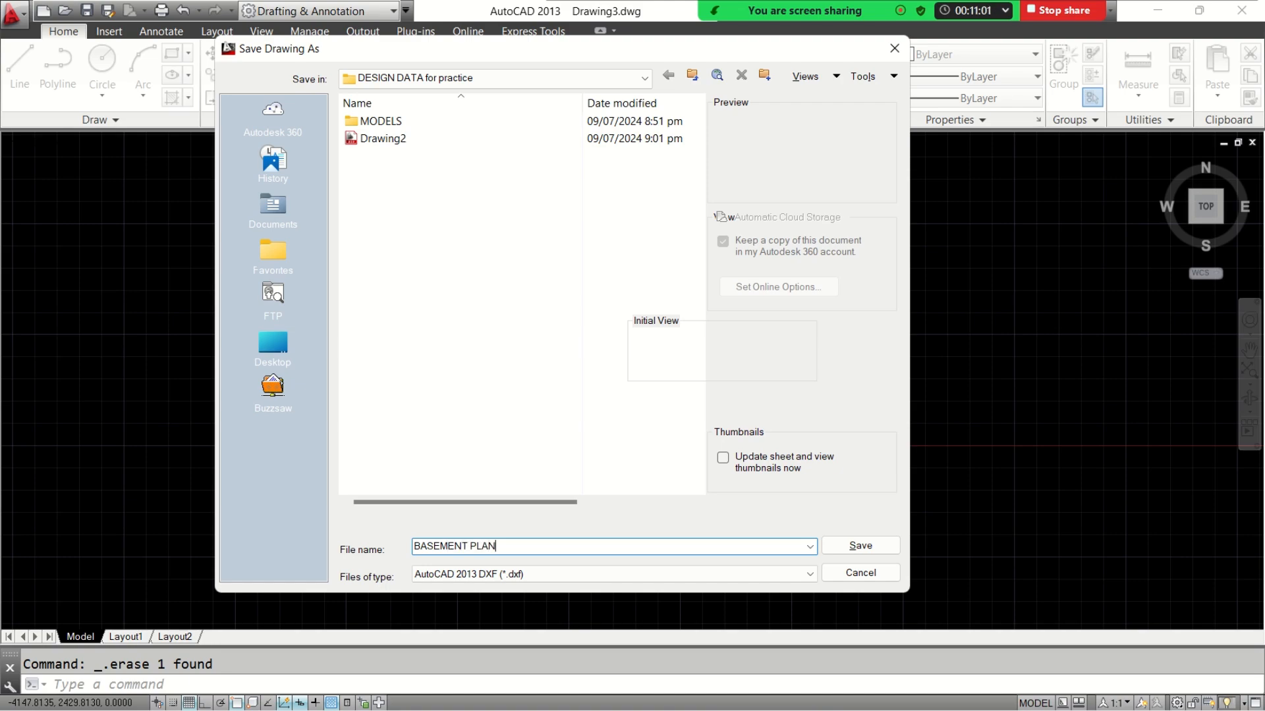
pyautogui.click(862, 546)
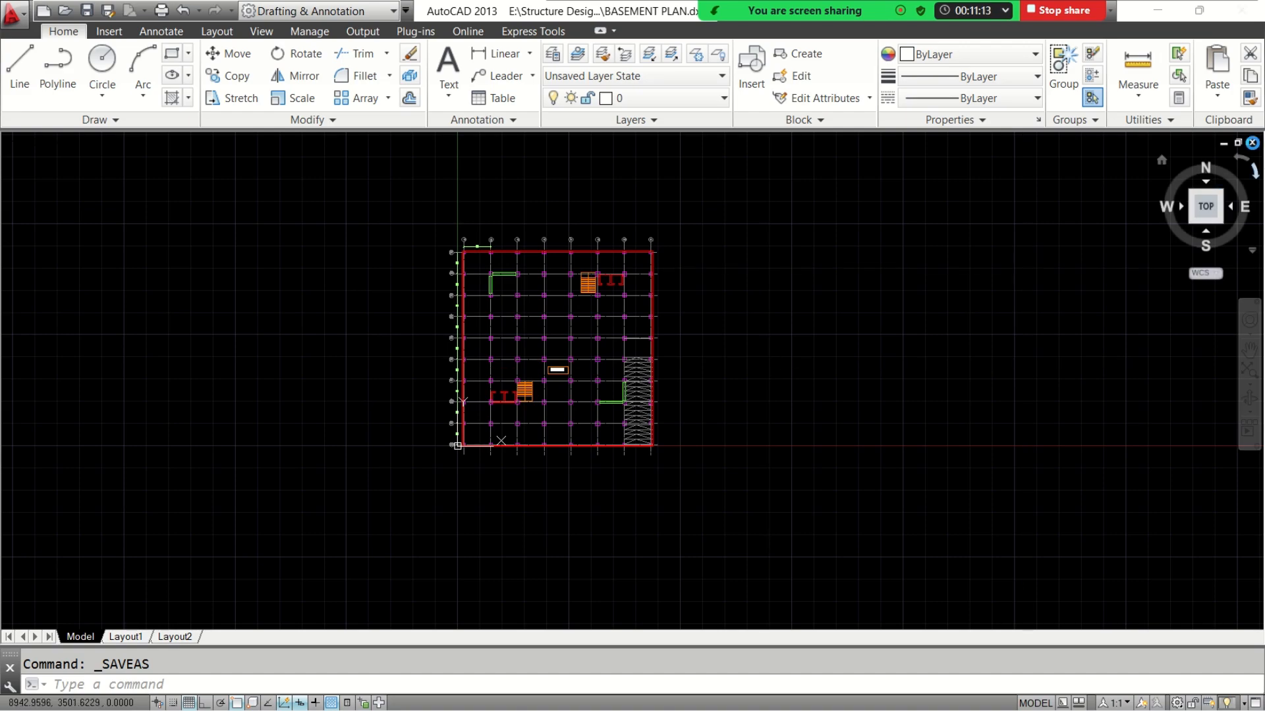
# Close the drawing, saving it again in AutoCAD 2013 DXF format over the existing BASEMENT PLAN file
pyautogui.click(1252, 143)
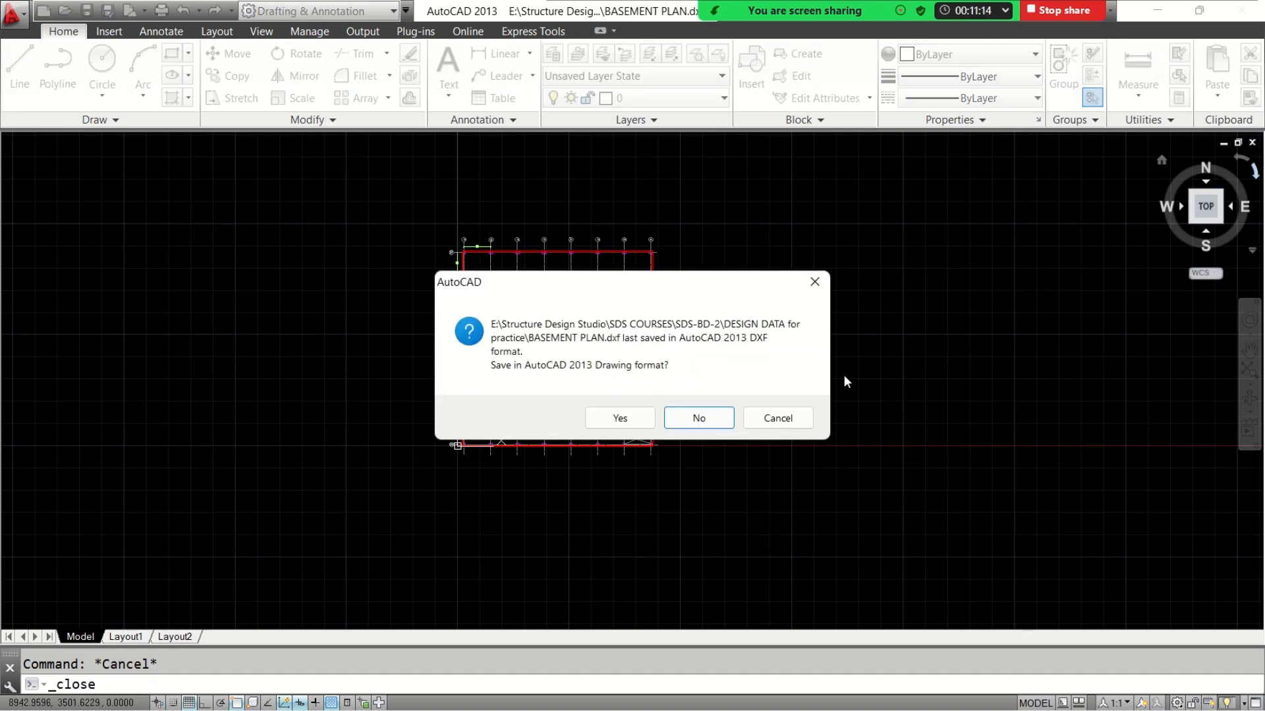
pyautogui.click(626, 419)
pyautogui.click(525, 576)
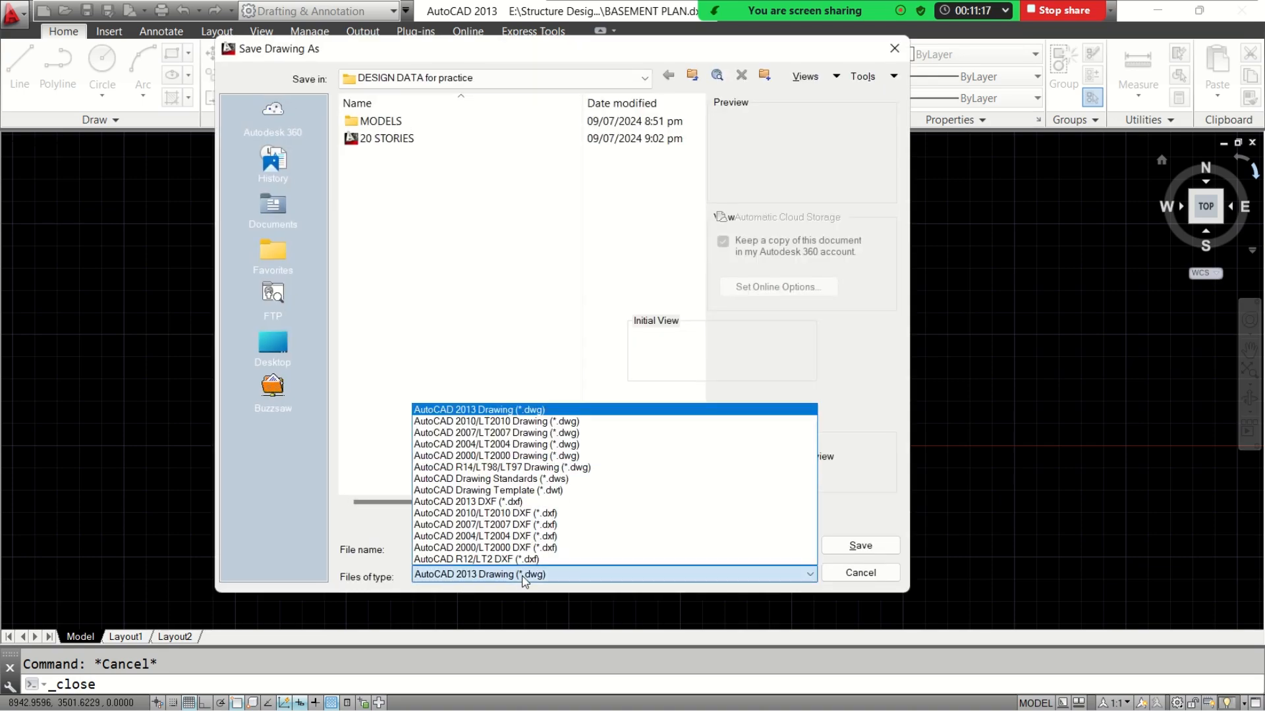
pyautogui.click(468, 501)
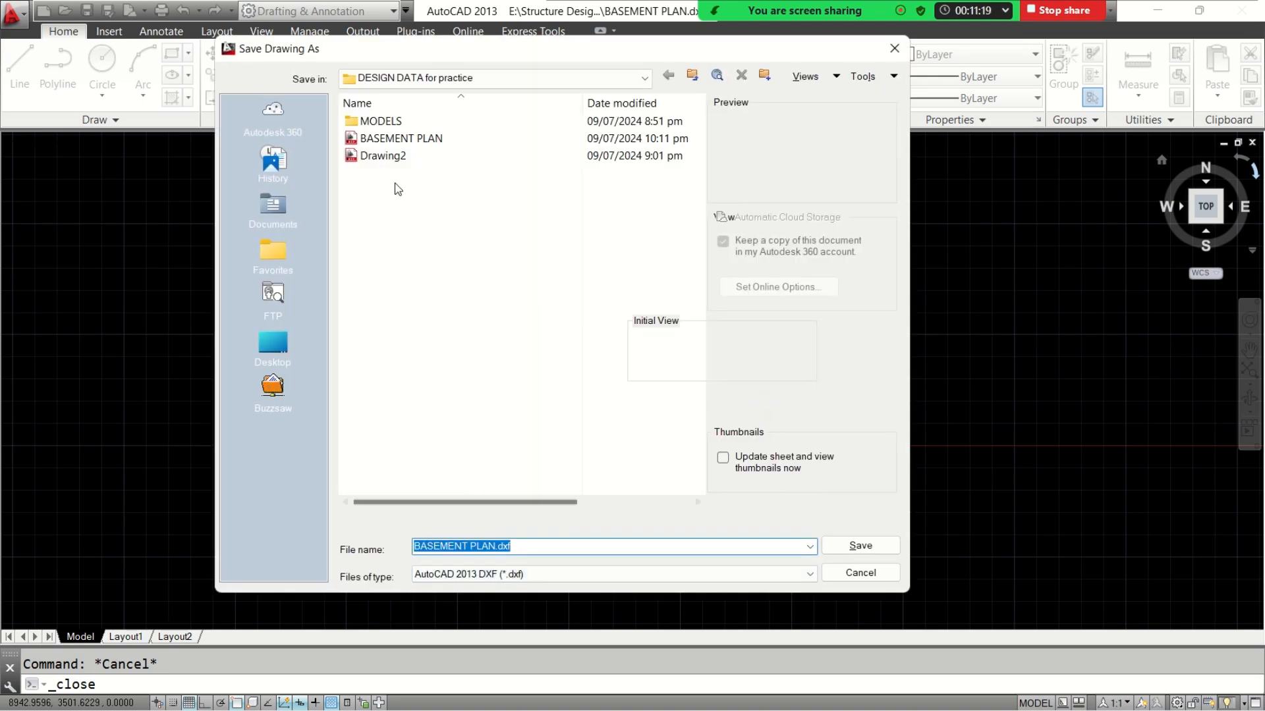
pyautogui.doubleClick(395, 138)
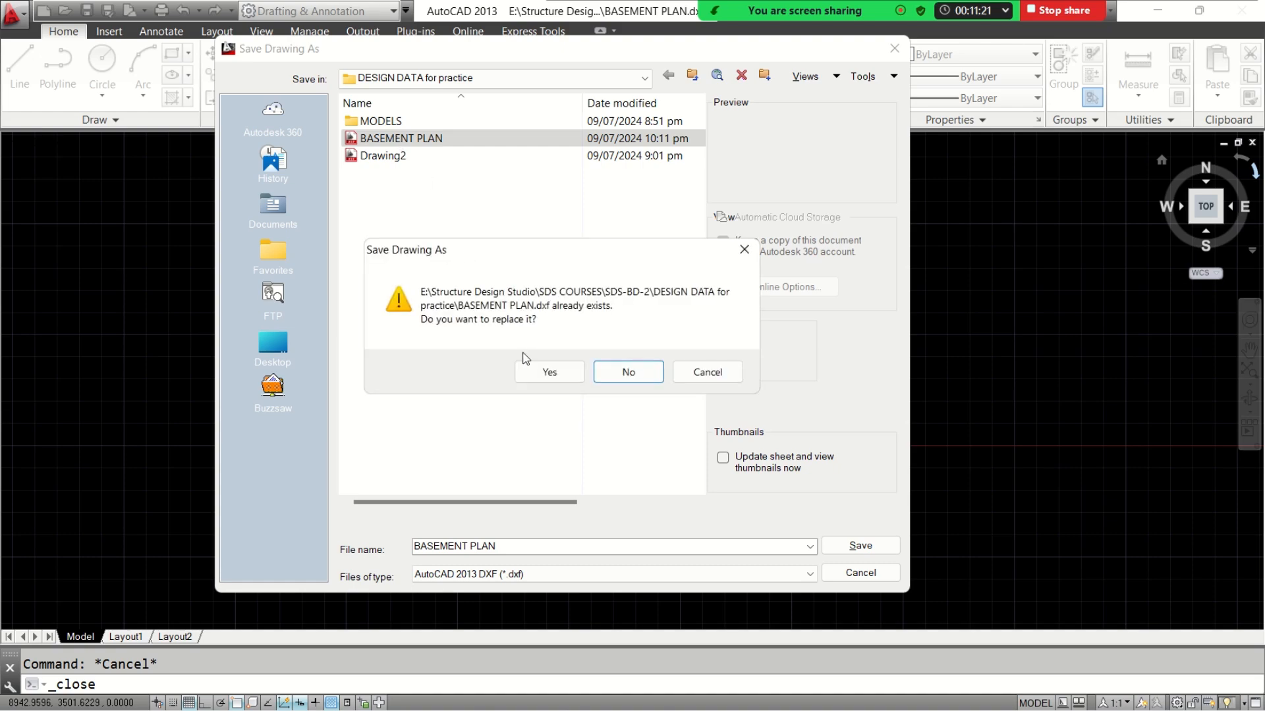
pyautogui.click(545, 372)
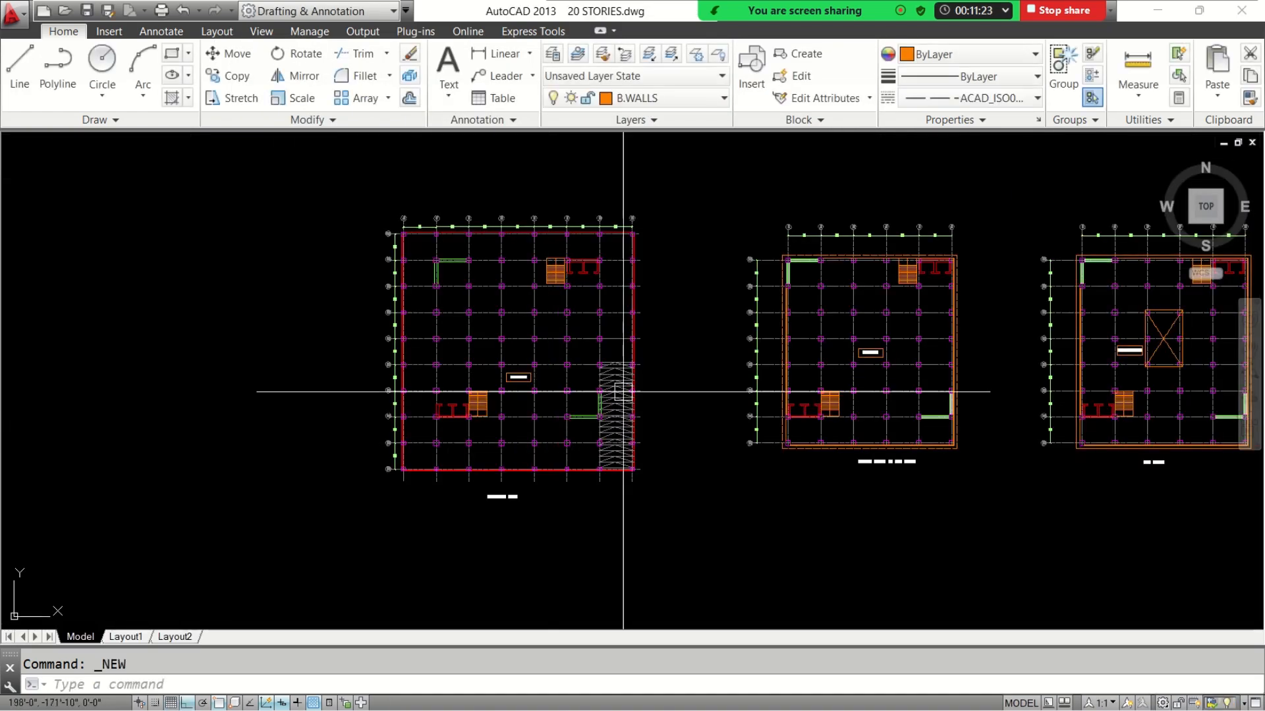
# Minimize AutoCAD, switch to ETABS and start a new model
pyautogui.click(1157, 10)
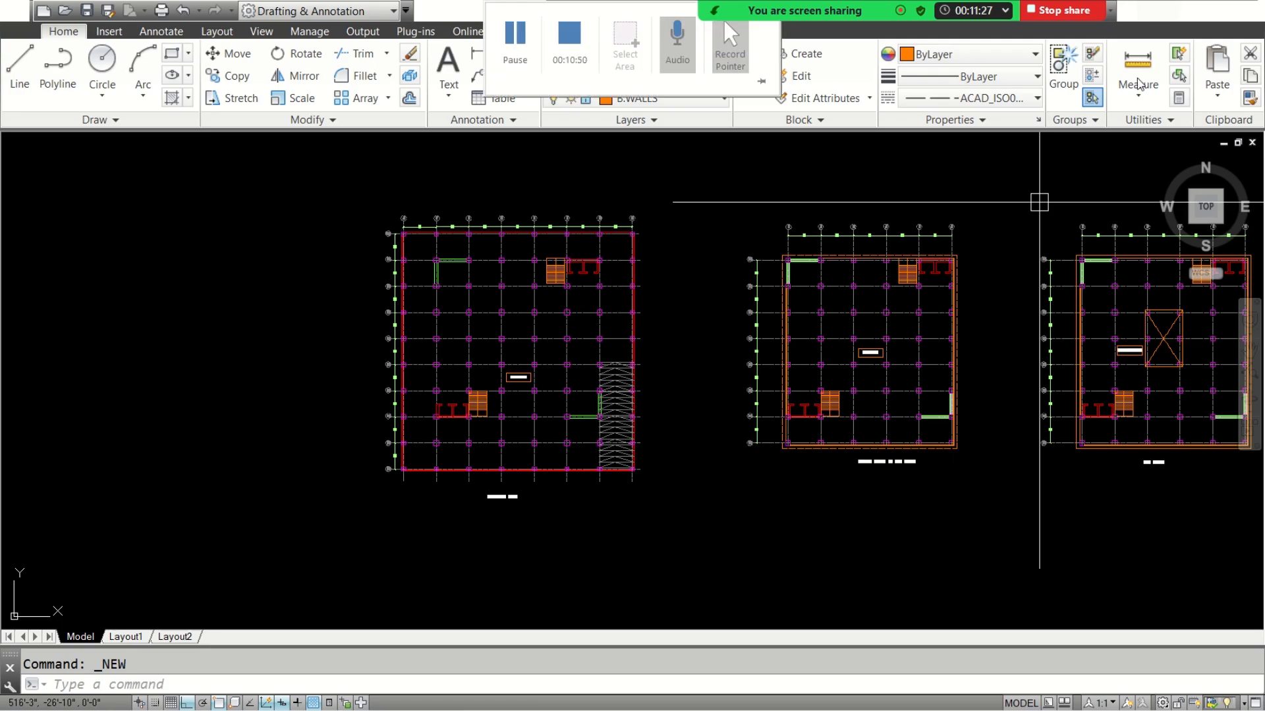
pyautogui.click(910, 699)
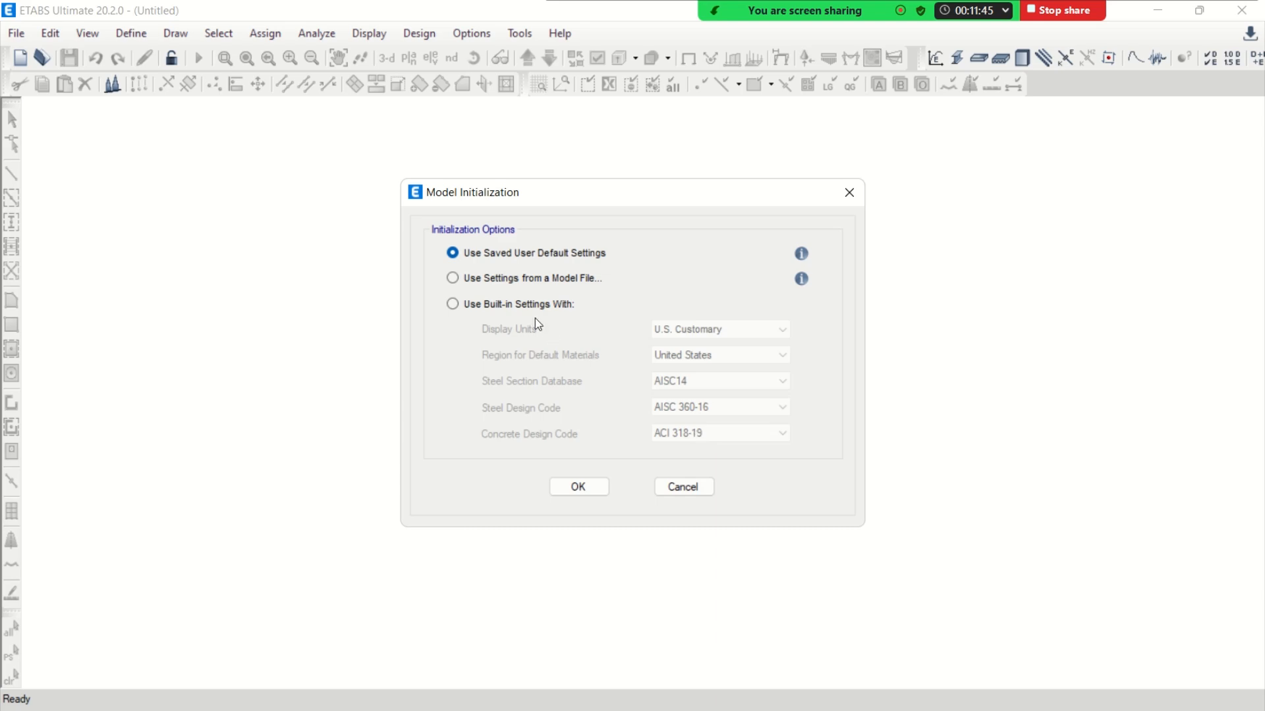
pyautogui.click(509, 307)
pyautogui.click(720, 432)
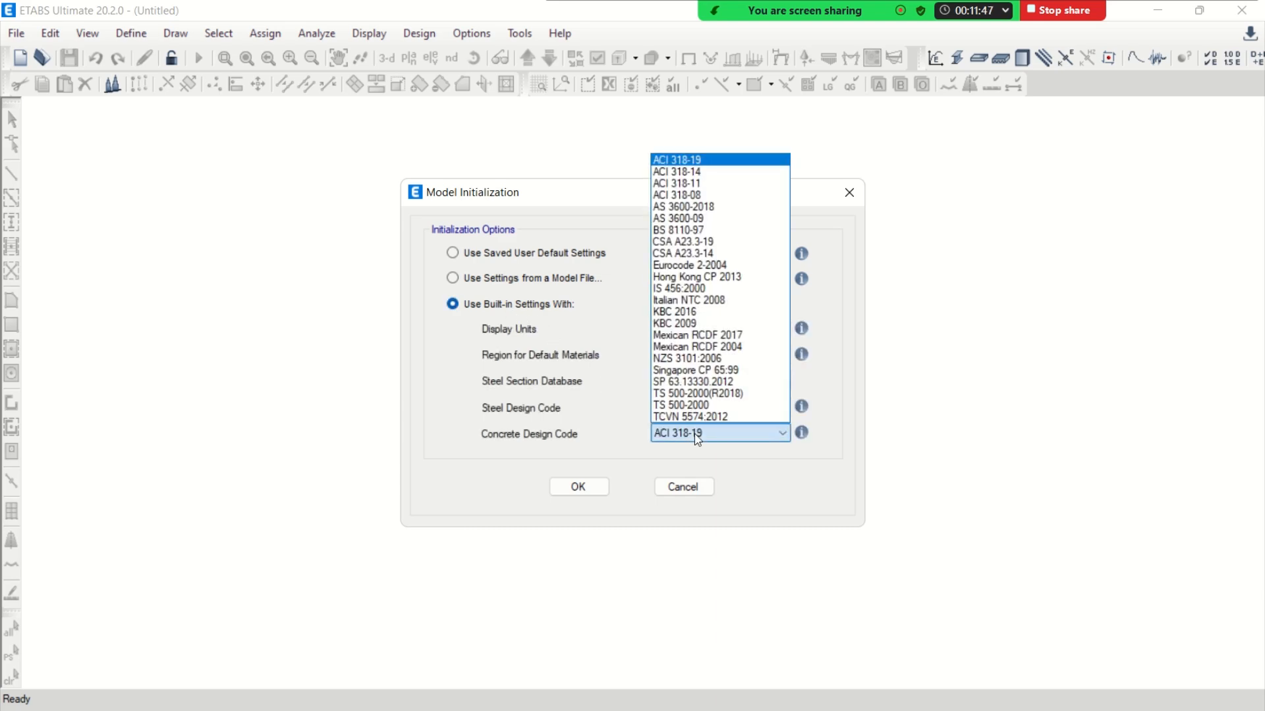
pyautogui.click(716, 161)
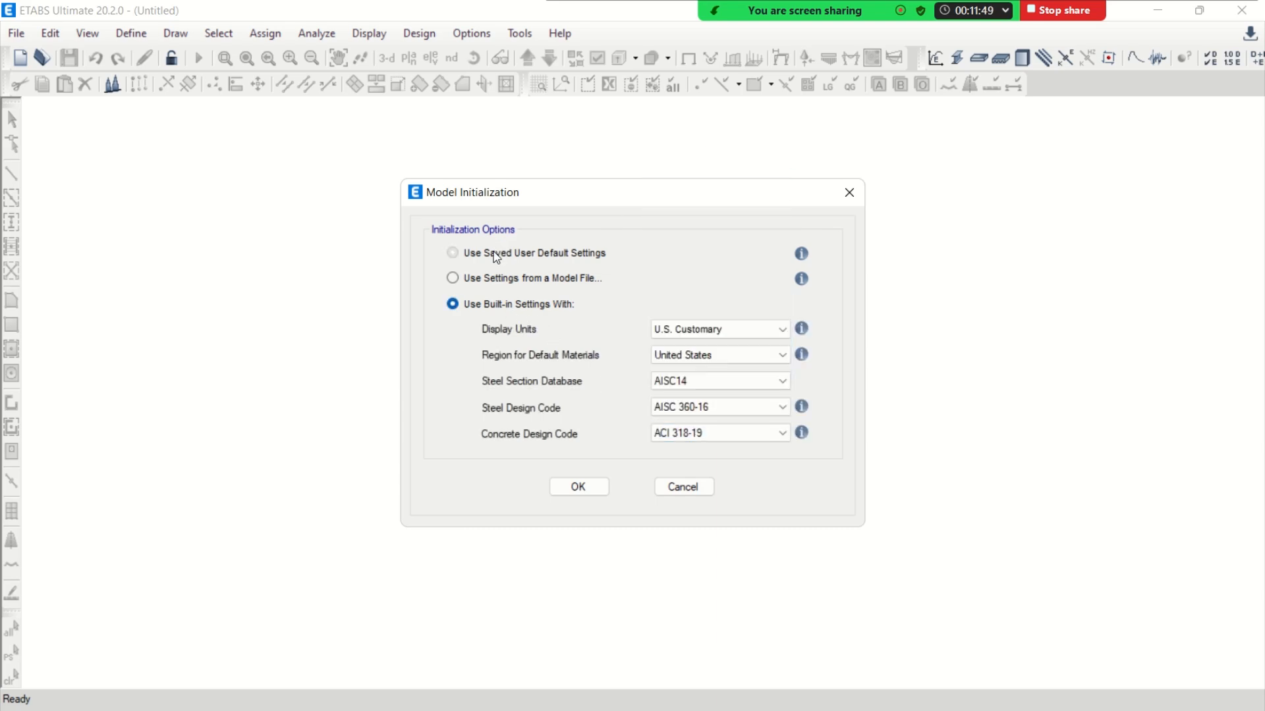
# Initialize the model with the saved user default settings and create it from the Blank template with 20 stories
pyautogui.click(496, 256)
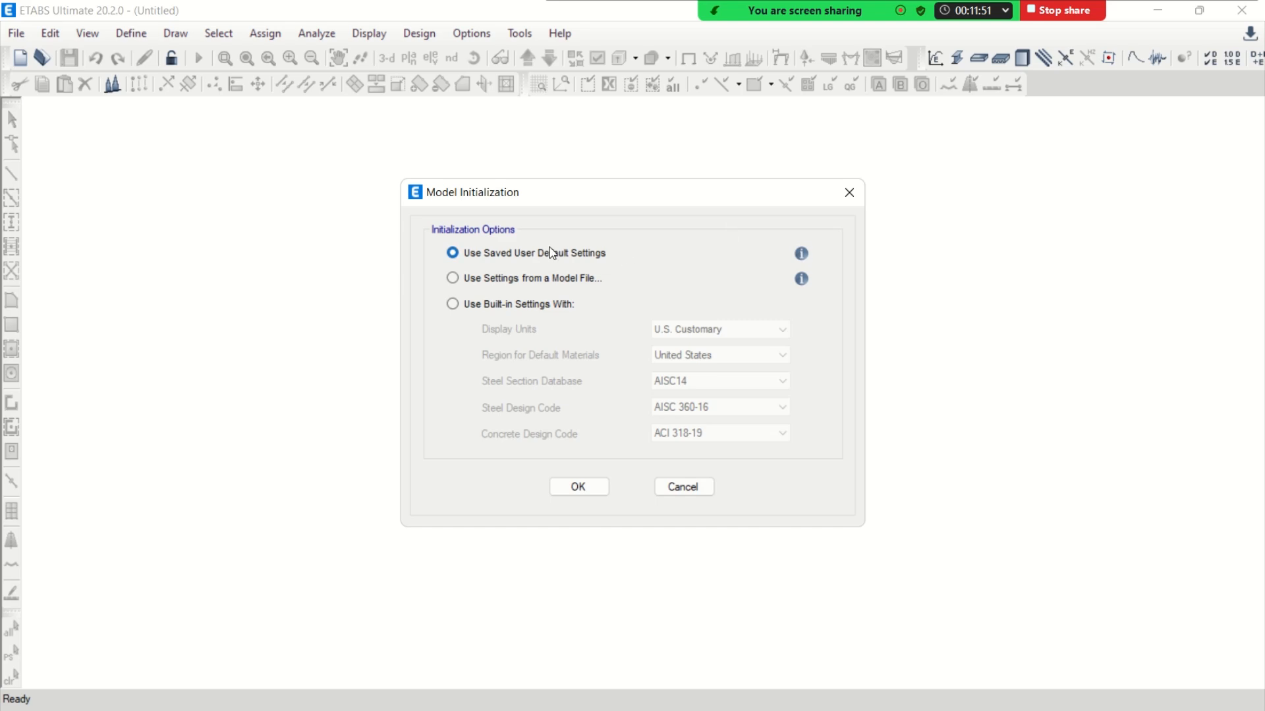
pyautogui.click(578, 486)
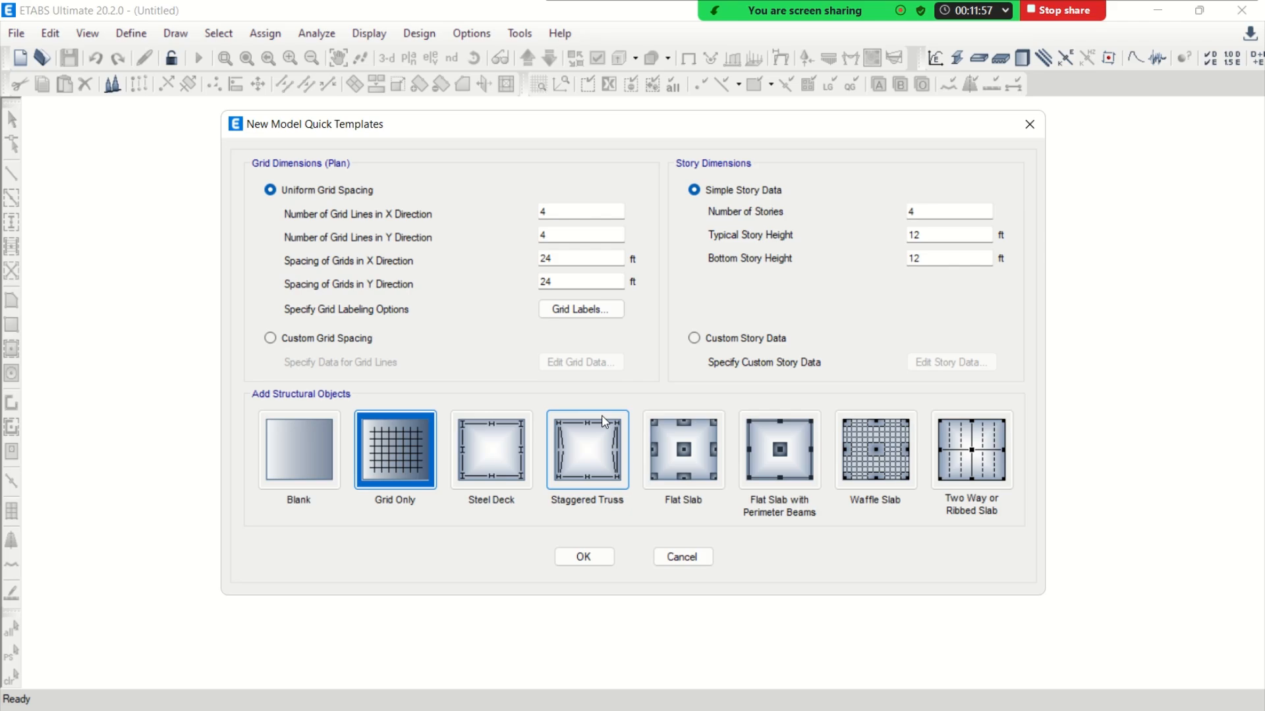
pyautogui.click(305, 459)
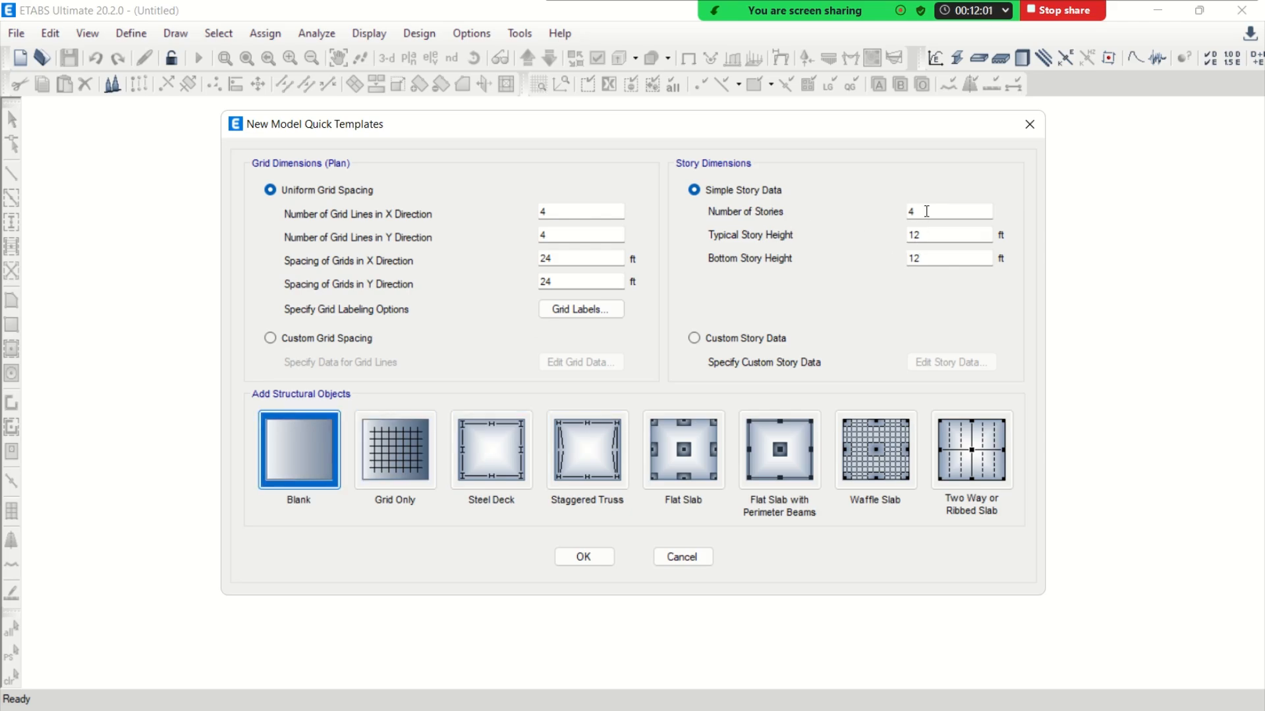
pyautogui.click(927, 211)
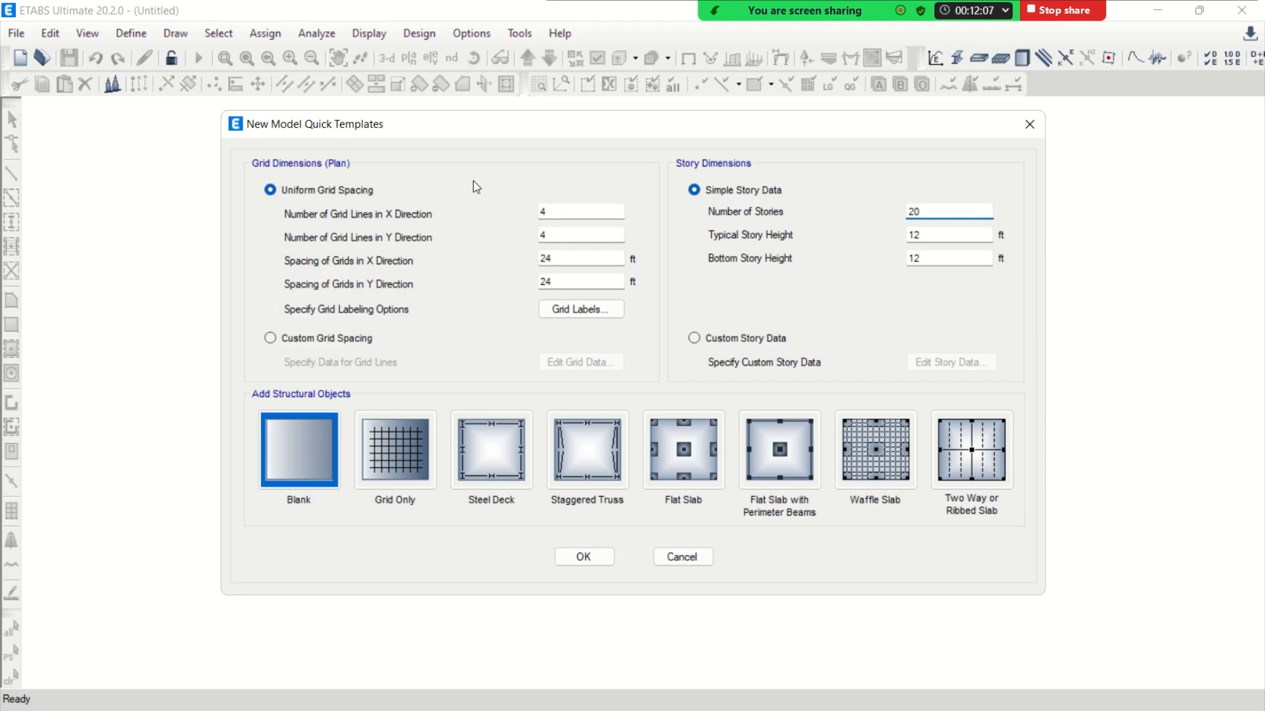
pyautogui.click(580, 557)
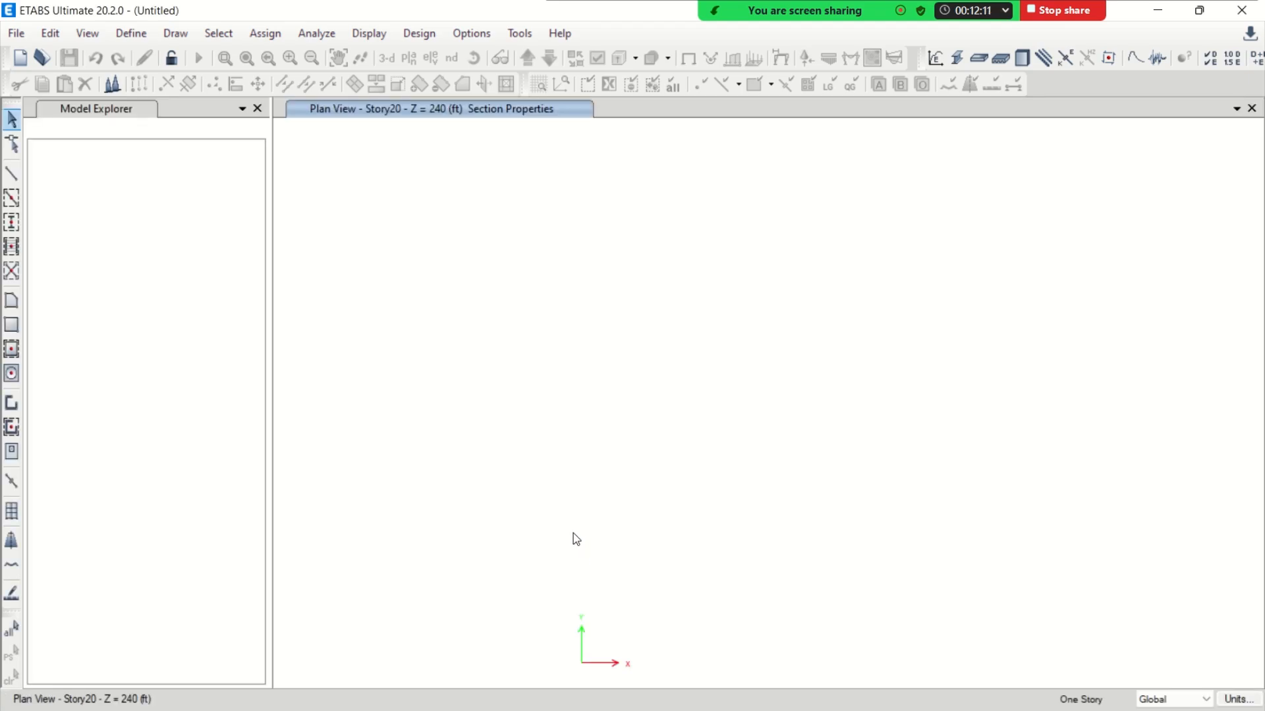
# Open the story data from the story and grid system settings and examine the heights from Story20 down to Base
pyautogui.rightClick(435, 211)
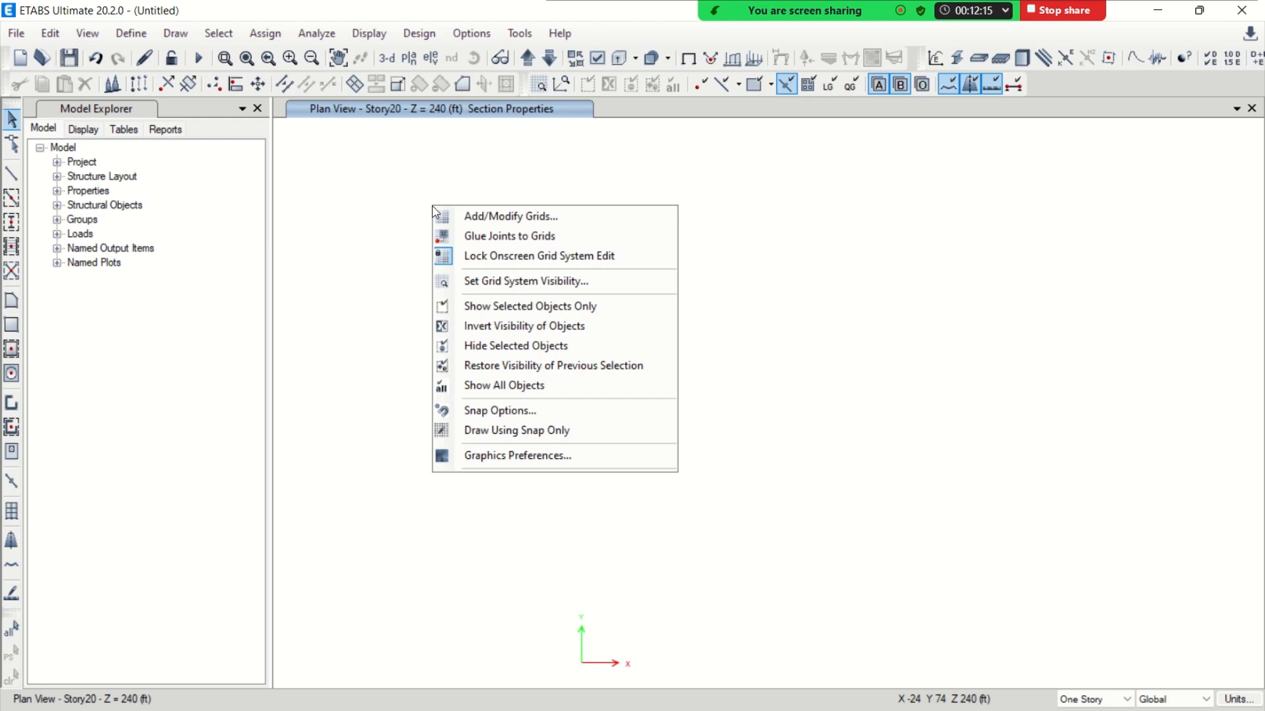
pyautogui.click(494, 222)
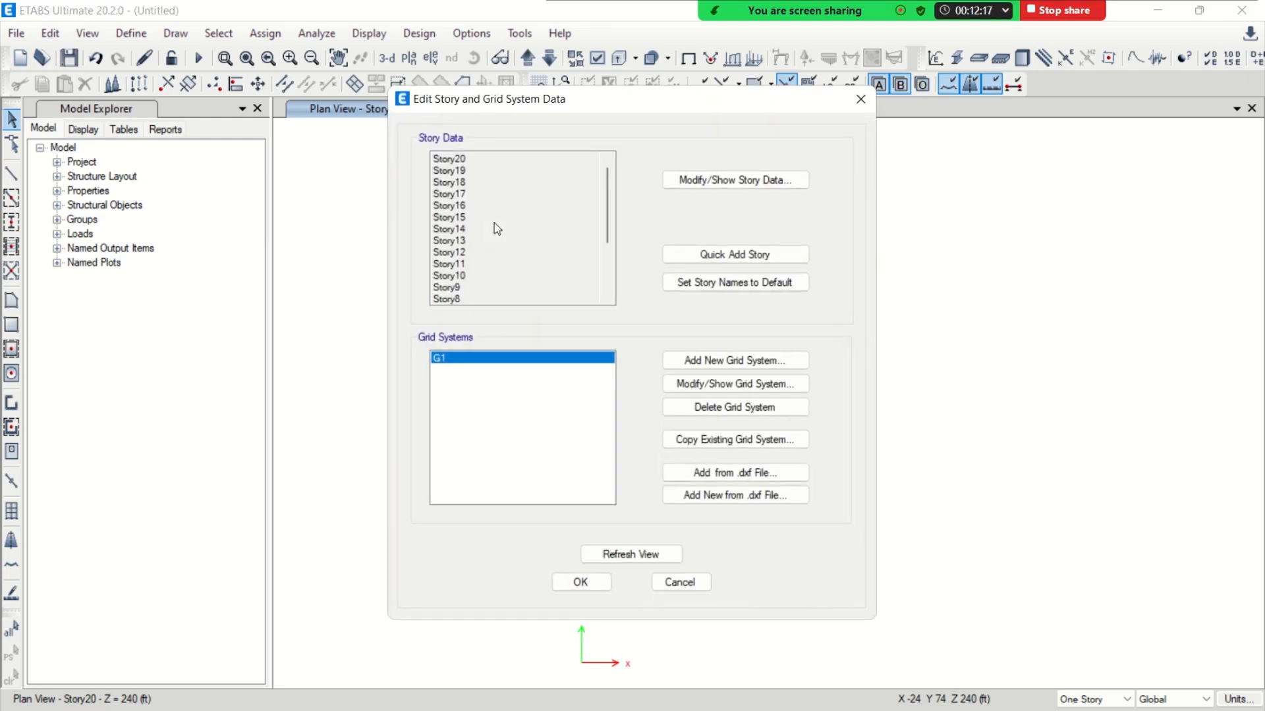
pyautogui.moveTo(609, 206); pyautogui.dragTo(604, 270)
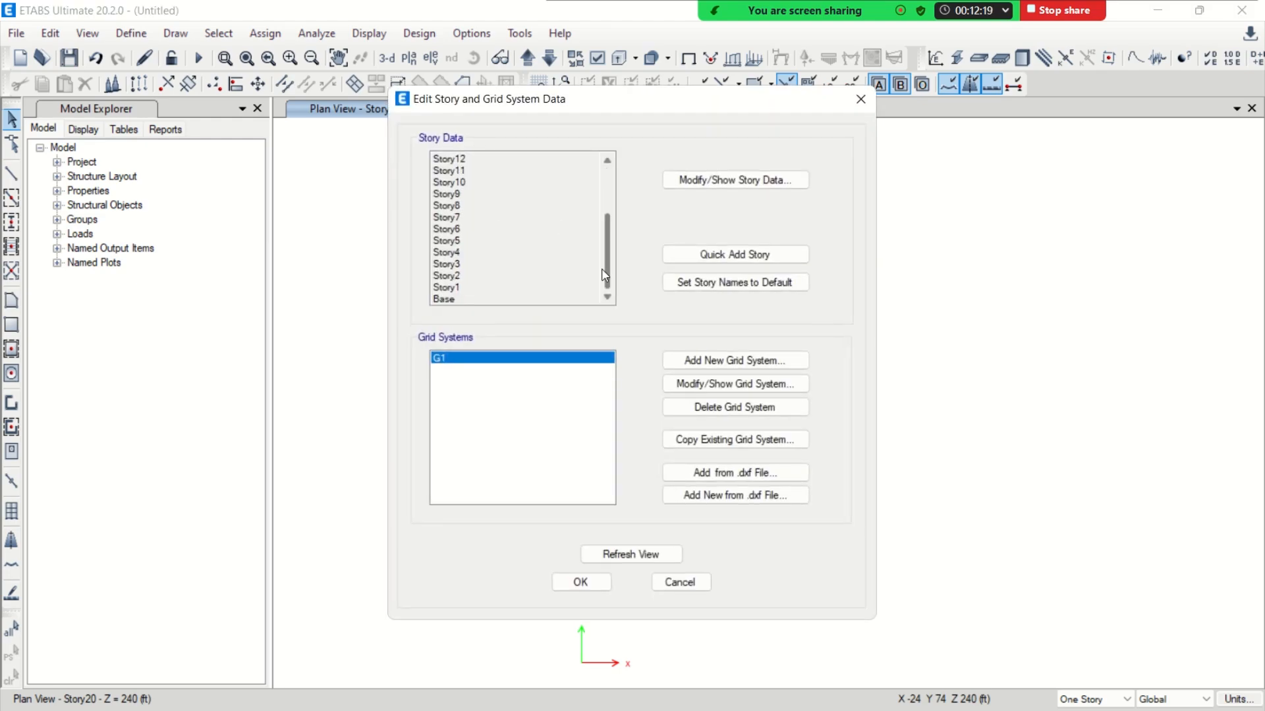
pyautogui.moveTo(605, 224); pyautogui.dragTo(610, 191)
pyautogui.moveTo(612, 184); pyautogui.dragTo(610, 260)
pyautogui.click(711, 185)
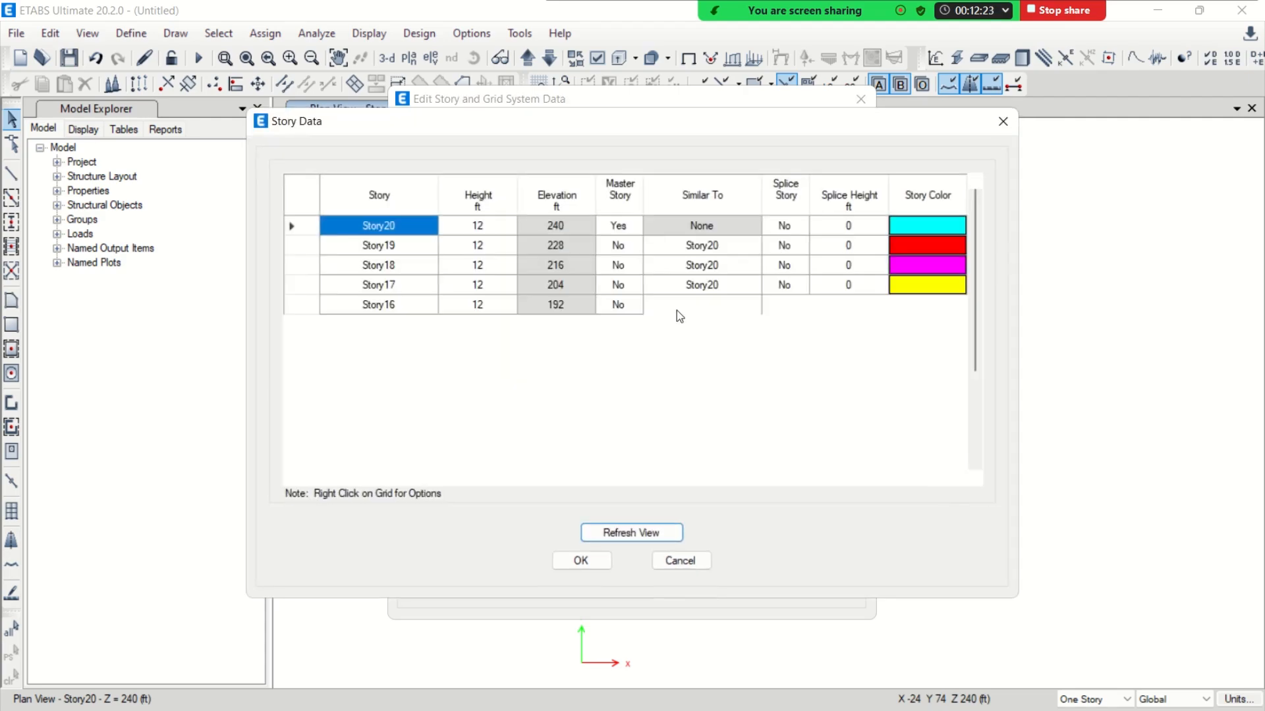
pyautogui.scroll(-3, 517, 334)
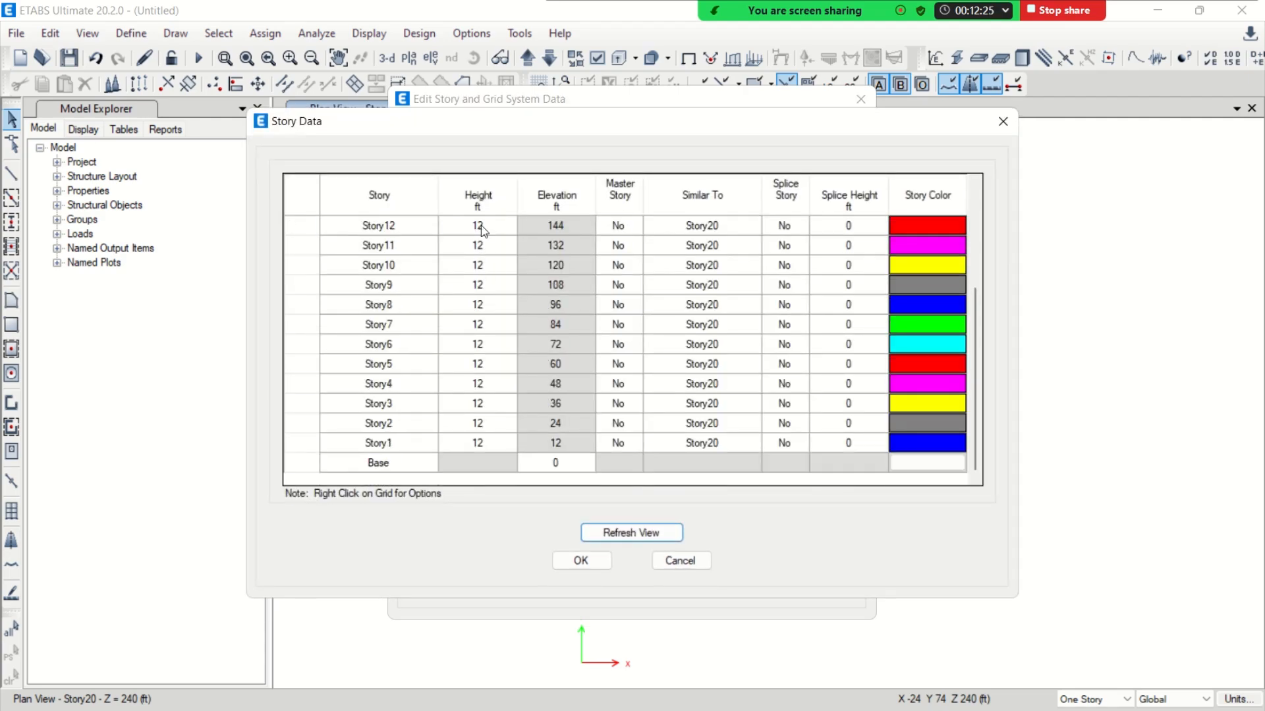
pyautogui.scroll(3, 483, 224)
pyautogui.scroll(-3, 488, 247)
# Set the height of Story5 to 10 ft
pyautogui.click(493, 369)
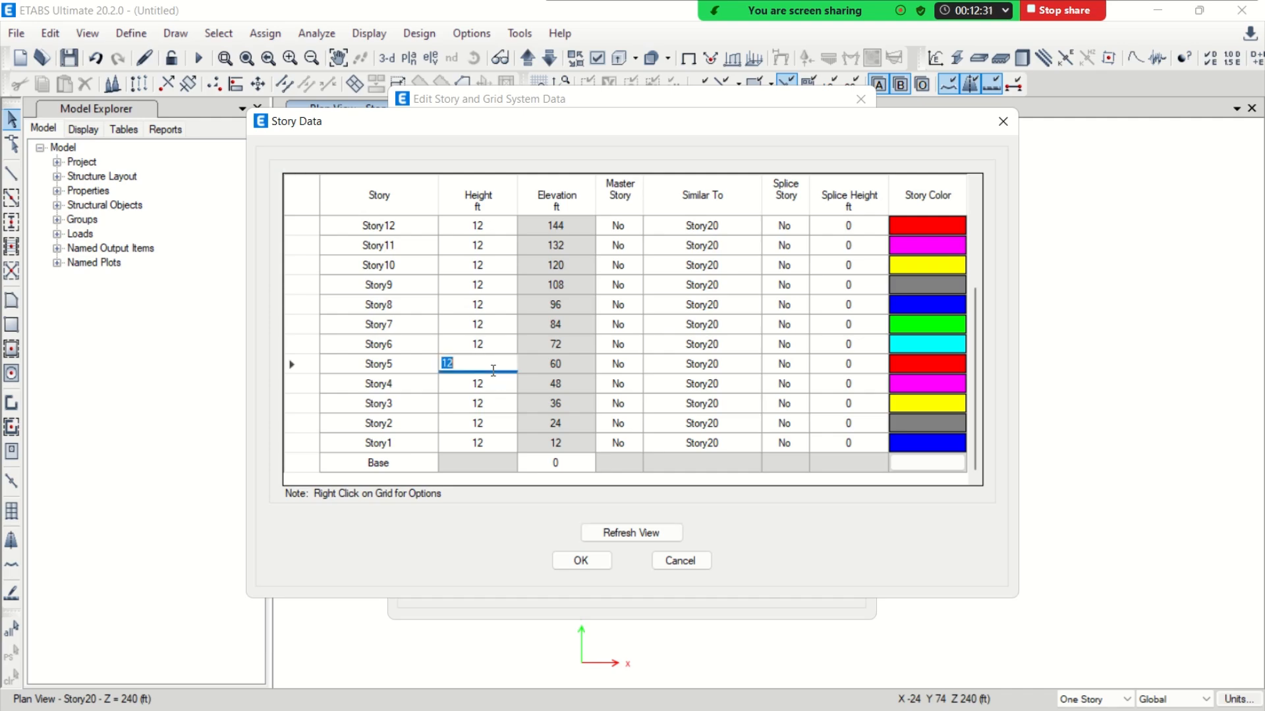
pyautogui.write('10')
pyautogui.press('Return')
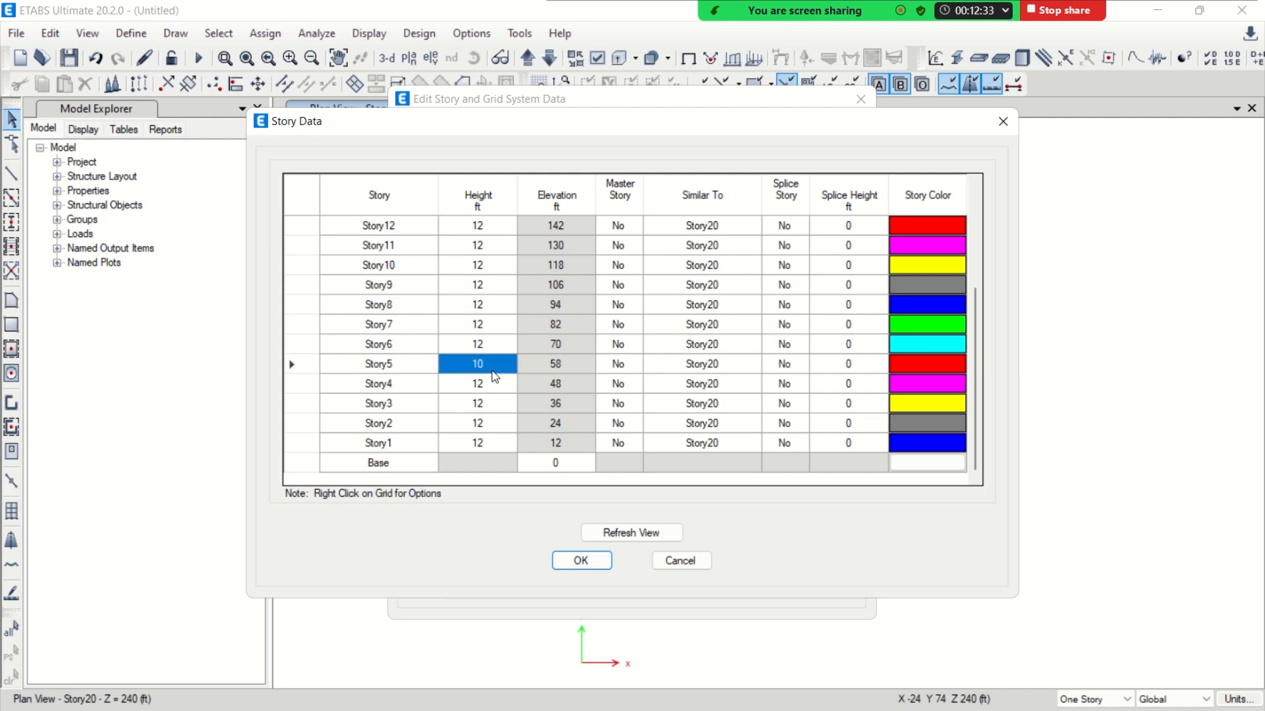
# Set the height of Story5 back to 12 ft and accept the story data and grid system settings
pyautogui.click(493, 369)
pyautogui.write('12')
pyautogui.press('Return')
pyautogui.click(575, 560)
pyautogui.click(581, 582)
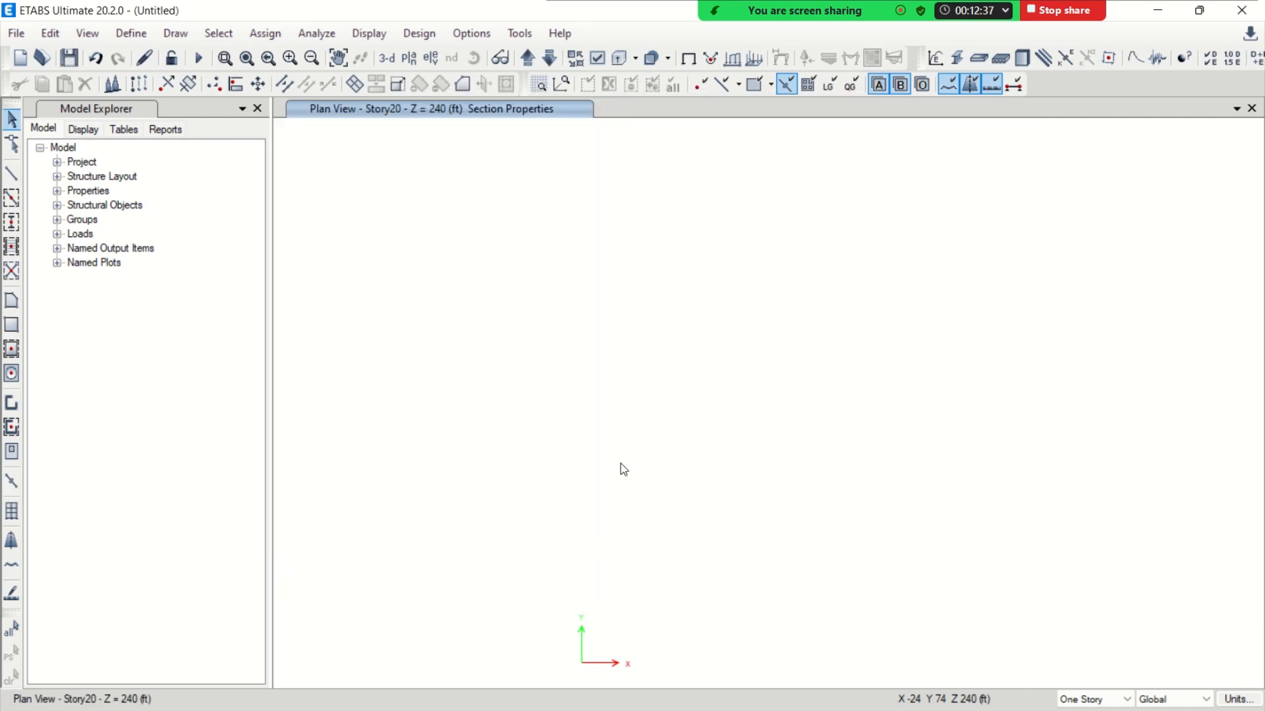
# Switch the plan view to Story1
pyautogui.click(410, 58)
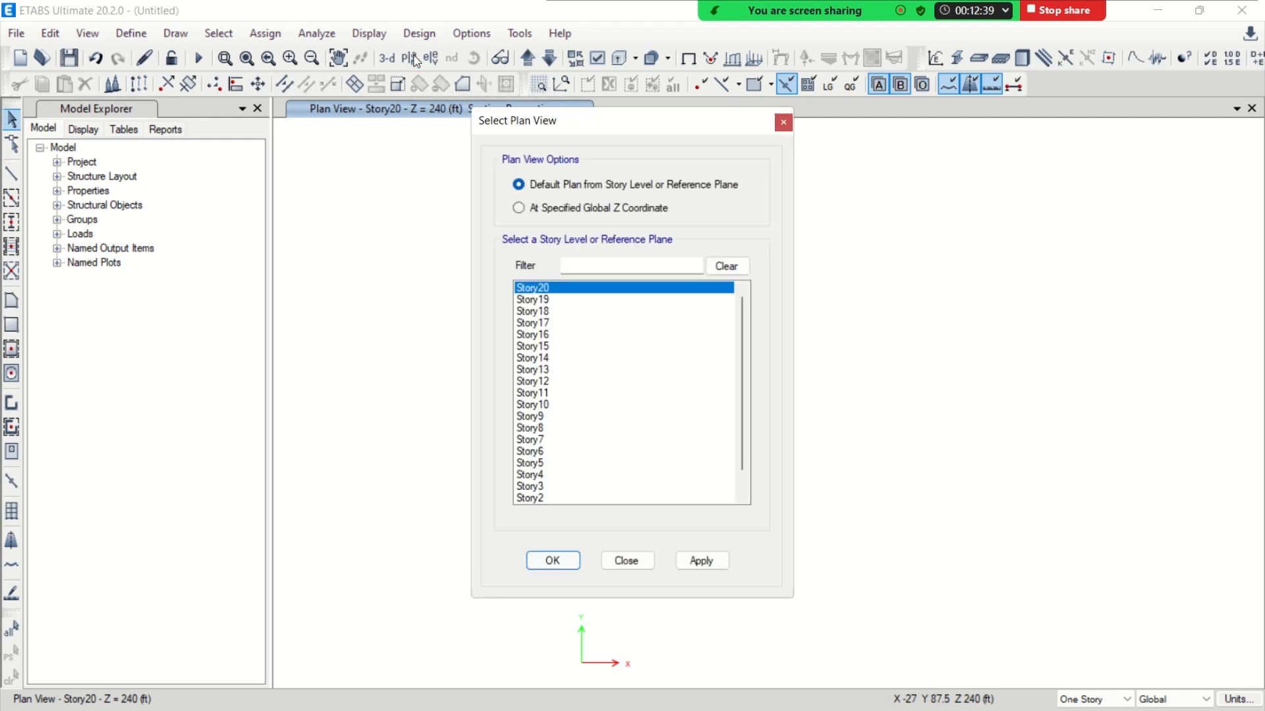
pyautogui.scroll(-2, 564, 424)
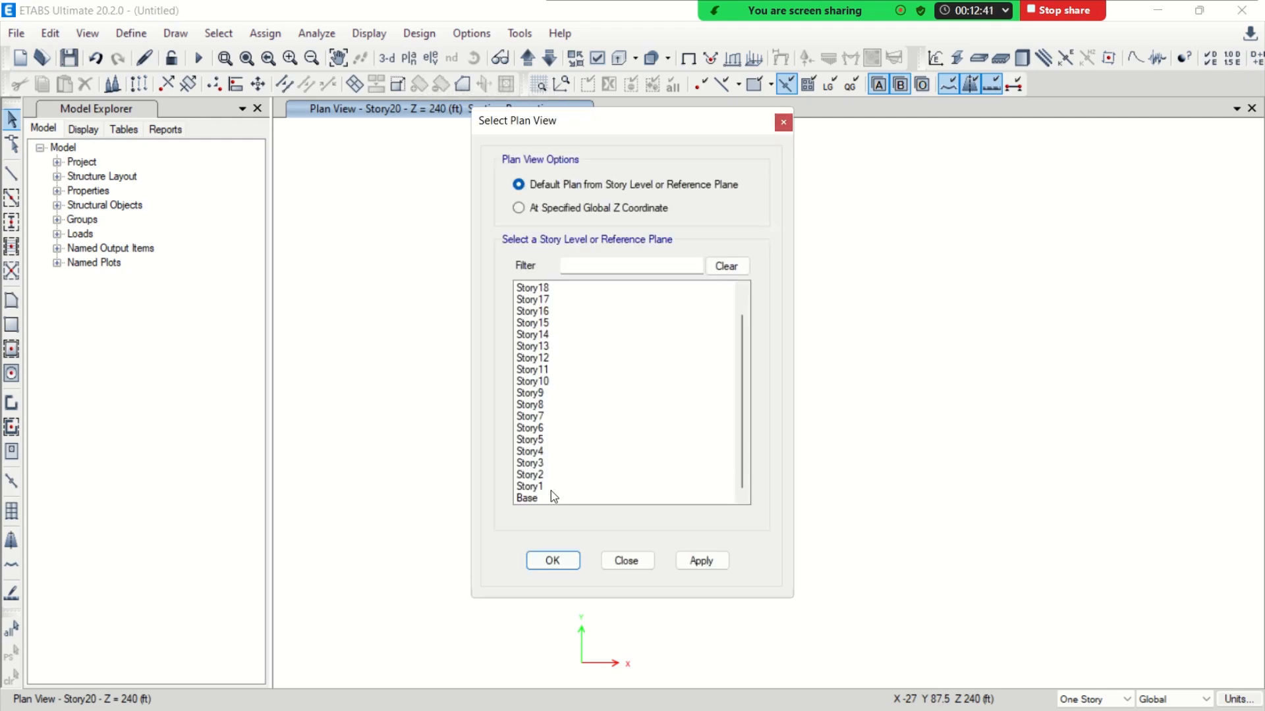
pyautogui.click(551, 488)
pyautogui.click(552, 561)
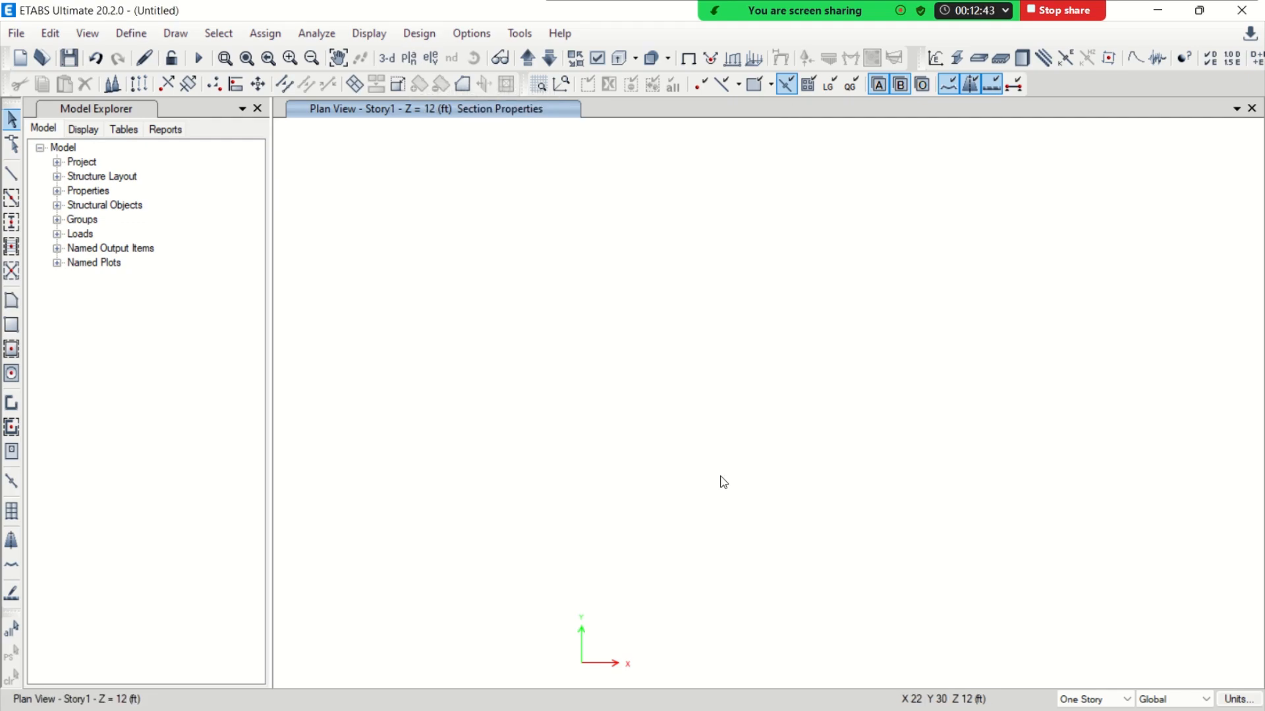
# Open BASEMENT PLAN from the DESIGN DATA folder as a DXF architectural plan for import
pyautogui.click(20, 35)
pyautogui.moveTo(109, 180)
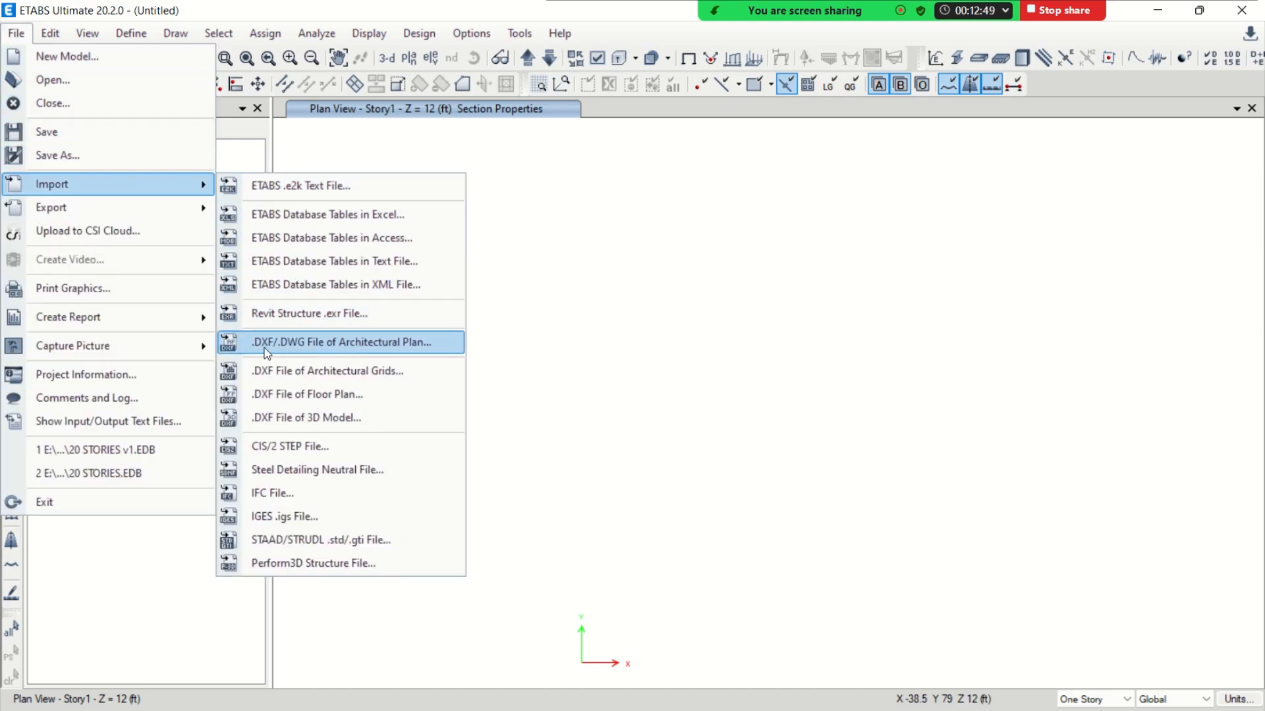
pyautogui.click(368, 342)
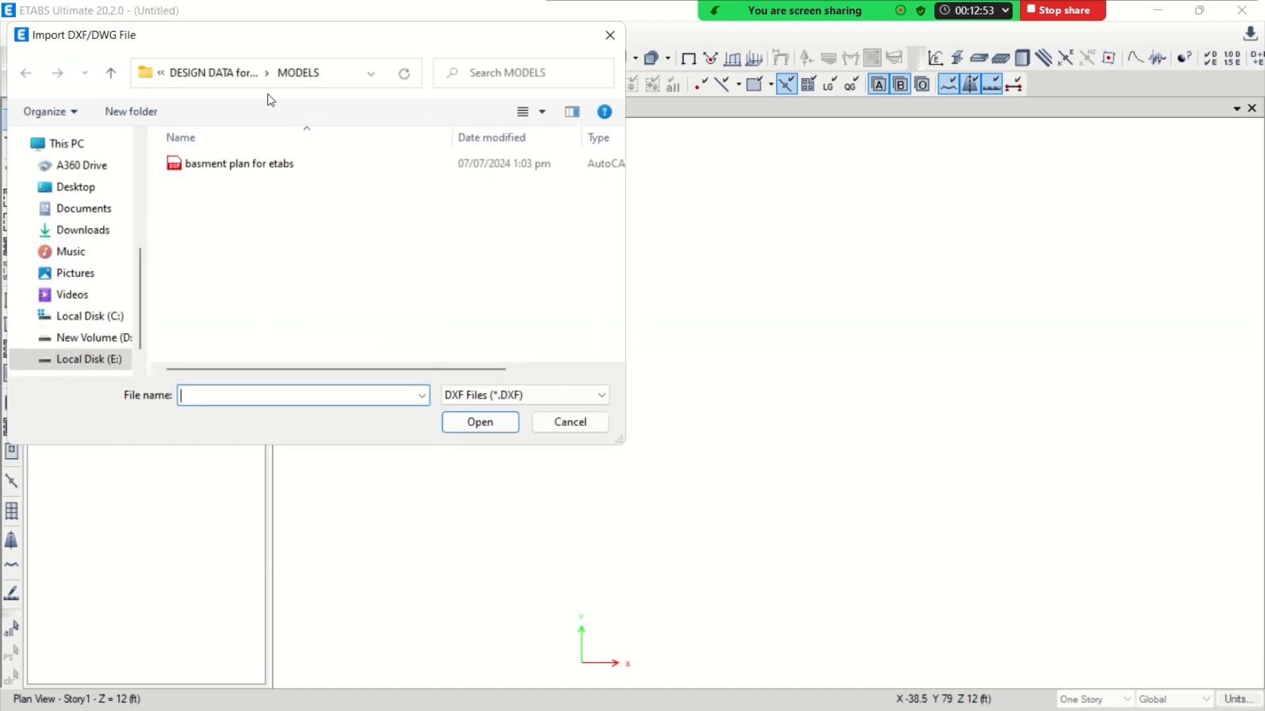
pyautogui.click(249, 85)
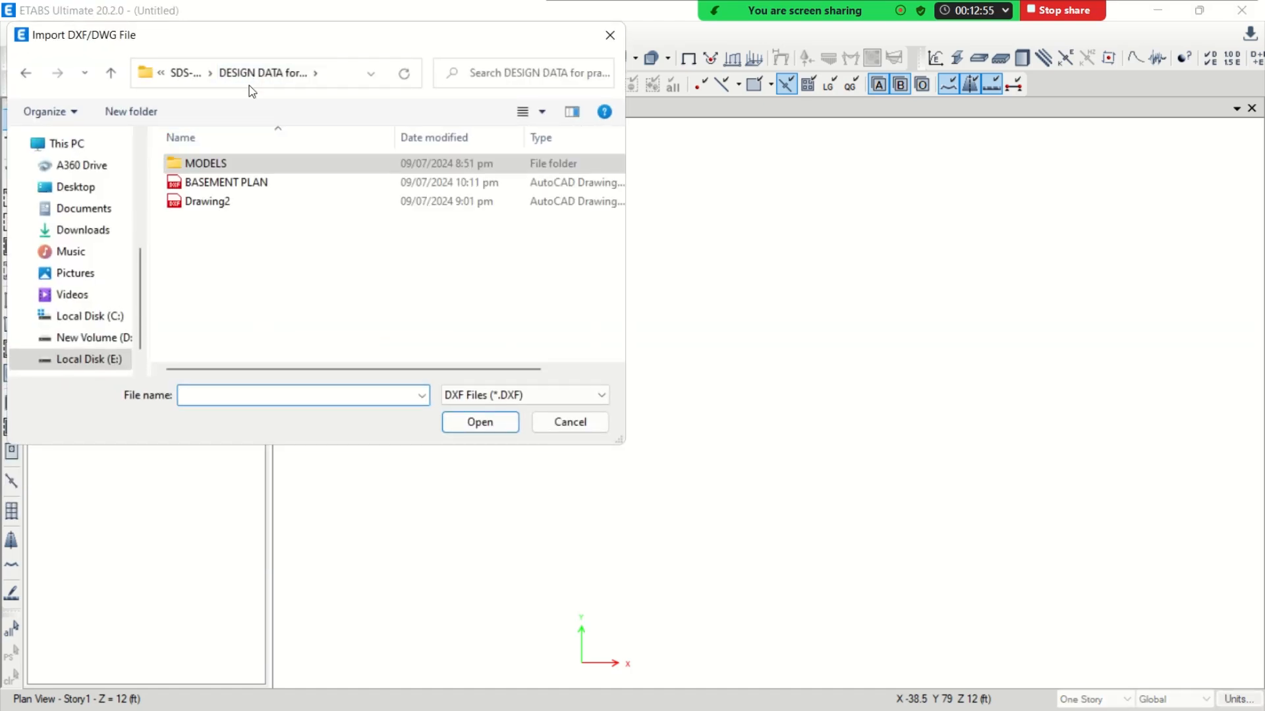
pyautogui.click(239, 187)
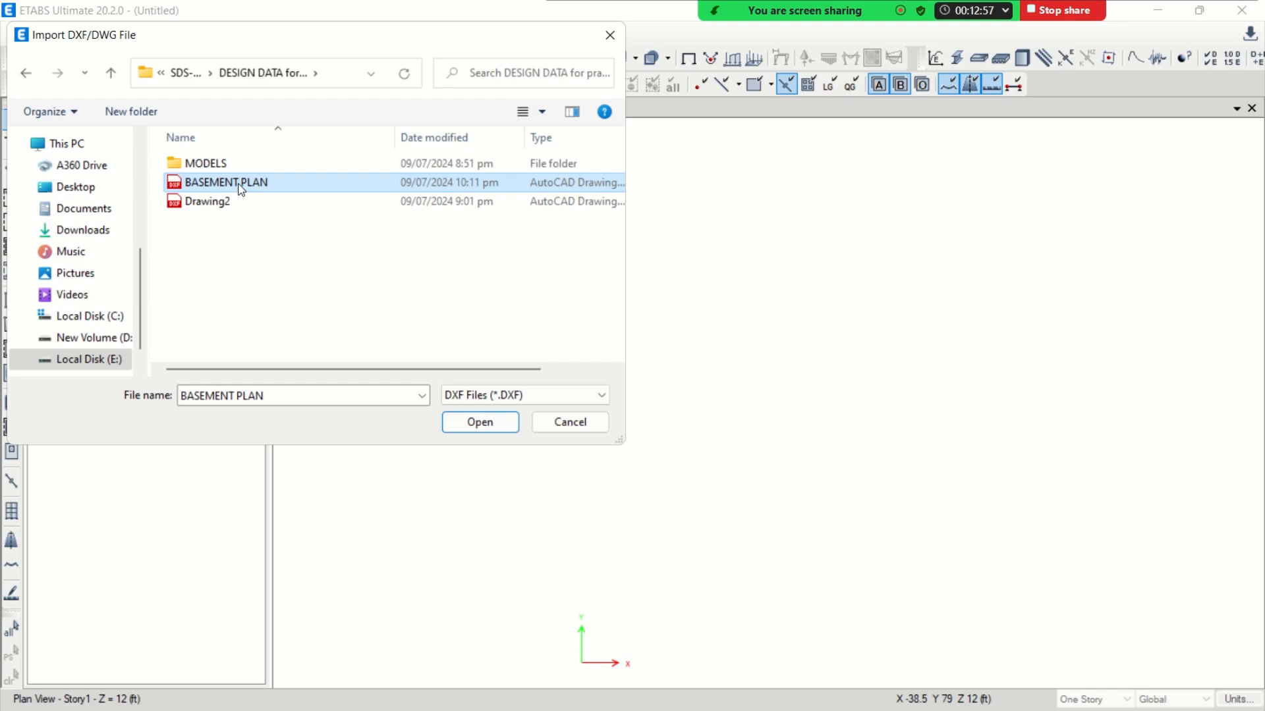
pyautogui.click(484, 425)
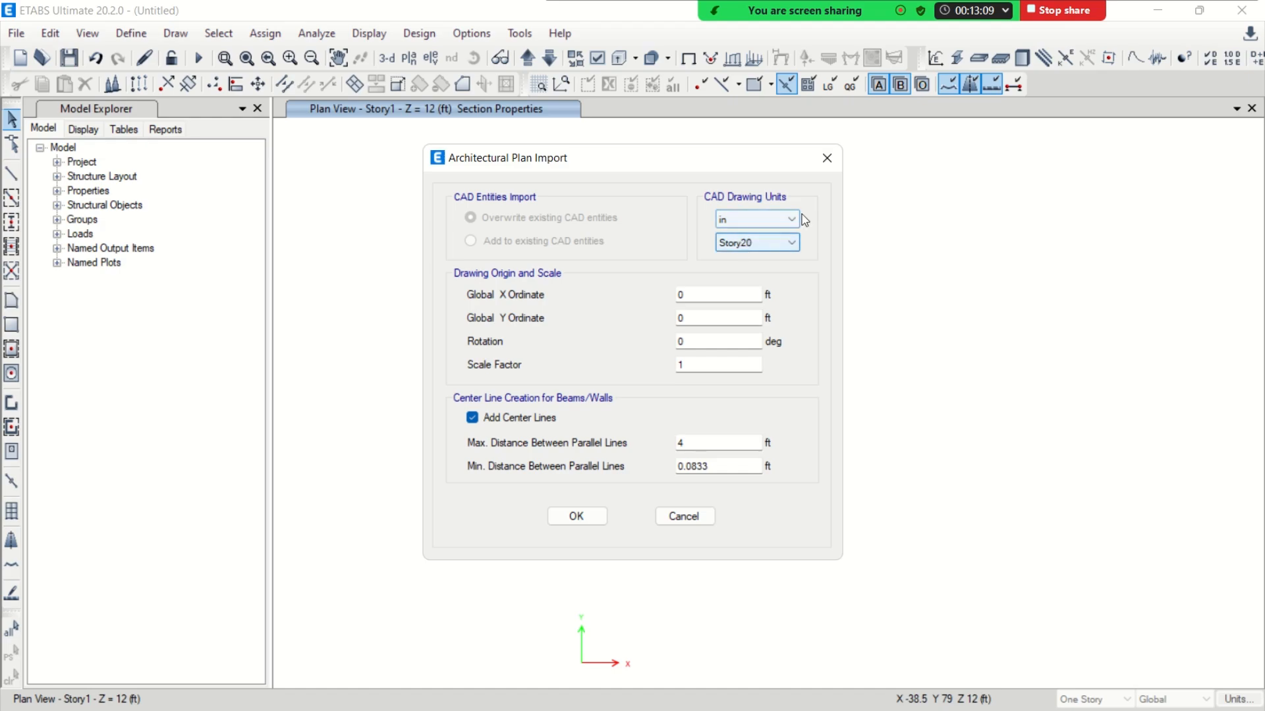
# Assign the architectural plan to Story1 and import it with inches as the drawing units
pyautogui.click(759, 245)
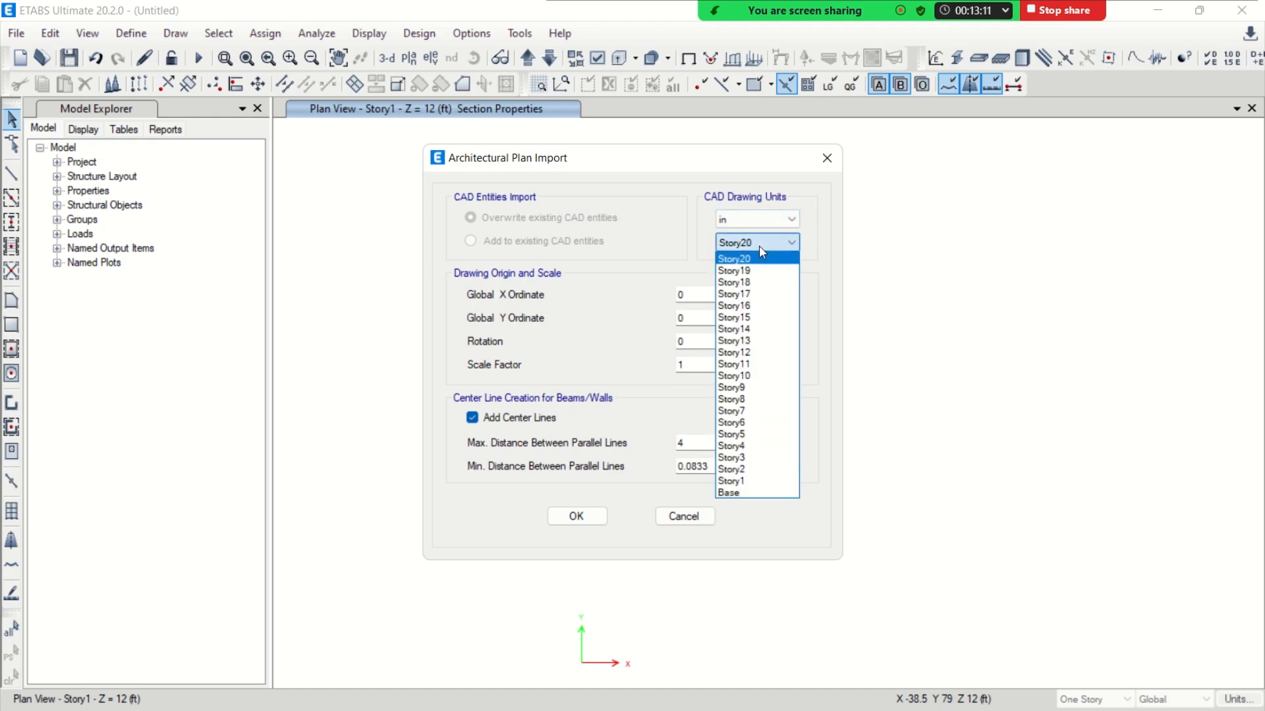
pyautogui.click(751, 482)
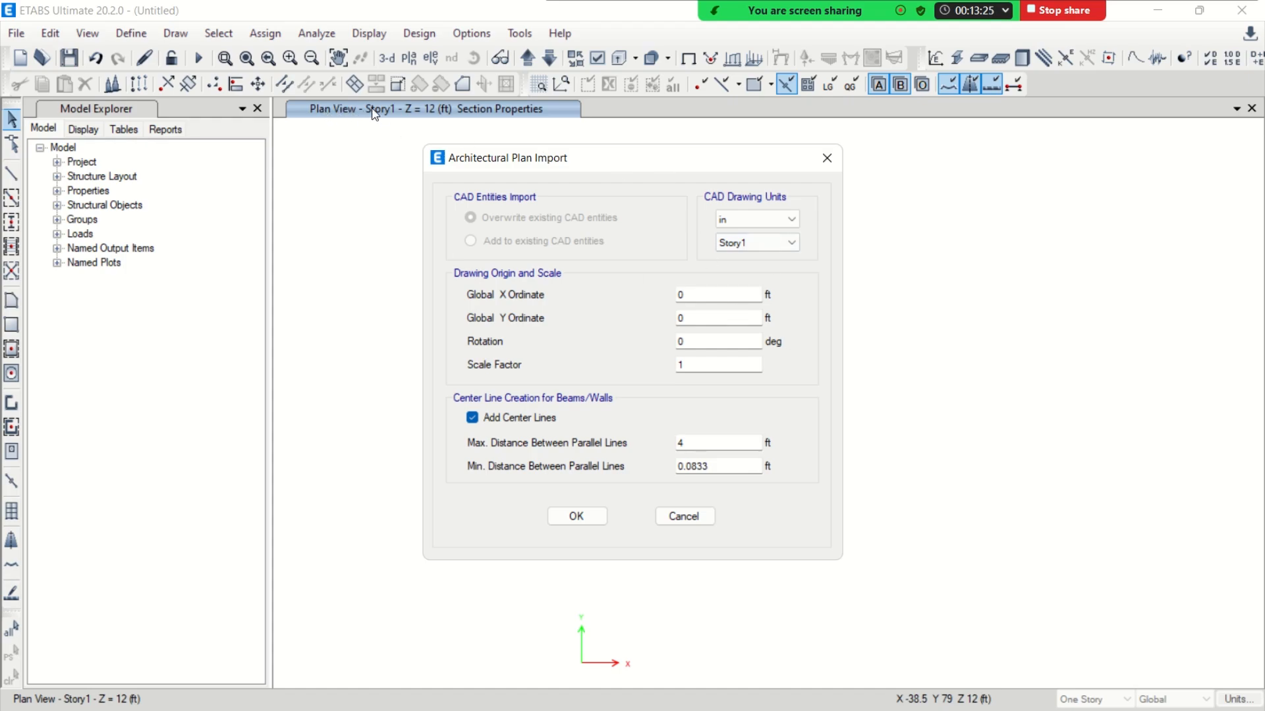
pyautogui.click(580, 519)
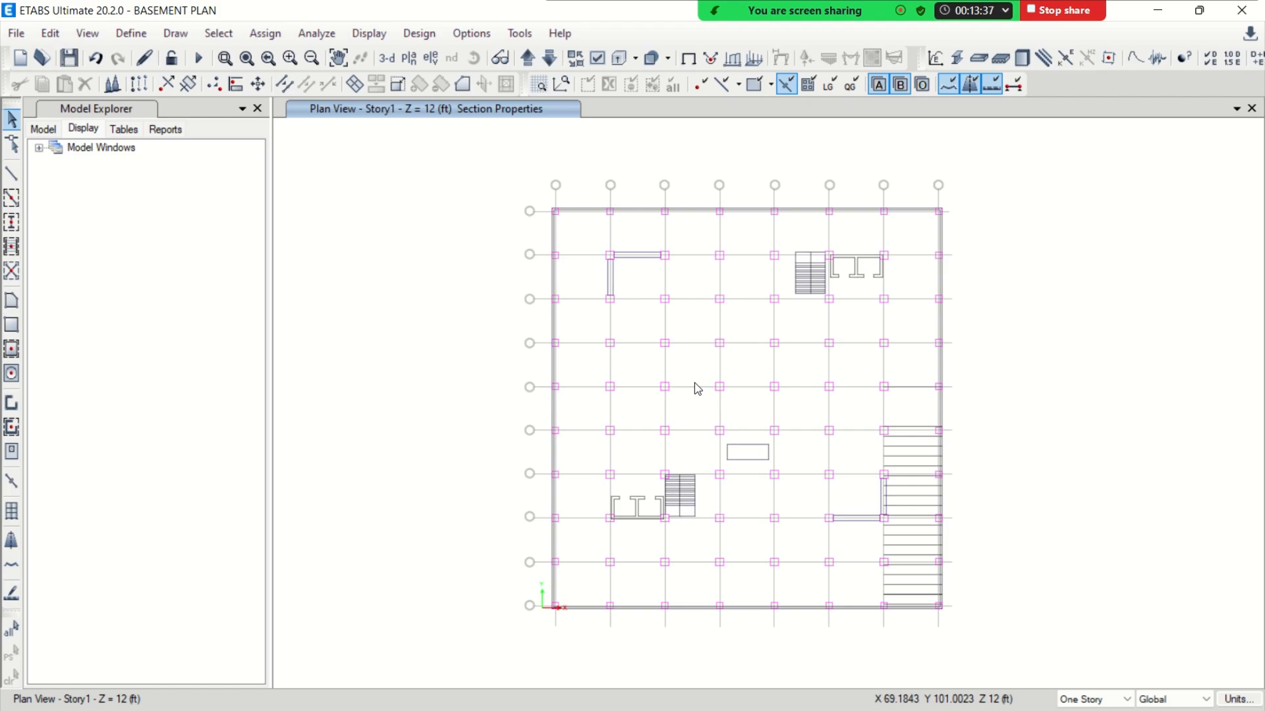
# Quick-draw a C30X30 column at an interior grid intersection inside a column outline of the imported plan
pyautogui.click(12, 225)
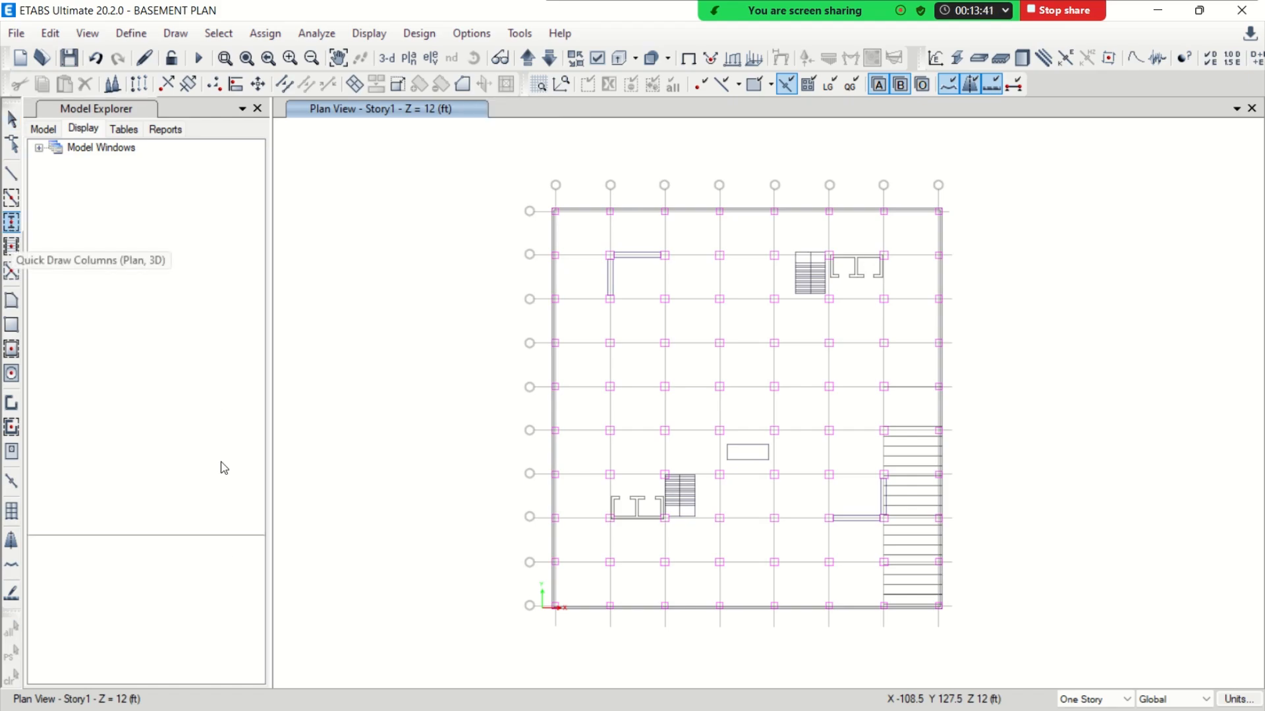
pyautogui.click(257, 574)
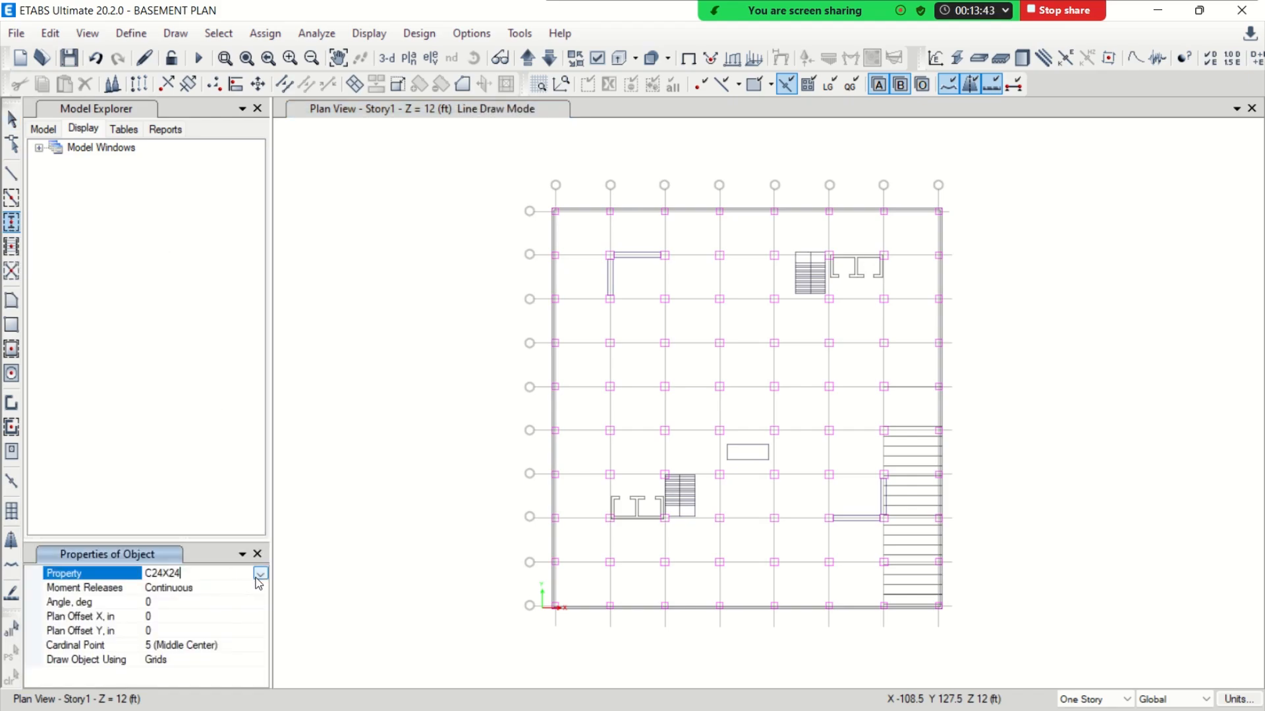
pyautogui.click(260, 573)
pyautogui.scroll(-1, 239, 622)
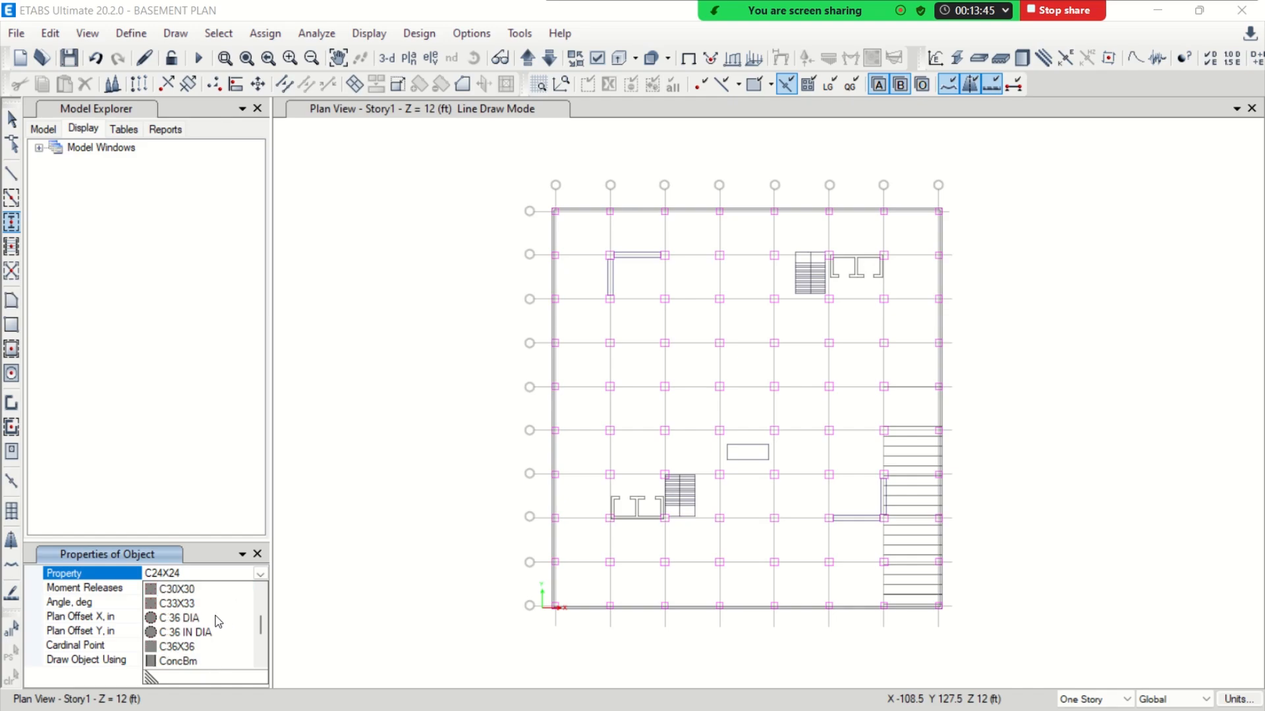
pyautogui.click(187, 590)
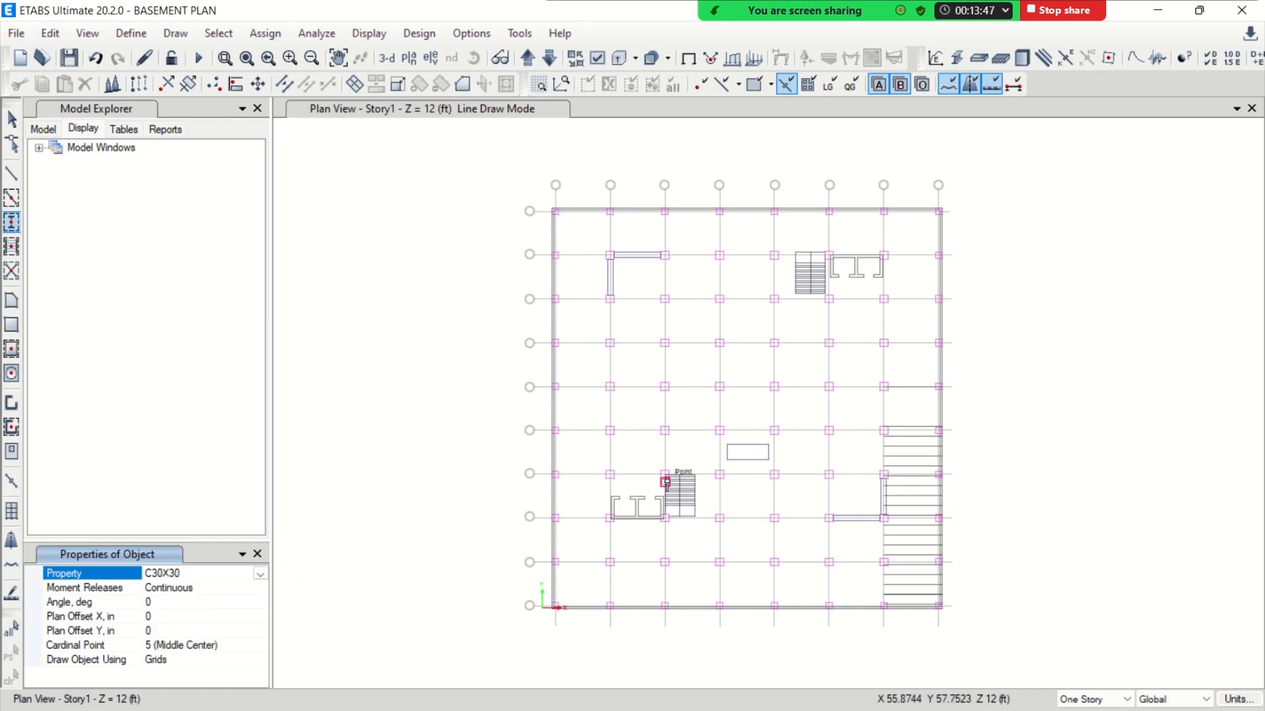
pyautogui.scroll(5, 670, 390)
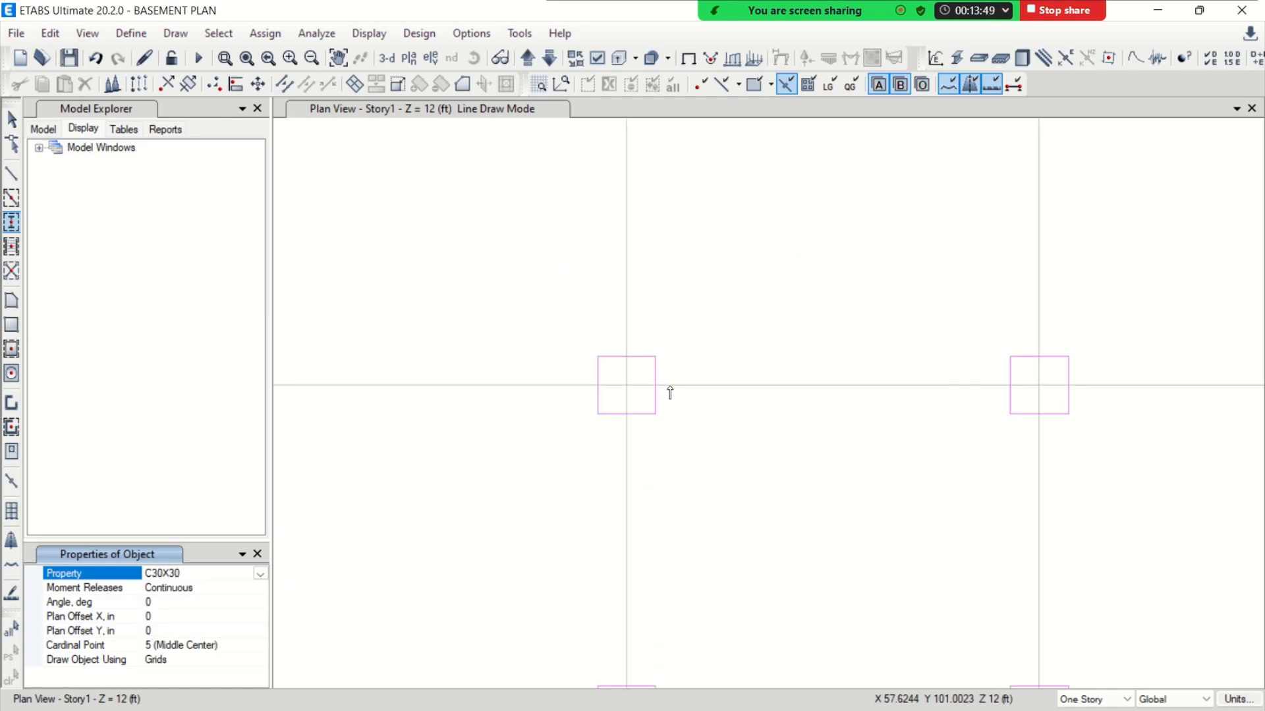
pyautogui.click(627, 393)
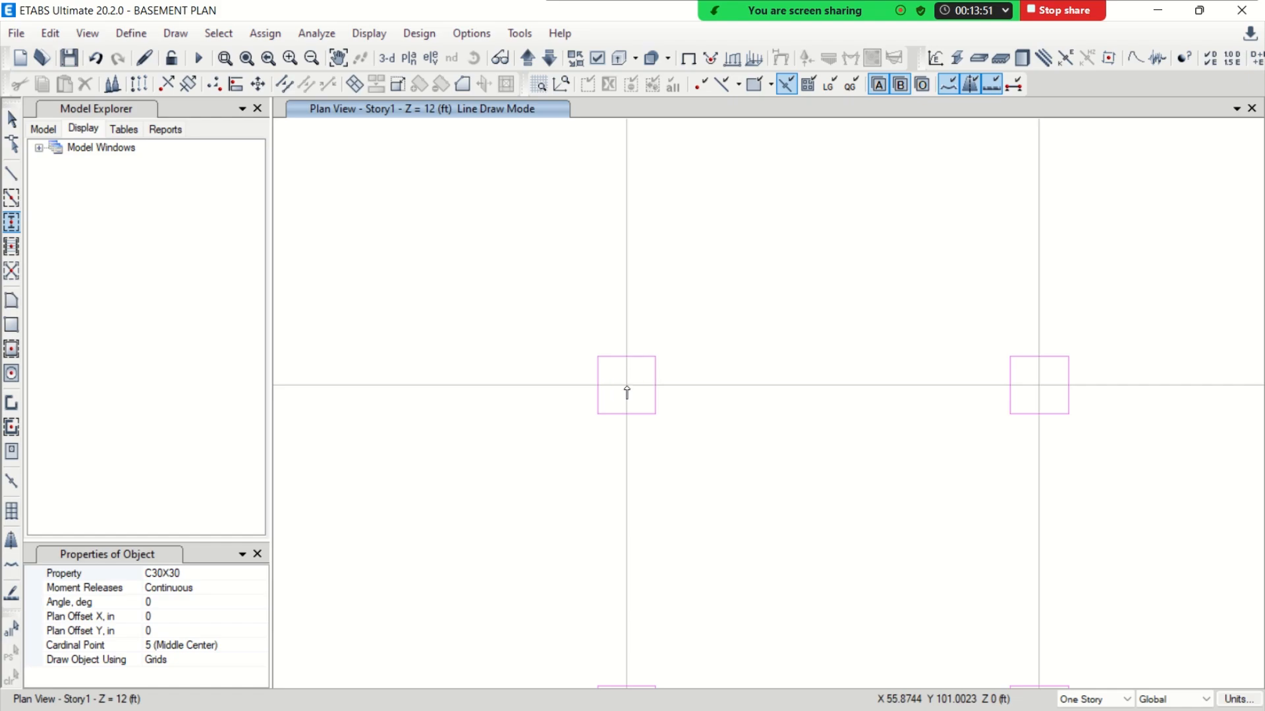
pyautogui.click(627, 390)
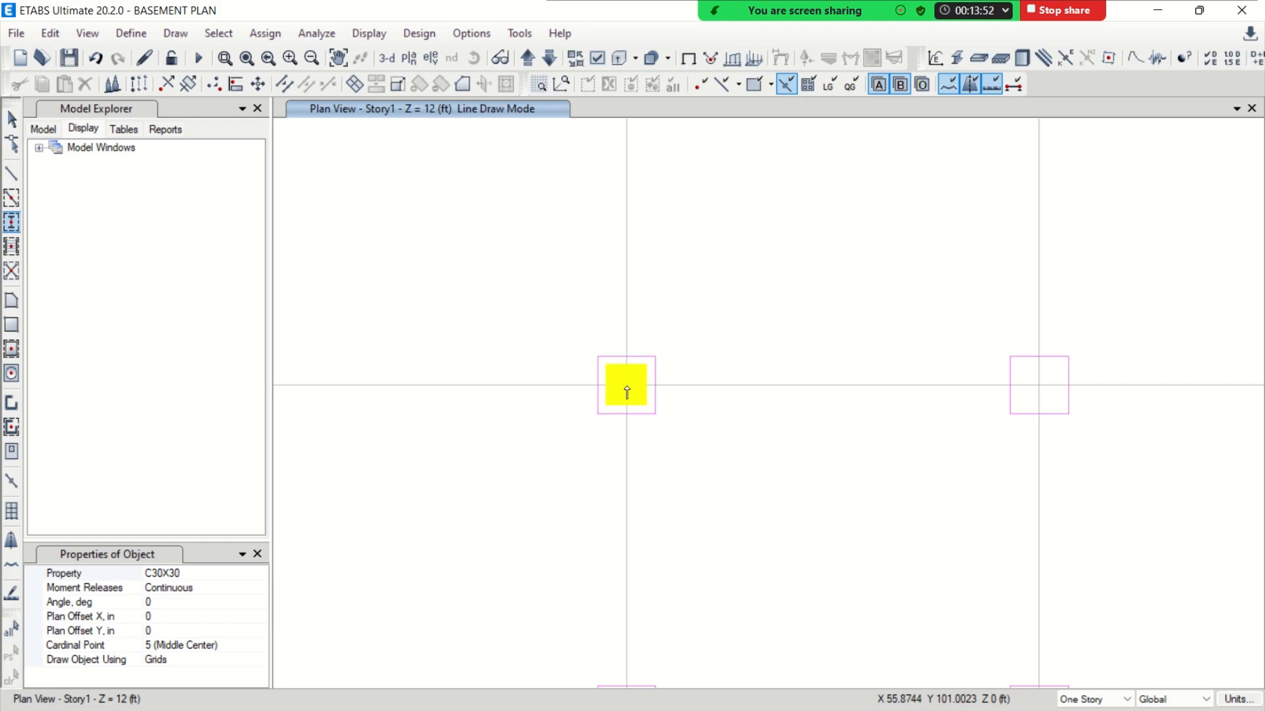
# Set the view options so the plan is coloured by Objects
pyautogui.click(598, 58)
pyautogui.click(628, 114)
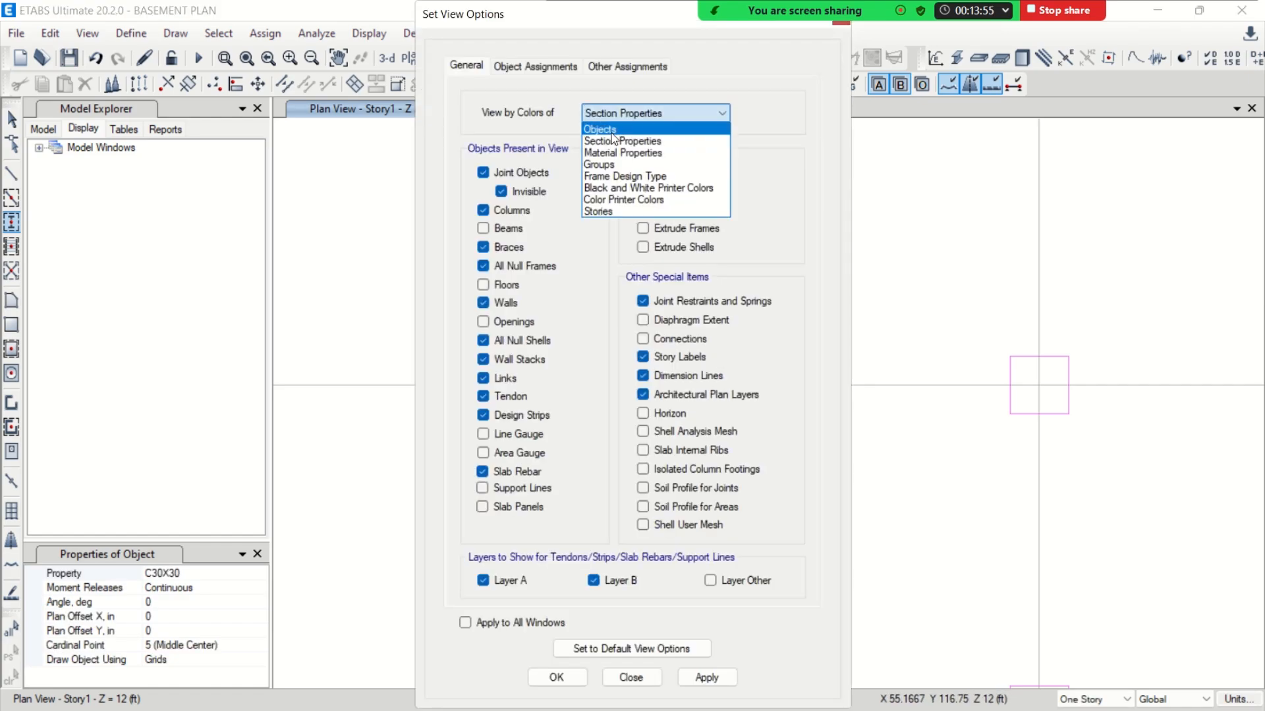
pyautogui.click(616, 127)
pyautogui.click(567, 673)
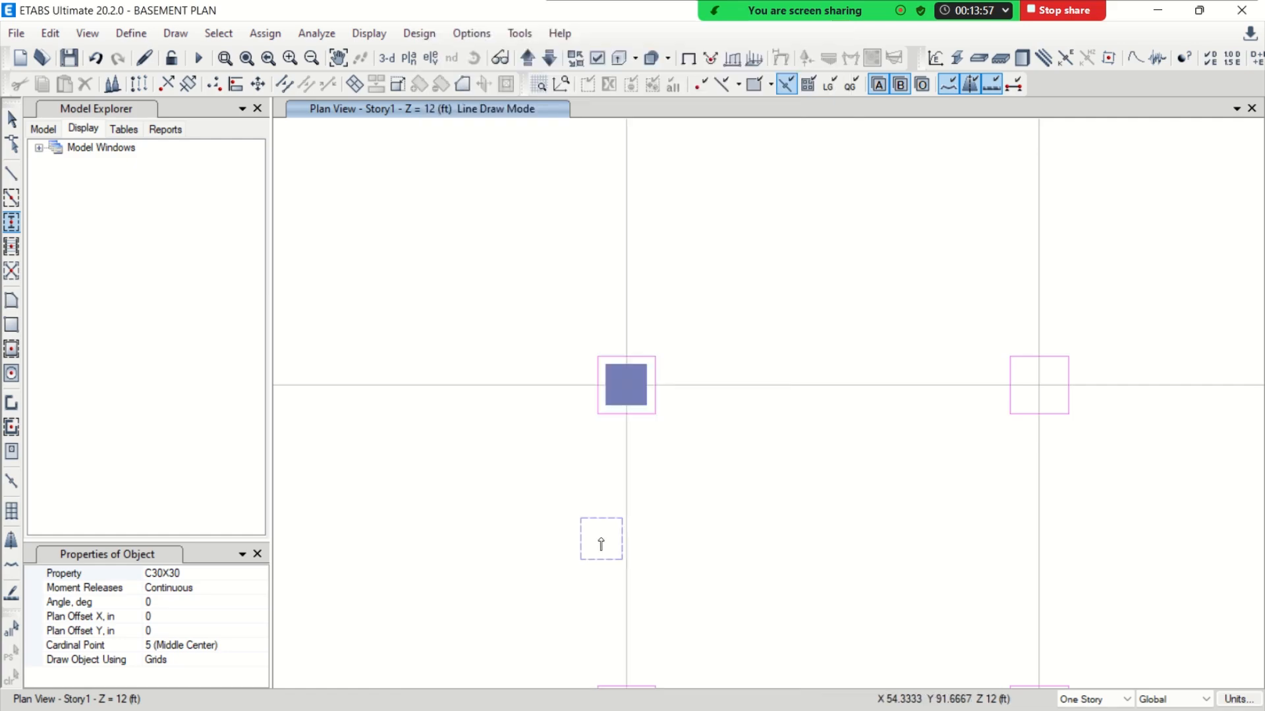
# Place three more C30X30 columns at neighbouring interior grid intersections and end column drawing
pyautogui.click(1037, 389)
pyautogui.scroll(-3, 687, 396)
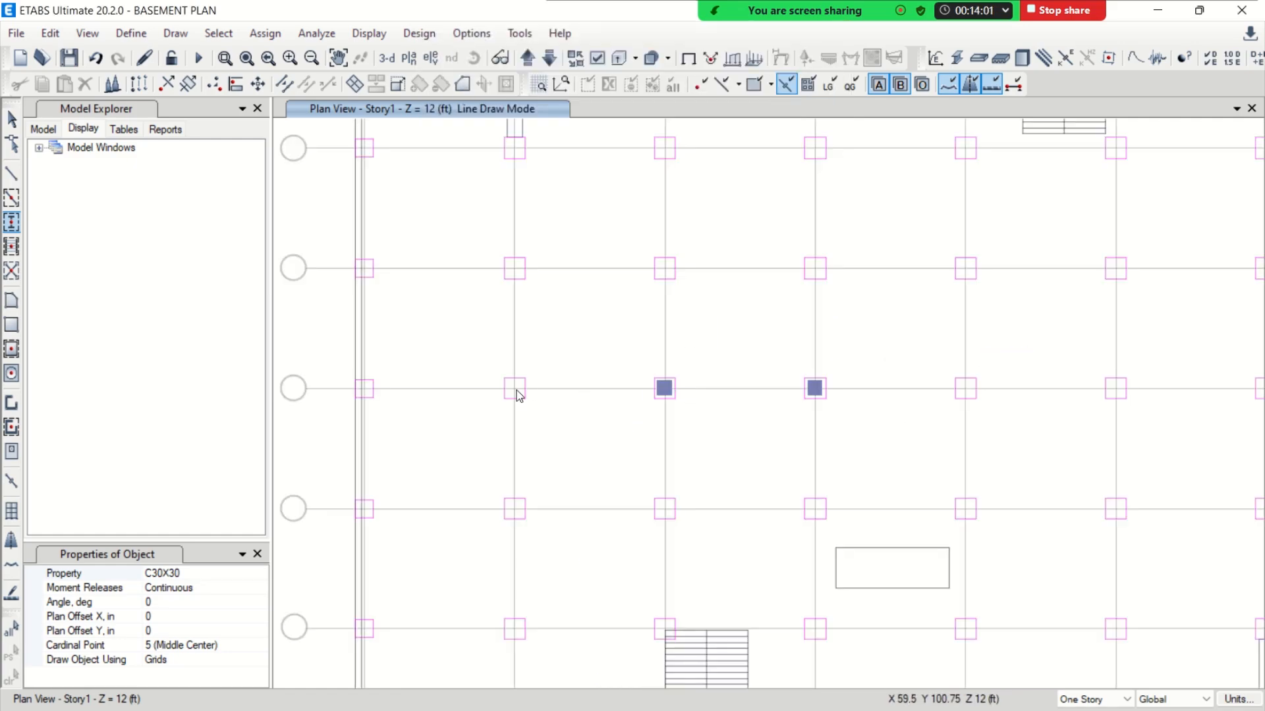
pyautogui.click(515, 387)
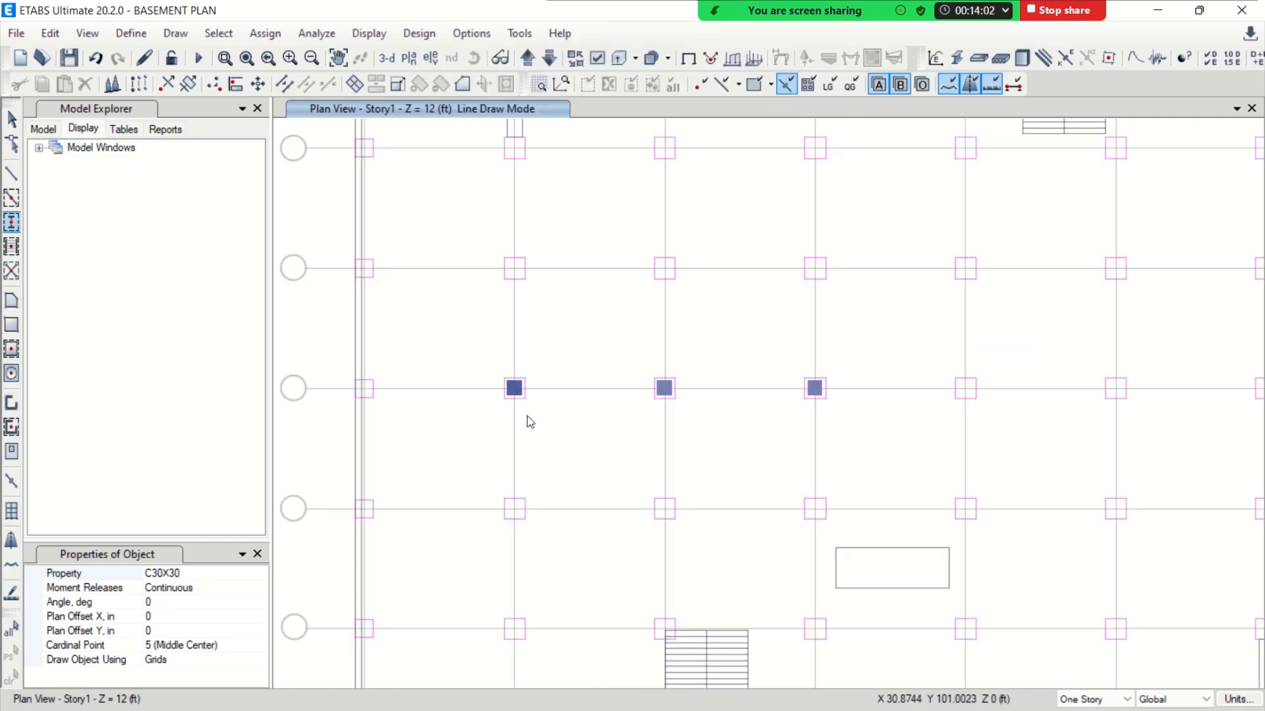
pyautogui.click(514, 509)
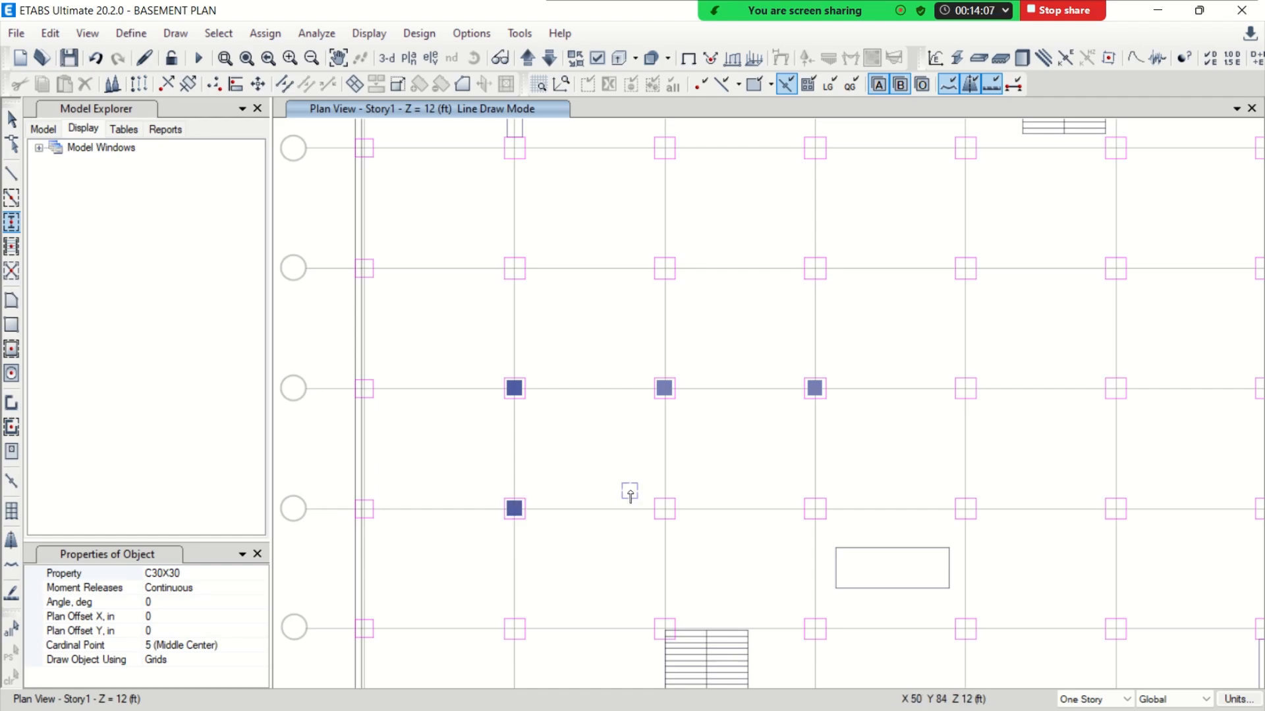
pyautogui.press('Escape')
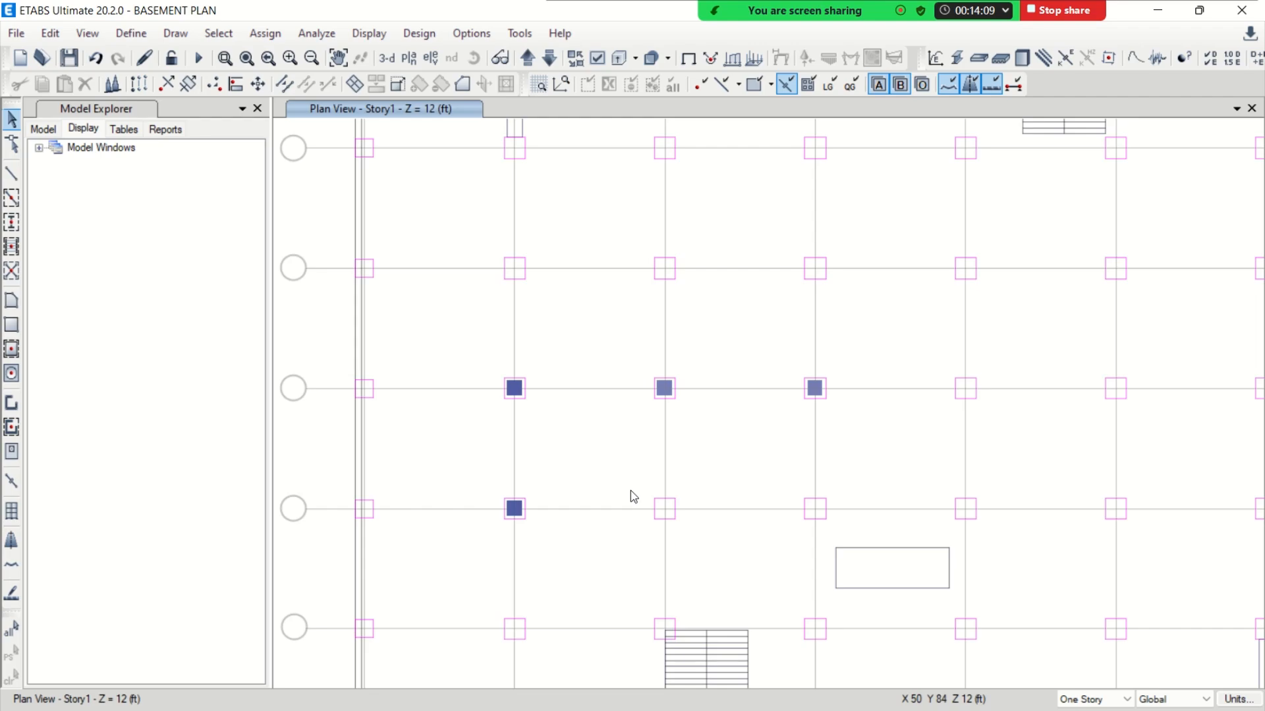
# Select the four placed C30X30 columns and delete them from the plan
pyautogui.scroll(-3, 649, 389)
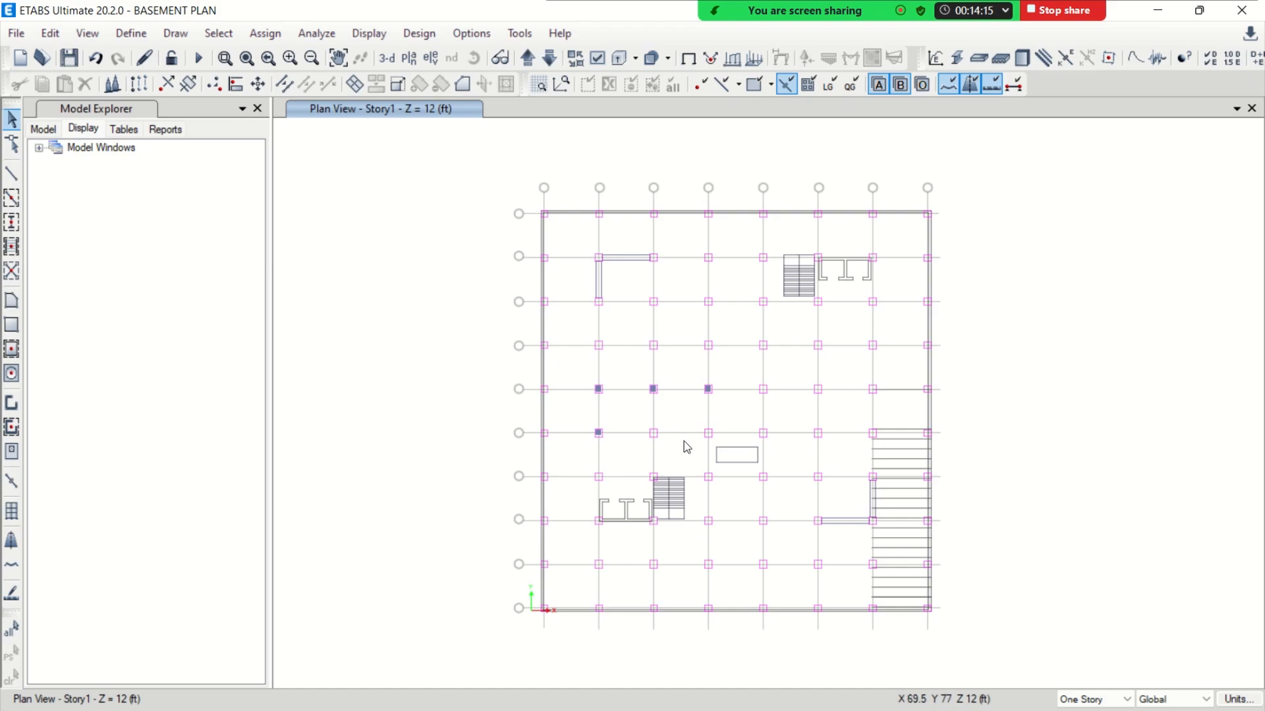
pyautogui.moveTo(576, 371); pyautogui.dragTo(724, 459)
pyautogui.hotkey('ctrl', 'q')
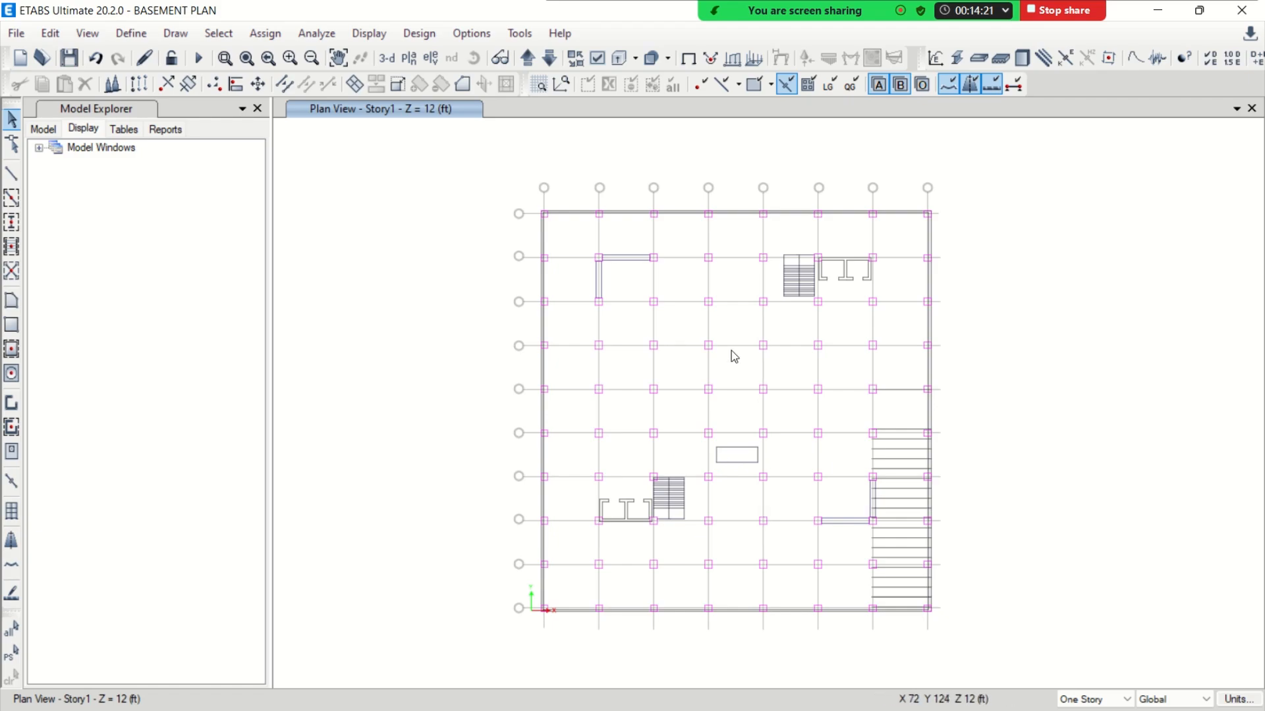
# Switch to AutoCAD and add an aligned dimension to the width of the interior column on grid 05 beside the PARKING label
pyautogui.click(1158, 10)
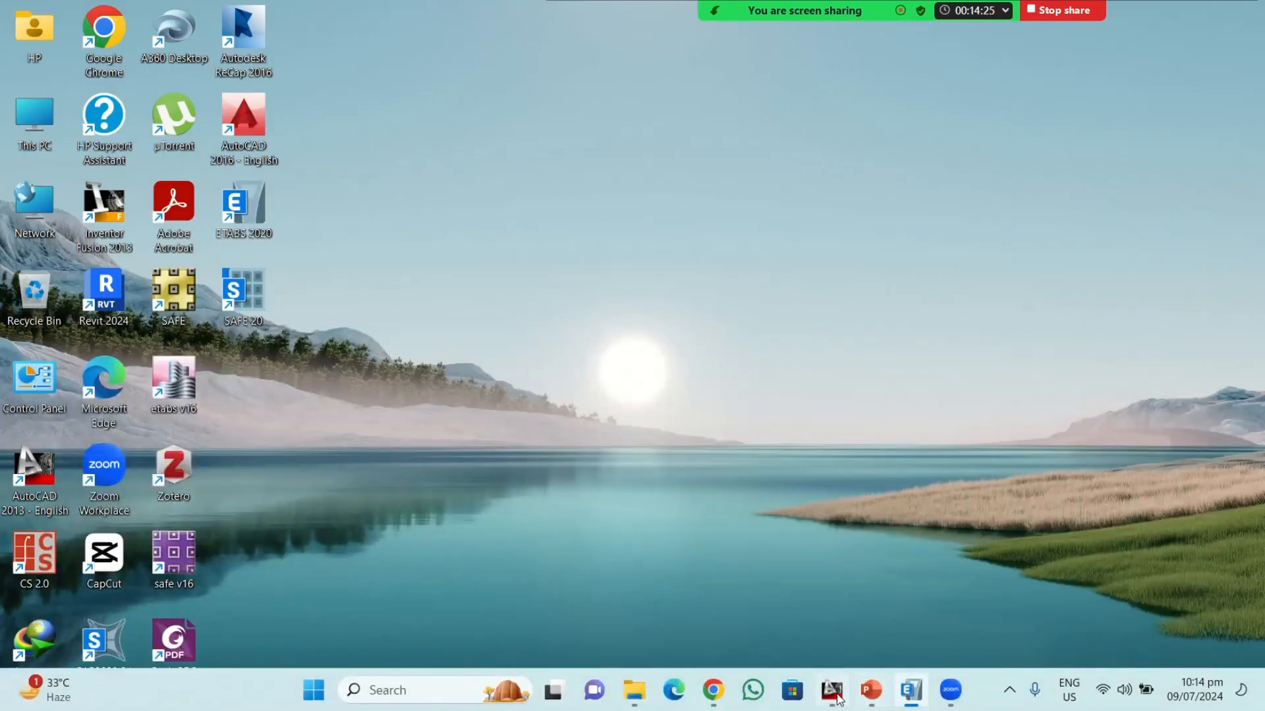
pyautogui.click(832, 695)
pyautogui.scroll(6, 517, 374)
pyautogui.write('dal')
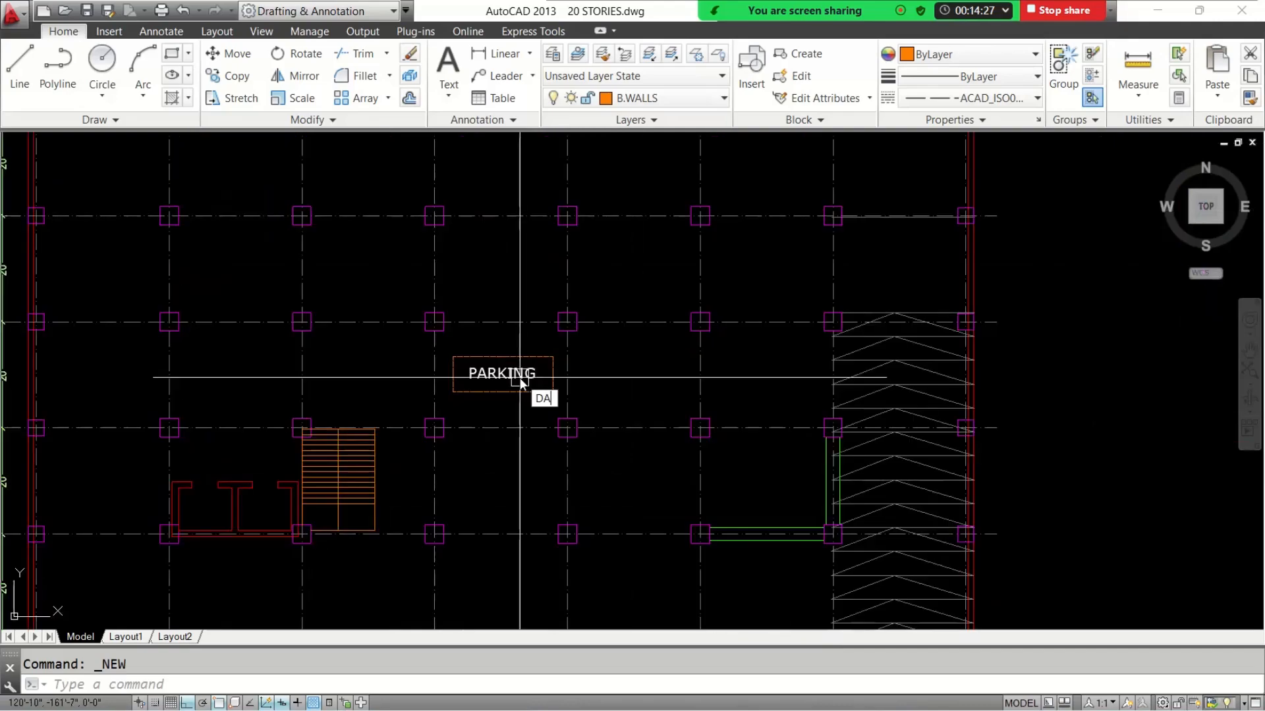
pyautogui.press('Return')
pyautogui.press('Escape')
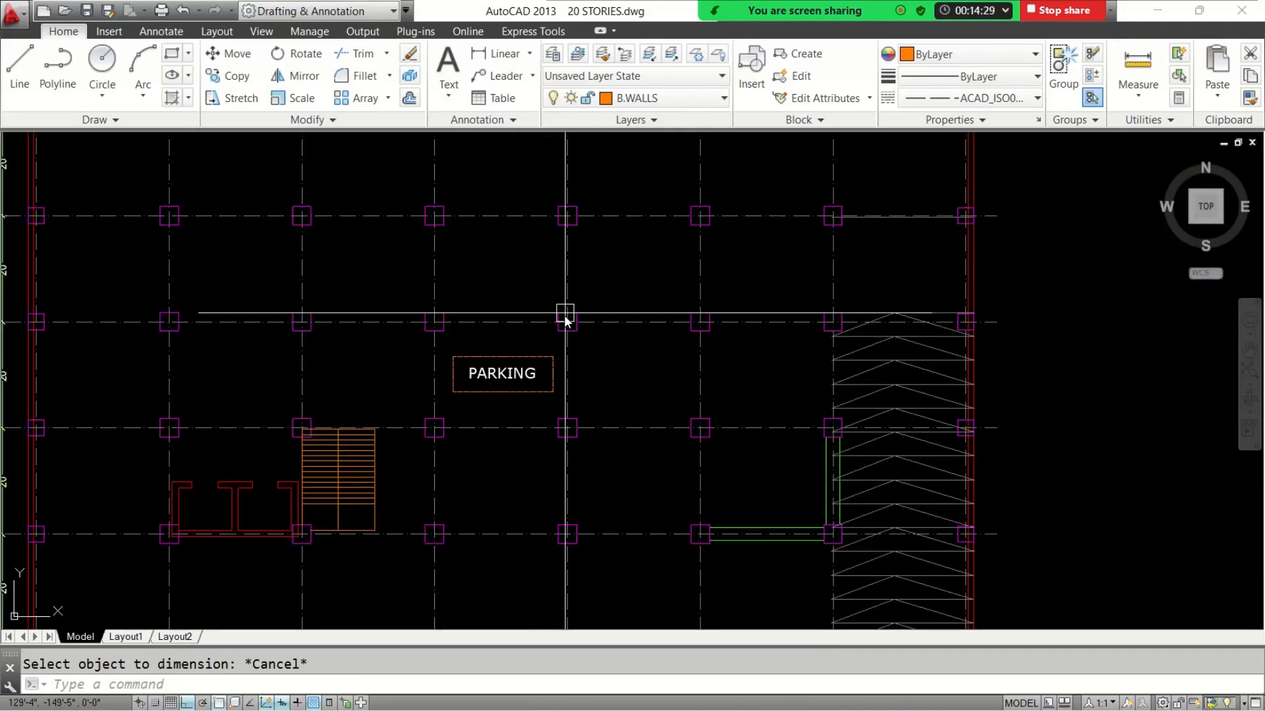
pyautogui.press('Return')
pyautogui.scroll(4, 565, 321)
pyautogui.click(558, 312)
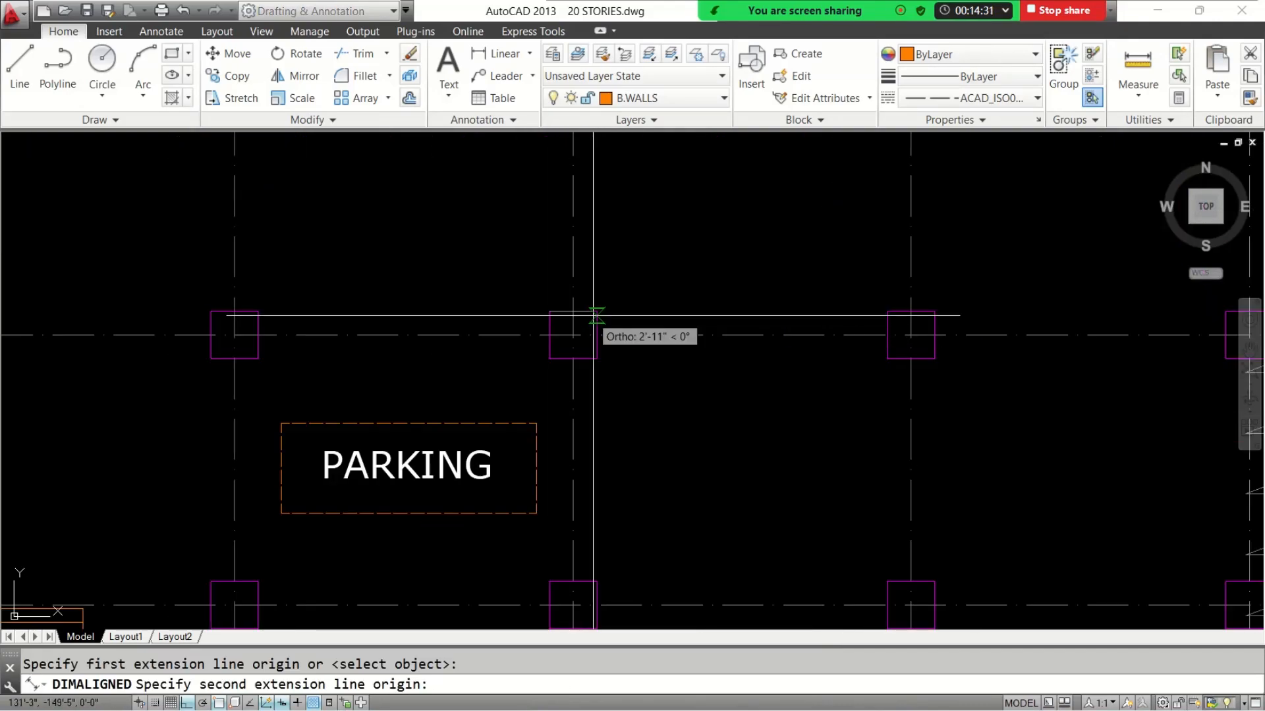
pyautogui.click(576, 312)
pyautogui.scroll(2, 591, 305)
pyautogui.click(585, 294)
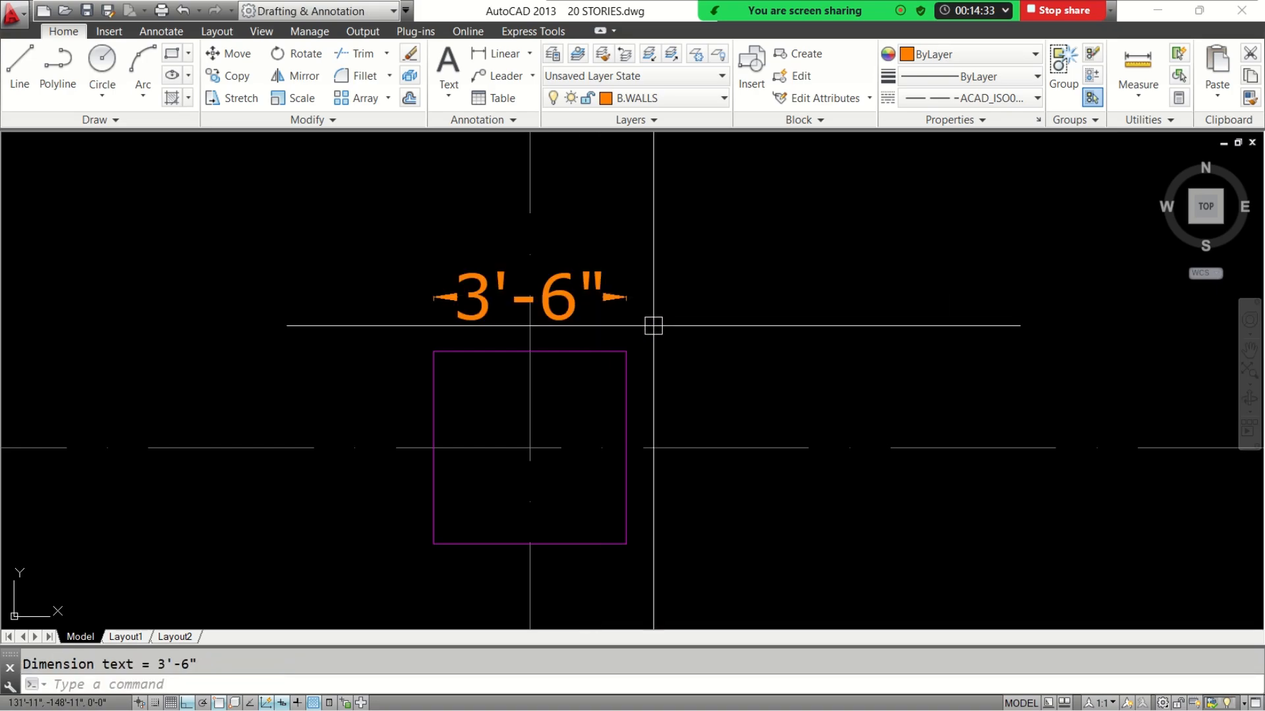
# Add an aligned dimension to the vertical side of the same interior column
pyautogui.scroll(-5, 652, 333)
pyautogui.scroll(1, 688, 338)
pyautogui.scroll(8, 688, 338)
pyautogui.press('Return')
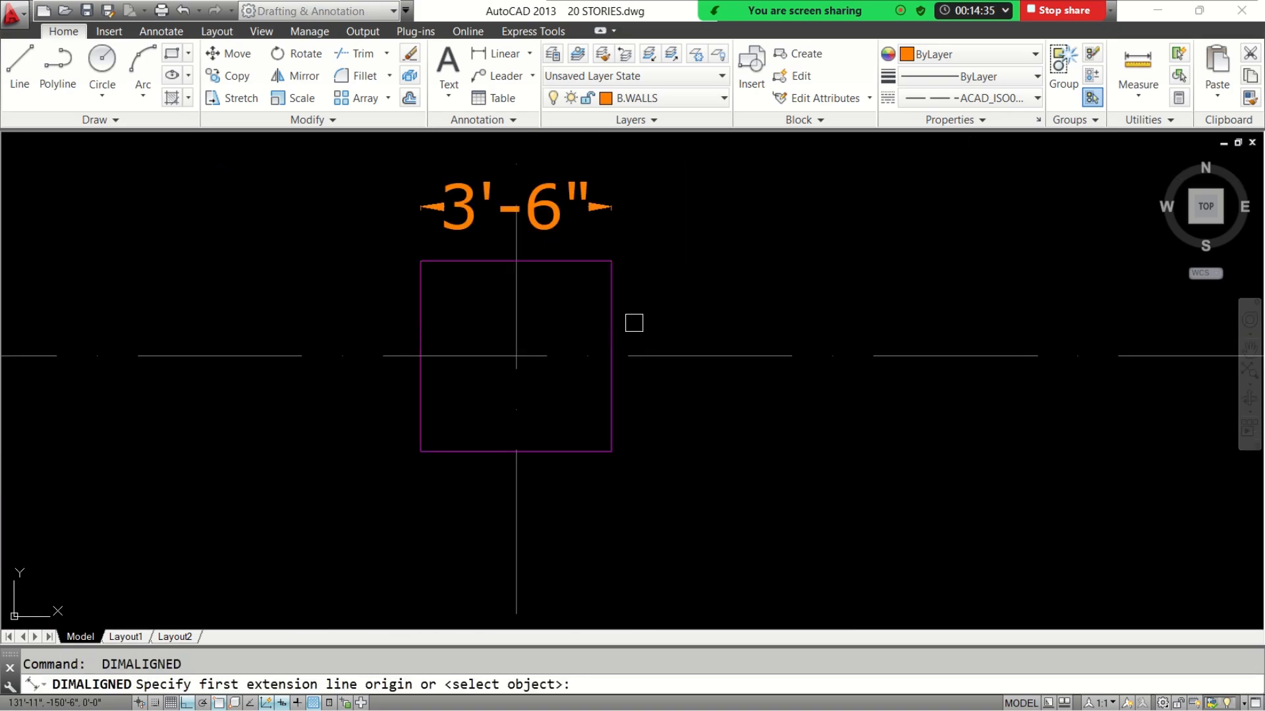
pyautogui.press('Return')
pyautogui.click(611, 335)
pyautogui.click(647, 326)
pyautogui.scroll(-8, 737, 373)
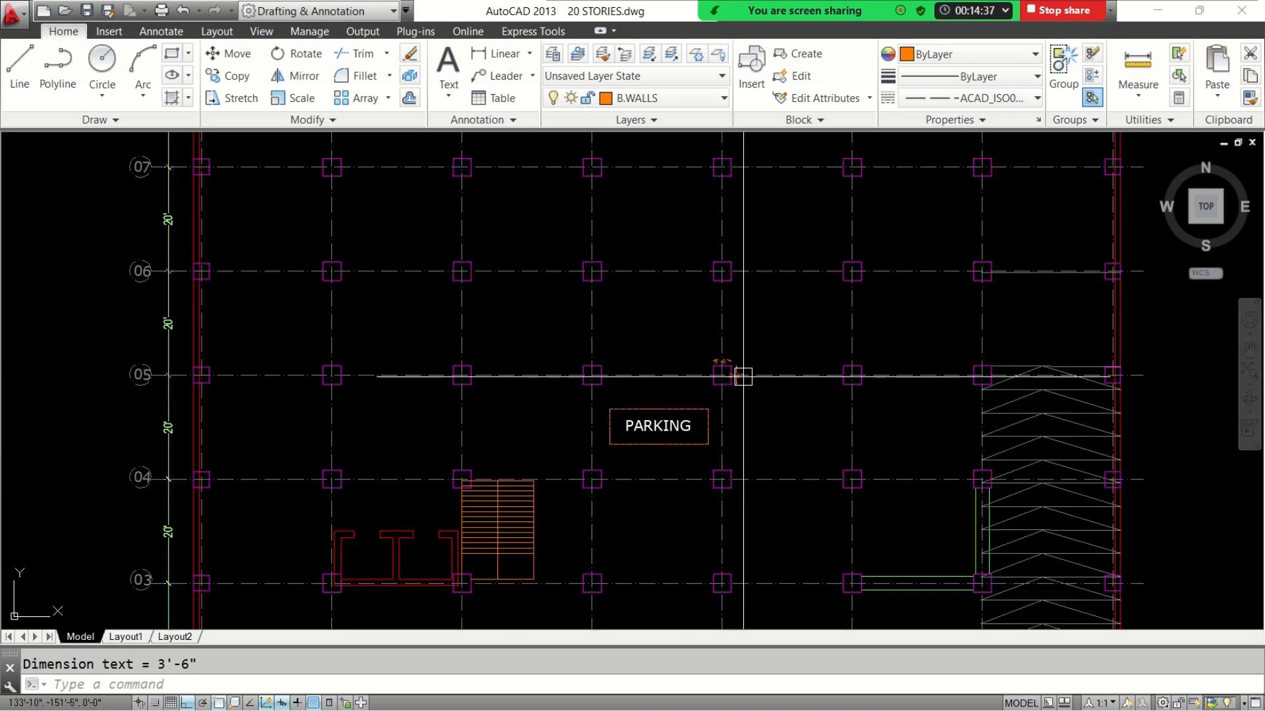
# Add an aligned dimension to the width of the left perimeter-wall column on grid 05
pyautogui.moveTo(592, 359); pyautogui.dragTo(631, 361, button='middle')
pyautogui.scroll(8, 395, 367)
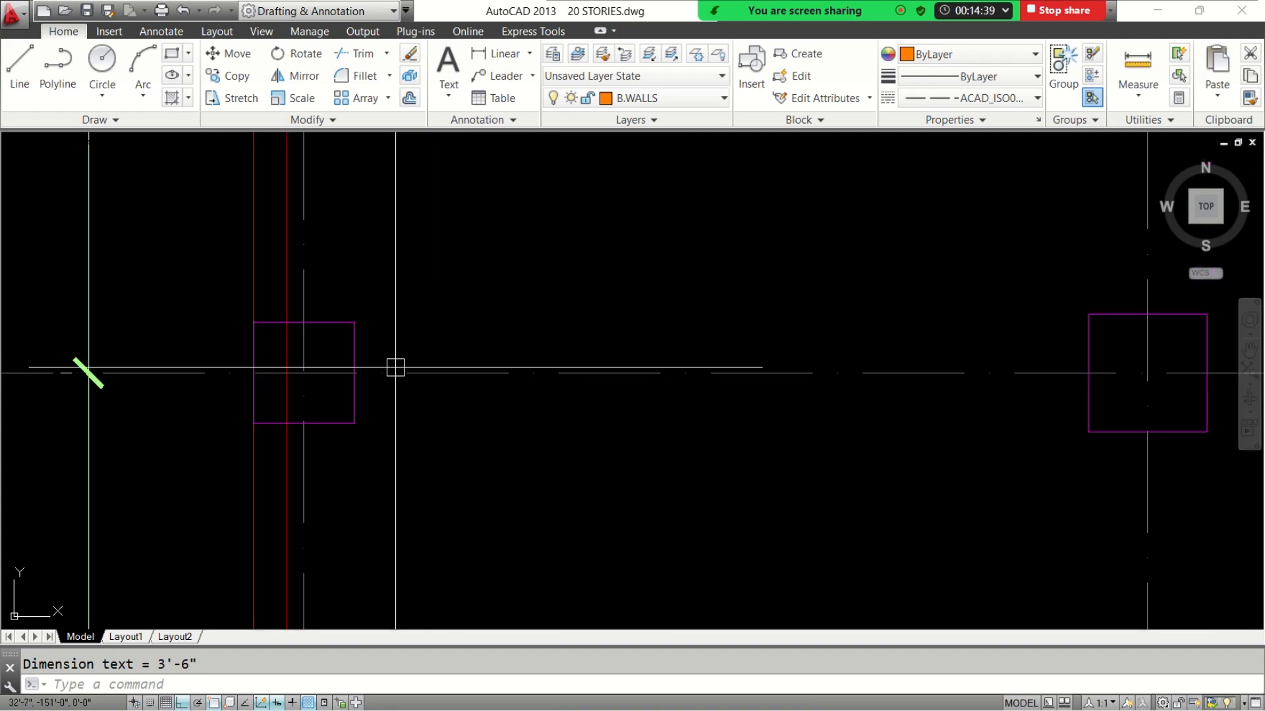
pyautogui.press('Return')
pyautogui.press('Return')
pyautogui.click(348, 322)
pyautogui.click(339, 292)
# Add an aligned dimension to the vertical side of the perimeter-wall column on grid 05, and minimise the AutoCAD window
pyautogui.press('Return')
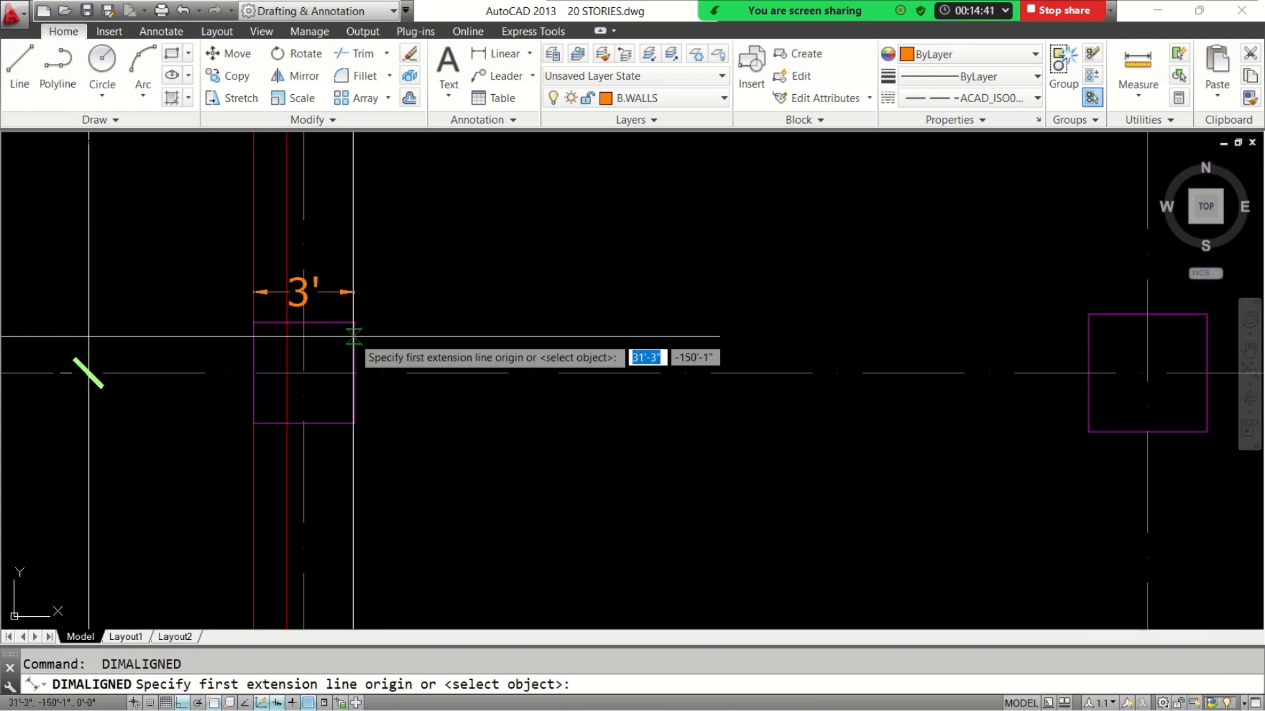
pyautogui.press('Return')
pyautogui.click(354, 336)
pyautogui.click(391, 346)
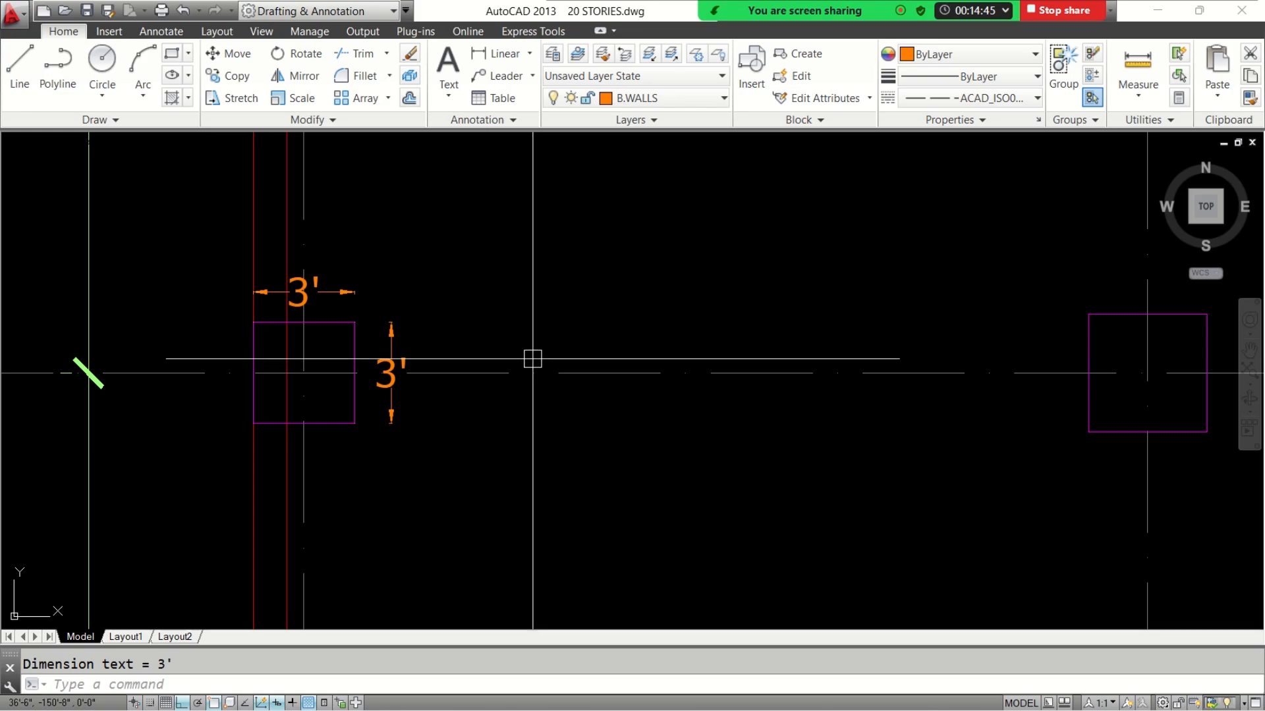
pyautogui.scroll(-6, 531, 359)
pyautogui.scroll(4, 538, 359)
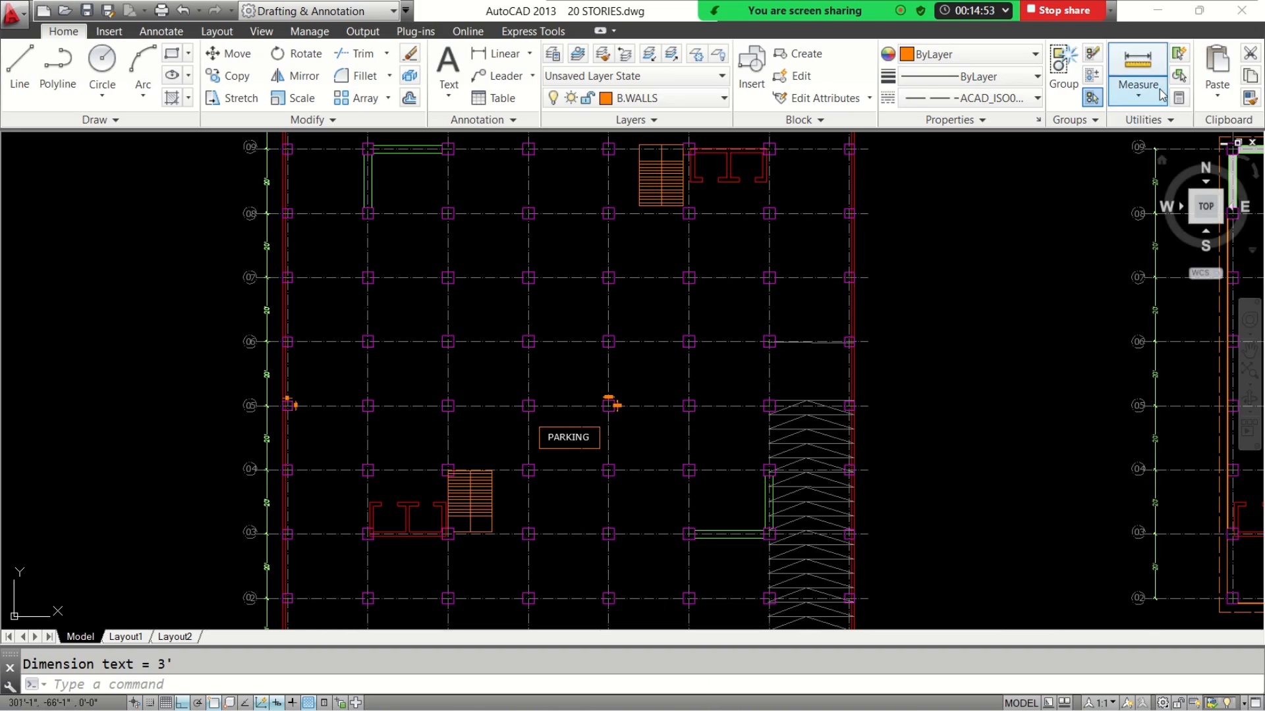
pyautogui.click(1157, 10)
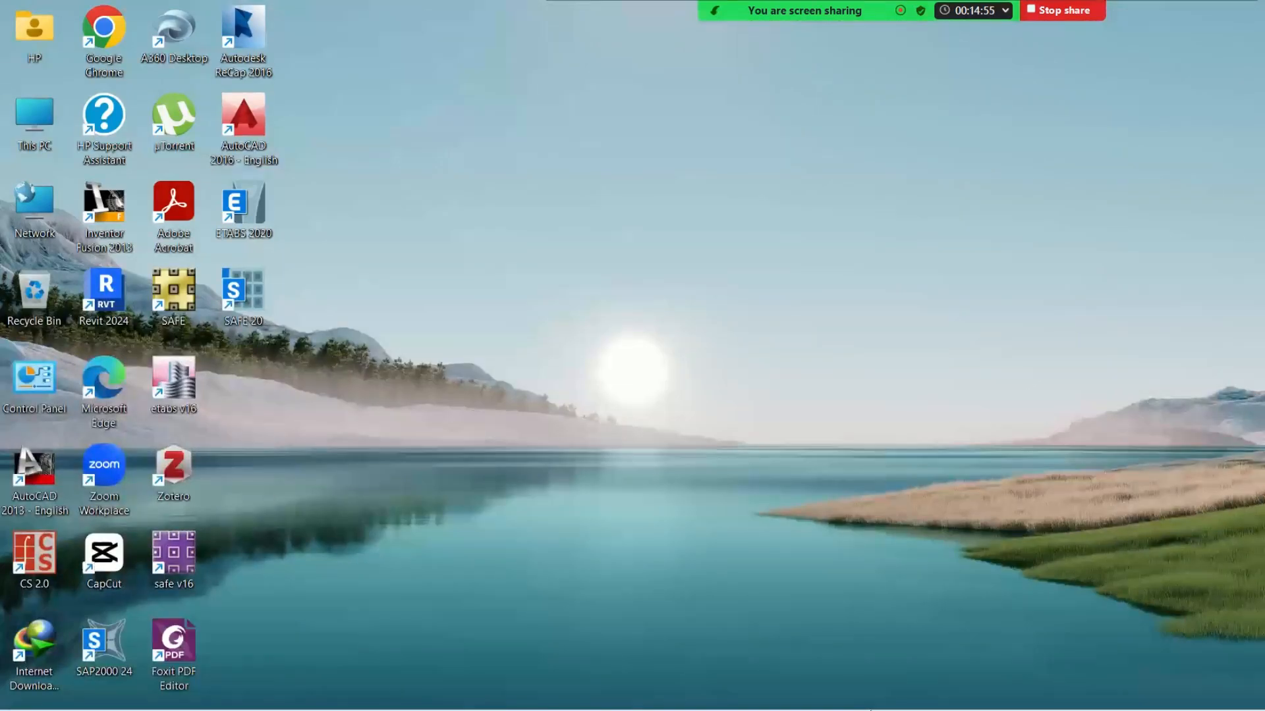
# Switch back to ETABS and expand the architectural layers of the Story1 plan view in the model explorer
pyautogui.moveTo(870, 710)
pyautogui.click(911, 696)
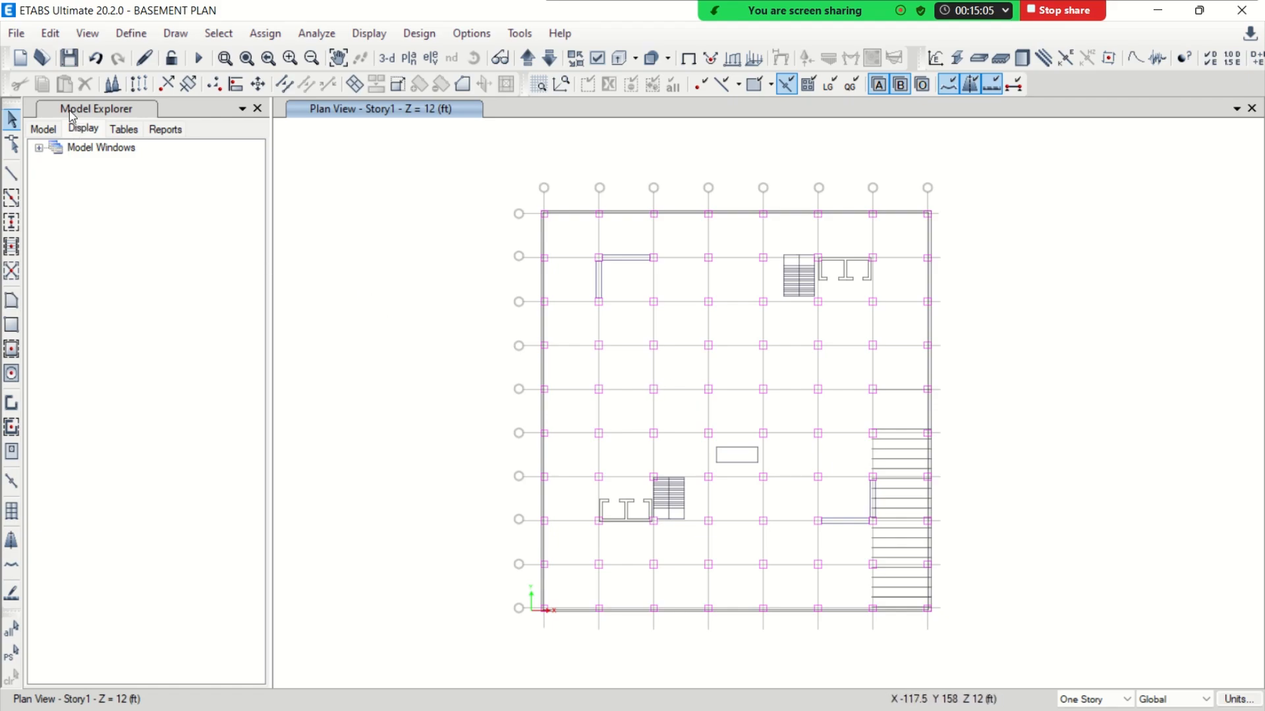
pyautogui.click(84, 132)
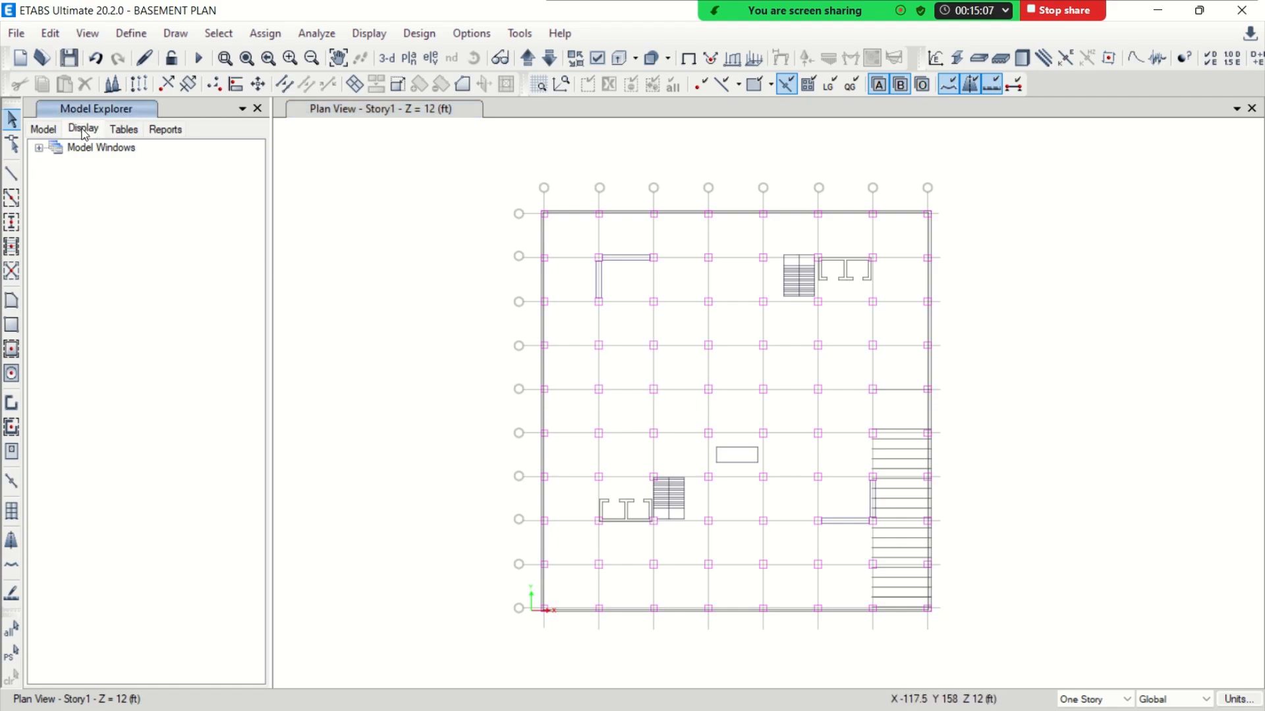
pyautogui.click(46, 130)
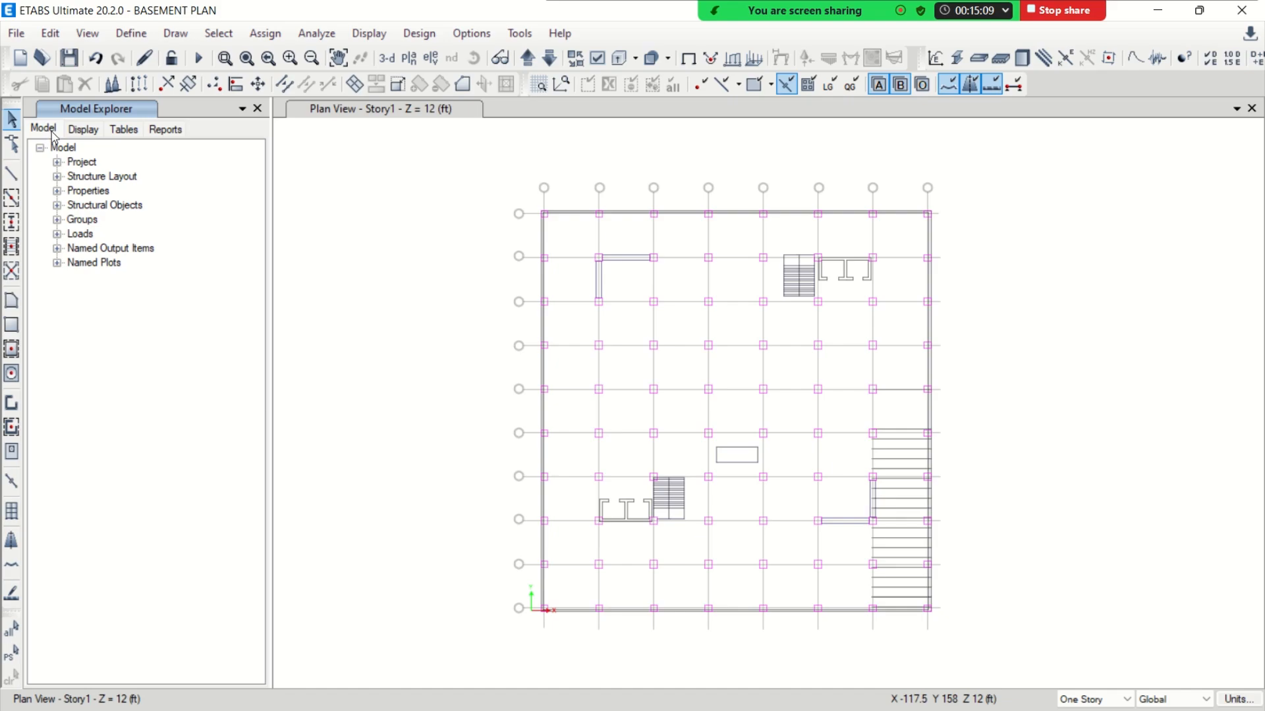
pyautogui.click(78, 132)
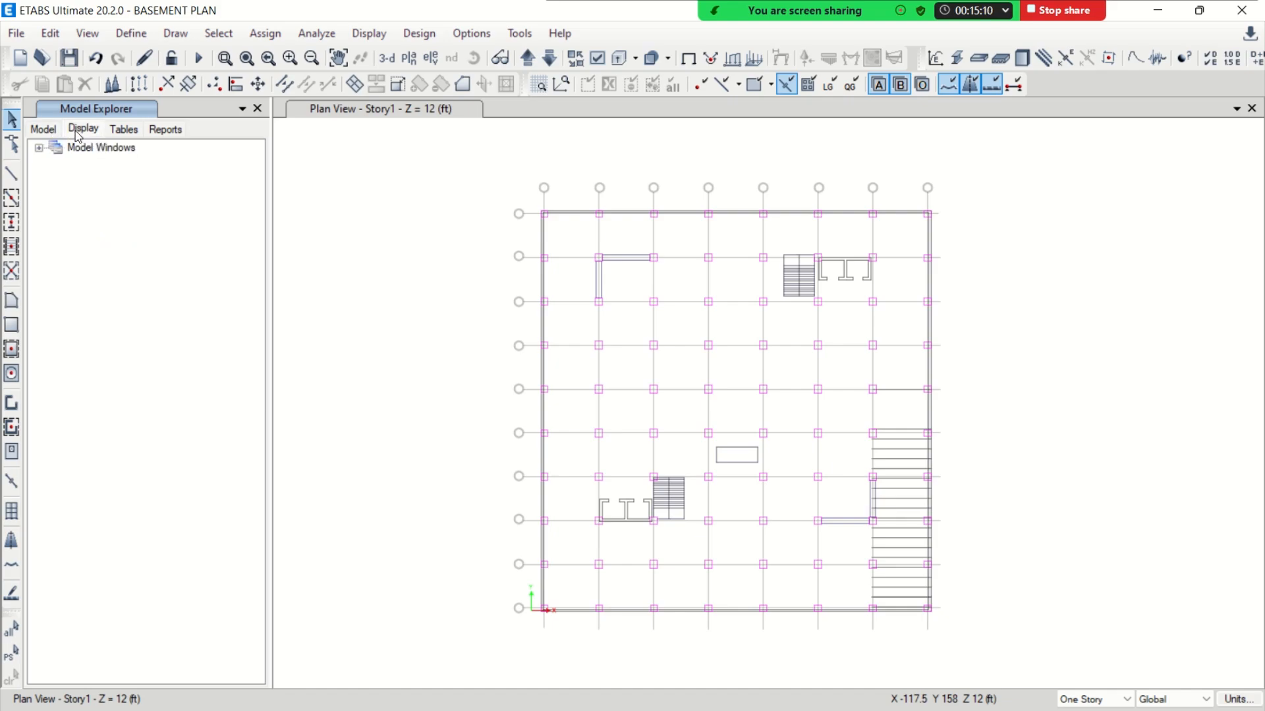
pyautogui.click(39, 148)
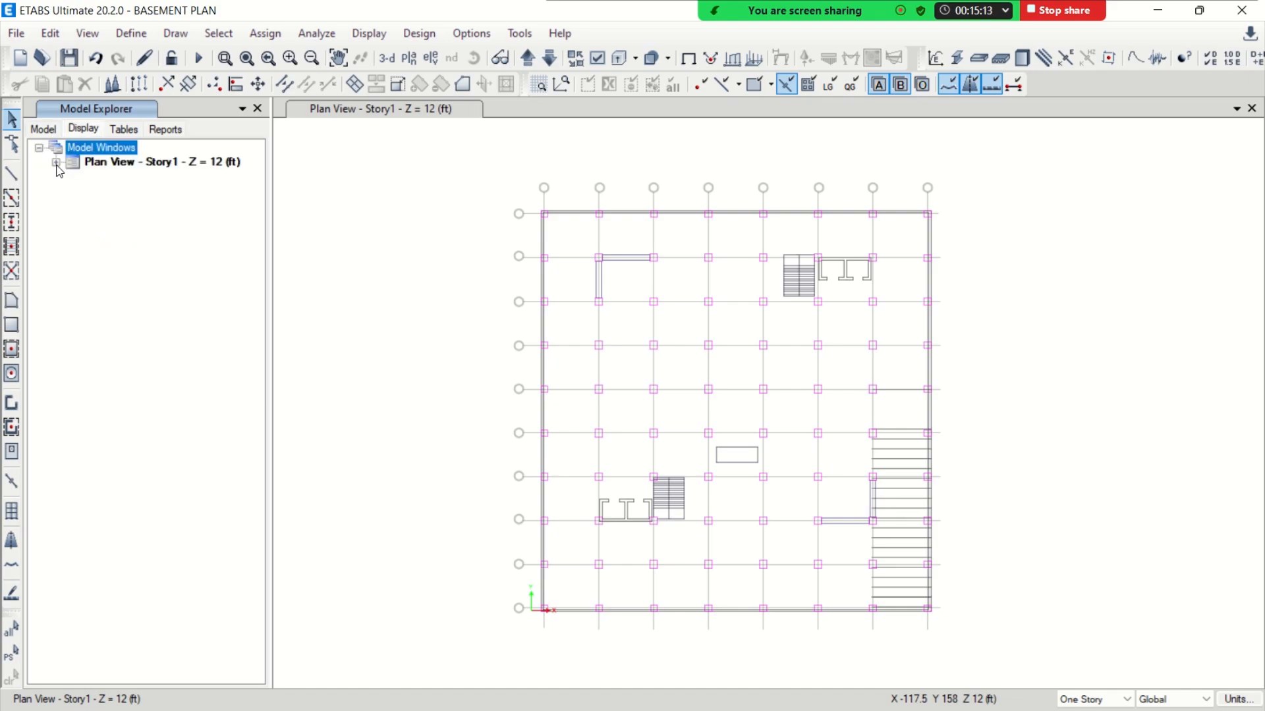
pyautogui.click(57, 164)
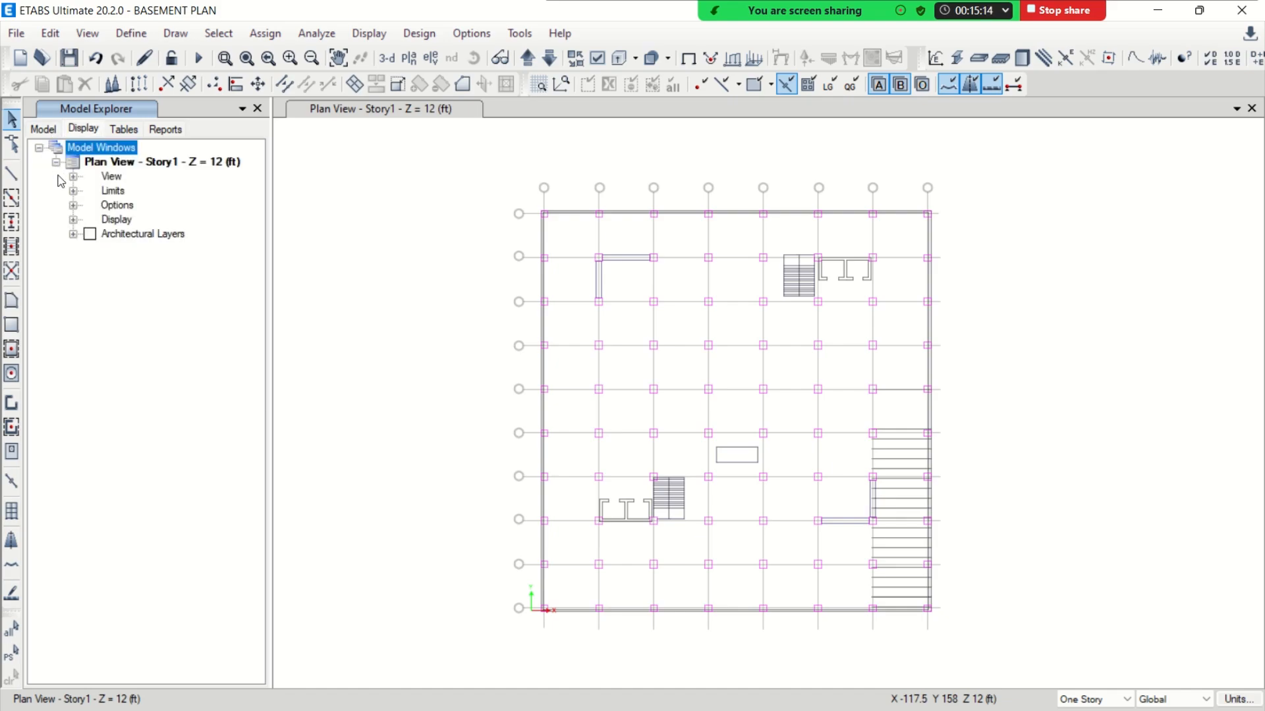
pyautogui.click(73, 236)
# Create column objects from the imported architectural layer named column
pyautogui.click(134, 263)
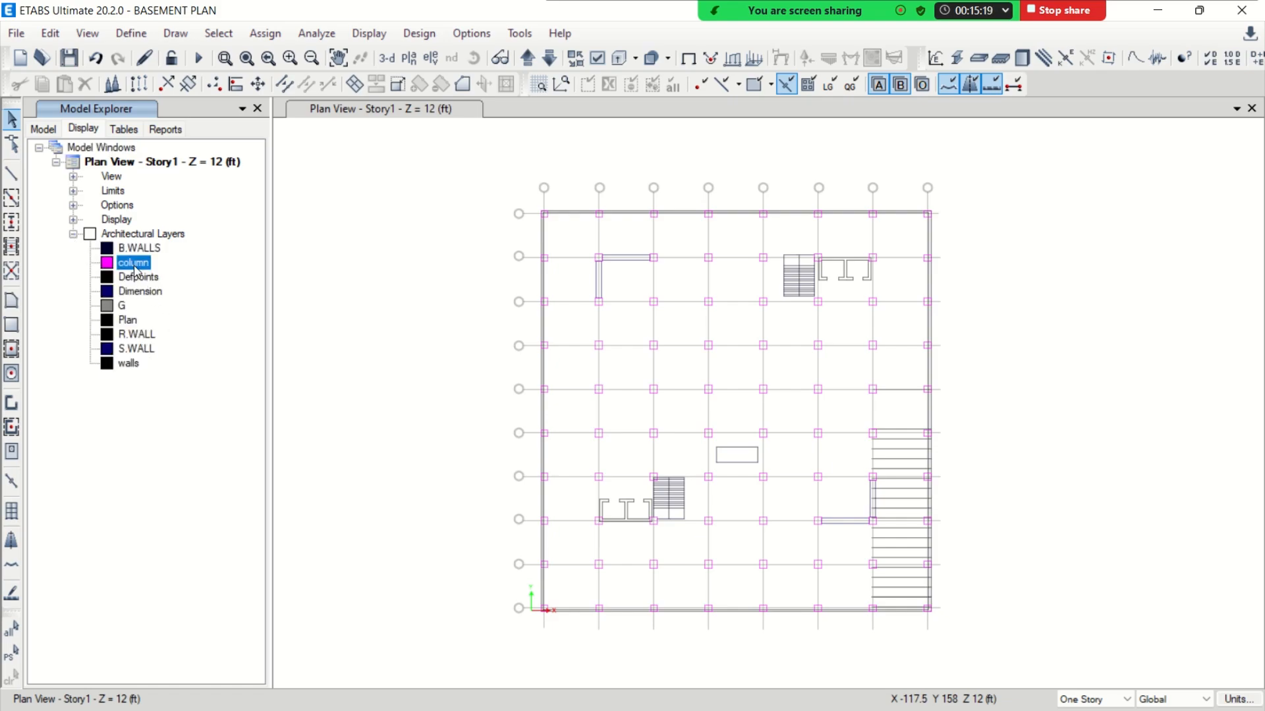
pyautogui.rightClick(136, 270)
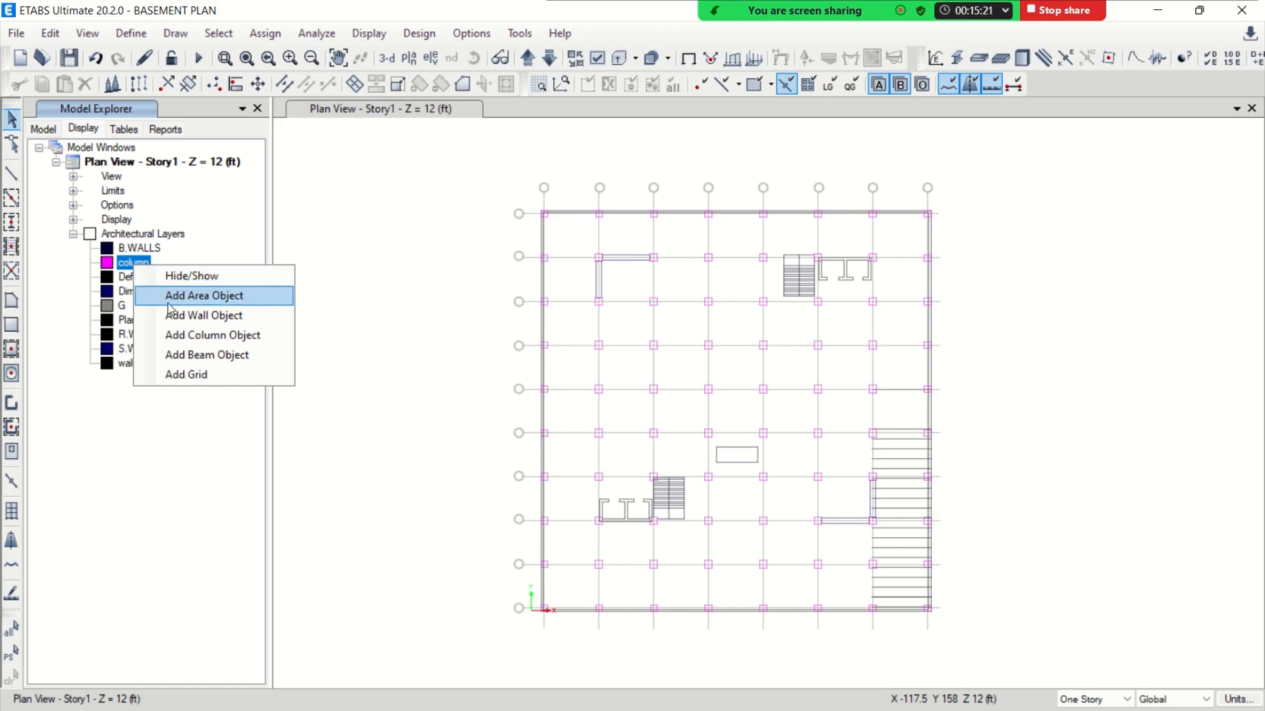
pyautogui.click(251, 336)
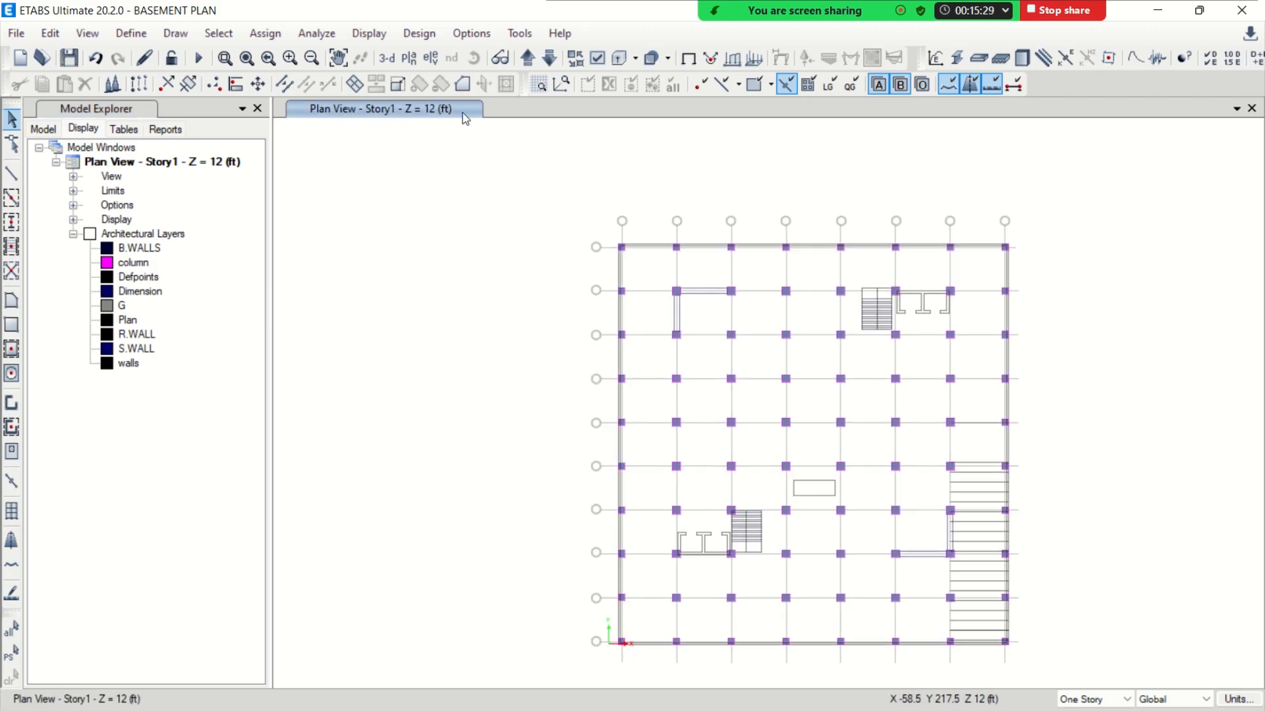
# Inspect the columns in the 3-D view and return to the Story1 plan view
pyautogui.click(387, 58)
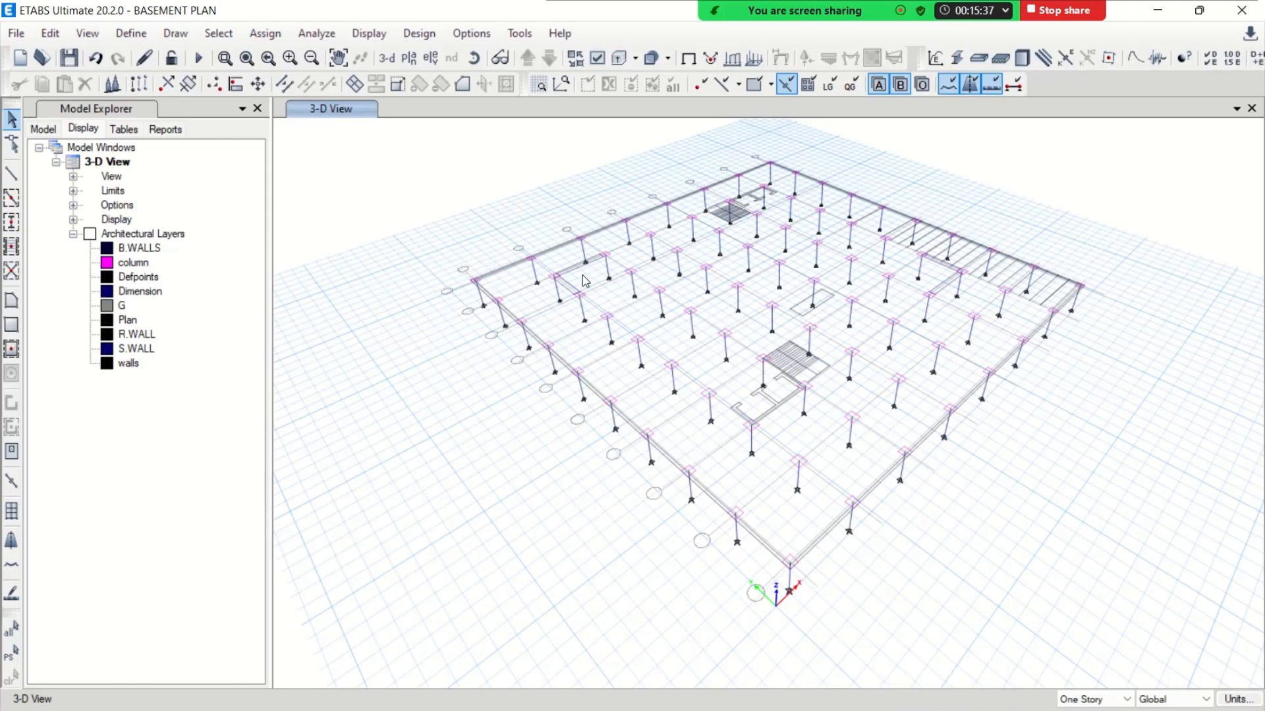
pyautogui.click(408, 58)
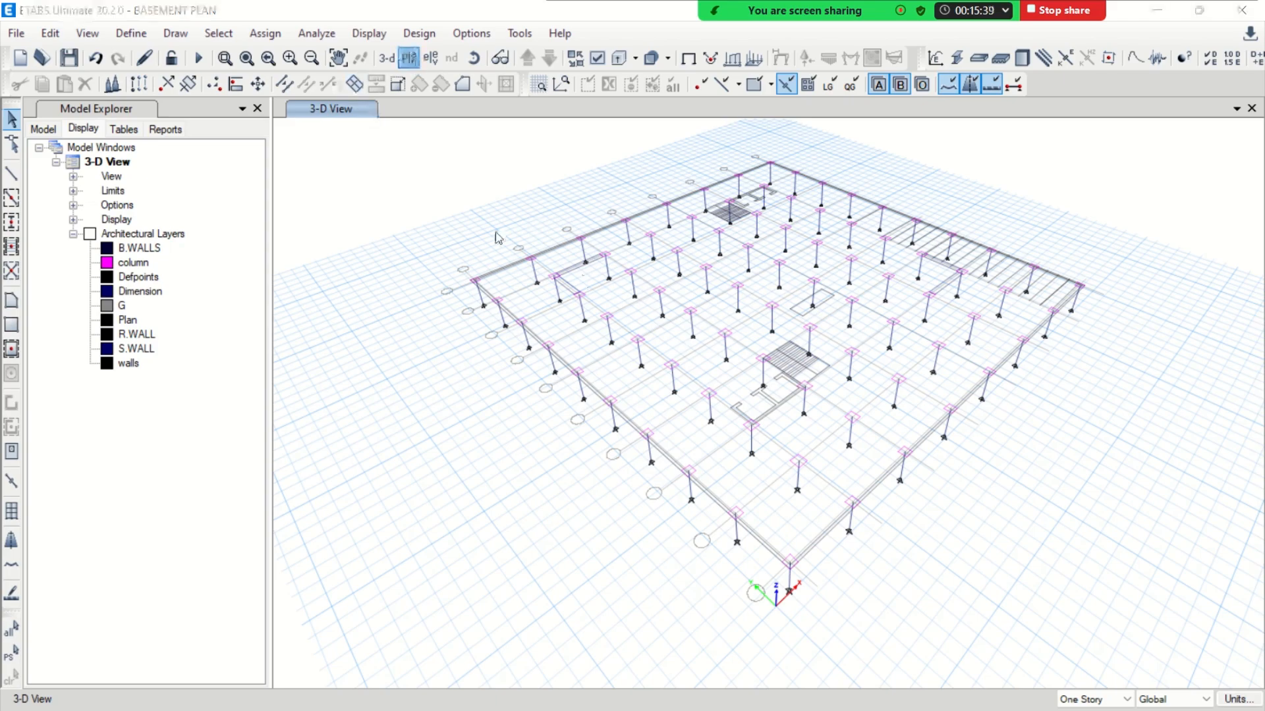
pyautogui.scroll(-1, 548, 487)
pyautogui.click(541, 488)
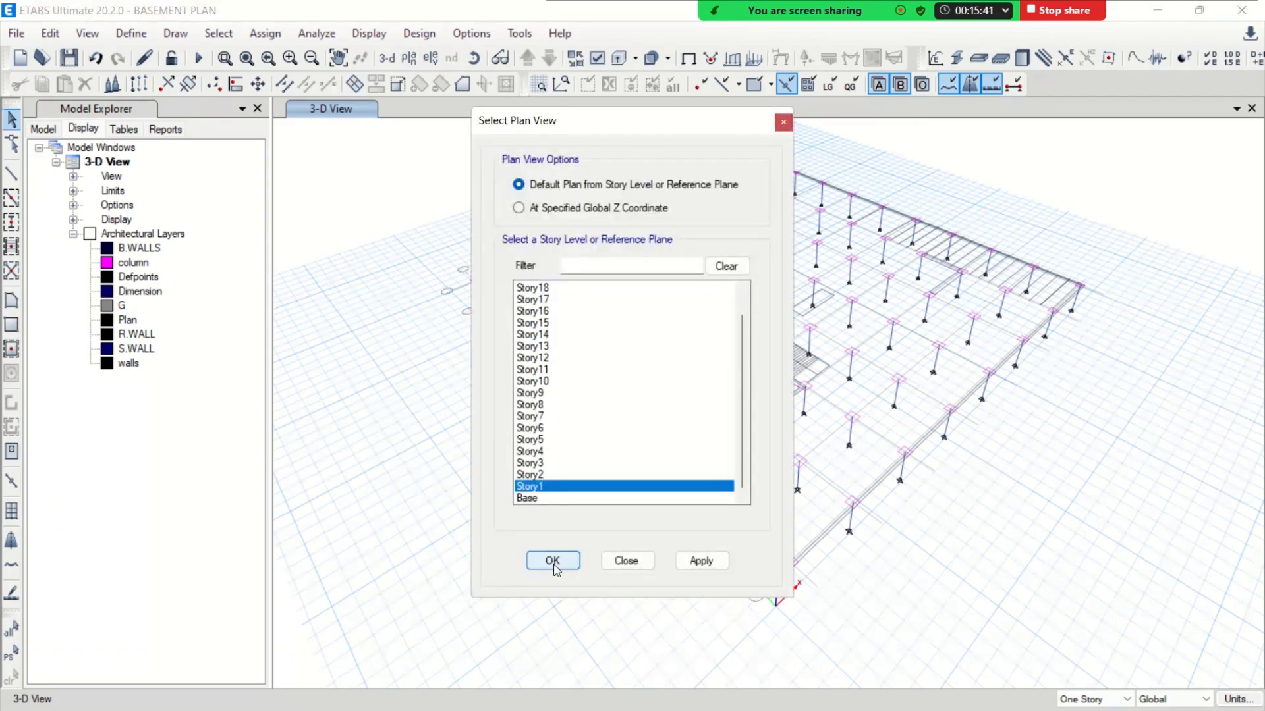
pyautogui.click(552, 561)
pyautogui.moveTo(788, 367); pyautogui.dragTo(664, 306, button='middle')
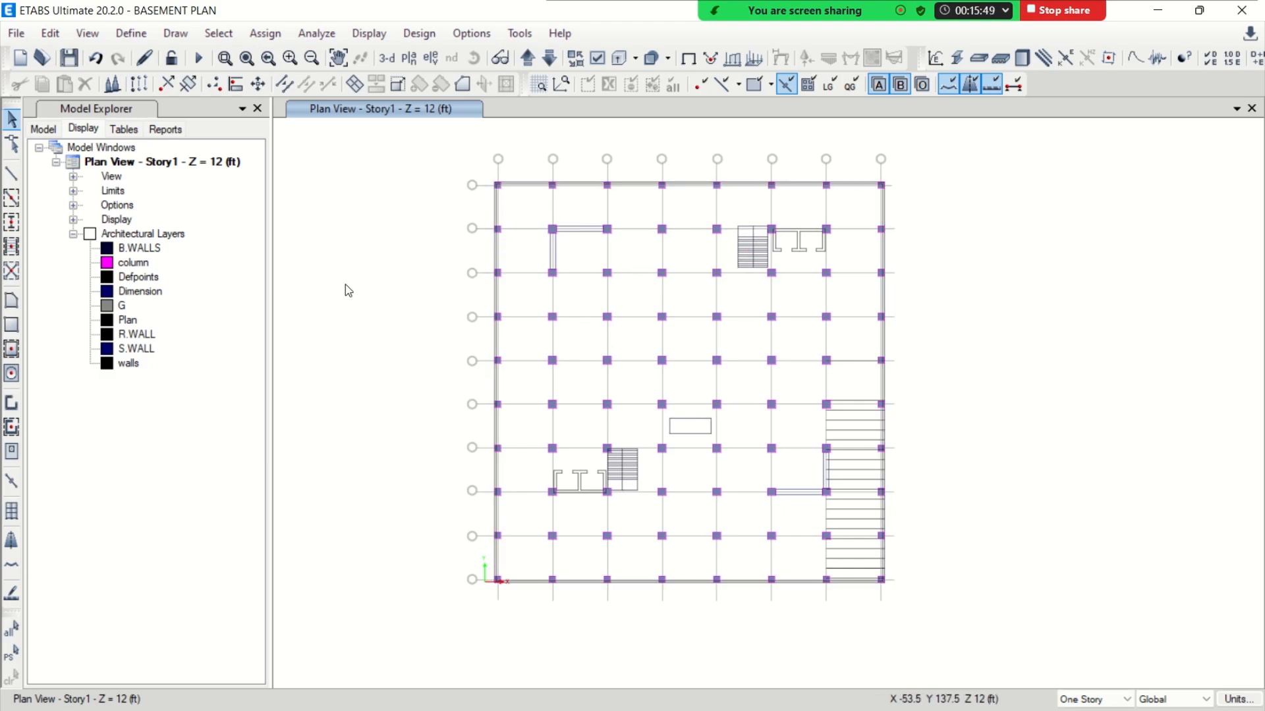
# Generate grid lines from the imported architectural layer G
pyautogui.click(119, 308)
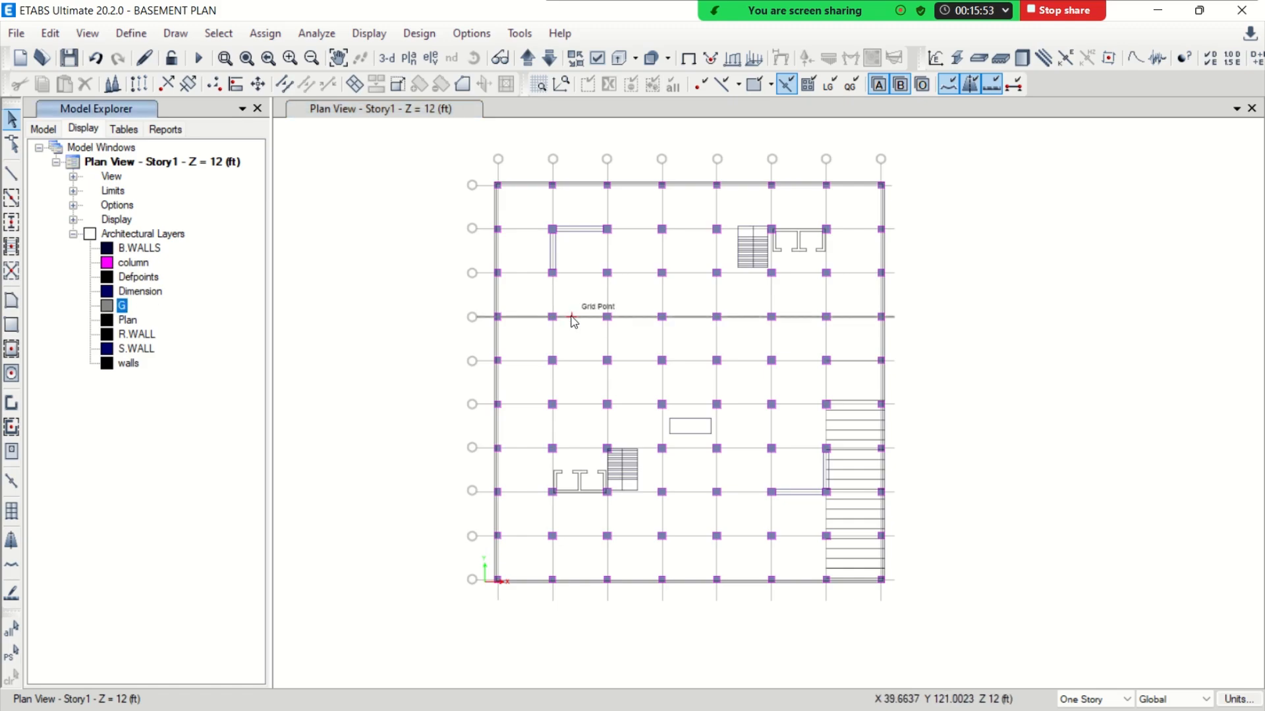
pyautogui.rightClick(120, 312)
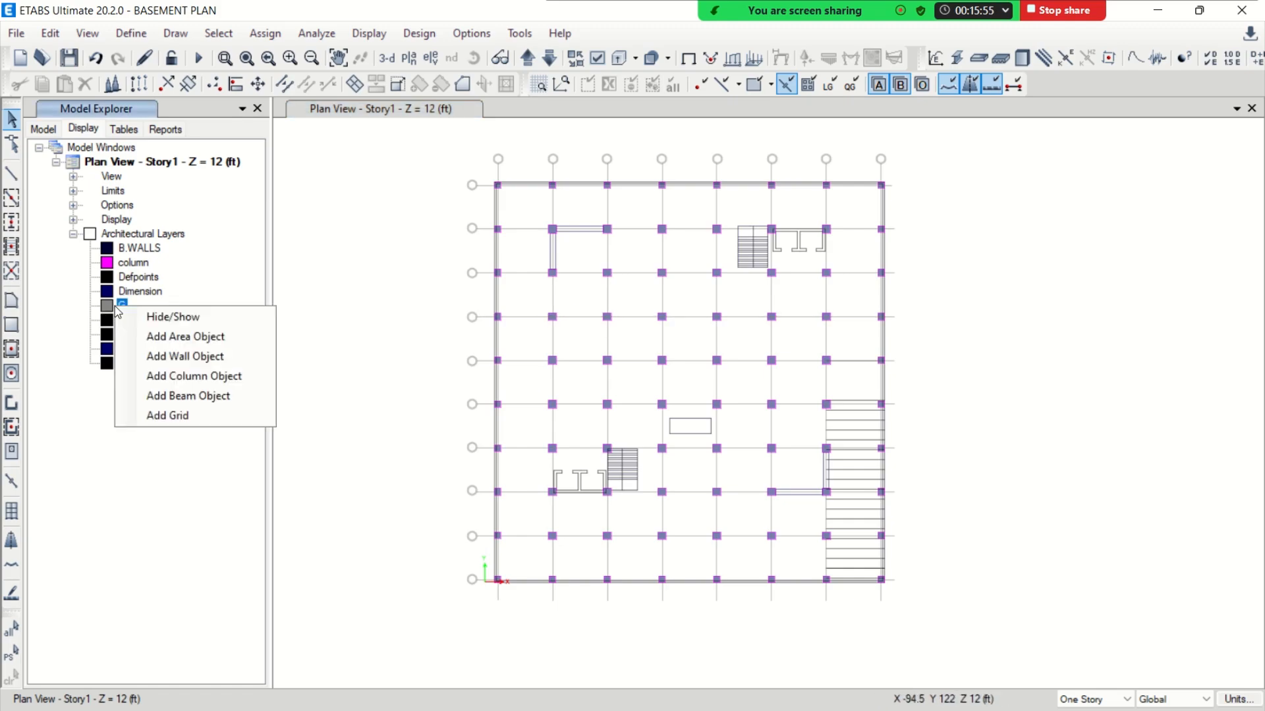
pyautogui.click(172, 416)
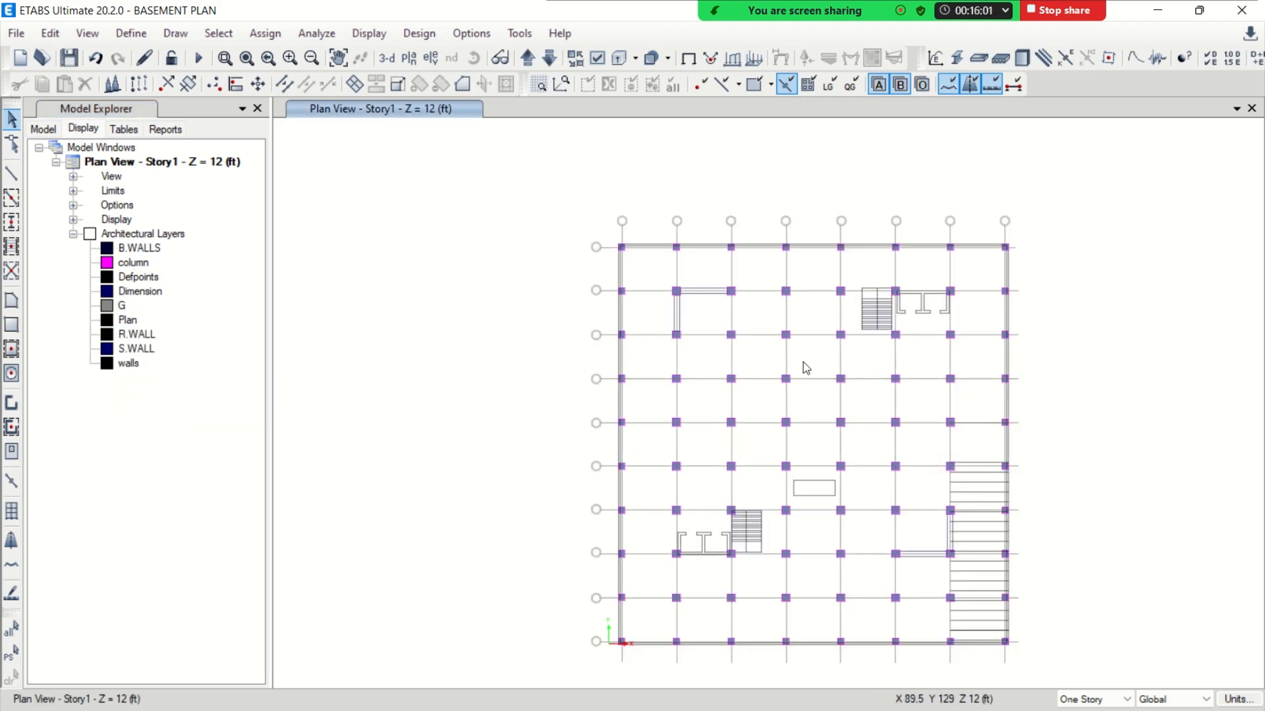
# Open the data of grid system G1 and examine the coordinates of its general grids
pyautogui.moveTo(803, 362); pyautogui.dragTo(624, 316, button='middle')
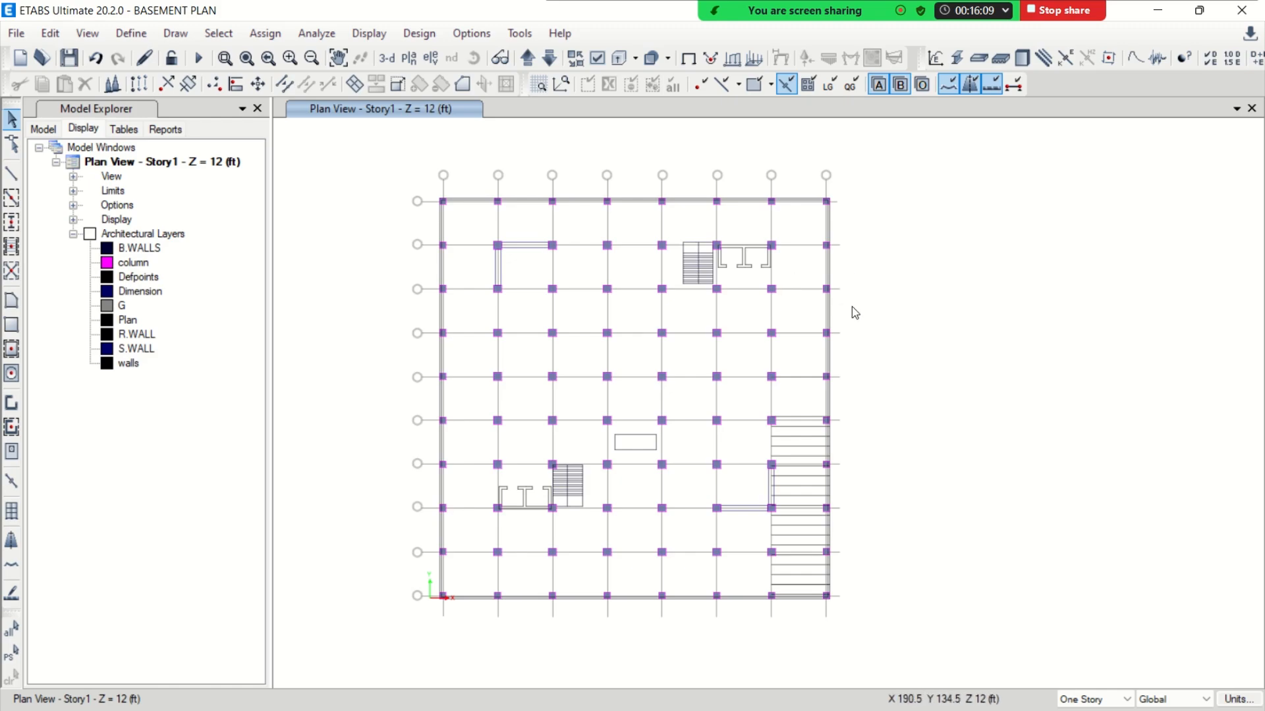
pyautogui.rightClick(874, 246)
pyautogui.click(914, 261)
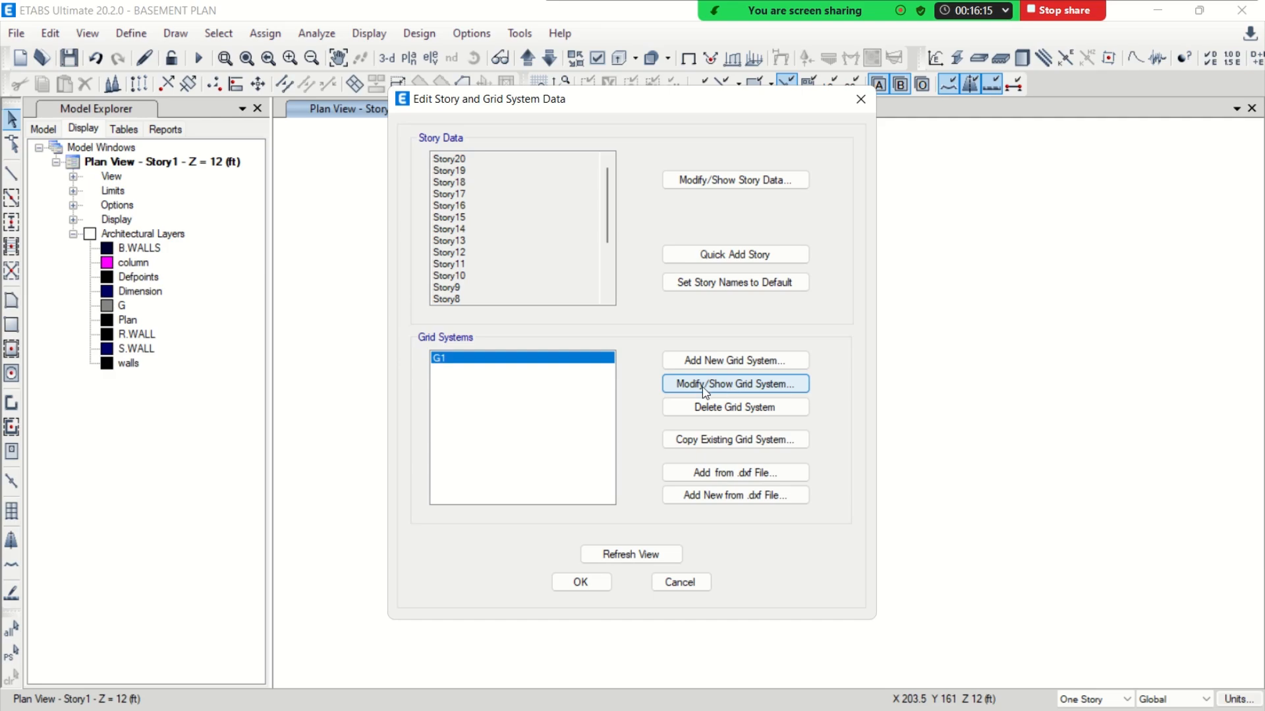
pyautogui.click(712, 389)
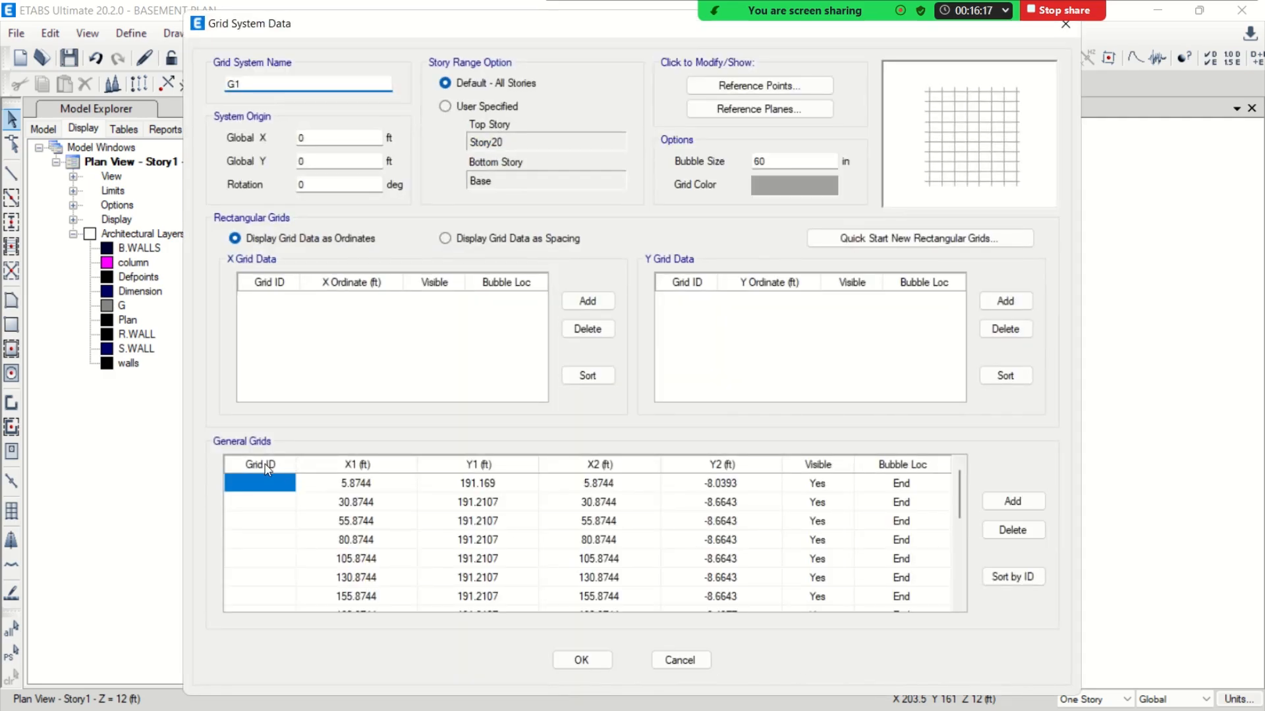
pyautogui.scroll(-10, 803, 523)
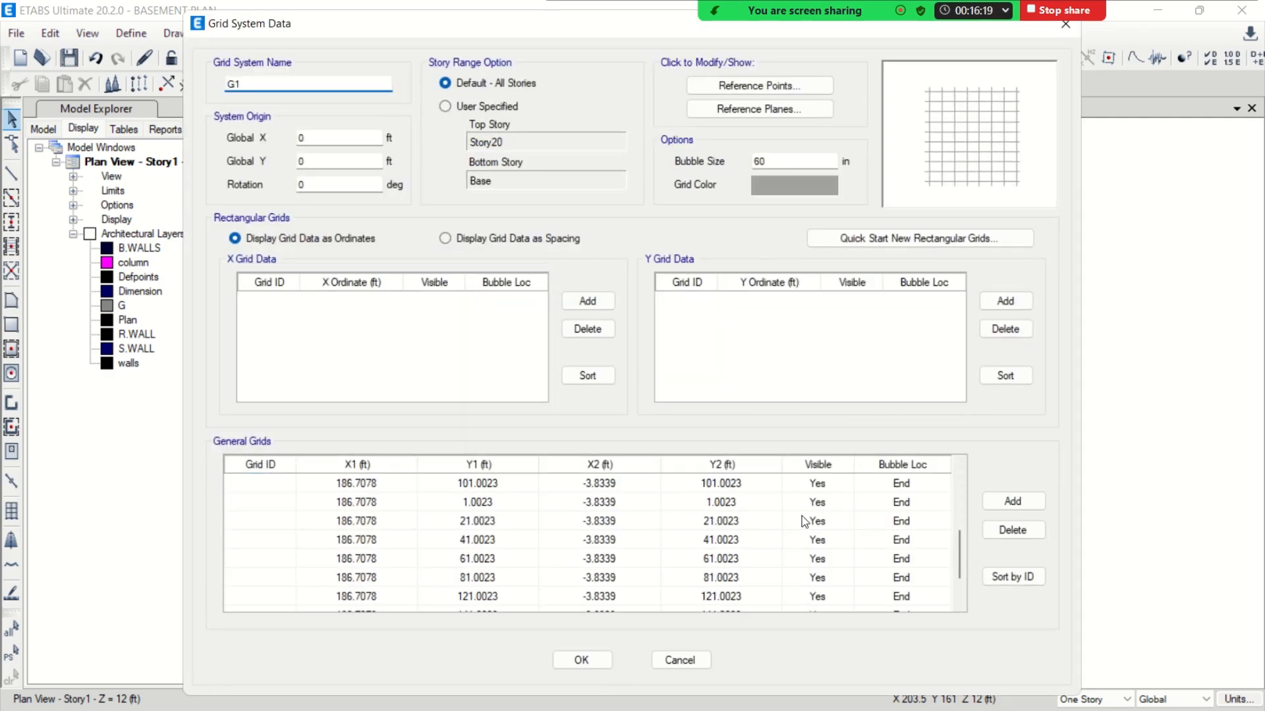
pyautogui.scroll(10, 570, 551)
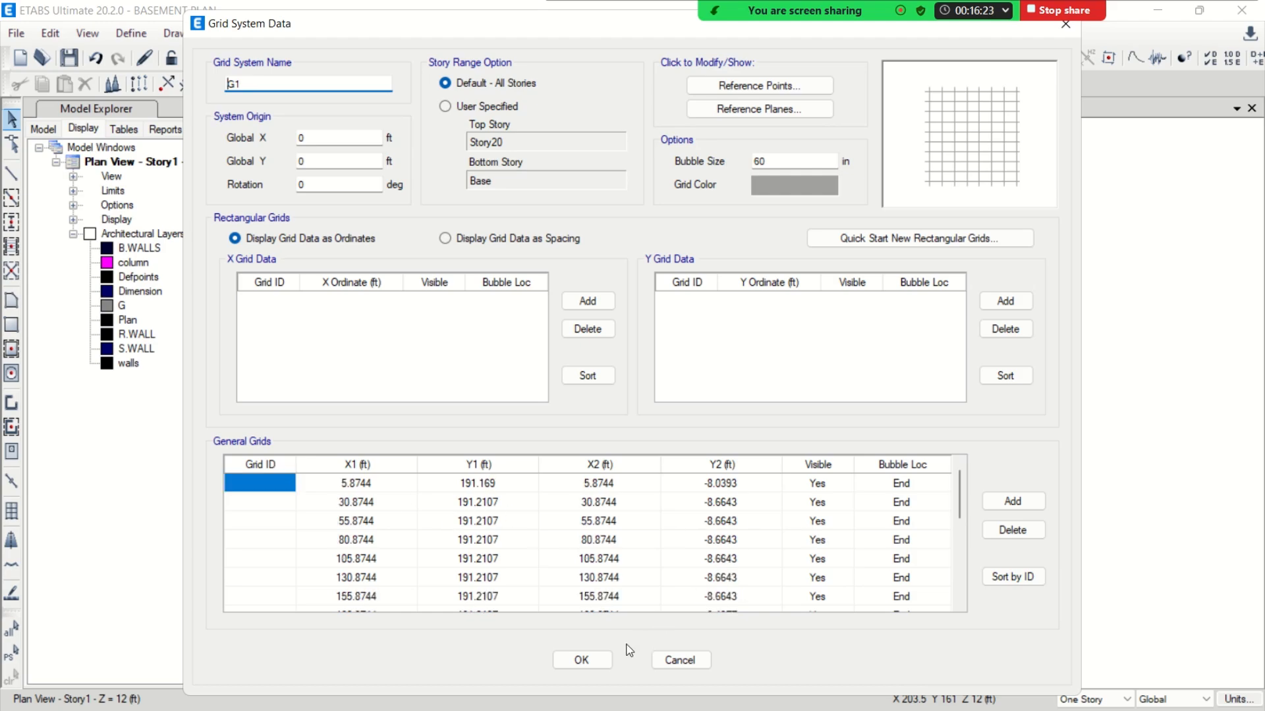
pyautogui.click(581, 661)
pyautogui.click(761, 429)
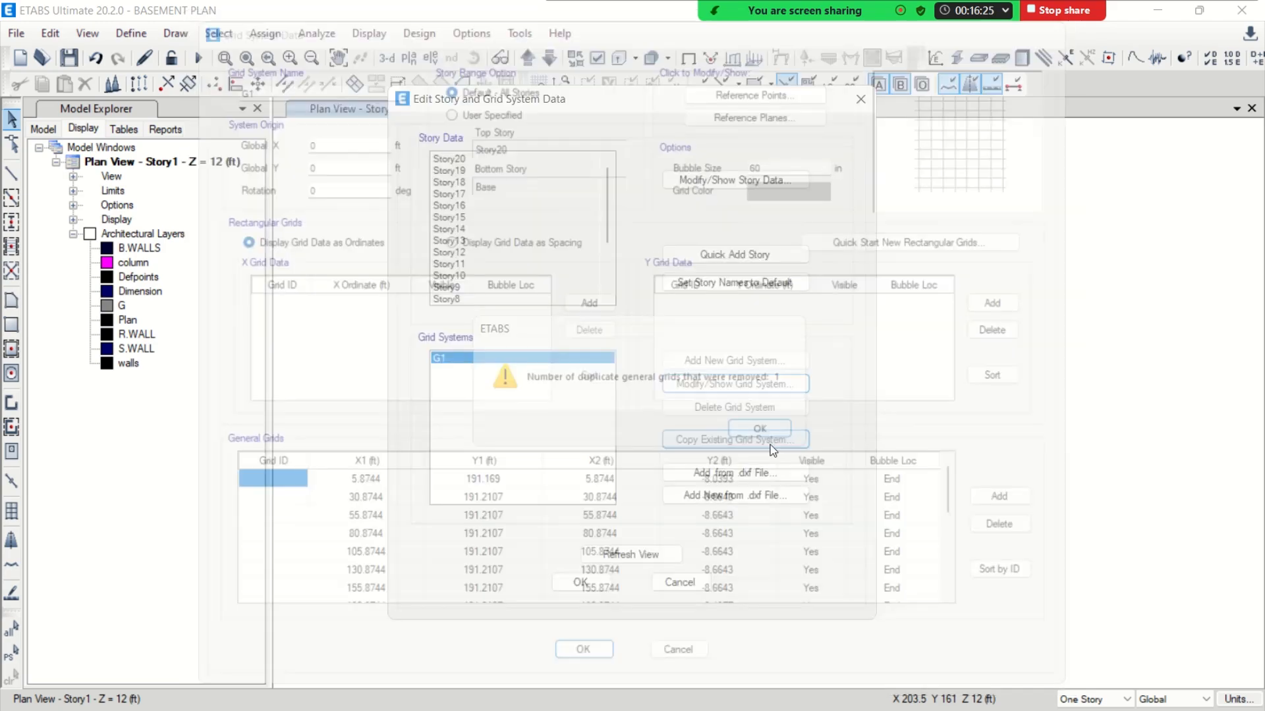
pyautogui.click(678, 582)
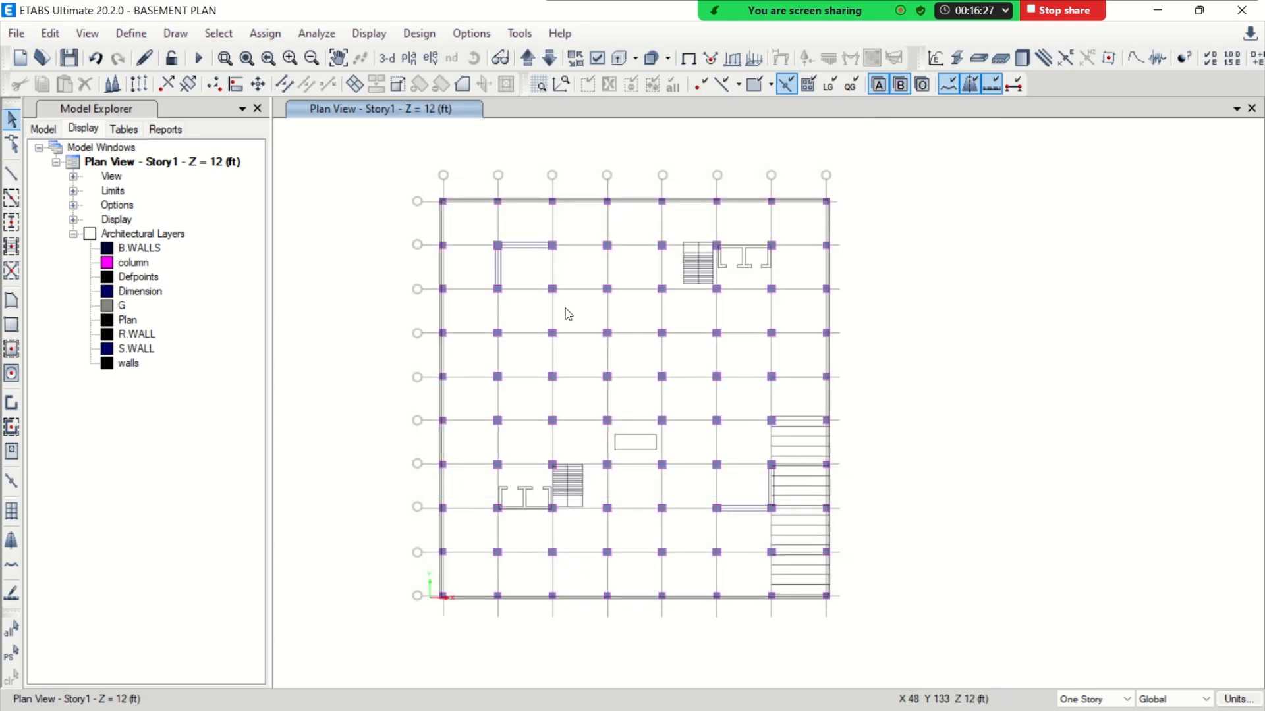
# Hide all architectural plan layers so only the modelled columns and grids are displayed, and save the model
pyautogui.click(471, 34)
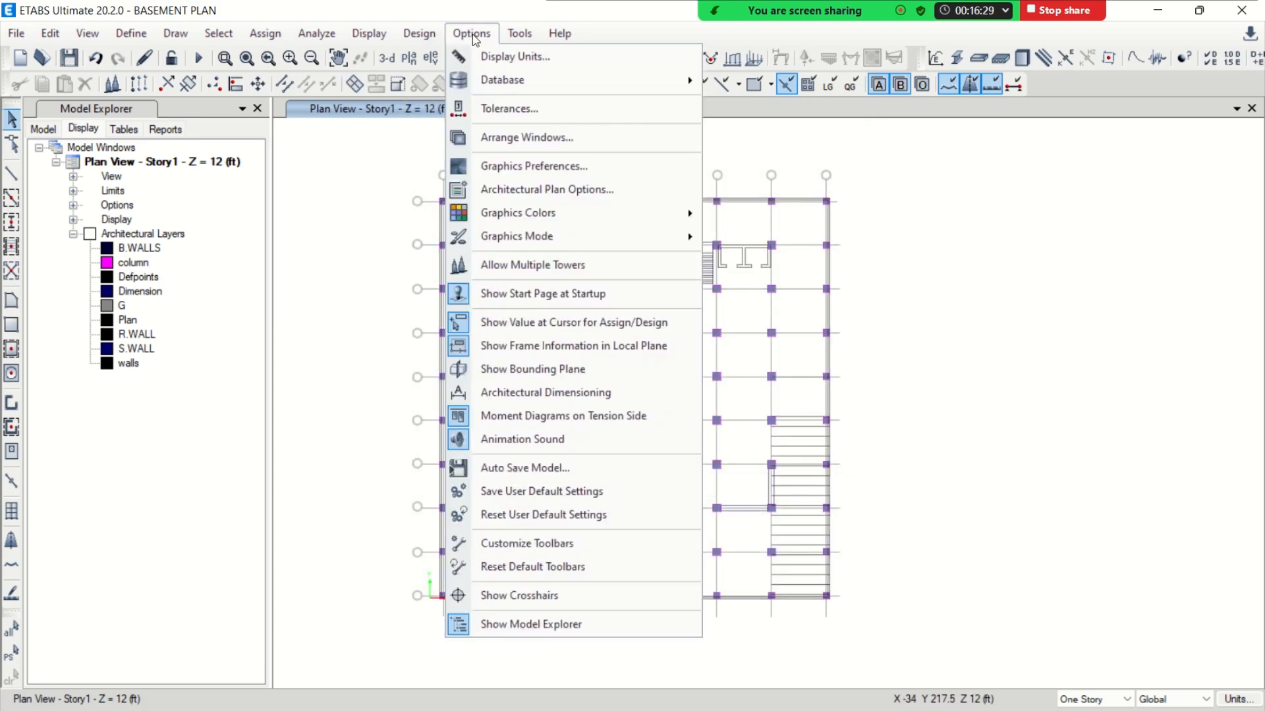
pyautogui.click(519, 191)
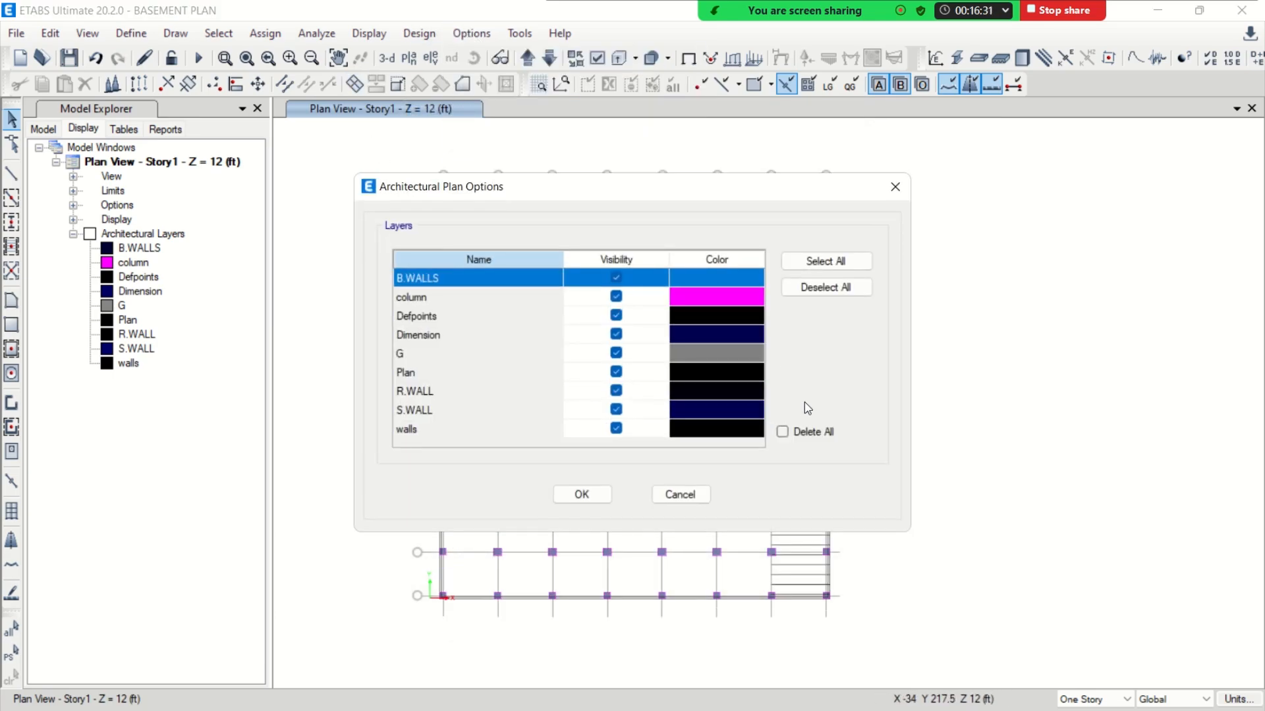
pyautogui.click(826, 287)
pyautogui.click(597, 494)
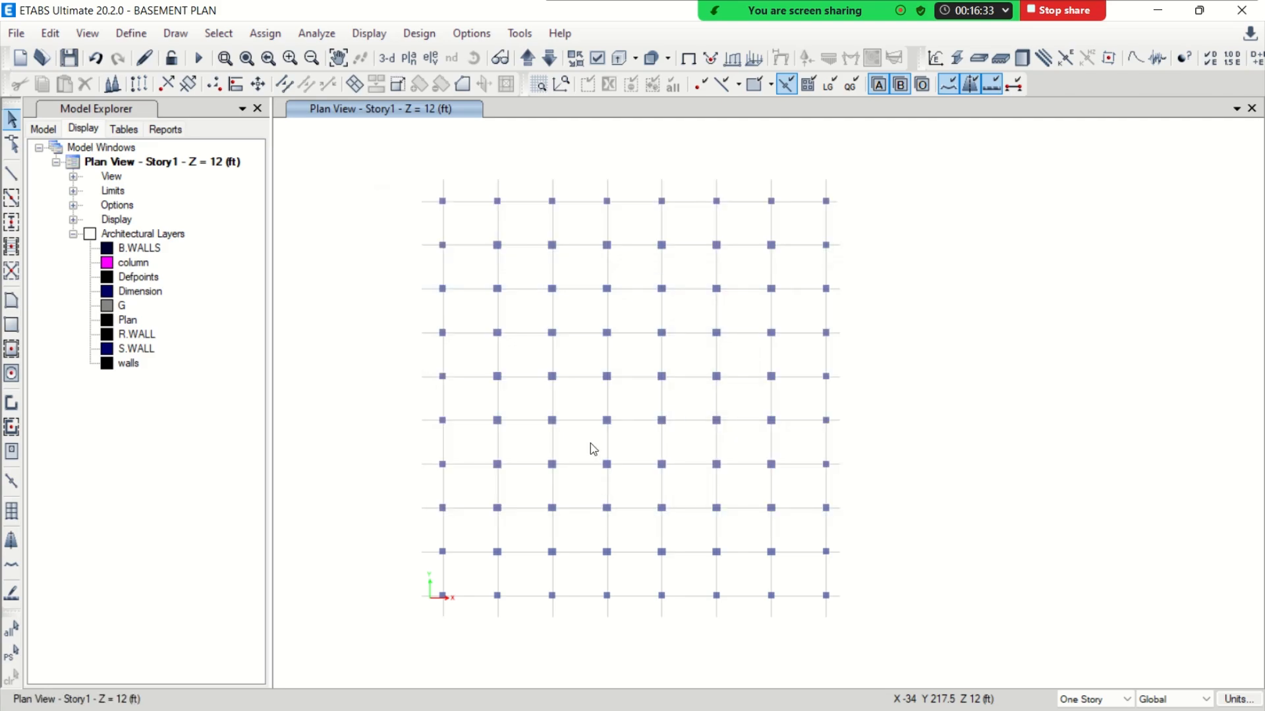
pyautogui.moveTo(623, 380); pyautogui.dragTo(683, 361, button='middle')
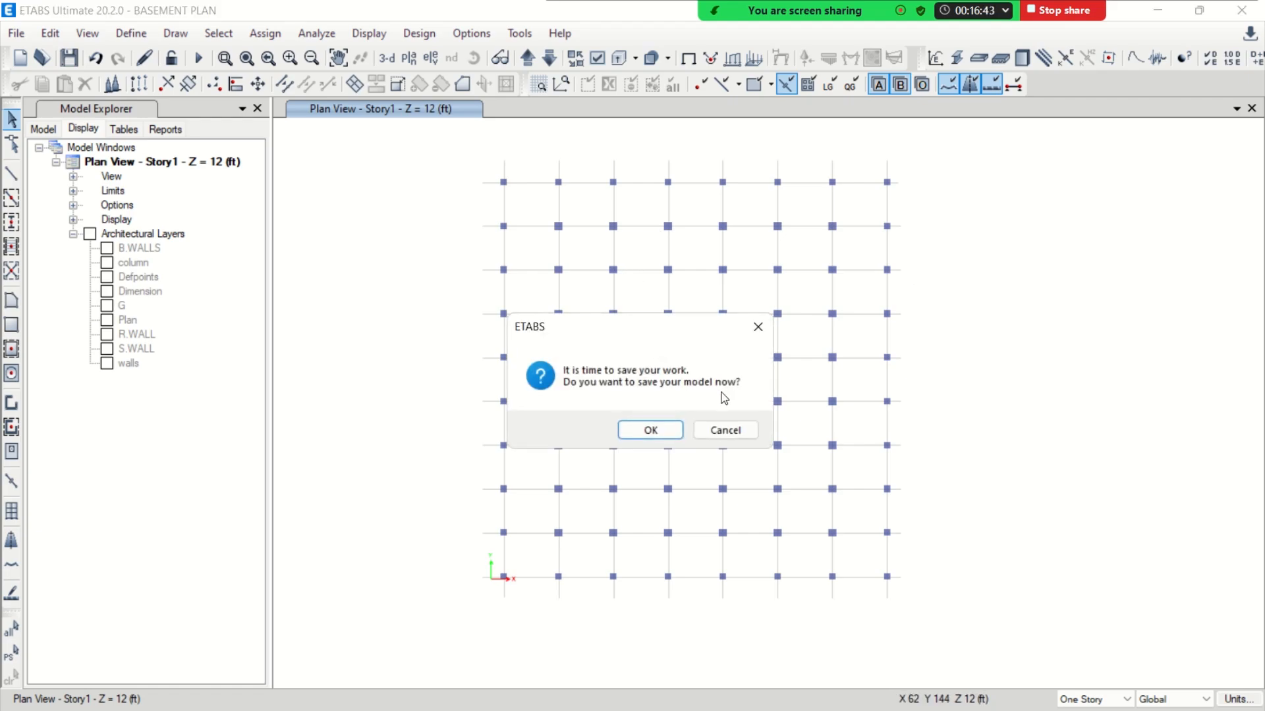
pyautogui.click(666, 431)
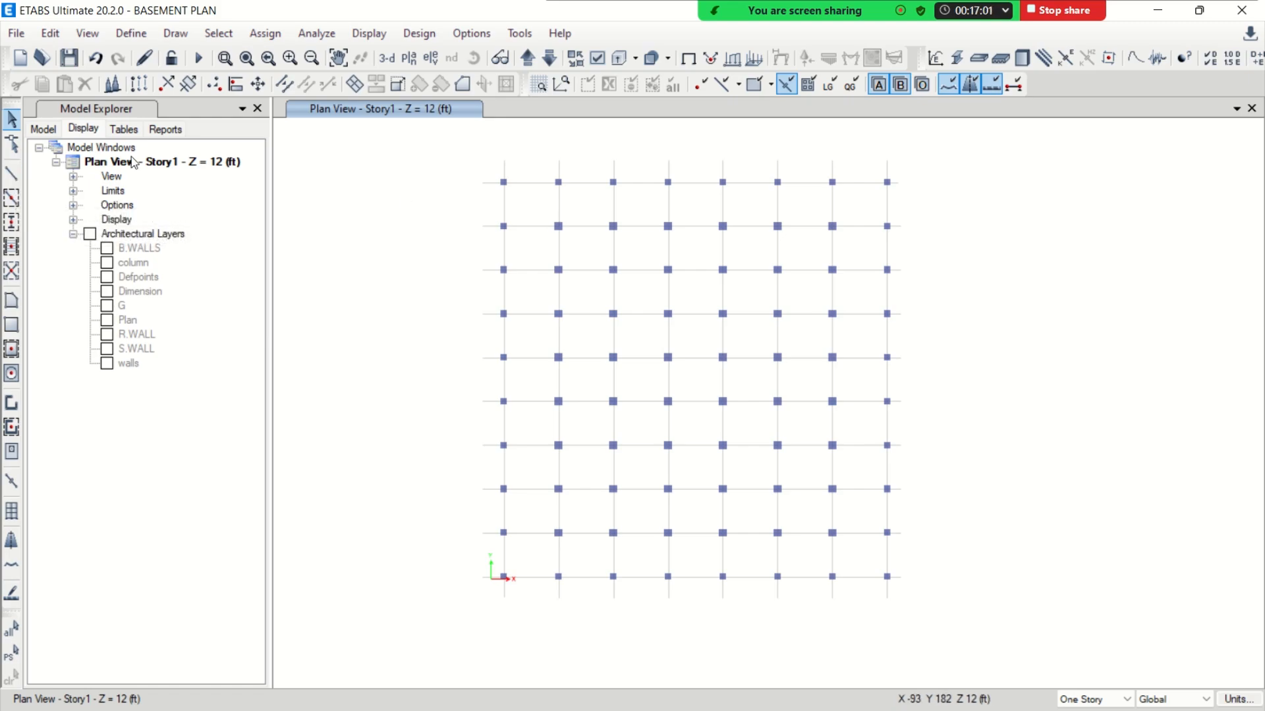
# Confirm the snap options with Arch. Layer snapping on, and try to draw a C24X24 frame between the first two columns of the uppermost grid line
pyautogui.click(13, 175)
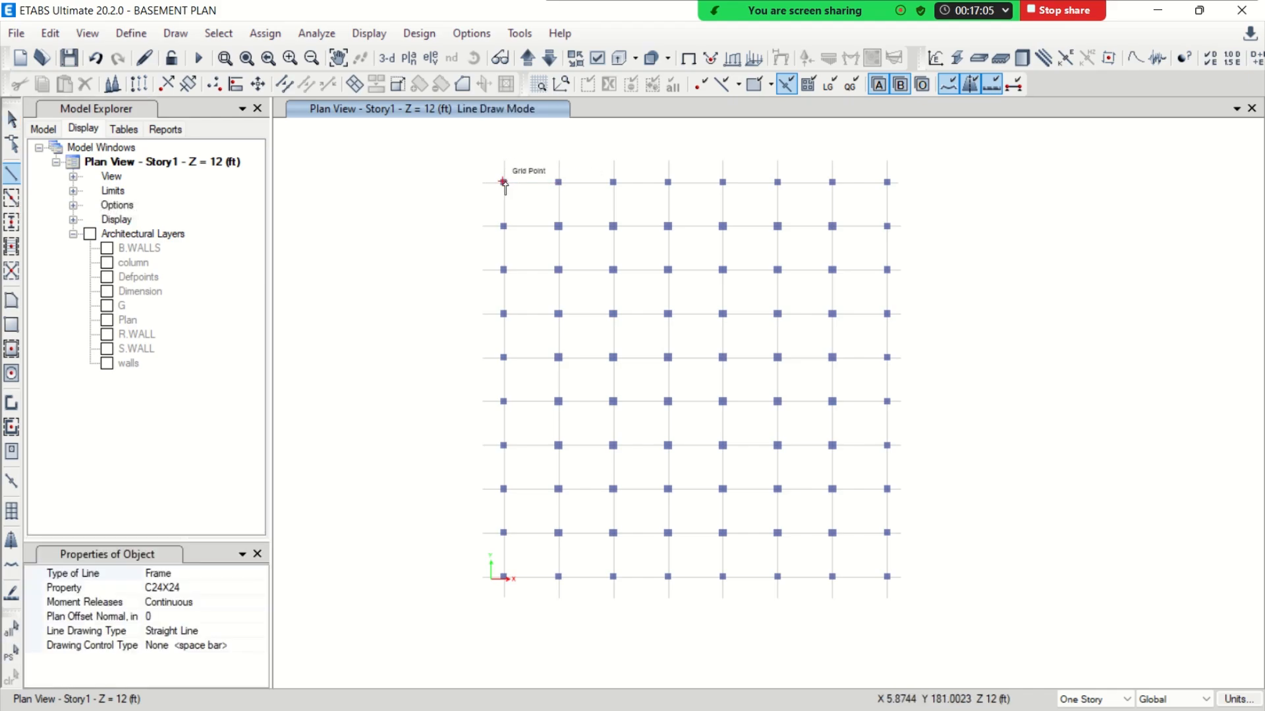
pyautogui.scroll(3, 504, 185)
pyautogui.click(175, 33)
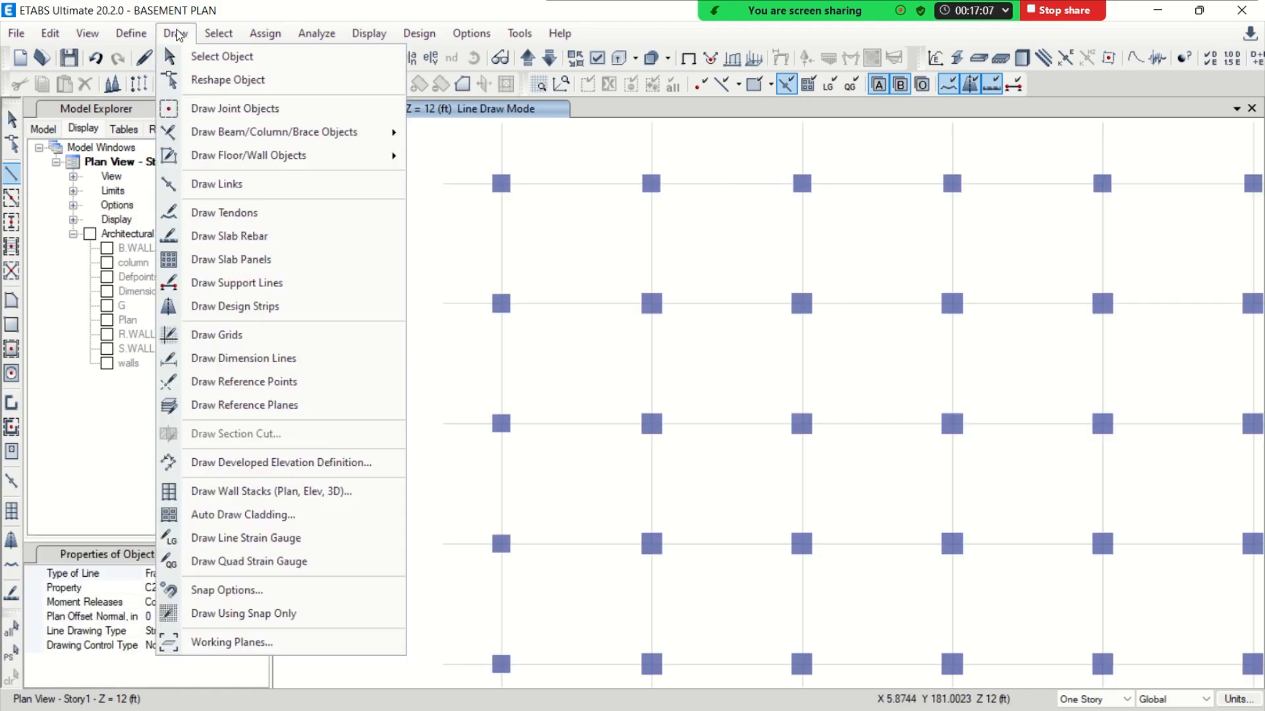
pyautogui.click(238, 589)
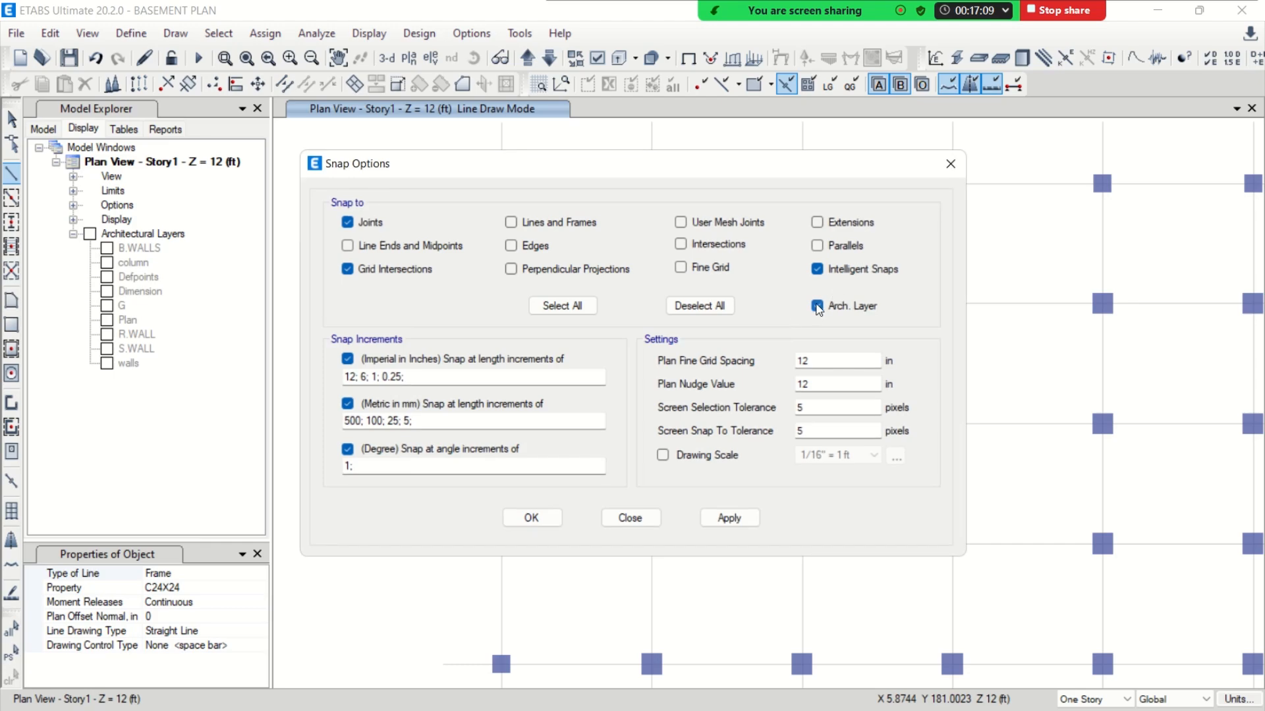
pyautogui.click(532, 517)
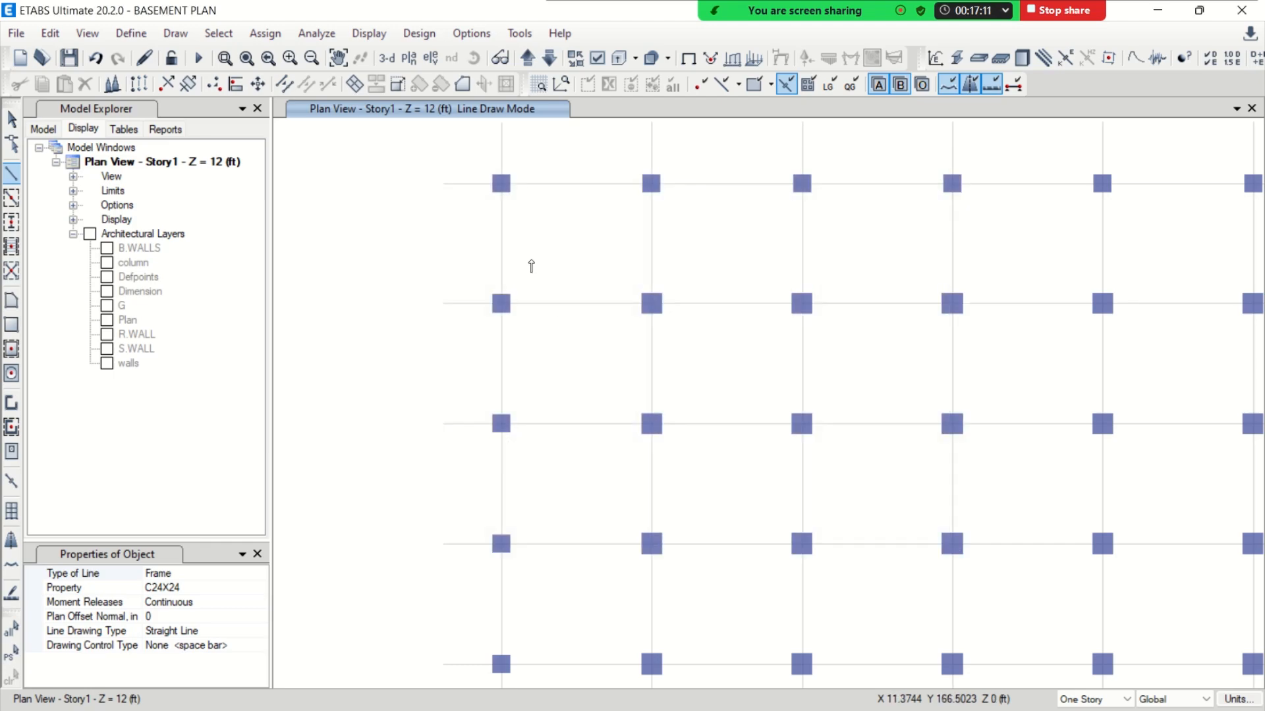
pyautogui.click(501, 184)
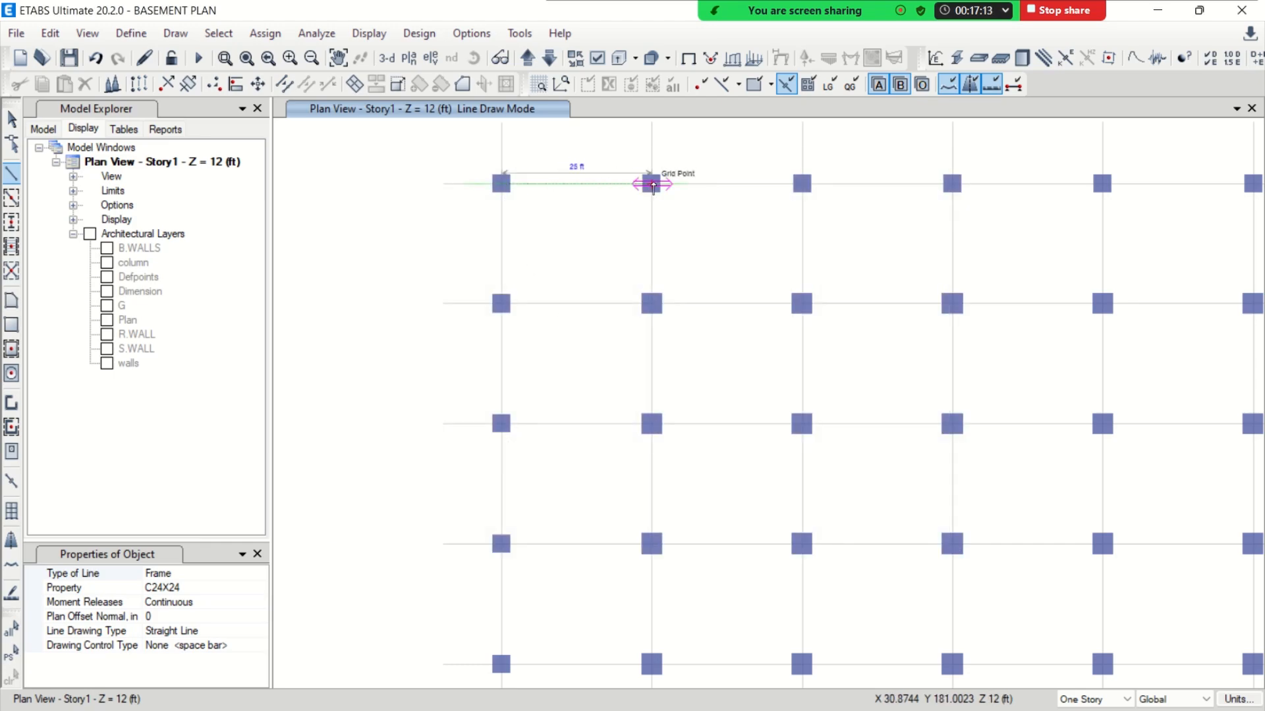
pyautogui.press('Escape')
# Turn on the display of beams and openings in the Story1 plan view options
pyautogui.click(597, 58)
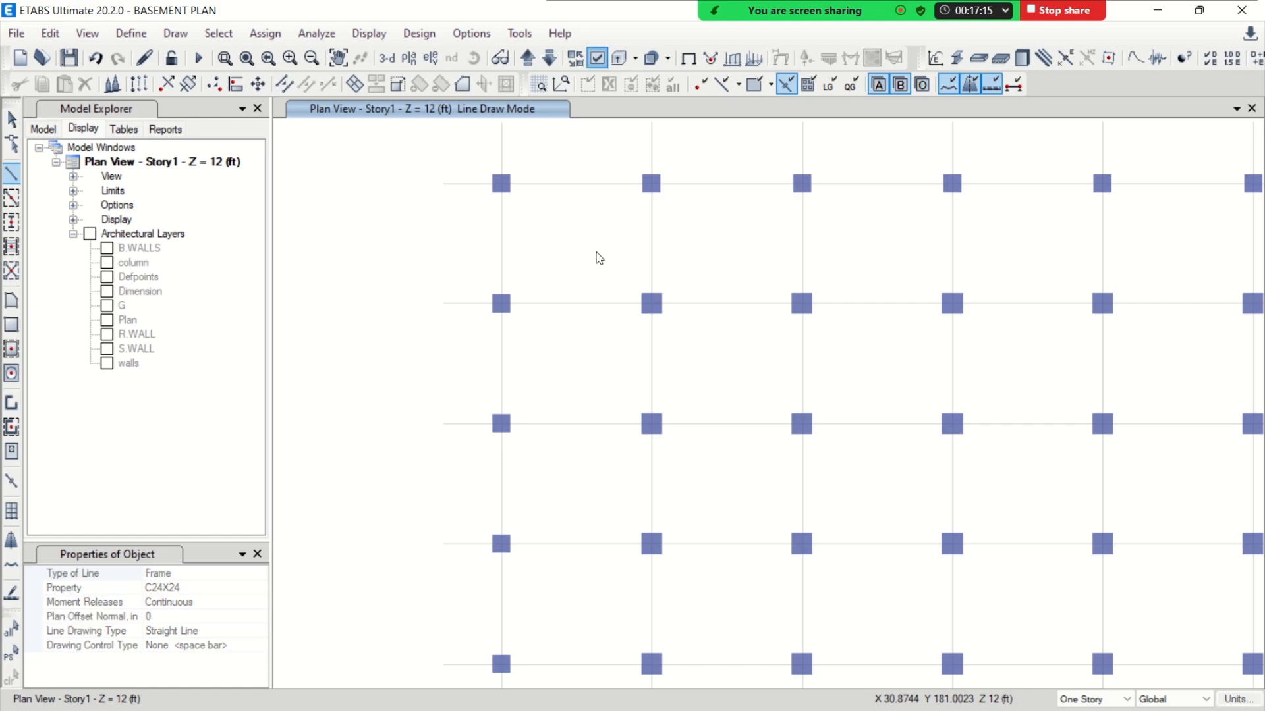
pyautogui.click(506, 285)
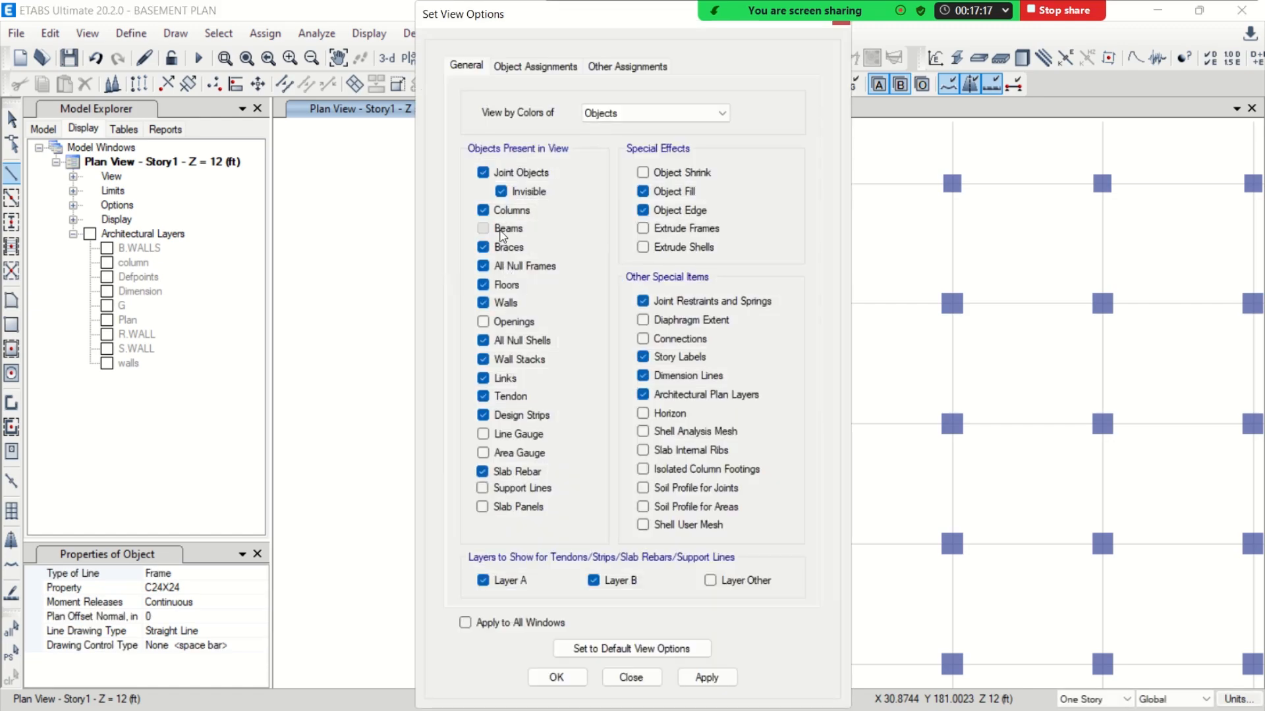
pyautogui.click(502, 229)
pyautogui.click(504, 321)
pyautogui.click(556, 677)
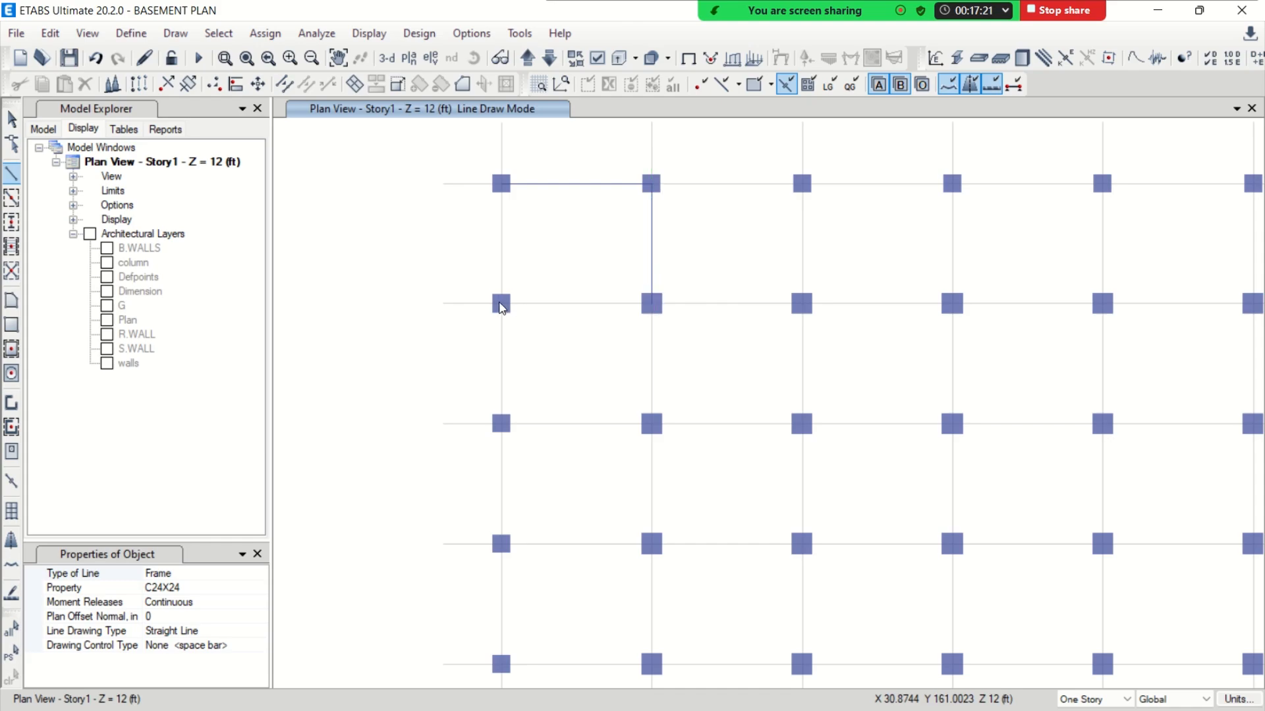
# Finish the third trial C24X24 frame around the uppermost row's first bay, and delete all three trial frames
pyautogui.click(503, 306)
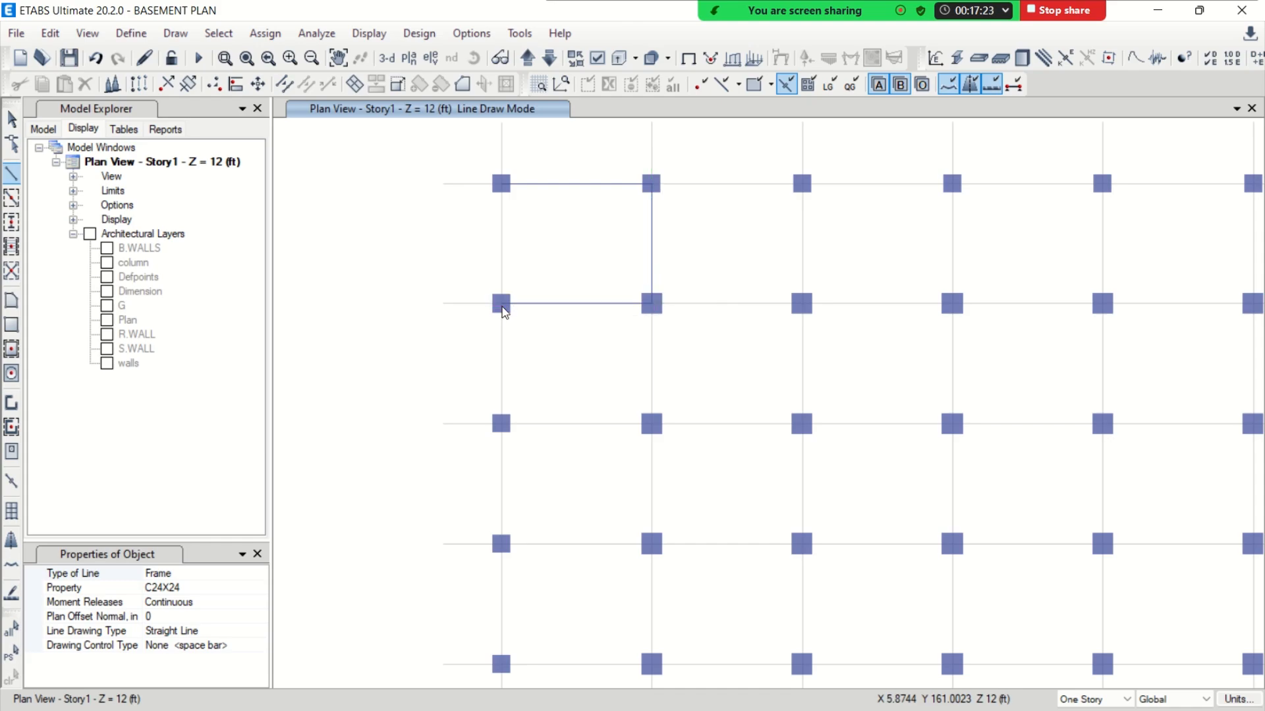
pyautogui.click(9, 121)
pyautogui.click(541, 184)
pyautogui.click(545, 309)
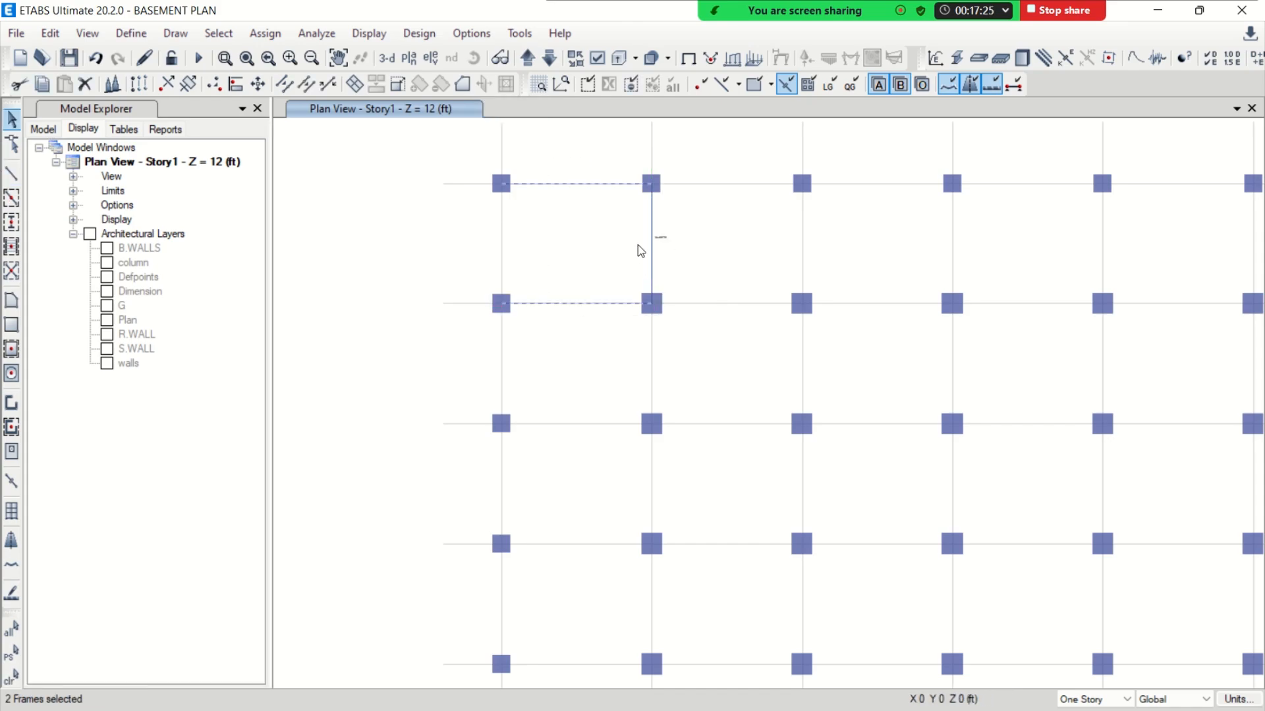
pyautogui.click(650, 247)
pyautogui.press('Delete')
pyautogui.scroll(-3, 552, 237)
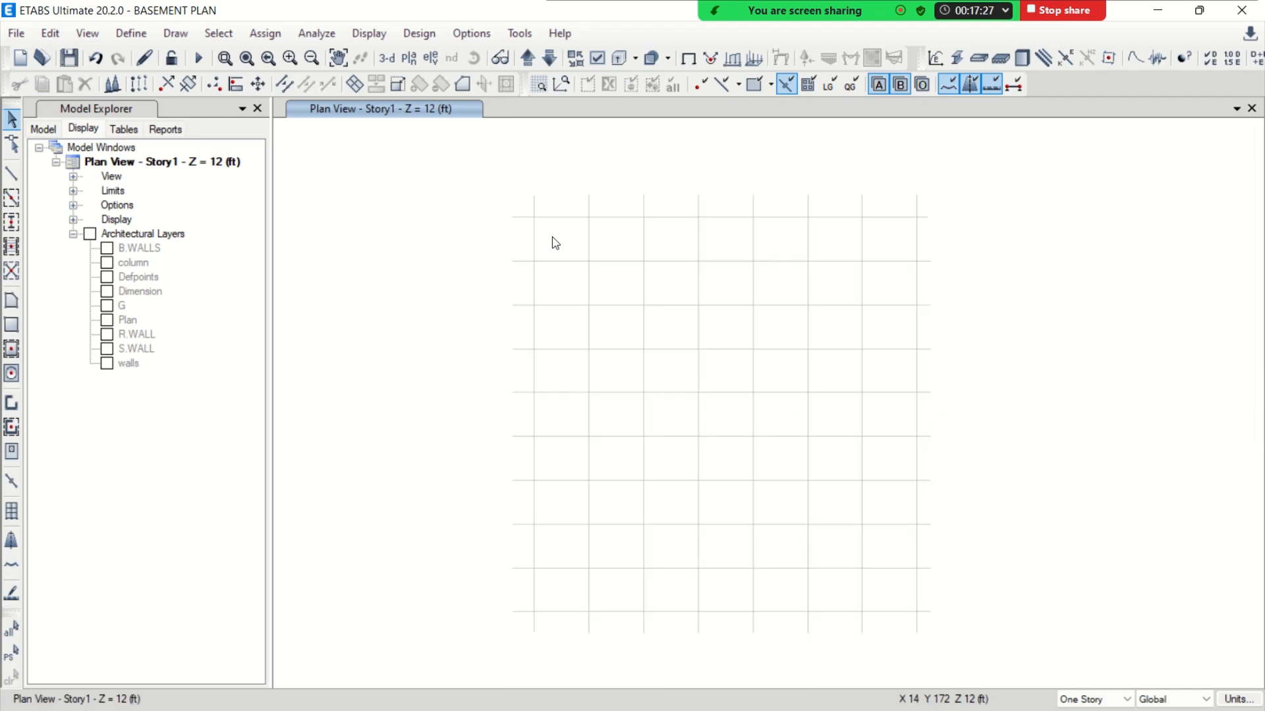
# Quick draw B 15X24 beams along all grid lines between the Story1 columns
pyautogui.moveTo(674, 345); pyautogui.dragTo(637, 311, button='middle')
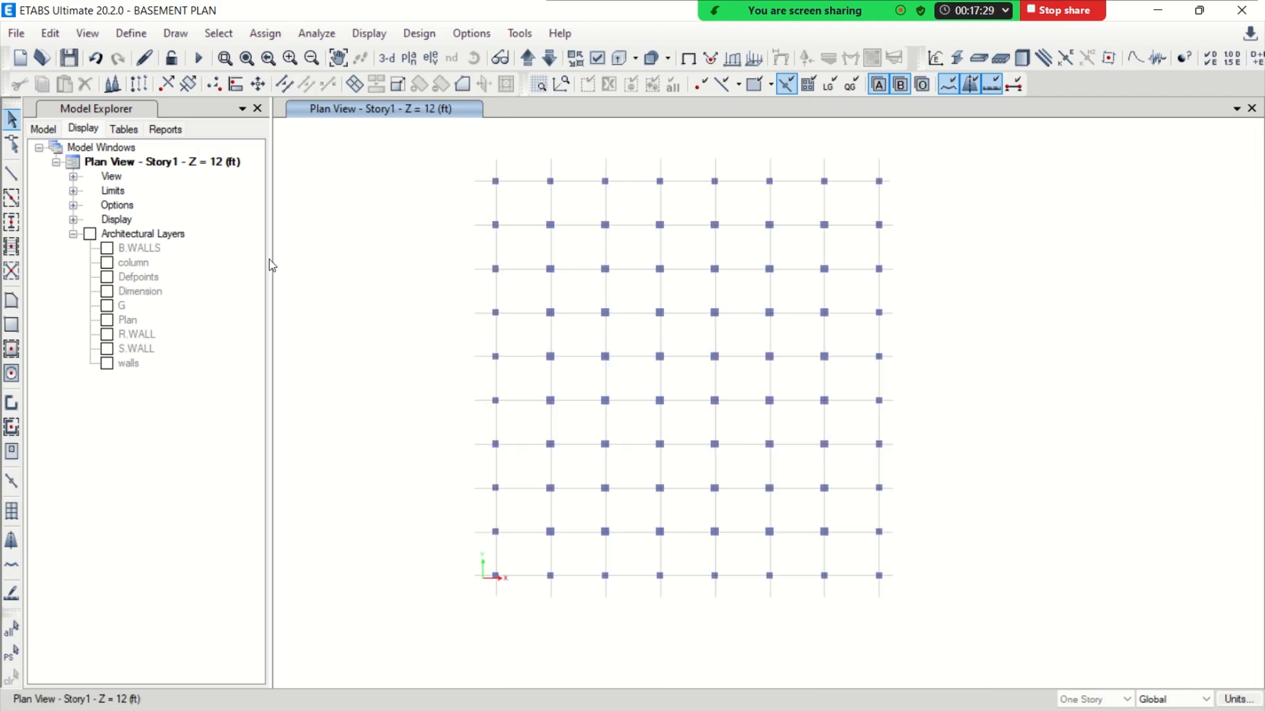
pyautogui.click(11, 198)
pyautogui.click(206, 588)
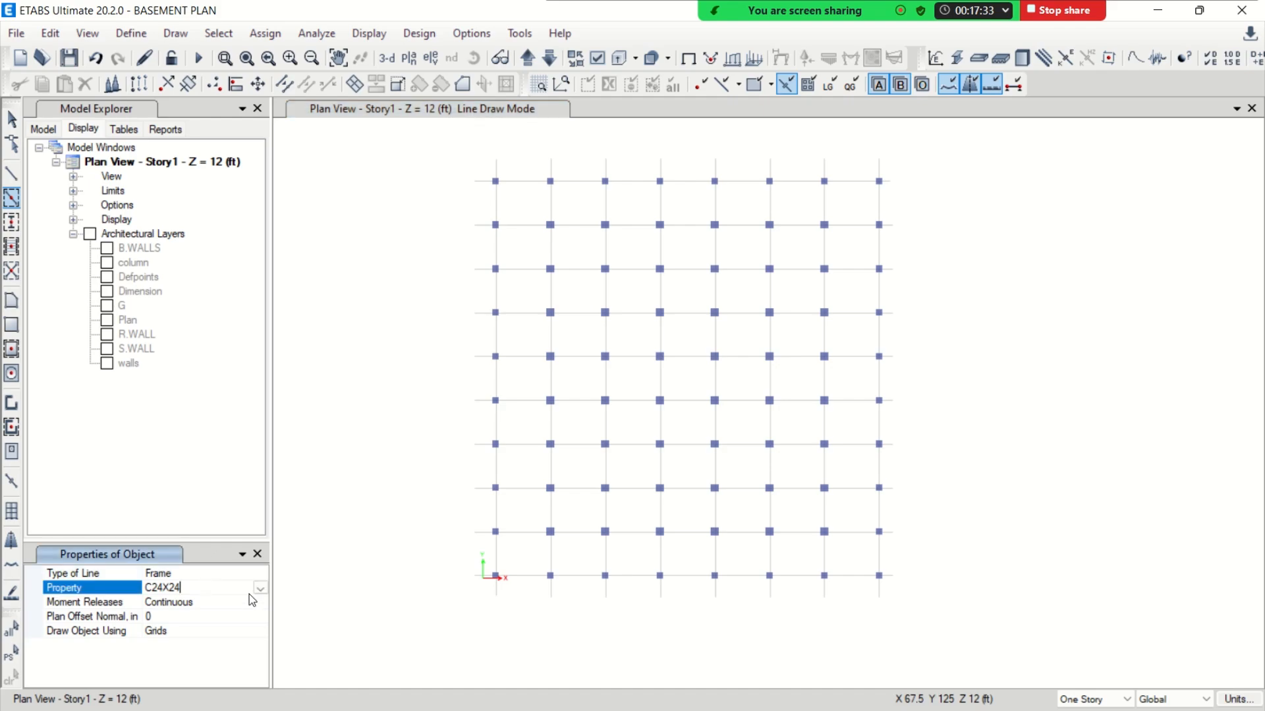
pyautogui.click(258, 601)
pyautogui.click(259, 588)
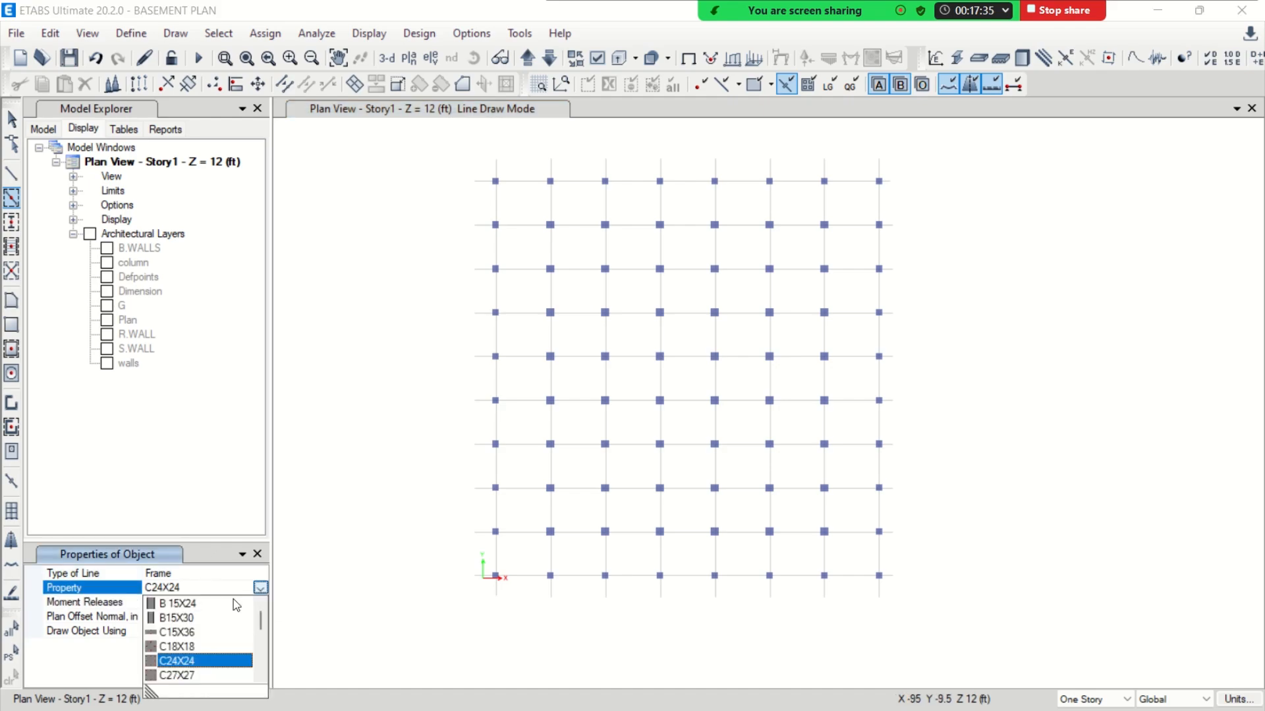
pyautogui.click(176, 604)
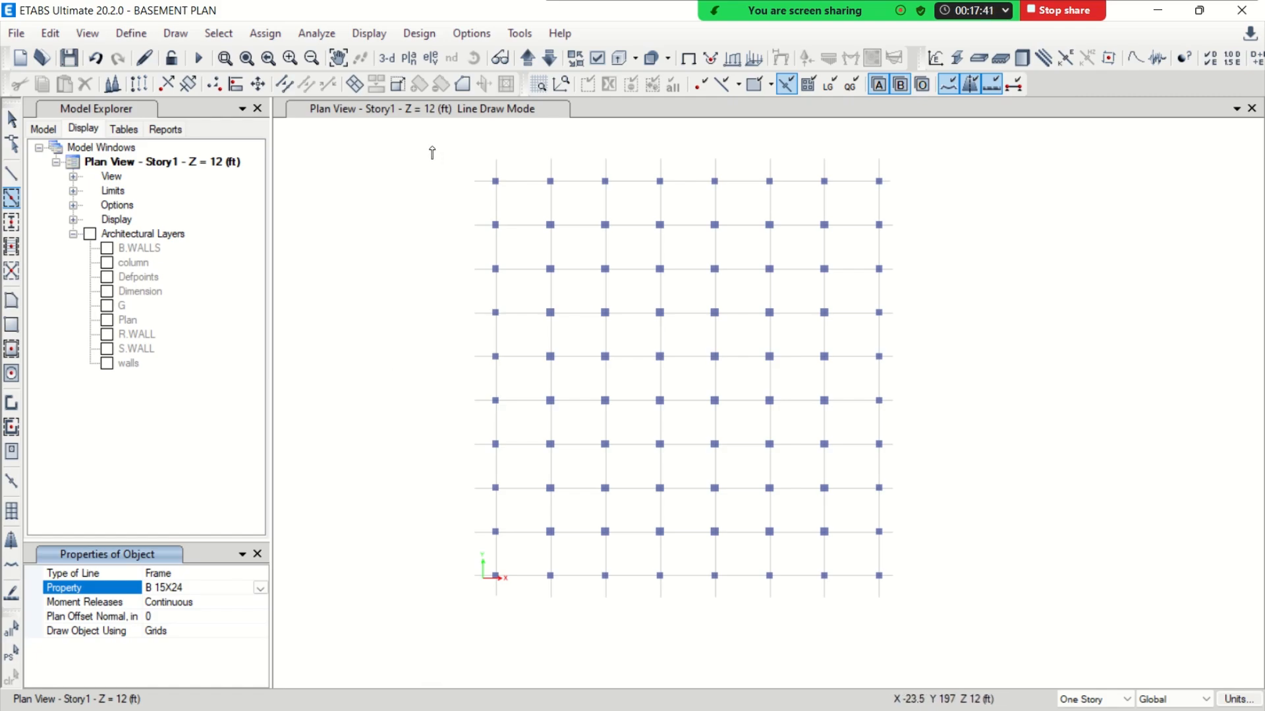
pyautogui.moveTo(432, 146)
pyautogui.mouseDown()
pyautogui.moveTo(531, 299)
pyautogui.moveTo(684, 449)
pyautogui.moveTo(949, 638)
pyautogui.mouseUp()
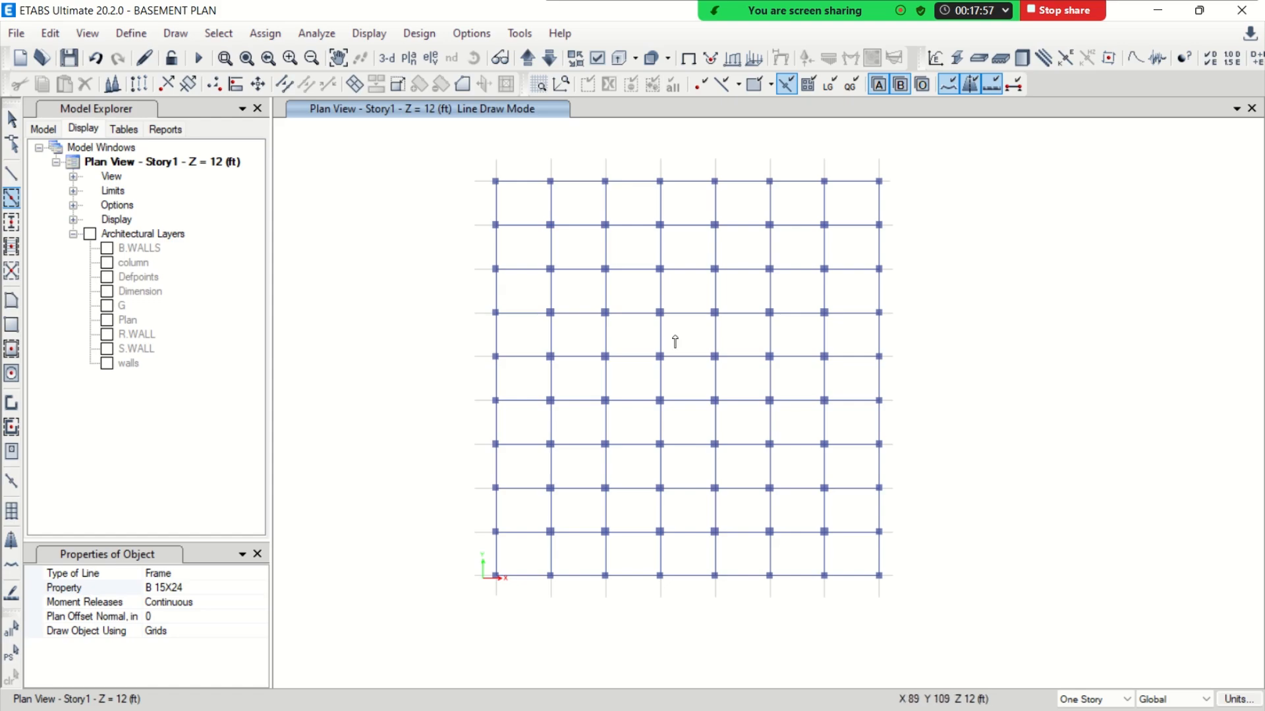
# On Story2, place C30X30 columns at all grid intersections and quick draw B 15X24 beams along all grid lines
pyautogui.scroll(5, 664, 322)
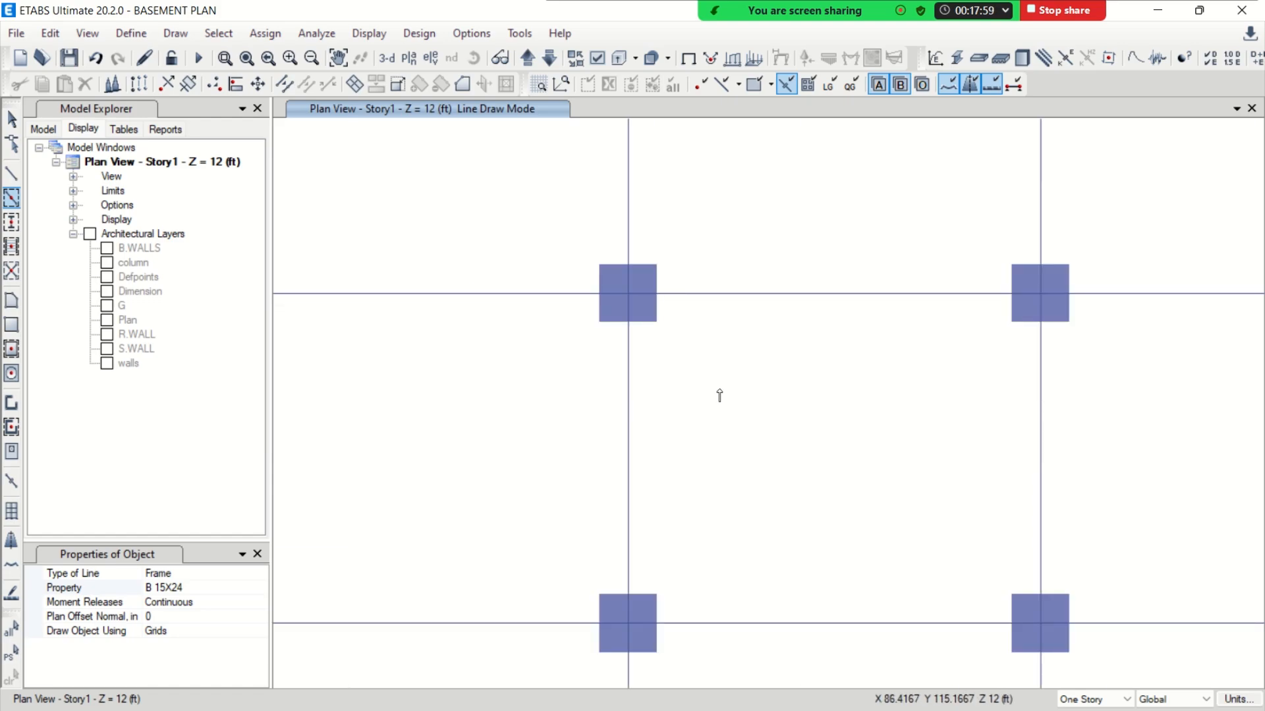
pyautogui.scroll(-3, 720, 395)
pyautogui.scroll(-3, 721, 397)
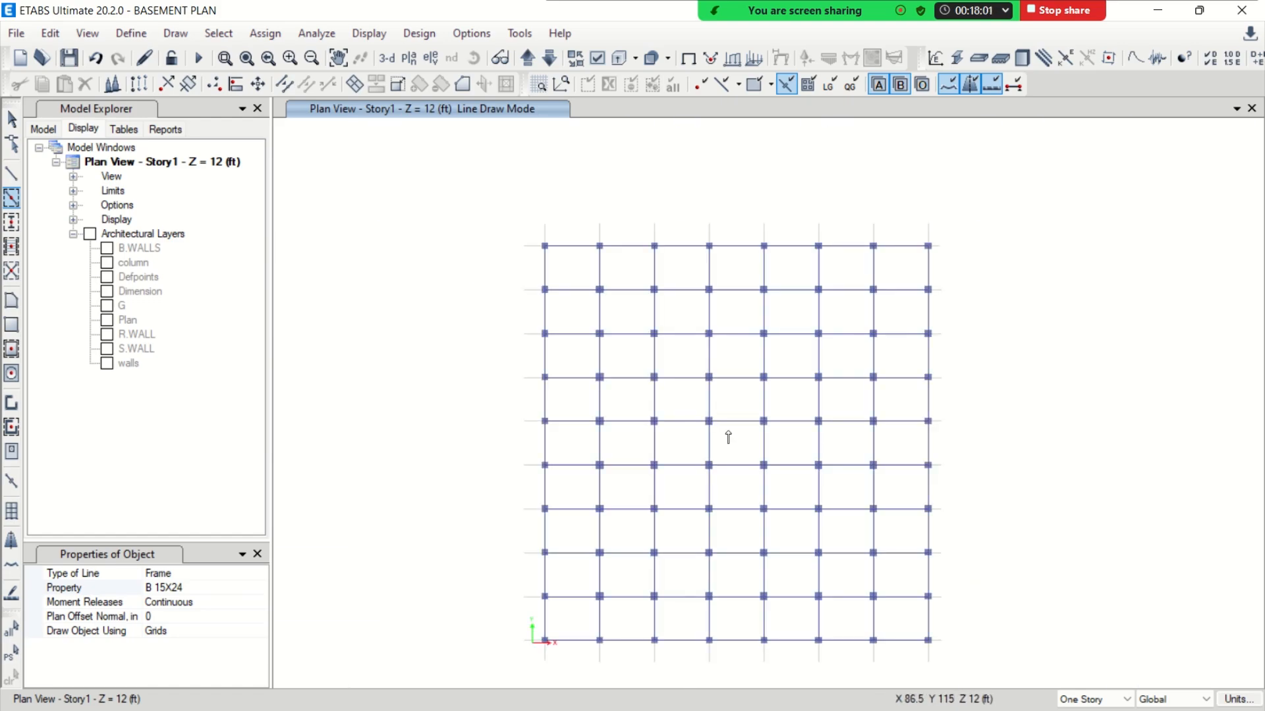
pyautogui.moveTo(739, 493); pyautogui.dragTo(718, 436, button='middle')
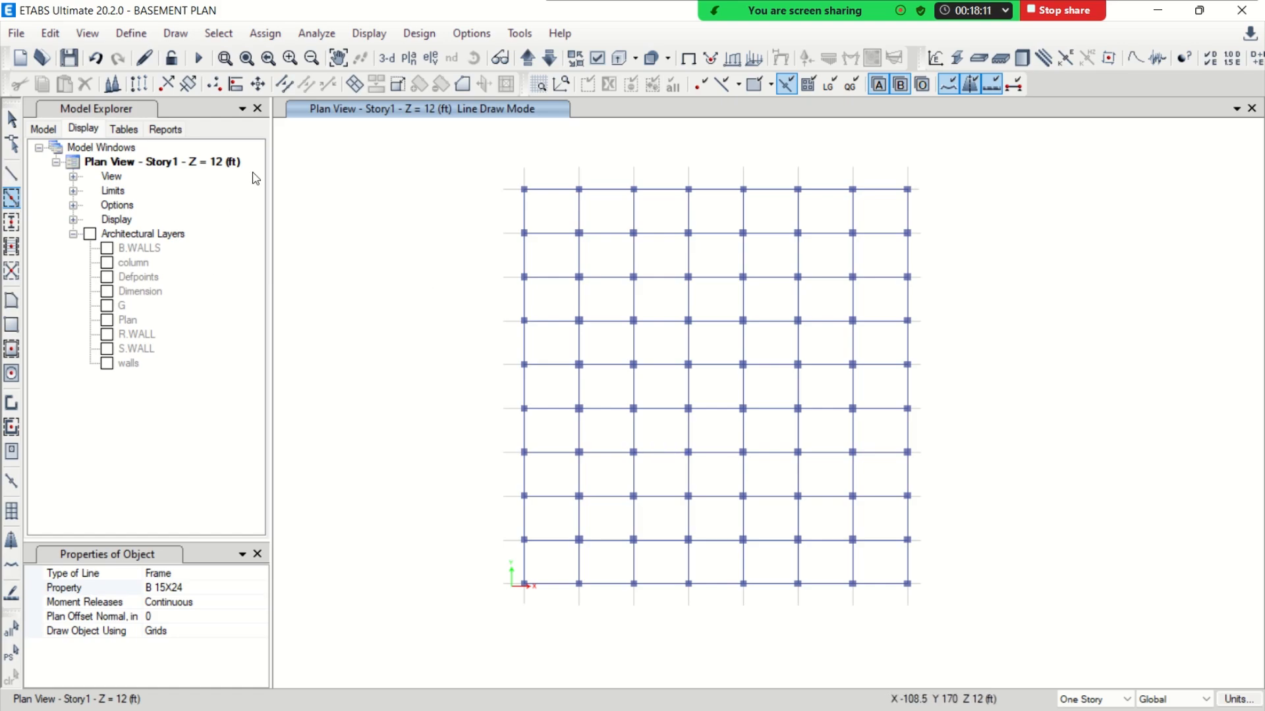
pyautogui.click(527, 59)
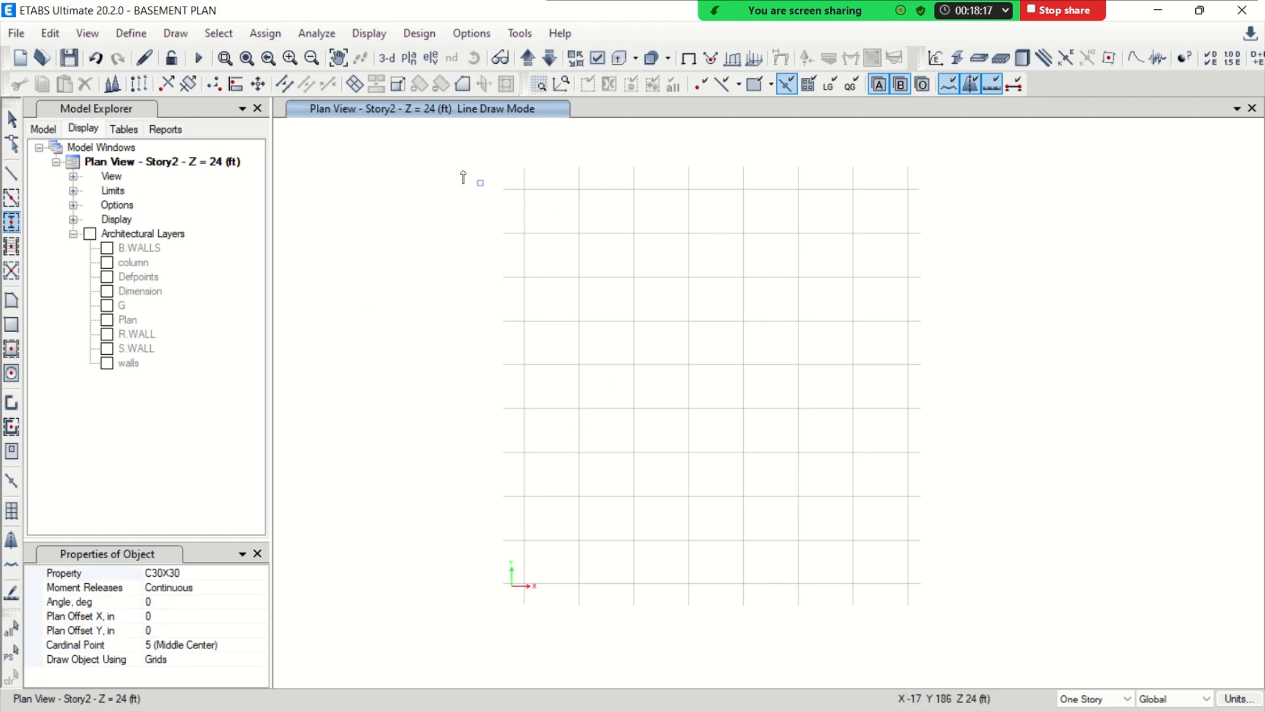
pyautogui.moveTo(459, 163); pyautogui.dragTo(682, 430)
pyautogui.moveTo(735, 479); pyautogui.dragTo(998, 644)
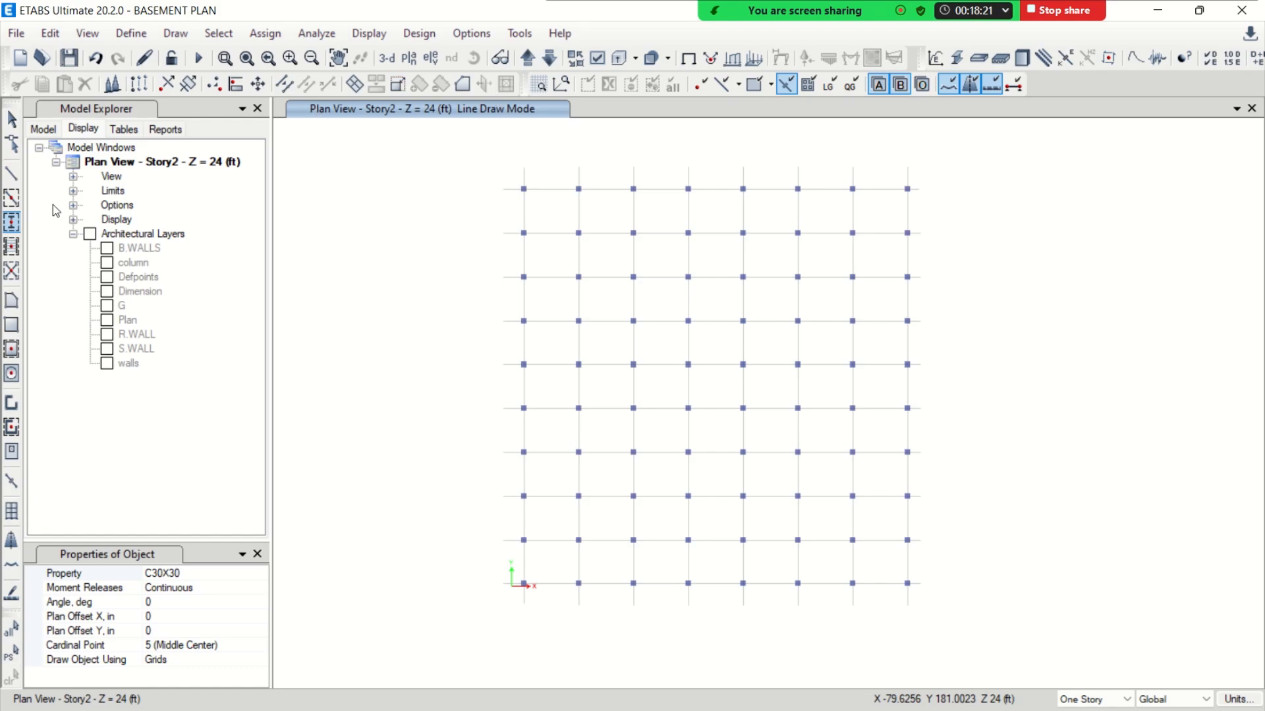
pyautogui.click(11, 198)
pyautogui.moveTo(472, 160)
pyautogui.mouseDown()
pyautogui.moveTo(768, 531)
pyautogui.moveTo(965, 629)
pyautogui.mouseUp()
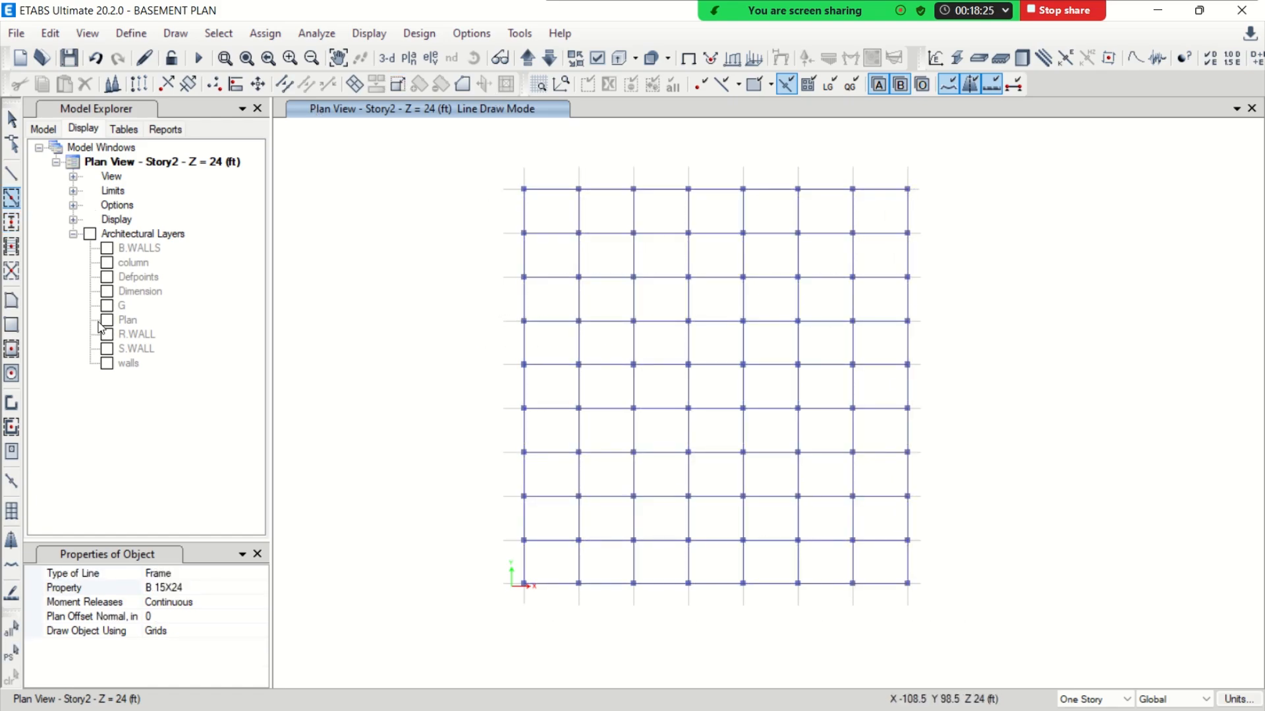
# Quick draw Slab 6.5 floors in all grid bays of Story2 and Story1
pyautogui.click(12, 349)
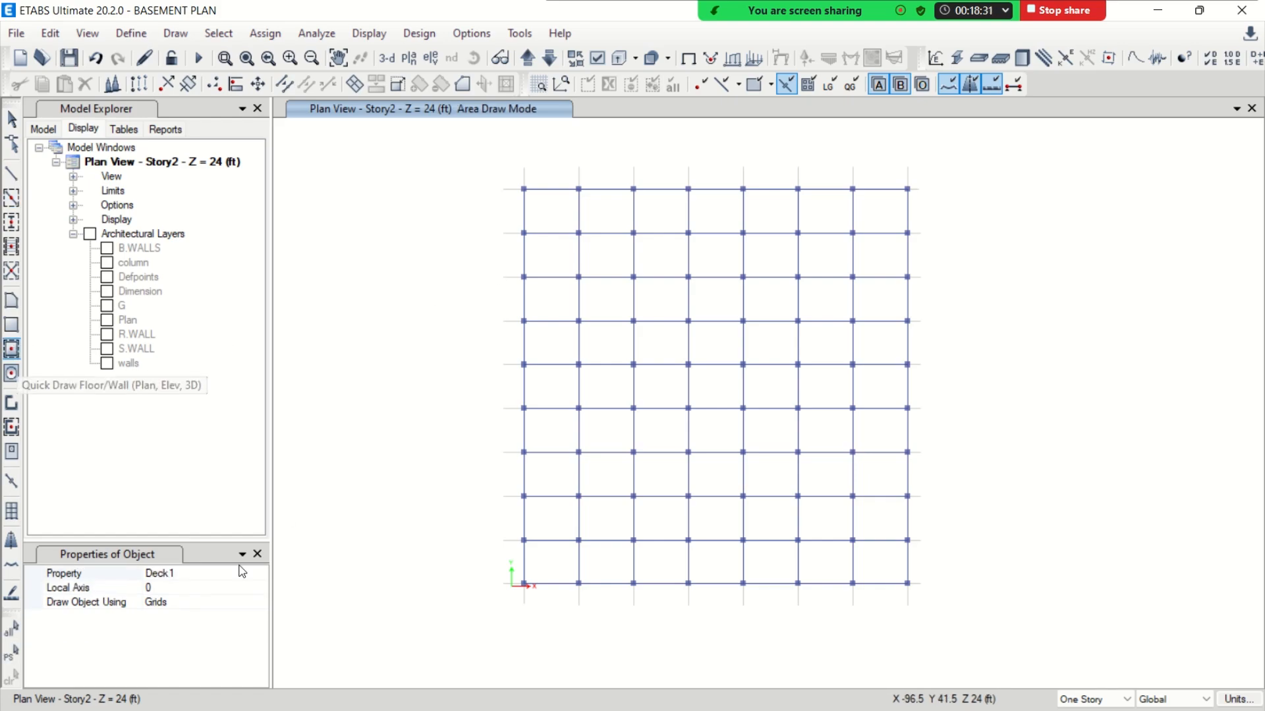
pyautogui.click(260, 574)
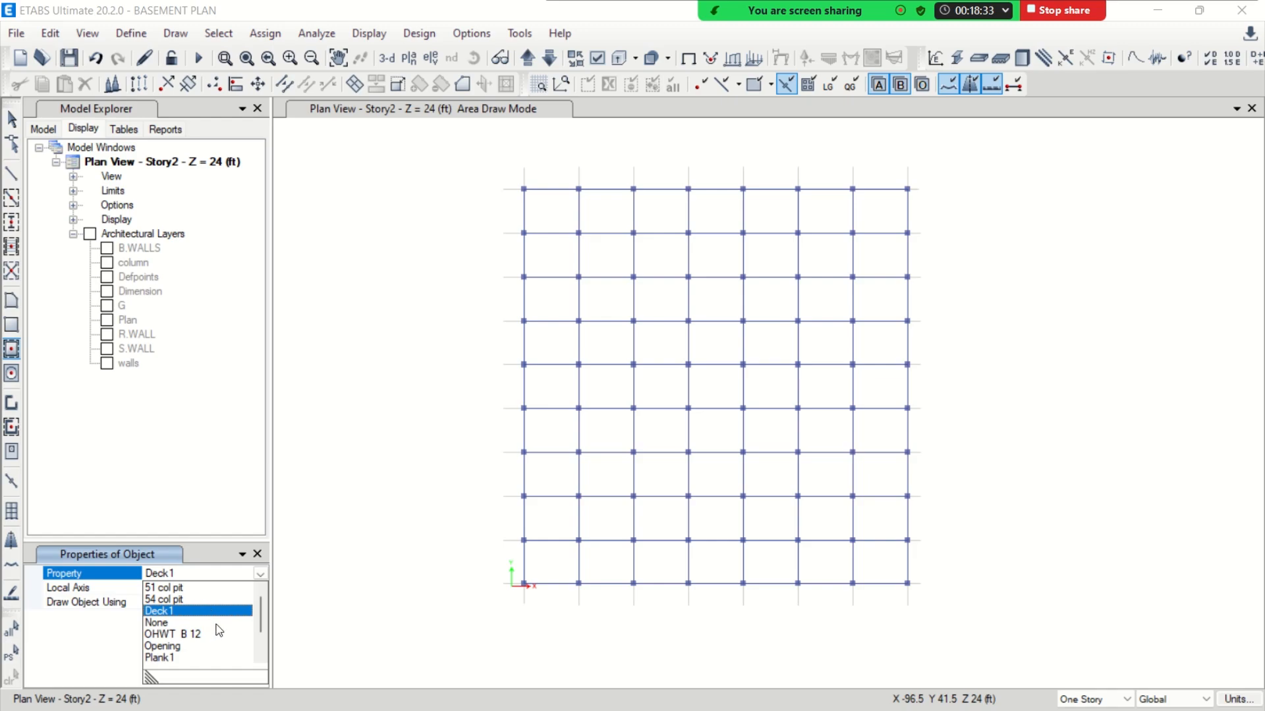
pyautogui.moveTo(255, 618); pyautogui.dragTo(263, 636)
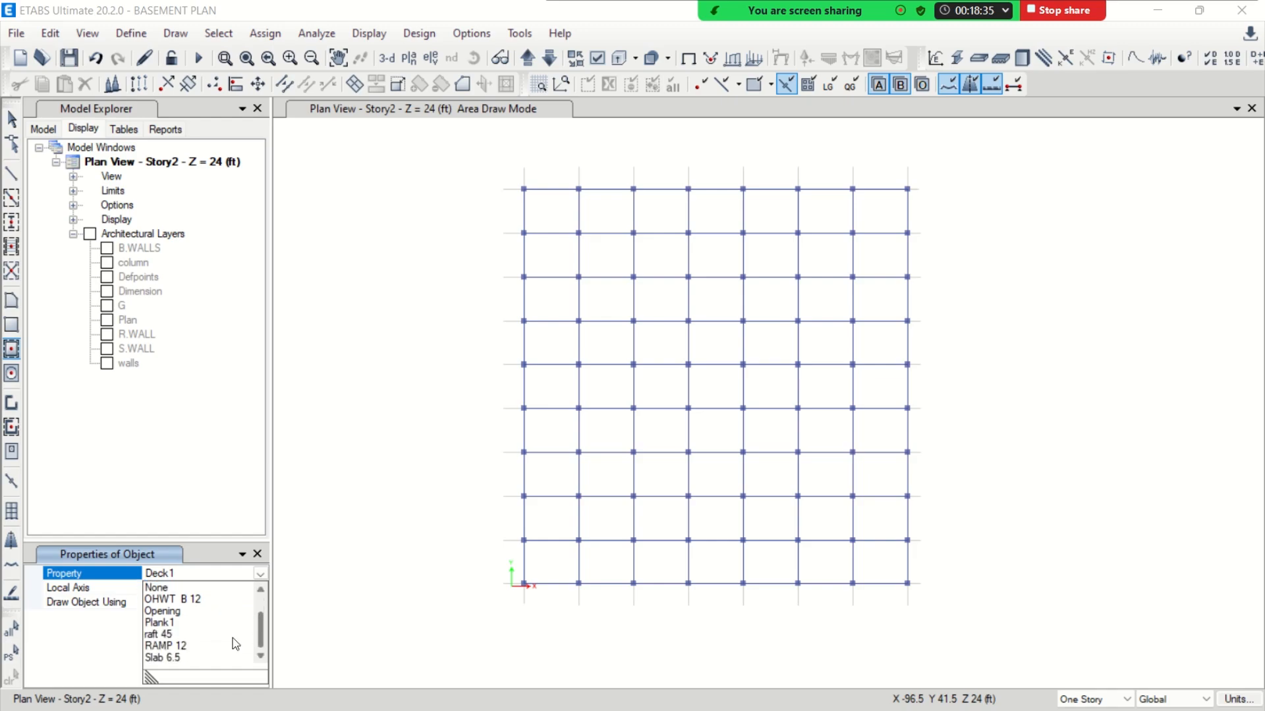
pyautogui.click(181, 657)
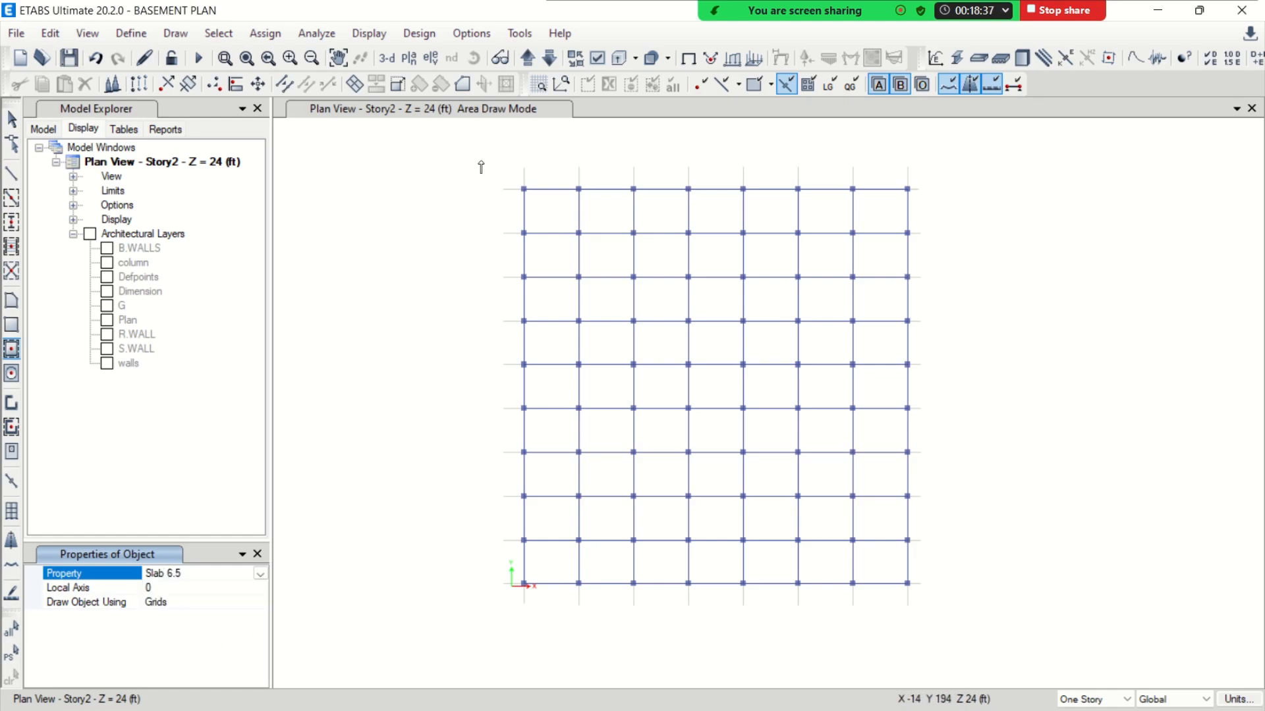
pyautogui.moveTo(481, 160); pyautogui.dragTo(957, 637)
pyautogui.click(549, 58)
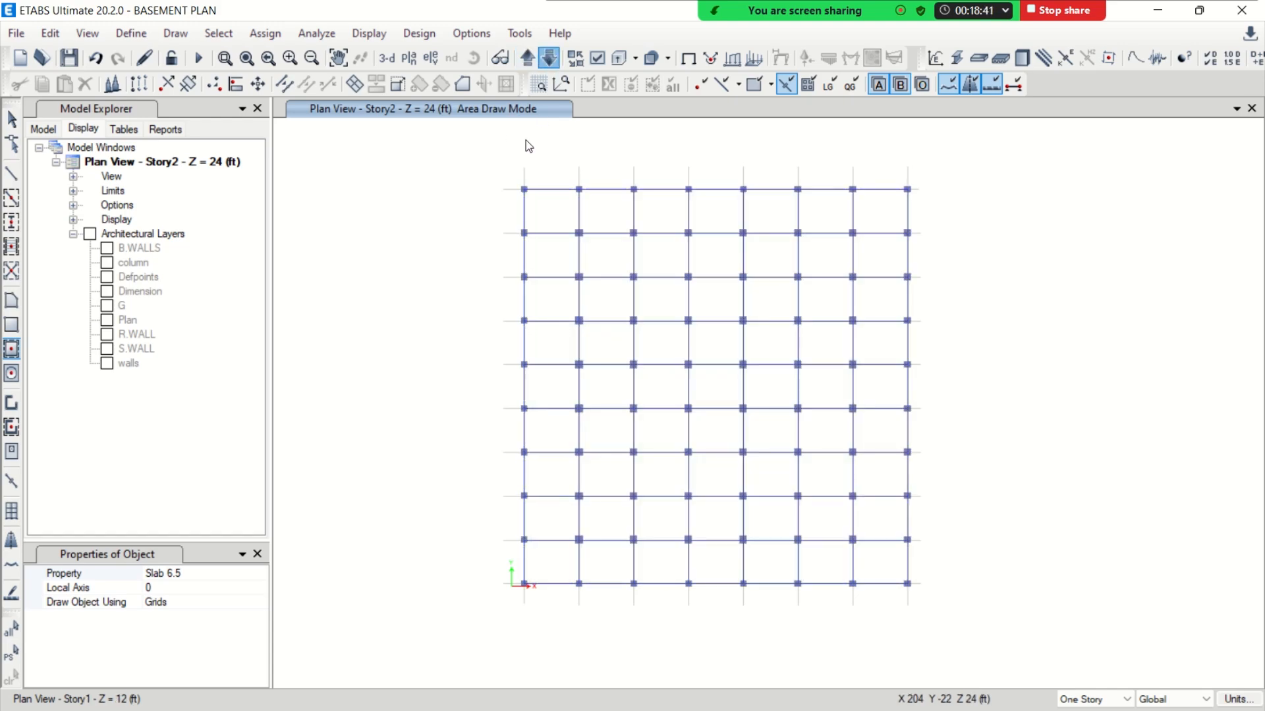
pyautogui.moveTo(472, 154); pyautogui.dragTo(942, 612)
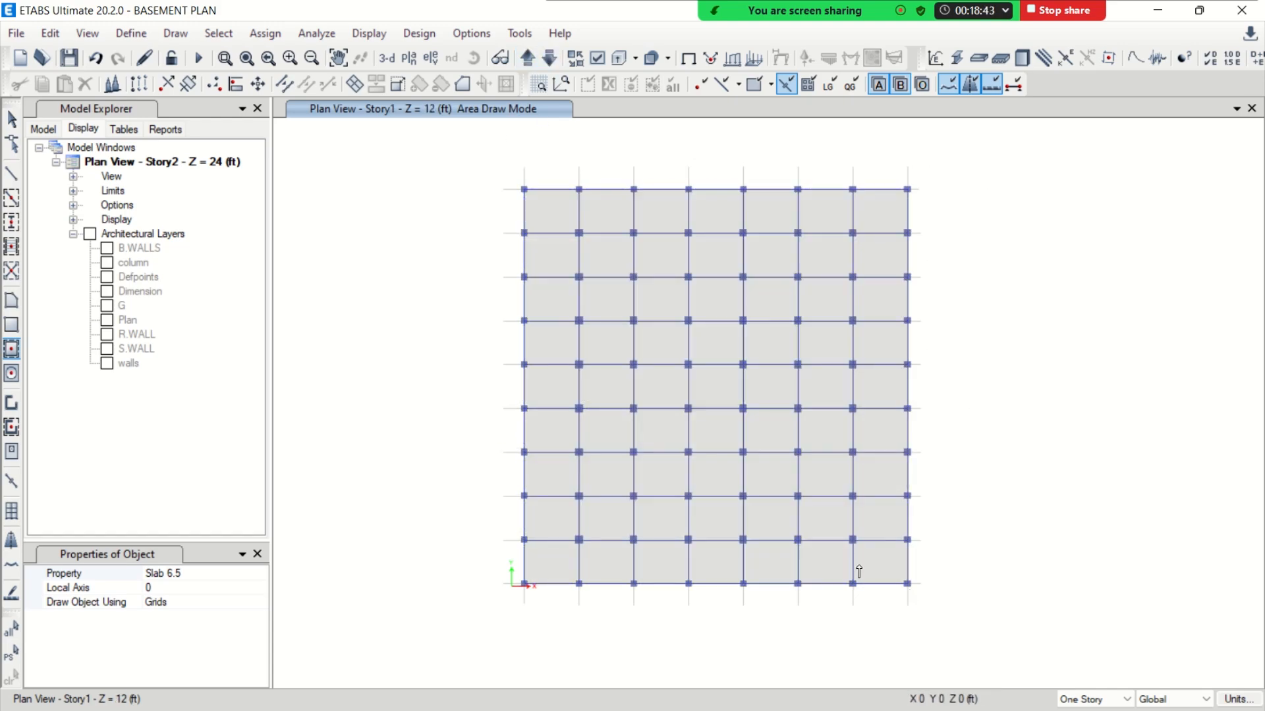
pyautogui.click(9, 117)
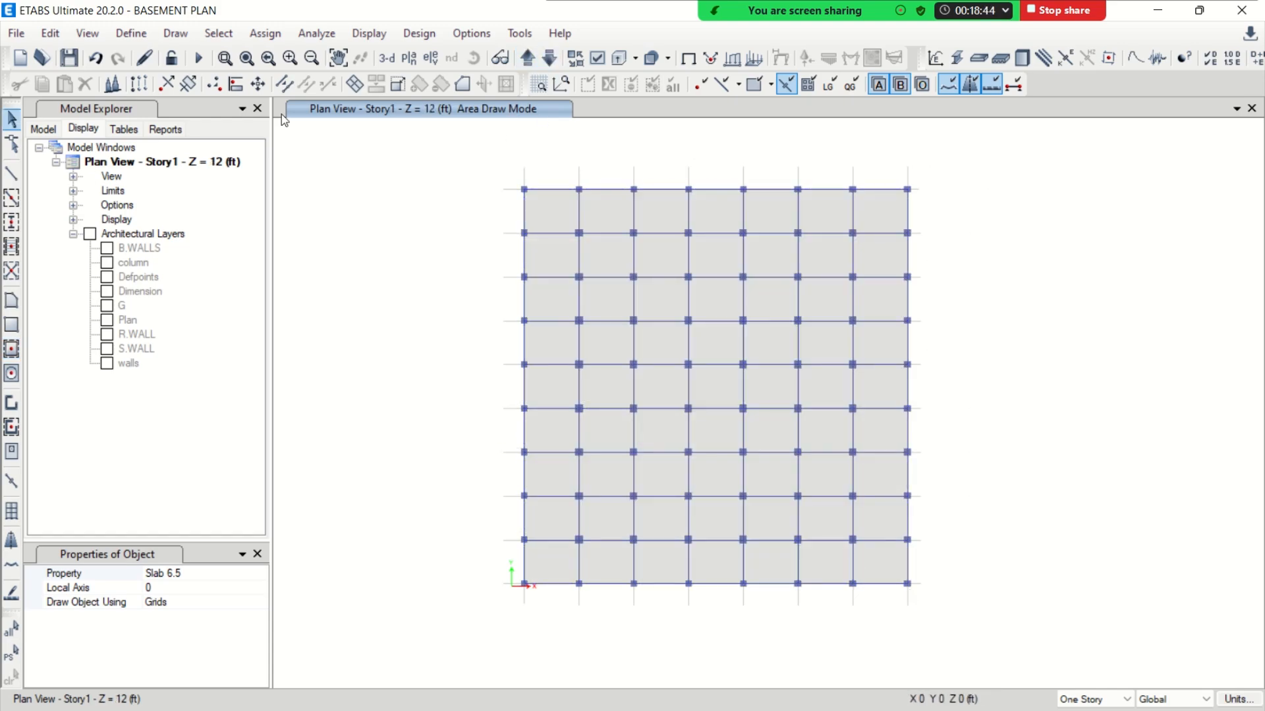
# Show the model in 3-D with the grid system hidden and examine the two modelled stories from several angles
pyautogui.click(392, 61)
pyautogui.rightClick(407, 212)
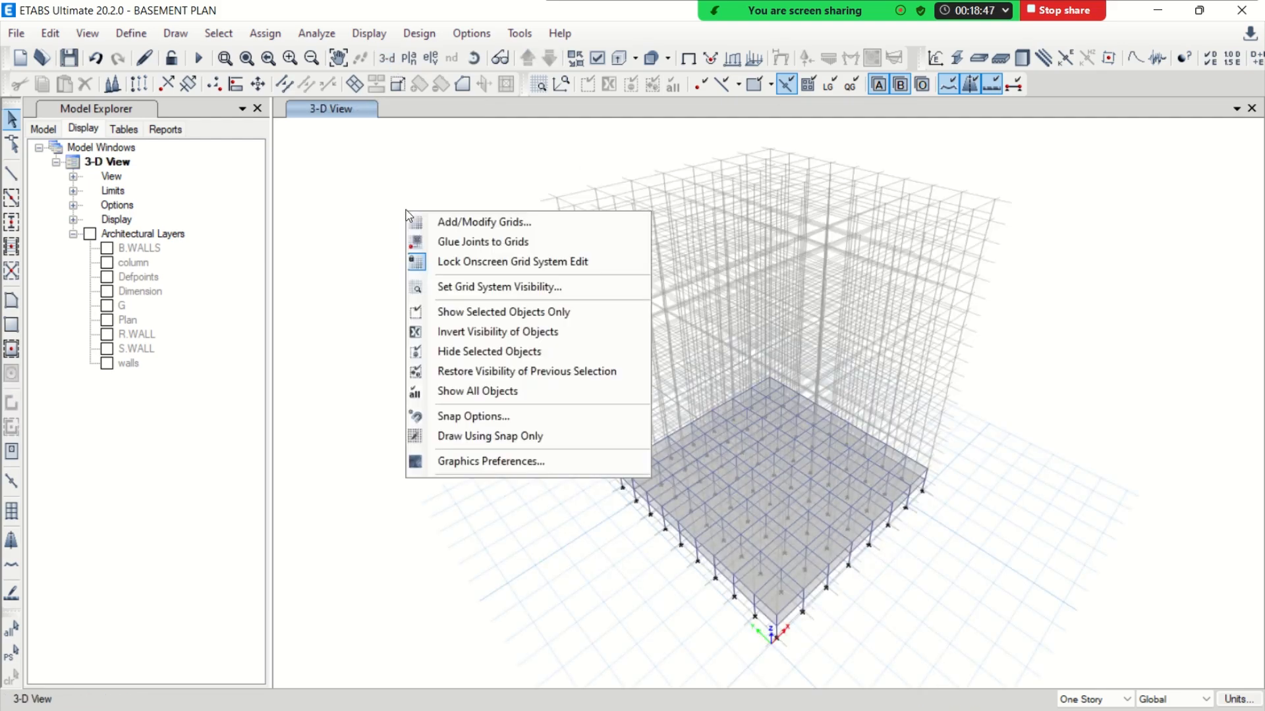
pyautogui.click(466, 288)
pyautogui.click(473, 58)
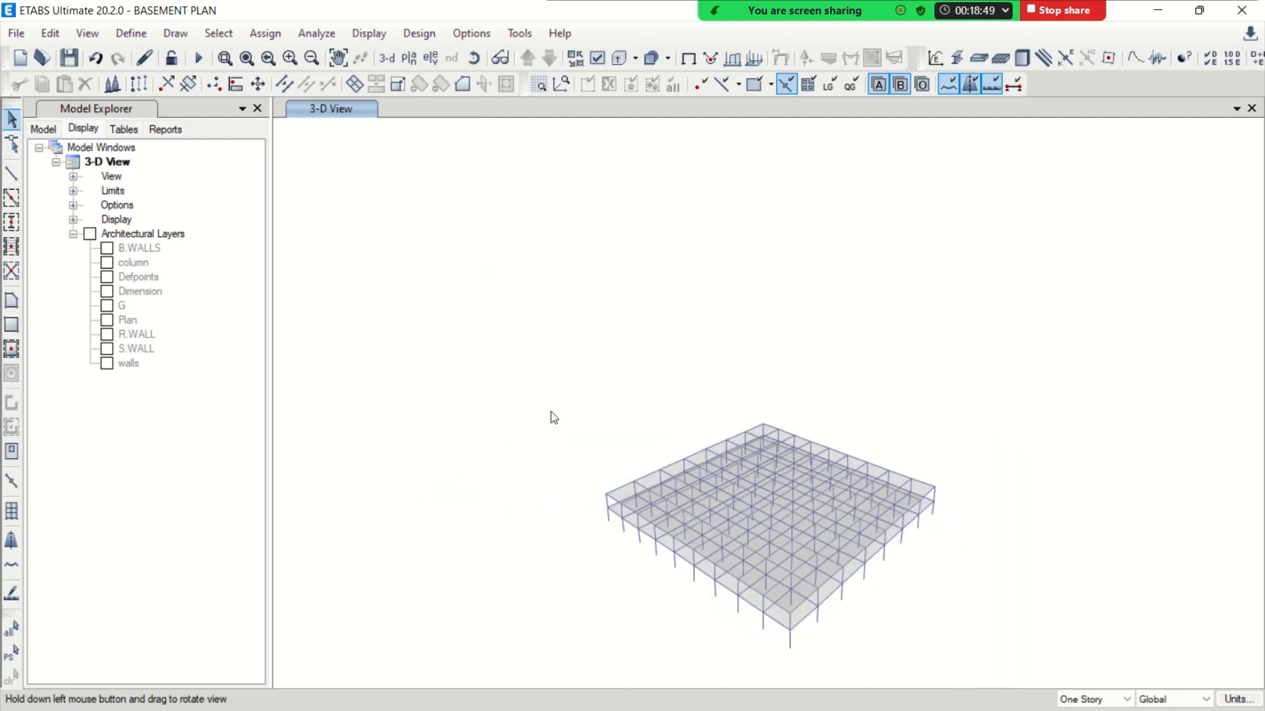
pyautogui.moveTo(551, 412); pyautogui.dragTo(551, 342)
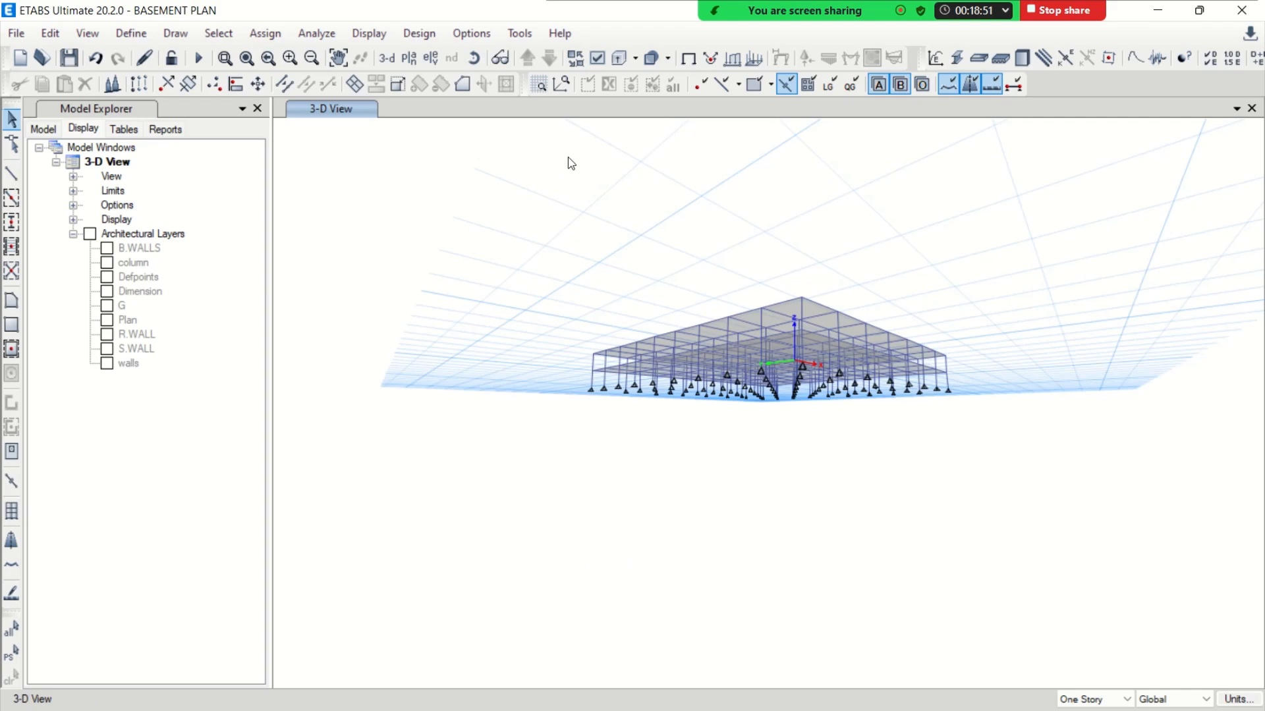
pyautogui.click(473, 58)
pyautogui.moveTo(522, 240); pyautogui.dragTo(520, 330)
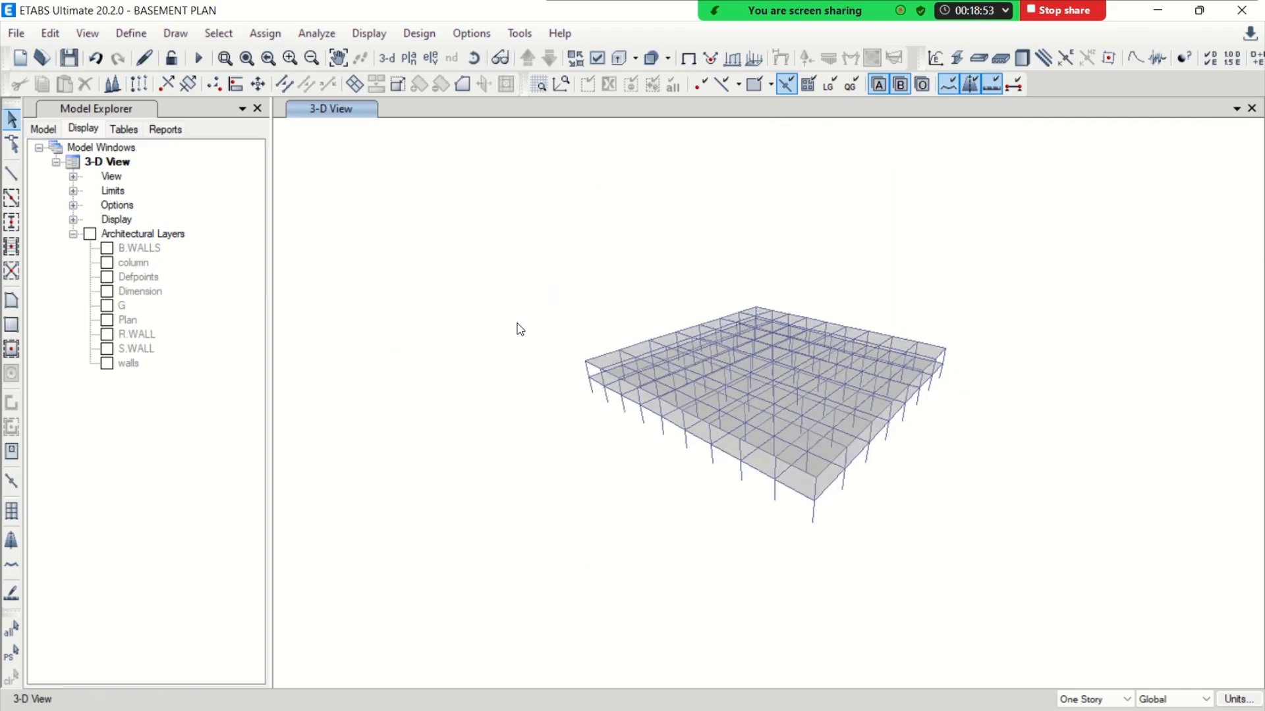
# Return to the Story1 plan view and make the grid lines visible again
pyautogui.click(408, 58)
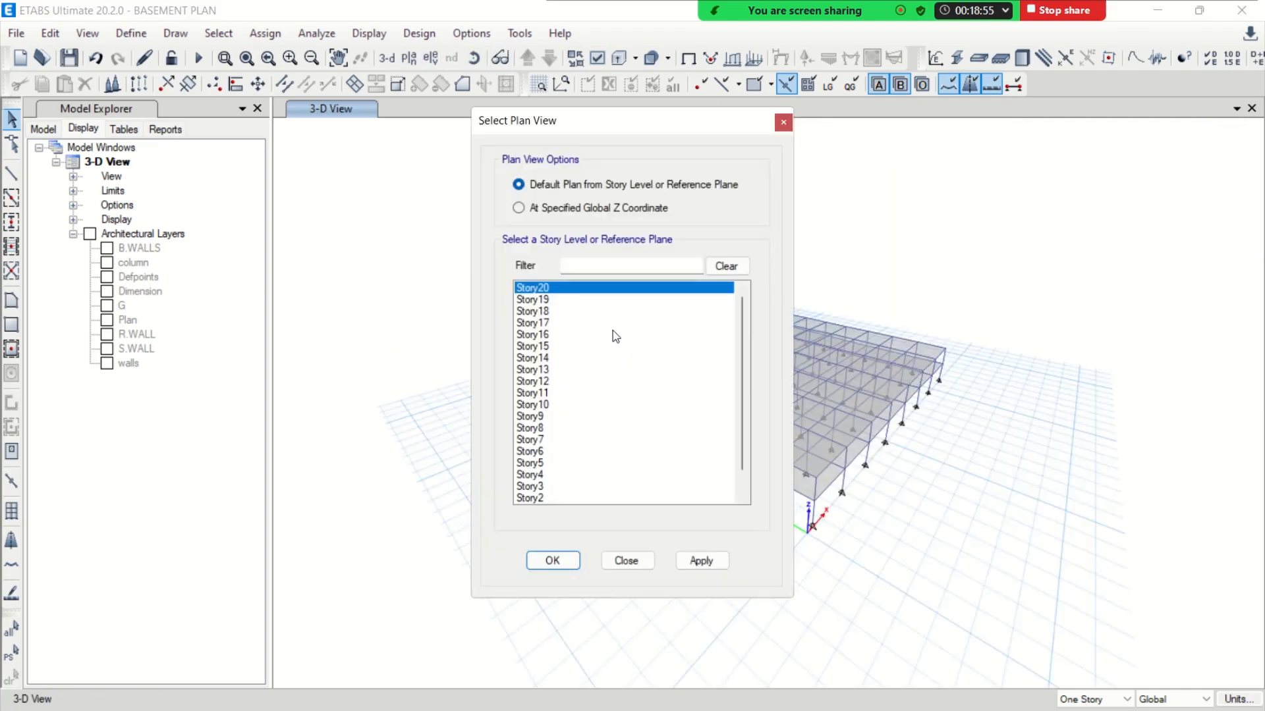
pyautogui.scroll(-1, 581, 396)
pyautogui.click(537, 487)
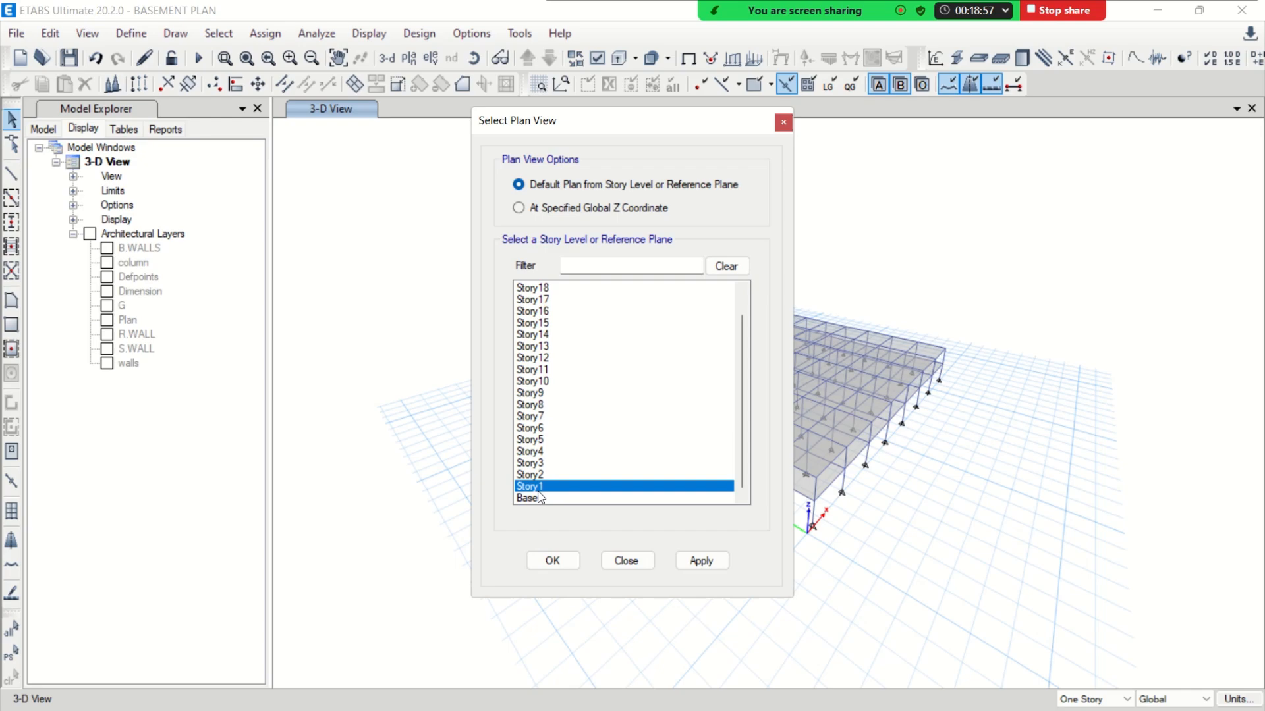
pyautogui.click(554, 560)
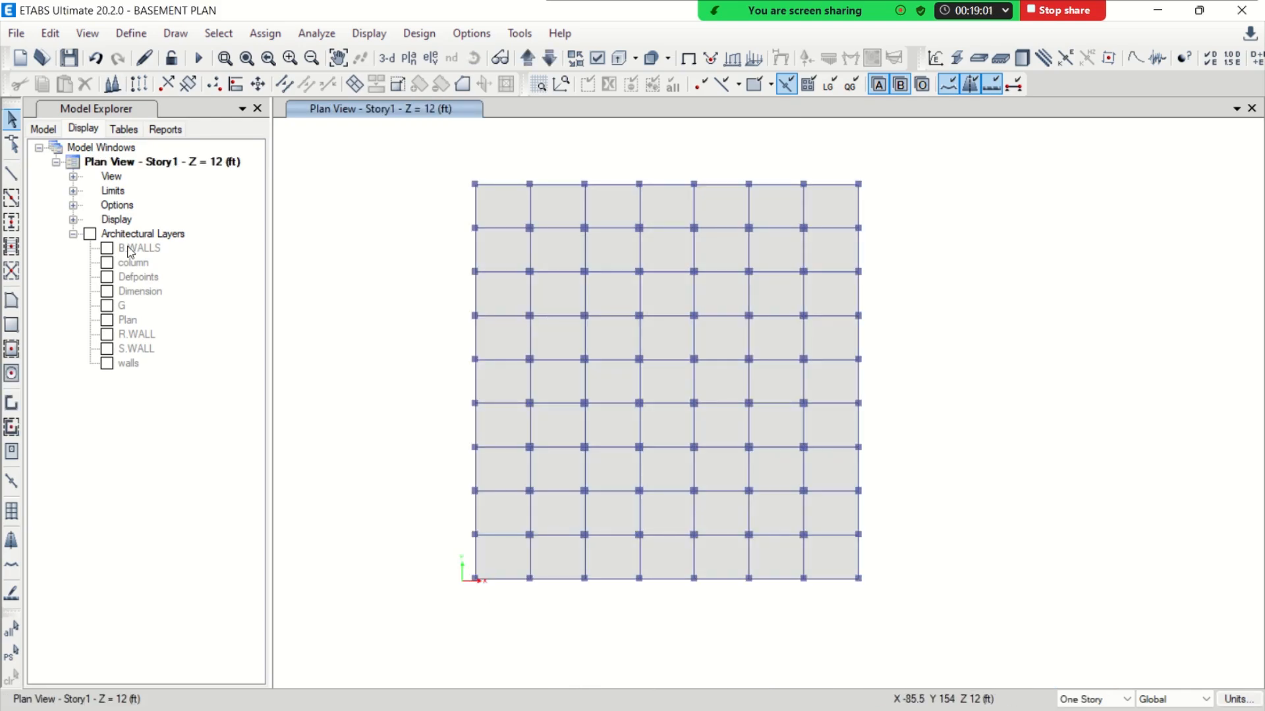
pyautogui.rightClick(307, 242)
pyautogui.click(364, 314)
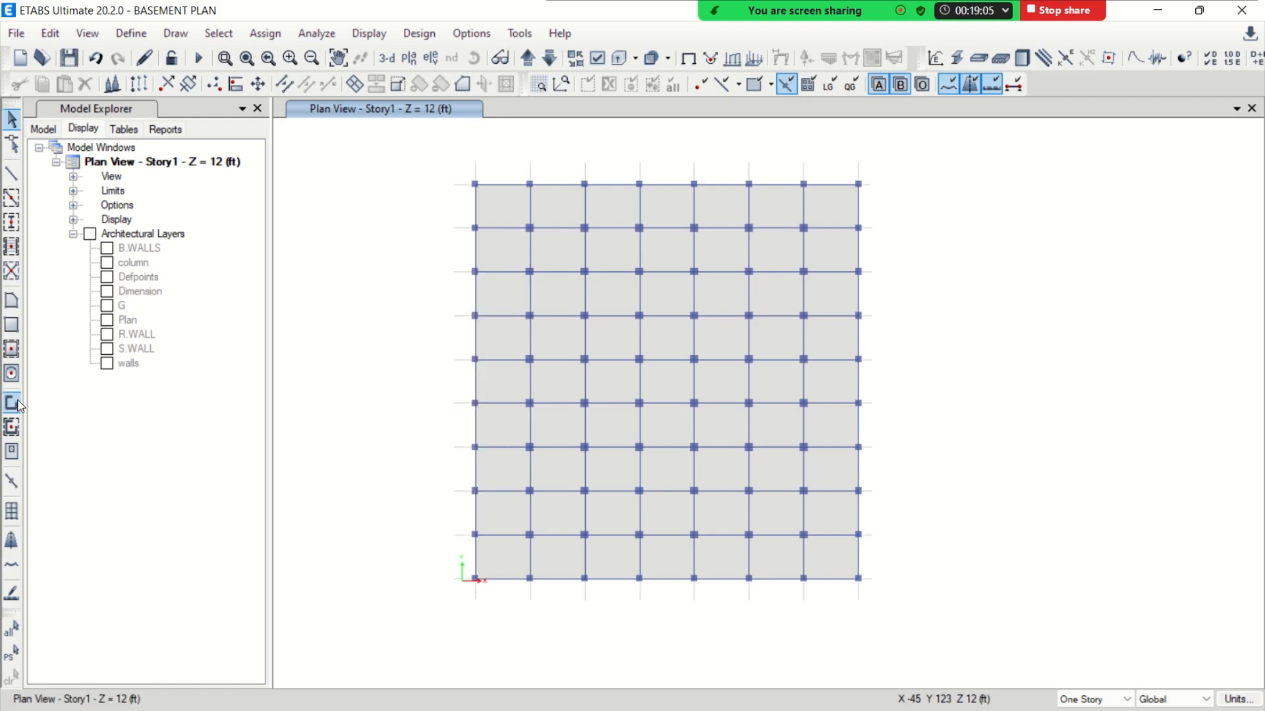
# Quick draw SW 9 walls along the two outer grid segments meeting at the plan's upper-left corner on Story1
pyautogui.click(12, 428)
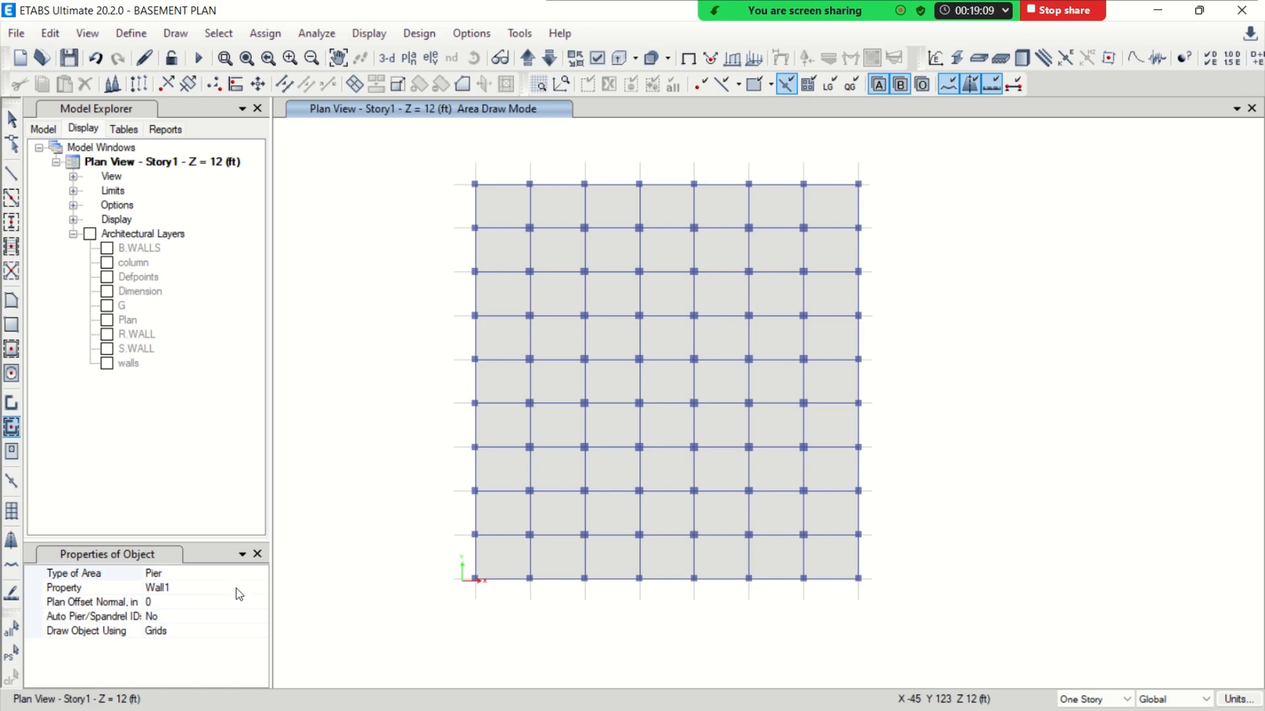
pyautogui.click(256, 588)
pyautogui.click(260, 588)
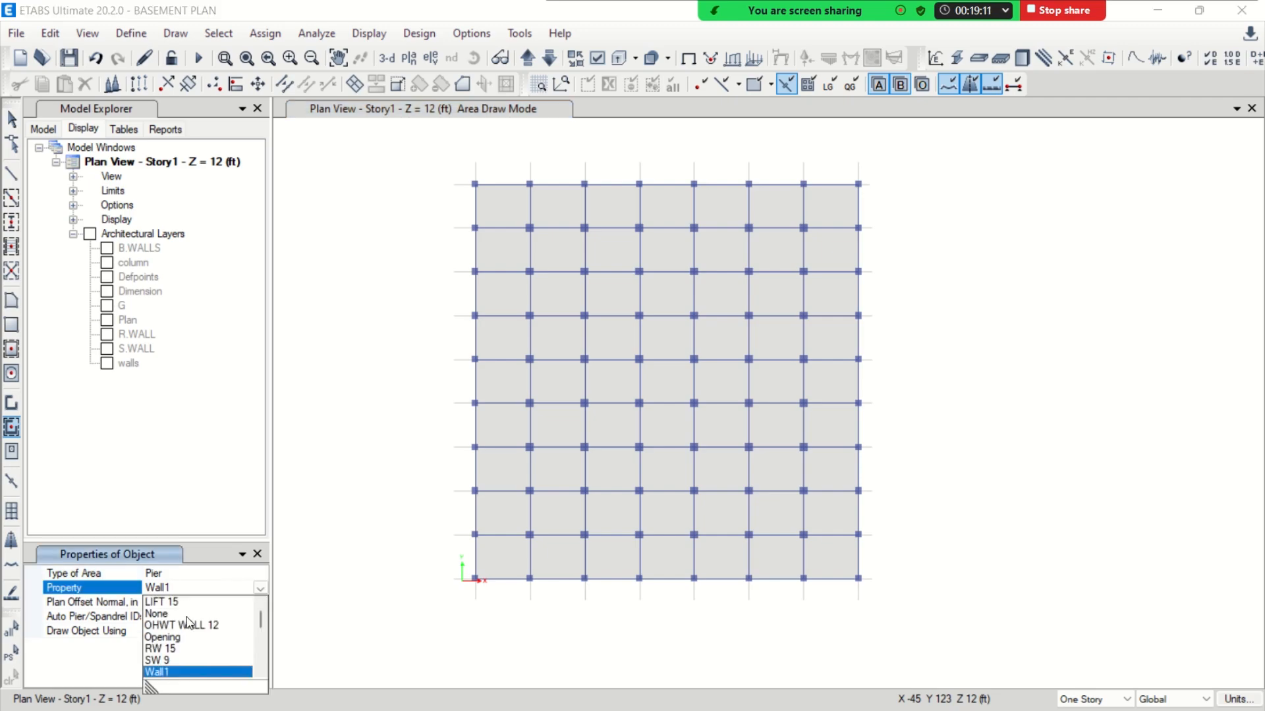
pyautogui.click(165, 660)
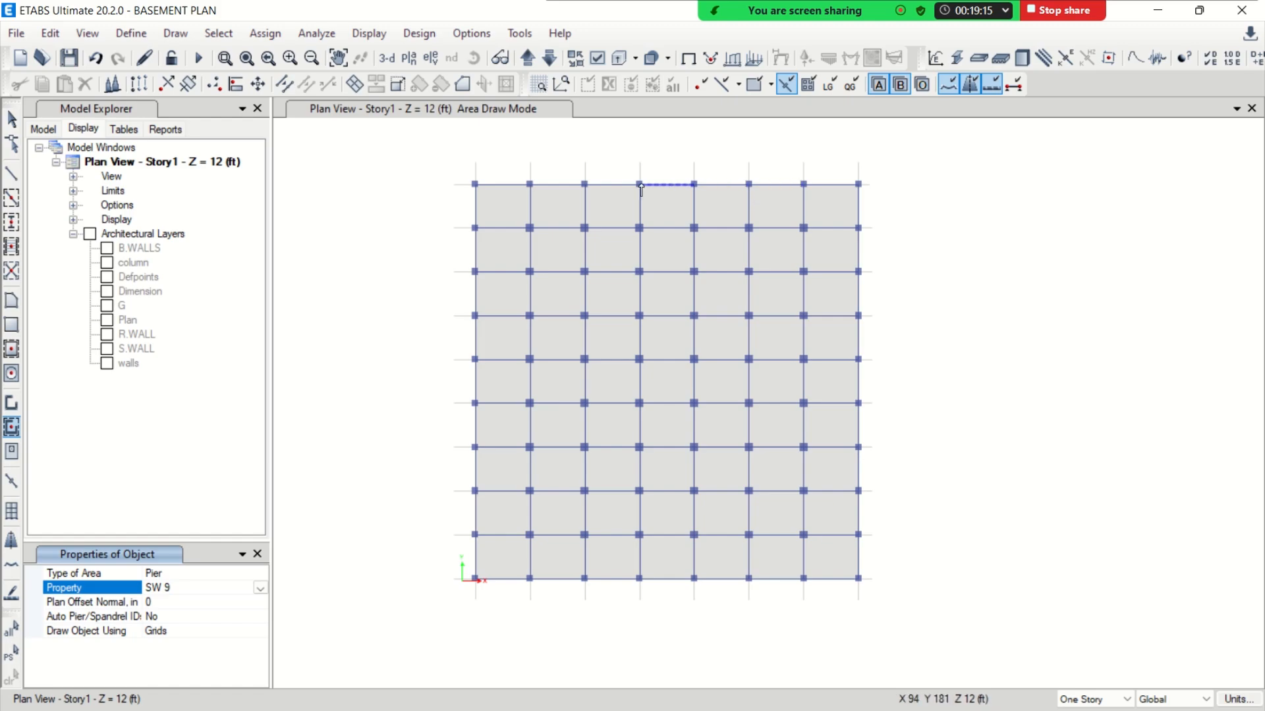
pyautogui.click(504, 186)
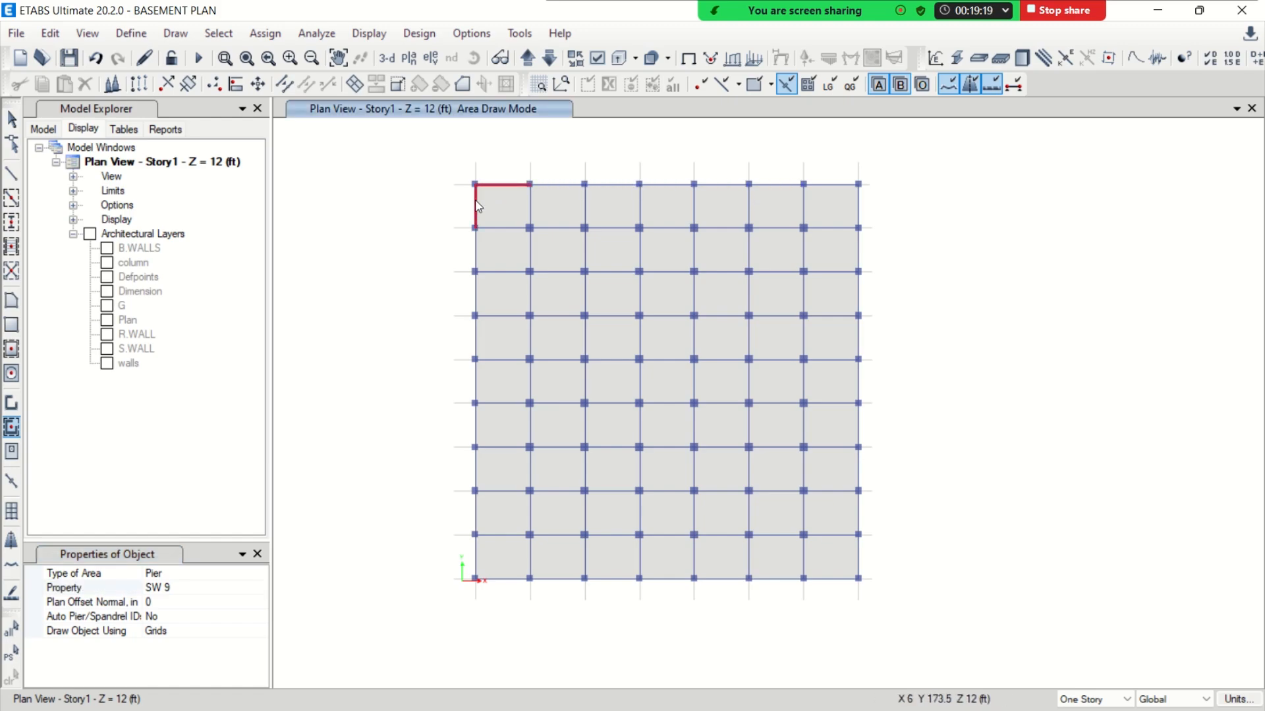
# Quick draw SW 9 walls along the two outer grid segments meeting at the plan's upper-right corner on Story1
pyautogui.scroll(3, 475, 195)
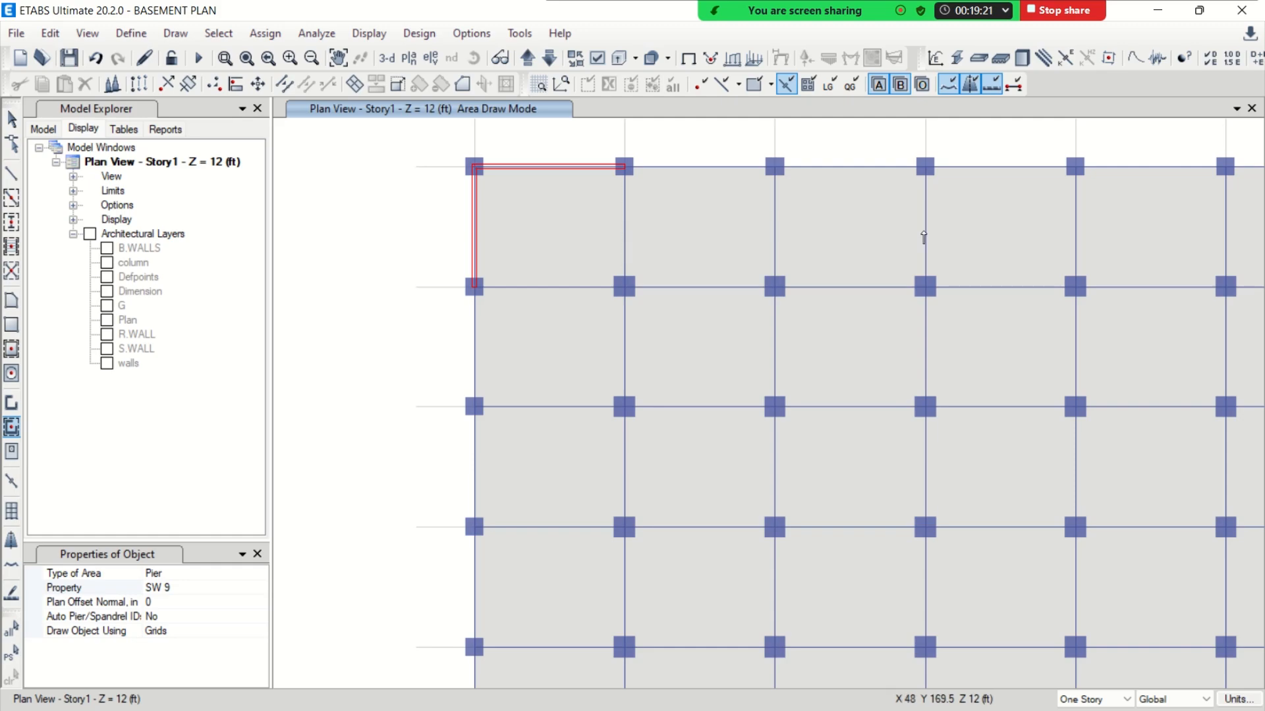
pyautogui.moveTo(1168, 230); pyautogui.dragTo(710, 287, button='middle')
pyautogui.click(982, 227)
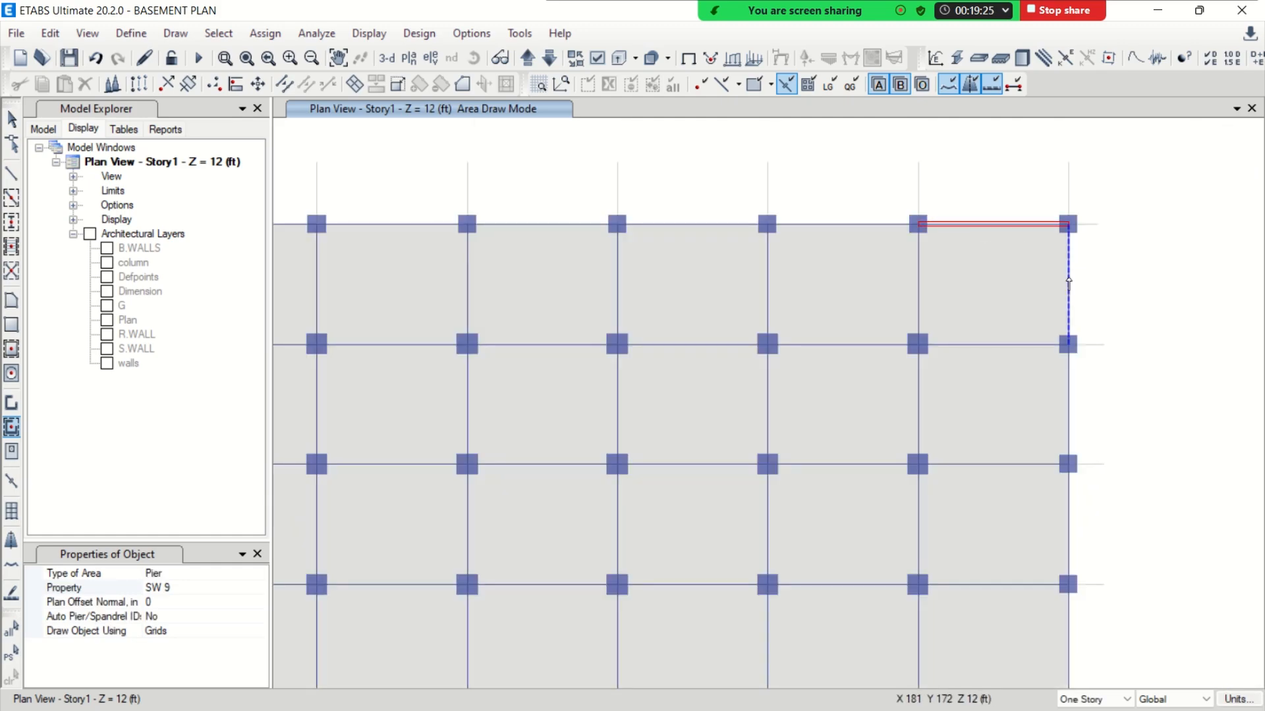
pyautogui.click(1069, 285)
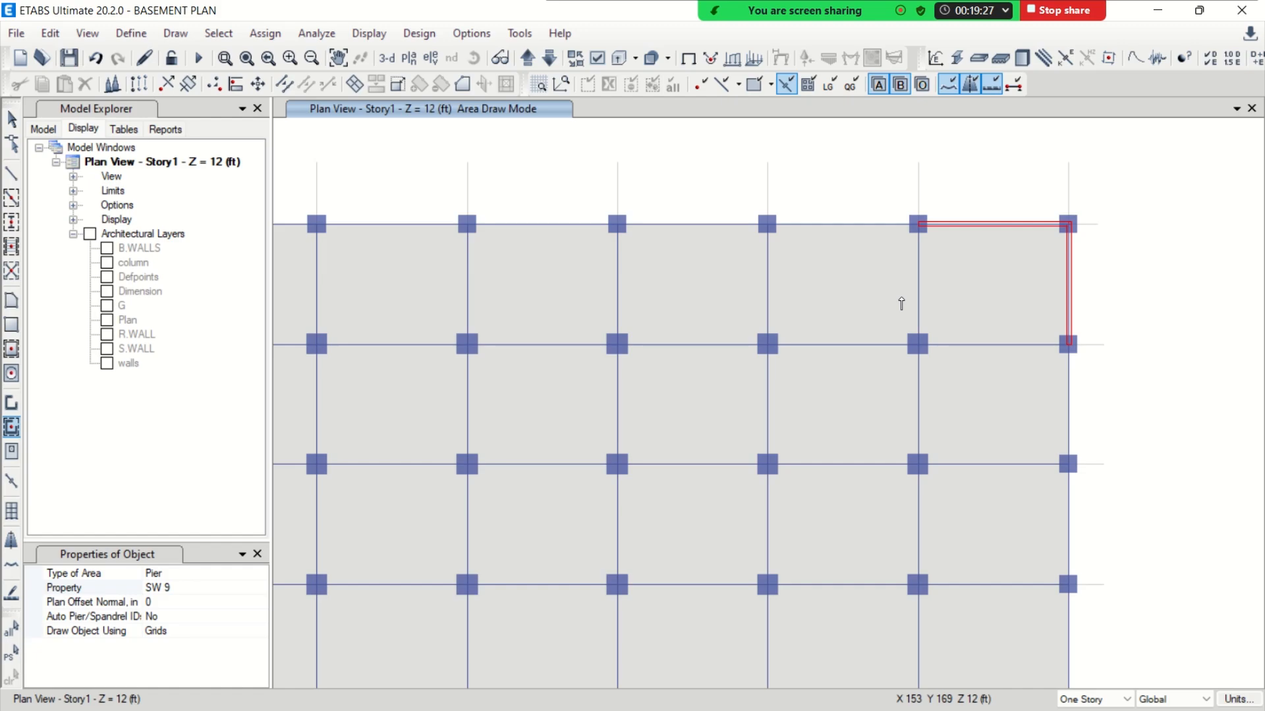
pyautogui.press('Escape')
pyautogui.scroll(-3, 870, 299)
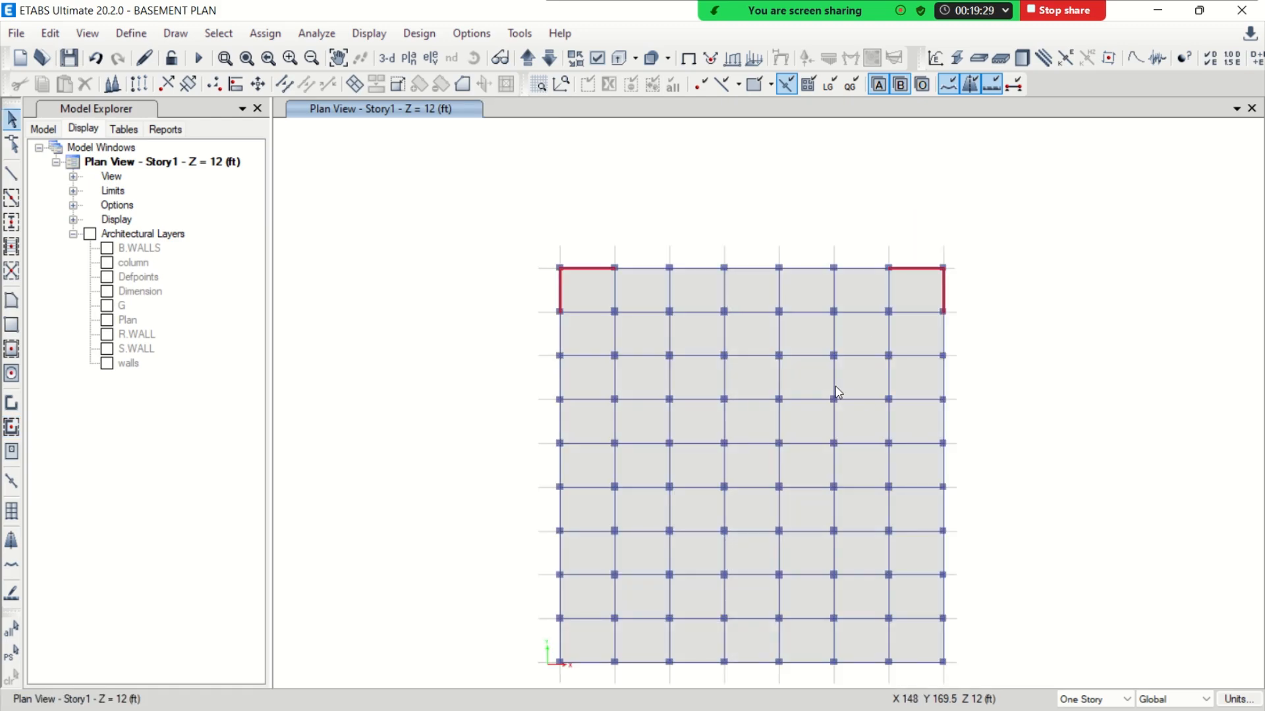
pyautogui.moveTo(835, 387); pyautogui.dragTo(824, 319, button='middle')
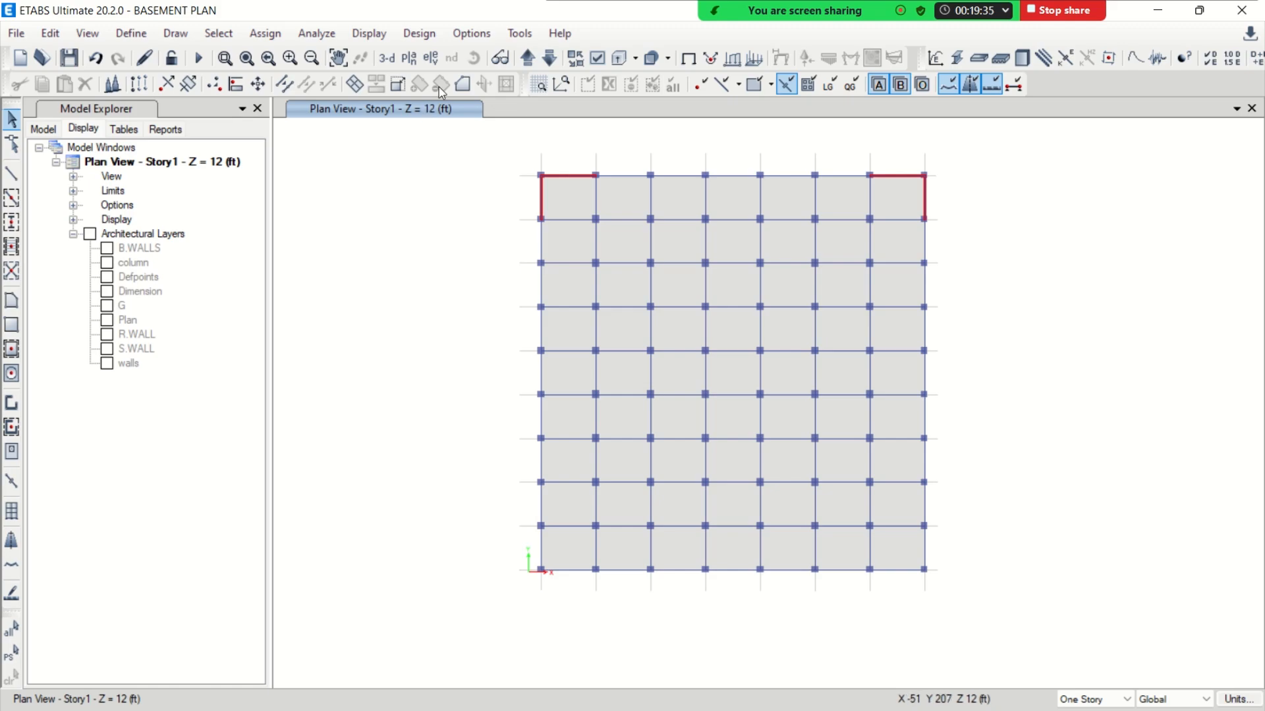
# Undo the four SW 9 walls drawn at the two upper corners of the Story1 plan
pyautogui.click(96, 59)
pyautogui.click(96, 59)
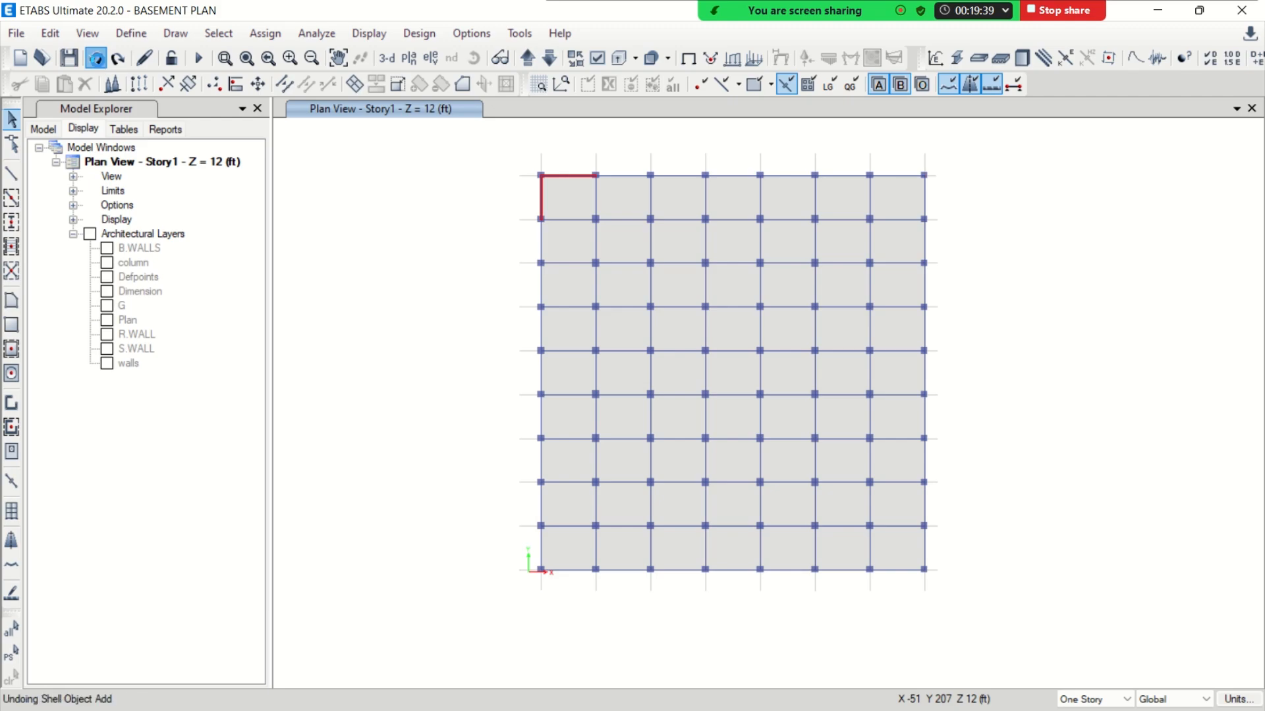
pyautogui.click(97, 59)
pyautogui.click(96, 59)
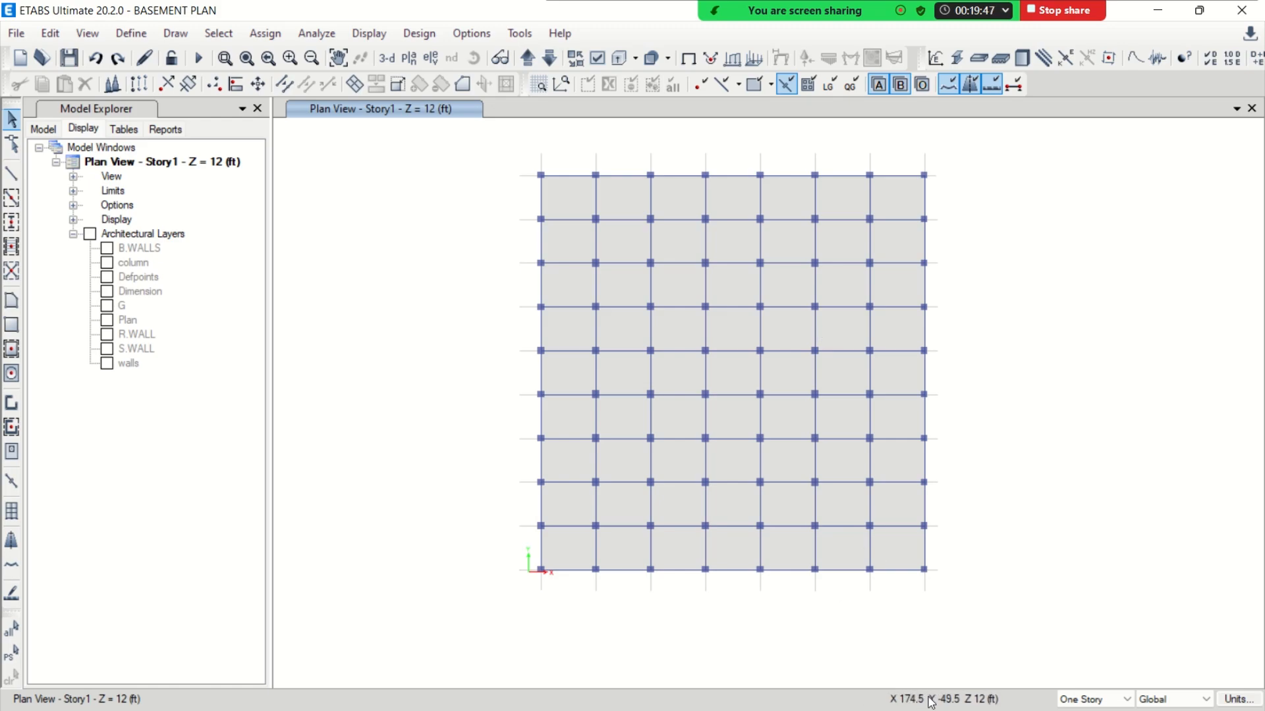
# Minimize the ETABS model to go to the desktop
pyautogui.click(1159, 10)
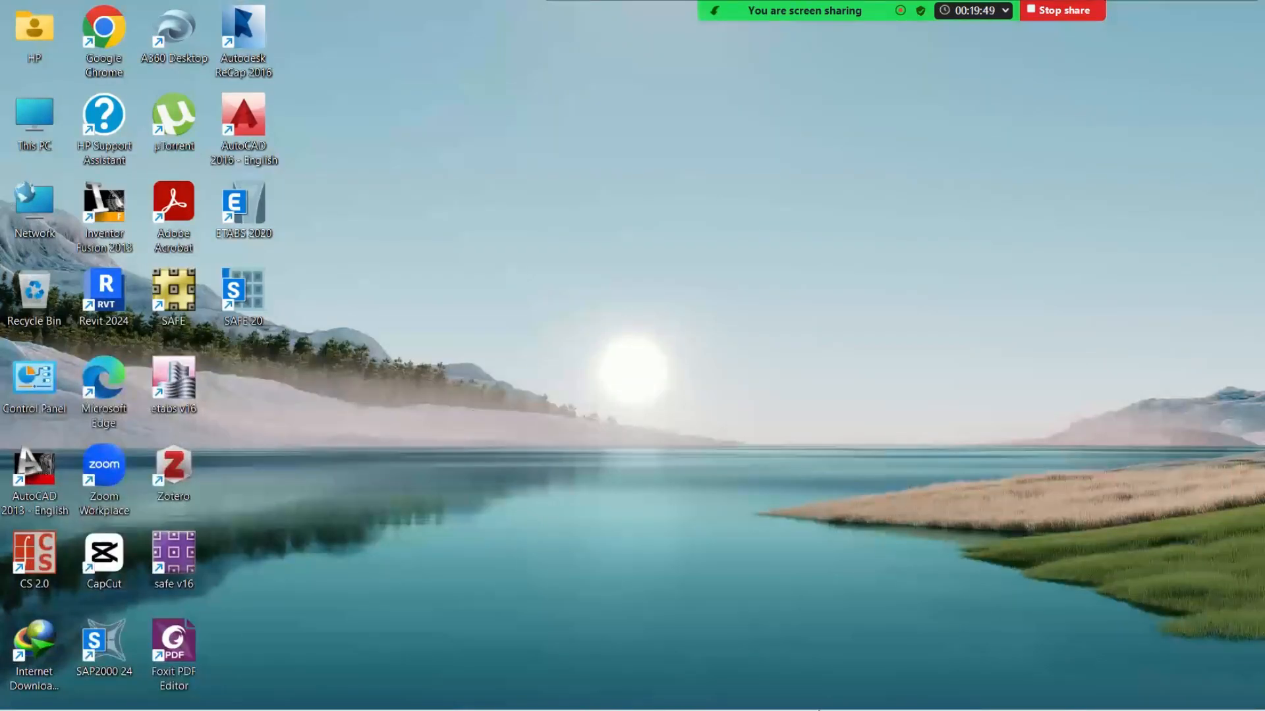
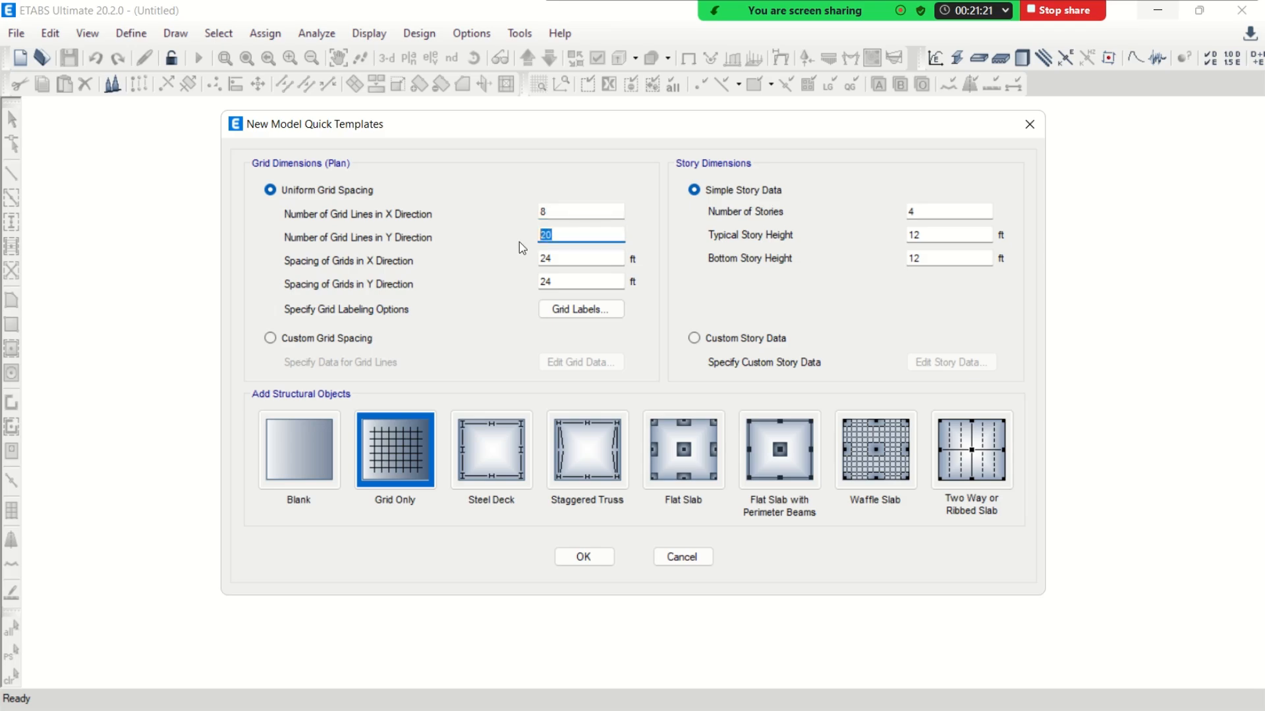
# Set 10 grid lines in Y, grid spacings of 25 ft in X and 20 ft in Y, and 20 stories
pyautogui.write('1')
pyautogui.doubleClick(558, 259)
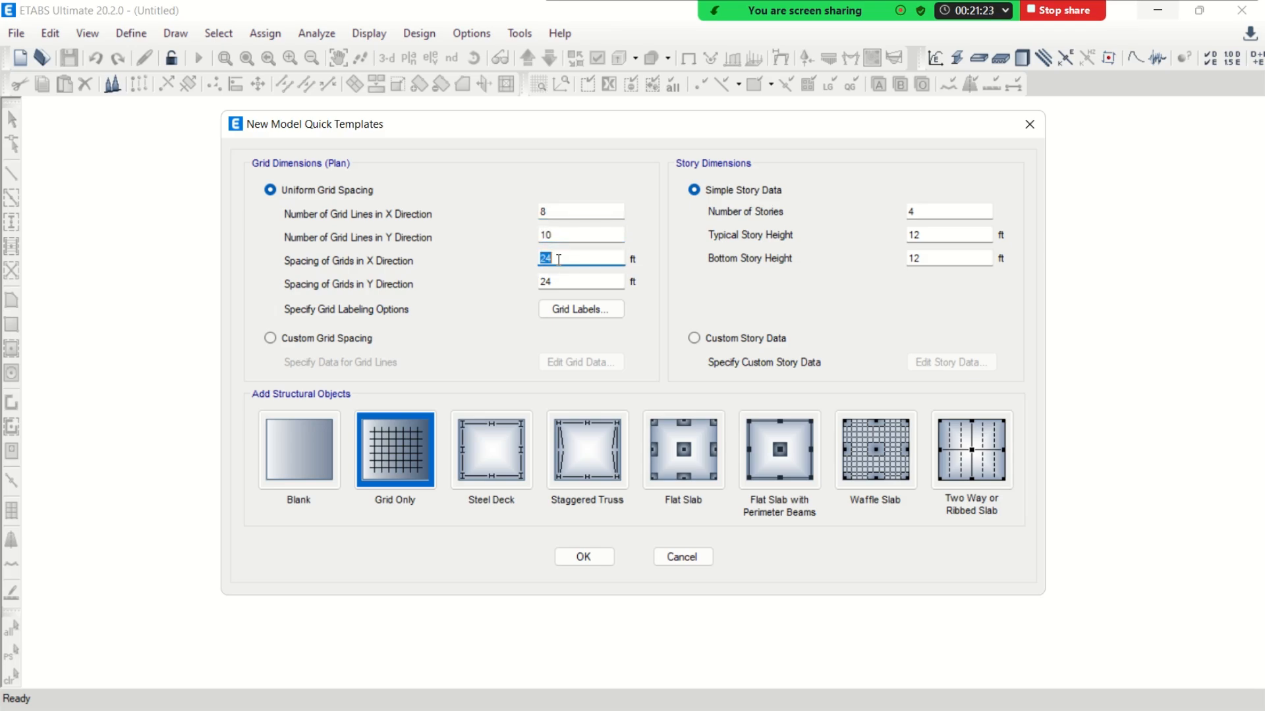
pyautogui.write('2')
pyautogui.doubleClick(567, 282)
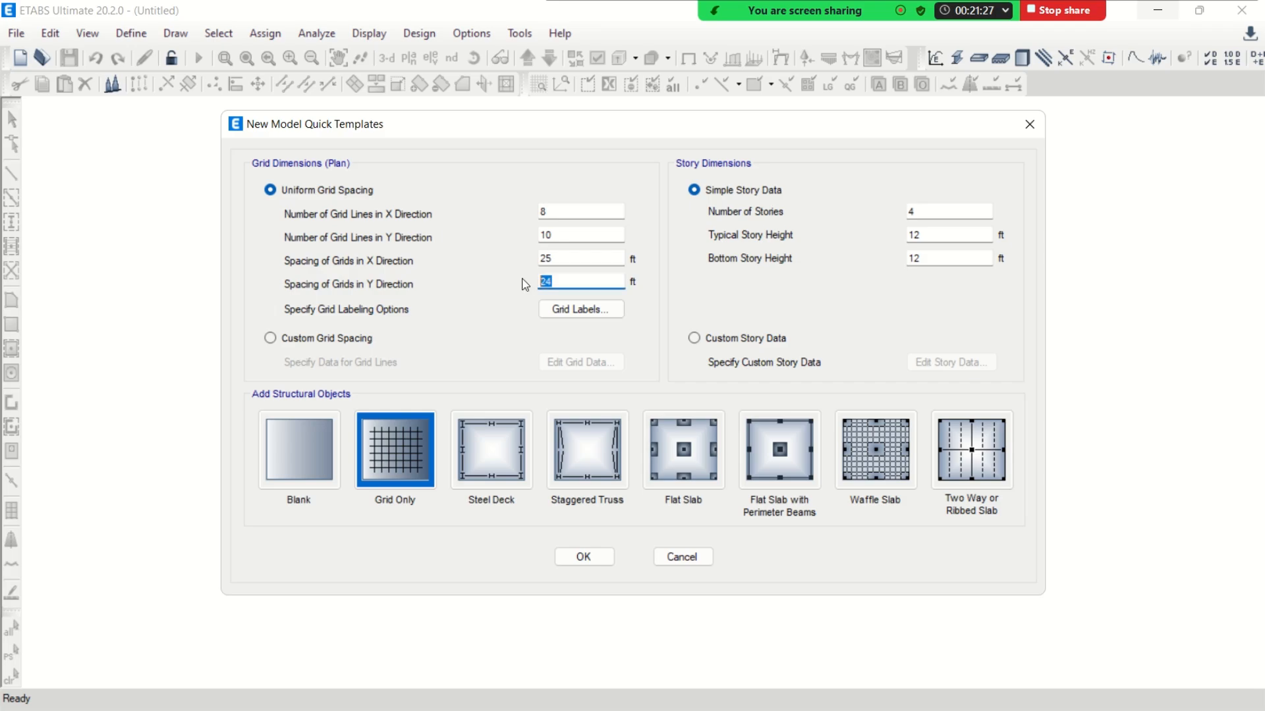
pyautogui.write('20')
pyautogui.click(606, 260)
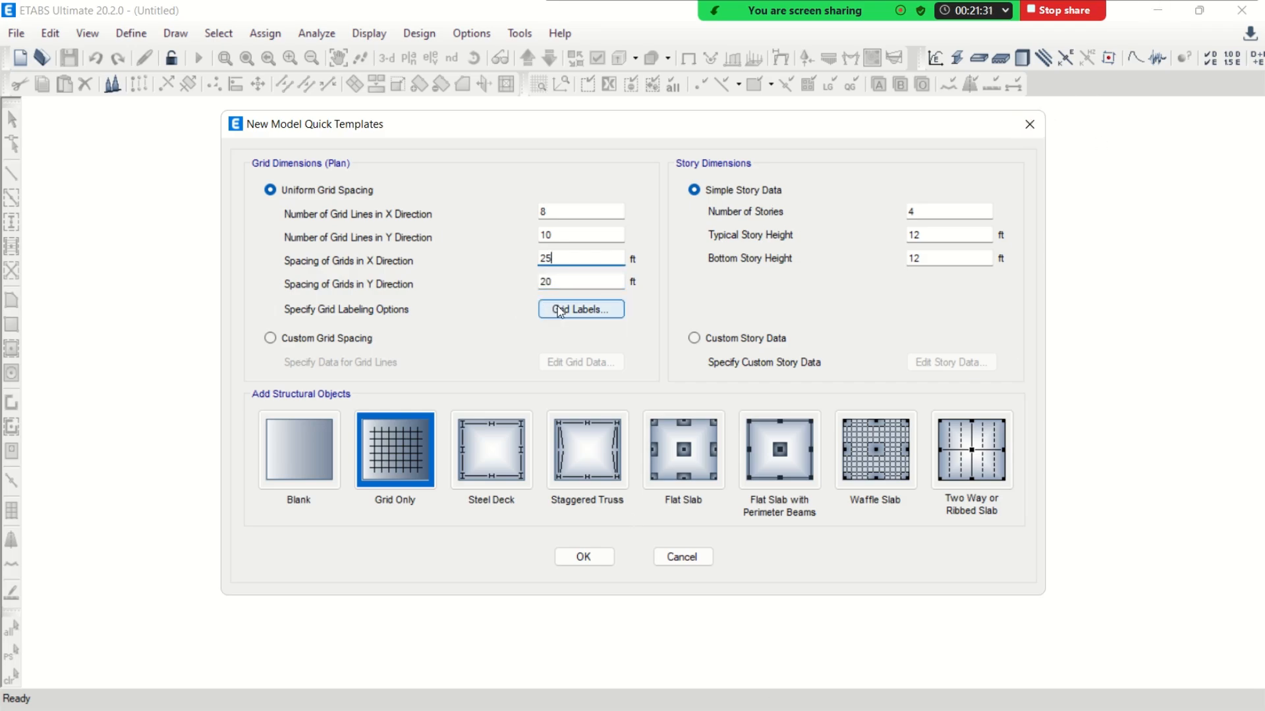
pyautogui.doubleClick(928, 215)
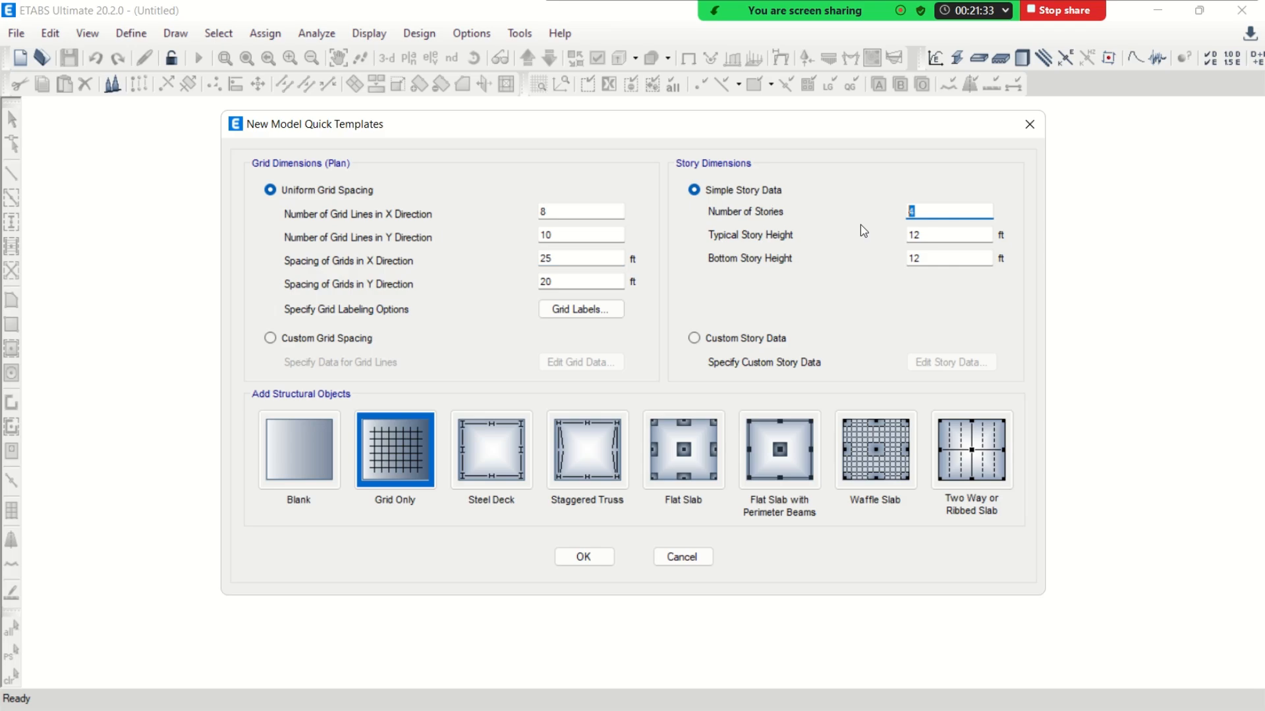
pyautogui.write('20')
pyautogui.click(929, 235)
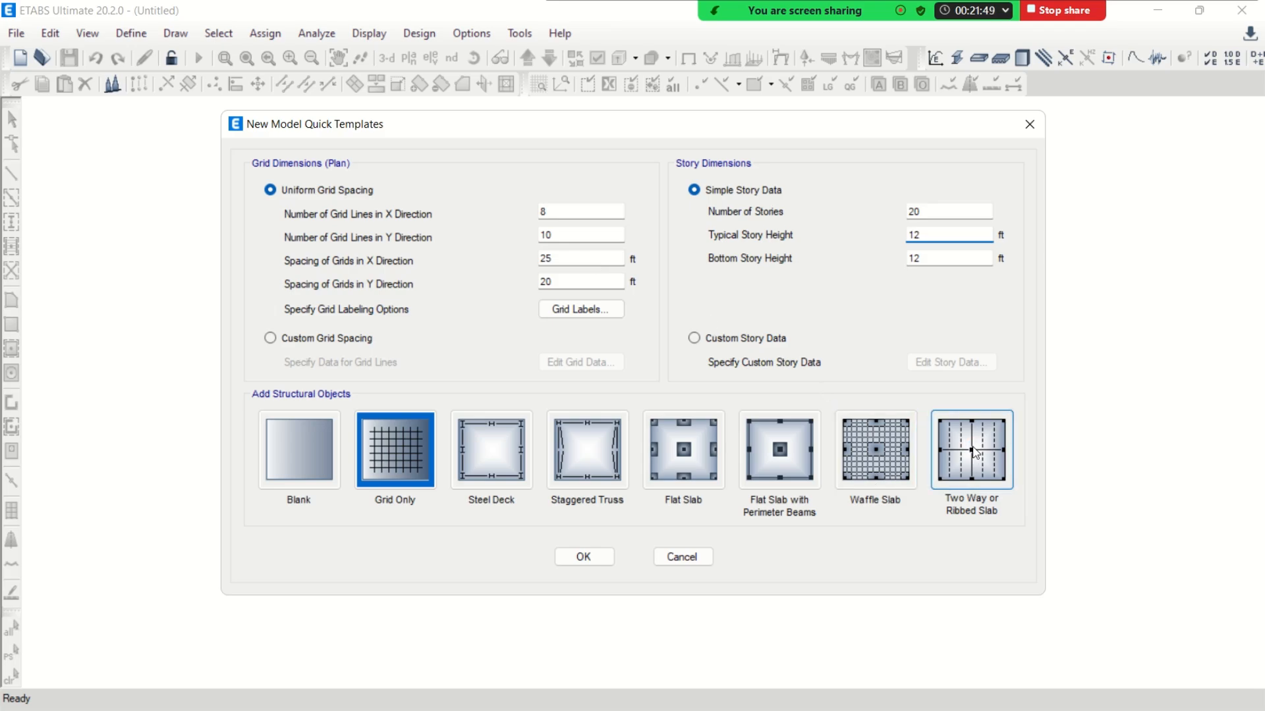
# Choose the Two Way or Ribbed Slab template without ribs and set the beam web widths to 15 in in both directions
pyautogui.click(976, 453)
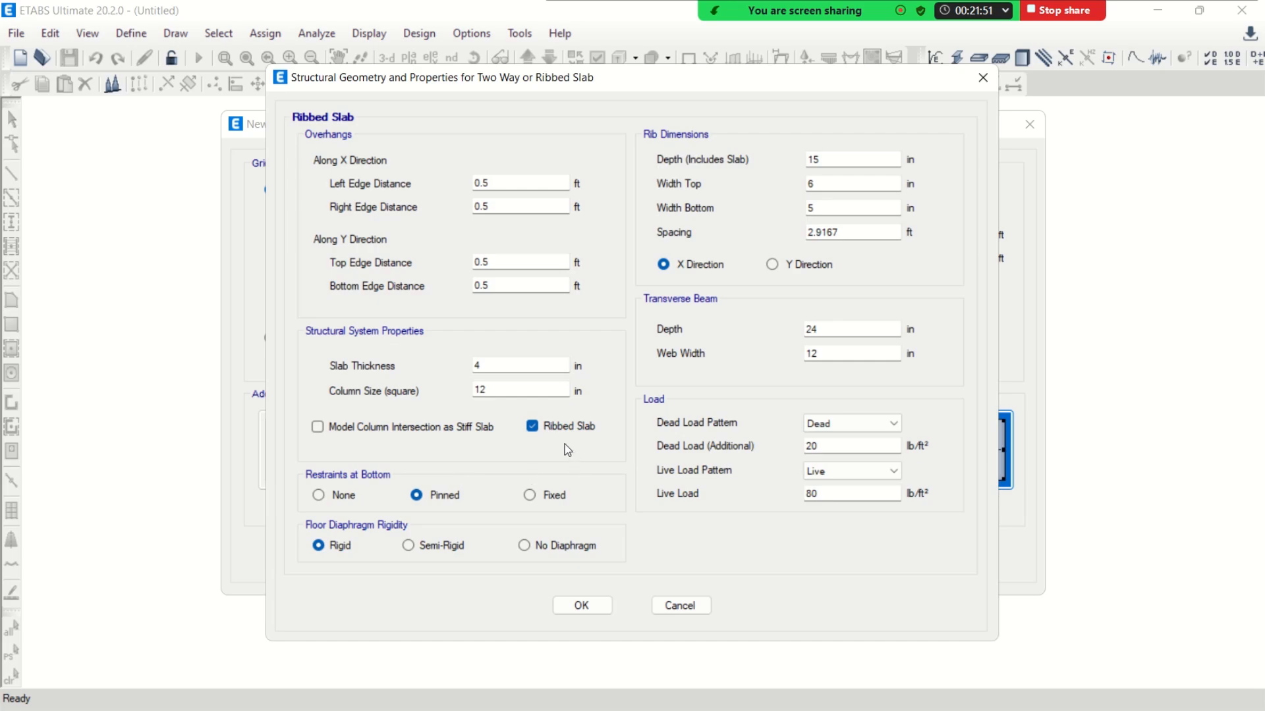
pyautogui.click(537, 429)
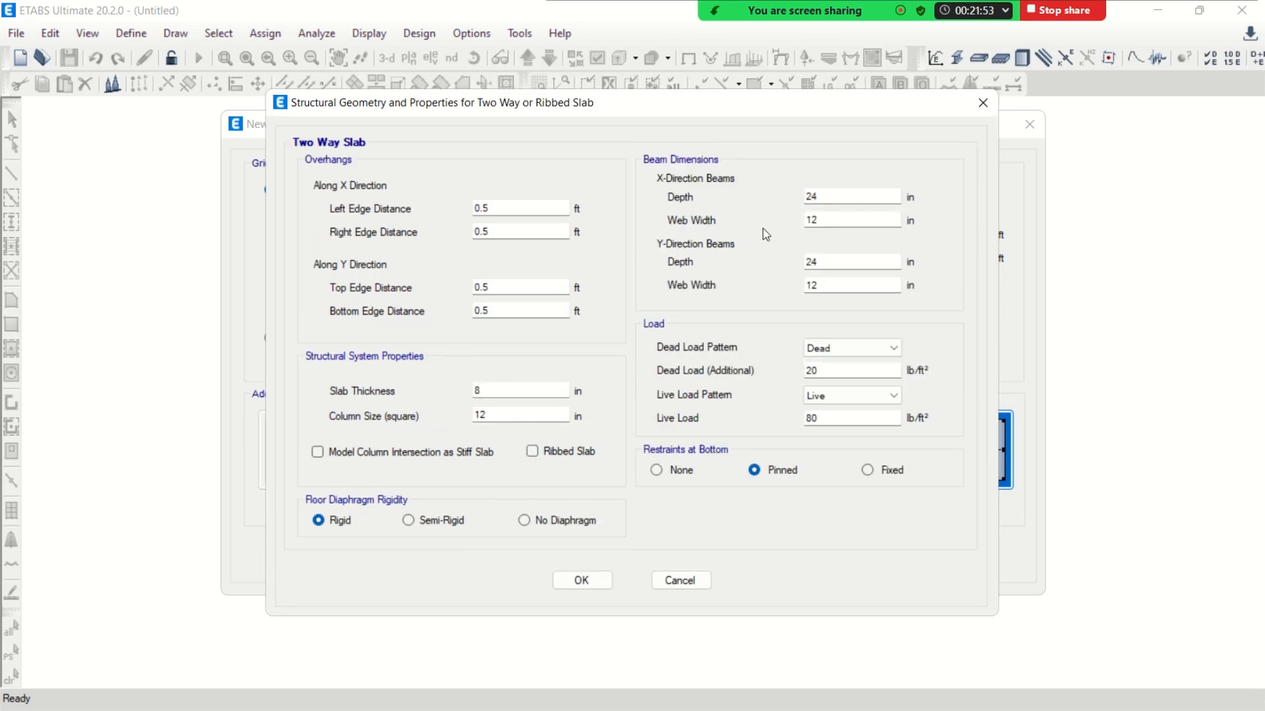
pyautogui.doubleClick(828, 195)
pyautogui.doubleClick(817, 220)
pyautogui.write('1')
pyautogui.doubleClick(831, 285)
pyautogui.write('15')
# Set the additional dead load to 50 lb/ft² and the live load to 40 lb/ft², with fixed restraints at the bottom
pyautogui.click(845, 354)
pyautogui.click(843, 361)
pyautogui.click(837, 369)
pyautogui.moveTo(825, 372); pyautogui.dragTo(736, 381)
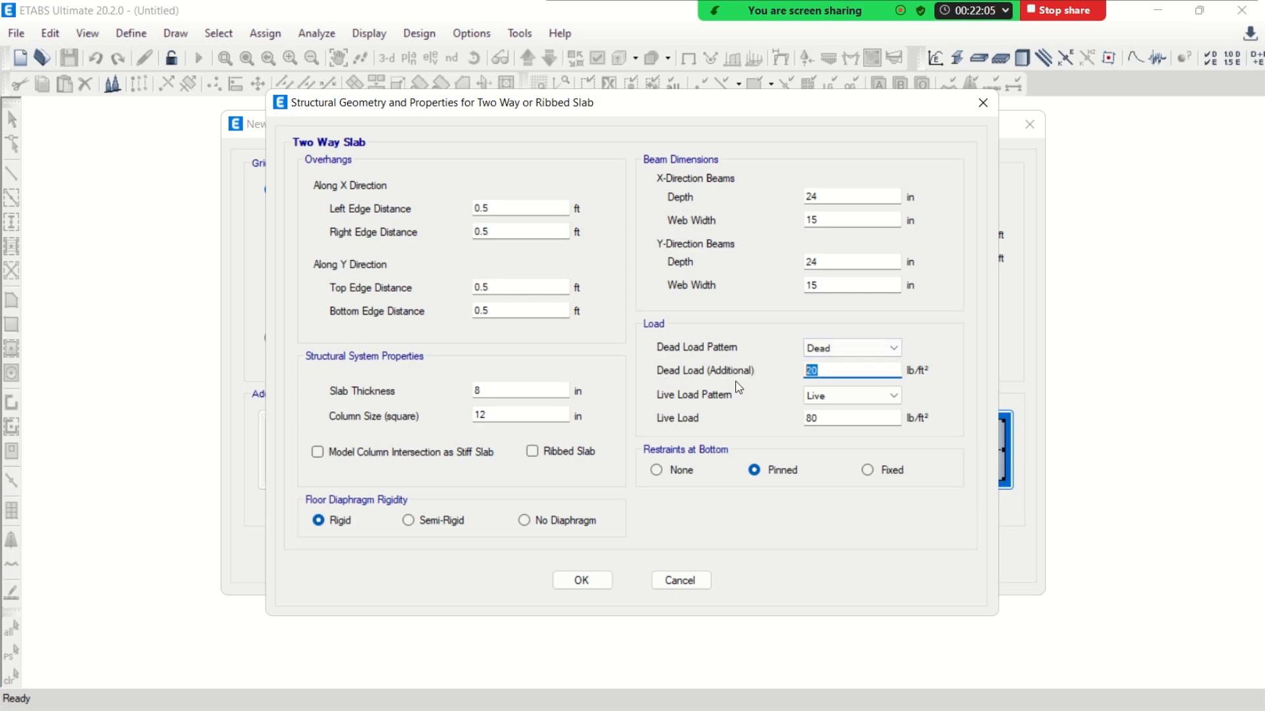
pyautogui.write('50')
pyautogui.moveTo(833, 418); pyautogui.dragTo(720, 429)
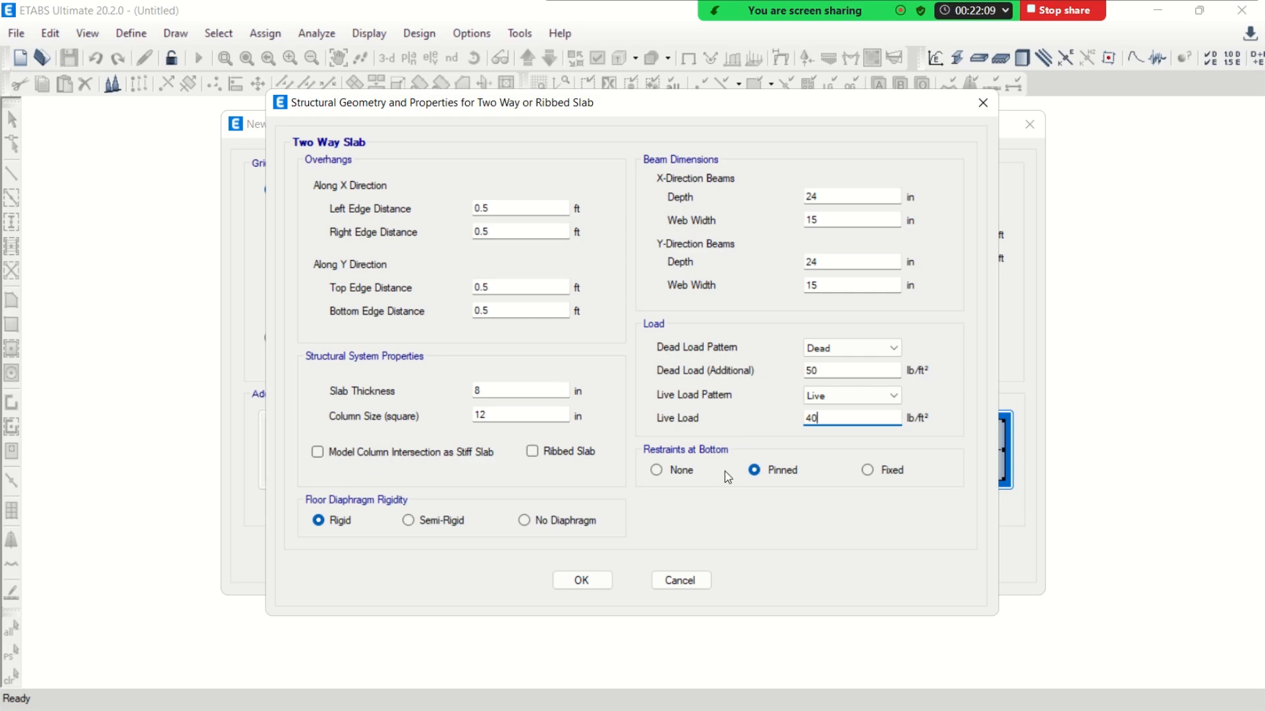
pyautogui.click(871, 472)
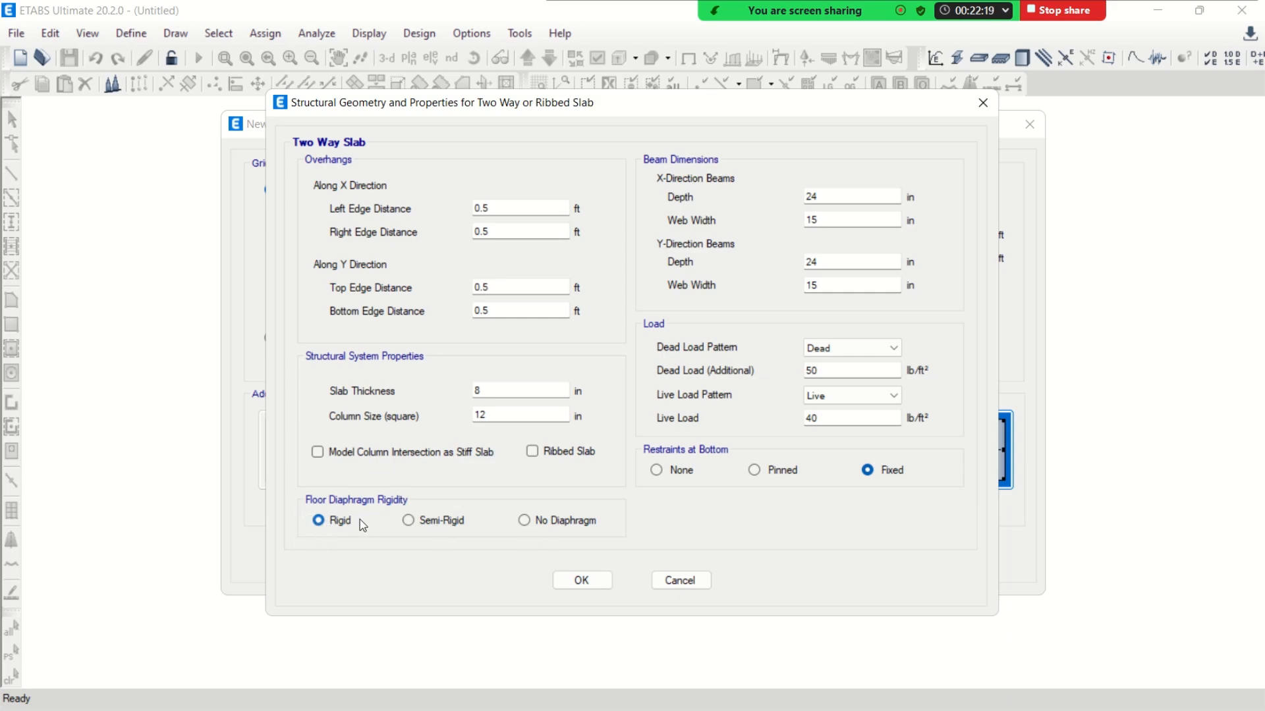
# Set the slab thickness to 7 in and generate the model from the two-way slab template
pyautogui.moveTo(497, 390); pyautogui.dragTo(440, 402)
pyautogui.write('7')
pyautogui.doubleClick(504, 414)
pyautogui.click(601, 579)
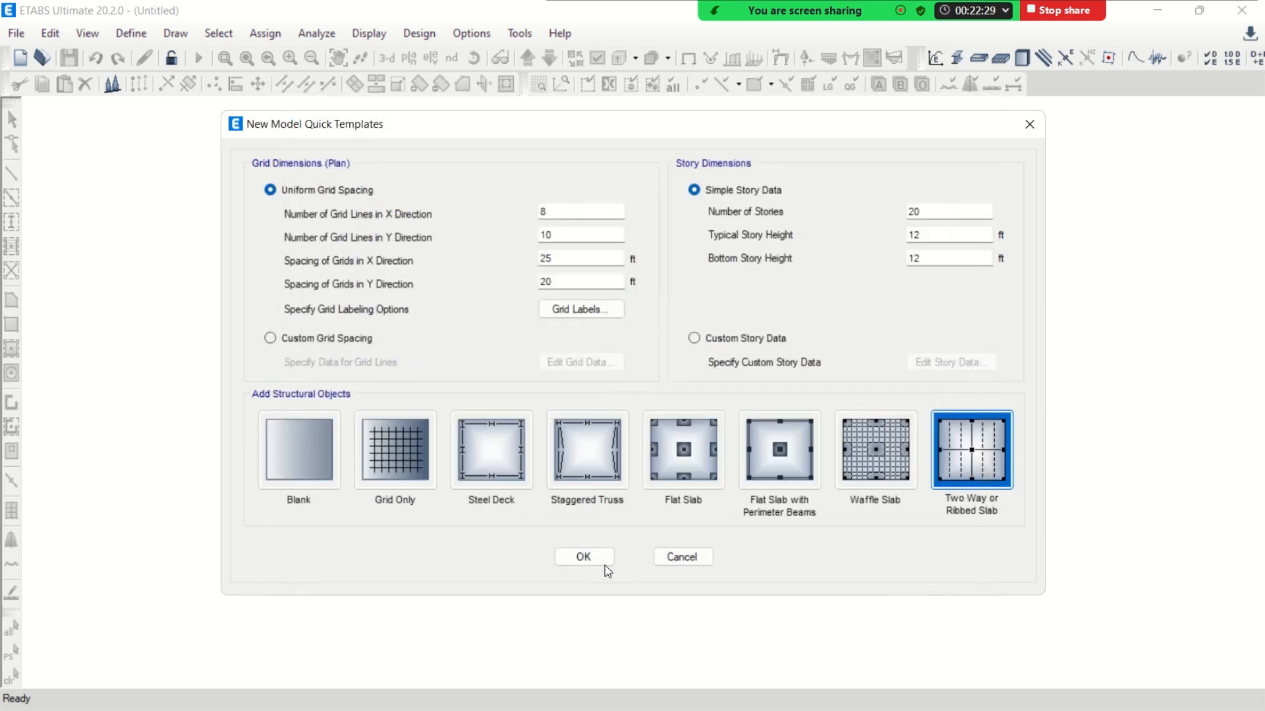
pyautogui.click(593, 559)
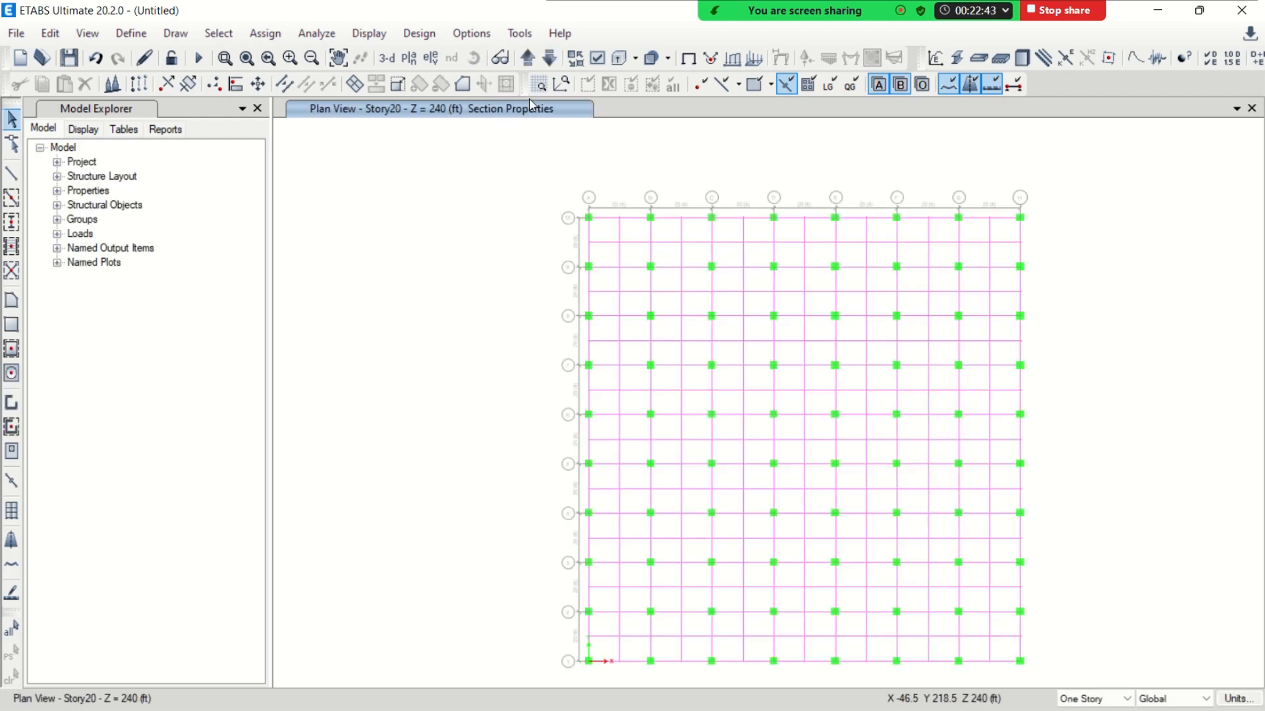
# Turn on the display of beams and floors and inspect the whole building in 3-D
pyautogui.click(598, 58)
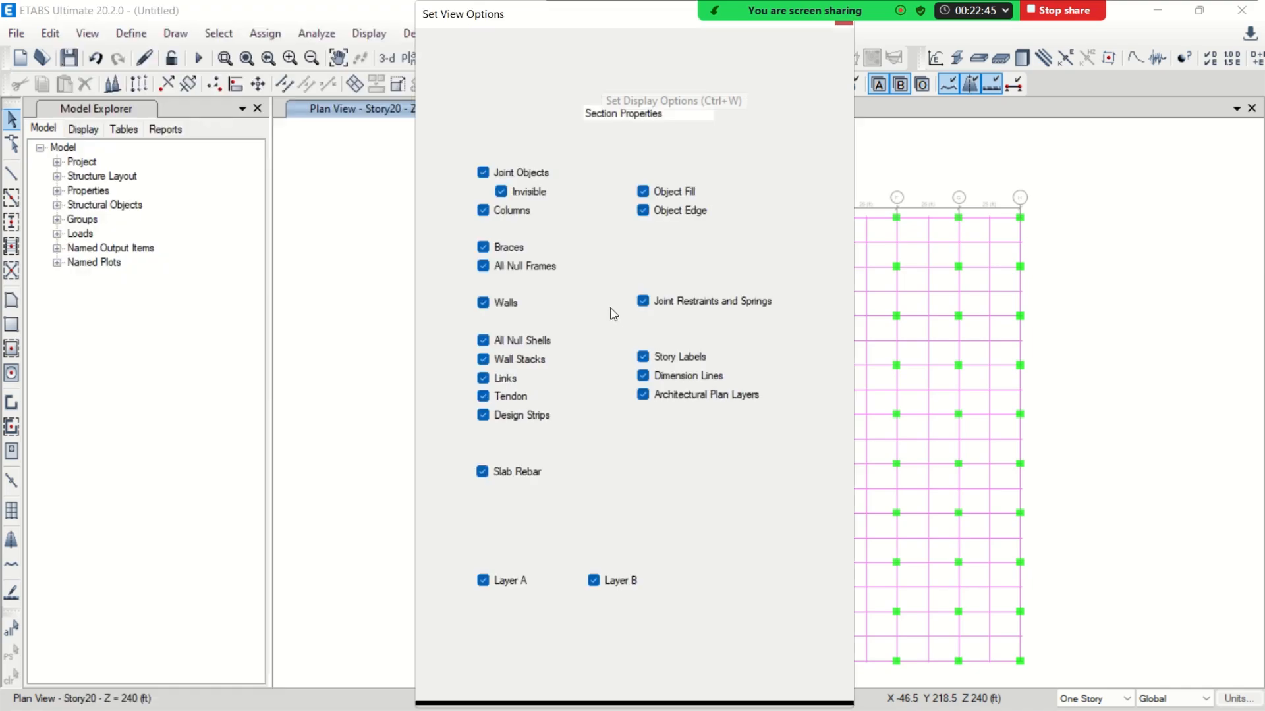
pyautogui.click(483, 285)
pyautogui.click(482, 228)
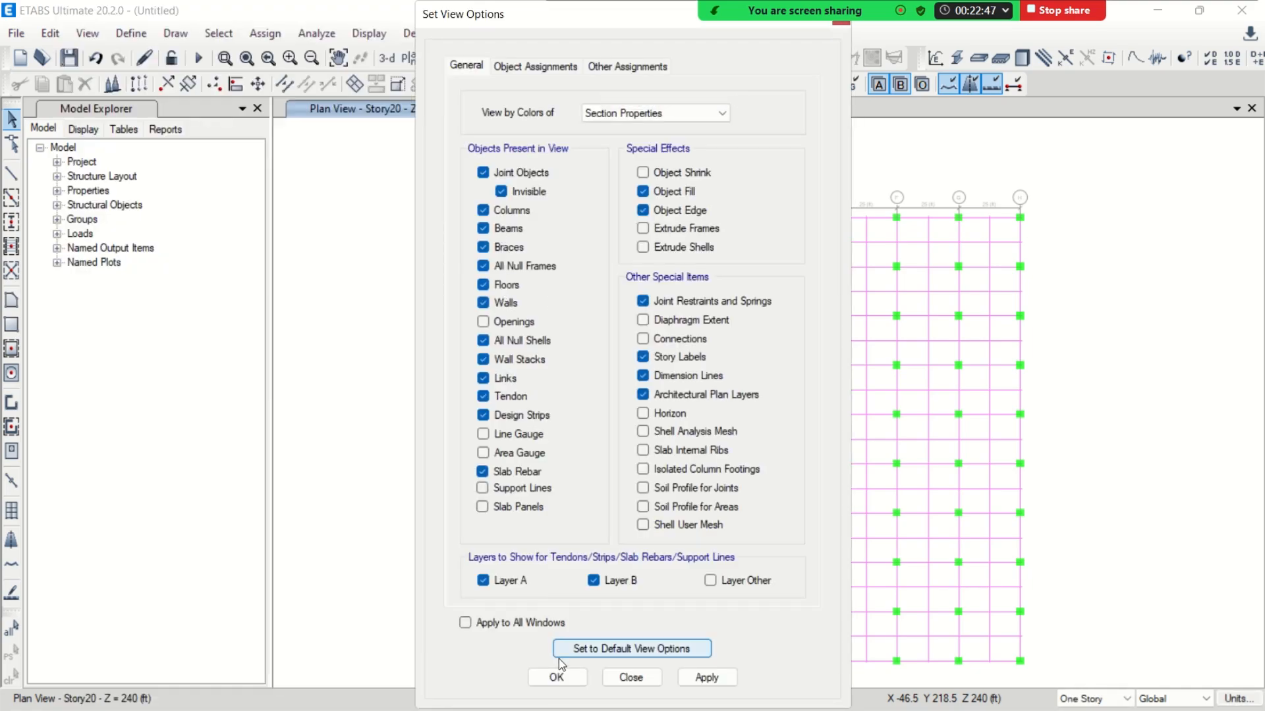
pyautogui.click(560, 678)
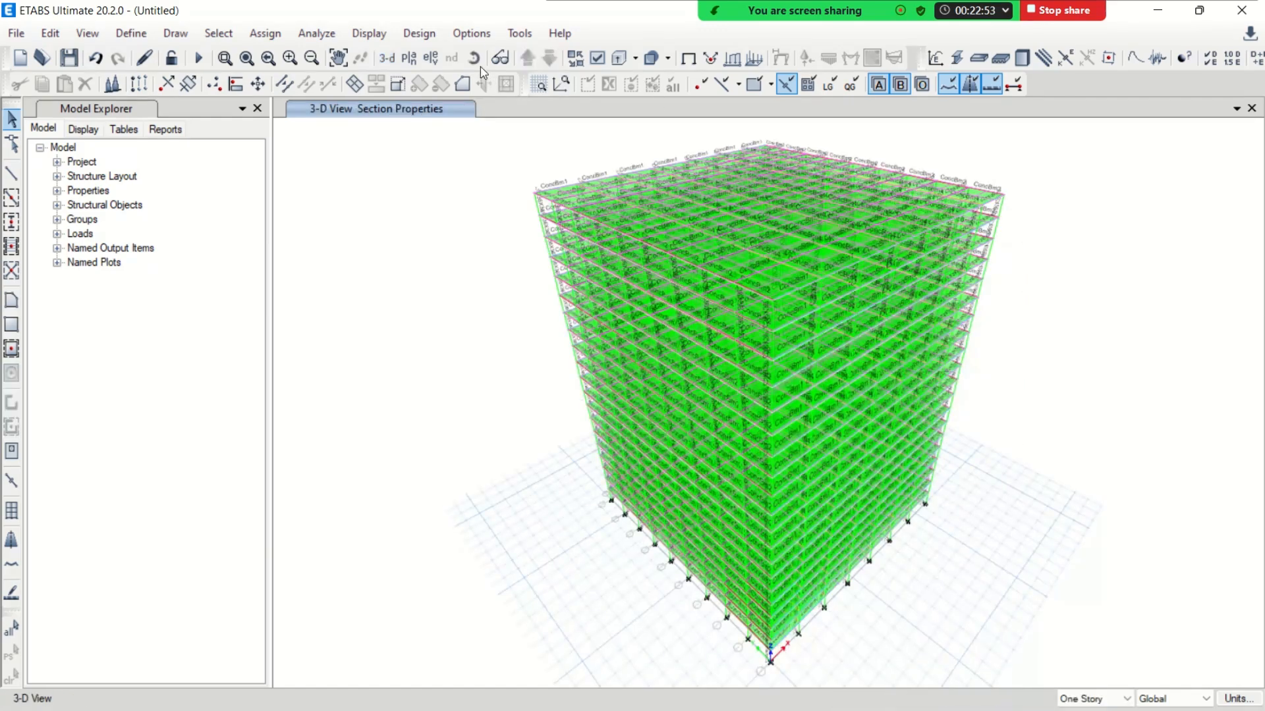
pyautogui.click(474, 58)
pyautogui.moveTo(548, 453); pyautogui.dragTo(559, 408)
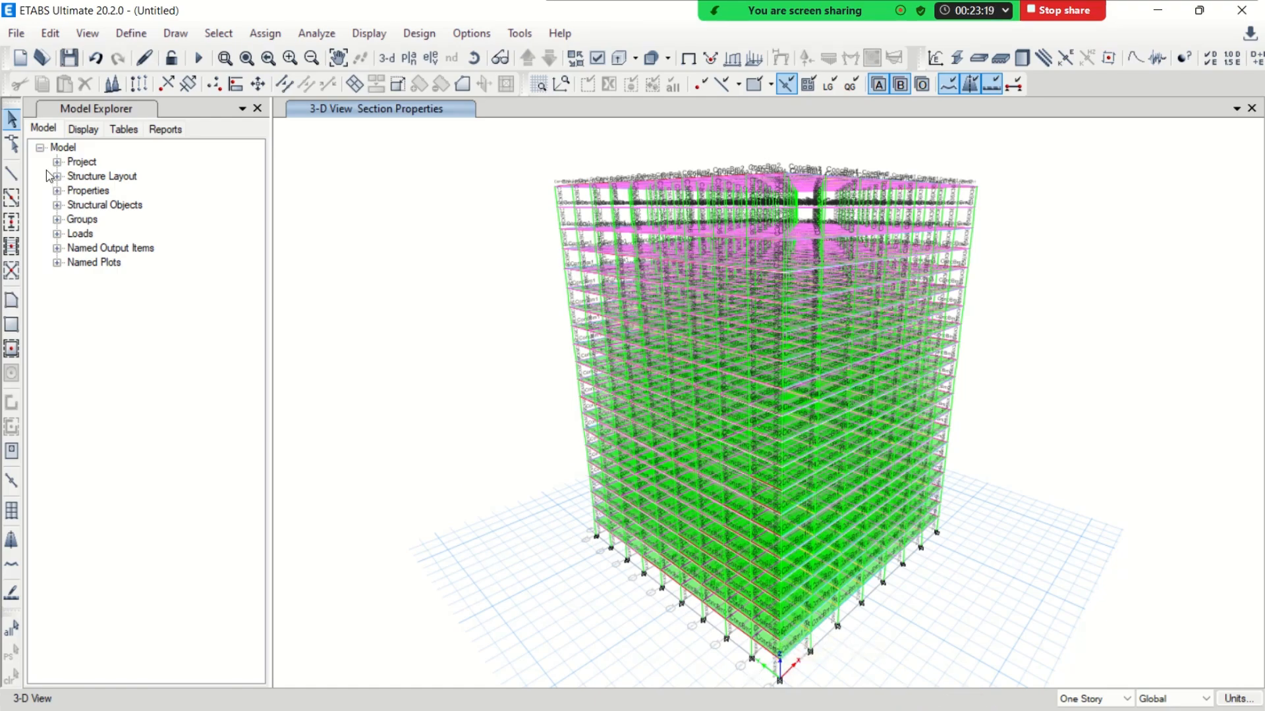
# Start a new model with the saved user default settings, discarding the current model without saving
pyautogui.click(20, 58)
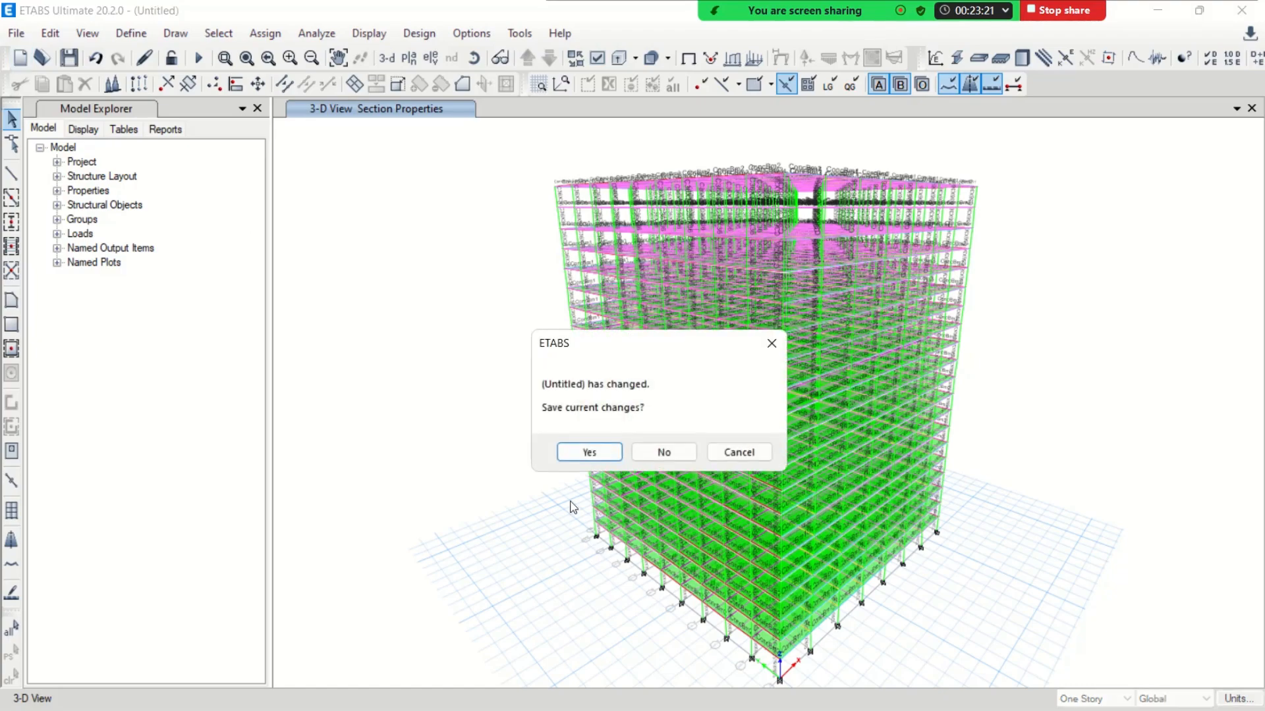
pyautogui.click(663, 452)
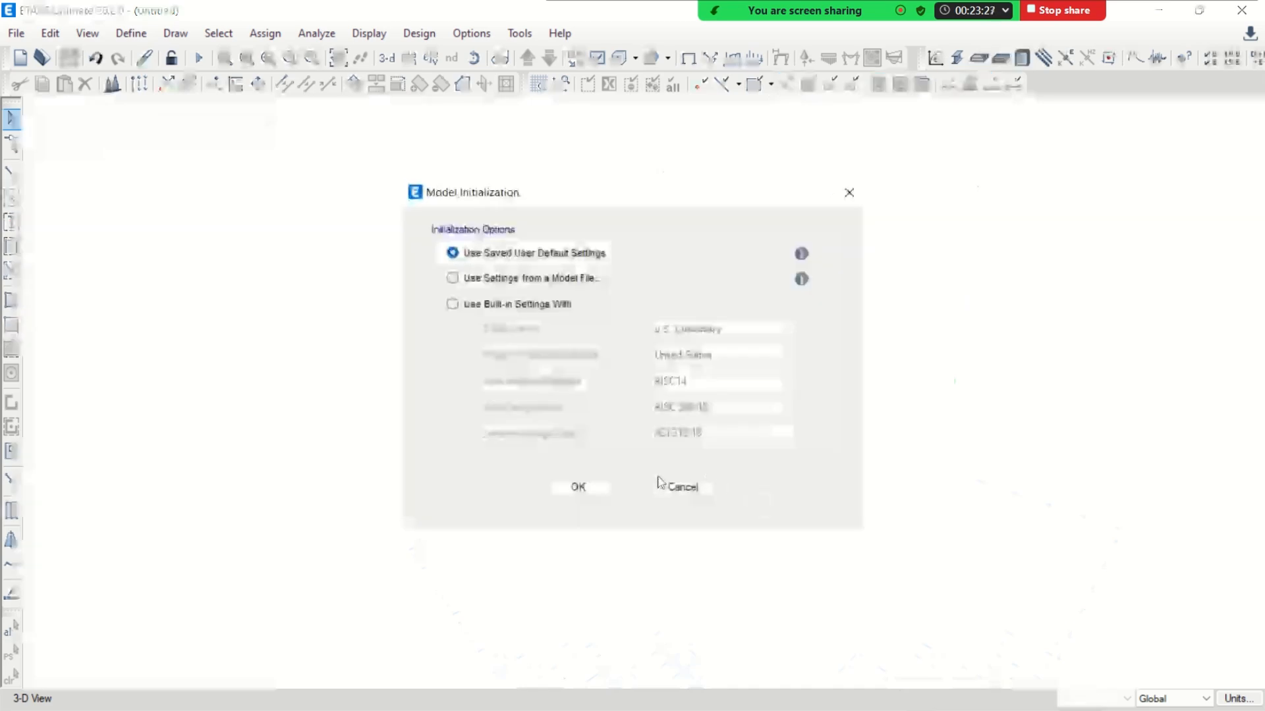
pyautogui.click(595, 486)
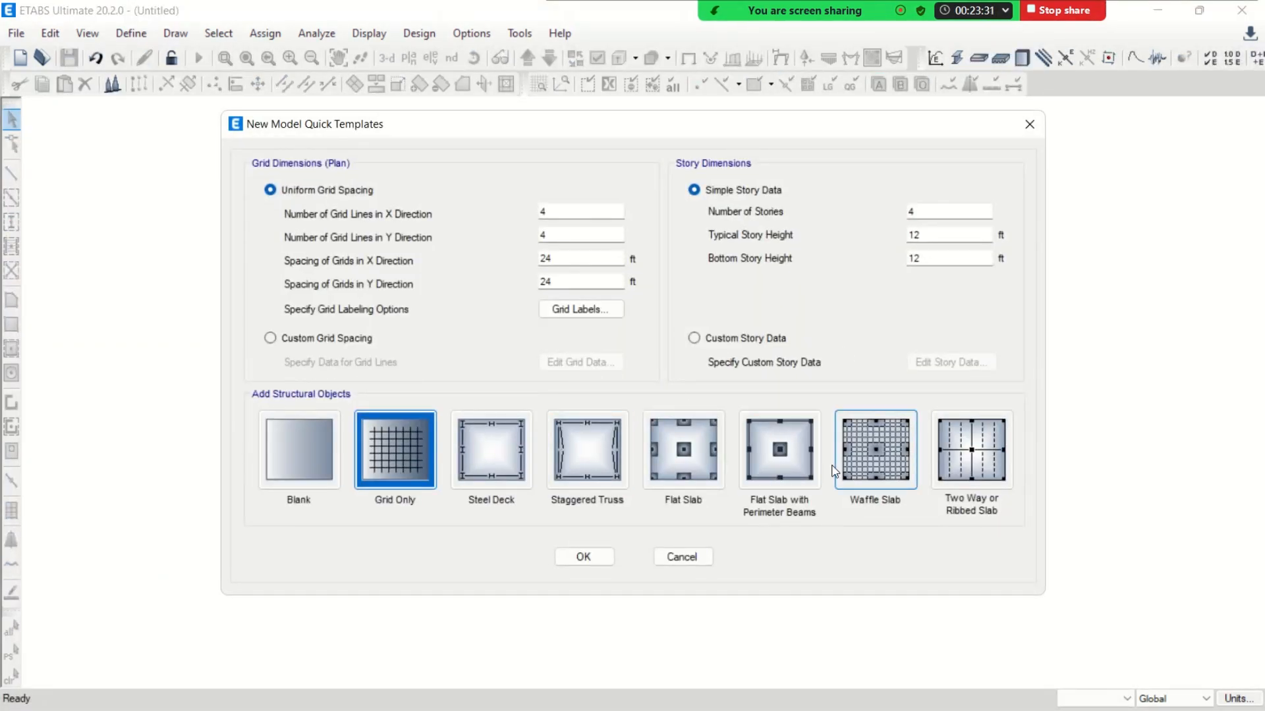
pyautogui.moveTo(681, 127); pyautogui.dragTo(644, 107)
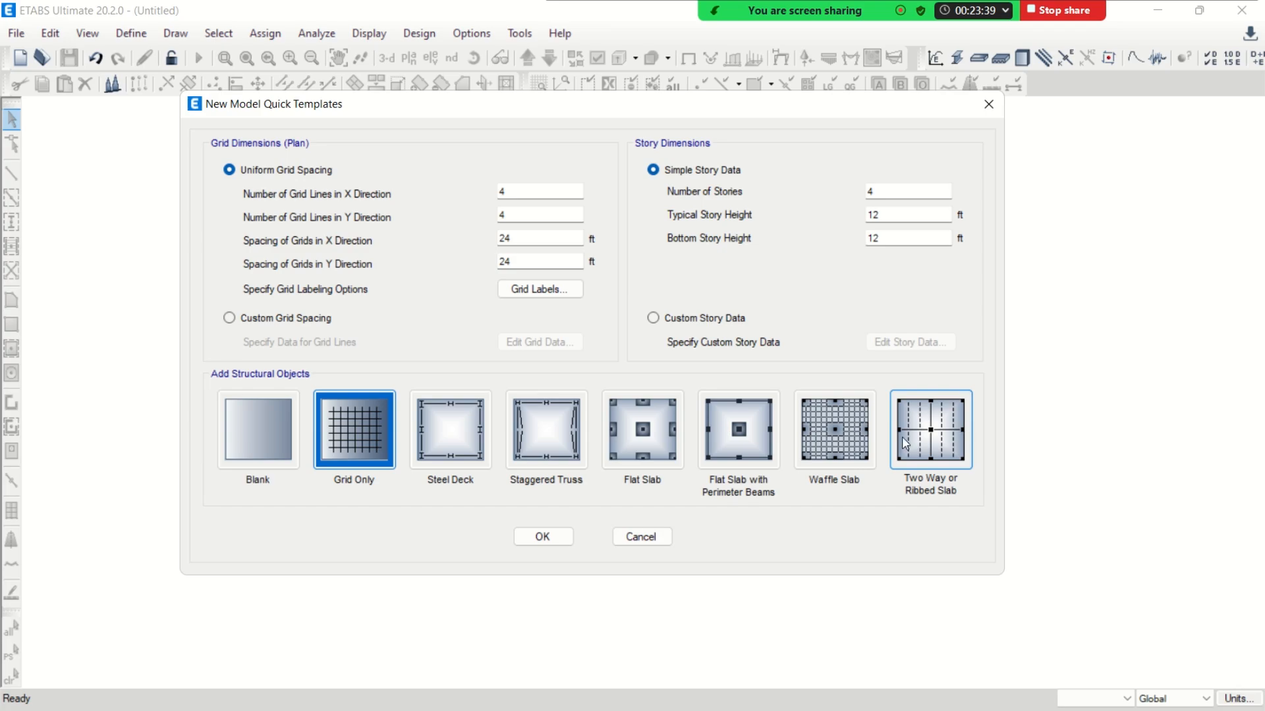
# Define a uniform grid with 8 lines in X and 10 in Y, spaced 25 ft in X and 20 ft in Y
pyautogui.click(518, 195)
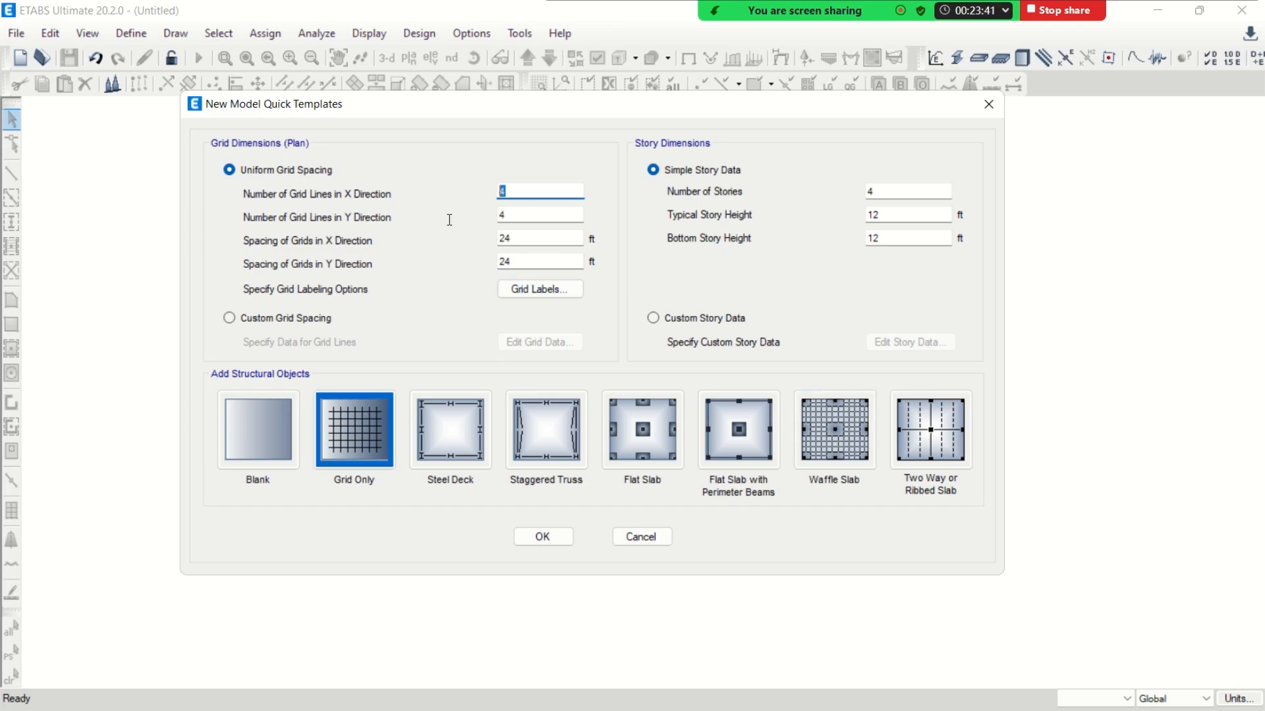
pyautogui.write('8')
pyautogui.press('Tab')
pyautogui.write('10')
pyautogui.press('Tab')
pyautogui.write('2')
pyautogui.click(513, 264)
pyautogui.write('2')
pyautogui.click(521, 235)
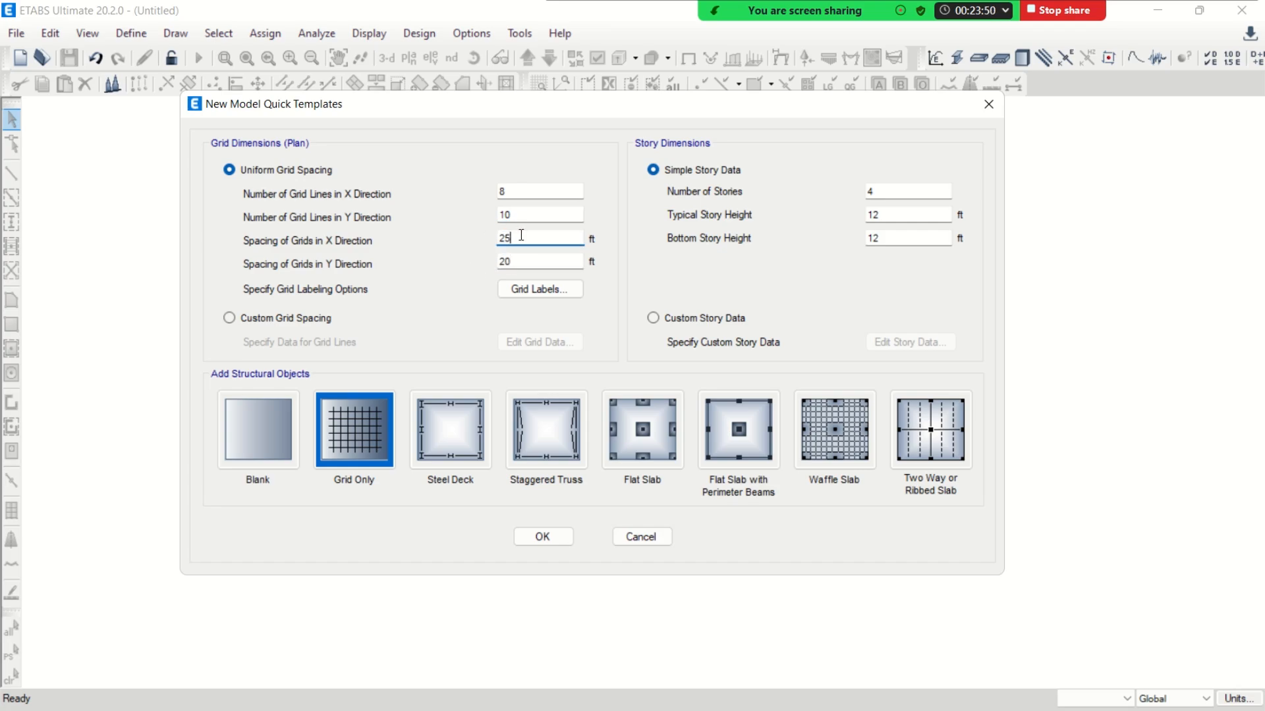
# Set the number of stories to 20 and create the Grid Only model
pyautogui.click(875, 193)
pyautogui.write('1')
pyautogui.press('BackSpace')
pyautogui.click(559, 536)
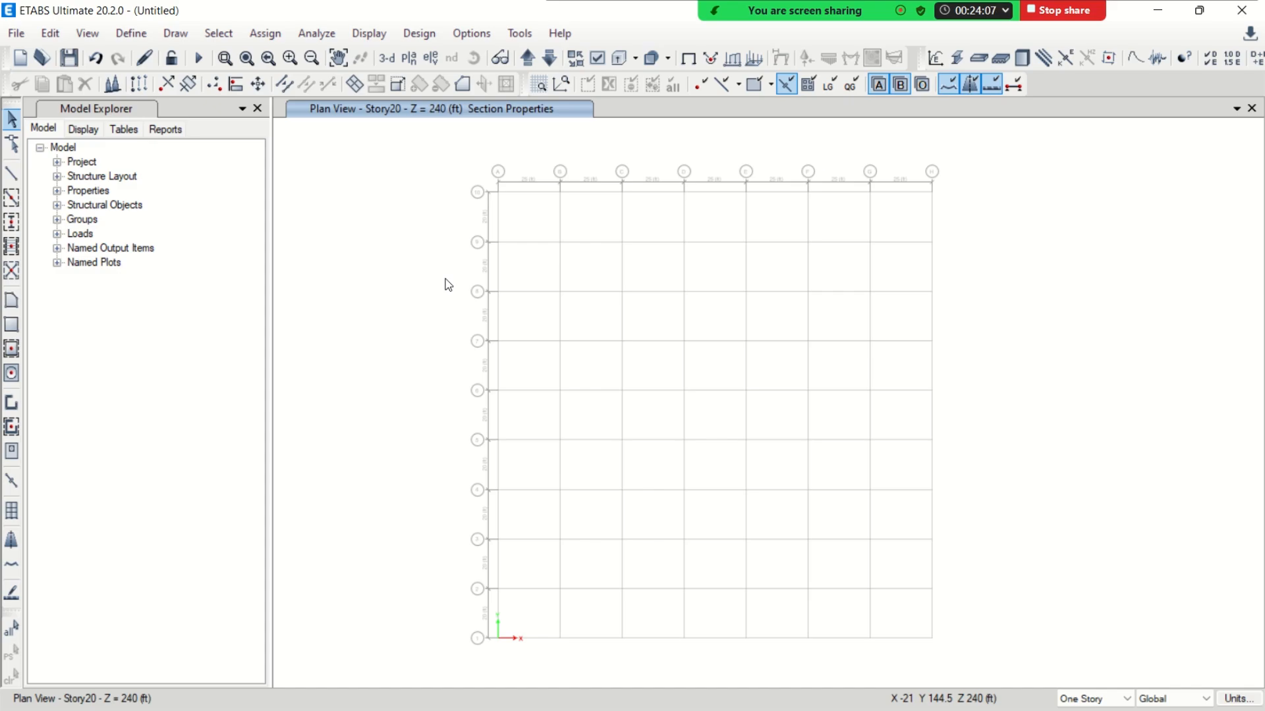
# Quick draw B 15X24 beams along all grid lines of the Story20 plan
pyautogui.click(11, 198)
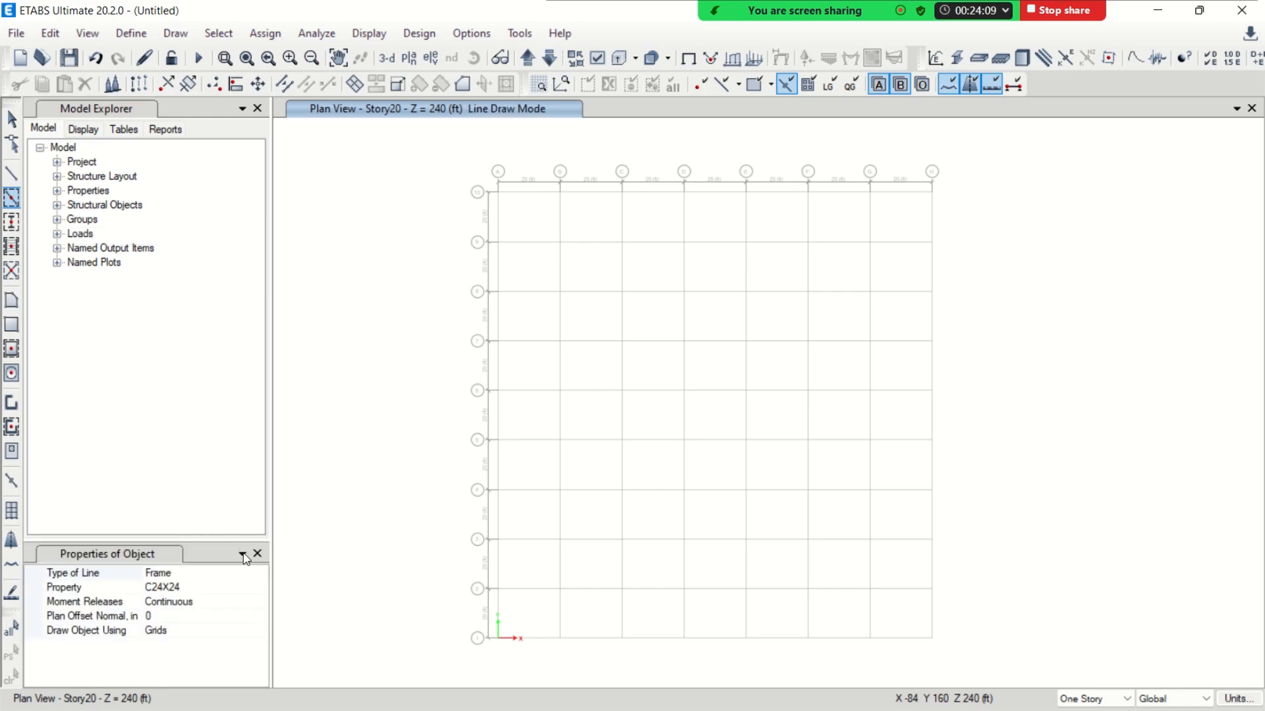
pyautogui.click(260, 588)
pyautogui.click(261, 590)
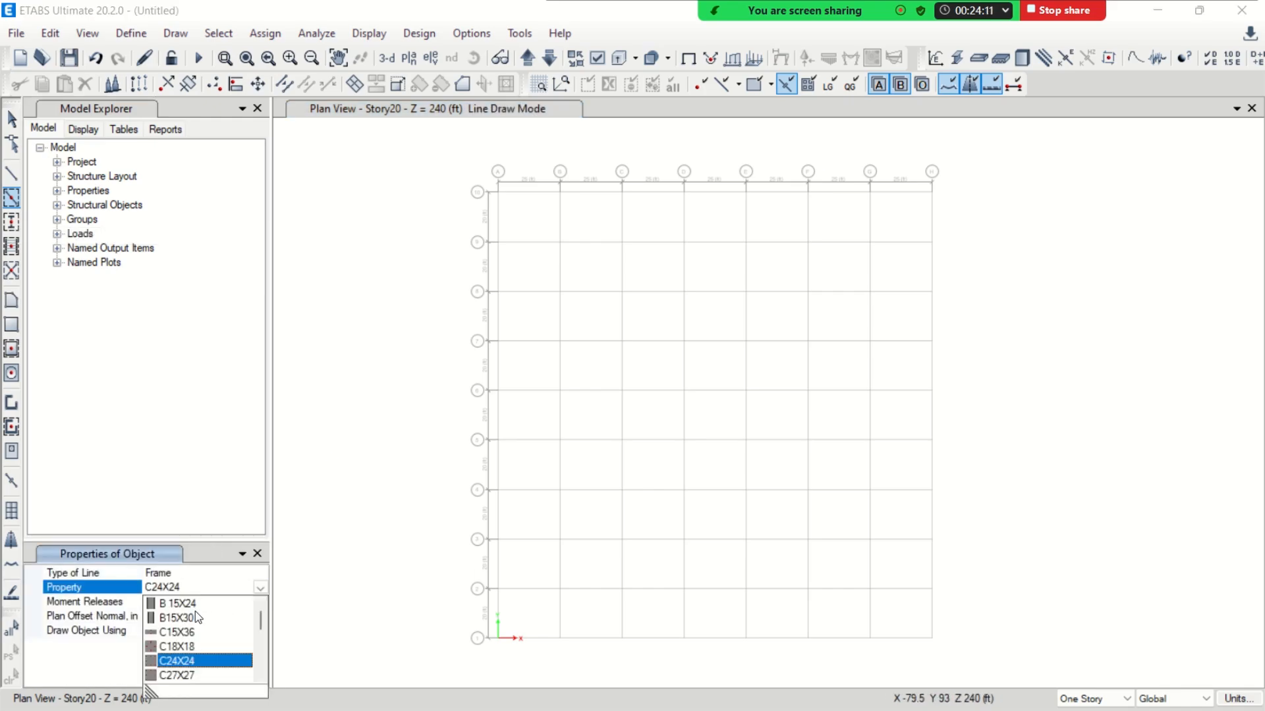
pyautogui.click(174, 601)
pyautogui.moveTo(432, 133)
pyautogui.mouseDown()
pyautogui.moveTo(844, 657)
pyautogui.moveTo(966, 687)
pyautogui.mouseUp()
# Turn on the display of beams and floors in the Story20 plan view
pyautogui.click(599, 59)
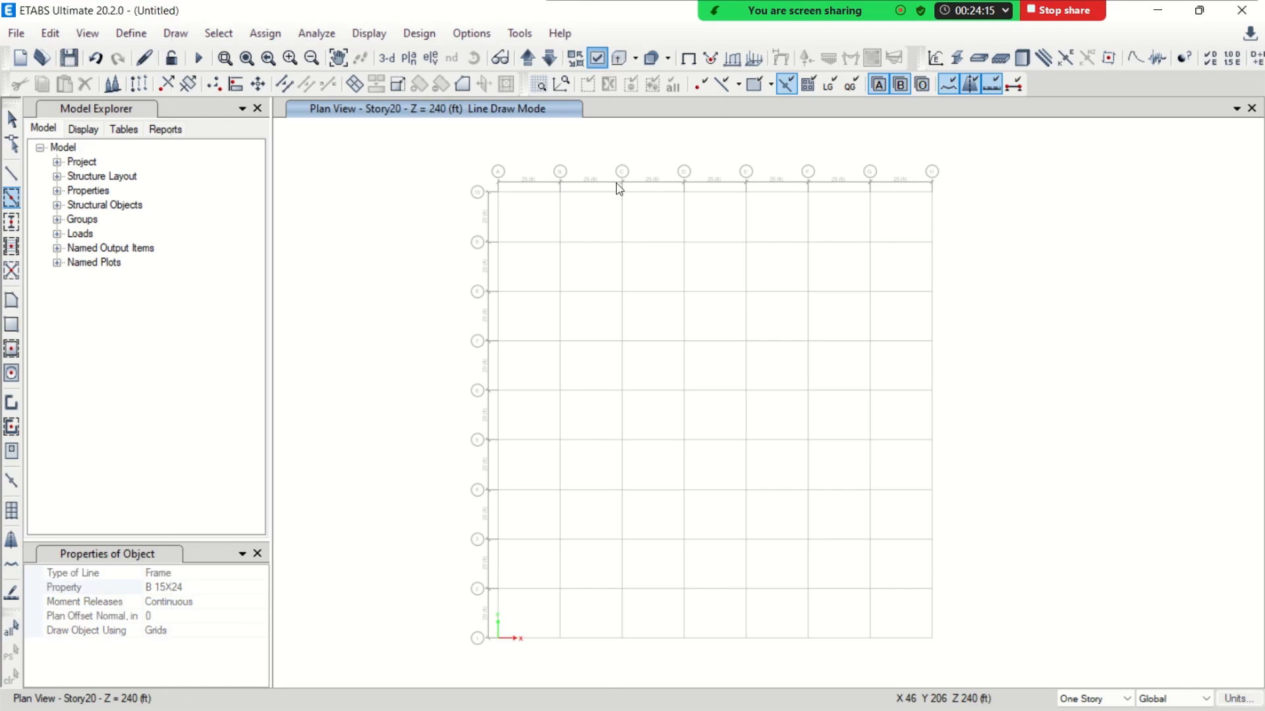
pyautogui.click(501, 286)
pyautogui.click(482, 228)
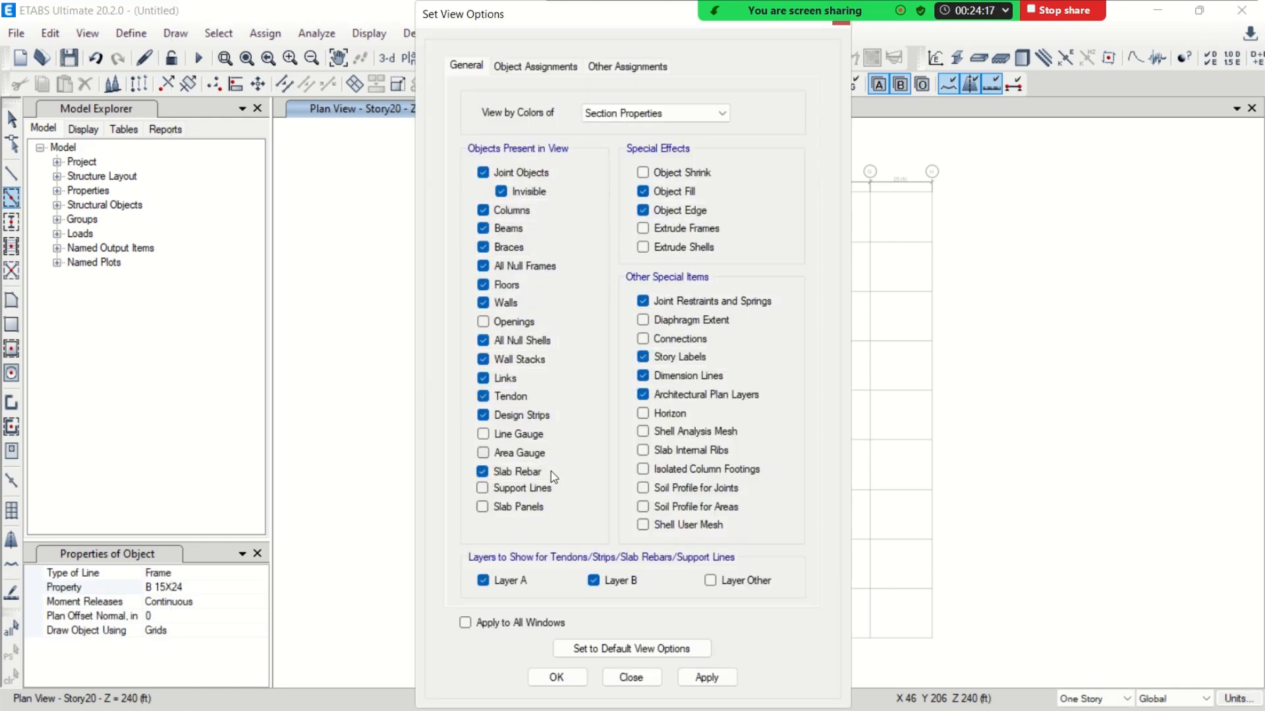
pyautogui.click(557, 677)
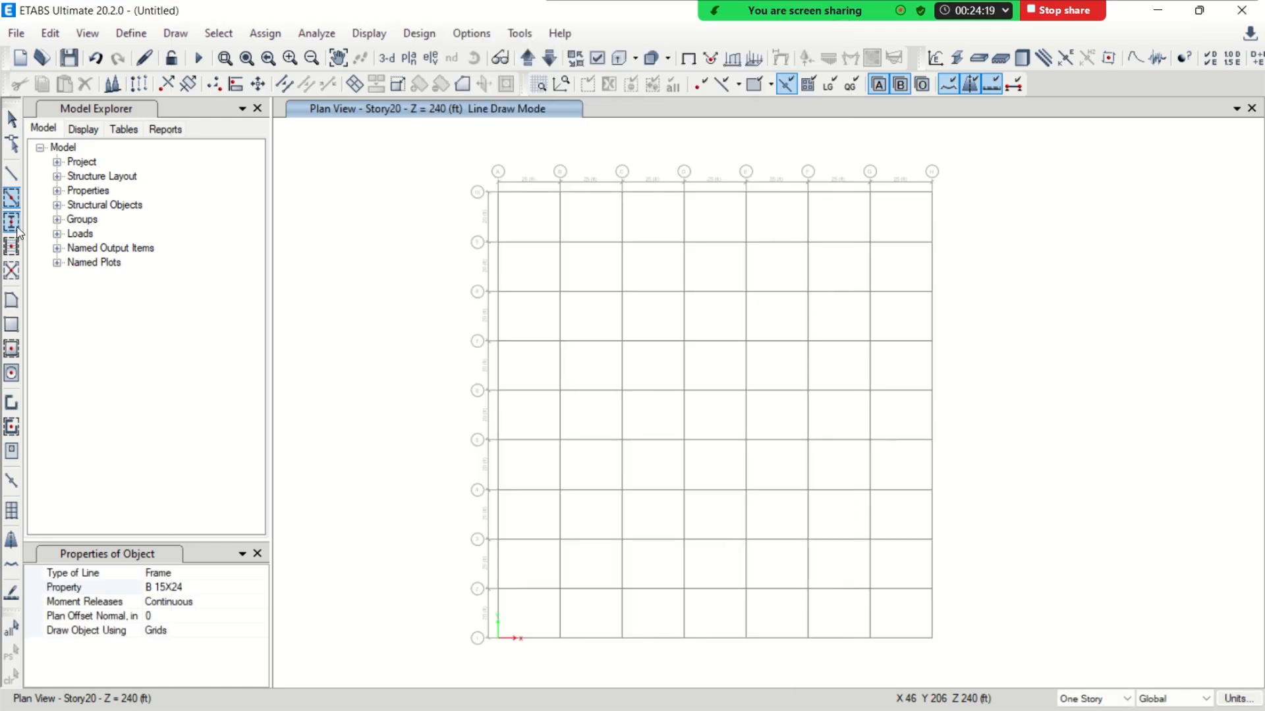
# Quick draw C24X24 columns at all grid intersections of the Story20 plan
pyautogui.click(11, 221)
pyautogui.moveTo(451, 140)
pyautogui.mouseDown()
pyautogui.moveTo(688, 482)
pyautogui.moveTo(1002, 697)
pyautogui.moveTo(942, 671)
pyautogui.mouseUp()
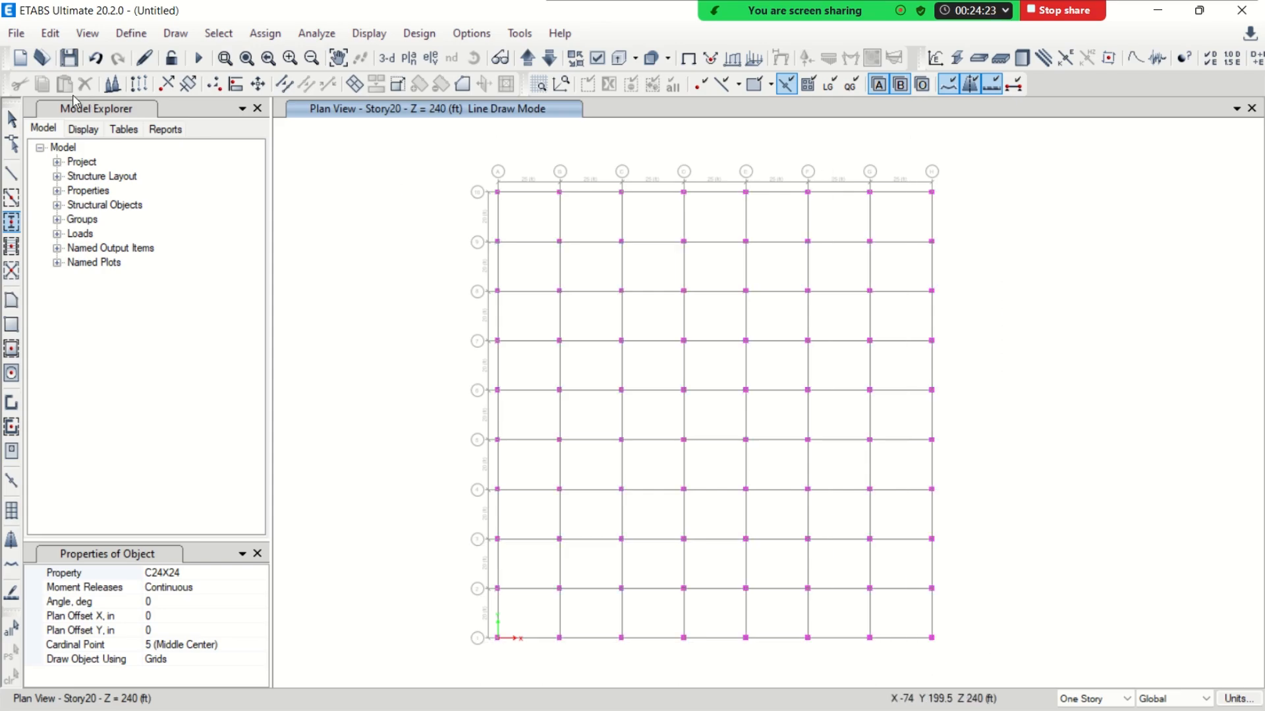
pyautogui.click(11, 119)
pyautogui.moveTo(460, 165)
pyautogui.mouseDown()
pyautogui.moveTo(817, 541)
pyautogui.moveTo(965, 664)
pyautogui.moveTo(531, 339)
pyautogui.moveTo(487, 288)
pyautogui.mouseUp()
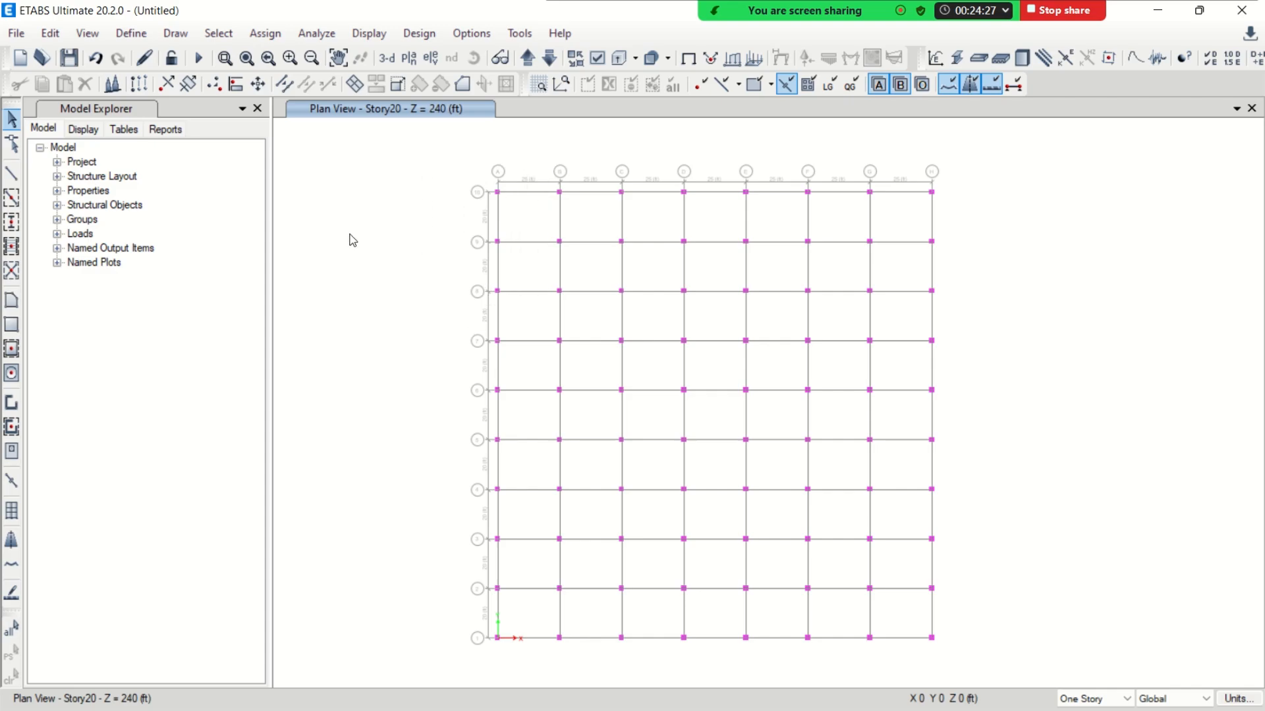
# Quick draw floor panels with a Slab section across all grid bays of the Story20 plan
pyautogui.click(11, 349)
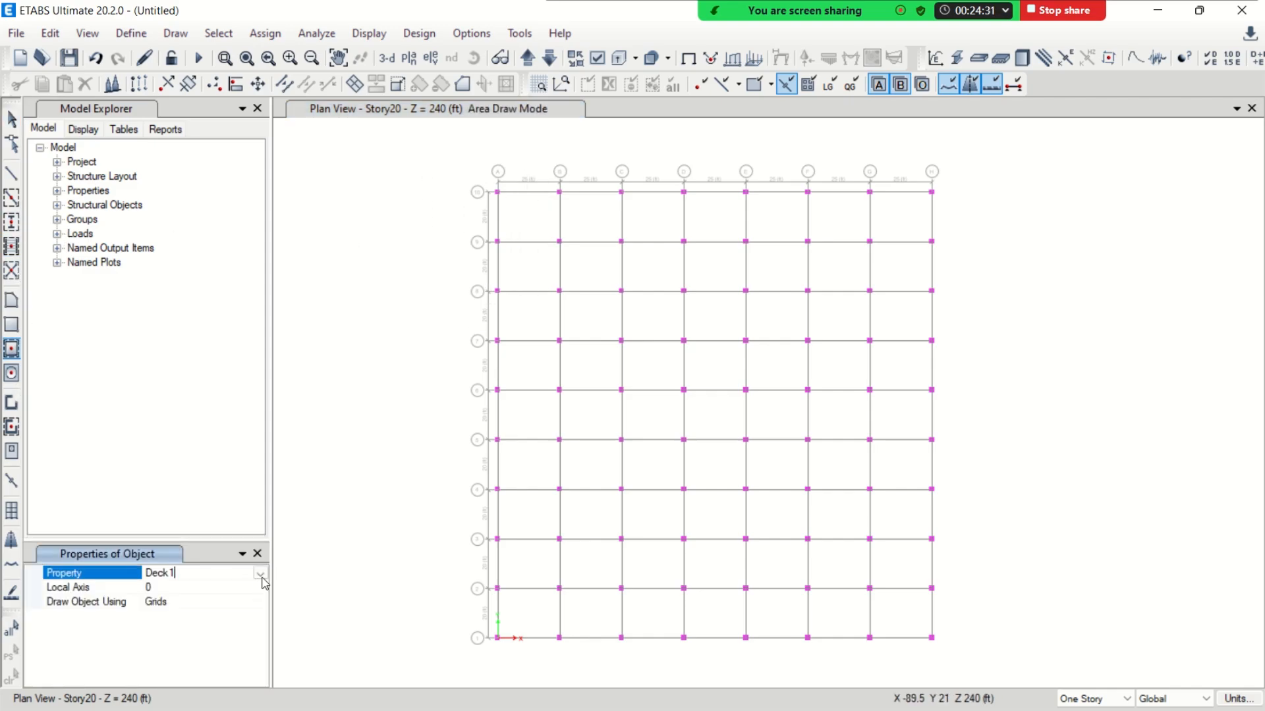
pyautogui.click(260, 573)
pyautogui.scroll(-3, 173, 656)
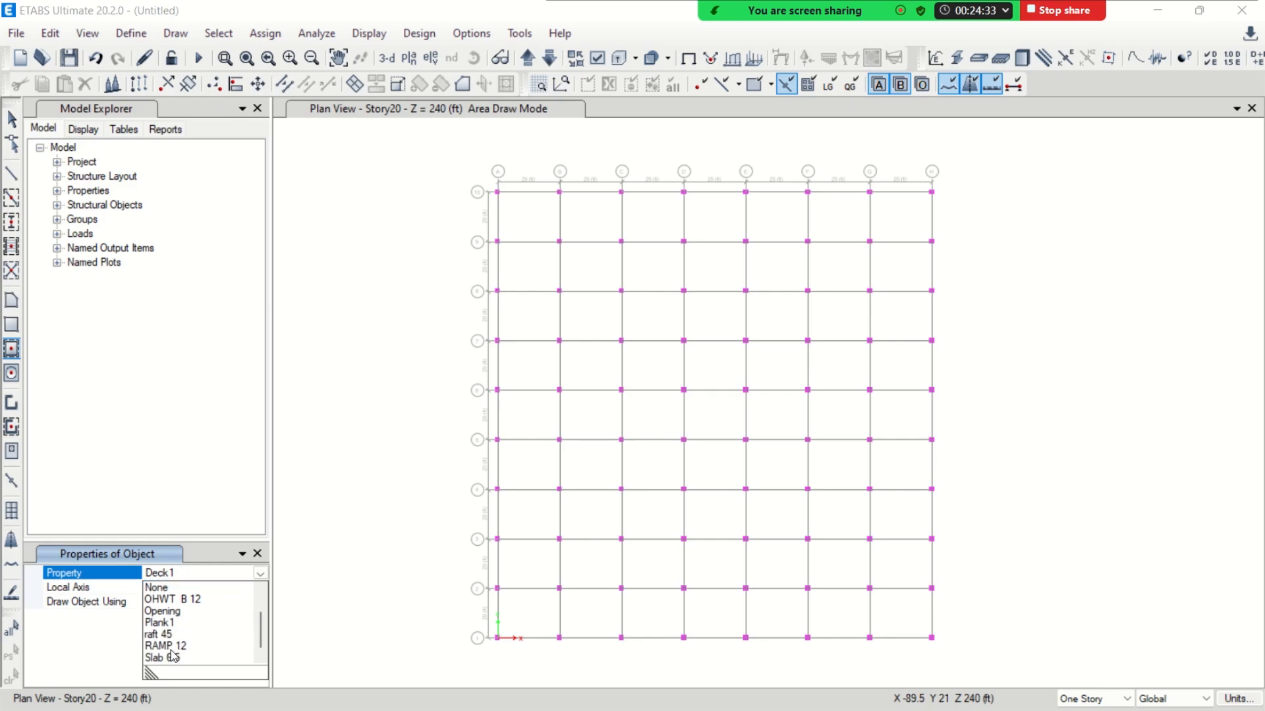
pyautogui.click(172, 657)
pyautogui.moveTo(439, 150); pyautogui.dragTo(955, 642)
pyautogui.click(11, 119)
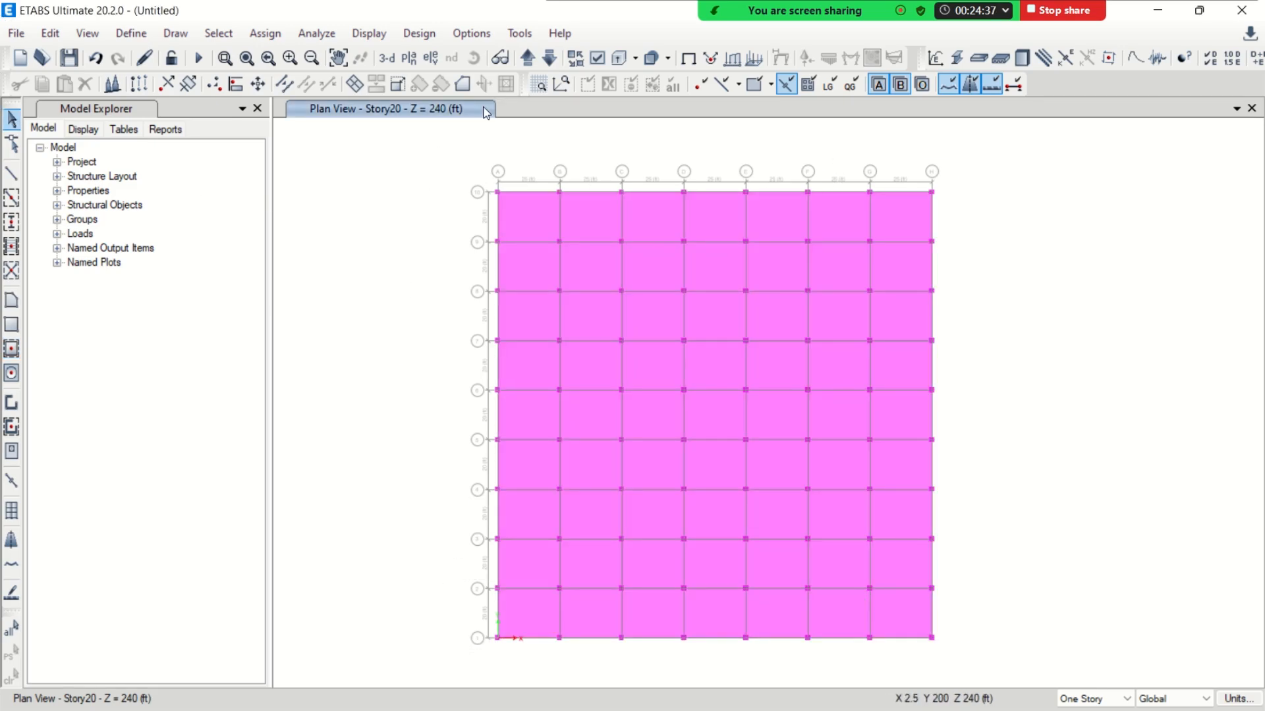
# In the 3-D view, replicate all Story20 beams, columns and slabs on the lower stories down to Story1, leaving out Base
pyautogui.click(387, 58)
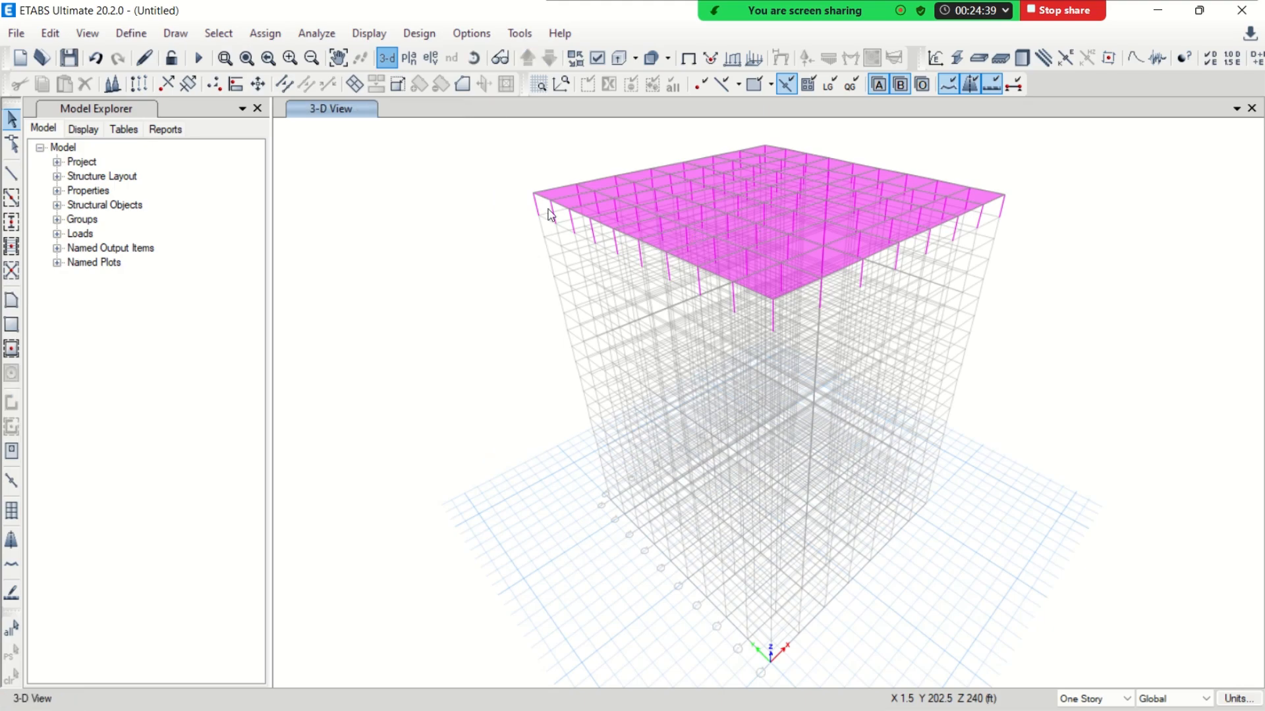
pyautogui.moveTo(841, 286); pyautogui.dragTo(1078, 358)
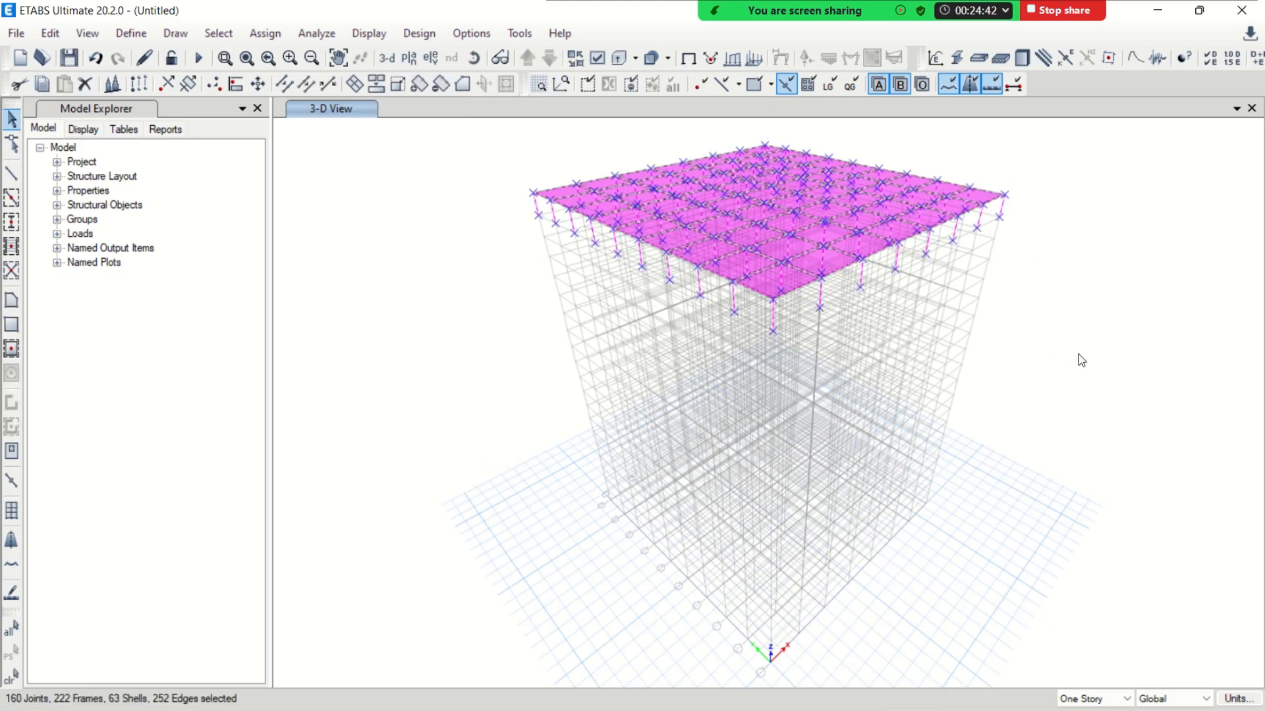
pyautogui.click(50, 33)
pyautogui.click(156, 326)
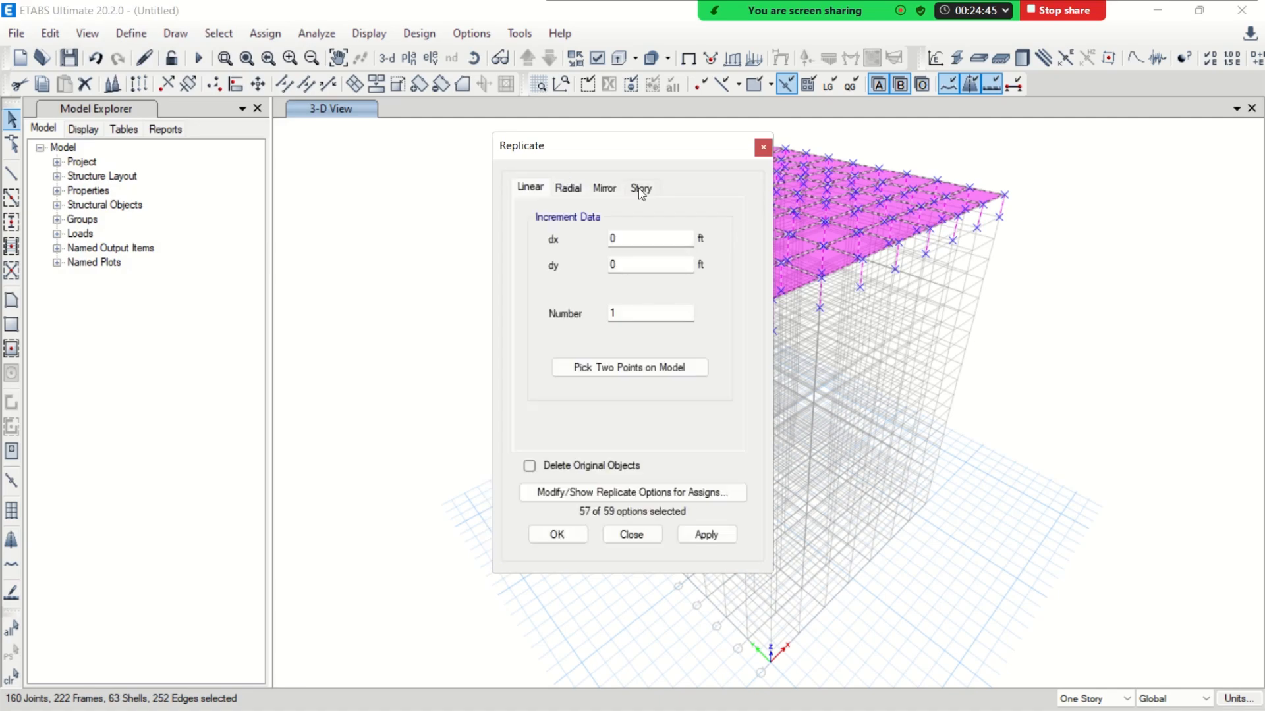
pyautogui.click(642, 188)
pyautogui.moveTo(646, 145); pyautogui.dragTo(390, 93)
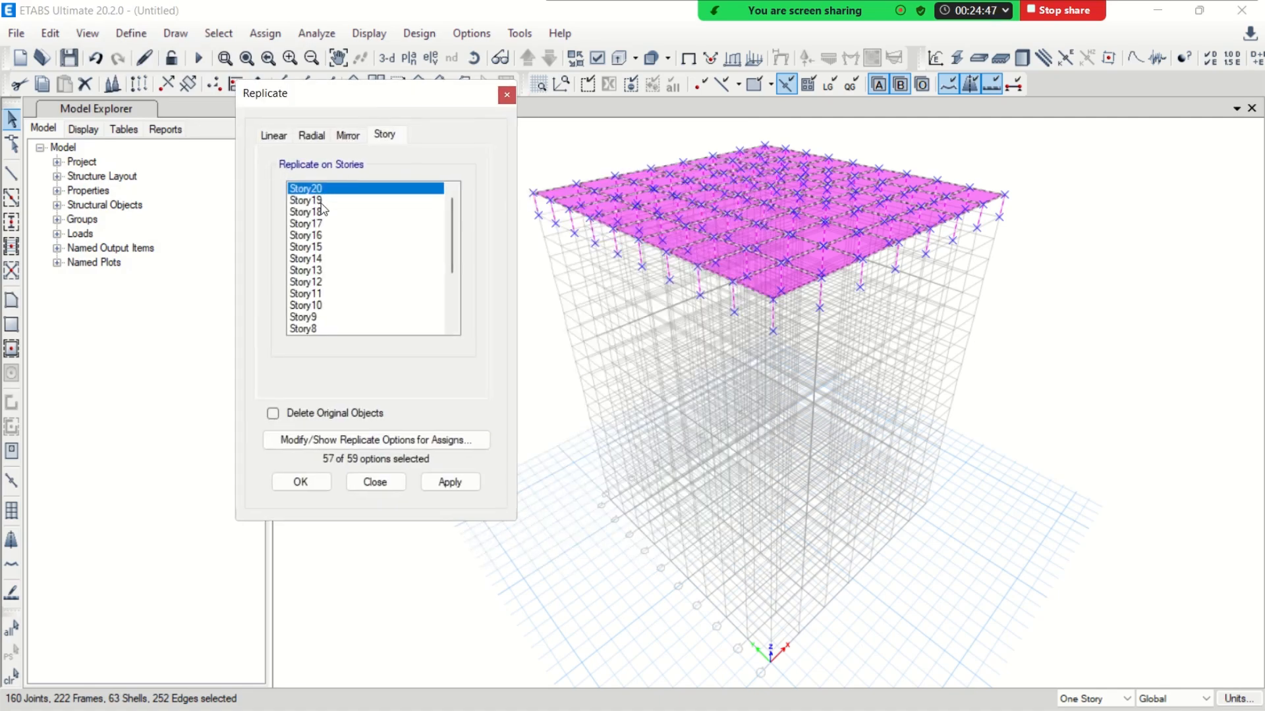
pyautogui.moveTo(320, 203); pyautogui.dragTo(321, 319)
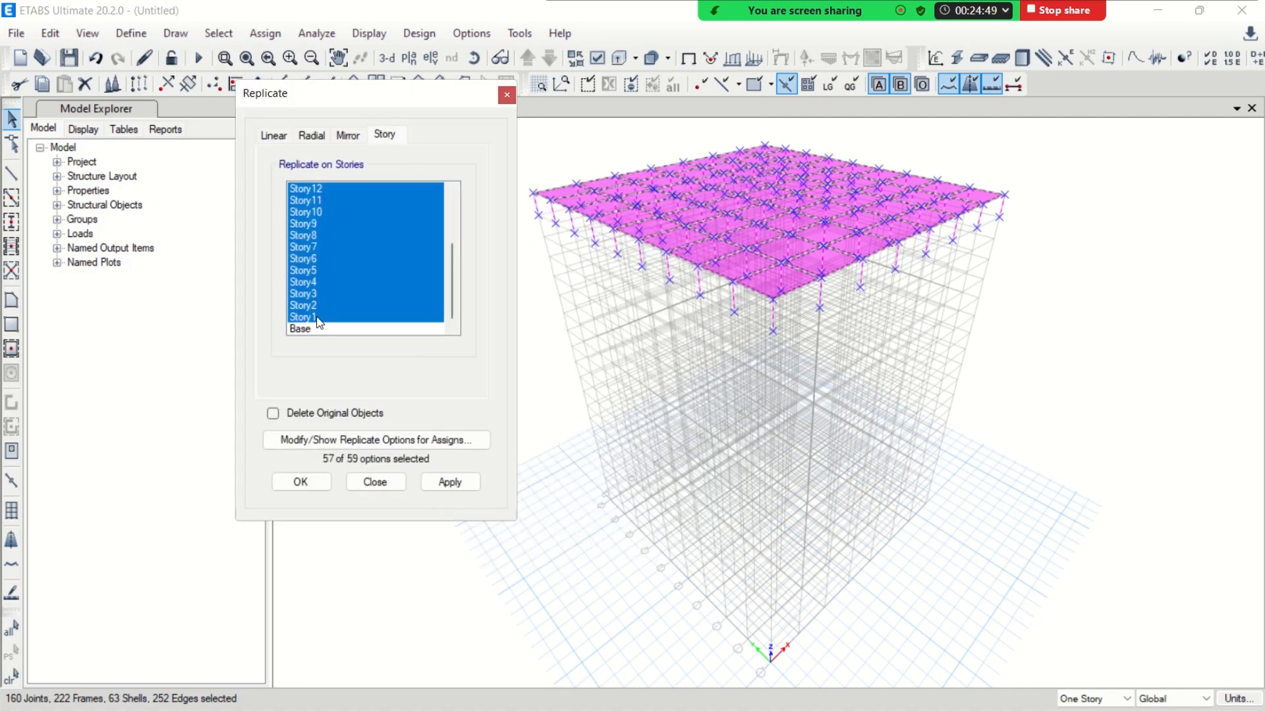
pyautogui.click(300, 482)
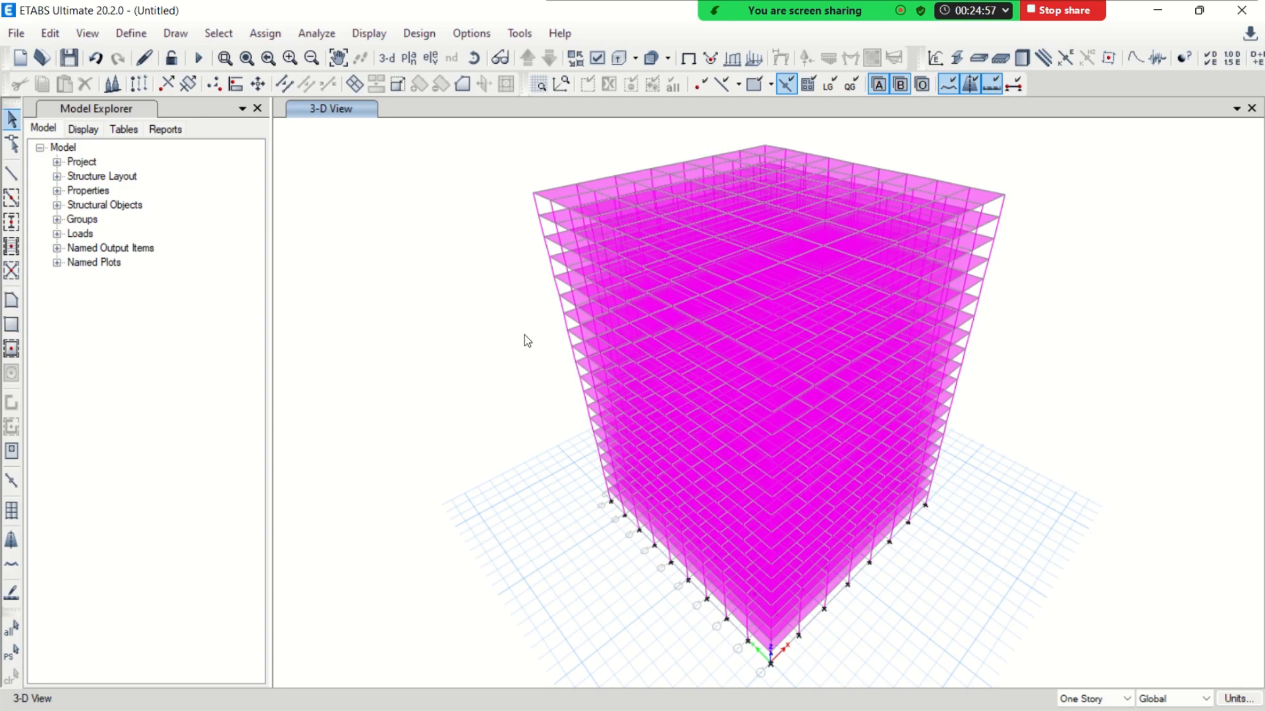
# Display the G1 grid data as spacing and set the X spacing of grid B to 15 ft
pyautogui.rightClick(470, 270)
pyautogui.click(484, 279)
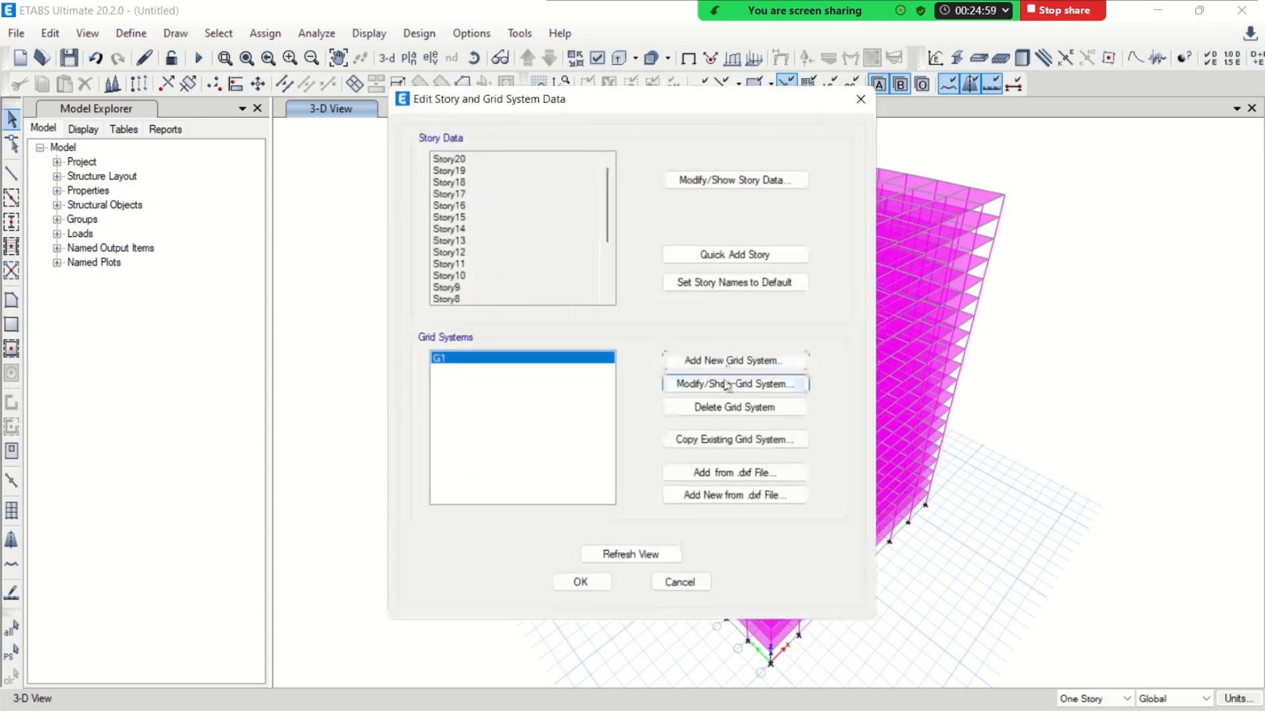
pyautogui.click(726, 386)
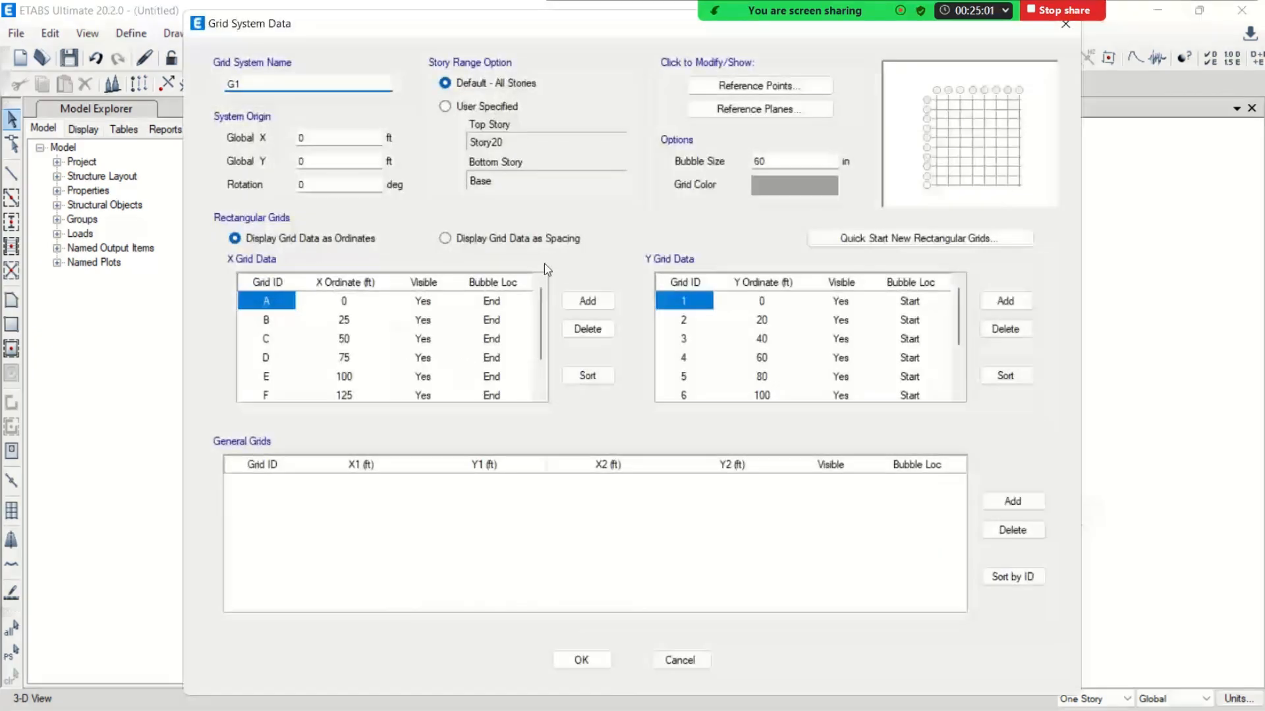
pyautogui.click(457, 240)
pyautogui.click(367, 322)
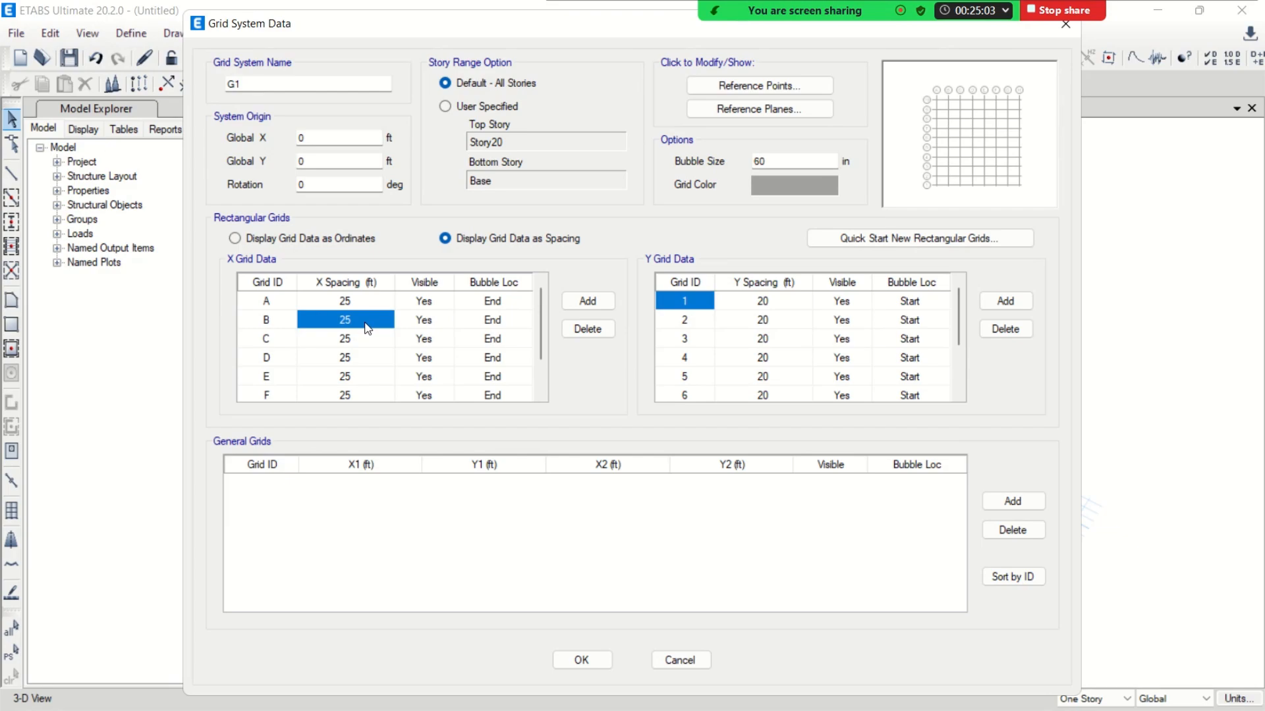
pyautogui.write('15')
pyautogui.press('Return')
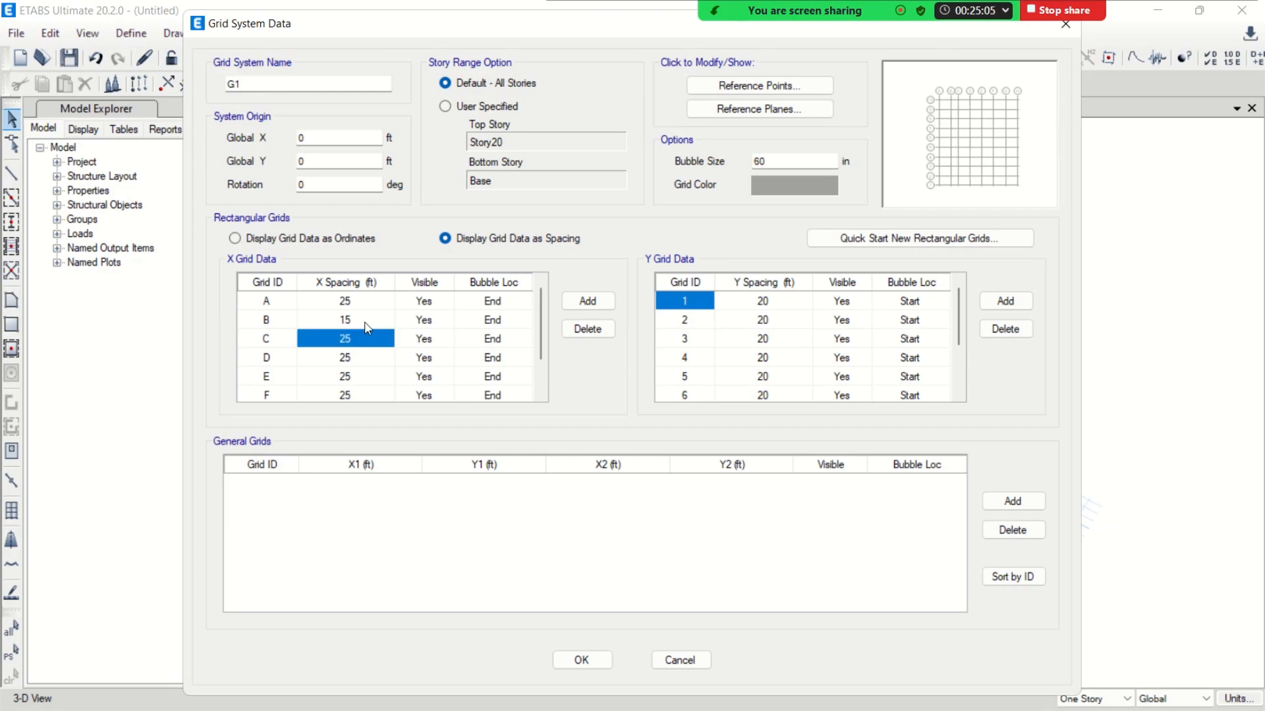
# Set the X spacing of grid D to 30 ft and grid F to 45 ft, and apply the grid changes
pyautogui.click(371, 355)
pyautogui.write('30')
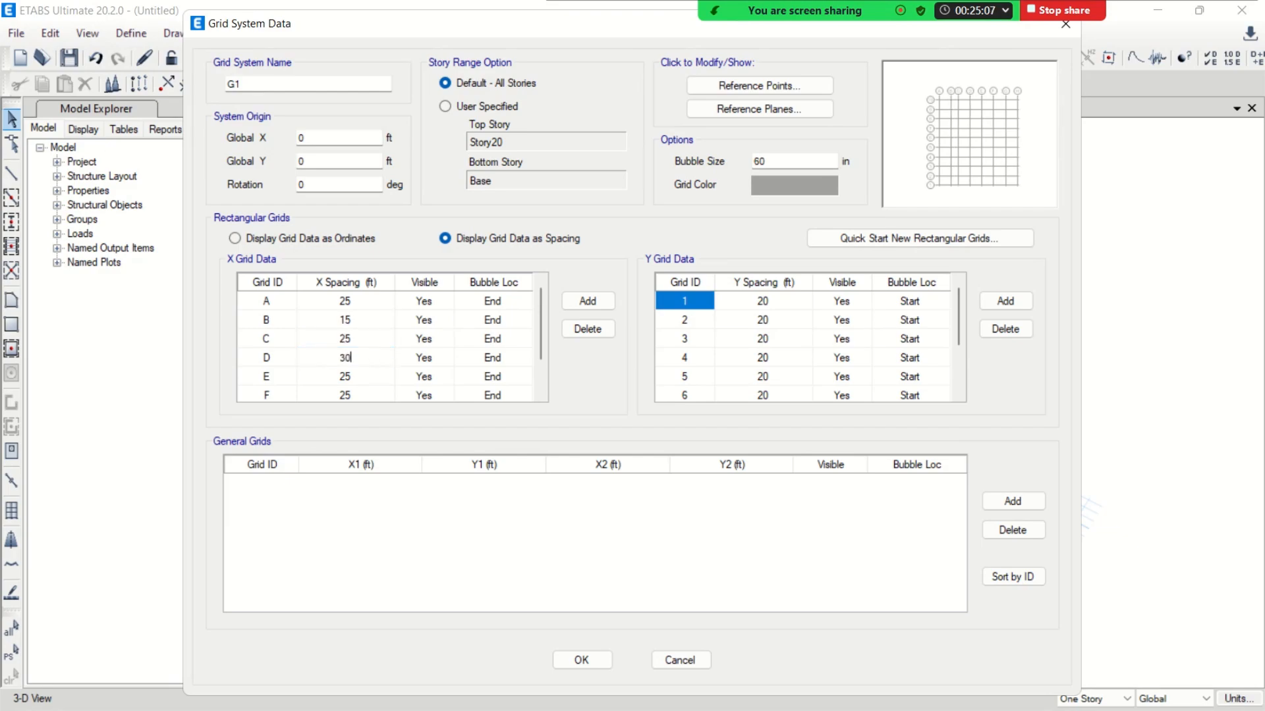
pyautogui.click(357, 395)
pyautogui.write('4')
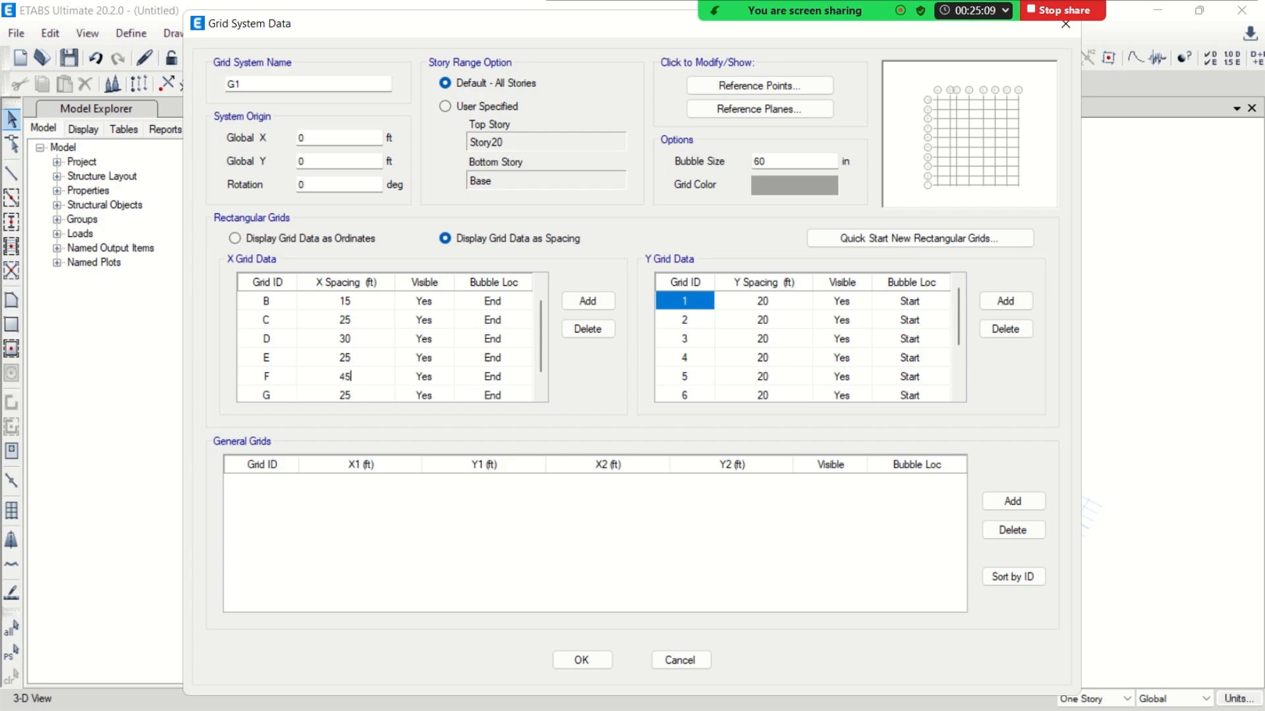
pyautogui.press('Return')
pyautogui.click(589, 665)
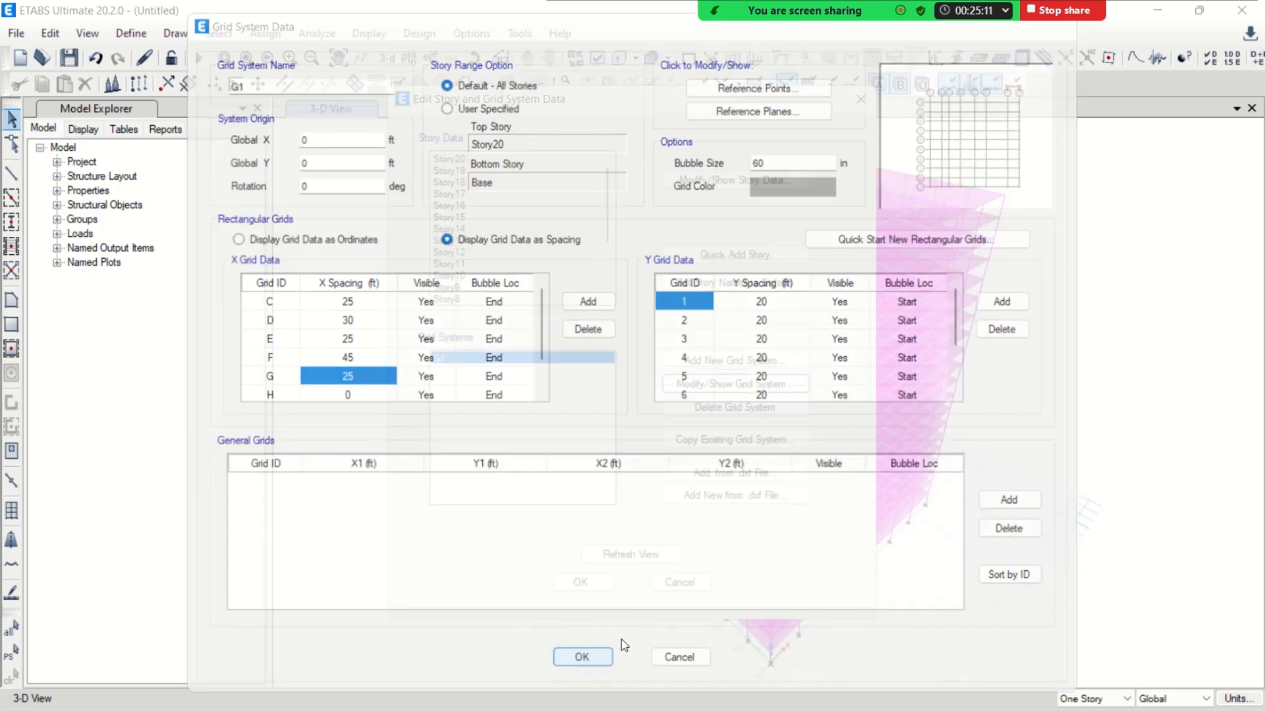
pyautogui.click(587, 587)
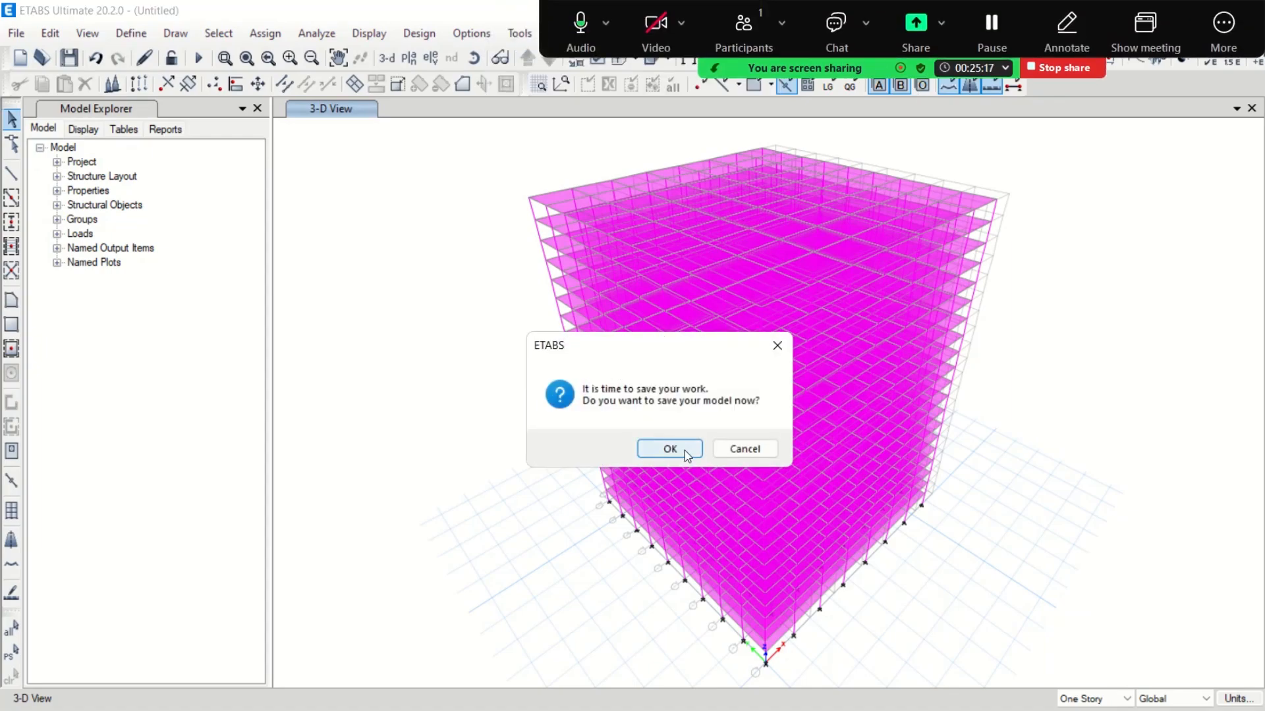
# Decline the save reminder and close the untitled model without saving its changes
pyautogui.click(737, 453)
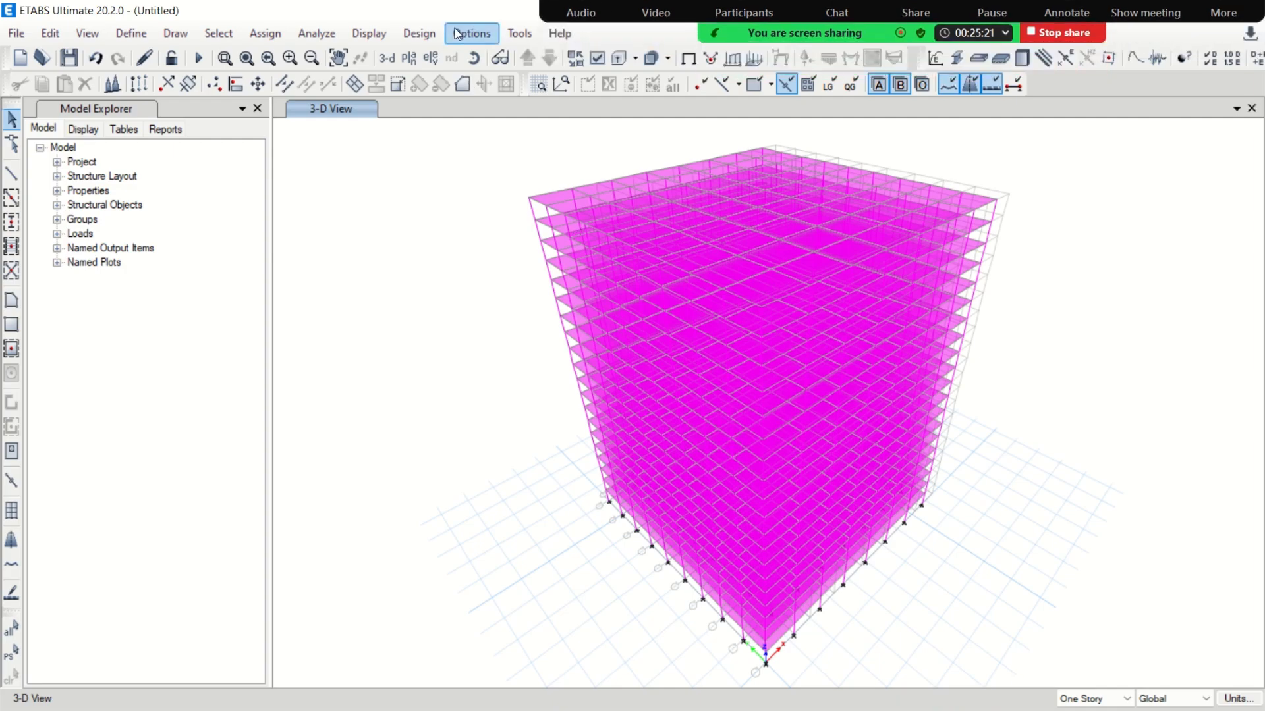
pyautogui.doubleClick(507, 13)
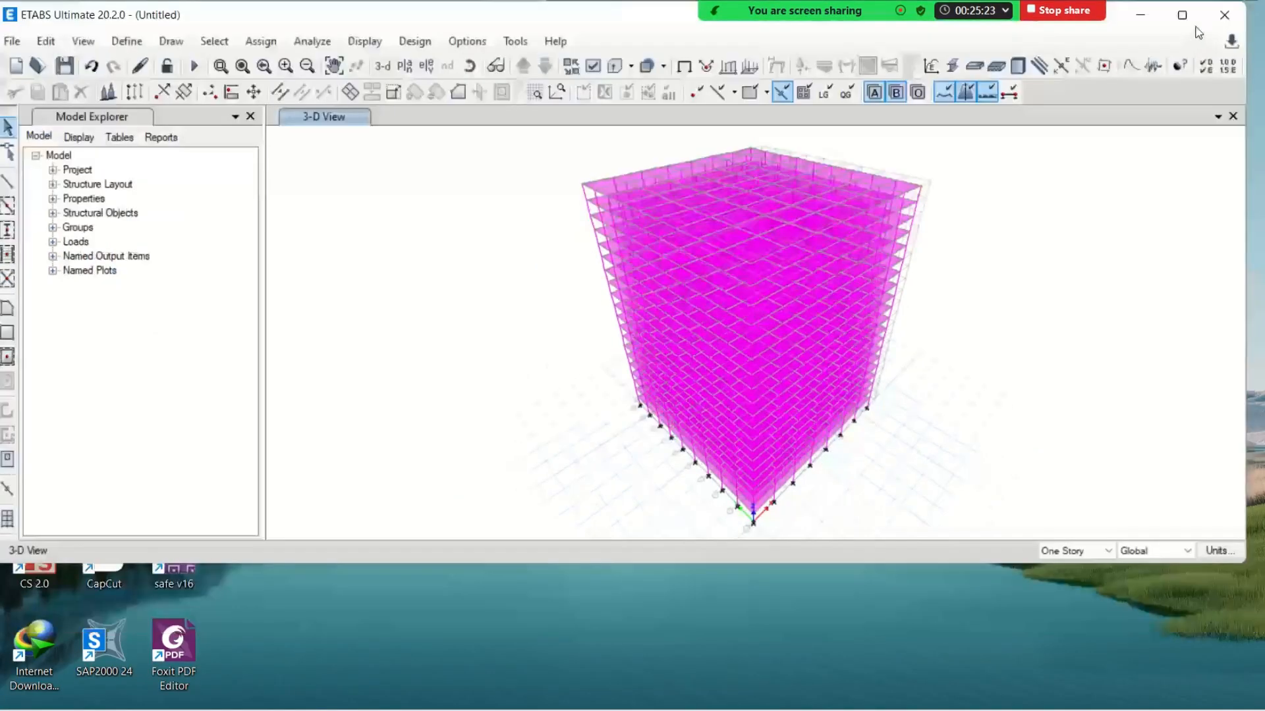
pyautogui.click(1225, 13)
pyautogui.click(661, 454)
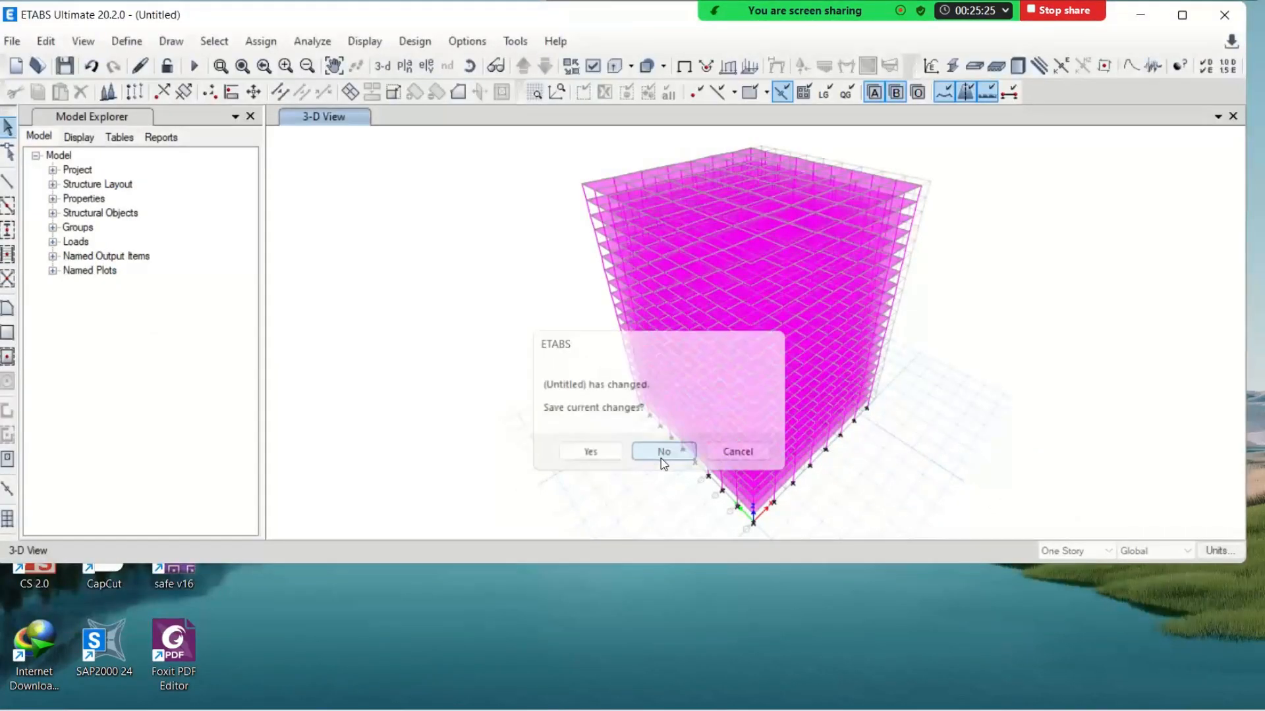
# Decline the remaining save reminder and switch to the ETABS window with the BASEMENT PLAN model
pyautogui.moveTo(845, 708)
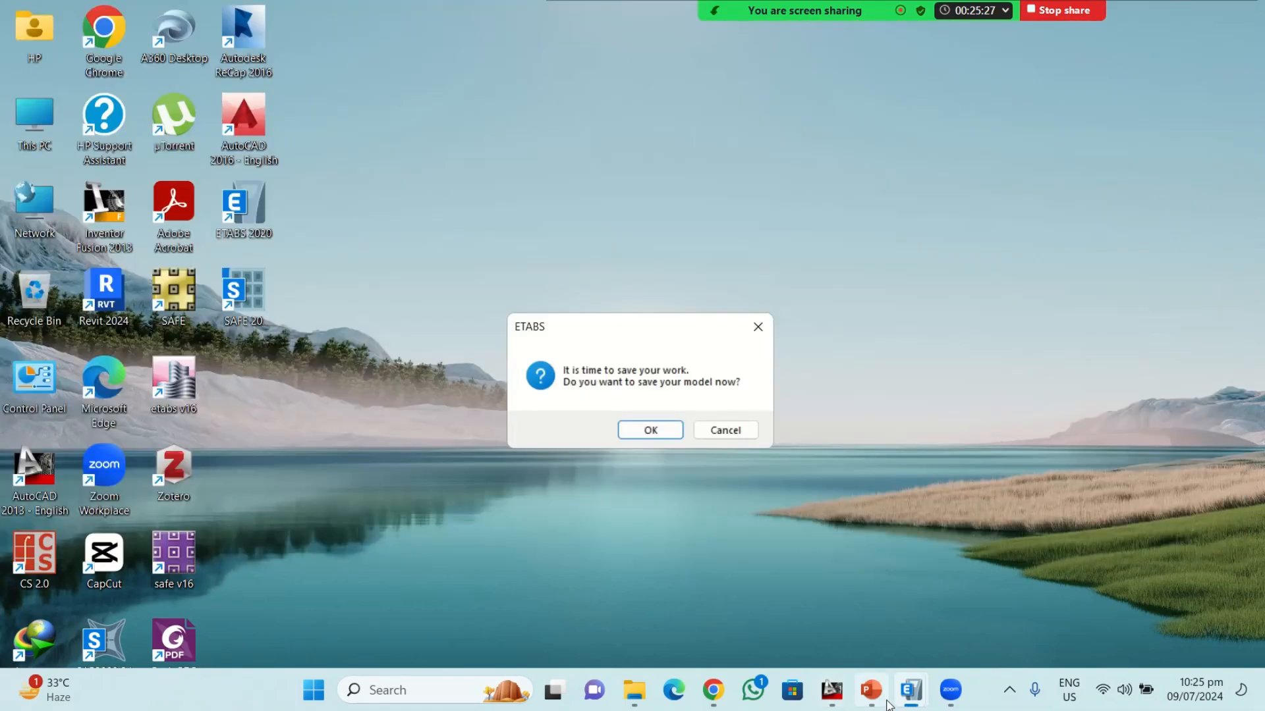
pyautogui.moveTo(871, 690)
pyautogui.click(726, 430)
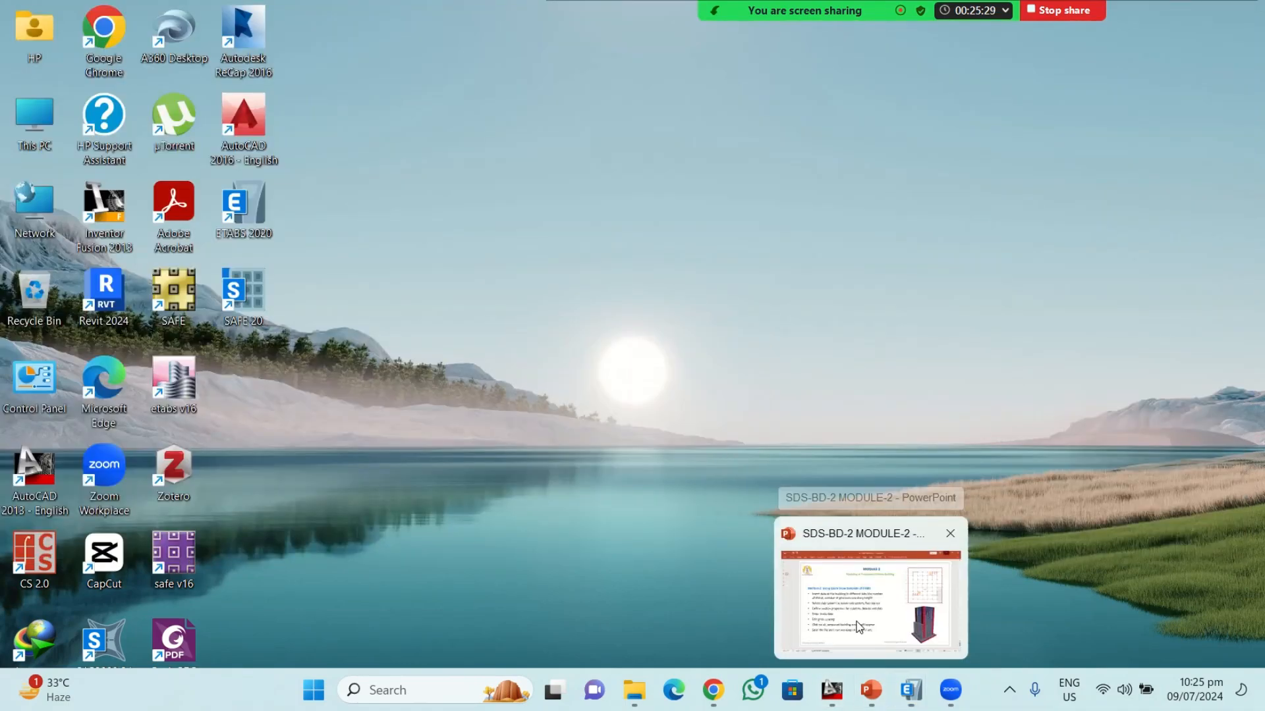
pyautogui.click(911, 689)
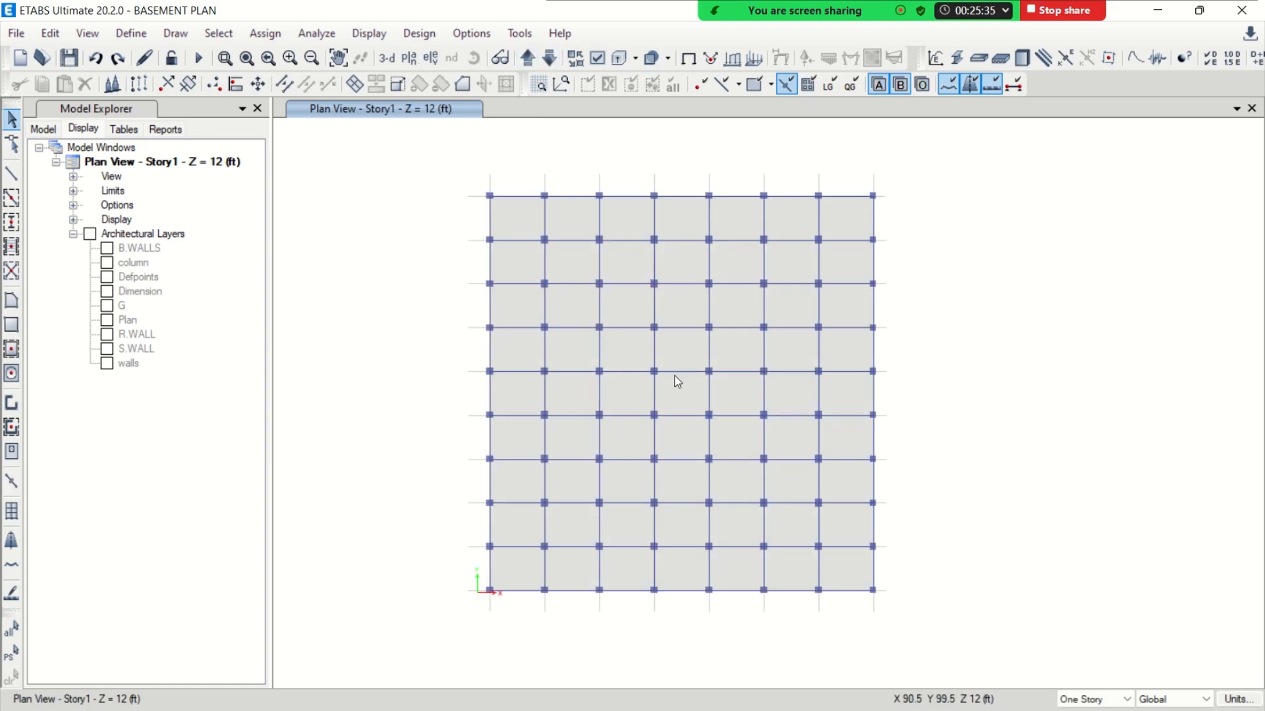
# Open the story data of the BASEMENT PLAN model and rename Base as RAFT and Story1 as BASEMENT
pyautogui.moveTo(675, 381); pyautogui.dragTo(623, 335, button='middle')
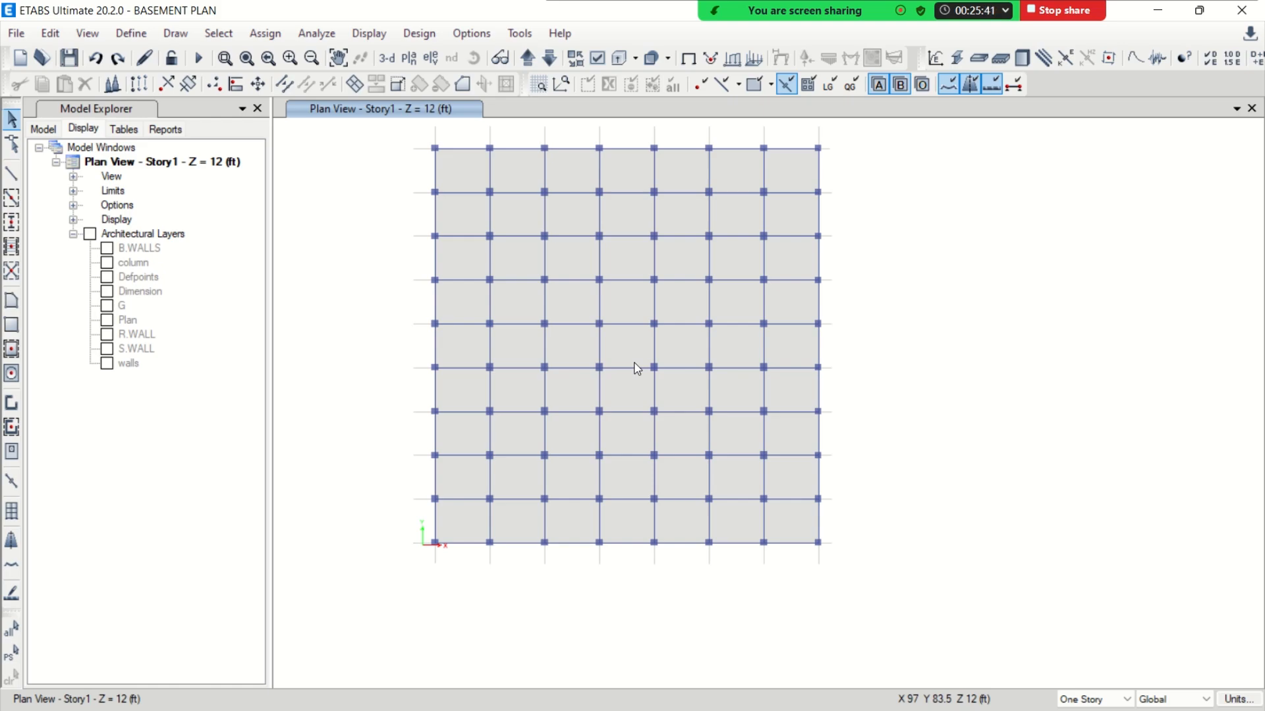
pyautogui.moveTo(666, 288); pyautogui.dragTo(643, 330, button='middle')
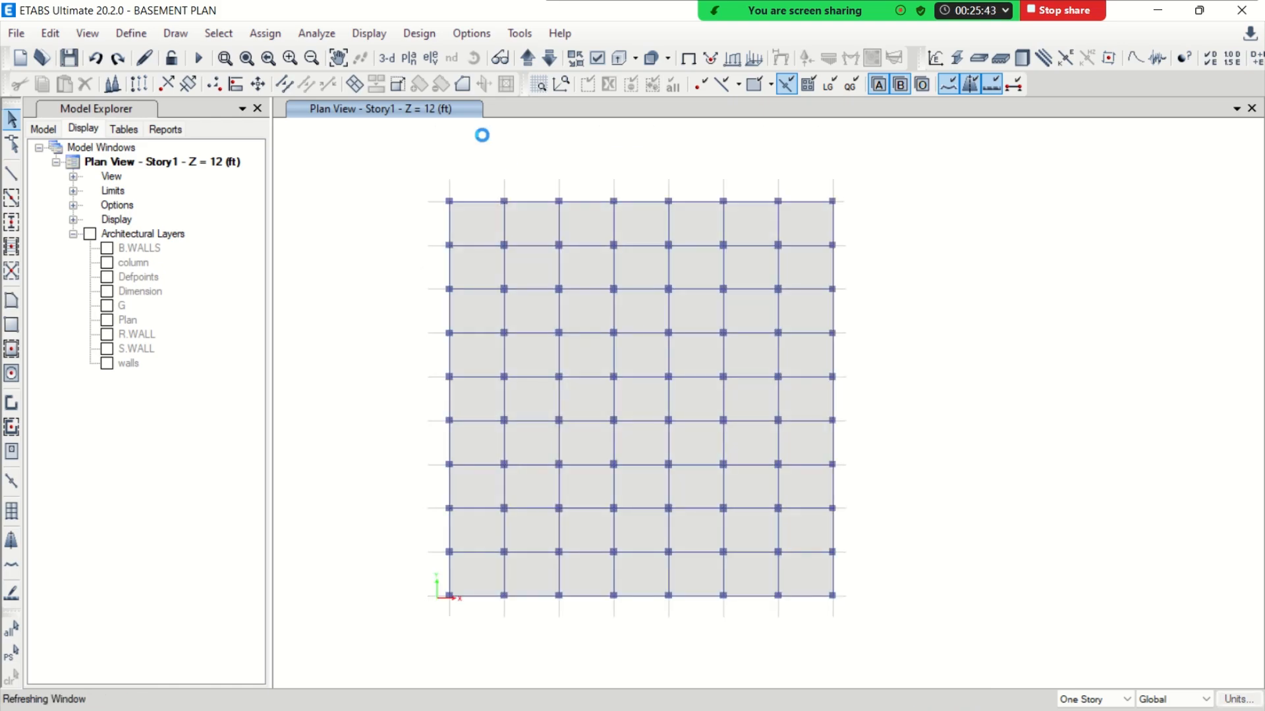
pyautogui.rightClick(372, 178)
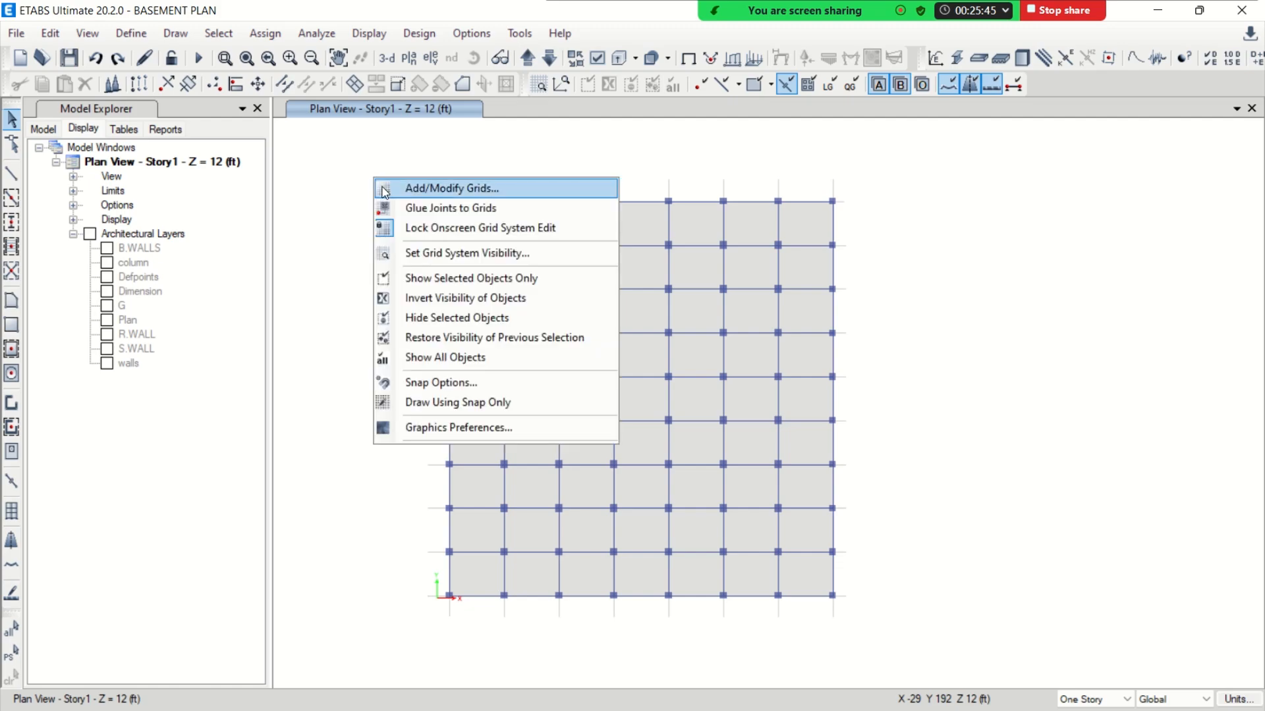
pyautogui.click(385, 191)
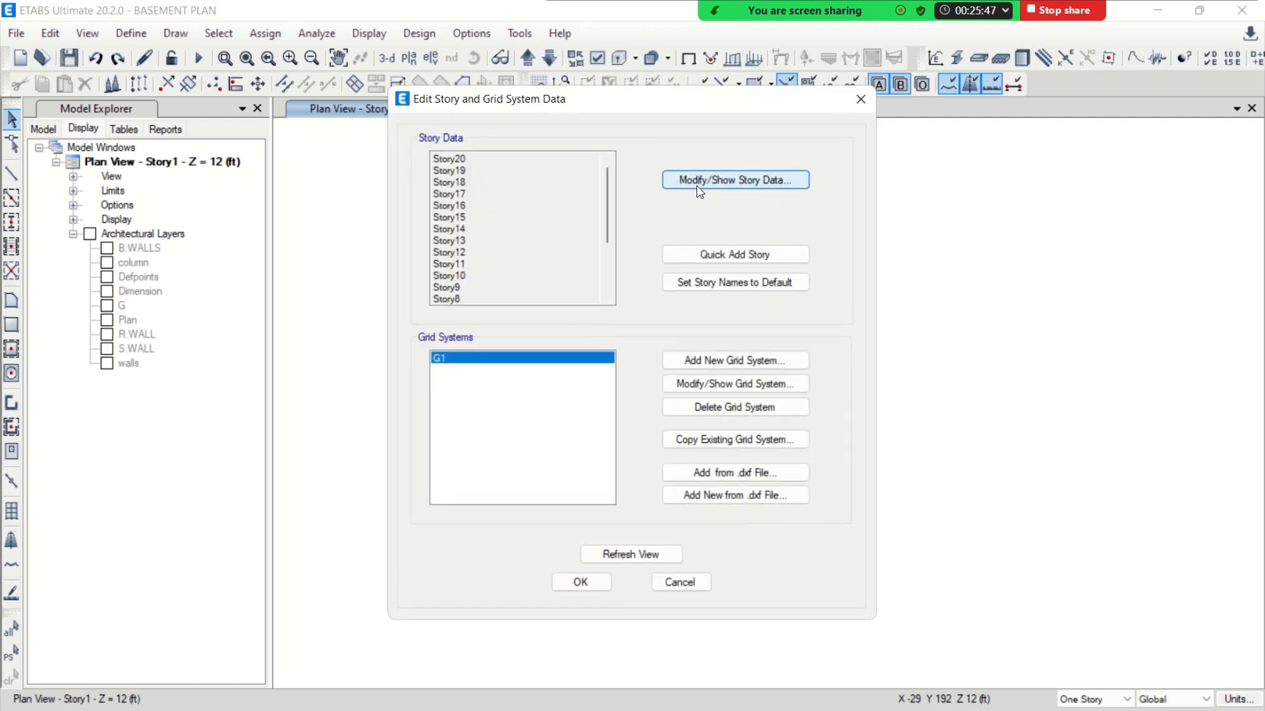
pyautogui.click(700, 182)
pyautogui.scroll(-3, 486, 381)
pyautogui.click(410, 462)
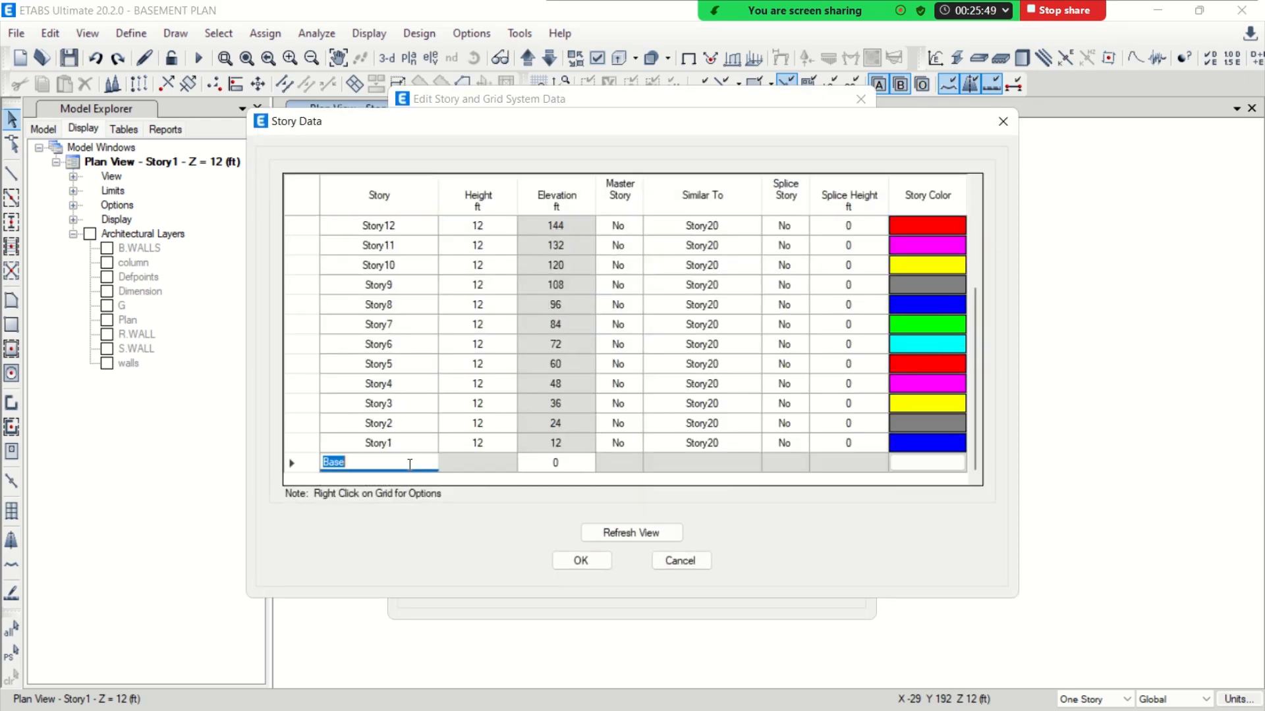
pyautogui.write('RAFT')
pyautogui.click(423, 450)
pyautogui.write('BASEMENT')
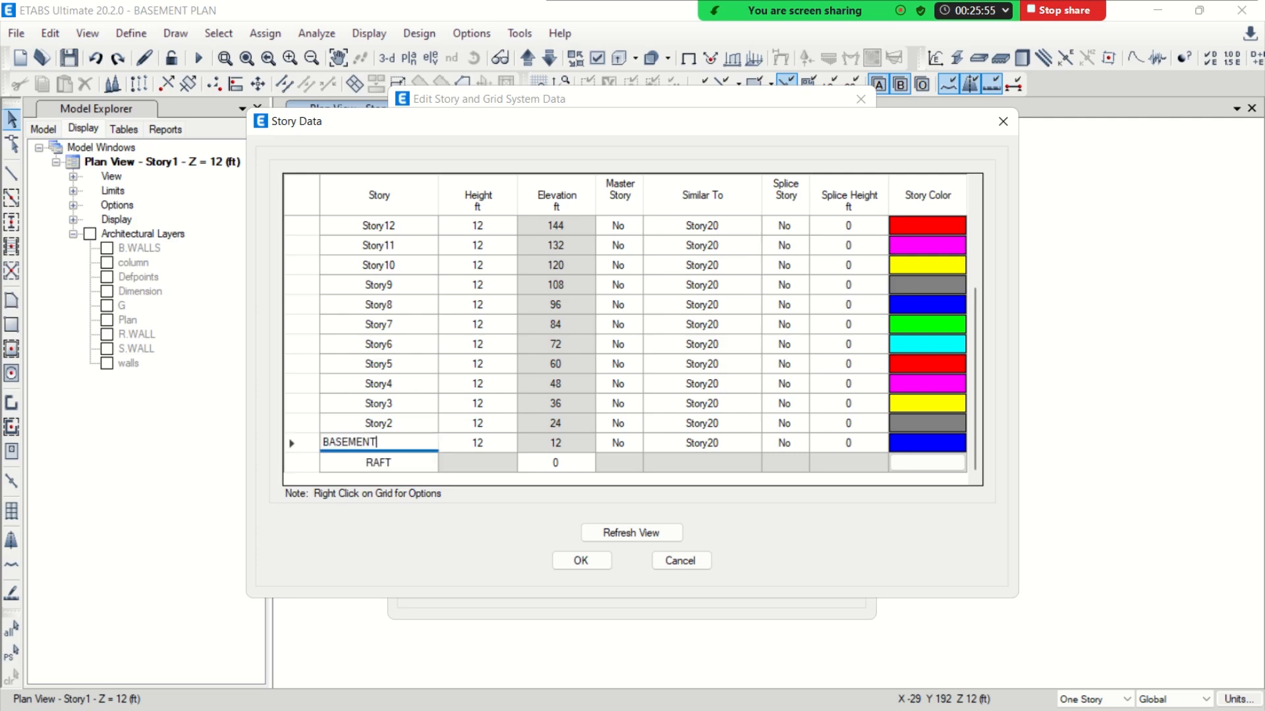
# Rename Story2 as GROUND, Story3 as 1, Story4 as 2 and Story5 as 3
pyautogui.click(409, 422)
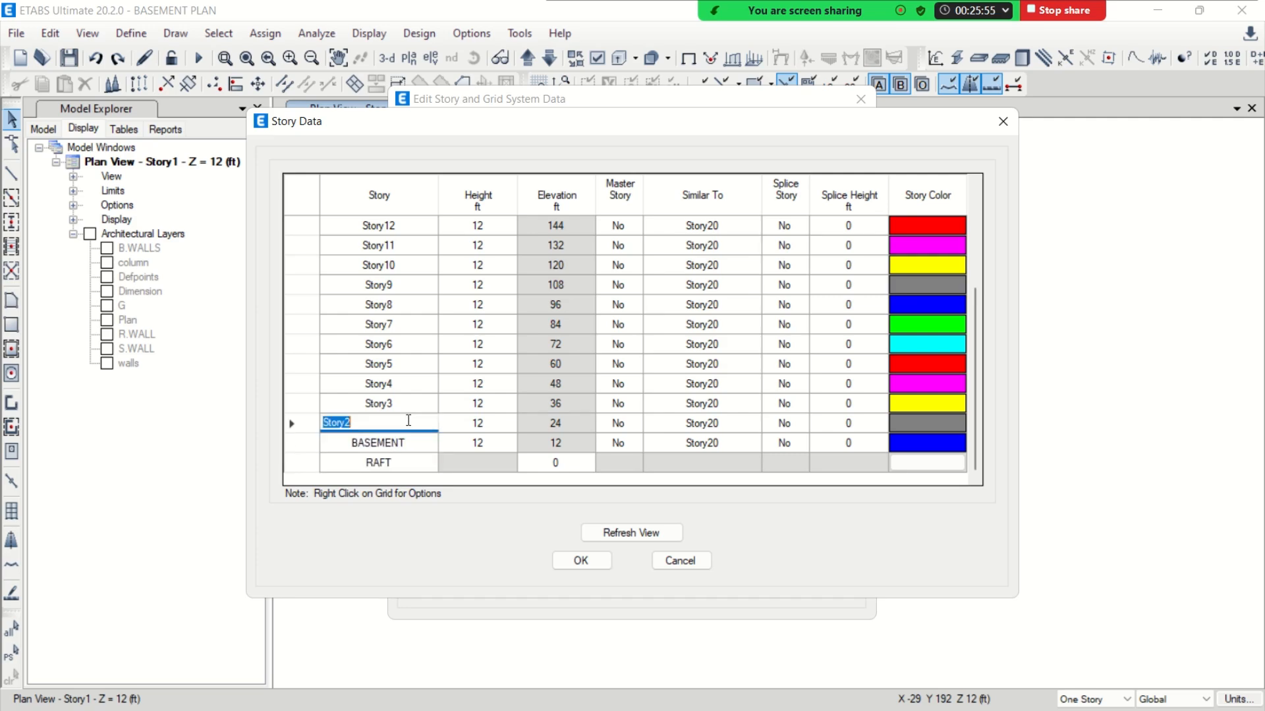
pyautogui.write('1')
pyautogui.click(425, 403)
pyautogui.write('1')
pyautogui.click(403, 384)
pyautogui.write('2')
pyautogui.click(400, 364)
pyautogui.write('3')
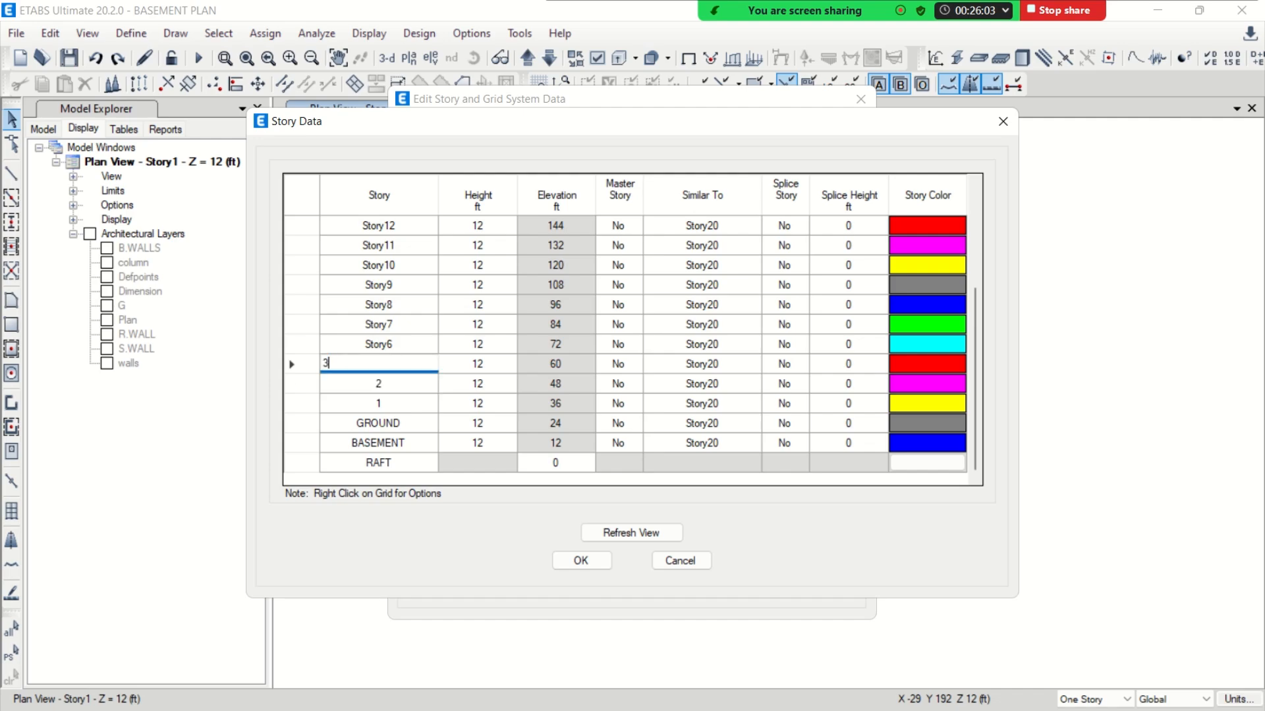
# Rename Story6 as 4, Story7 as 5, Story8 as 6 and Story9 as 7
pyautogui.click(398, 345)
pyautogui.write('4')
pyautogui.click(396, 326)
pyautogui.write('5')
pyautogui.click(393, 309)
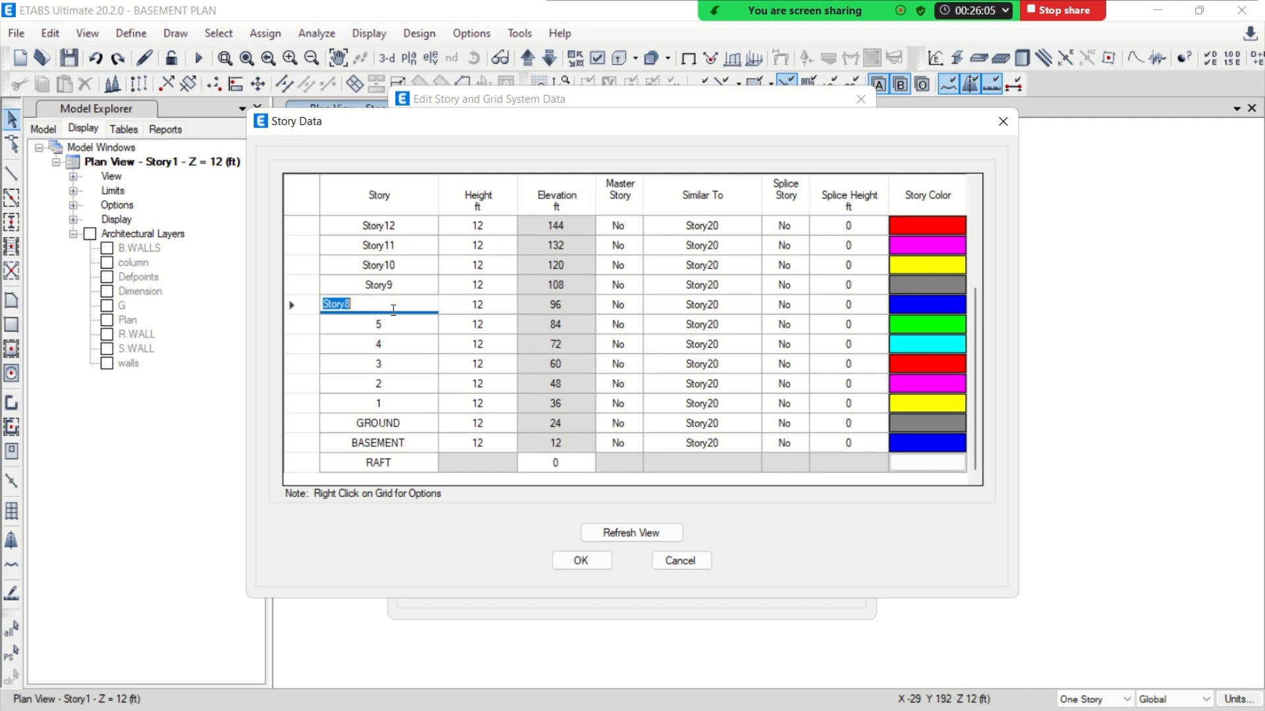
pyautogui.write('6')
pyautogui.click(393, 285)
pyautogui.write('7')
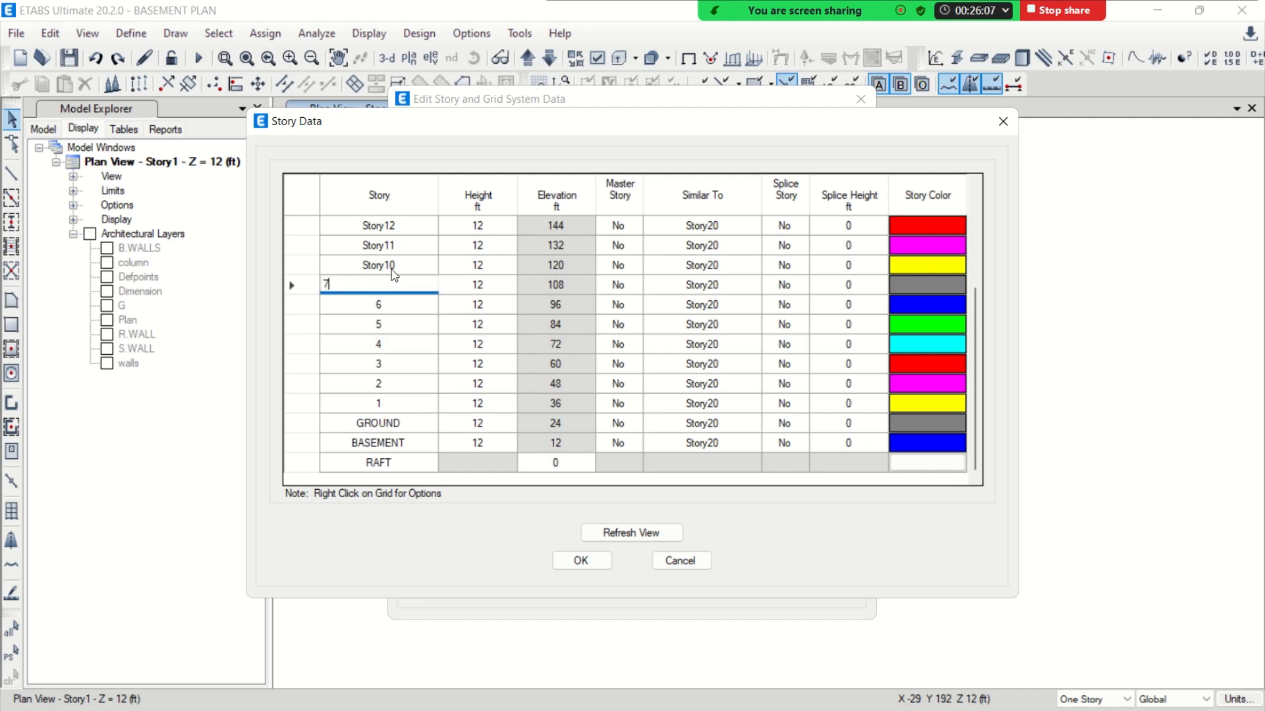
# Rename Story10 as 8, Story11 as 9 and Story12 as 10
pyautogui.click(393, 266)
pyautogui.write('8')
pyautogui.click(394, 245)
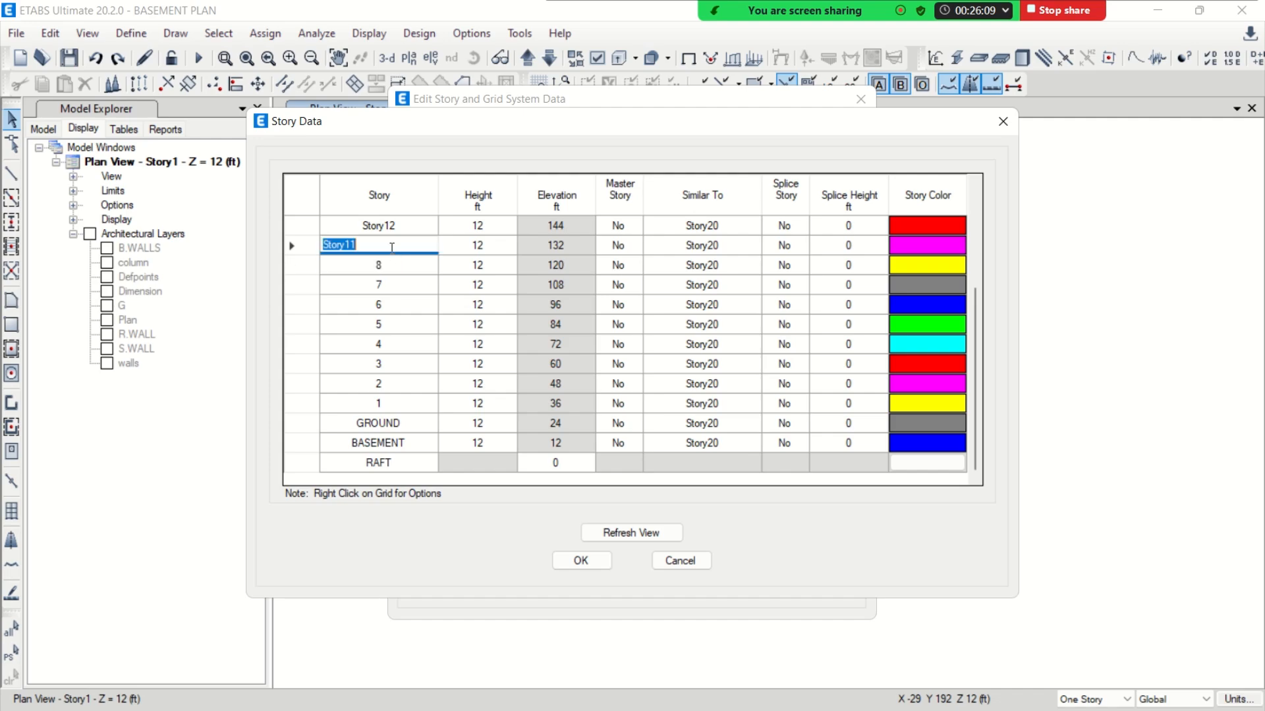
pyautogui.write('9')
pyautogui.click(391, 225)
pyautogui.write('10')
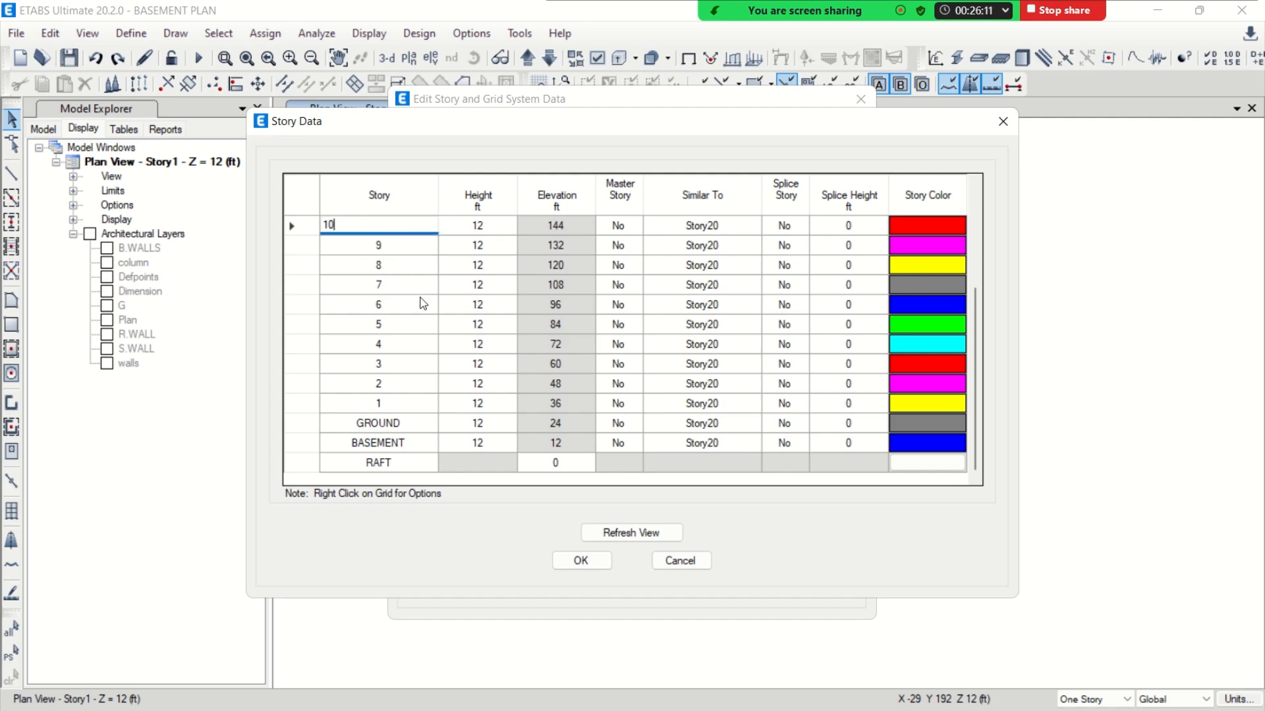
# Rename Story13 as 11, Story14 as 12 and Story15 as 13 in the story data
pyautogui.click(423, 302)
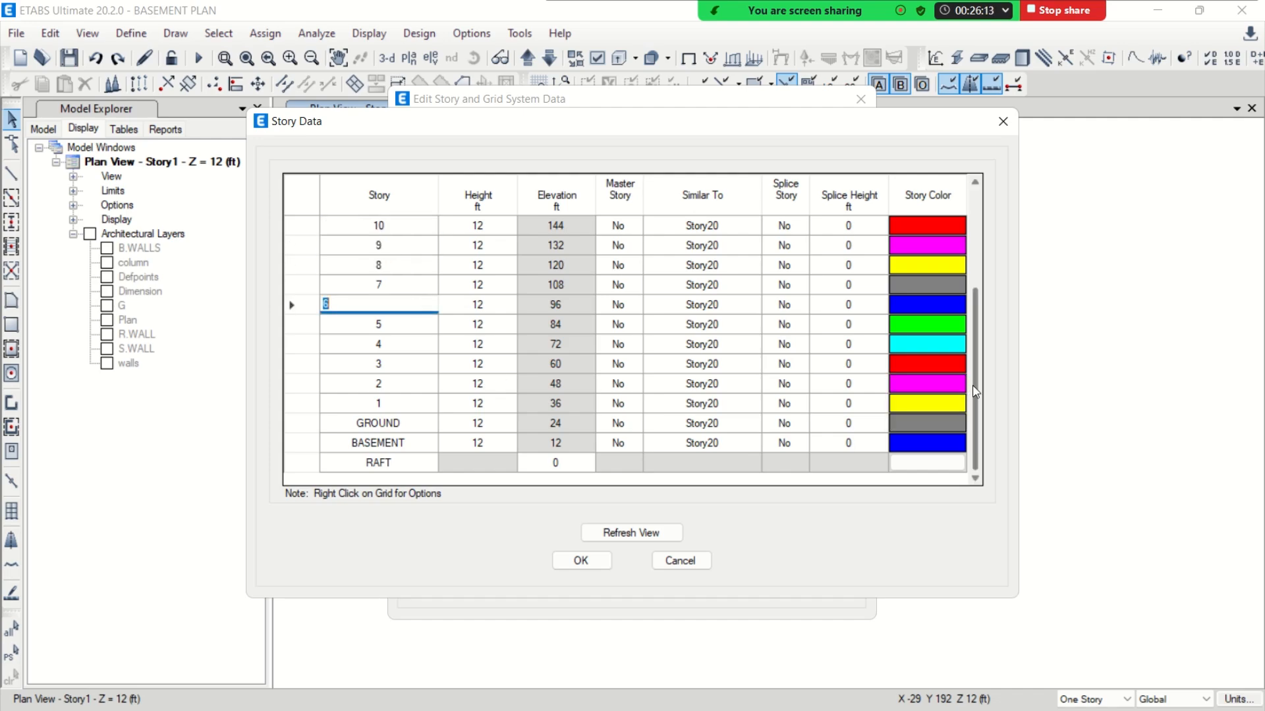
pyautogui.scroll(3, 501, 356)
pyautogui.click(423, 364)
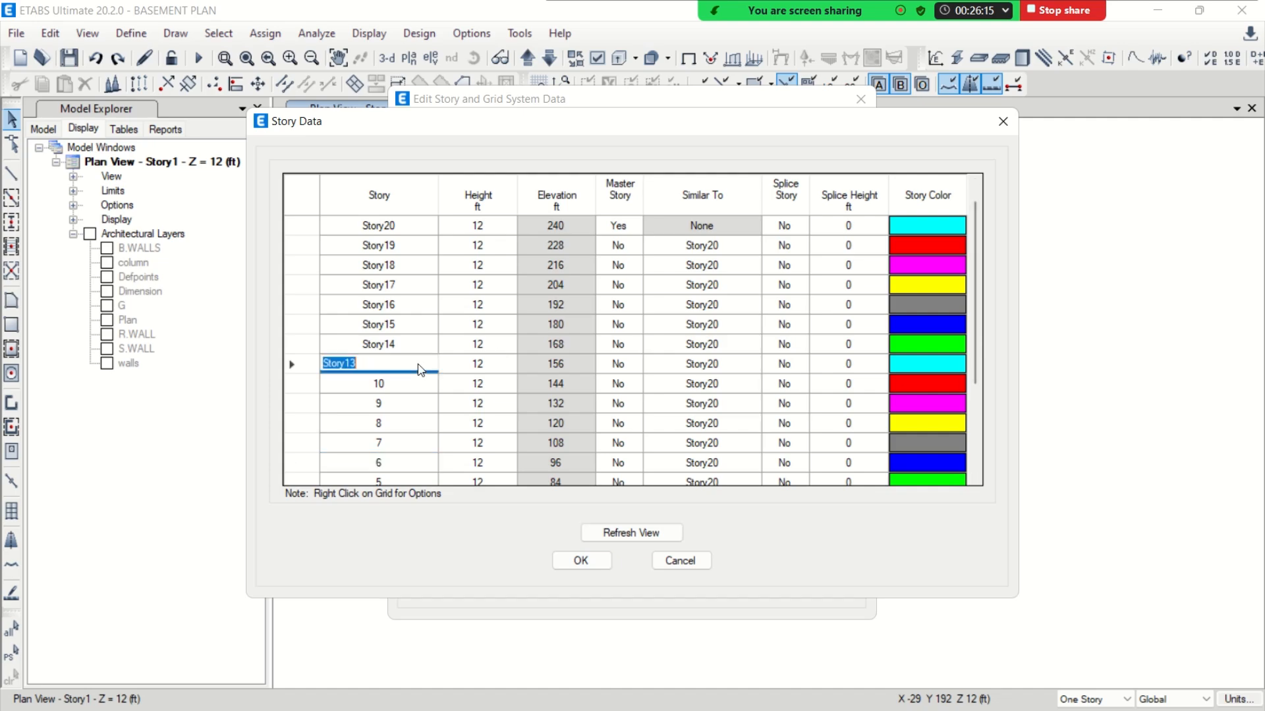
pyautogui.write('11')
pyautogui.click(422, 344)
pyautogui.write('12')
pyautogui.click(405, 326)
pyautogui.write('13')
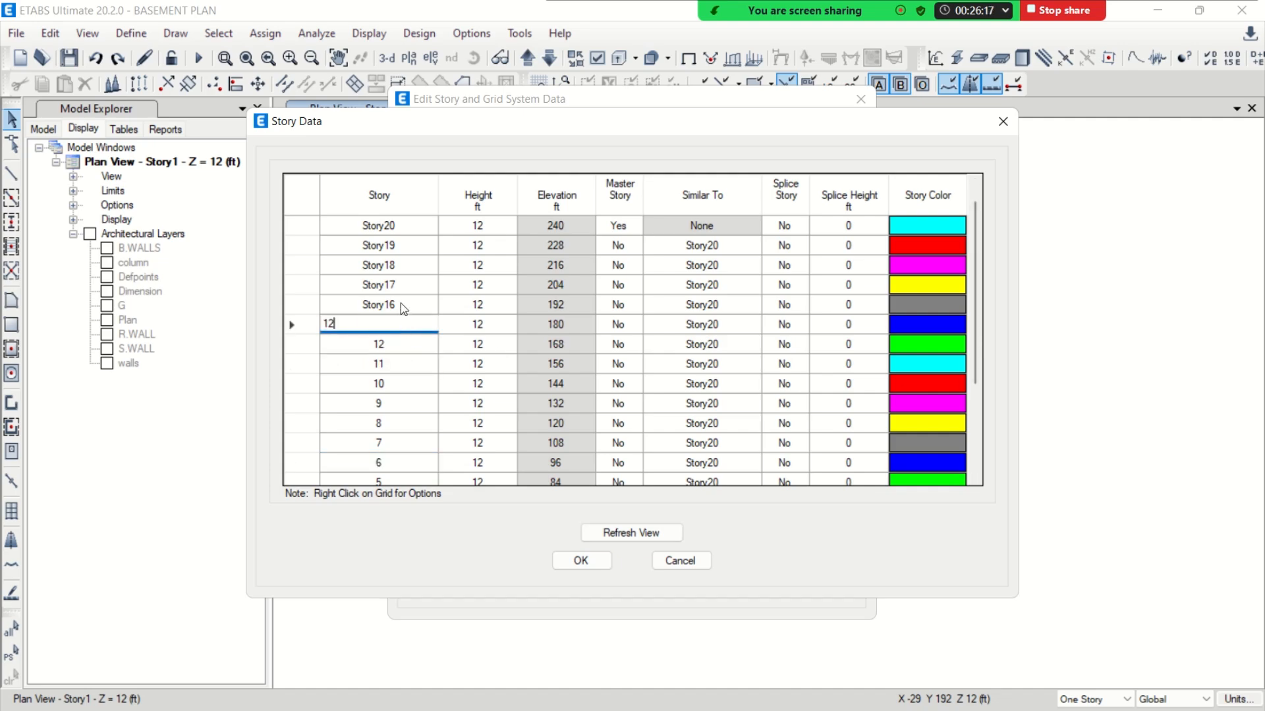
# Rename Story16 as 14, Story17 as 15 and Story18 as 16
pyautogui.click(421, 307)
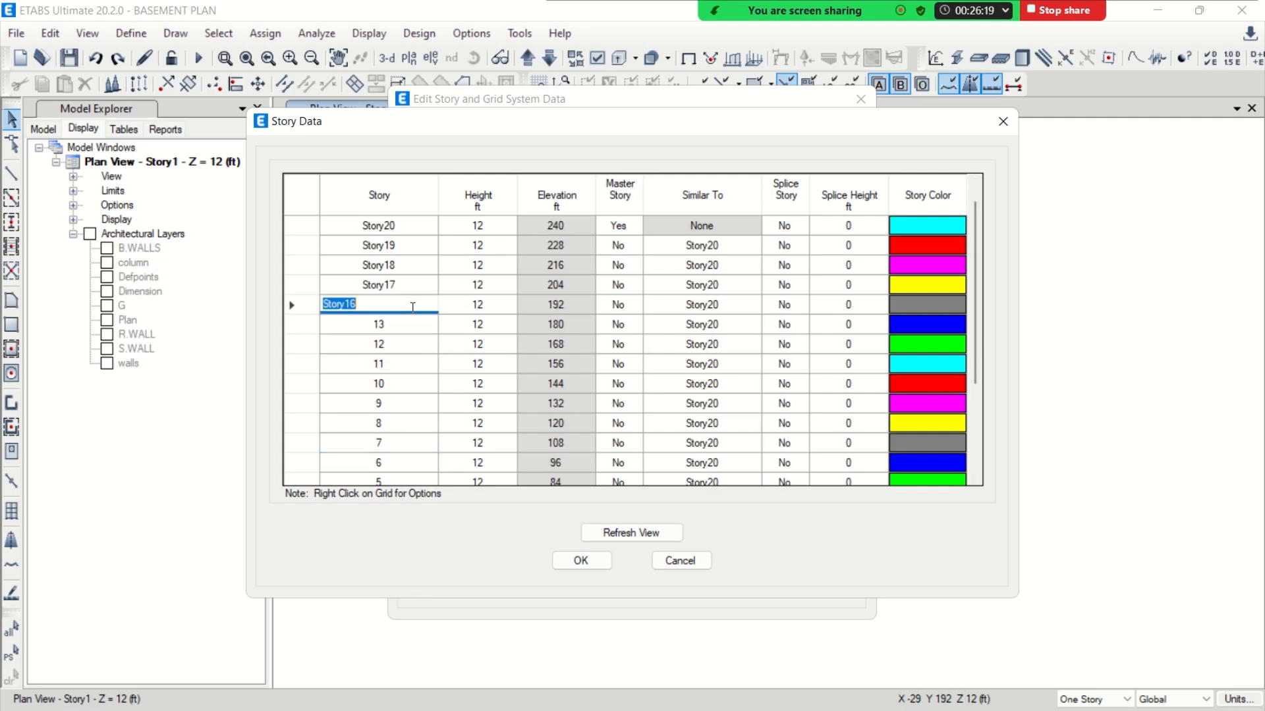
pyautogui.write('14')
pyautogui.click(407, 287)
pyautogui.write('1')
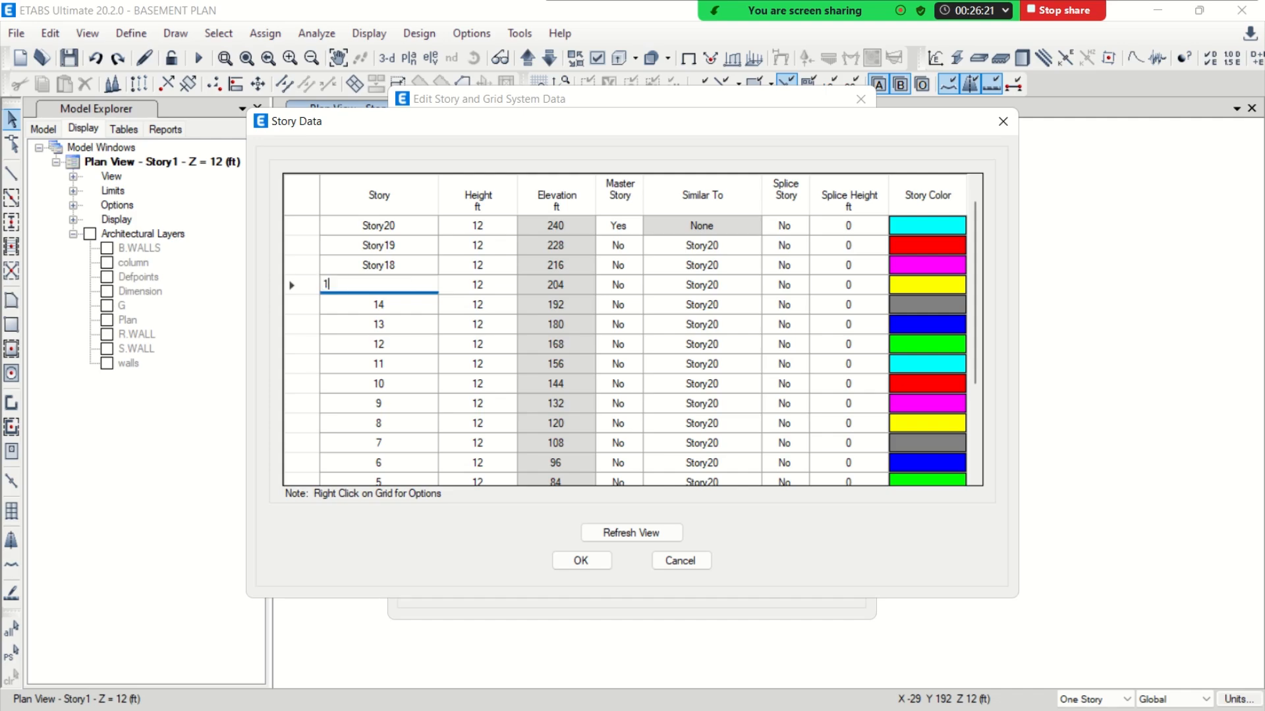
pyautogui.write('5')
pyautogui.click(407, 270)
pyautogui.write('16')
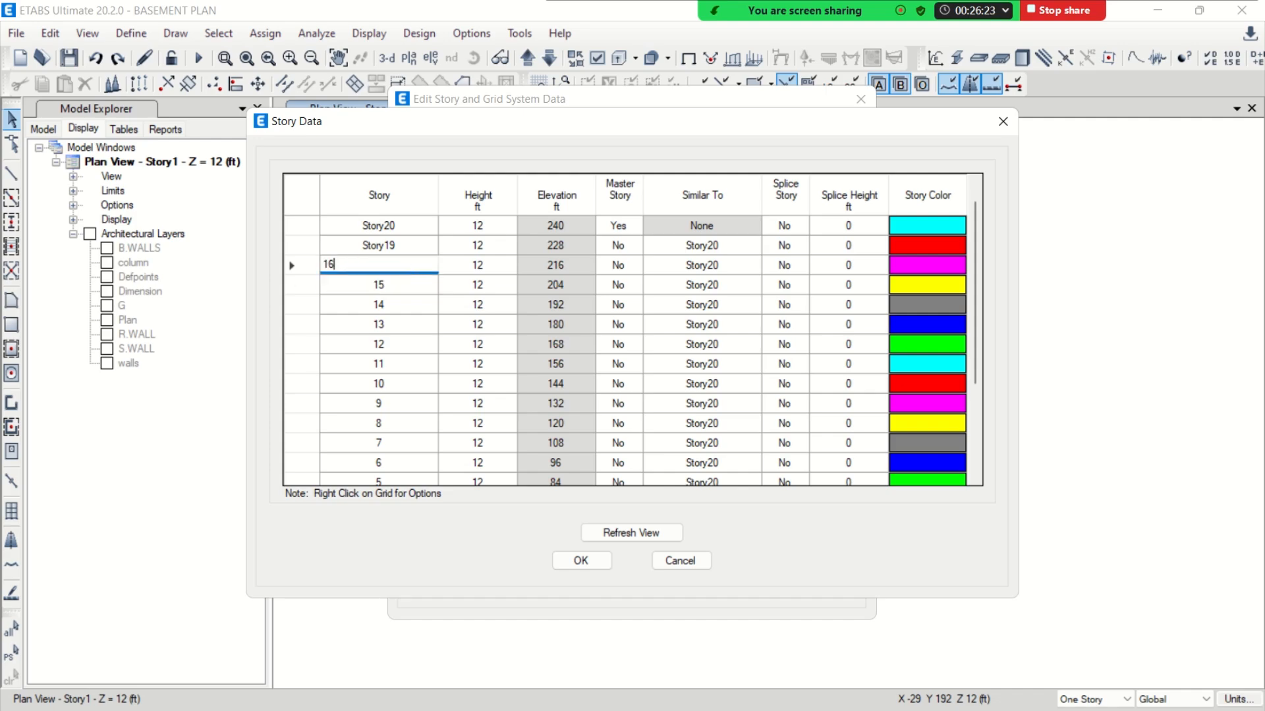
# Rename Story19 as 17 and Story20 as 18, and apply the story data to the model
pyautogui.click(402, 248)
pyautogui.write('17')
pyautogui.click(405, 225)
pyautogui.write('1')
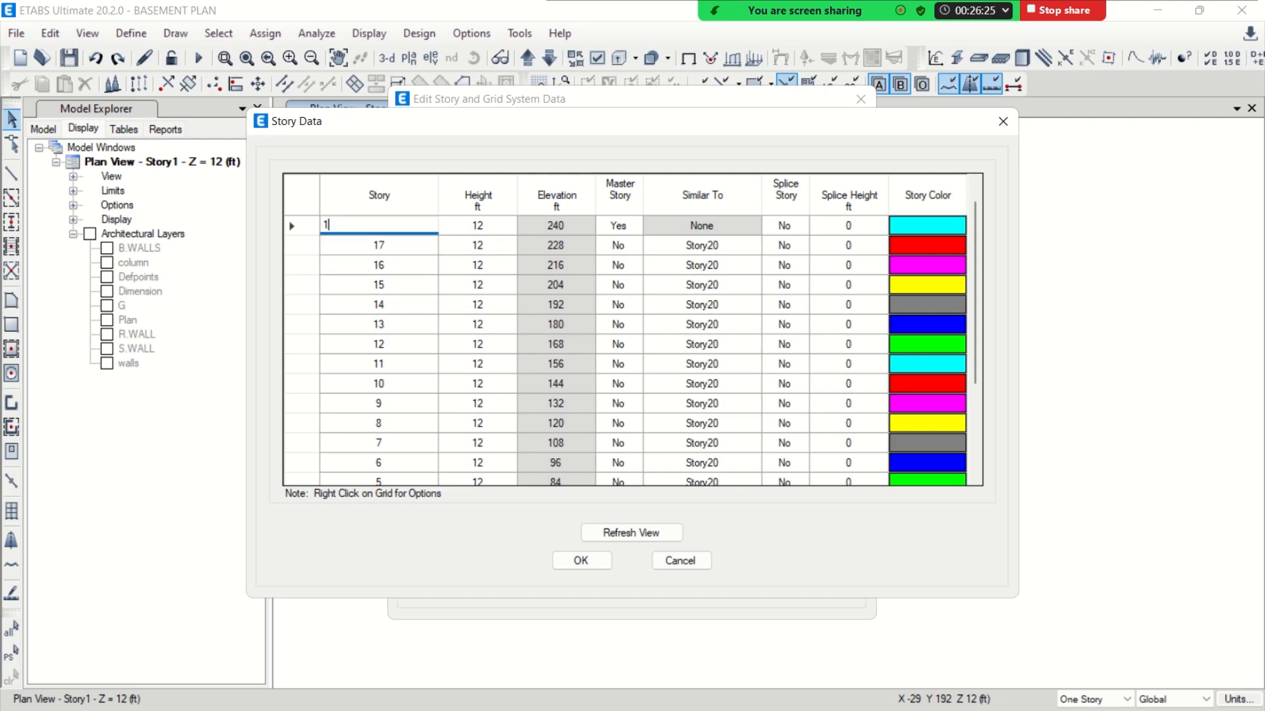
pyautogui.write('8')
pyautogui.click(415, 266)
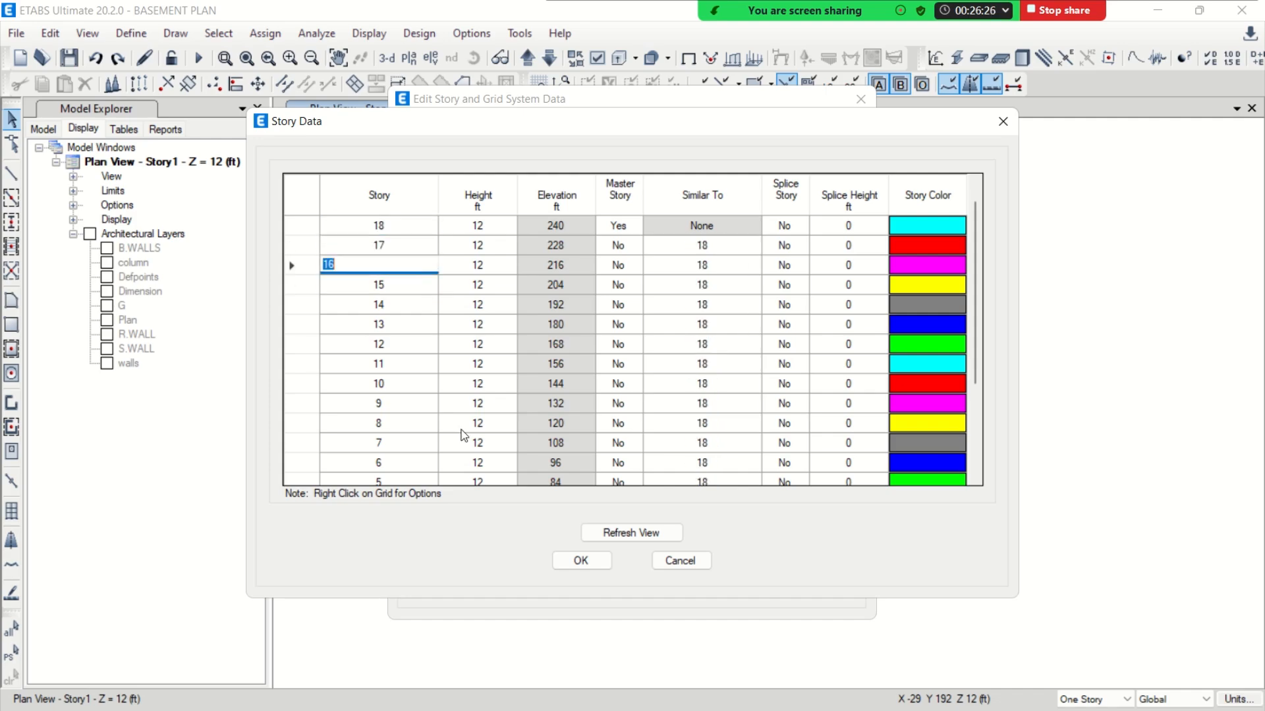
pyautogui.click(579, 560)
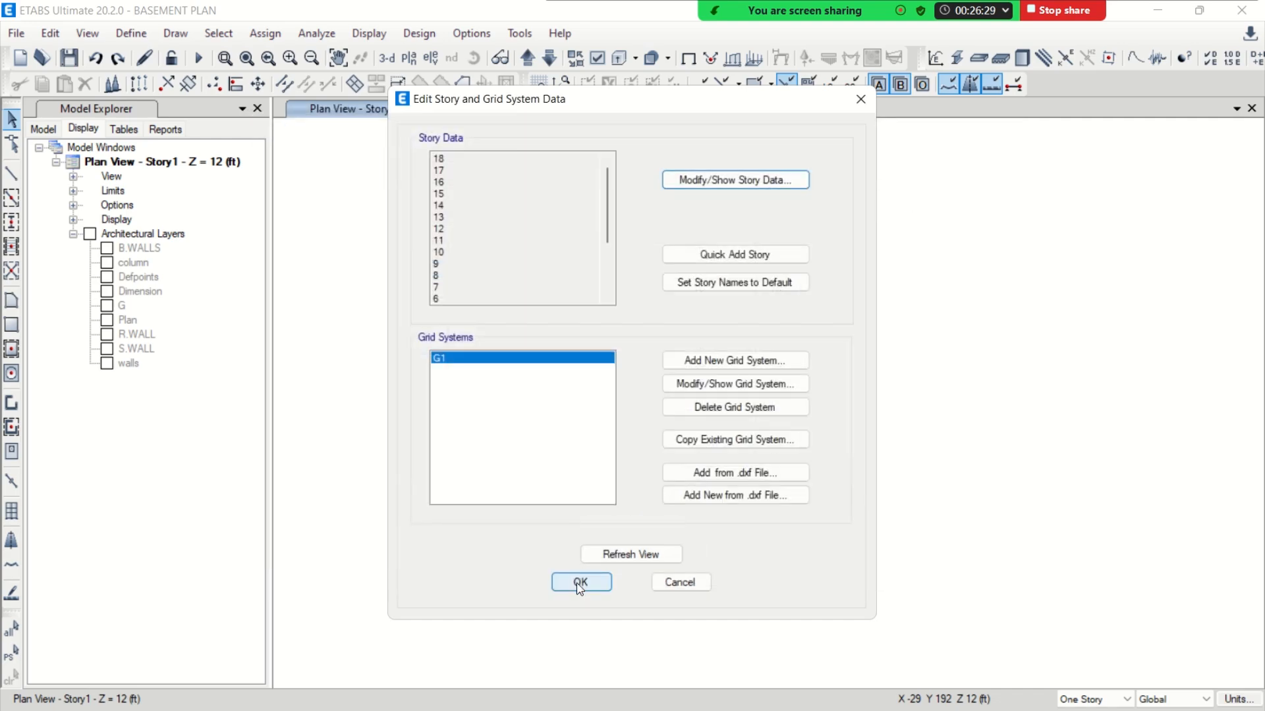
pyautogui.click(580, 582)
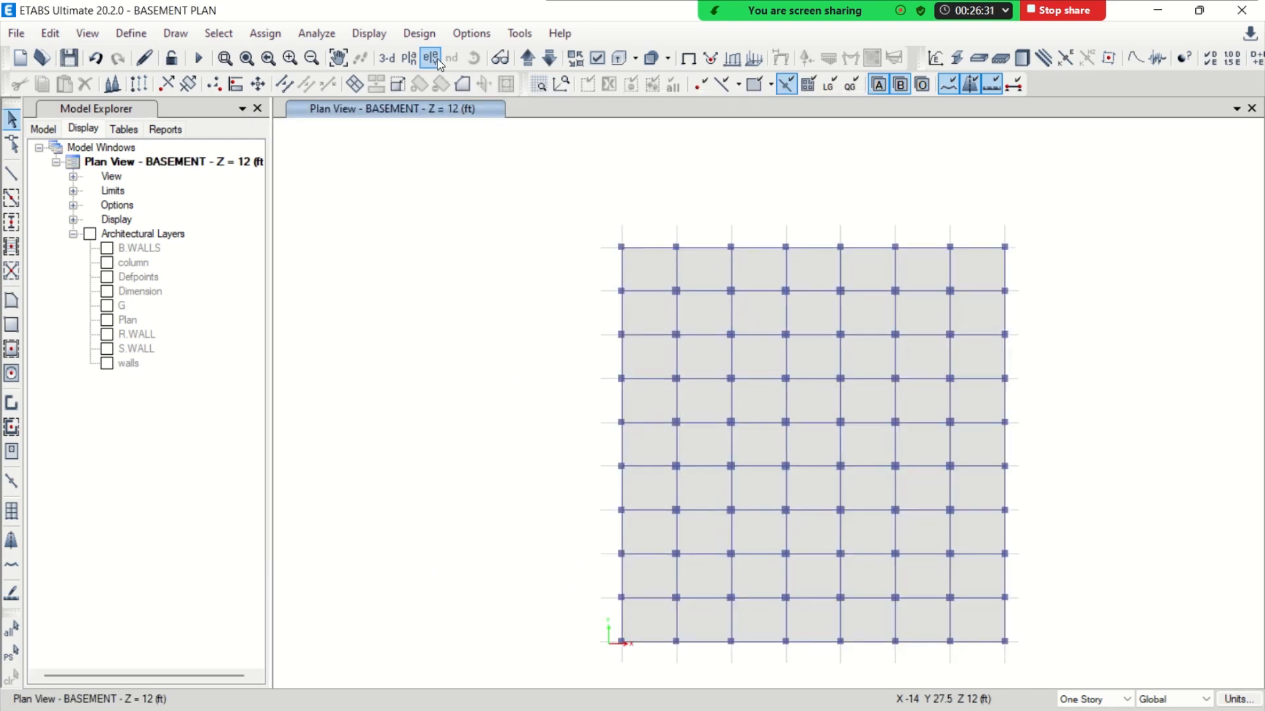
# Display the default plan view of the BASEMENT story
pyautogui.click(409, 58)
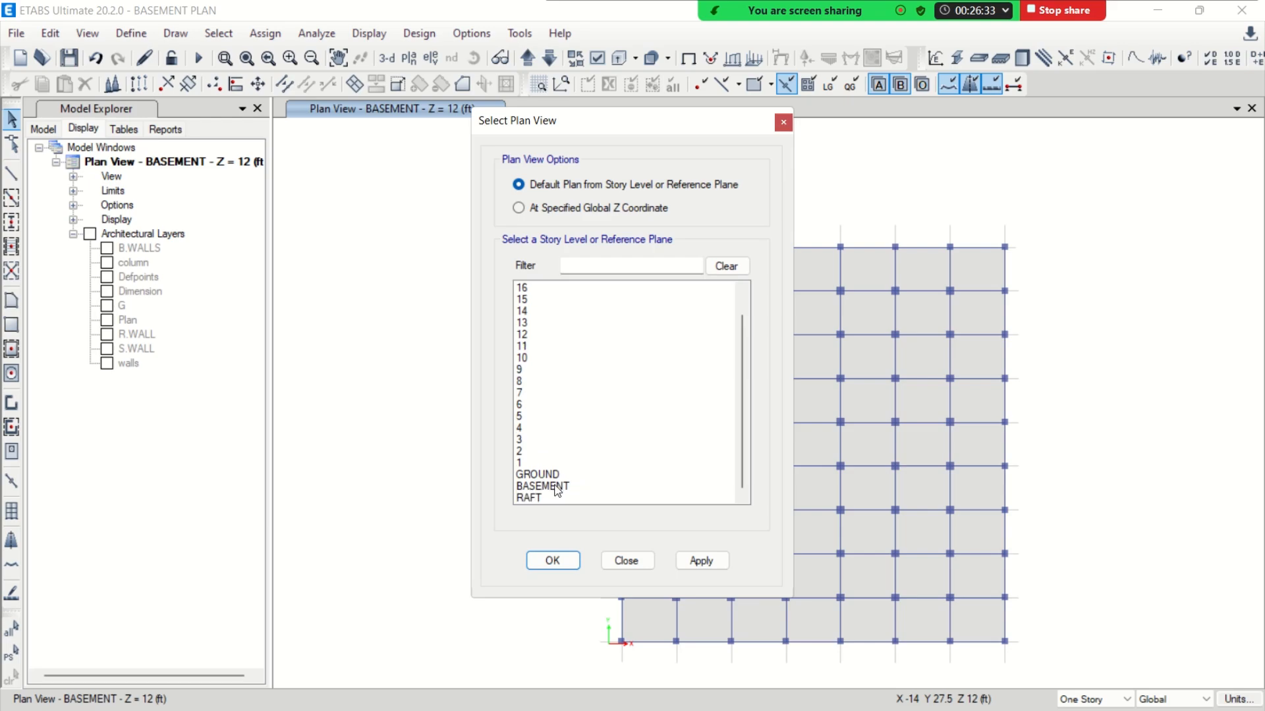
pyautogui.click(557, 488)
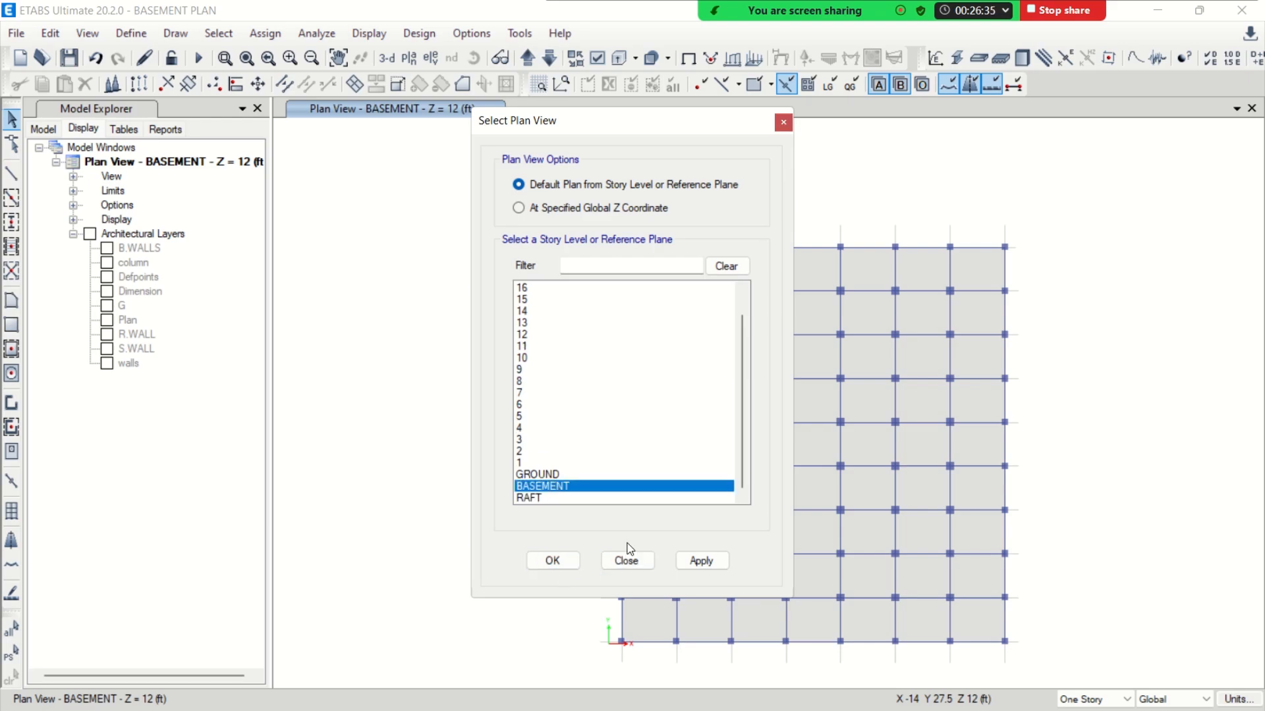
pyautogui.click(555, 561)
pyautogui.moveTo(793, 512); pyautogui.dragTo(648, 435, button='middle')
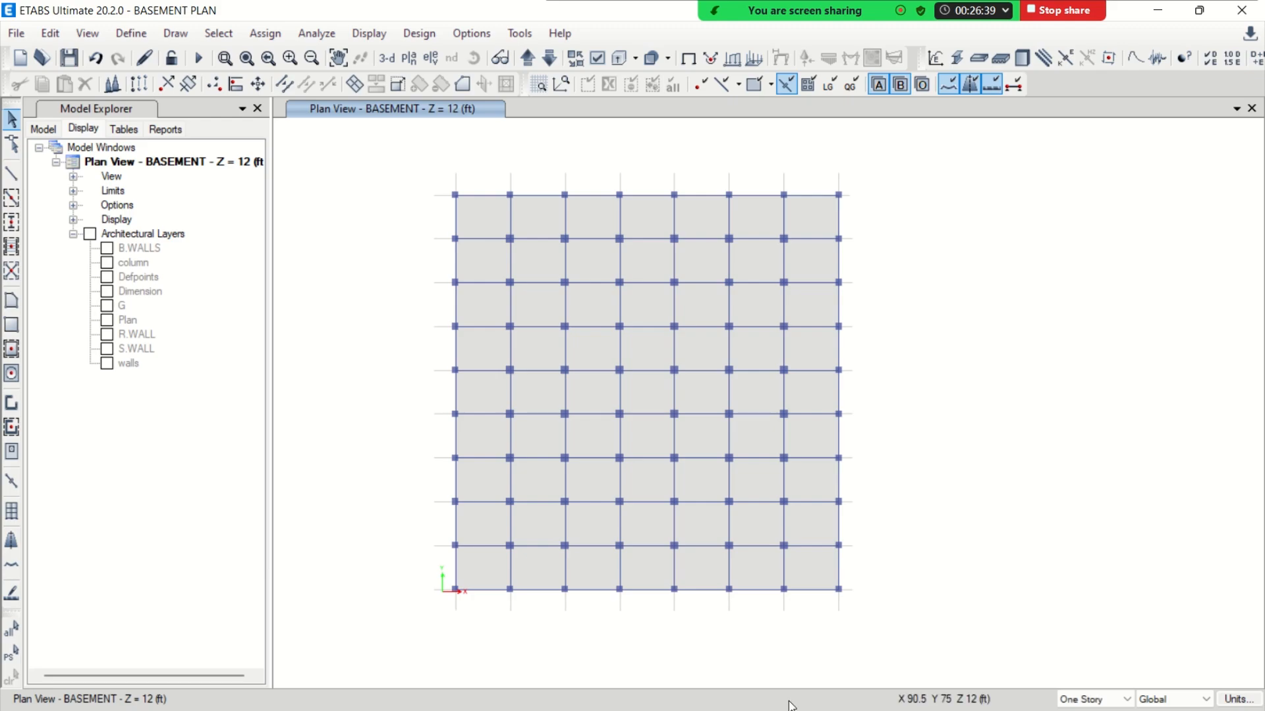
# Make all architectural plan layers visible, from B.WALLS to walls
pyautogui.click(469, 33)
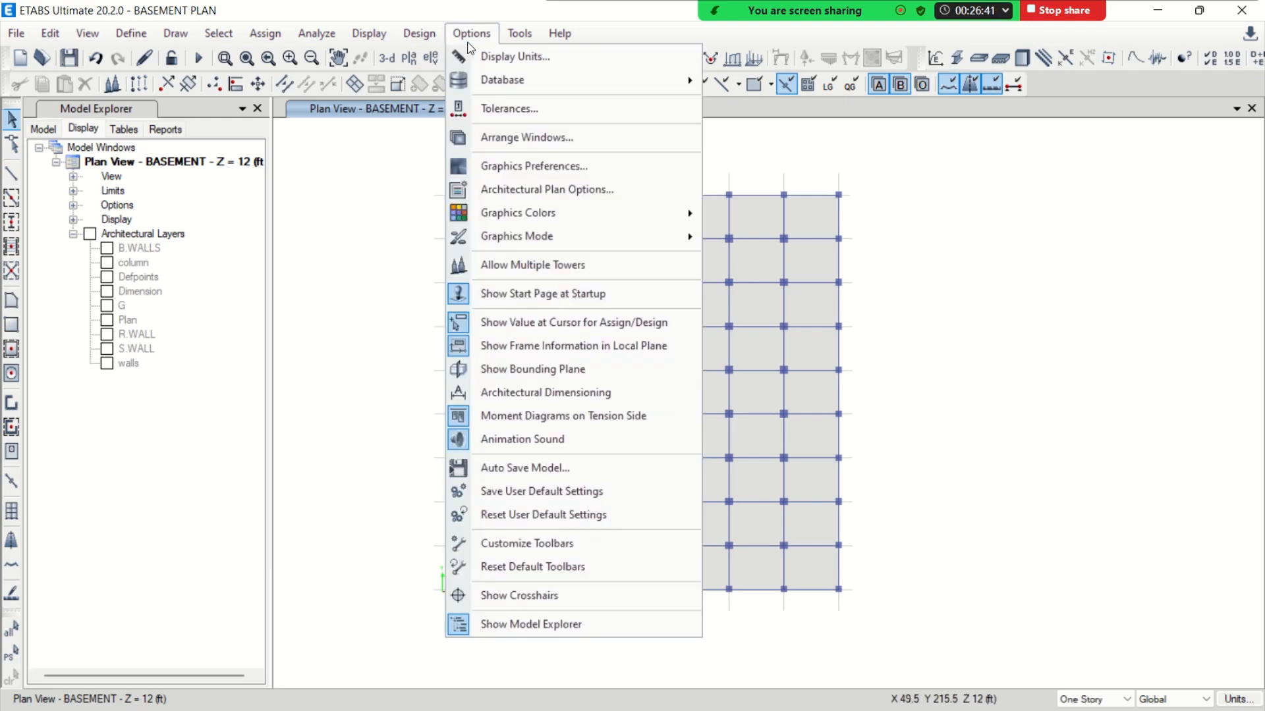
pyautogui.click(545, 186)
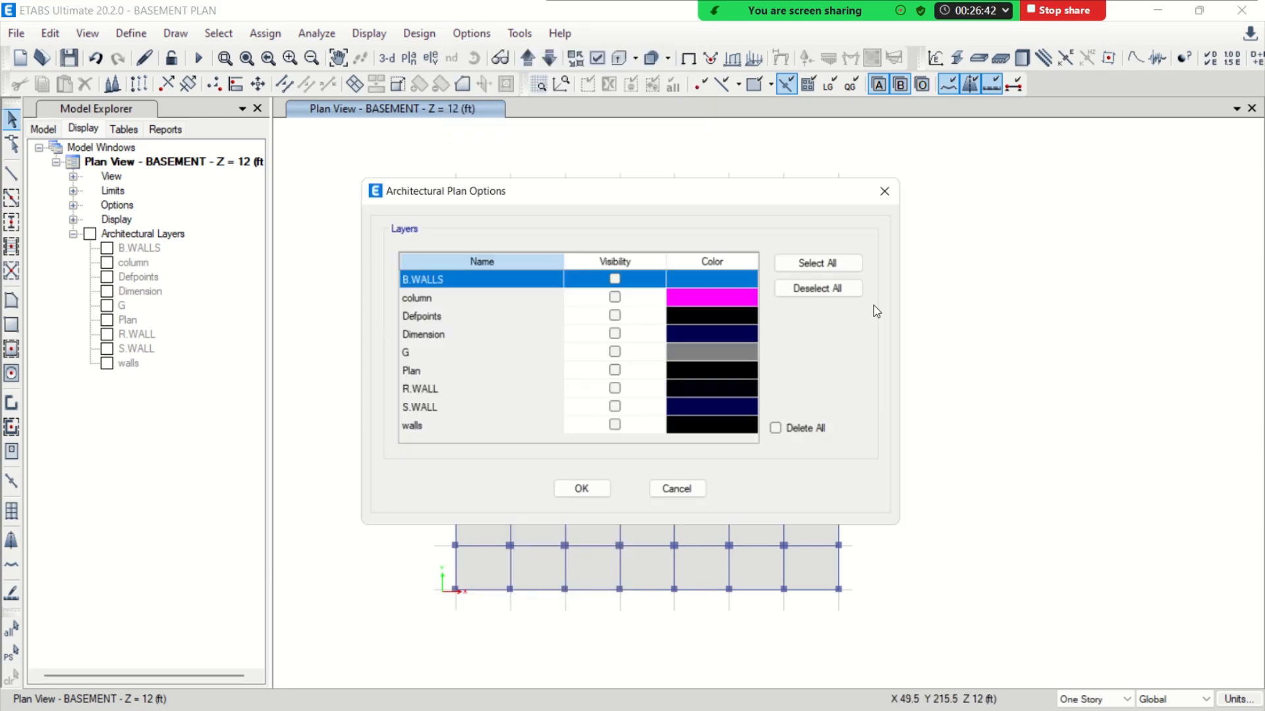
pyautogui.click(824, 261)
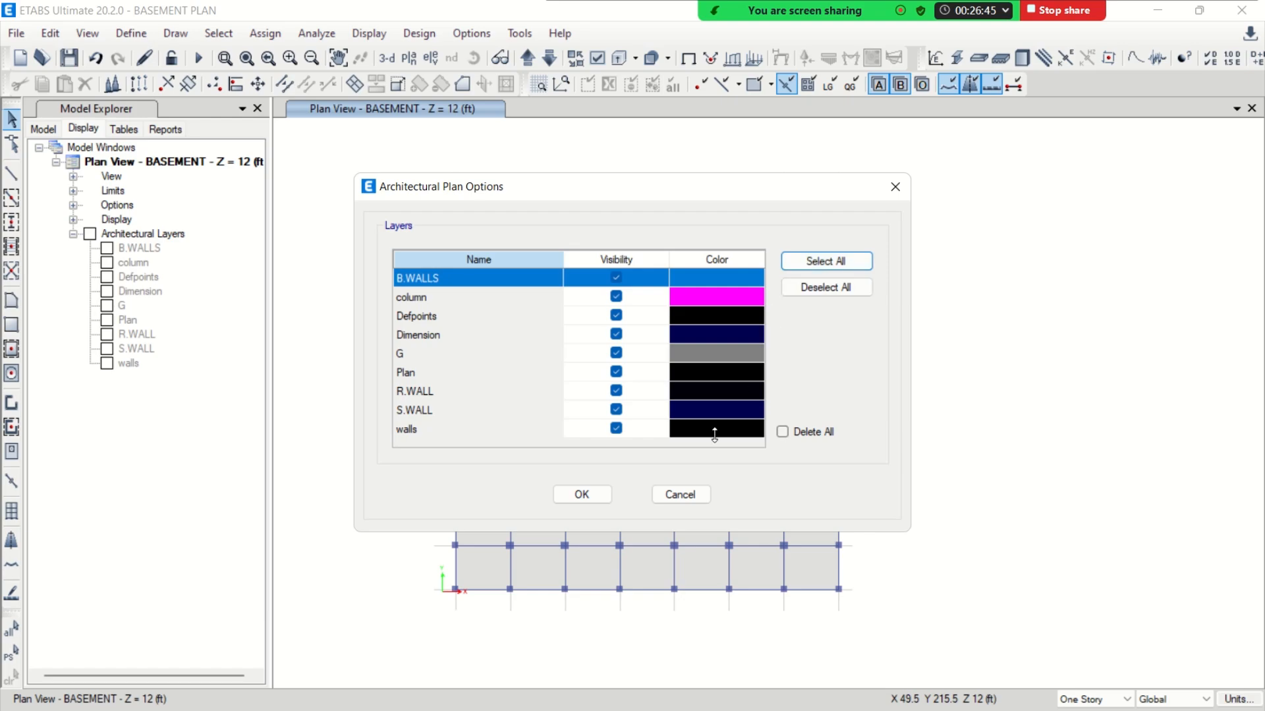
pyautogui.click(590, 498)
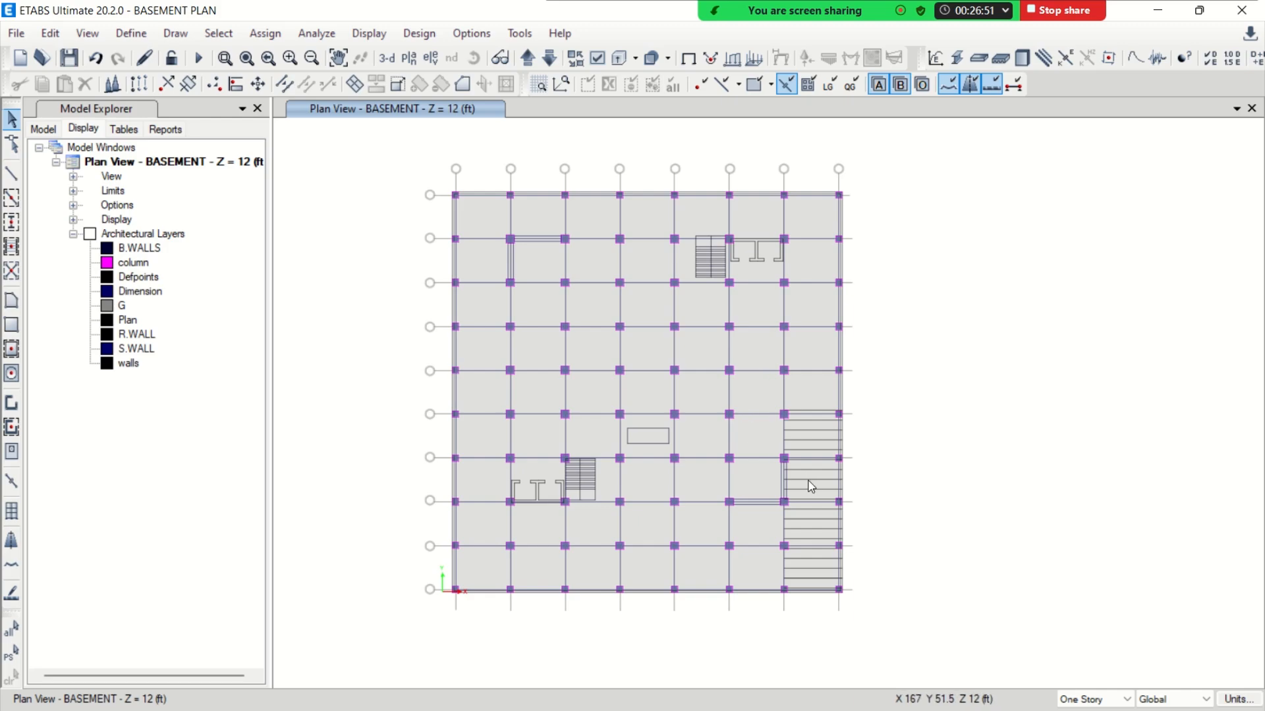
# Delete the floor slab panels over the two lift cores in the BASEMENT plan
pyautogui.moveTo(811, 487); pyautogui.dragTo(708, 387, button='middle')
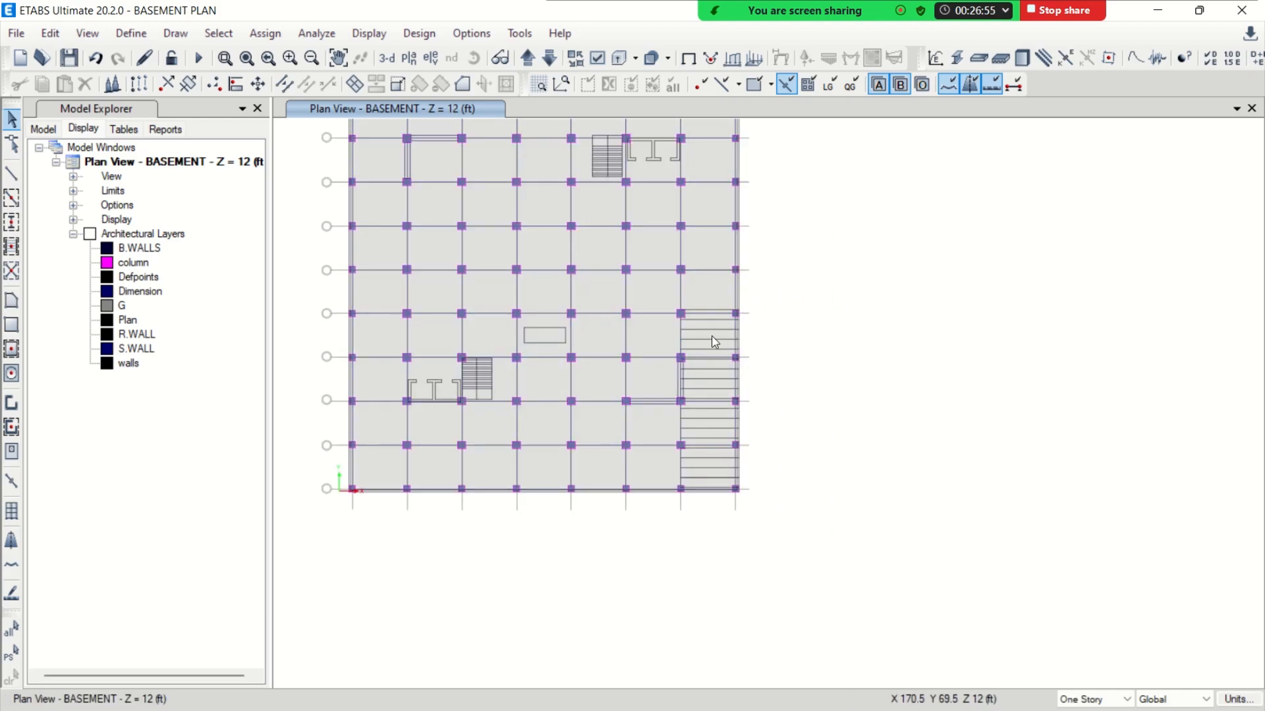
pyautogui.moveTo(661, 330); pyautogui.dragTo(686, 381, button='middle')
pyautogui.moveTo(611, 427); pyautogui.dragTo(681, 439, button='middle')
pyautogui.scroll(3, 550, 470)
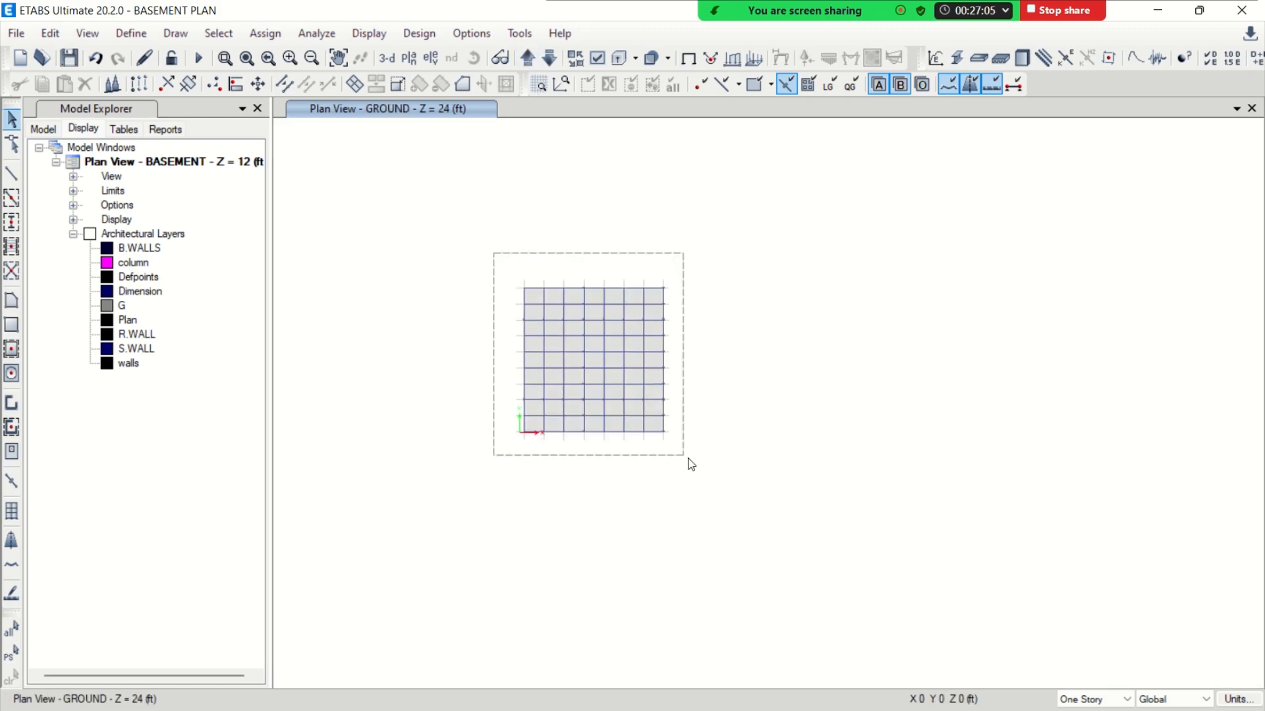
pyautogui.click(550, 59)
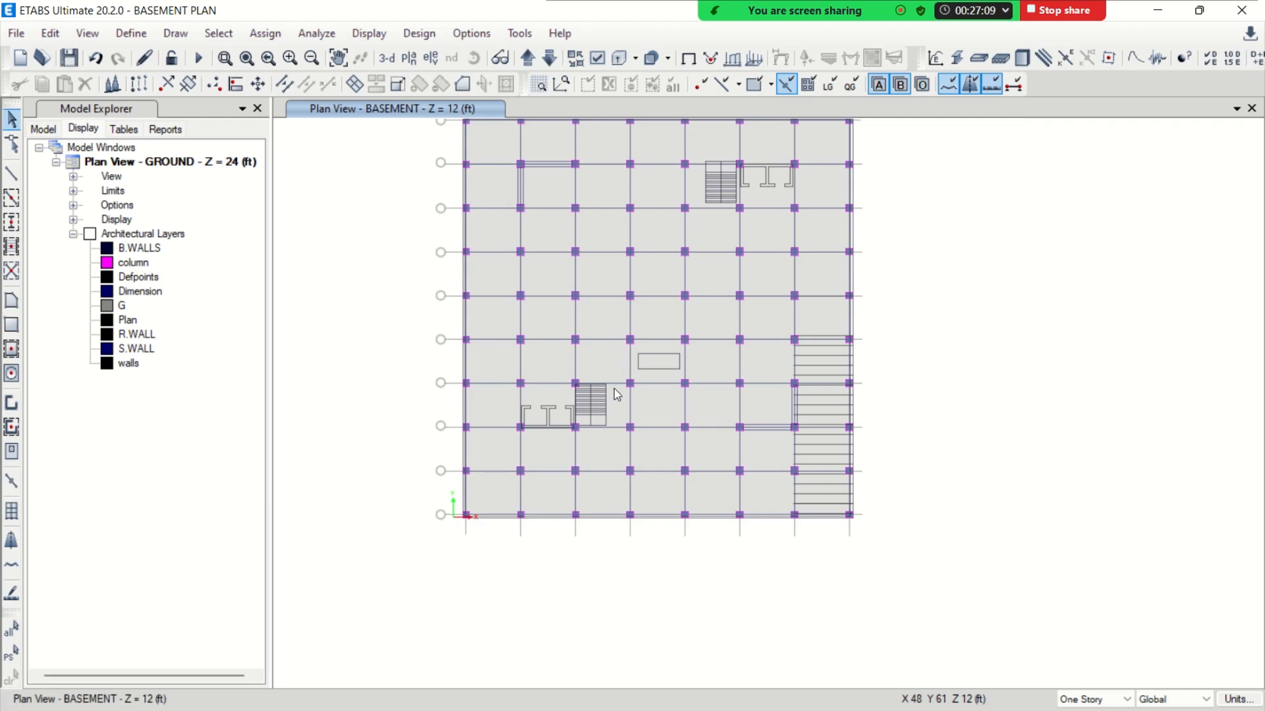
pyautogui.click(764, 245)
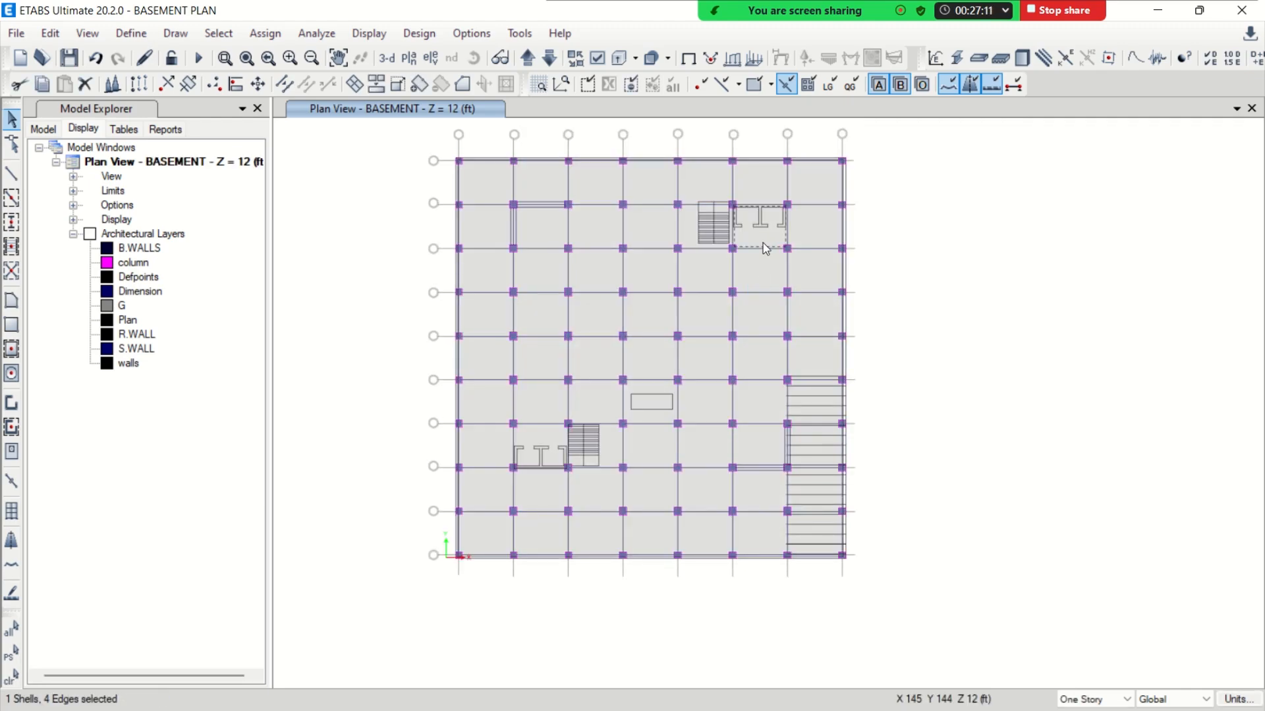
pyautogui.press('Delete')
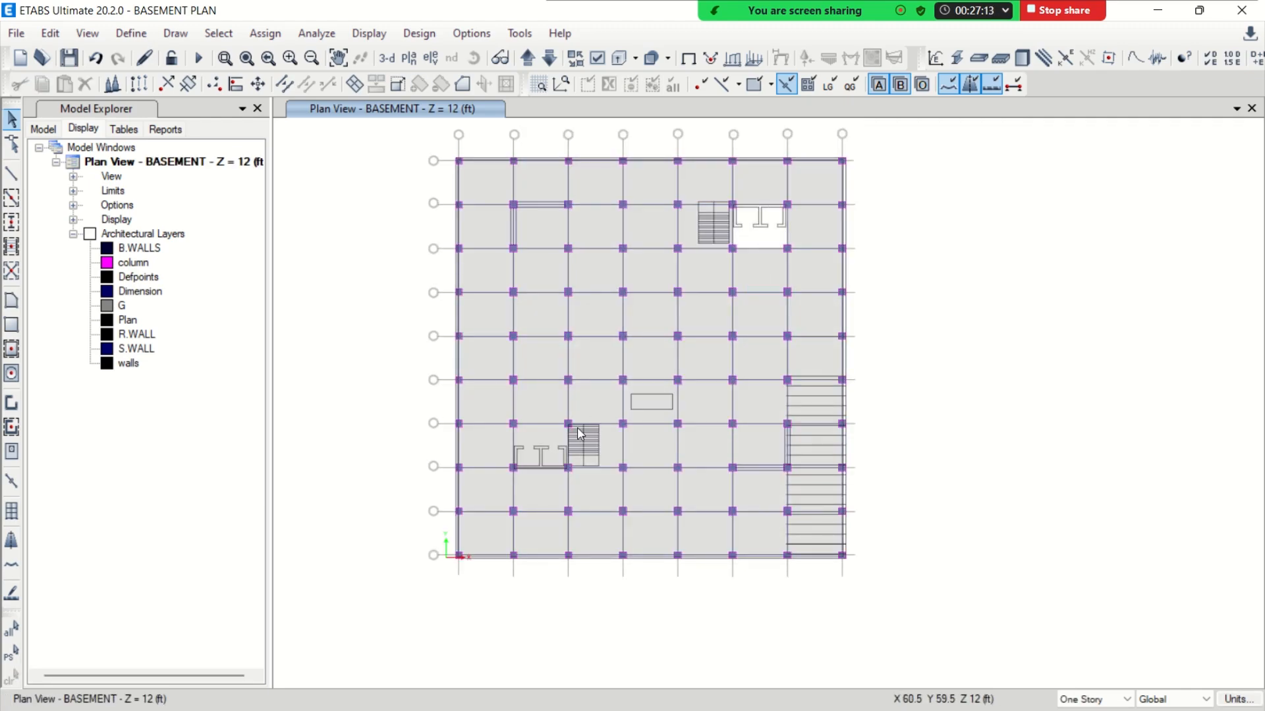
pyautogui.click(550, 437)
pyautogui.press('Delete')
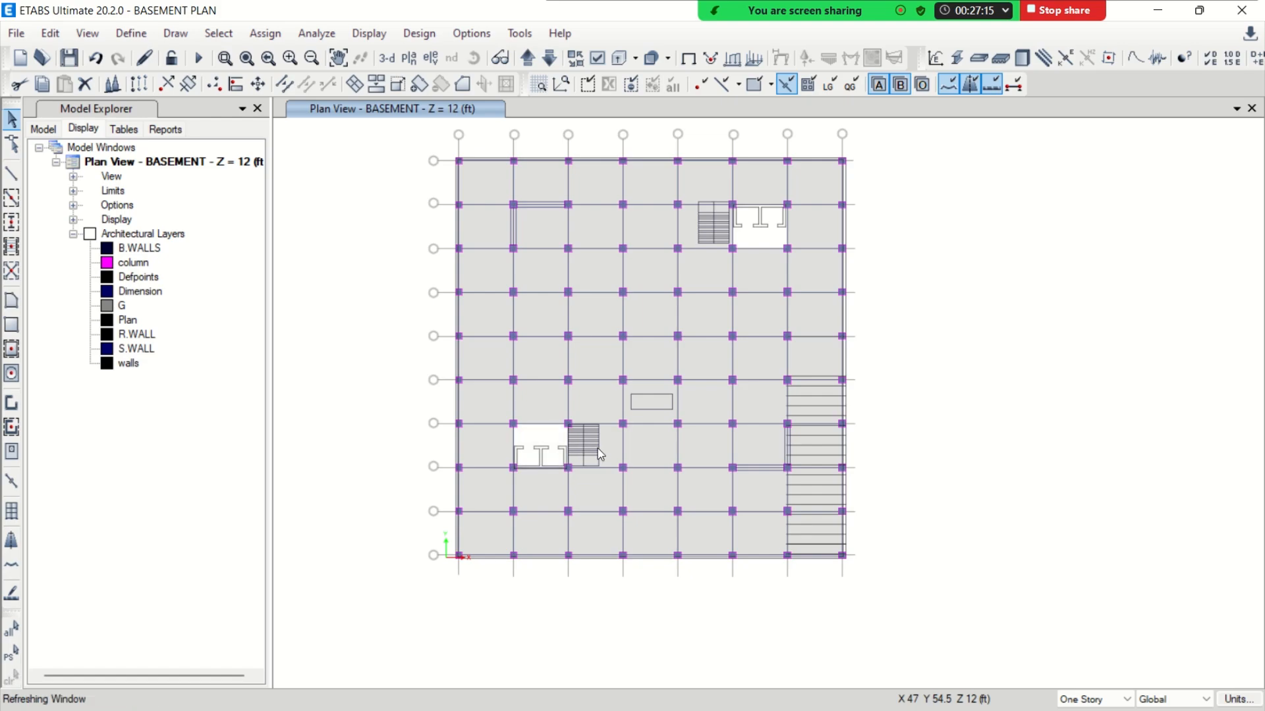
# Delete the floor slab panels at the two staircases beside the lift cores
pyautogui.click(606, 454)
pyautogui.press('Delete')
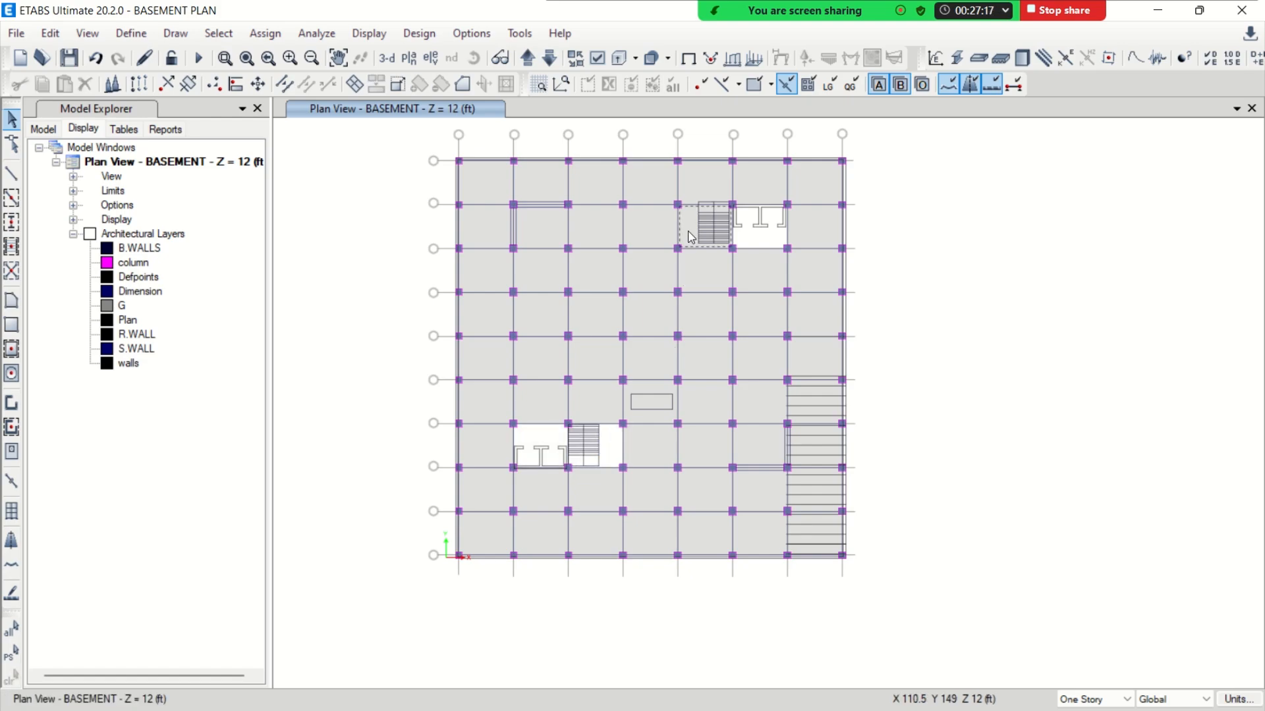
pyautogui.press('Delete')
# Delete the four slab panels and four crossing beams in the ramp bays along the building's east edge
pyautogui.moveTo(756, 373); pyautogui.dragTo(712, 327, button='middle')
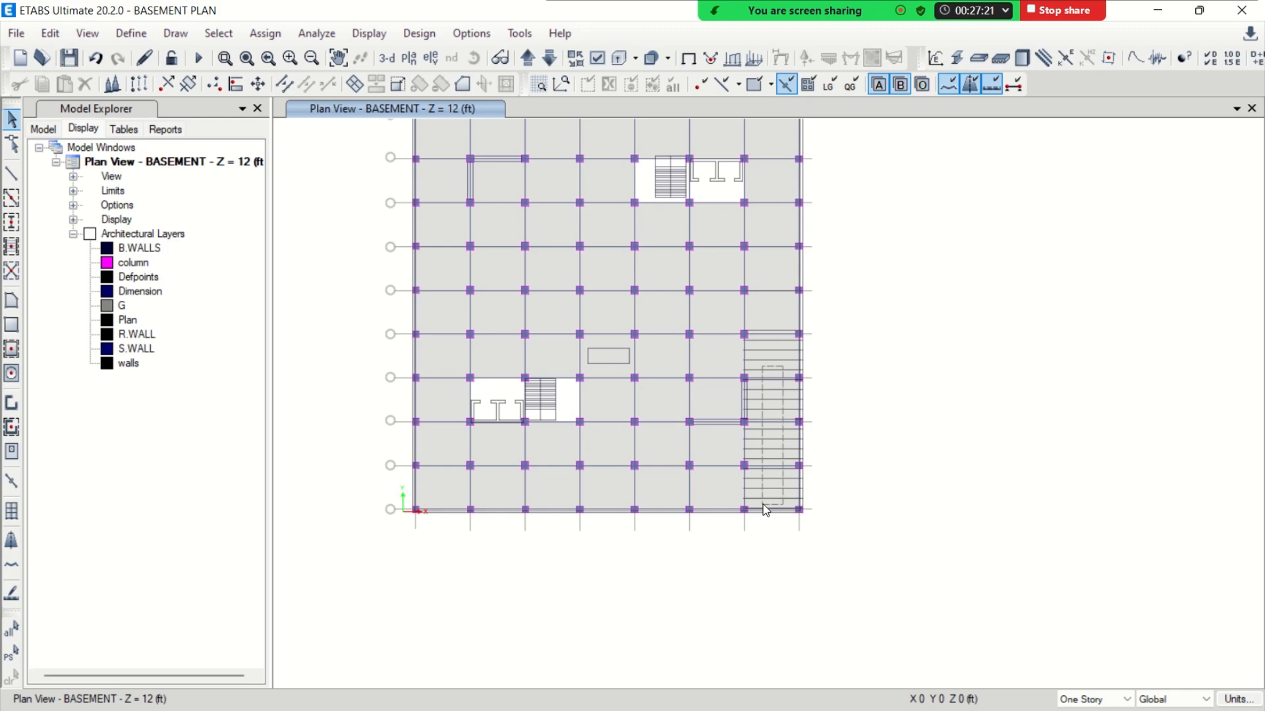
pyautogui.click(764, 524)
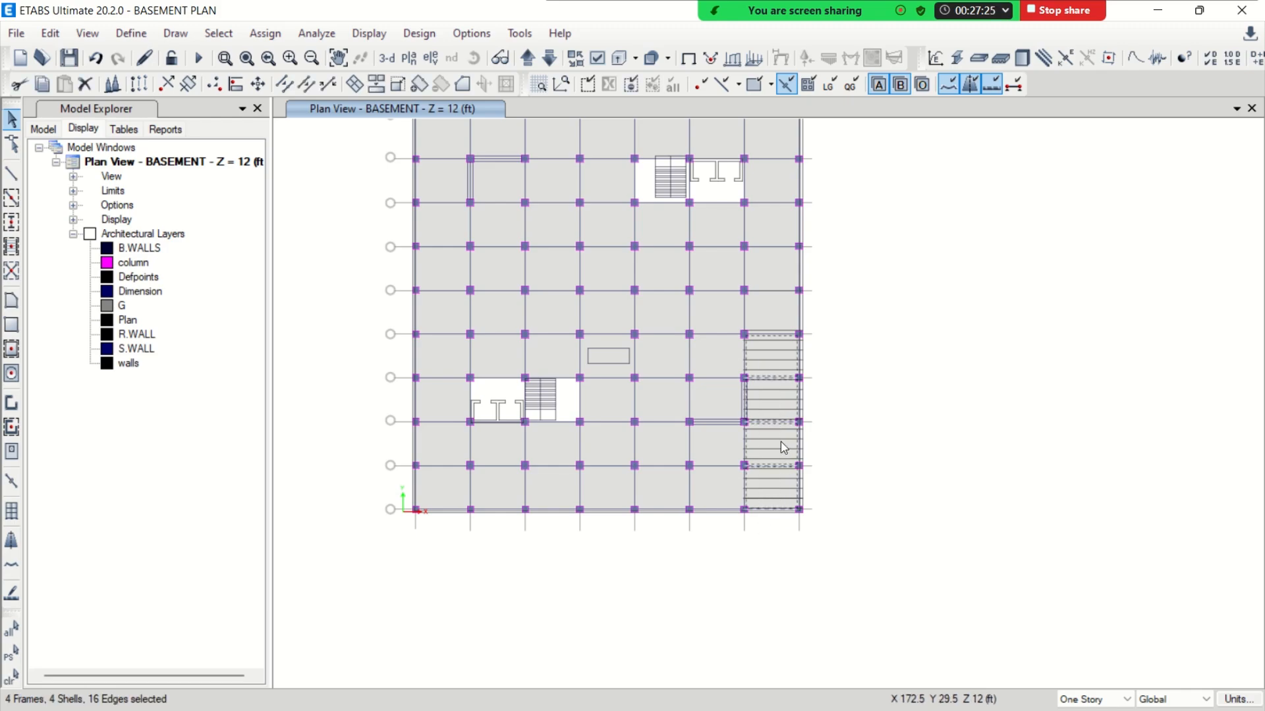
pyautogui.press('Delete')
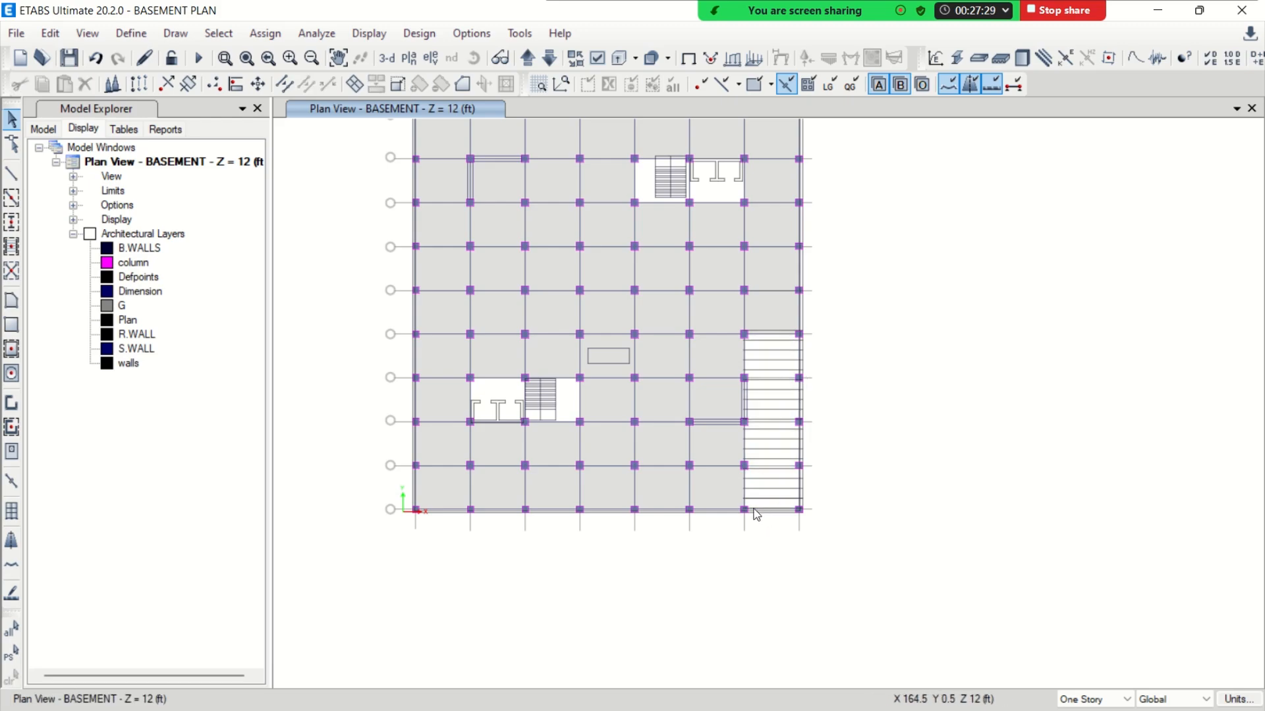
# Draw SW 9 pier walls along the grid lines on all four outer edges of the BASEMENT plan
pyautogui.moveTo(592, 396); pyautogui.dragTo(671, 495, button='middle')
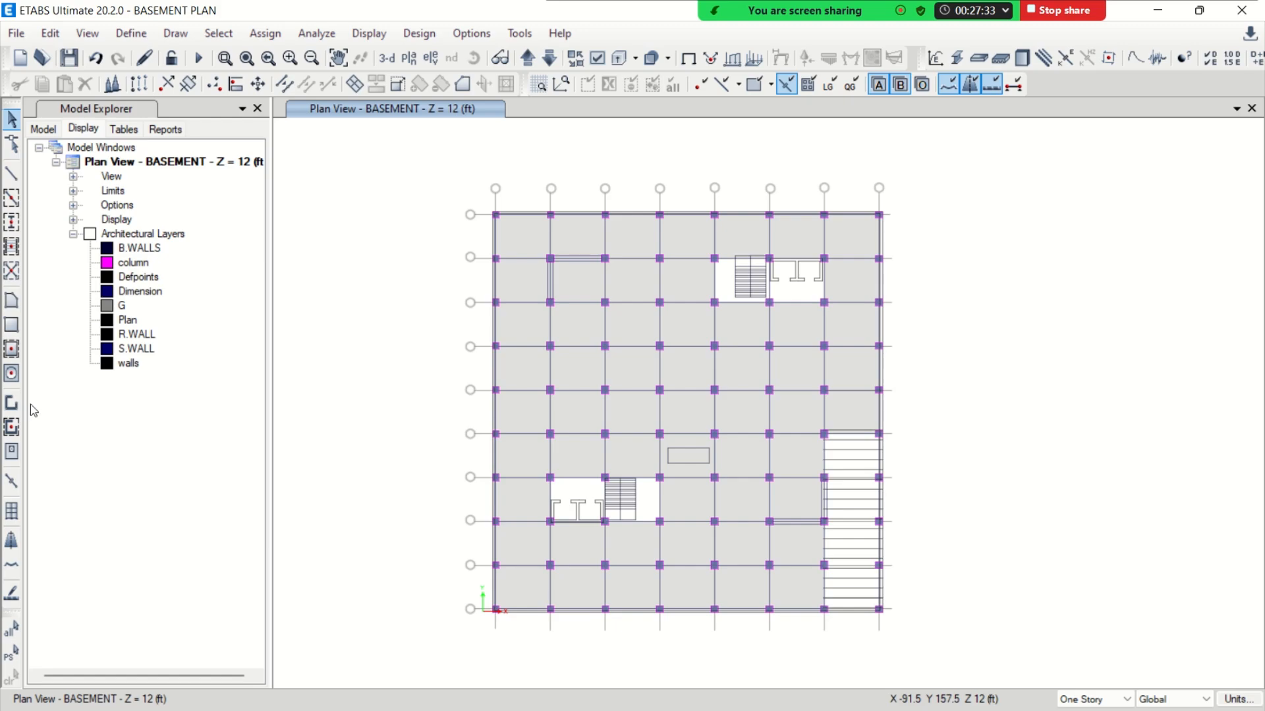
pyautogui.click(11, 427)
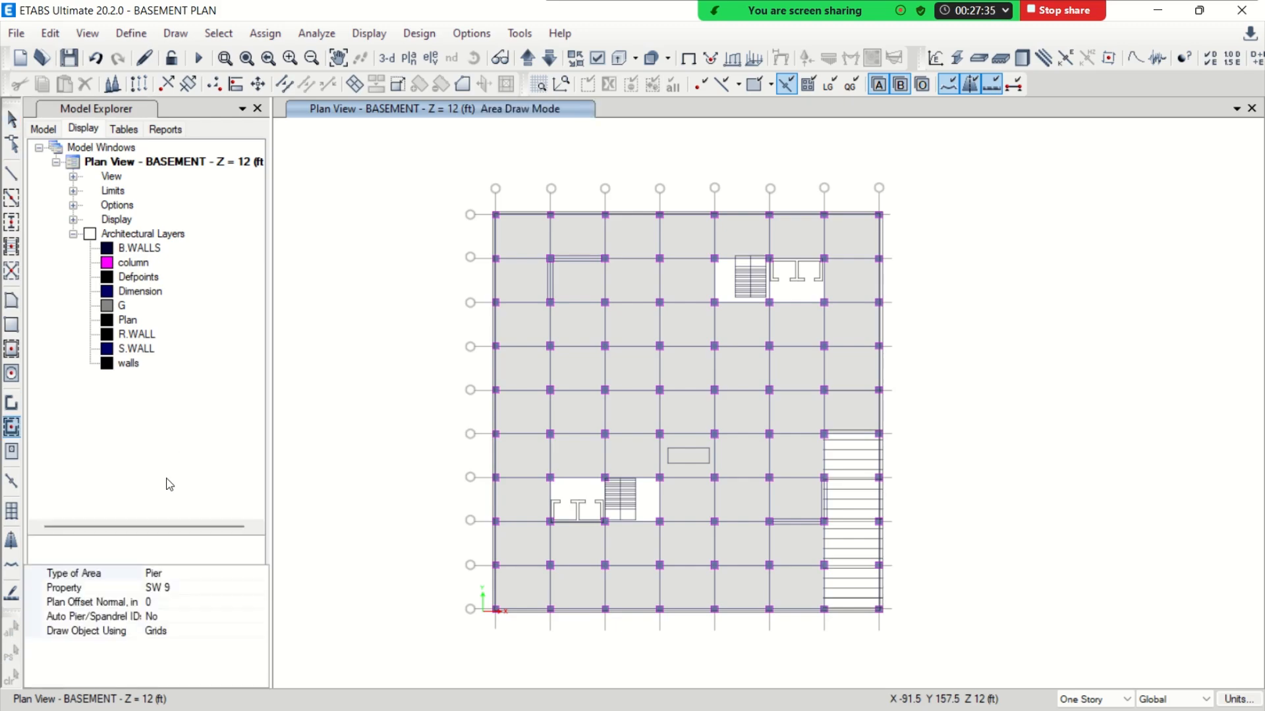
pyautogui.click(211, 590)
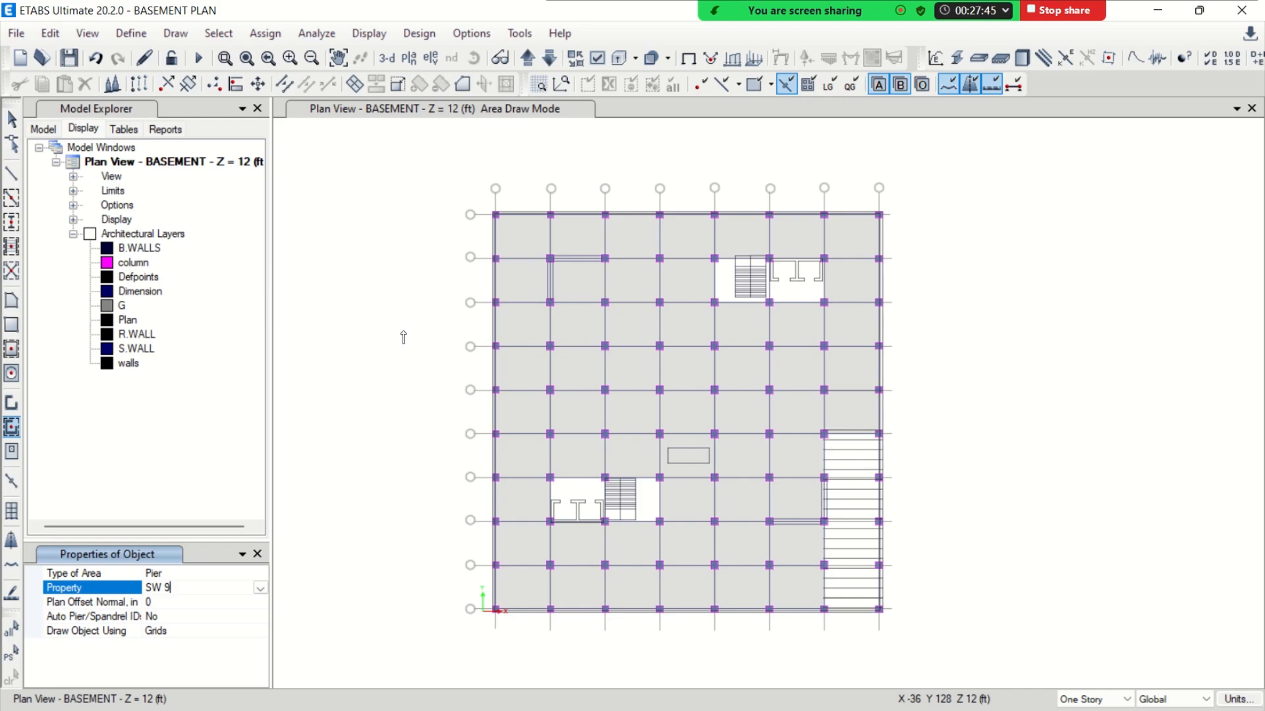
pyautogui.click(479, 202)
pyautogui.moveTo(478, 201)
pyautogui.mouseDown()
pyautogui.moveTo(666, 238)
pyautogui.moveTo(912, 241)
pyautogui.moveTo(871, 650)
pyautogui.mouseUp()
pyautogui.moveTo(483, 603); pyautogui.dragTo(921, 650)
pyautogui.moveTo(477, 191); pyautogui.dragTo(517, 636)
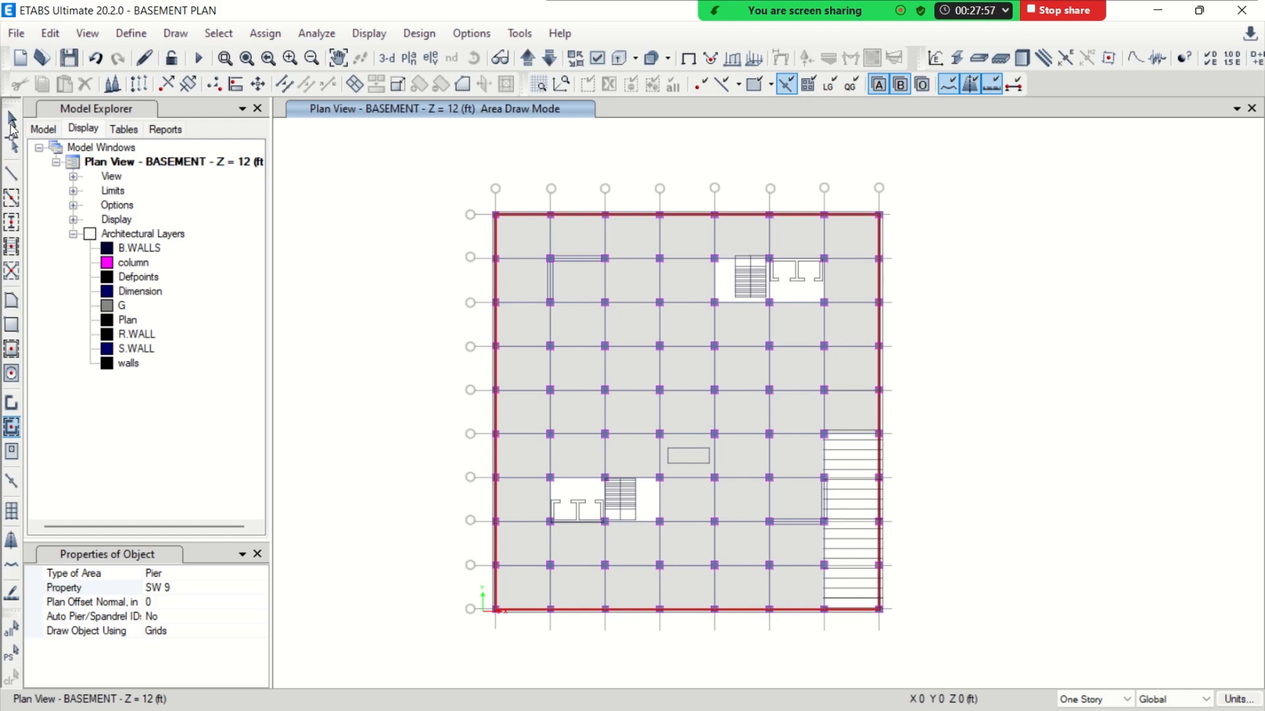
pyautogui.press('Escape')
# Examine the basement's perimeter walls and slab openings in a rotated 3-D view
pyautogui.click(386, 58)
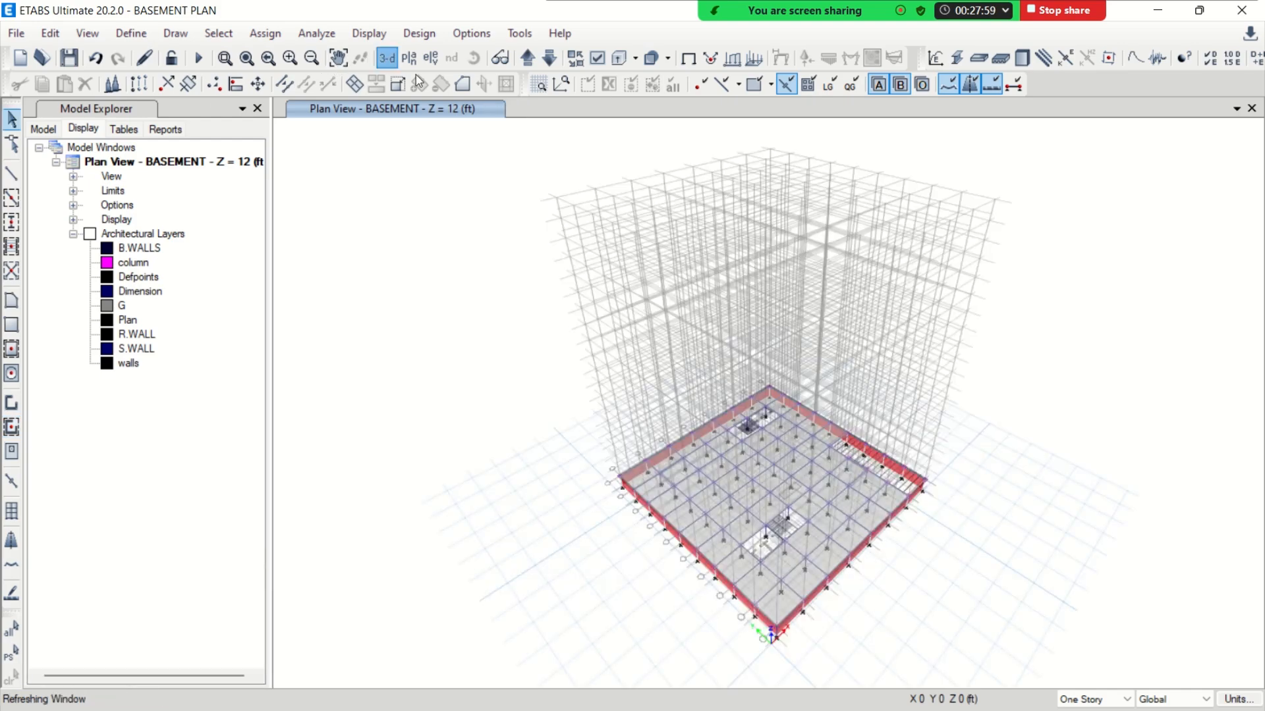
pyautogui.moveTo(701, 382); pyautogui.dragTo(695, 311, button='middle')
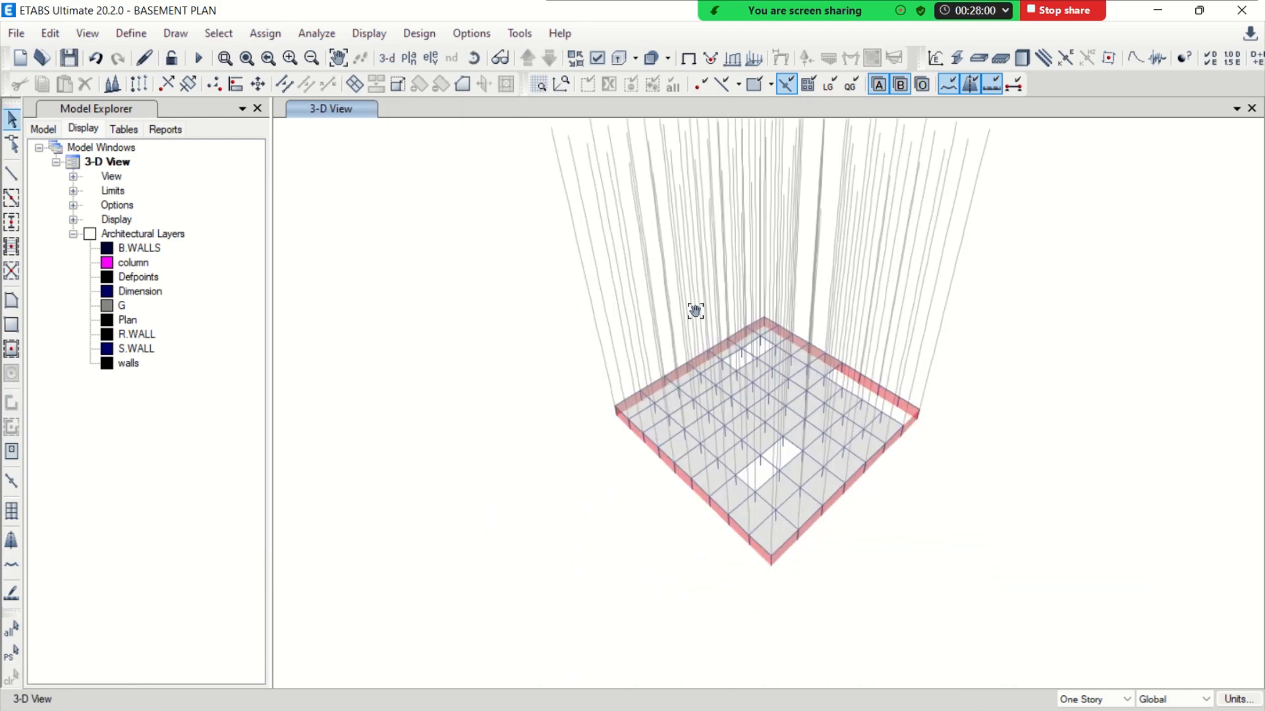
pyautogui.click(474, 58)
pyautogui.moveTo(633, 452); pyautogui.dragTo(635, 394)
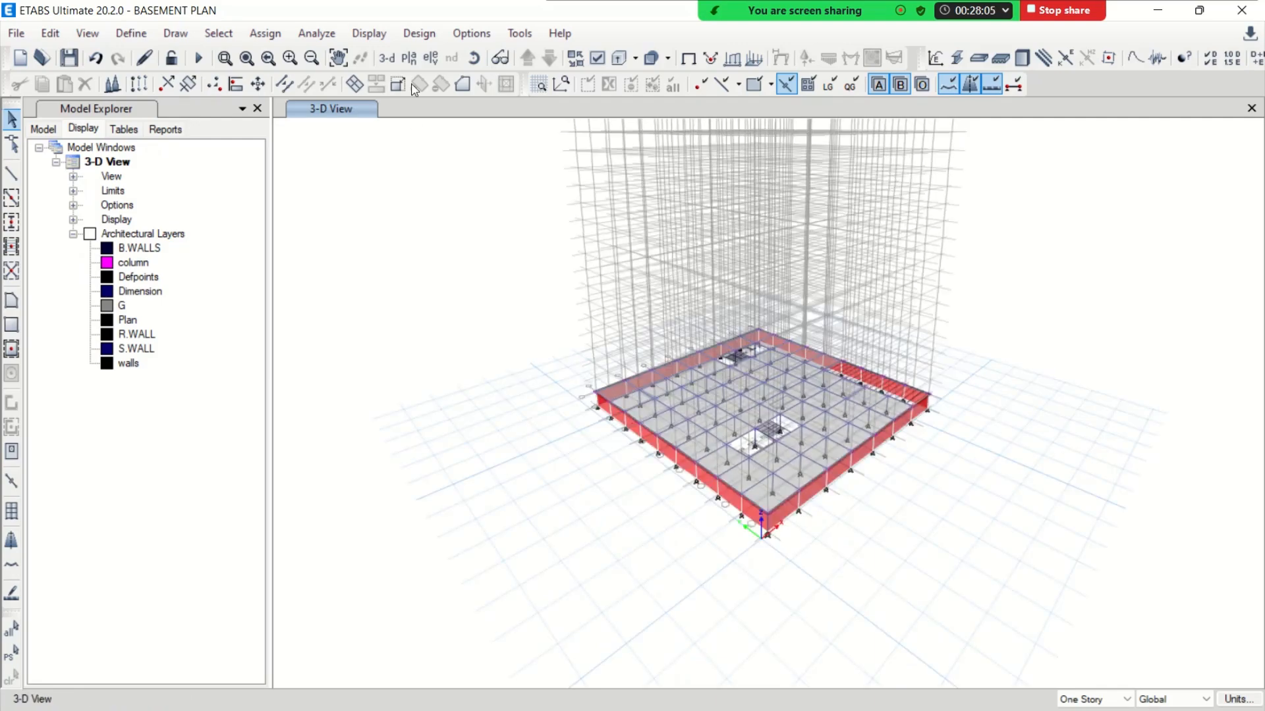
# Draw SW 9 pier walls on the BASEMENT plan along the west and north sides of the outlined bay near the northwest corner
pyautogui.click(408, 58)
pyautogui.scroll(-1, 538, 475)
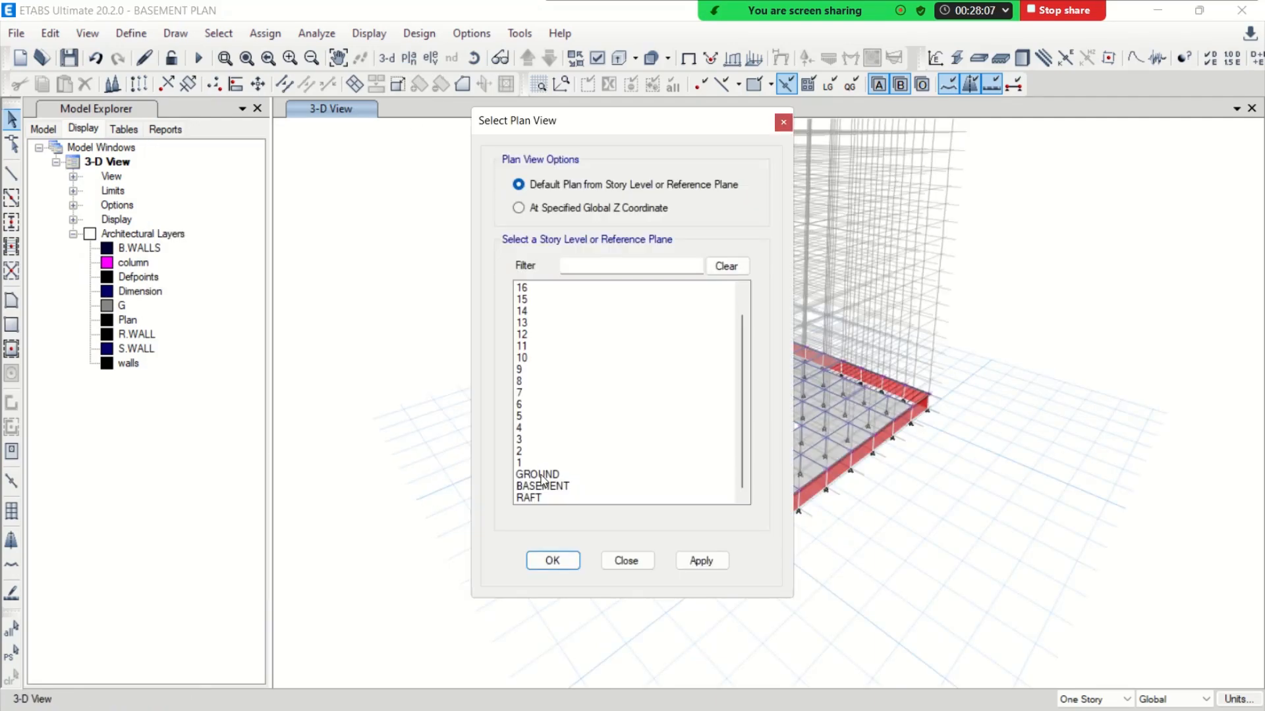
pyautogui.click(542, 486)
pyautogui.click(553, 560)
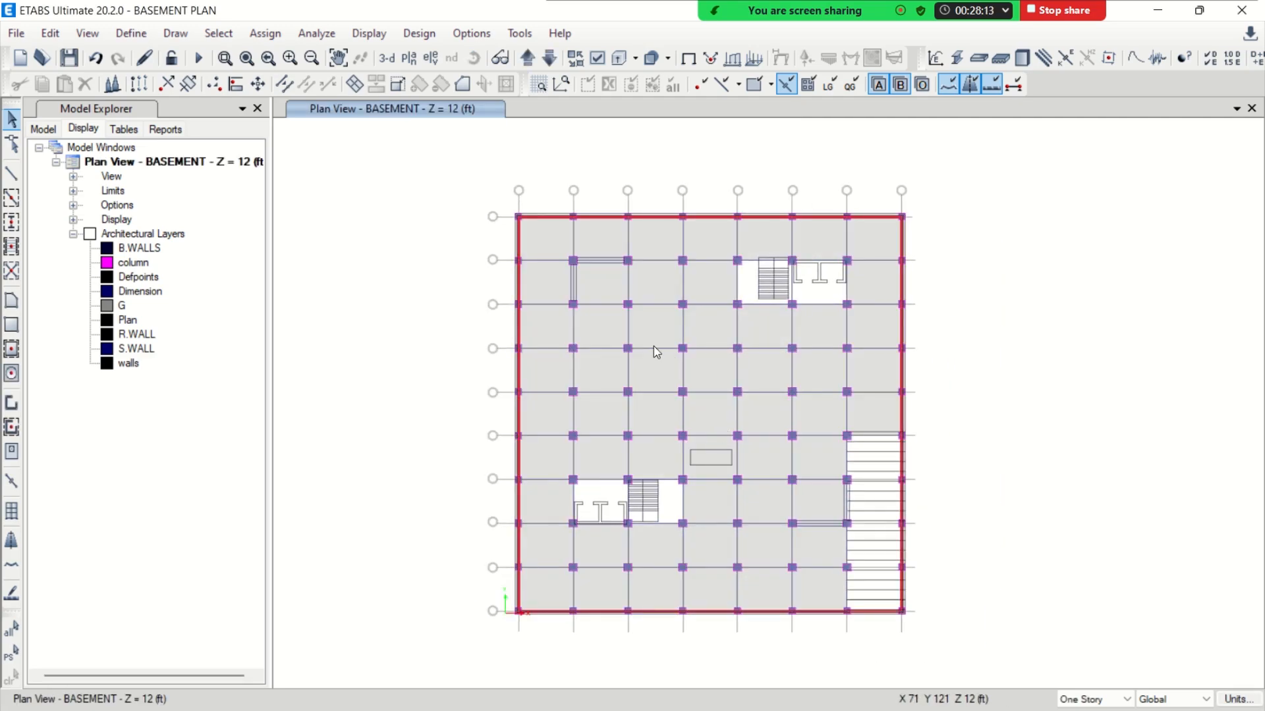
pyautogui.click(12, 404)
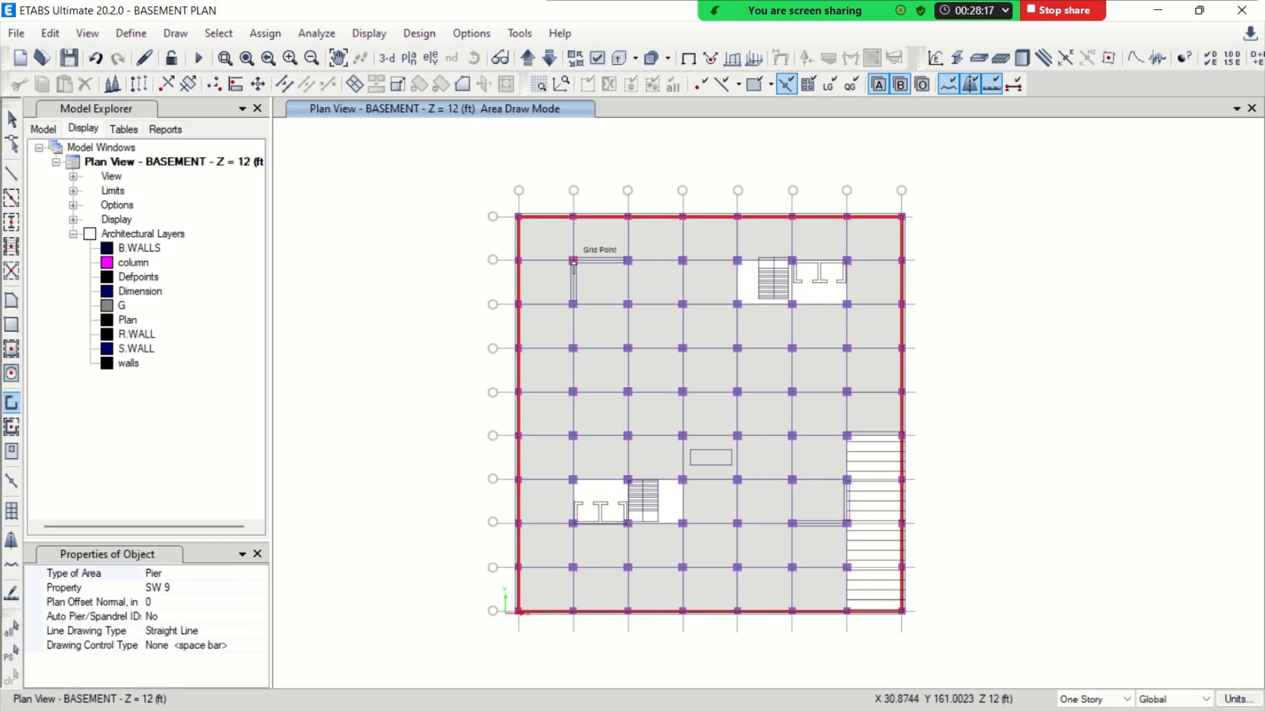
pyautogui.scroll(5, 573, 266)
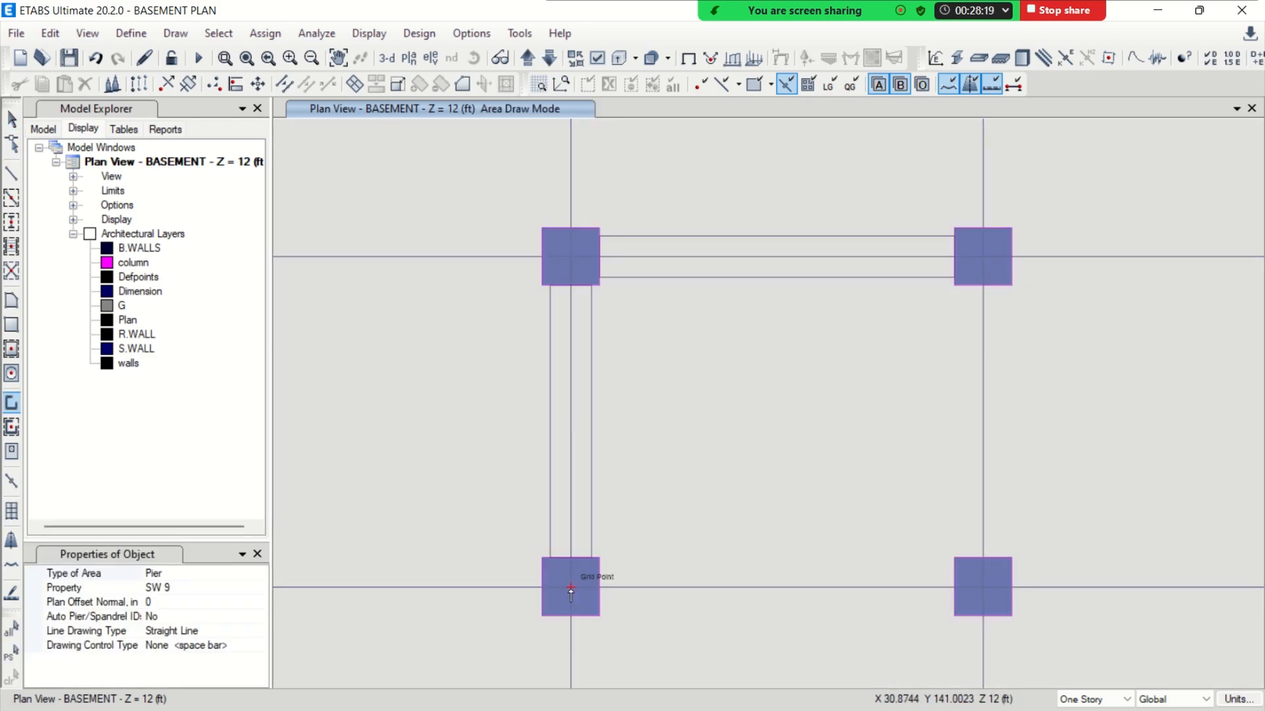
pyautogui.click(571, 587)
pyautogui.click(571, 259)
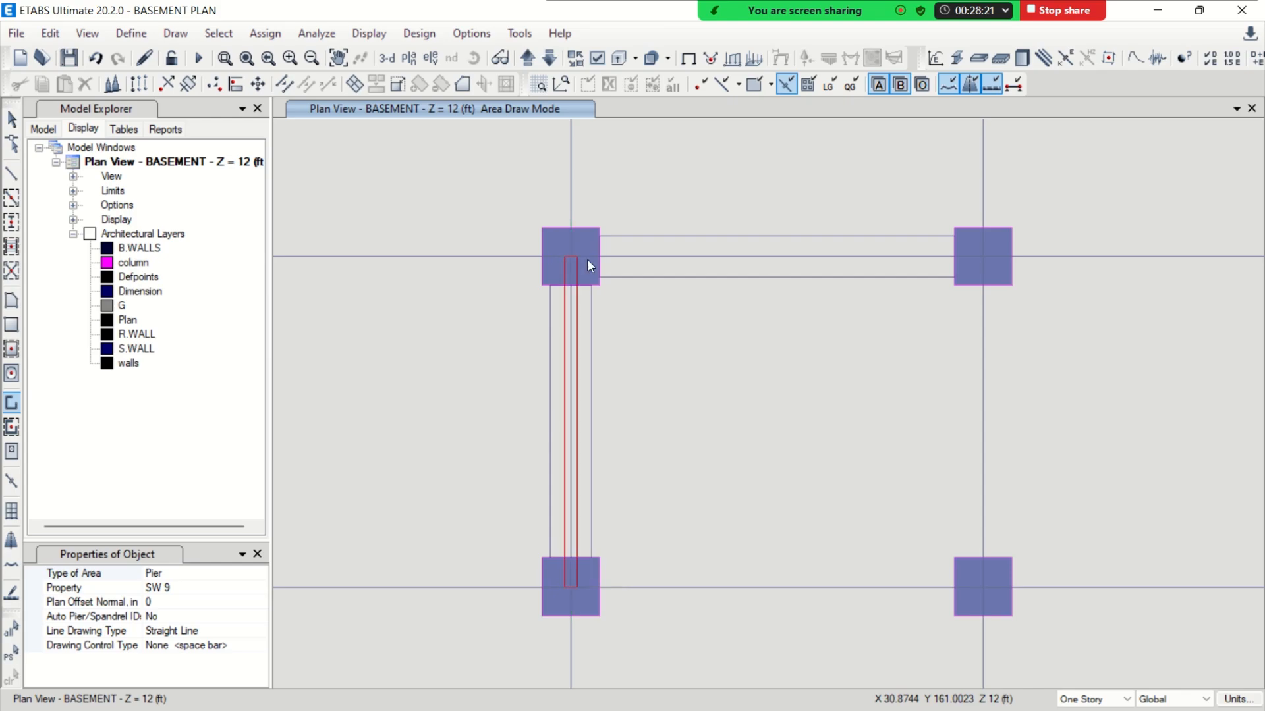
pyautogui.click(983, 255)
# Draw SW 9 pier walls along the south and east sides of the outlined bay beside the ramp near the southeast corner
pyautogui.scroll(-3, 555, 283)
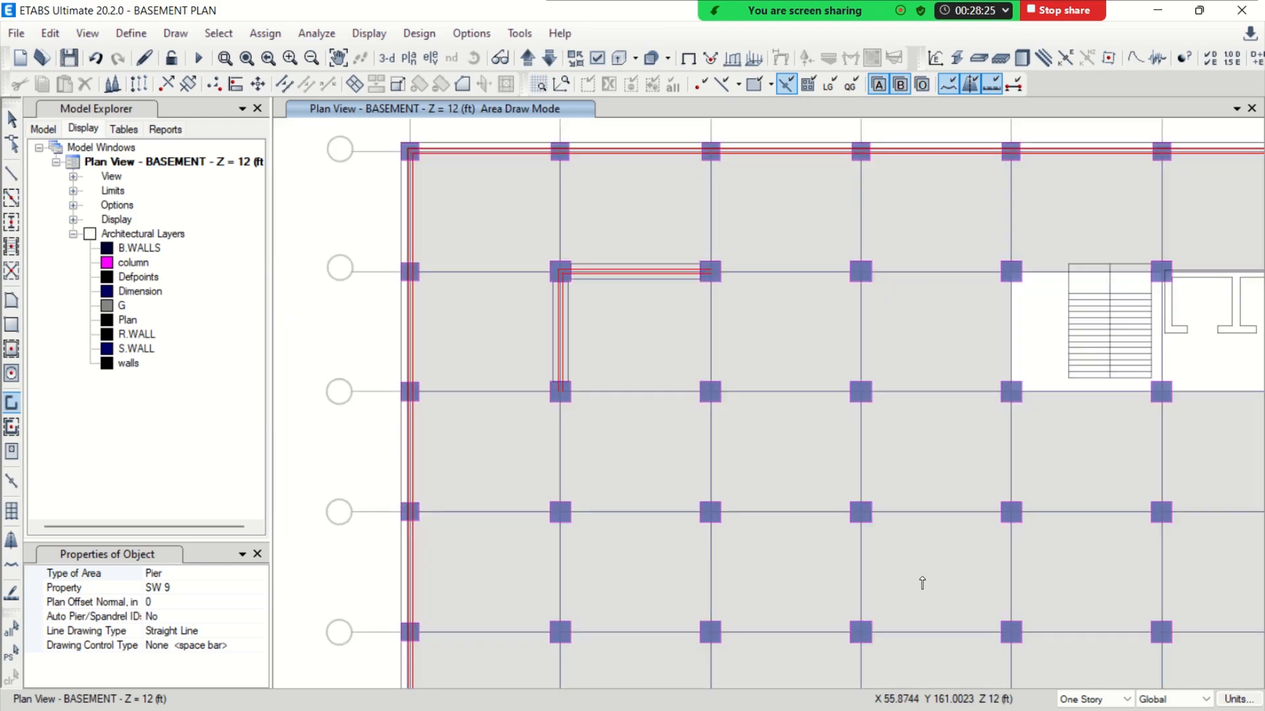
pyautogui.moveTo(922, 580); pyautogui.dragTo(565, 167, button='middle')
pyautogui.moveTo(836, 544); pyautogui.dragTo(693, 240, button='middle')
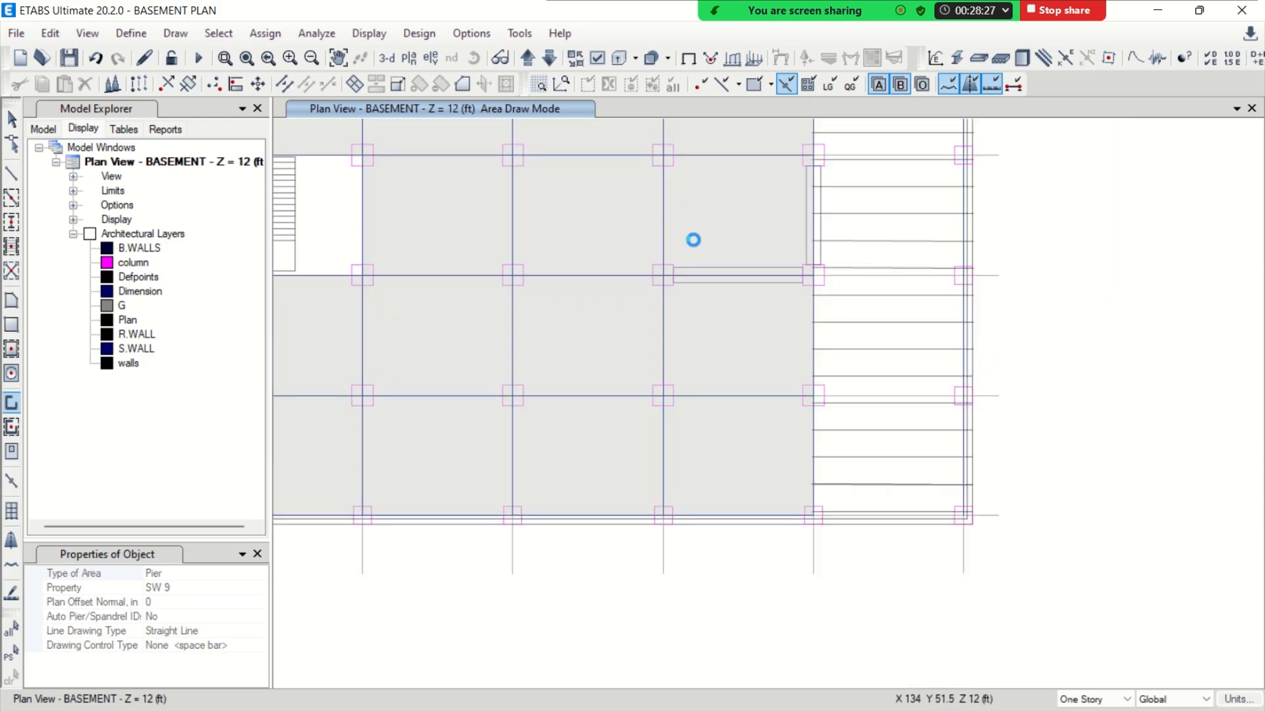
pyautogui.click(663, 276)
pyautogui.click(812, 275)
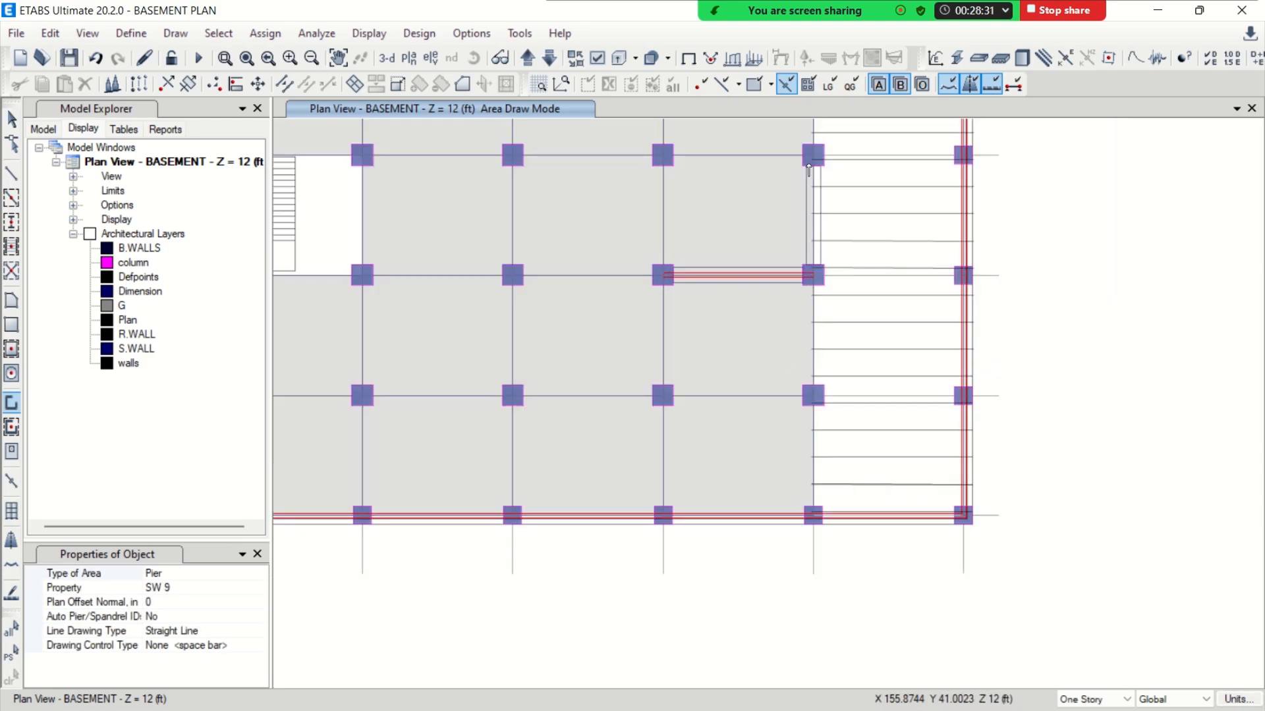
pyautogui.click(813, 156)
pyautogui.scroll(-5, 682, 448)
pyautogui.moveTo(571, 312); pyautogui.dragTo(646, 370, button='middle')
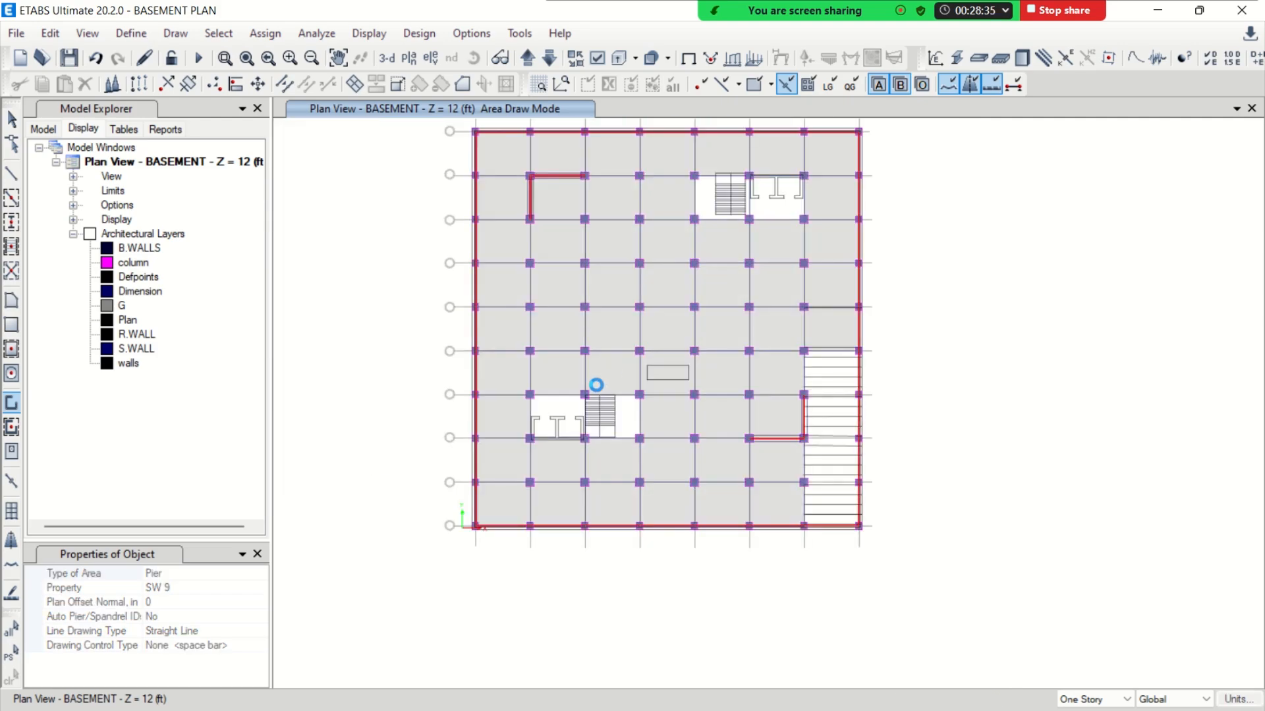
pyautogui.press('Escape')
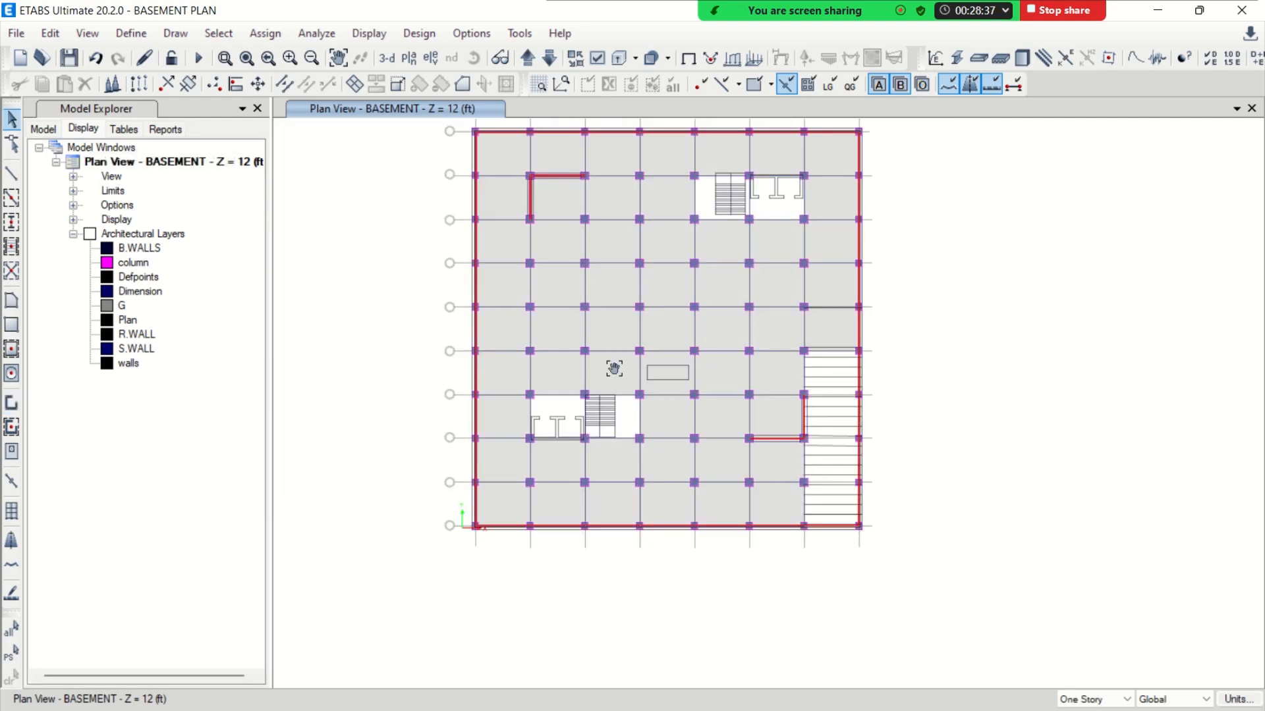
pyautogui.moveTo(614, 369); pyautogui.dragTo(635, 413, button='middle')
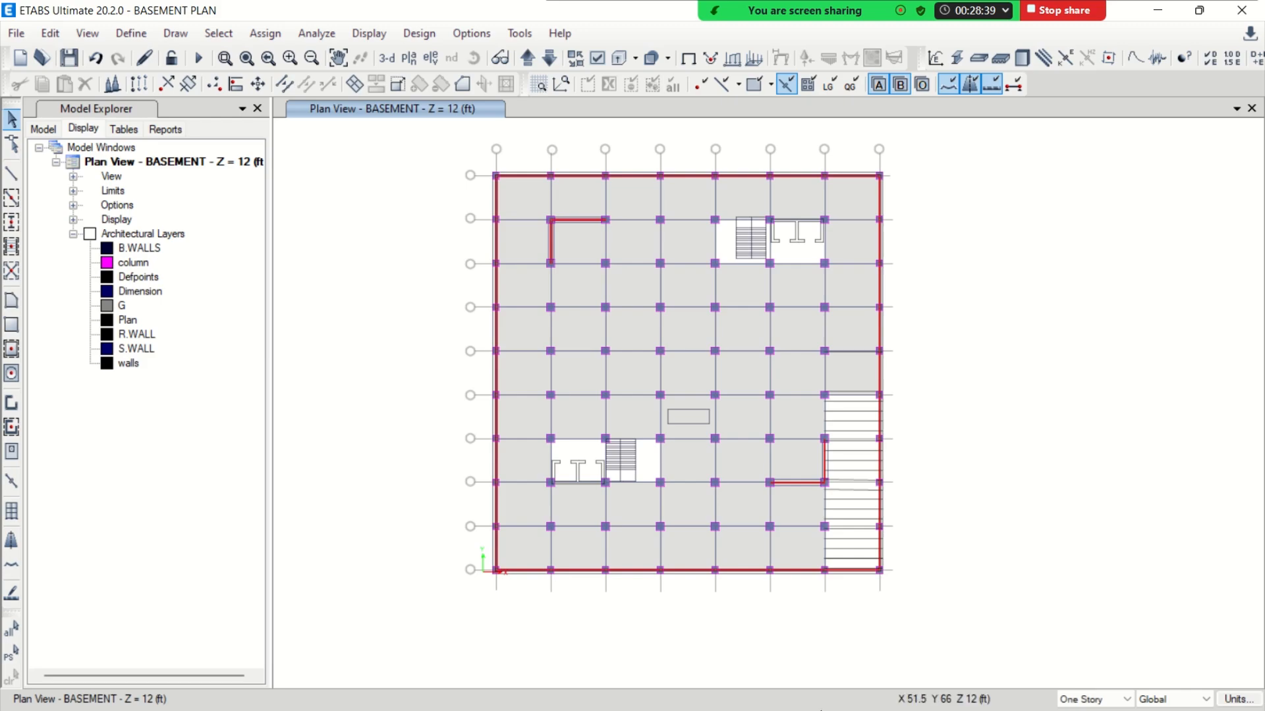
# Switch to the AutoCAD drawing 20 STORIES.dwg and add an aligned dimension for the inside depth of the southwest lift core's west cell
pyautogui.click(1157, 11)
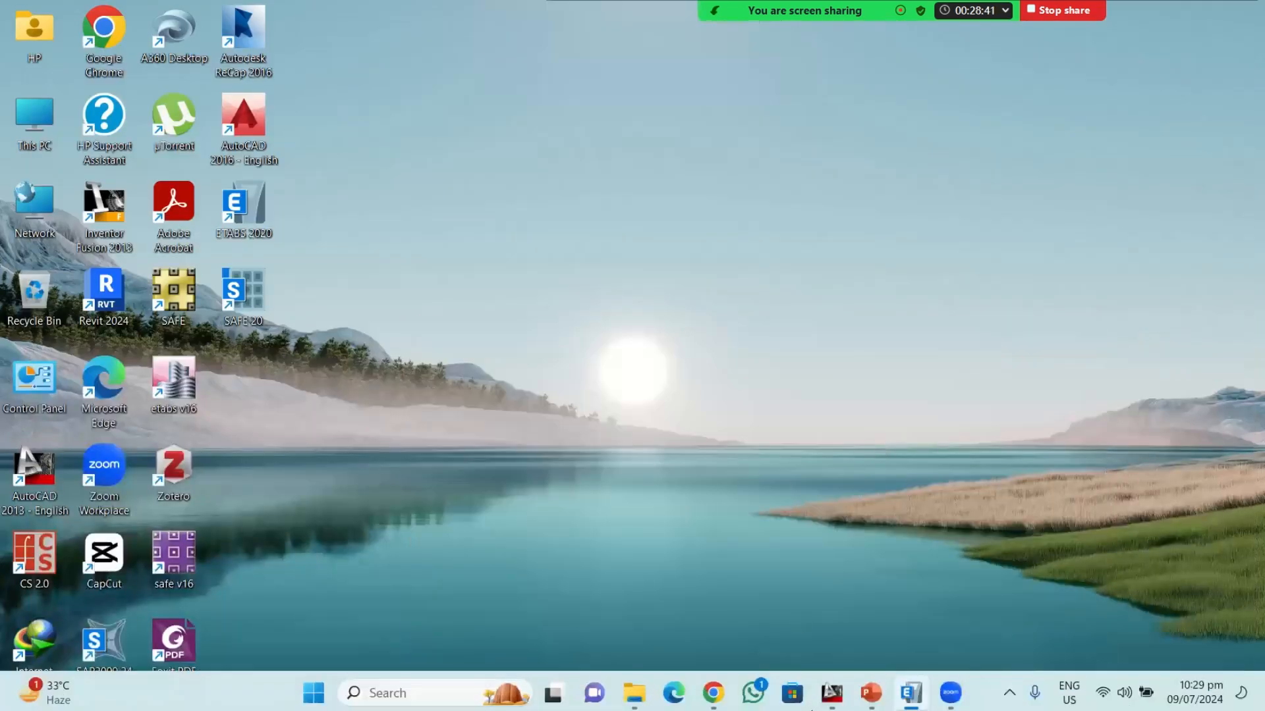
pyautogui.click(832, 697)
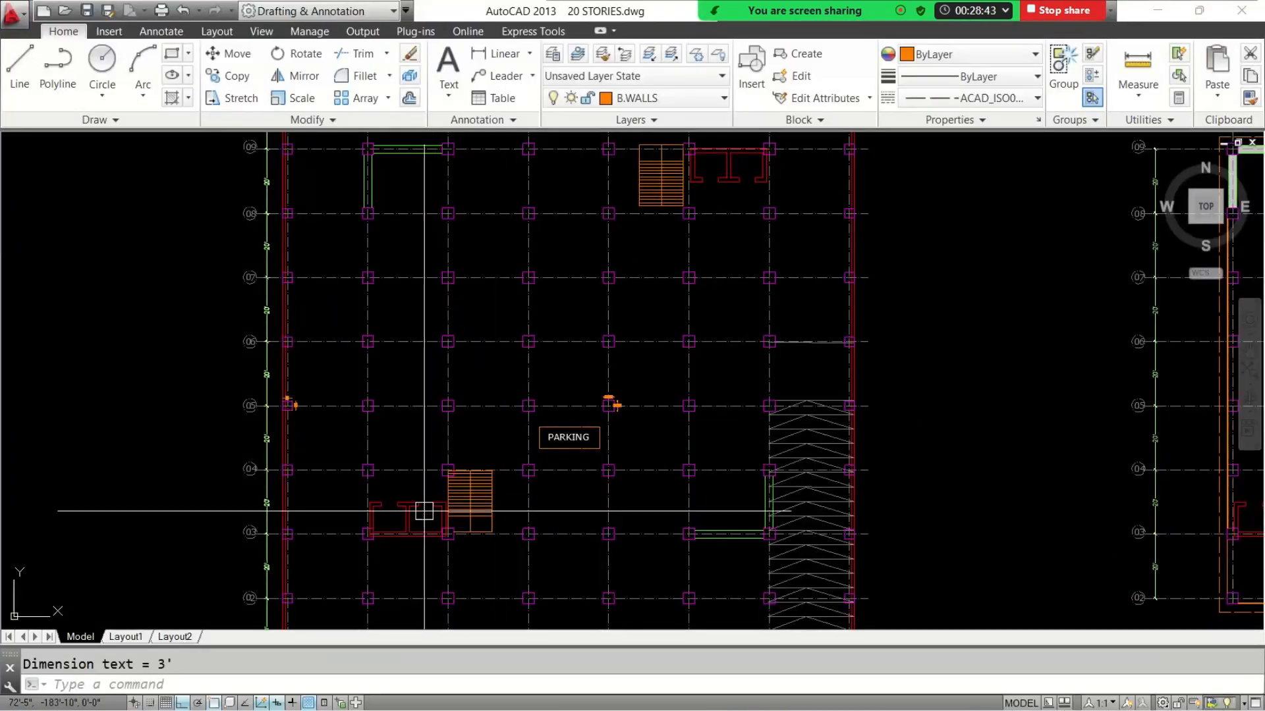
pyautogui.scroll(2, 424, 510)
pyautogui.write('dal')
pyautogui.press('Return')
pyautogui.scroll(8, 379, 547)
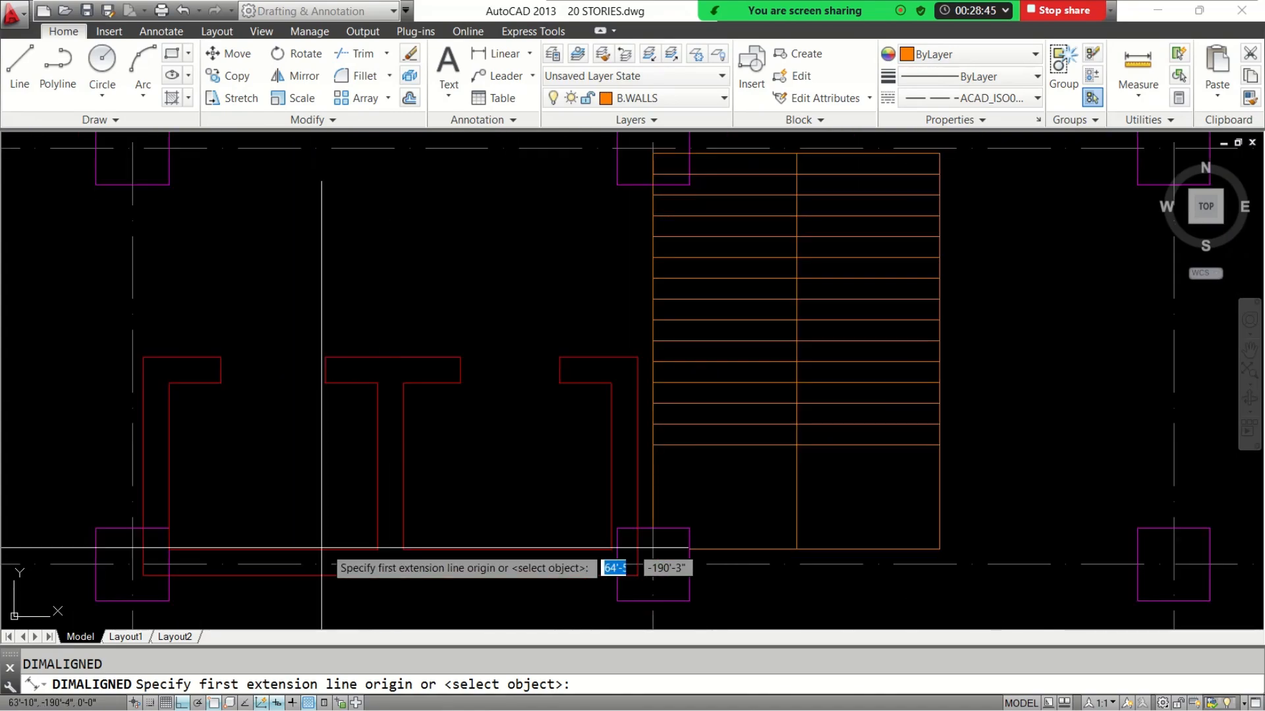
pyautogui.click(345, 548)
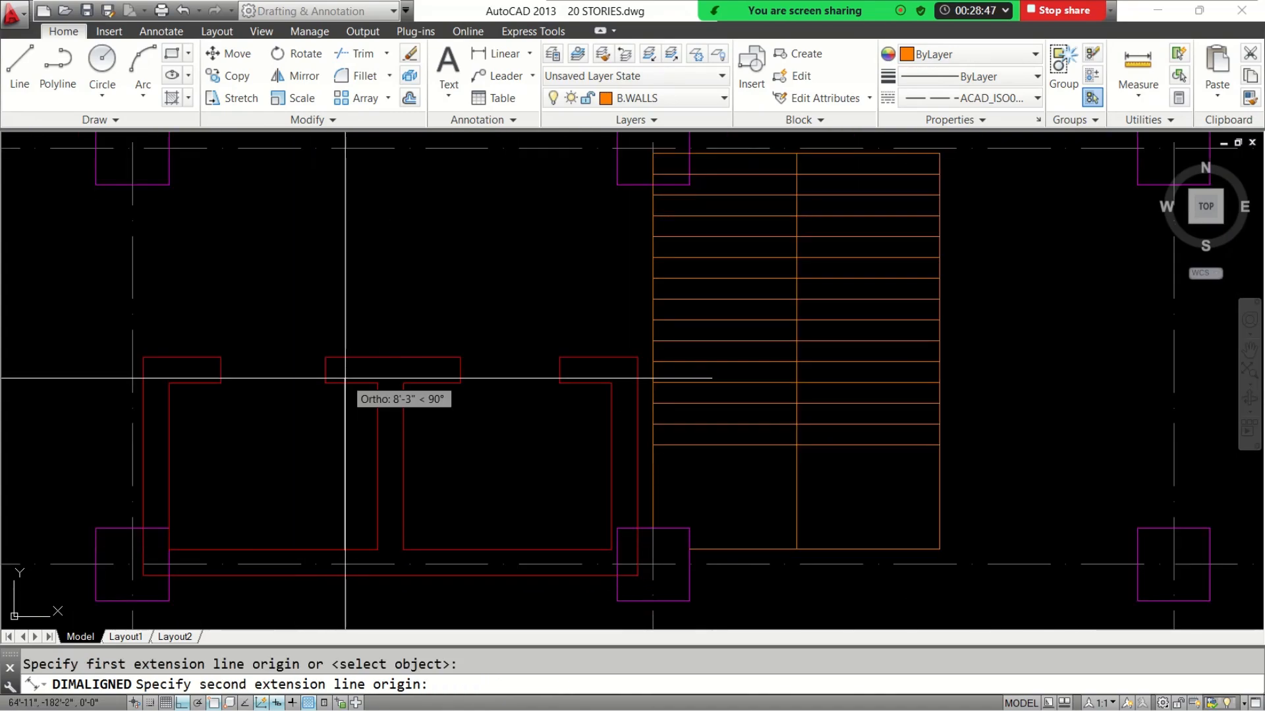
pyautogui.click(345, 378)
pyautogui.click(338, 466)
# Add an aligned dimension across the inside width of the same lift core cell
pyautogui.press('Return')
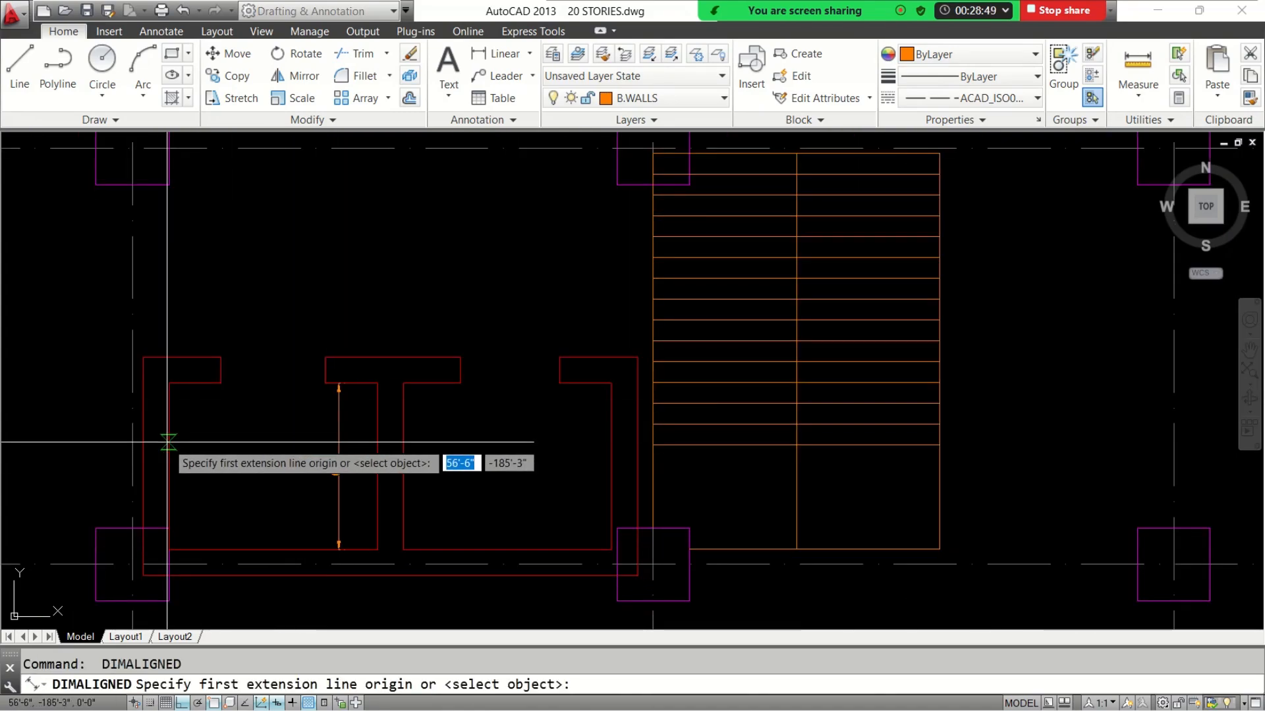
pyautogui.click(168, 442)
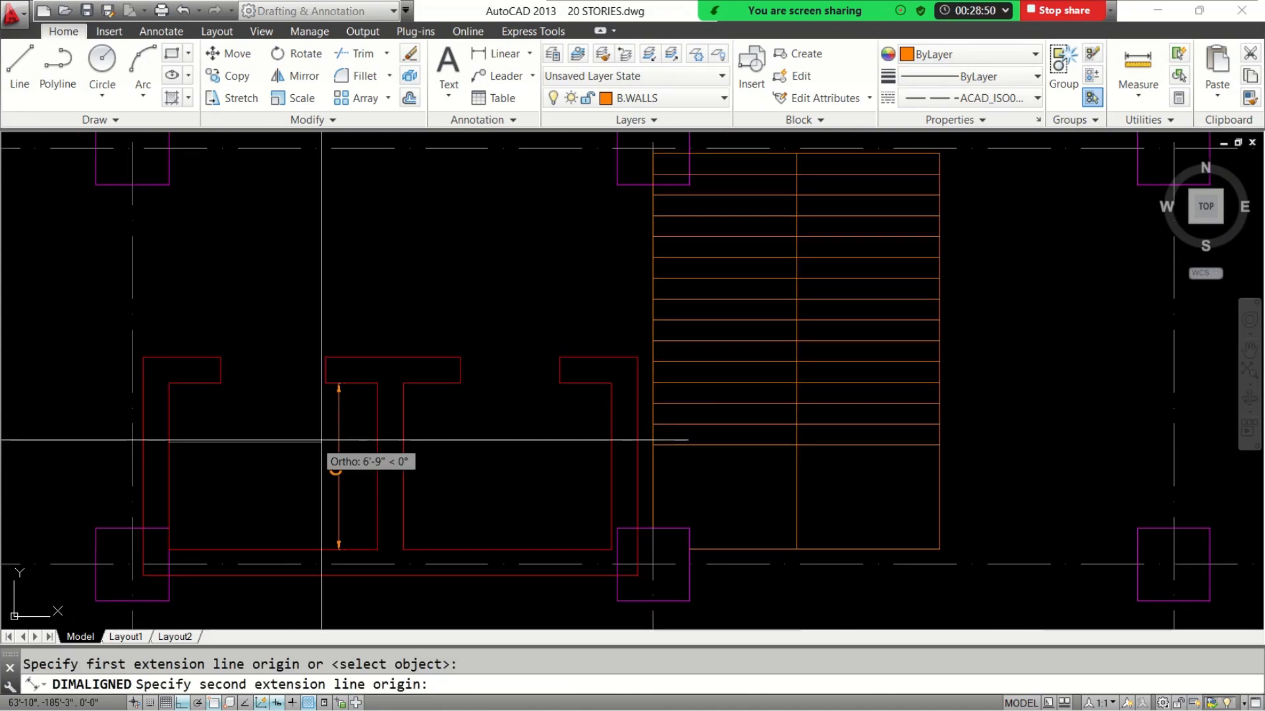
pyautogui.click(374, 442)
pyautogui.click(369, 460)
pyautogui.scroll(-2, 455, 454)
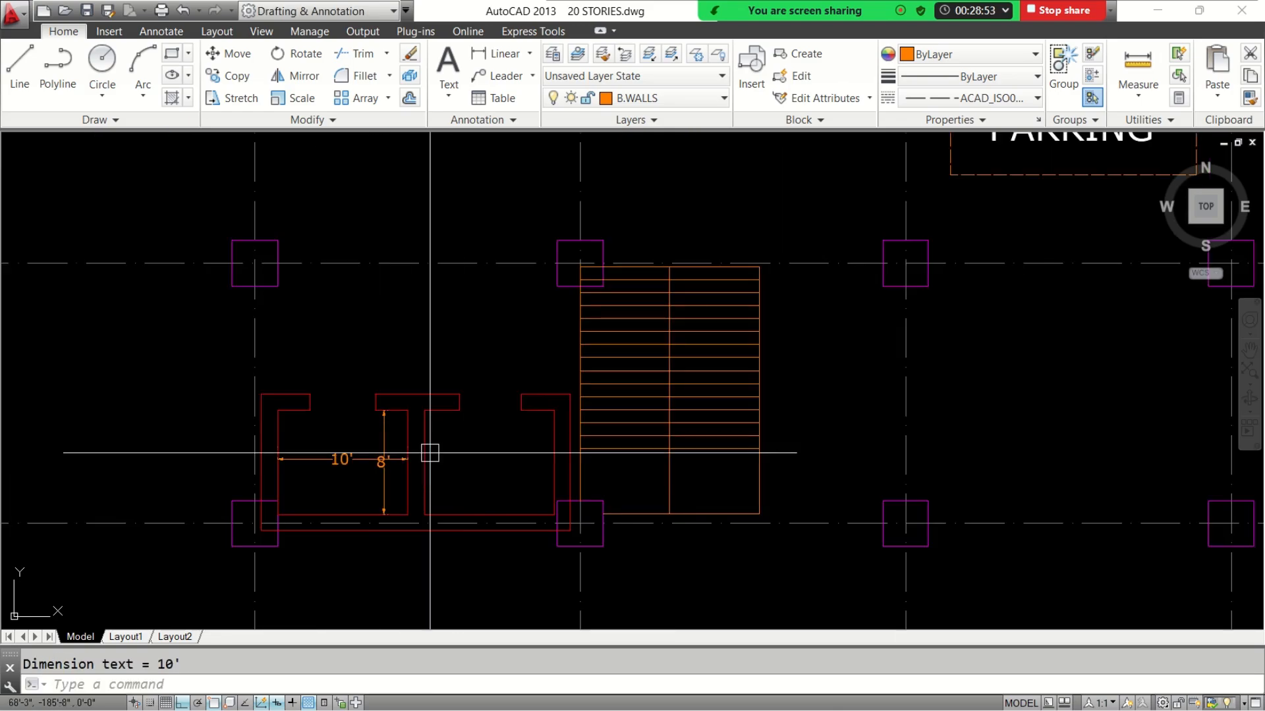
# Examine the two lift cores and their adjoining staircases on the basement drawing
pyautogui.scroll(-2, 431, 454)
pyautogui.moveTo(712, 330); pyautogui.dragTo(505, 561, button='middle')
pyautogui.scroll(-2, 667, 382)
pyautogui.scroll(3, 665, 294)
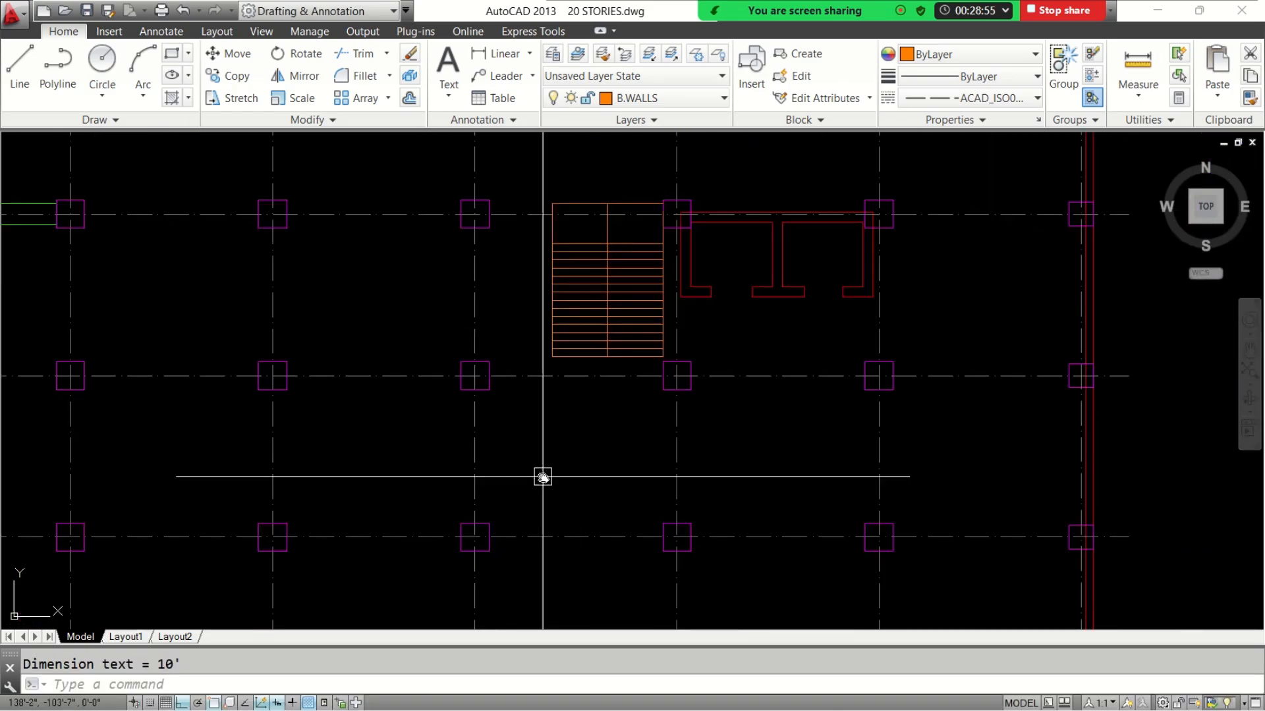
pyautogui.moveTo(543, 477); pyautogui.dragTo(590, 170, button='middle')
pyautogui.moveTo(391, 487); pyautogui.dragTo(507, 283, button='middle')
pyautogui.moveTo(434, 422); pyautogui.dragTo(547, 255, button='middle')
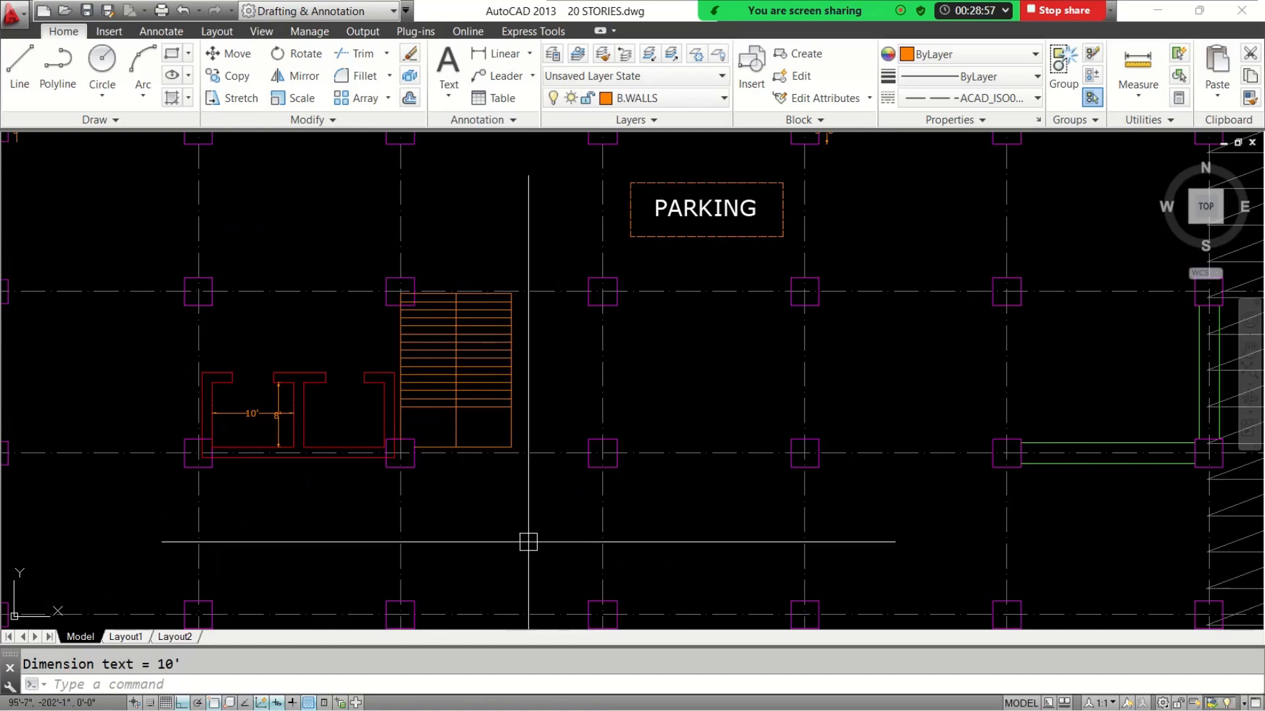
pyautogui.scroll(2, 529, 542)
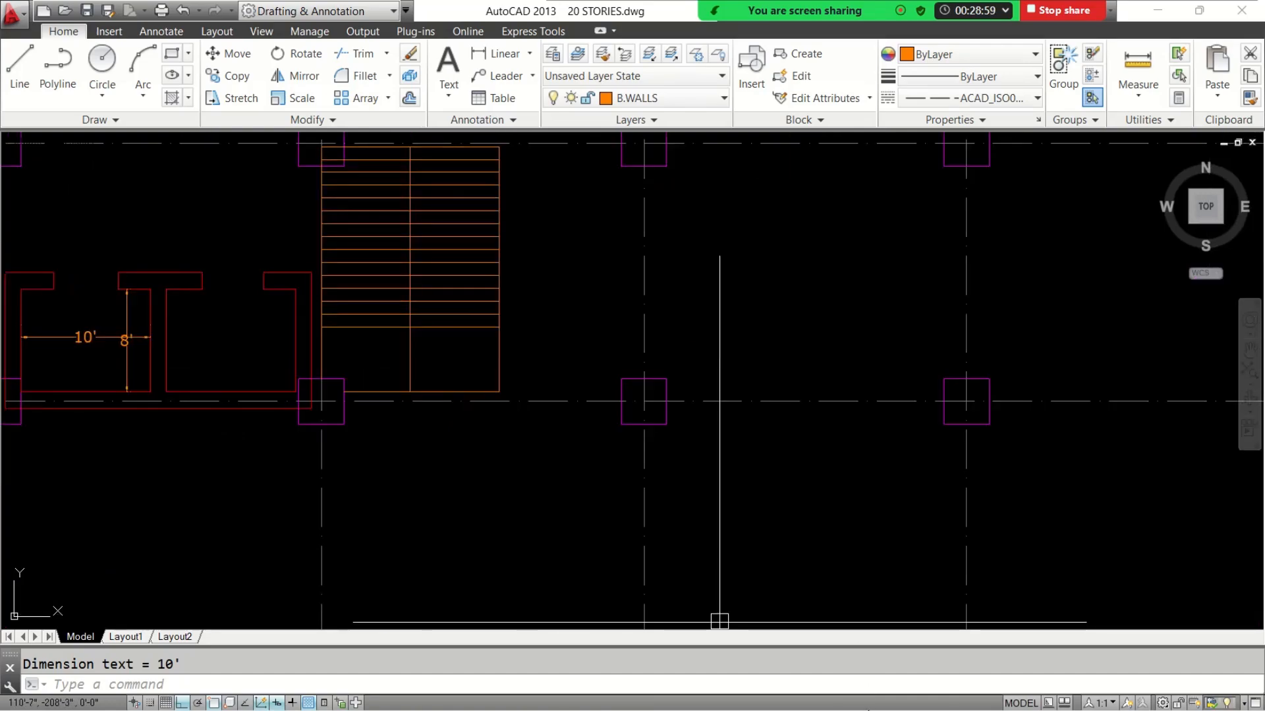
# Switch back to ETABS and start a new wall stack with the multi-cell wall layout
pyautogui.click(1159, 12)
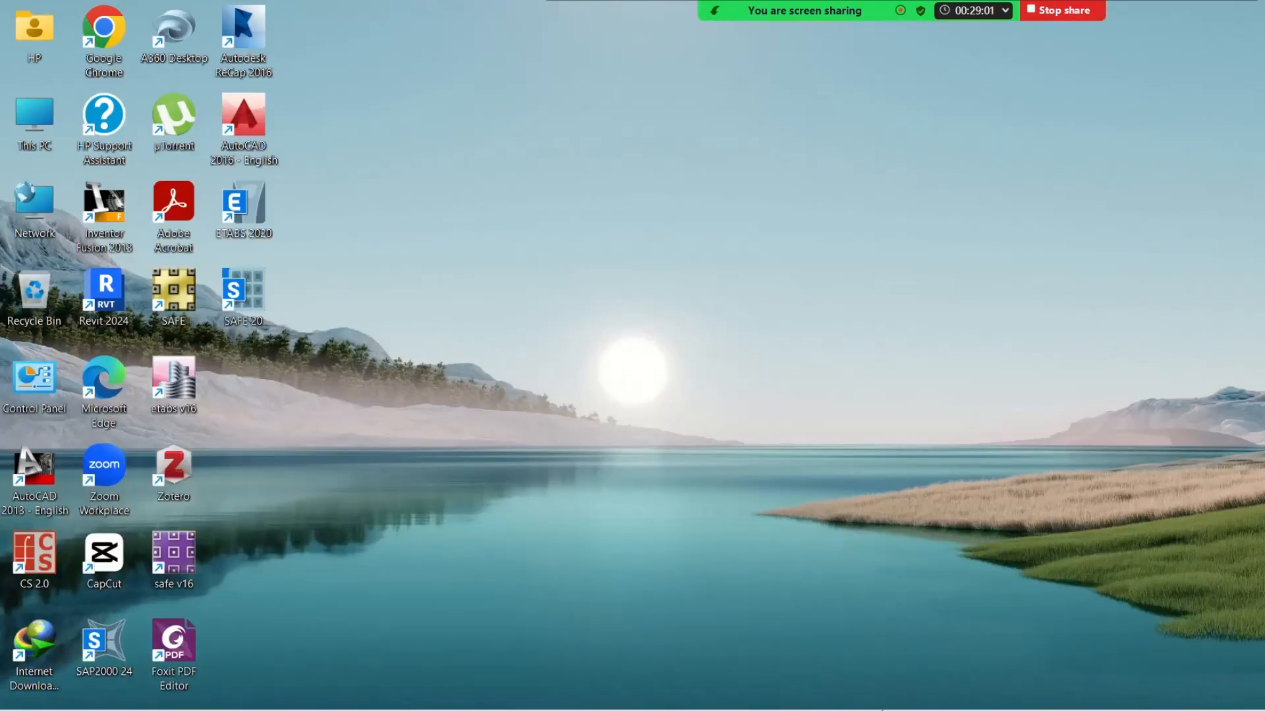
pyautogui.click(913, 692)
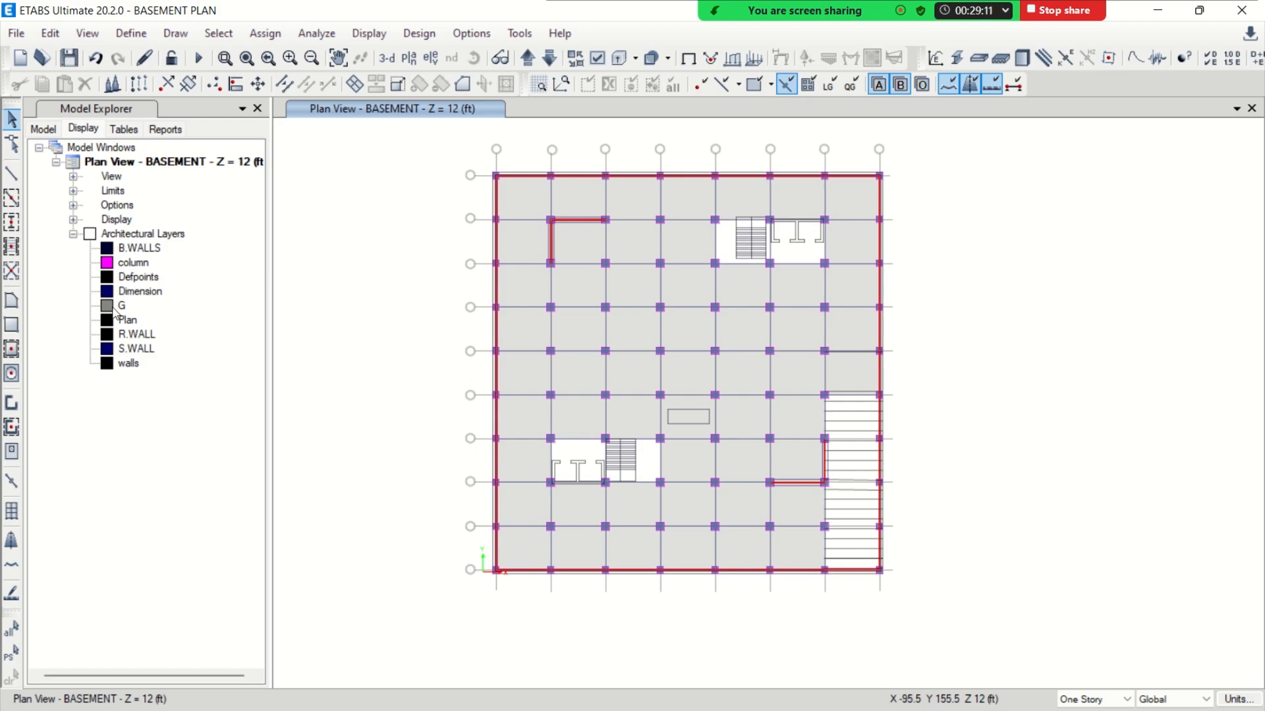
pyautogui.click(12, 511)
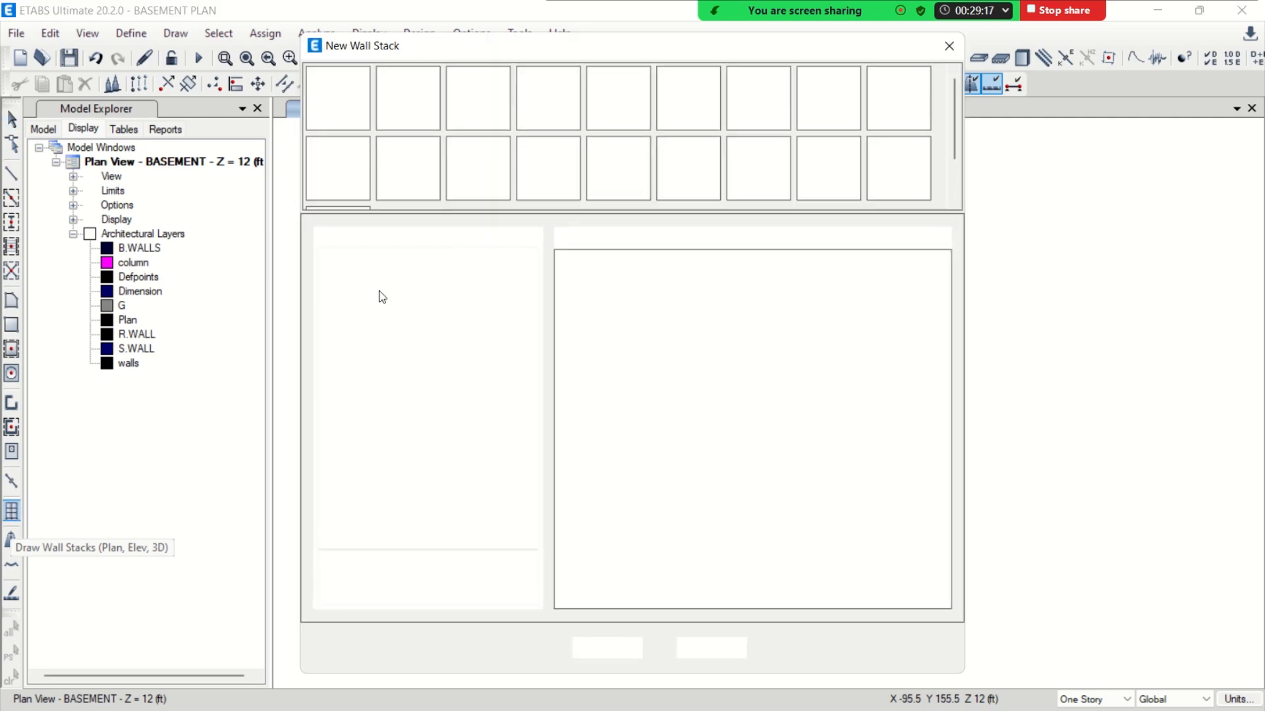
pyautogui.moveTo(503, 47); pyautogui.dragTo(467, 110)
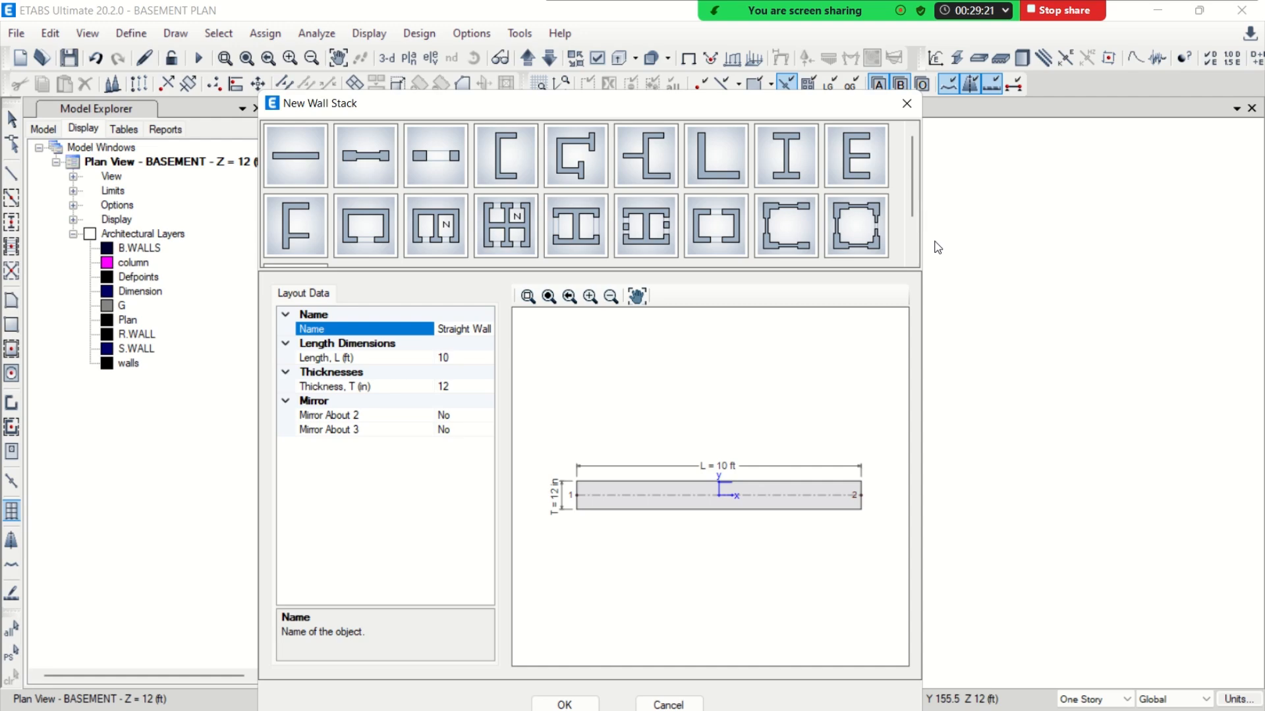
pyautogui.click(307, 154)
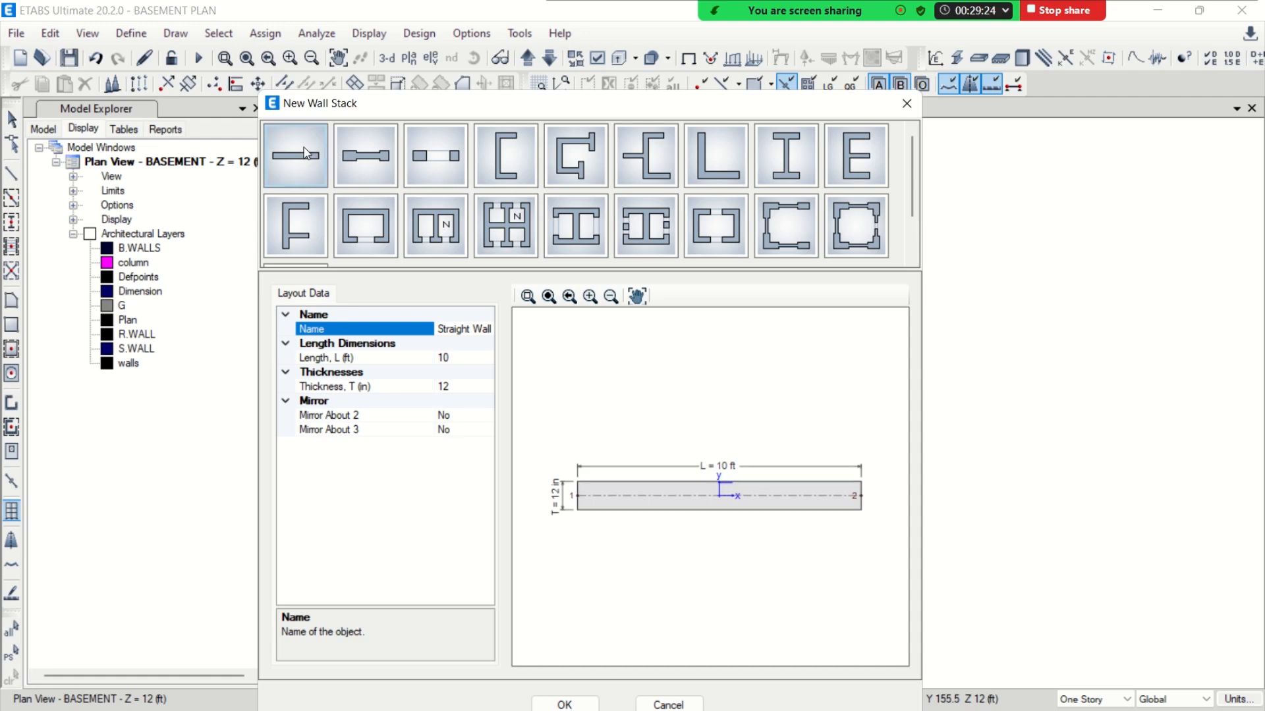
pyautogui.click(364, 230)
pyautogui.click(429, 236)
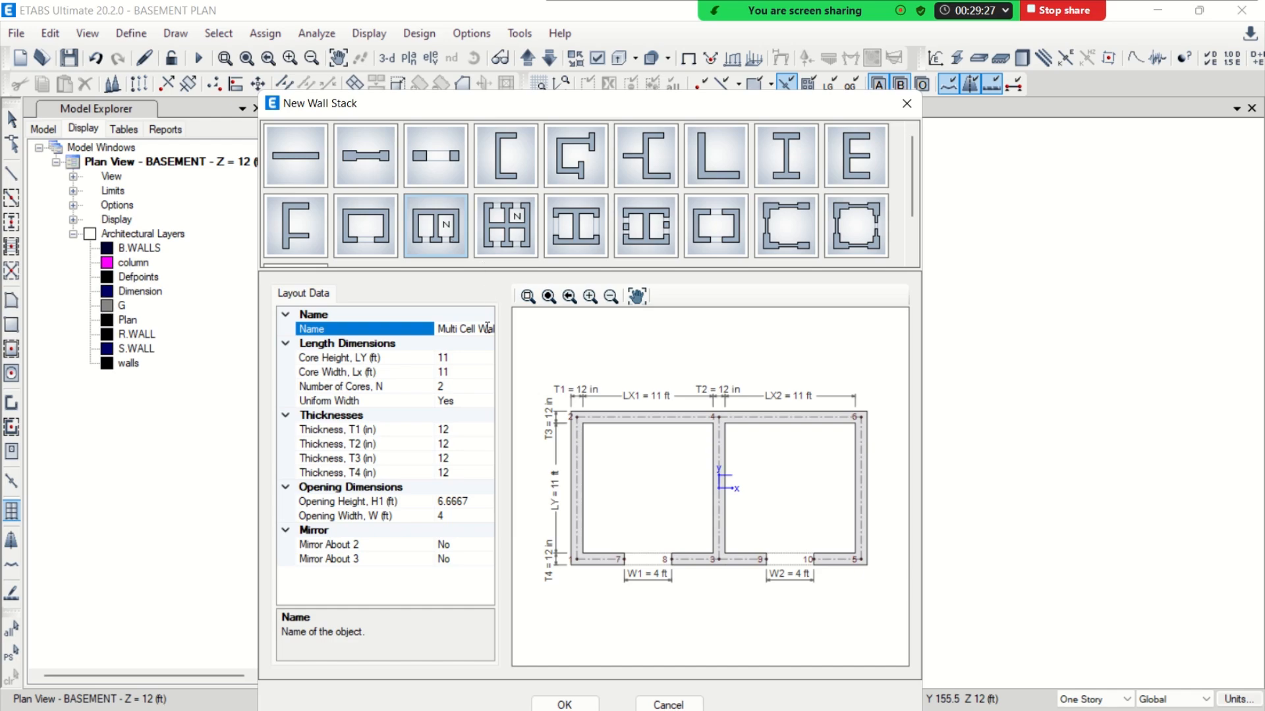
# Try the multi-cell layout with 3 and 4 cores, and return the number of cores to 2
pyautogui.click(469, 386)
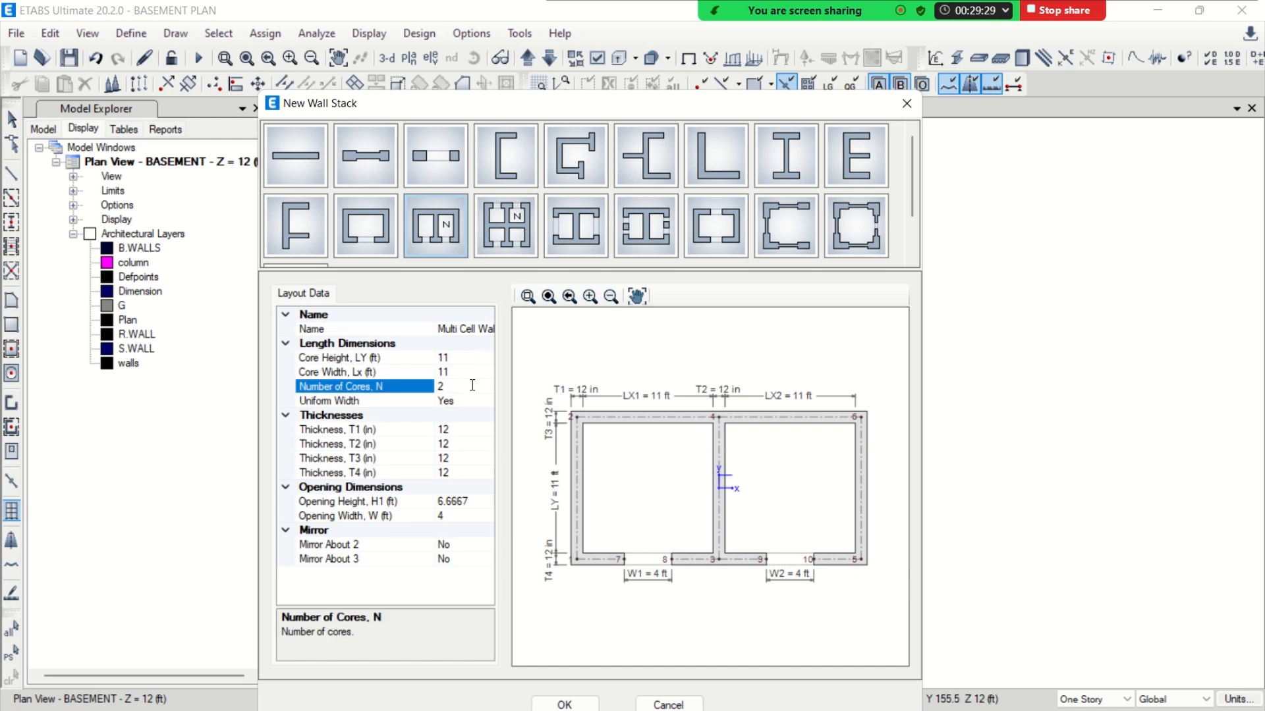
pyautogui.write('3')
pyautogui.press('Return')
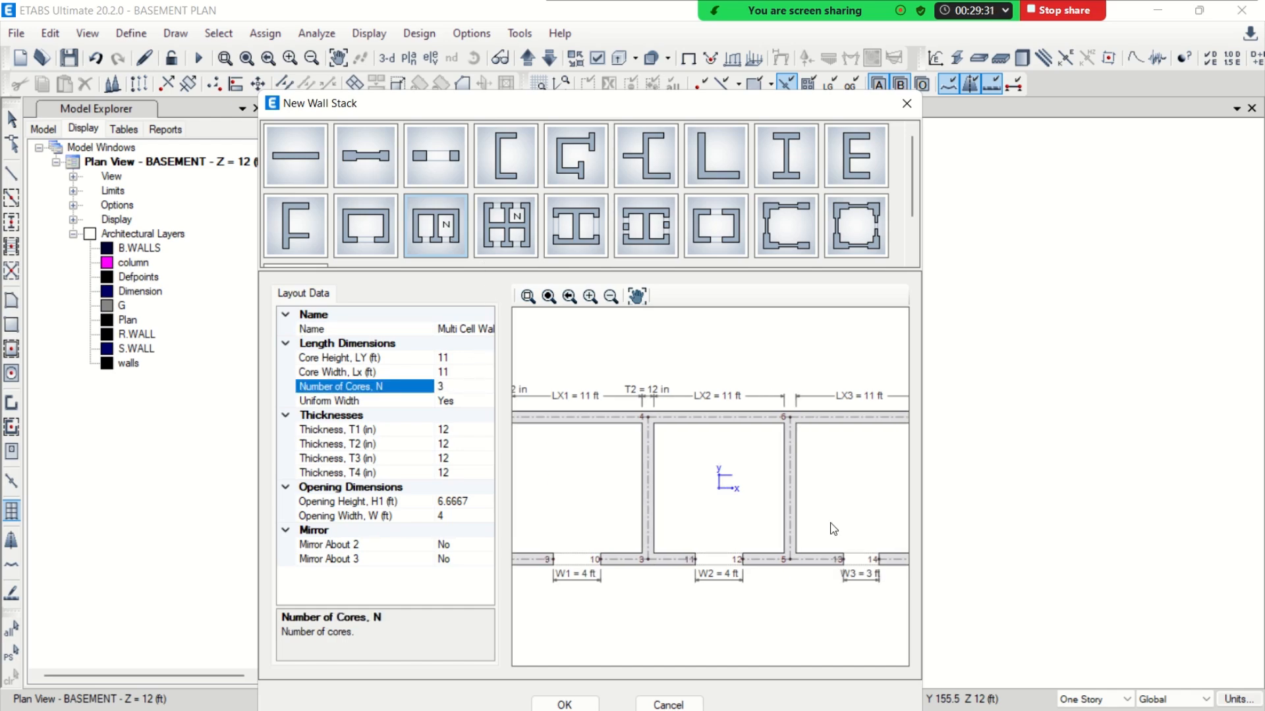
pyautogui.click(549, 296)
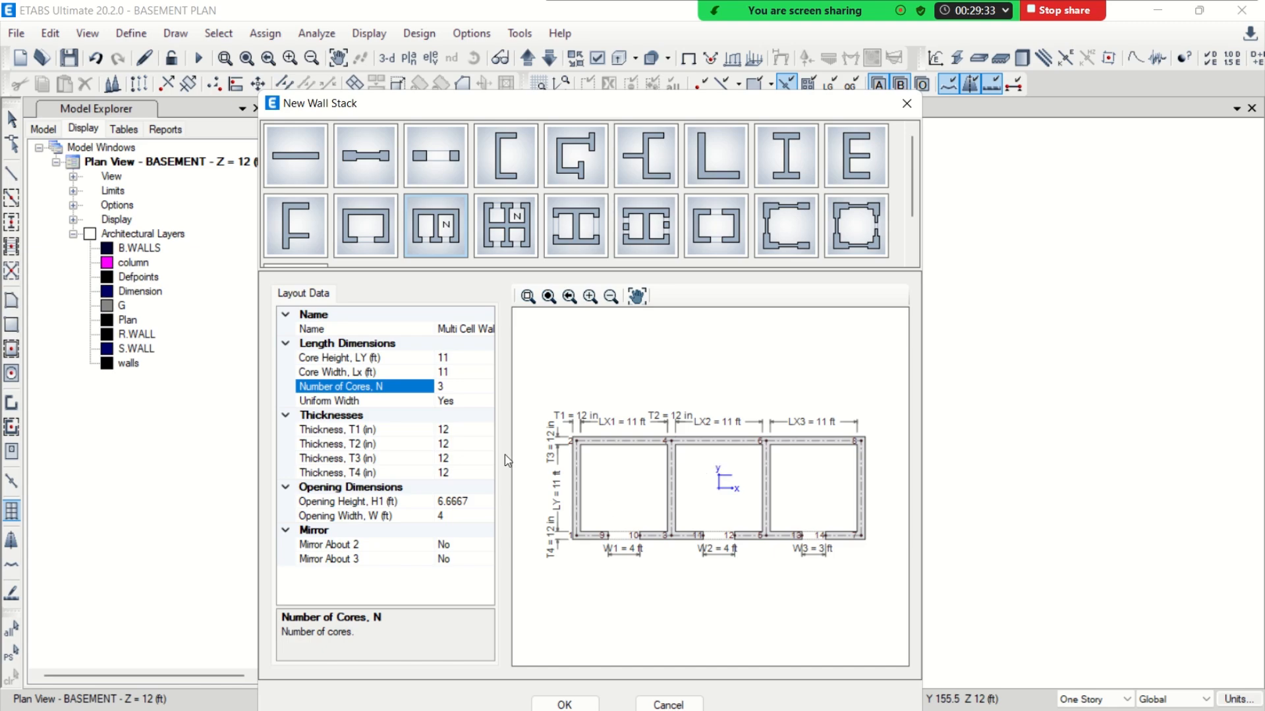
pyautogui.write('4')
pyautogui.press('Return')
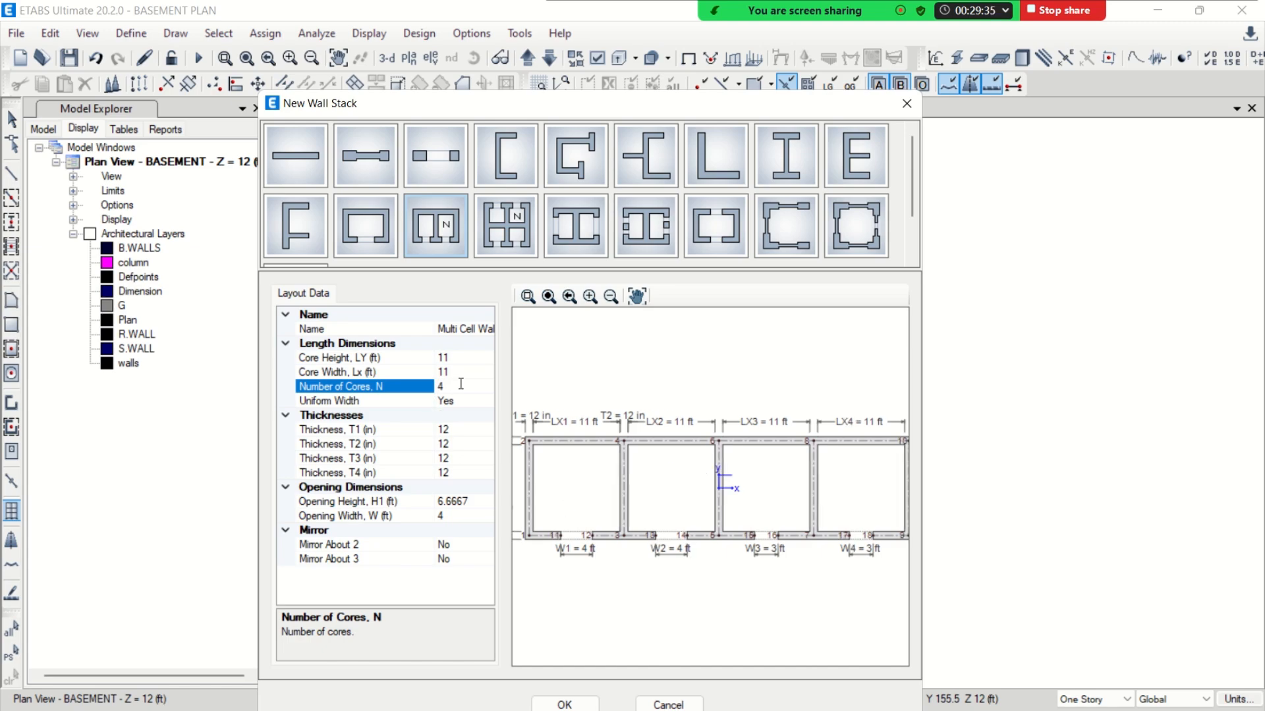
pyautogui.scroll(-1, 764, 516)
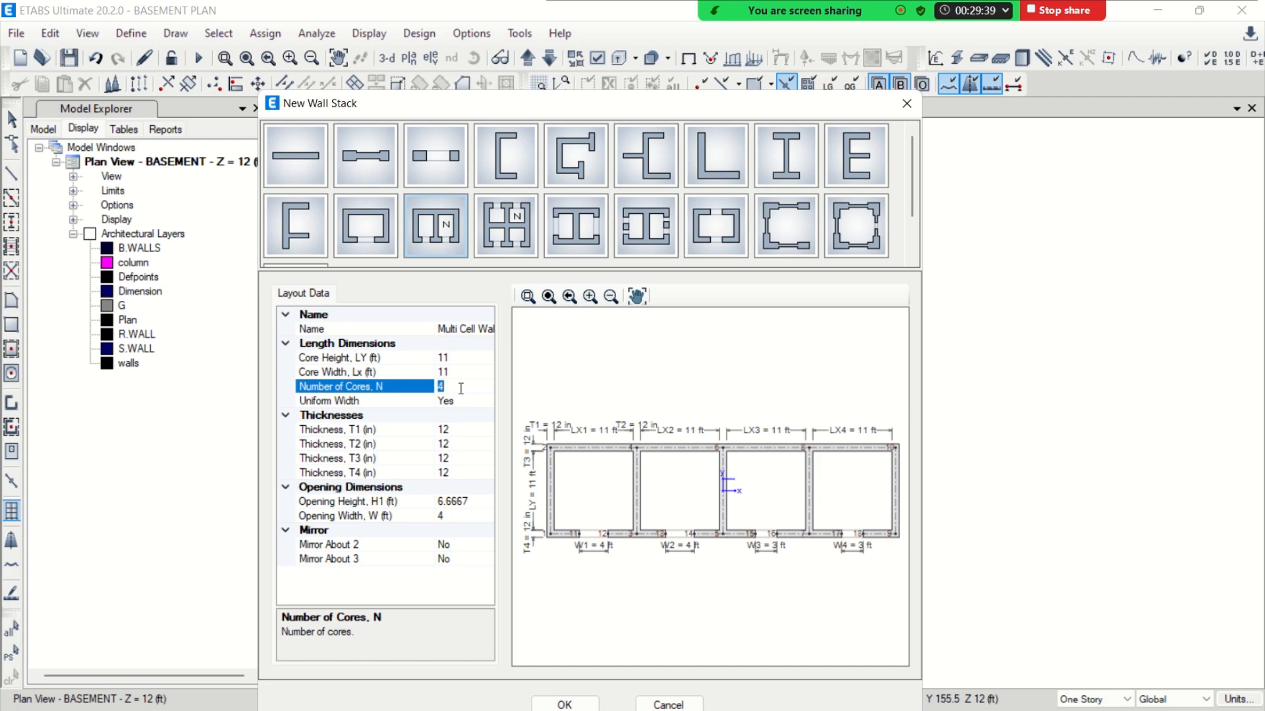
pyautogui.write('2')
pyautogui.press('Return')
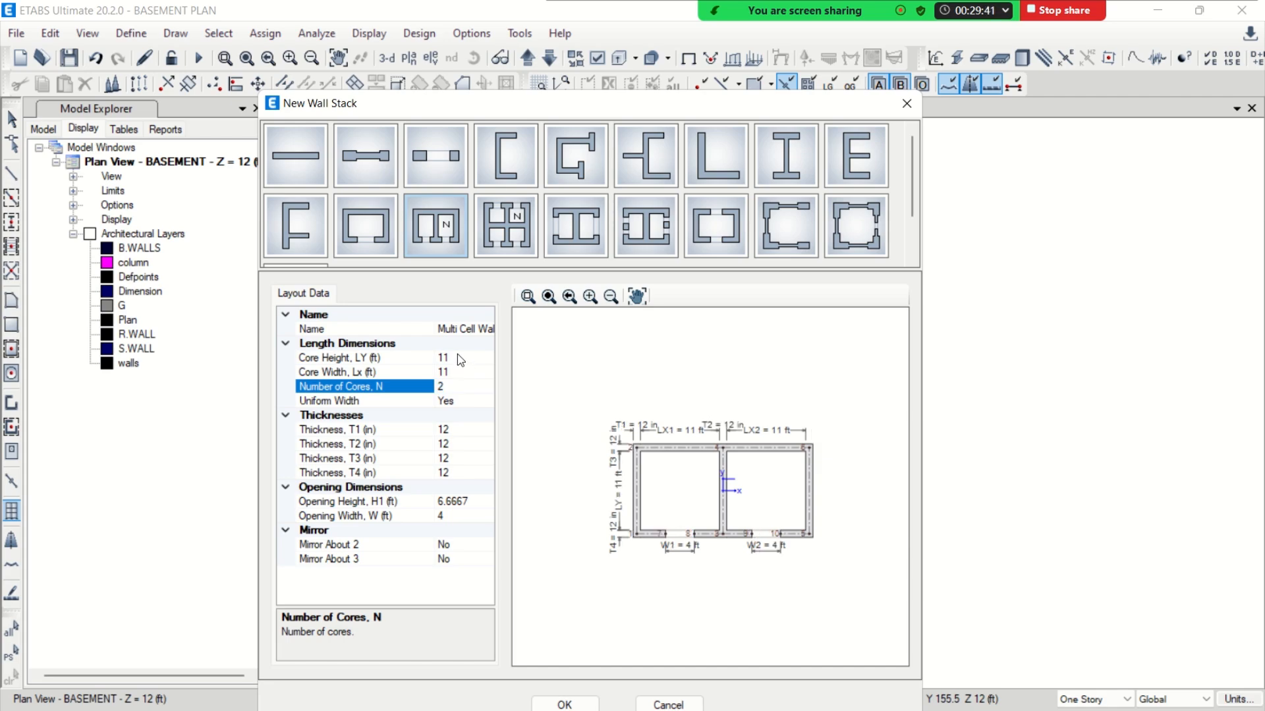
pyautogui.click(548, 297)
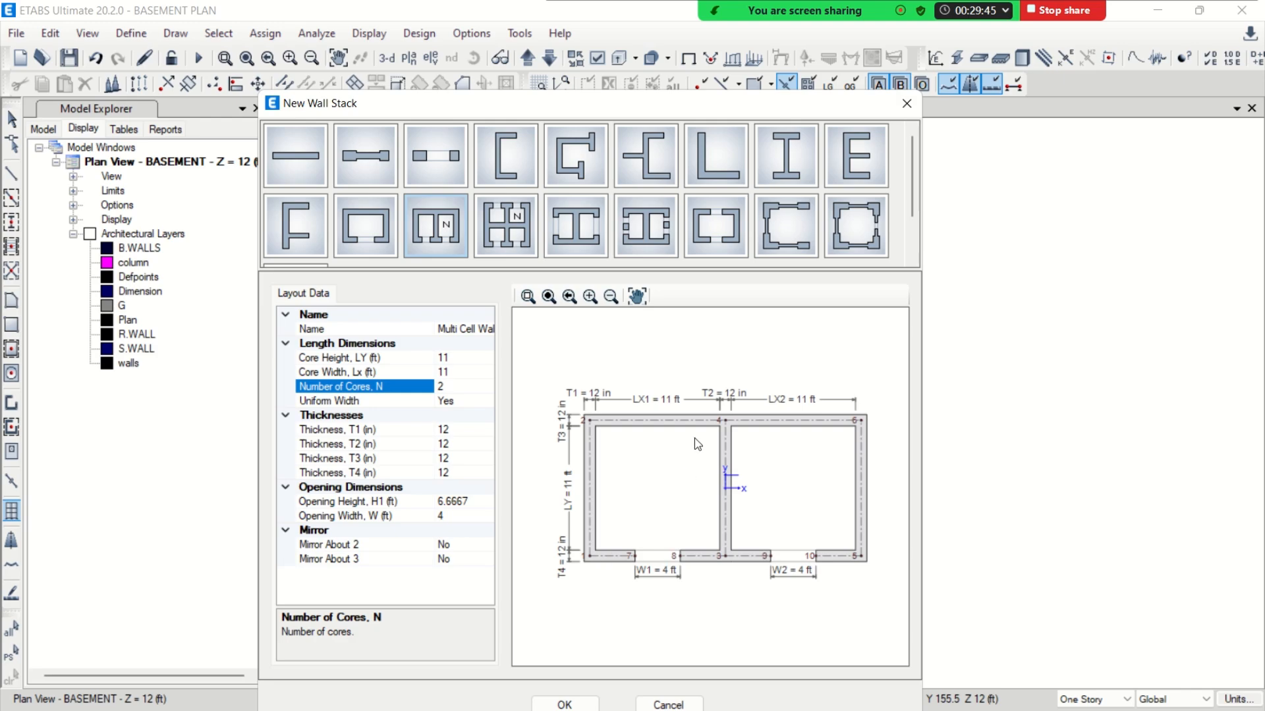
# Set the multi-cell wall stack's core height to 10 ft, core width to 8 ft and opening height to 7 ft
pyautogui.click(459, 357)
pyautogui.write('10')
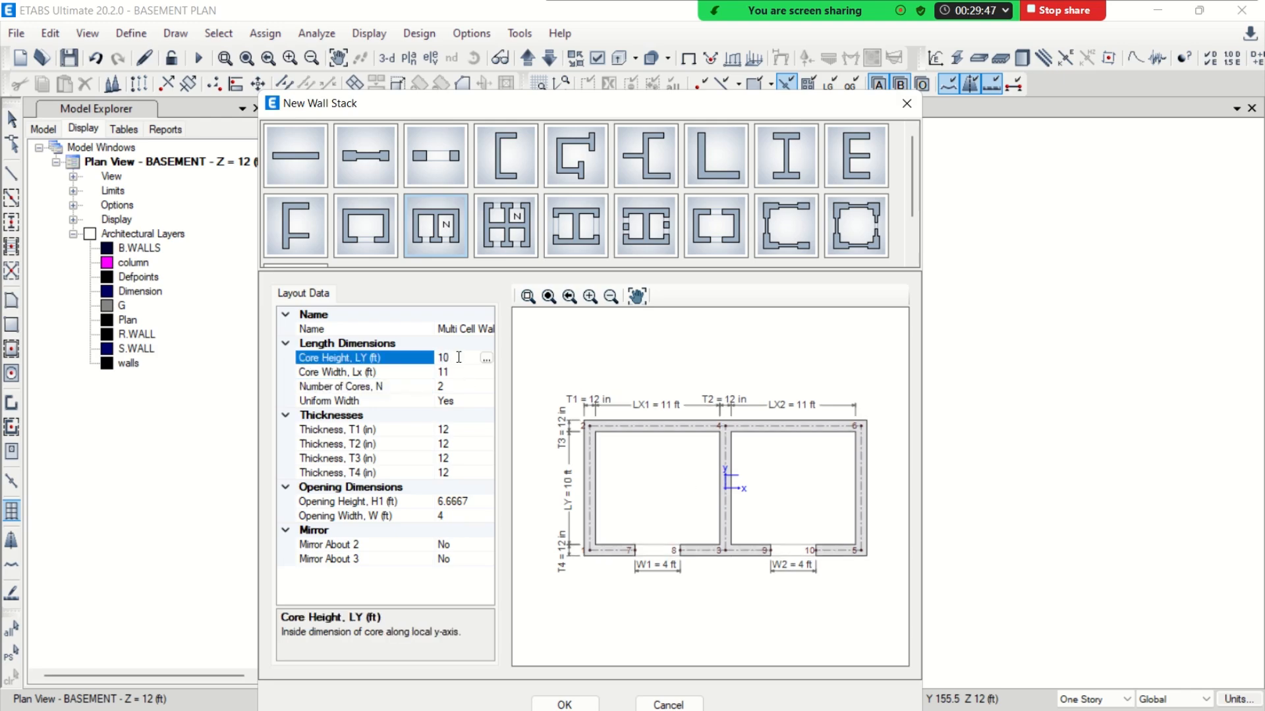
pyautogui.click(460, 372)
pyautogui.write('8')
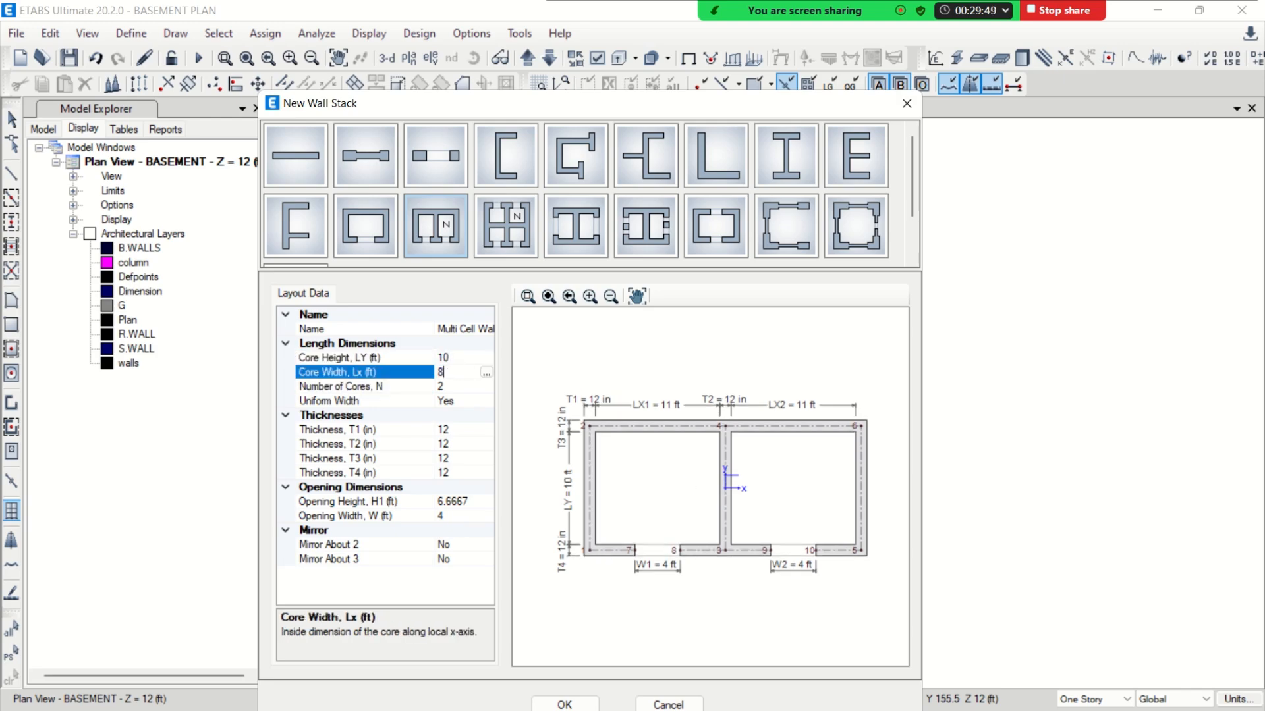
pyautogui.click(455, 519)
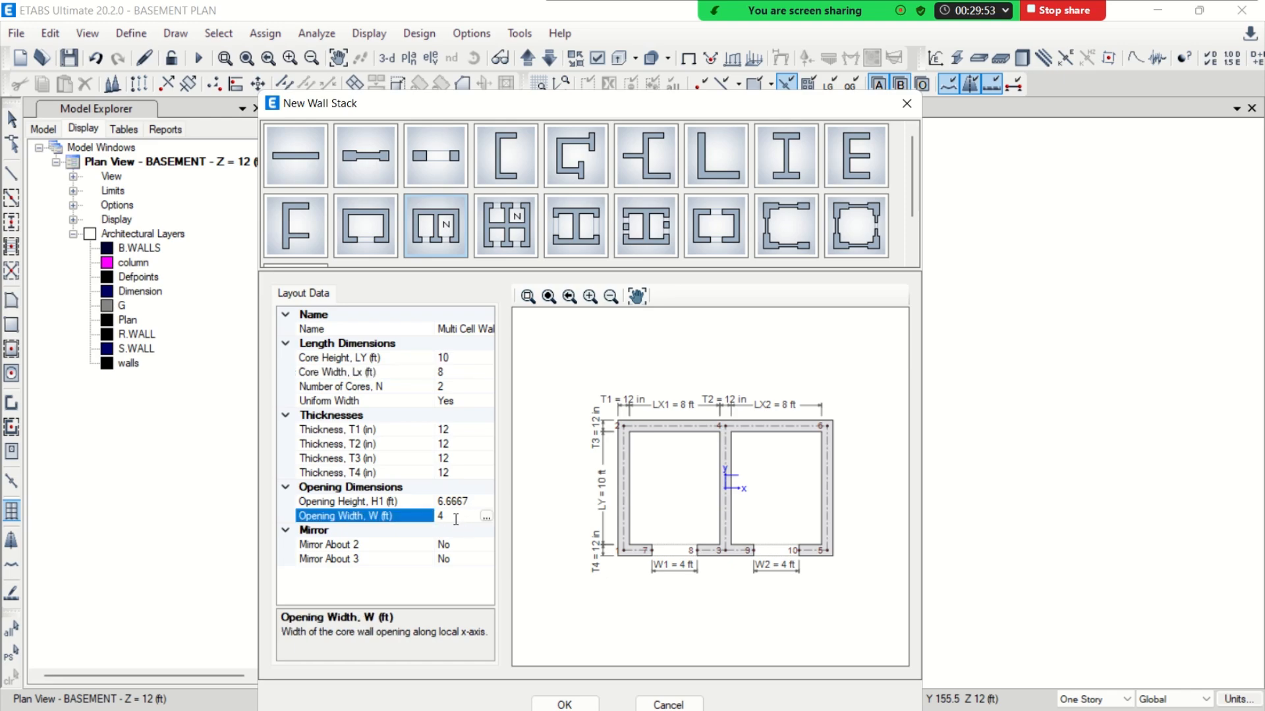
pyautogui.click(473, 504)
pyautogui.write('7')
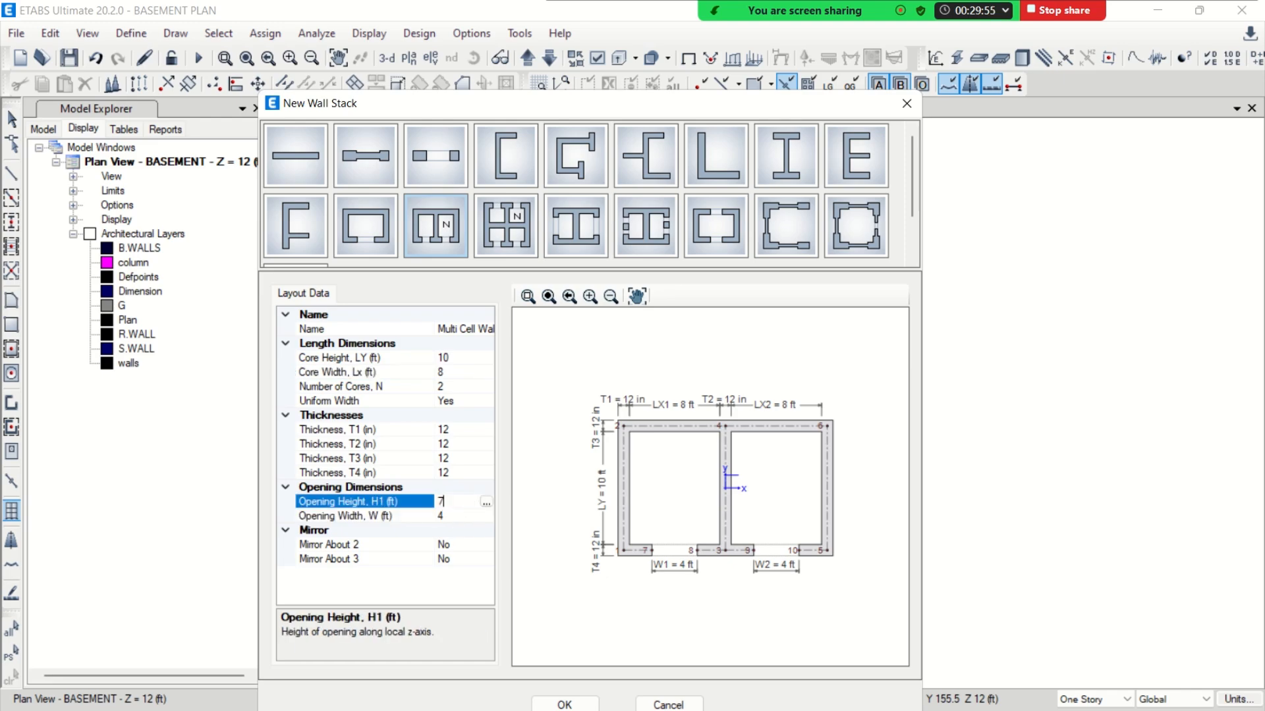
# Set wall thicknesses T1, T2, T3 and T4 of the 10 ft high by 8 ft wide cores to 18 in
pyautogui.click(462, 429)
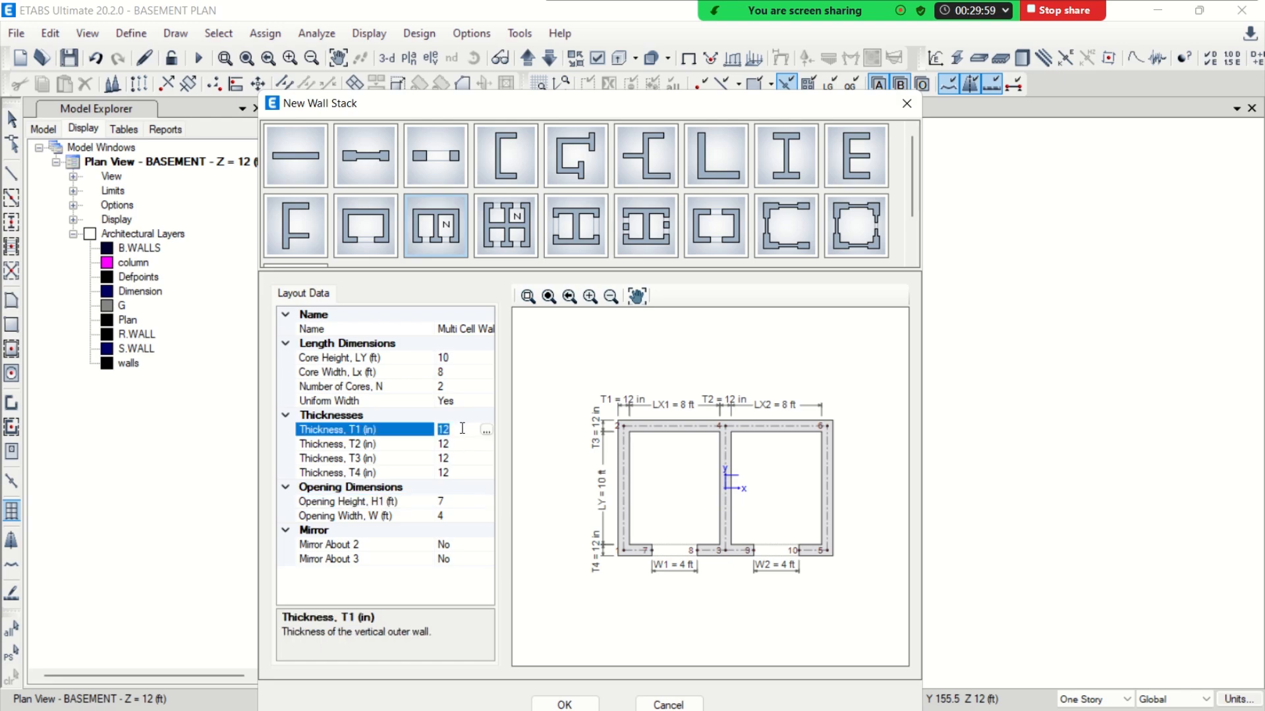
pyautogui.write('18')
pyautogui.press('Return')
pyautogui.click(465, 443)
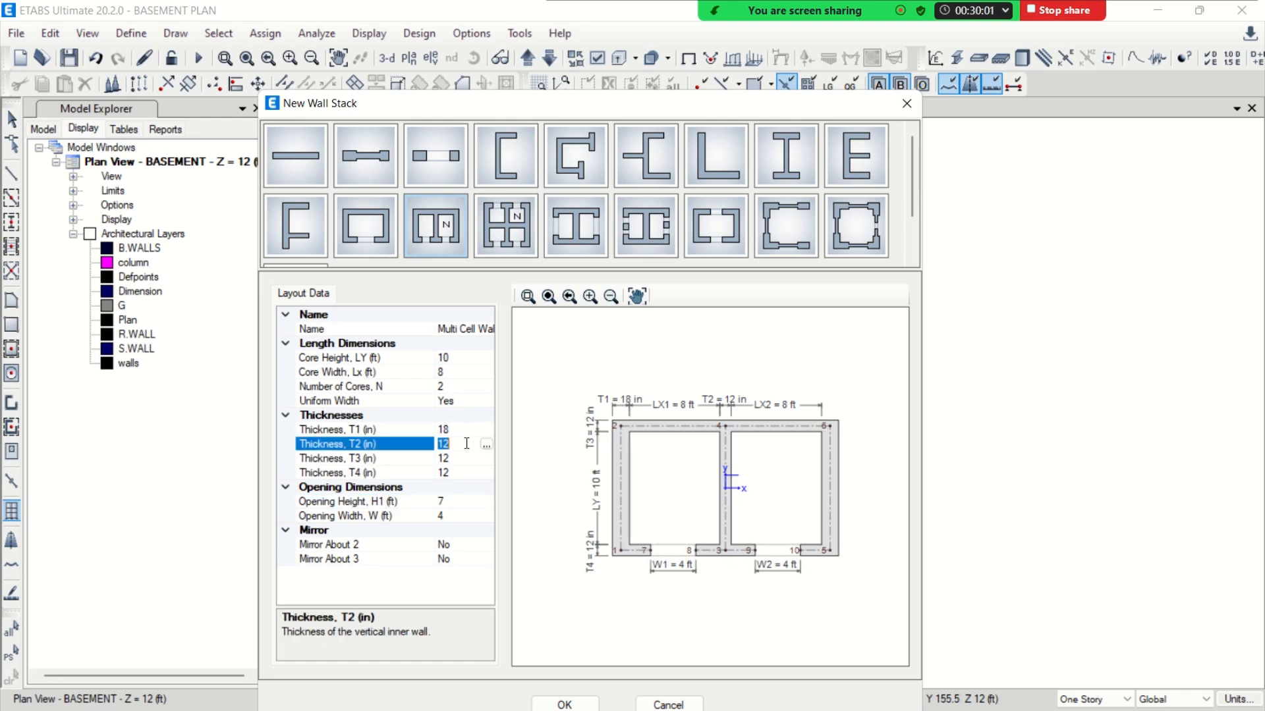
pyautogui.write('18')
pyautogui.press('Return')
pyautogui.click(462, 458)
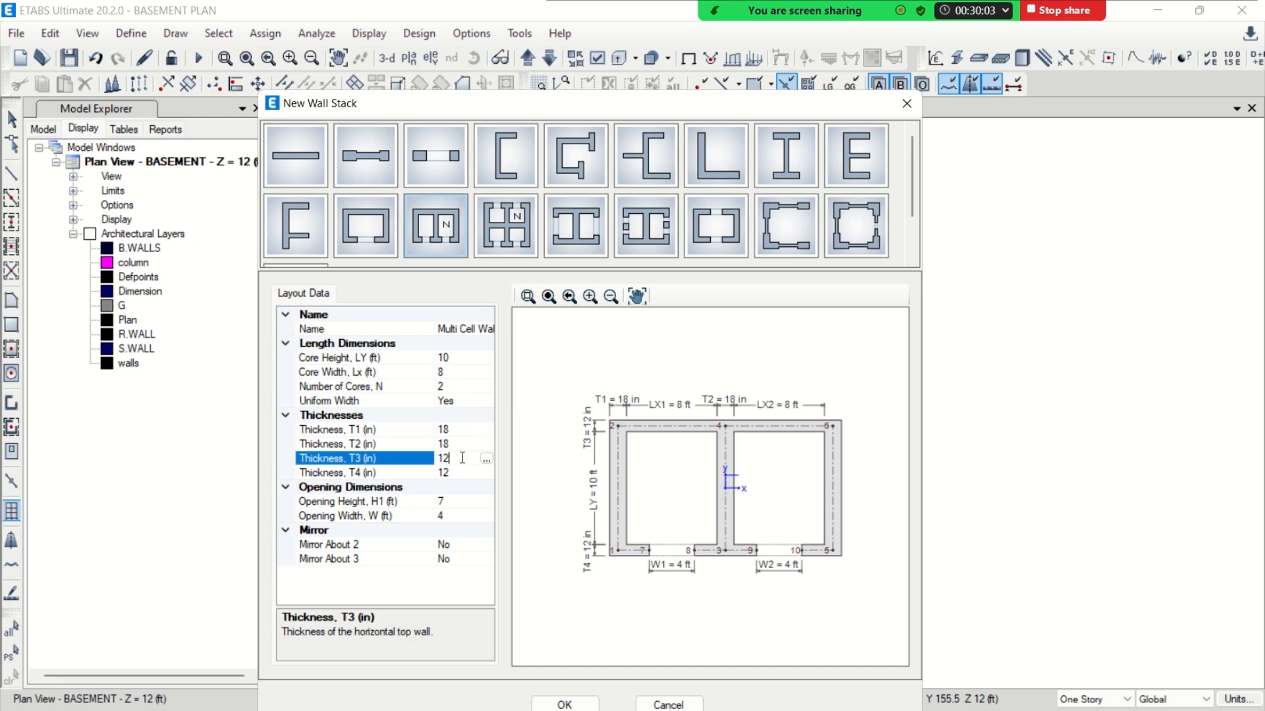
pyautogui.write('18')
pyautogui.press('Return')
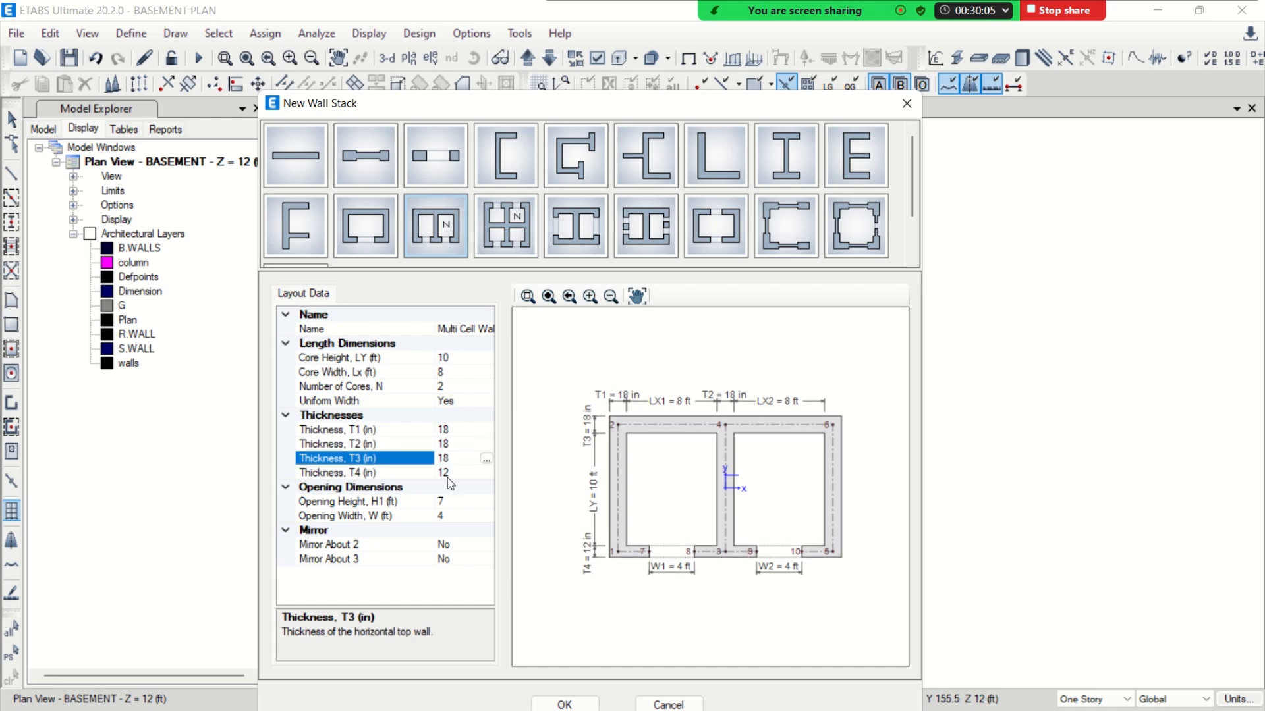
pyautogui.click(448, 473)
pyautogui.write('18')
pyautogui.press('Return')
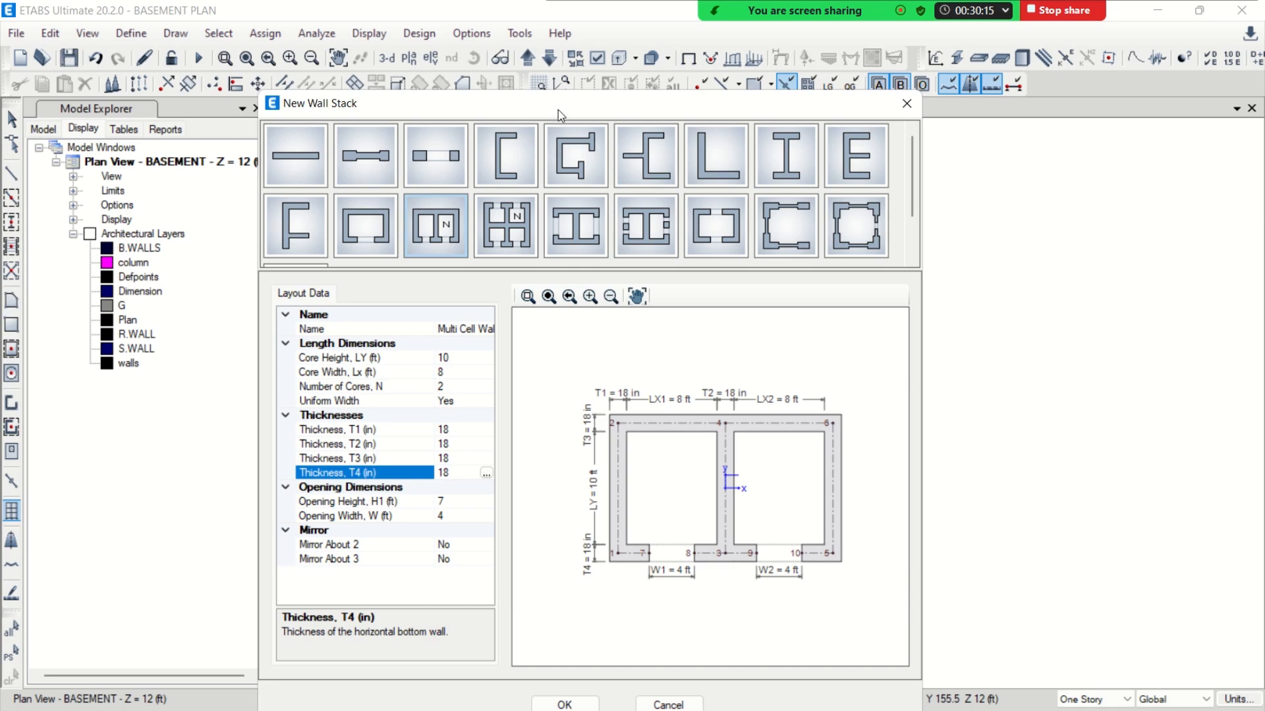
# Save the model and try to fit the wall stack over the lift core outline near the plan's upper-right corner
pyautogui.moveTo(559, 110); pyautogui.dragTo(490, 57)
pyautogui.click(486, 653)
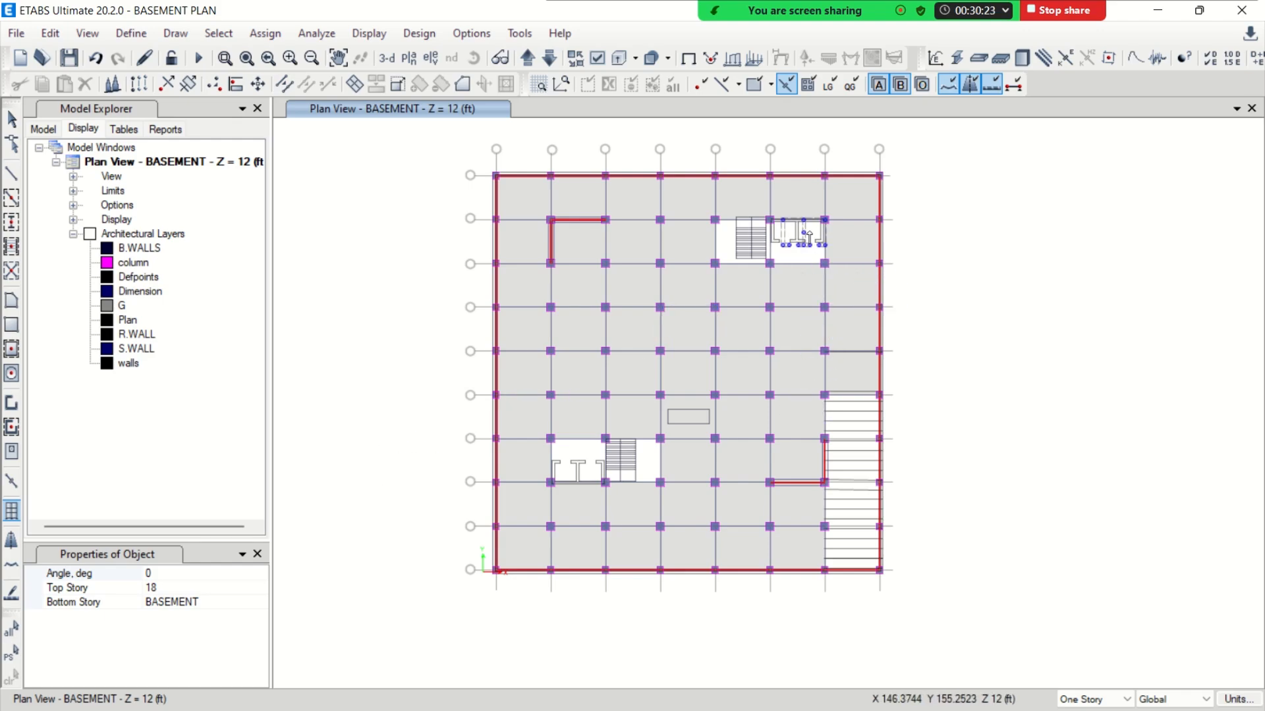
pyautogui.scroll(5, 809, 237)
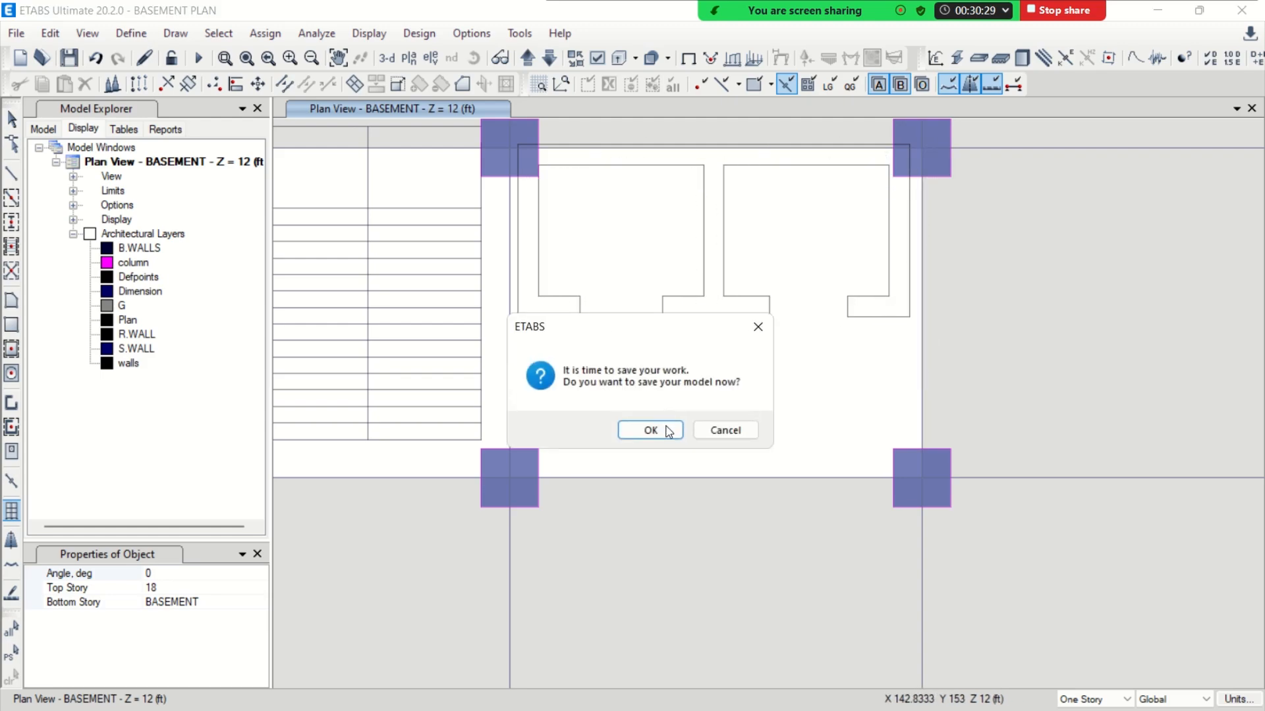
pyautogui.click(667, 429)
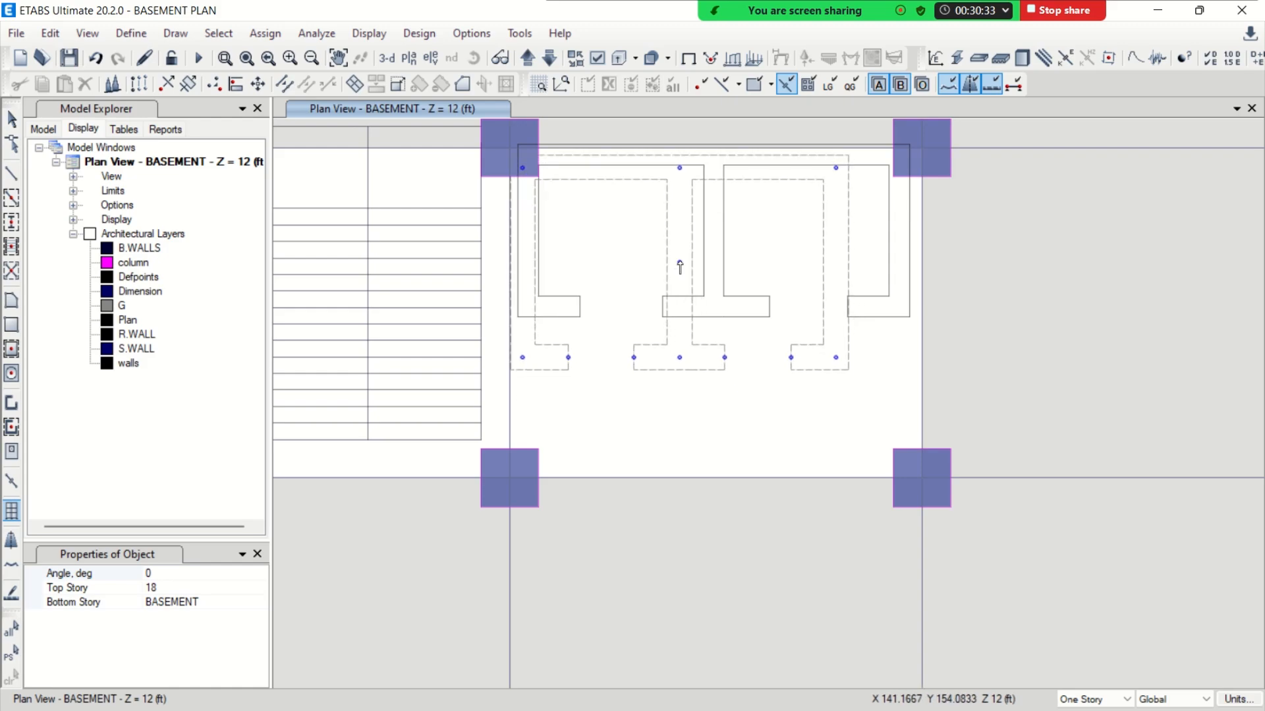
pyautogui.moveTo(748, 277); pyautogui.dragTo(704, 356, button='middle')
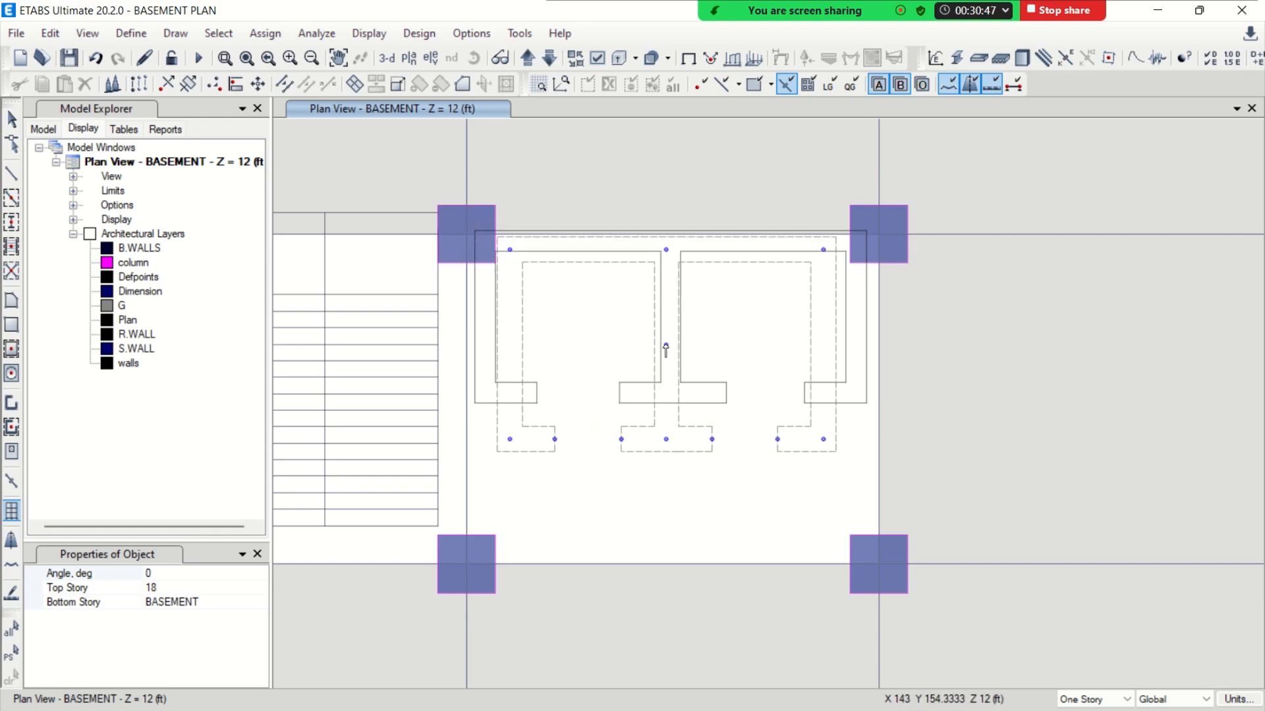
pyautogui.press('Escape')
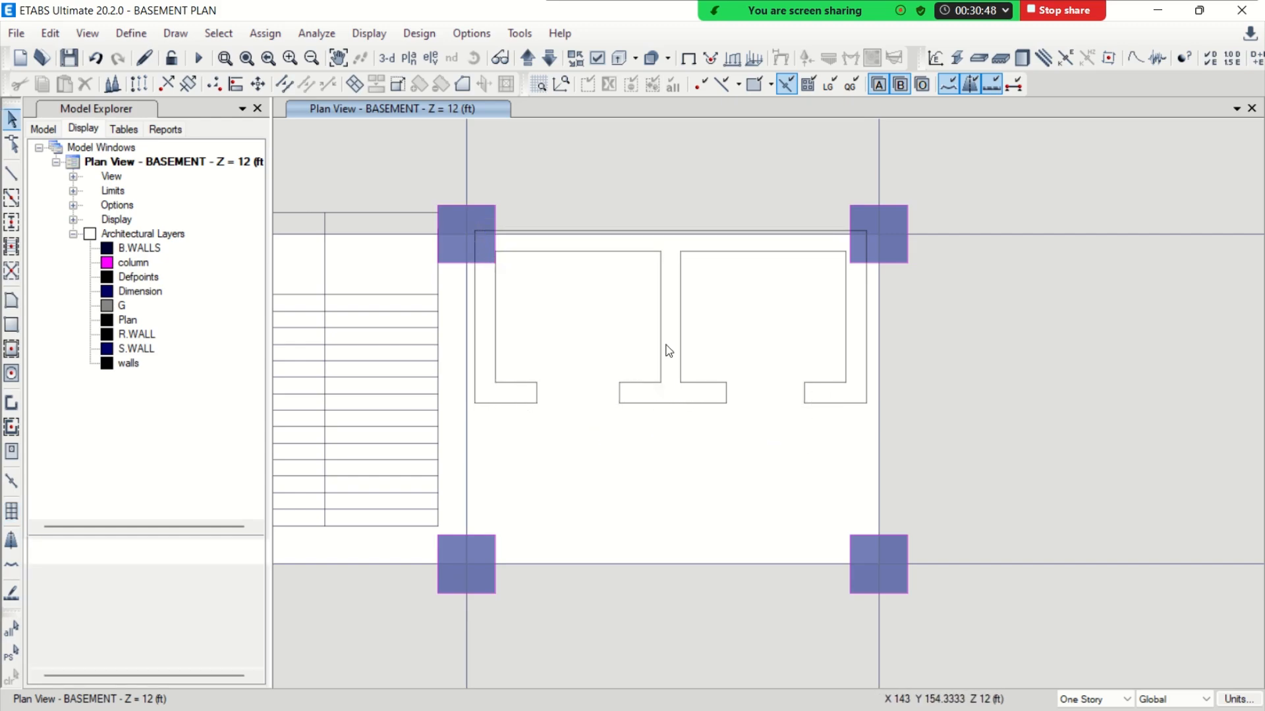
# Start a new multi-cell wall stack with a core height of 8 ft and a core width of 10 ft
pyautogui.click(16, 510)
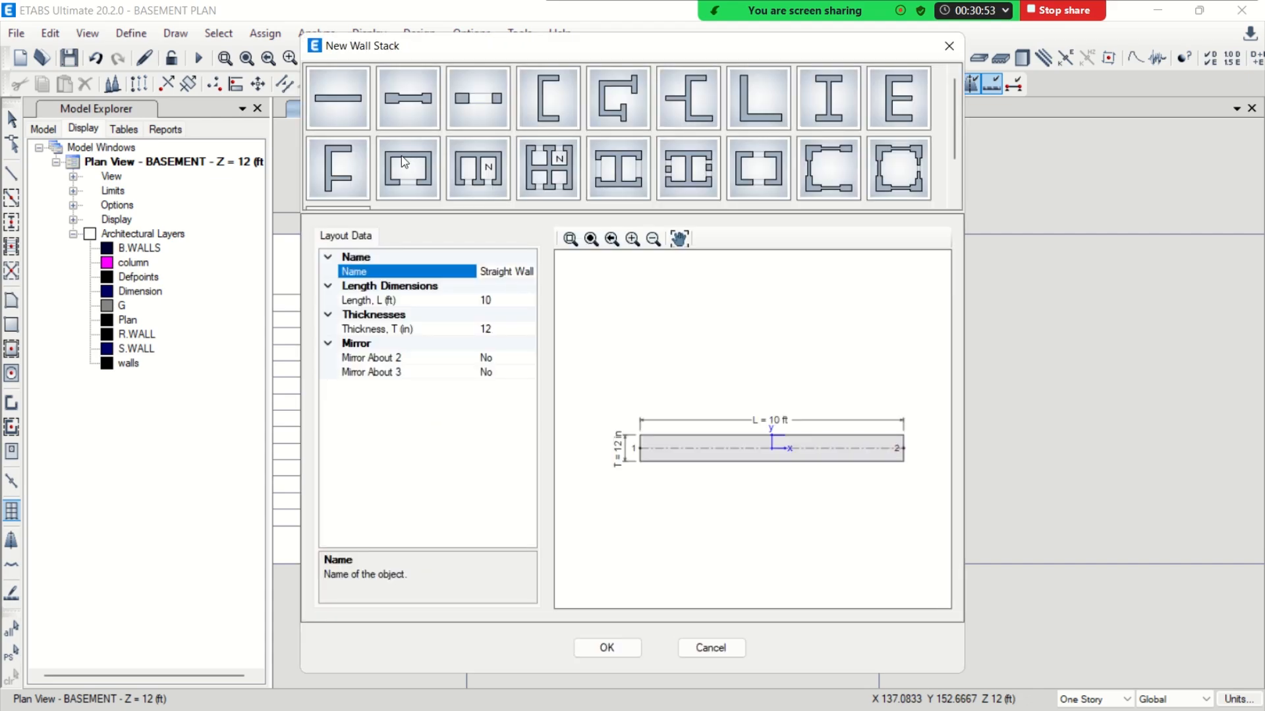
pyautogui.click(480, 173)
pyautogui.click(501, 304)
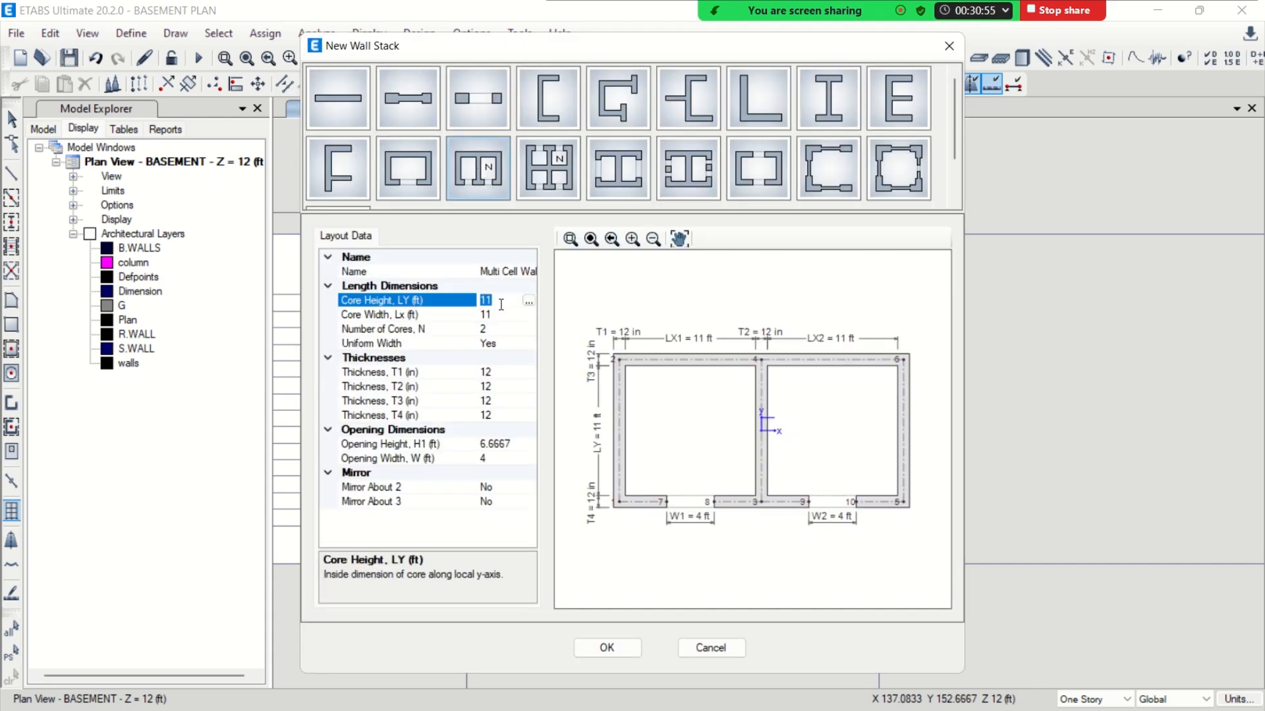
pyautogui.write('19')
pyautogui.press('Return')
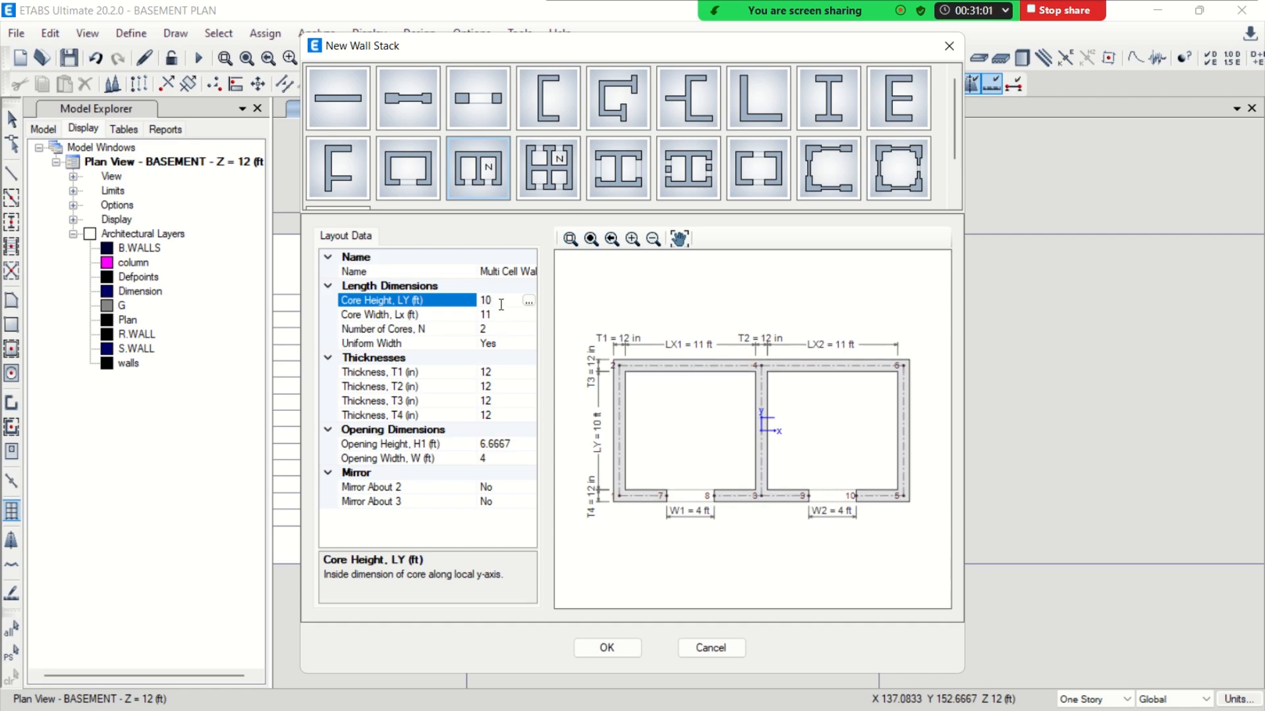
pyautogui.click(500, 305)
pyautogui.write('8')
pyautogui.press('Return')
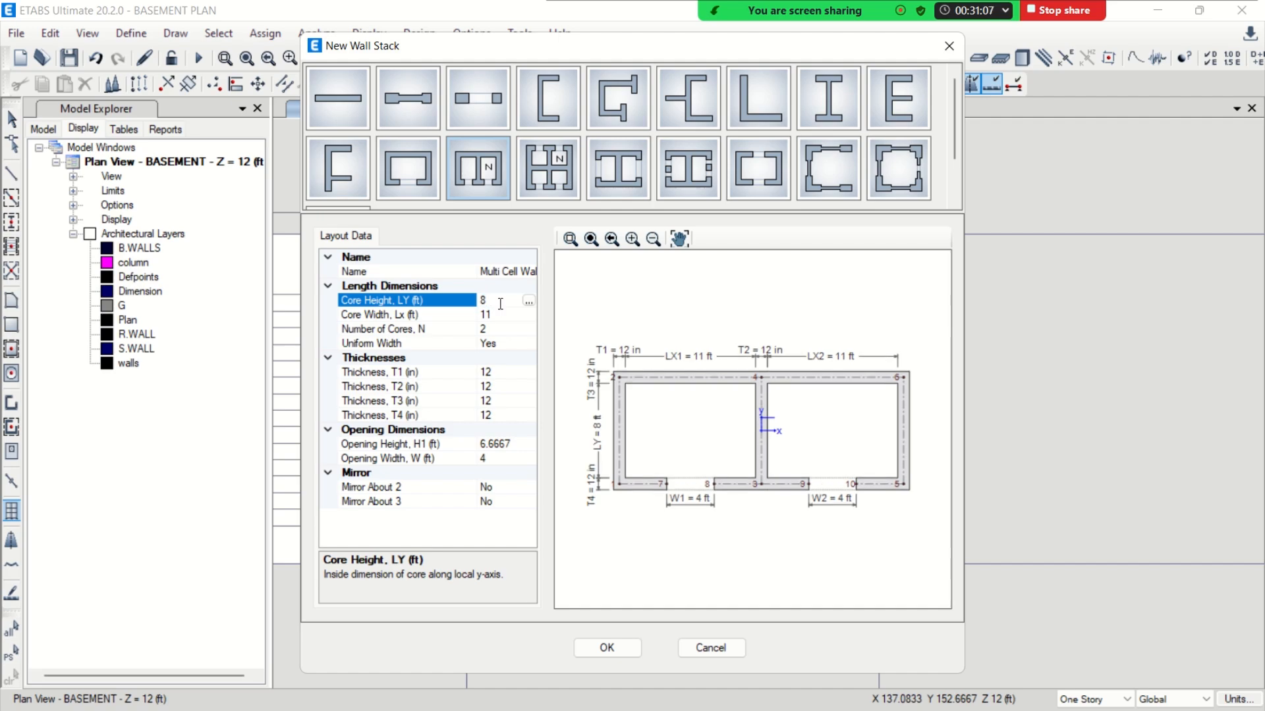
pyautogui.click(502, 315)
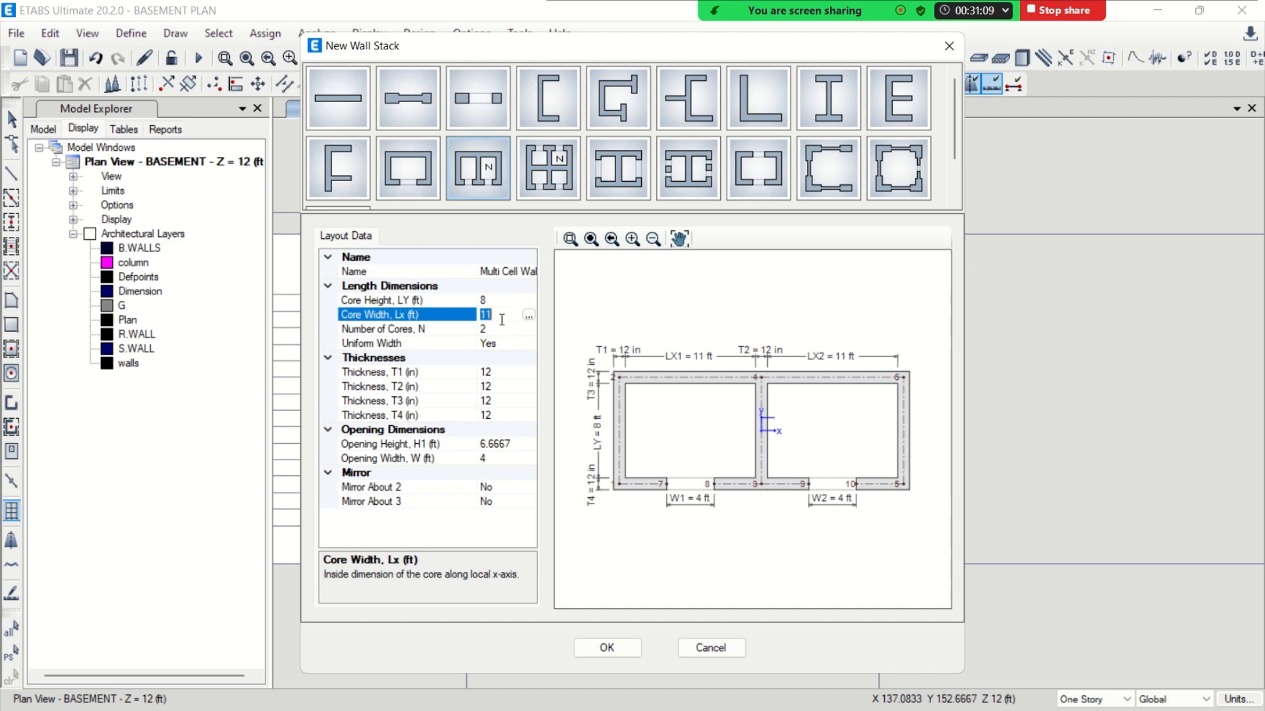
pyautogui.write('10')
pyautogui.press('Return')
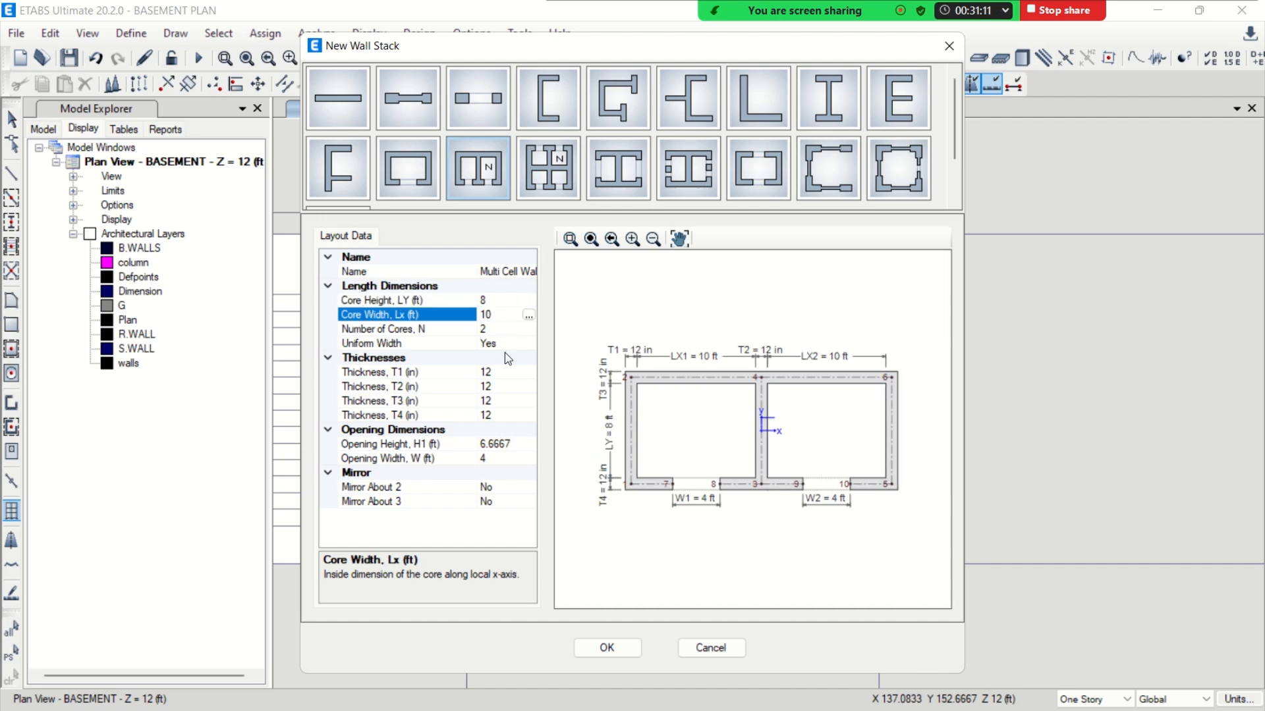
# Set all four wall thicknesses, T1 to T4, of the new wall stack to 18 in
pyautogui.click(503, 330)
pyautogui.doubleClick(514, 373)
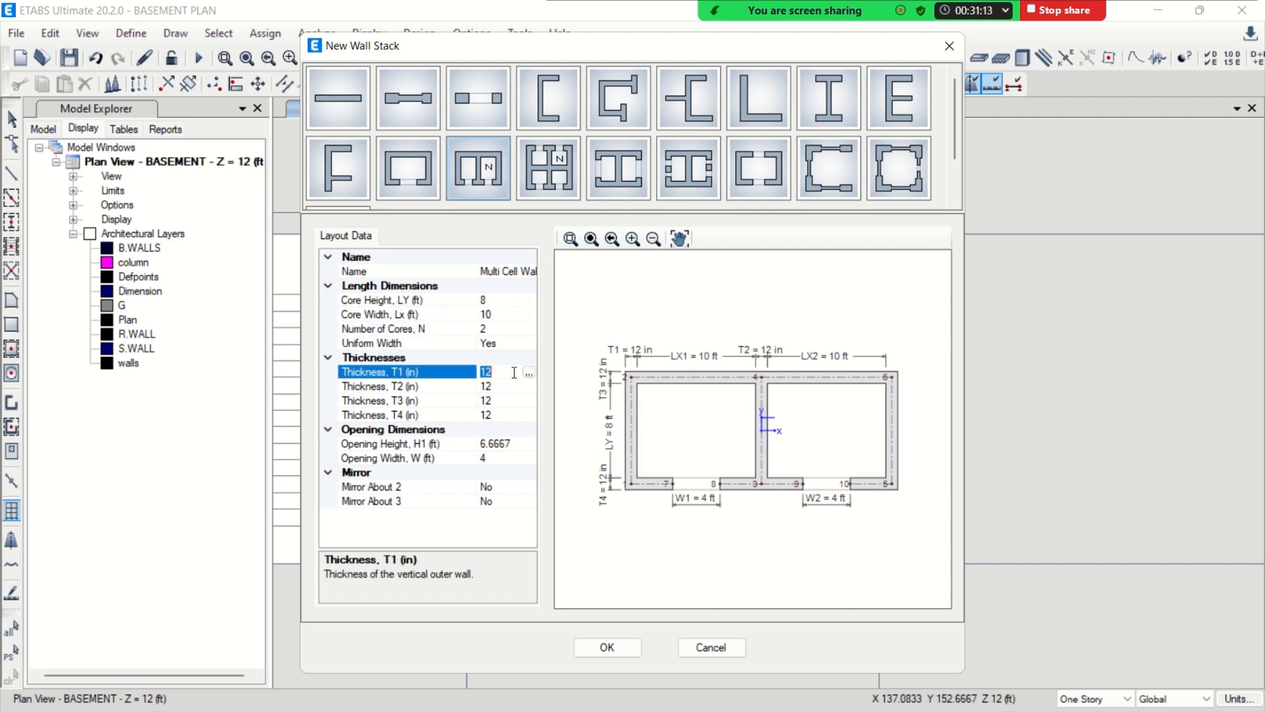
pyautogui.write('18')
pyautogui.press('Return')
pyautogui.doubleClick(517, 388)
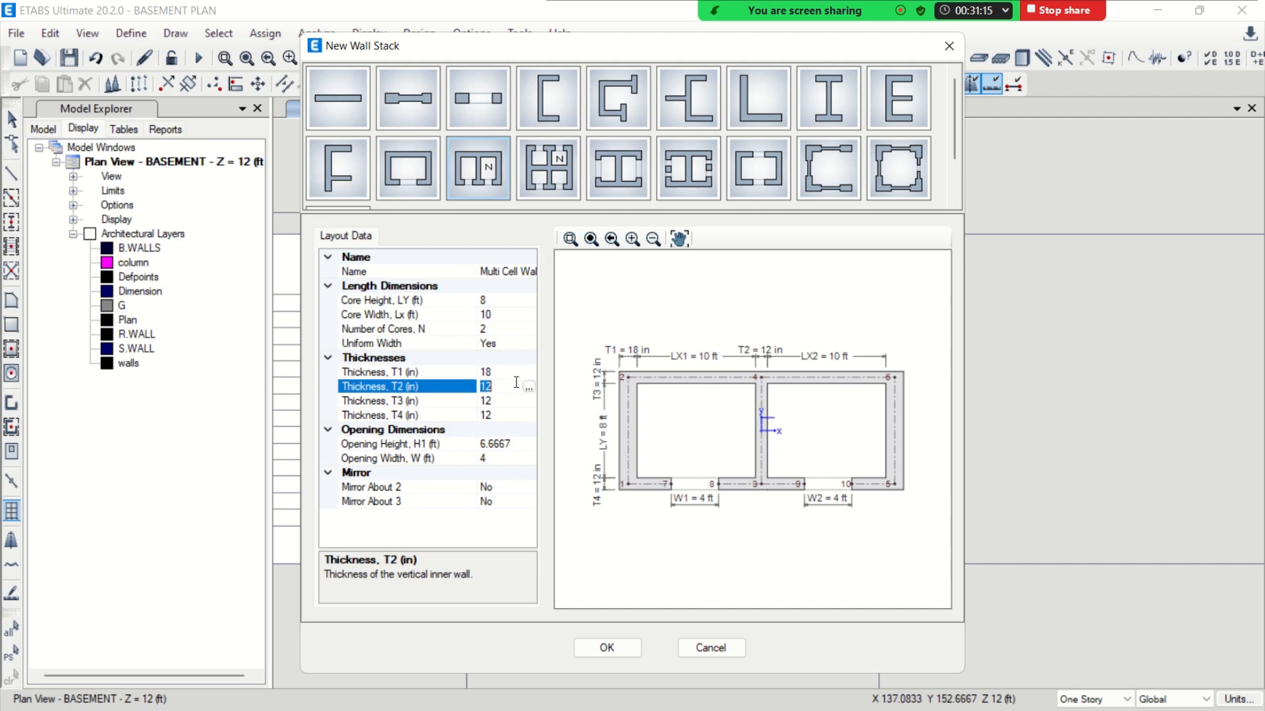
pyautogui.write('18')
pyautogui.press('Return')
pyautogui.doubleClick(519, 400)
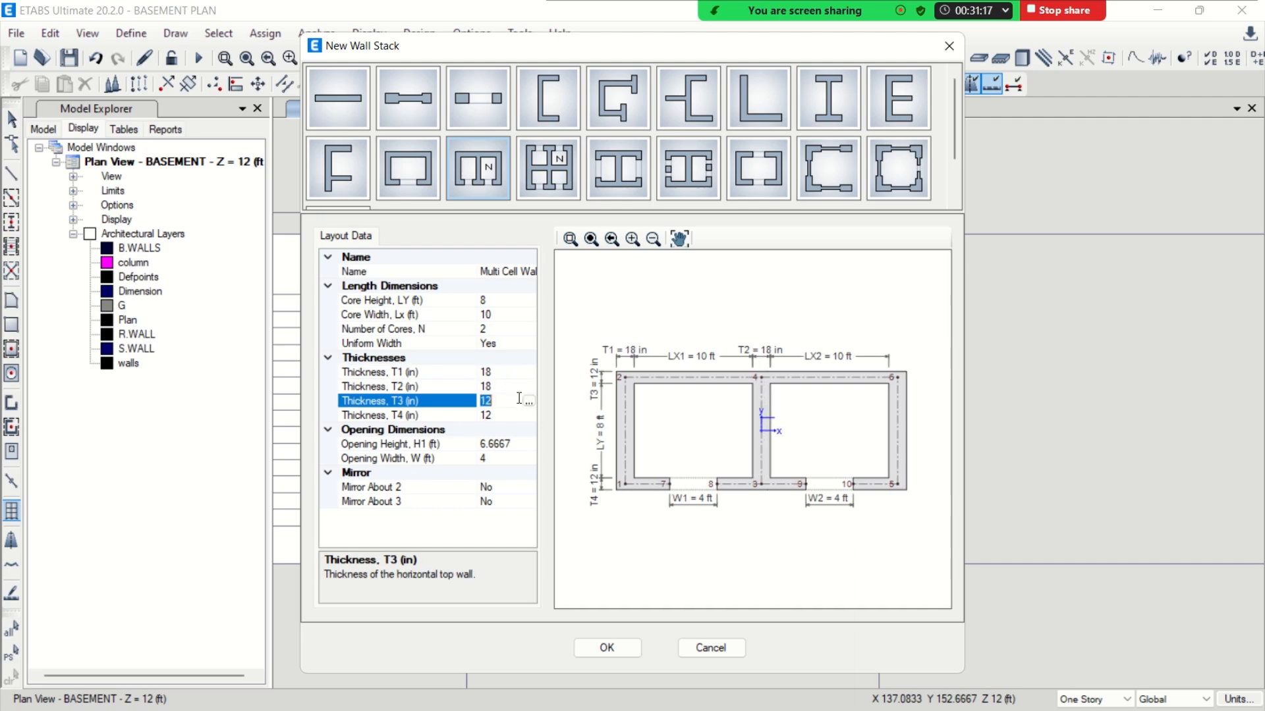
pyautogui.write('18')
pyautogui.press('Return')
pyautogui.doubleClick(508, 415)
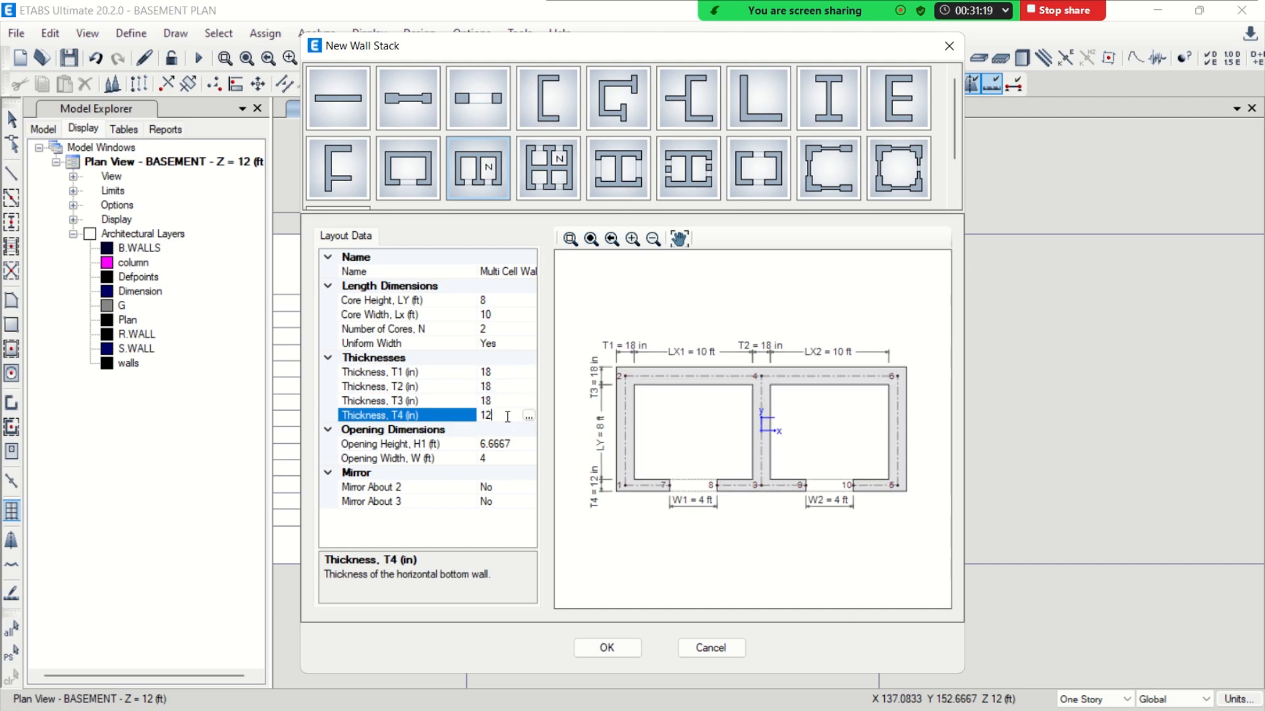
pyautogui.press('BackSpace')
pyautogui.press('Return')
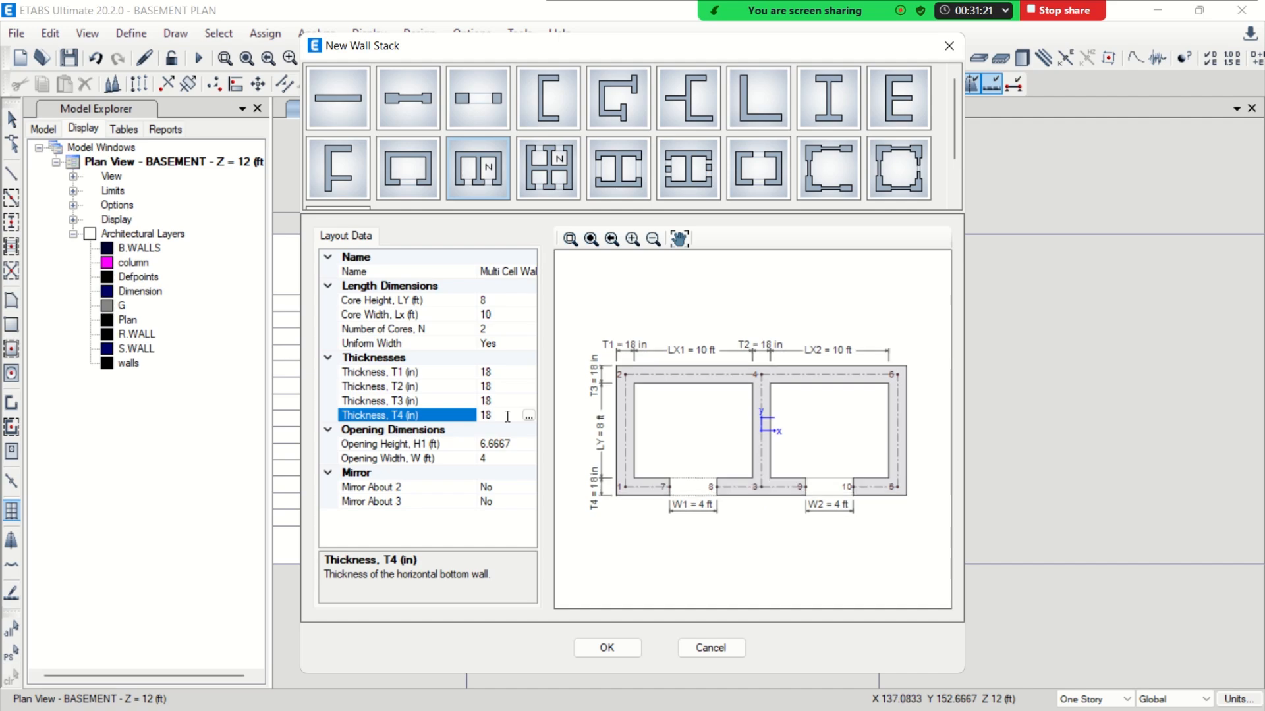
# Set the opening height to 7 ft and place the wall stack on the lift core near the plan's upper-right corner
pyautogui.click(507, 445)
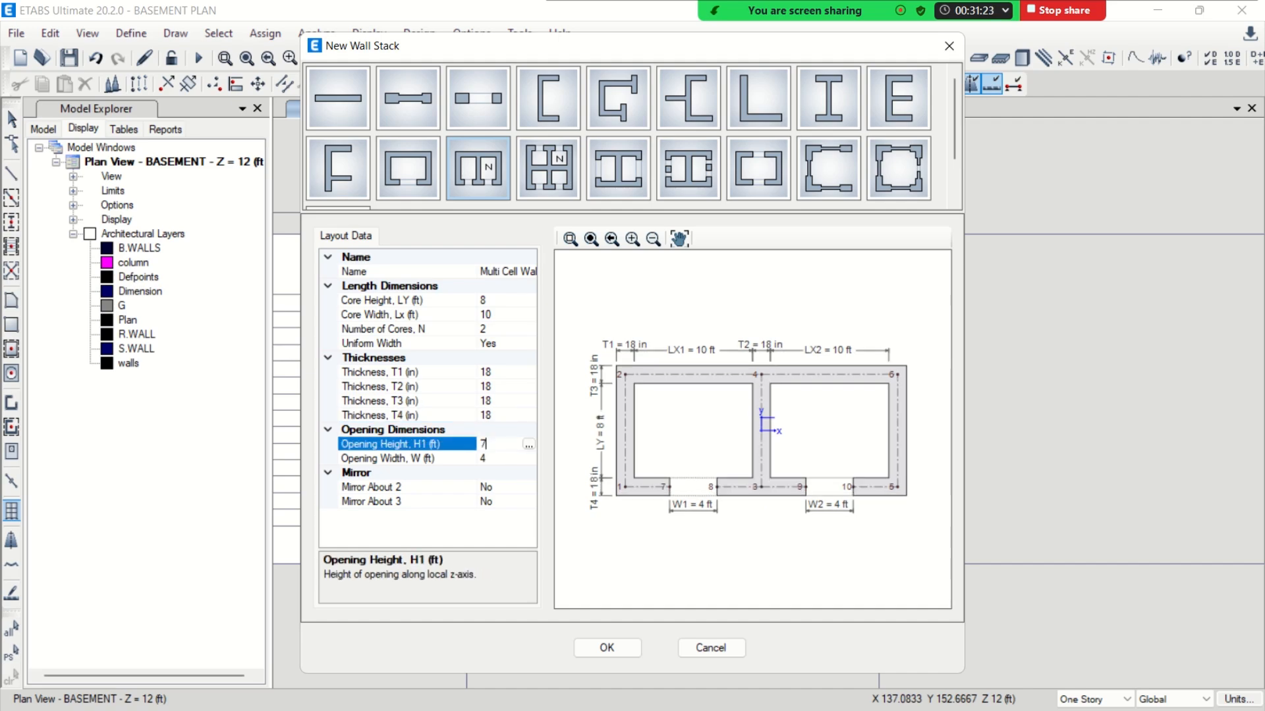
pyautogui.click(606, 648)
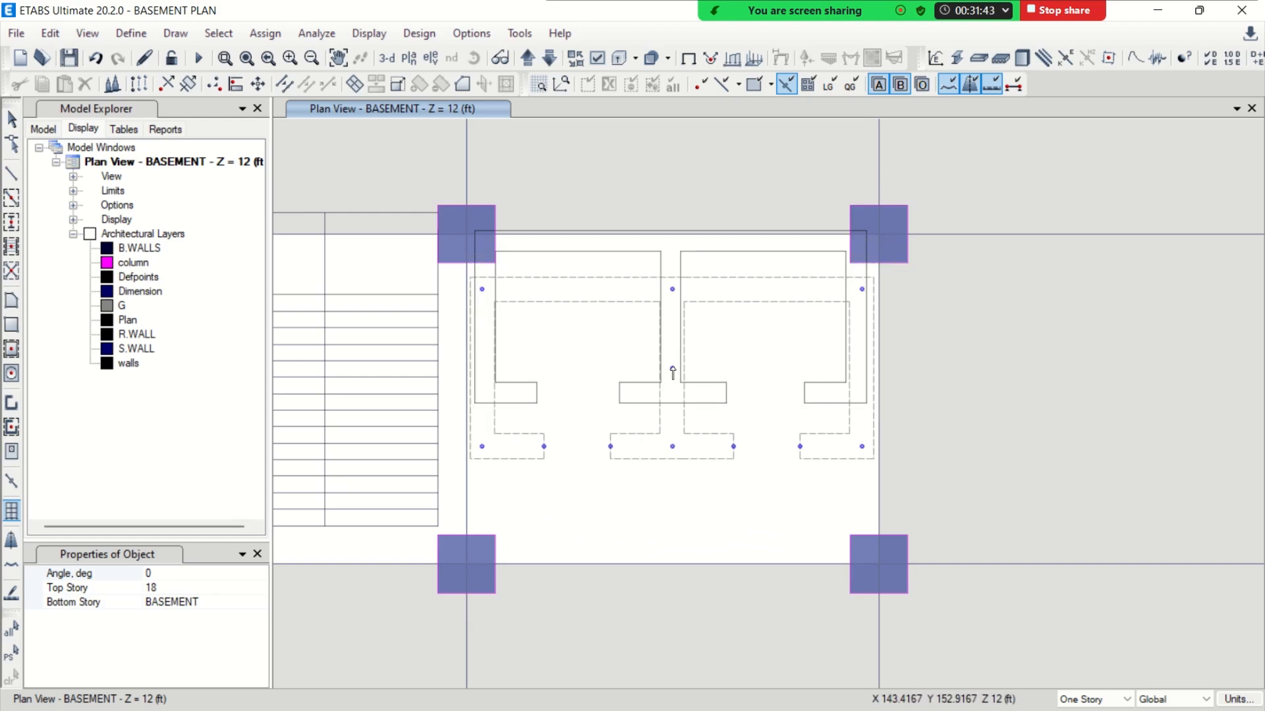
pyautogui.click(691, 325)
pyautogui.scroll(-5, 771, 278)
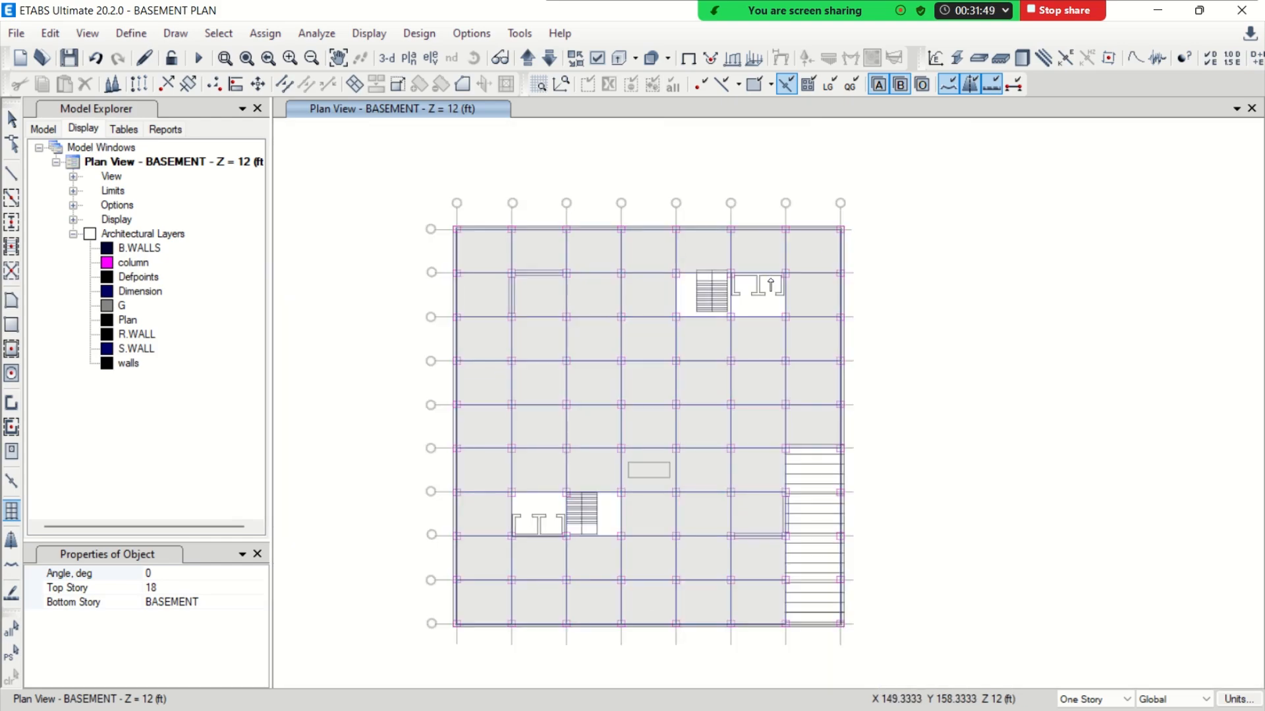
# Set the wall stack's angle to -180 degrees and place it on the lift core in the lower-left part of the plan
pyautogui.scroll(5, 686, 358)
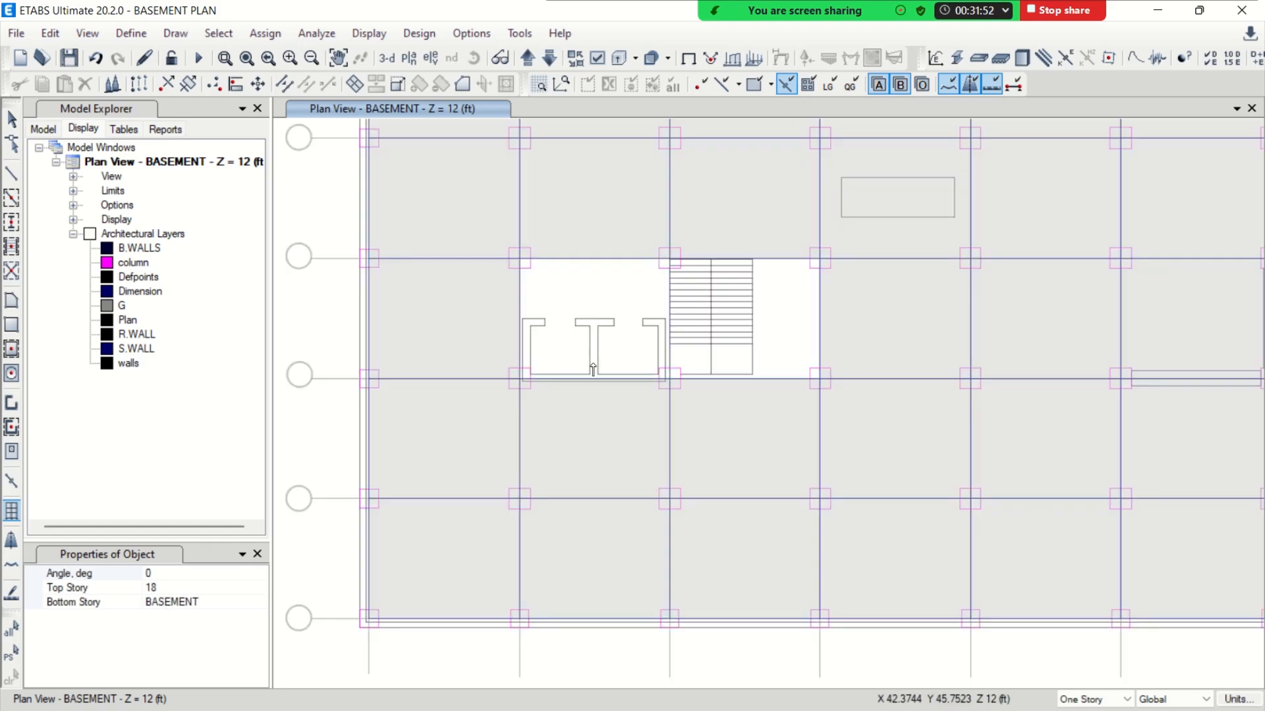
pyautogui.click(194, 574)
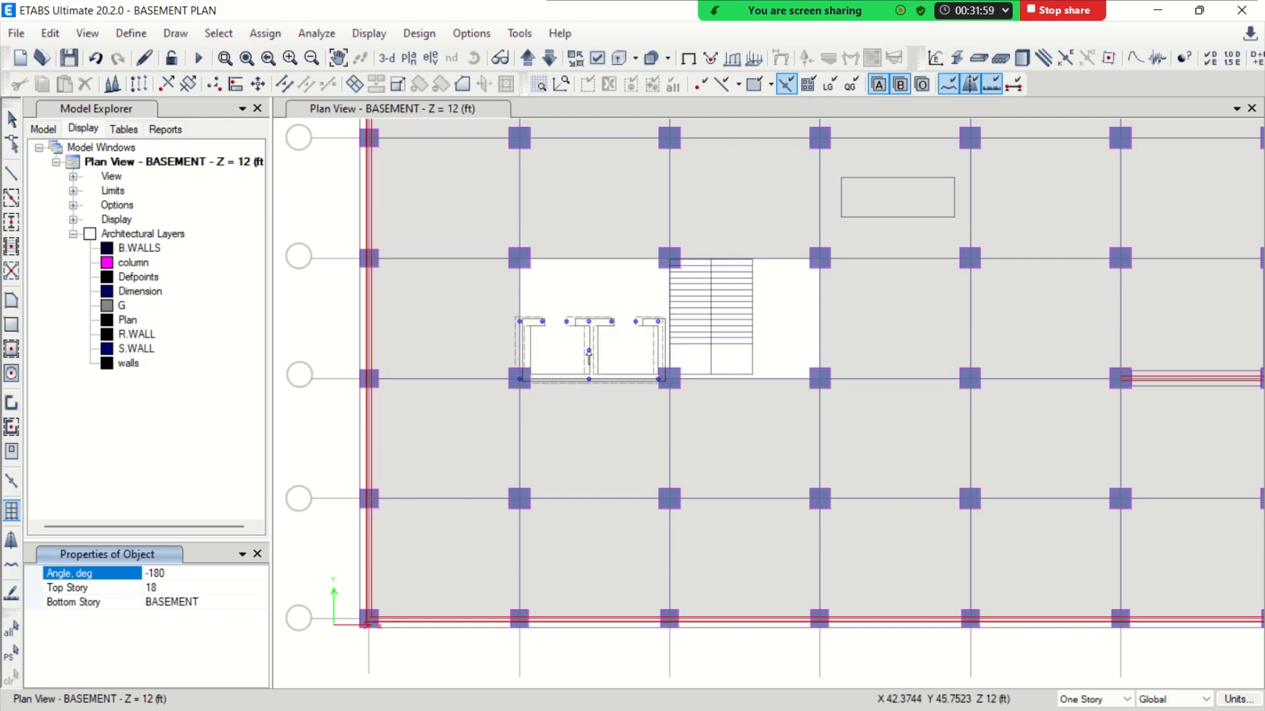
pyautogui.scroll(2, 588, 353)
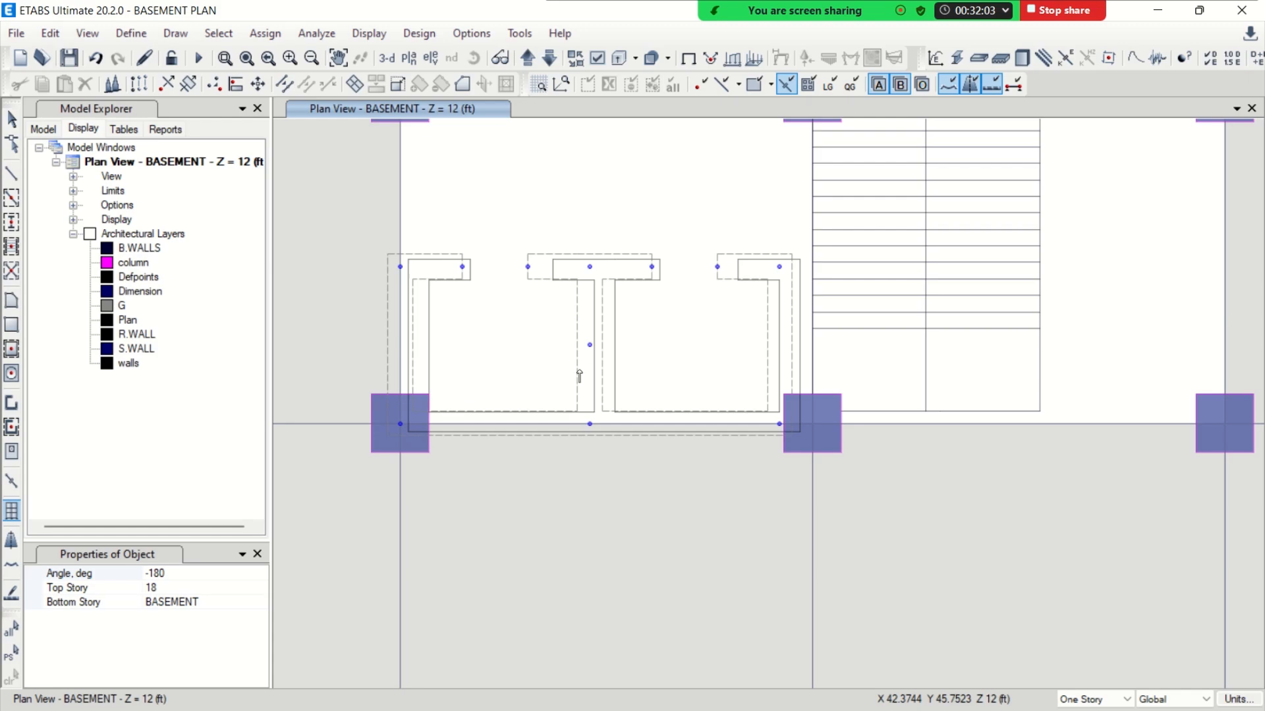
pyautogui.click(580, 376)
pyautogui.scroll(-8, 625, 361)
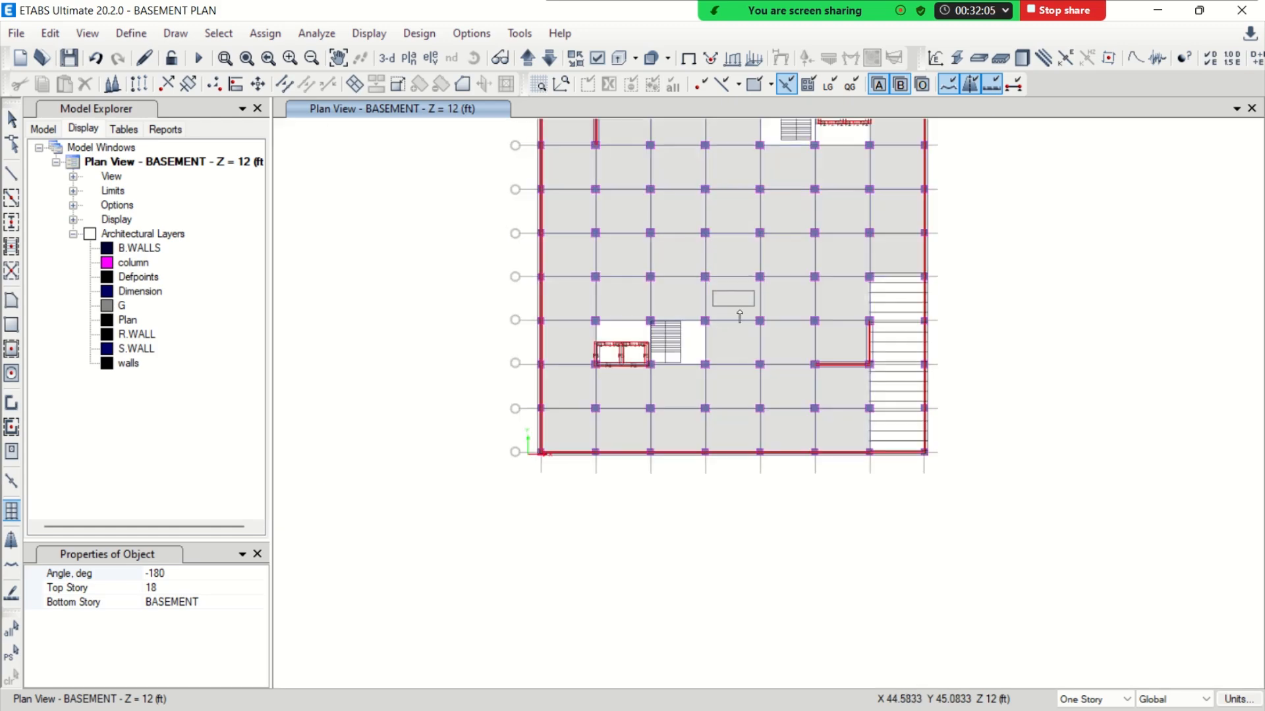
# Finish placing wall stacks and show the model in the default 3D view
pyautogui.moveTo(750, 314); pyautogui.dragTo(728, 429, button='middle')
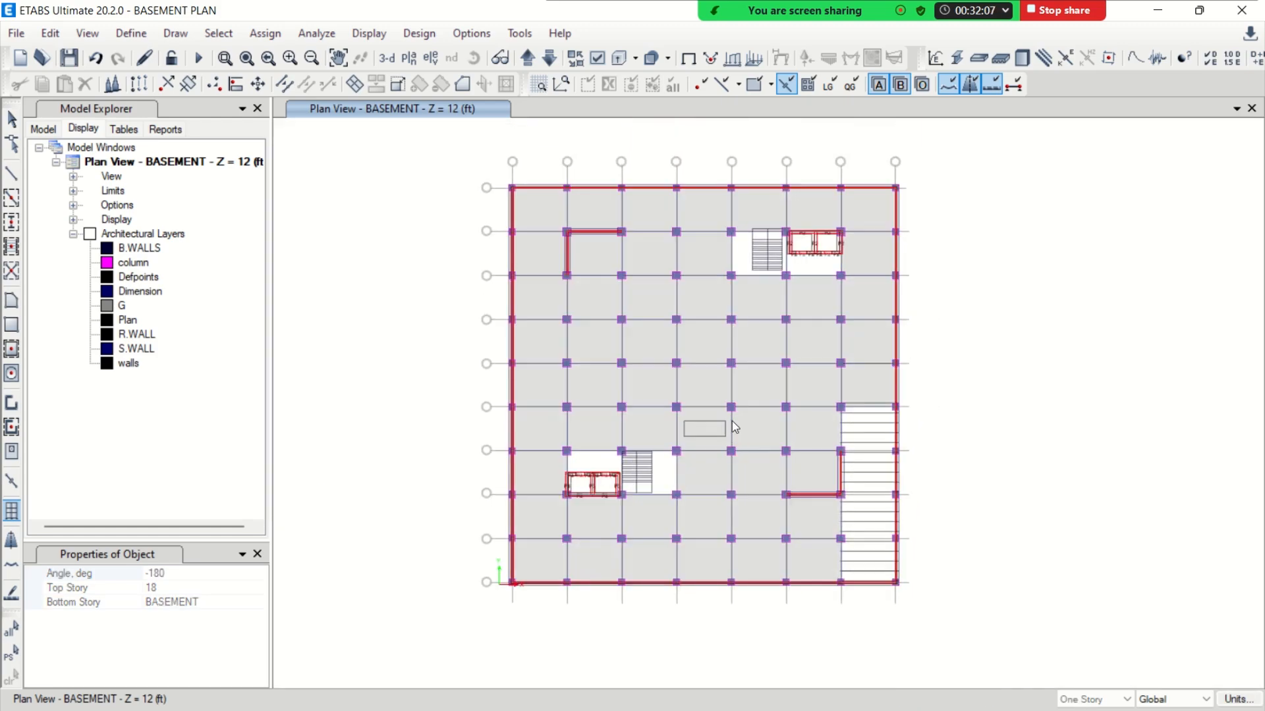
pyautogui.press('Escape')
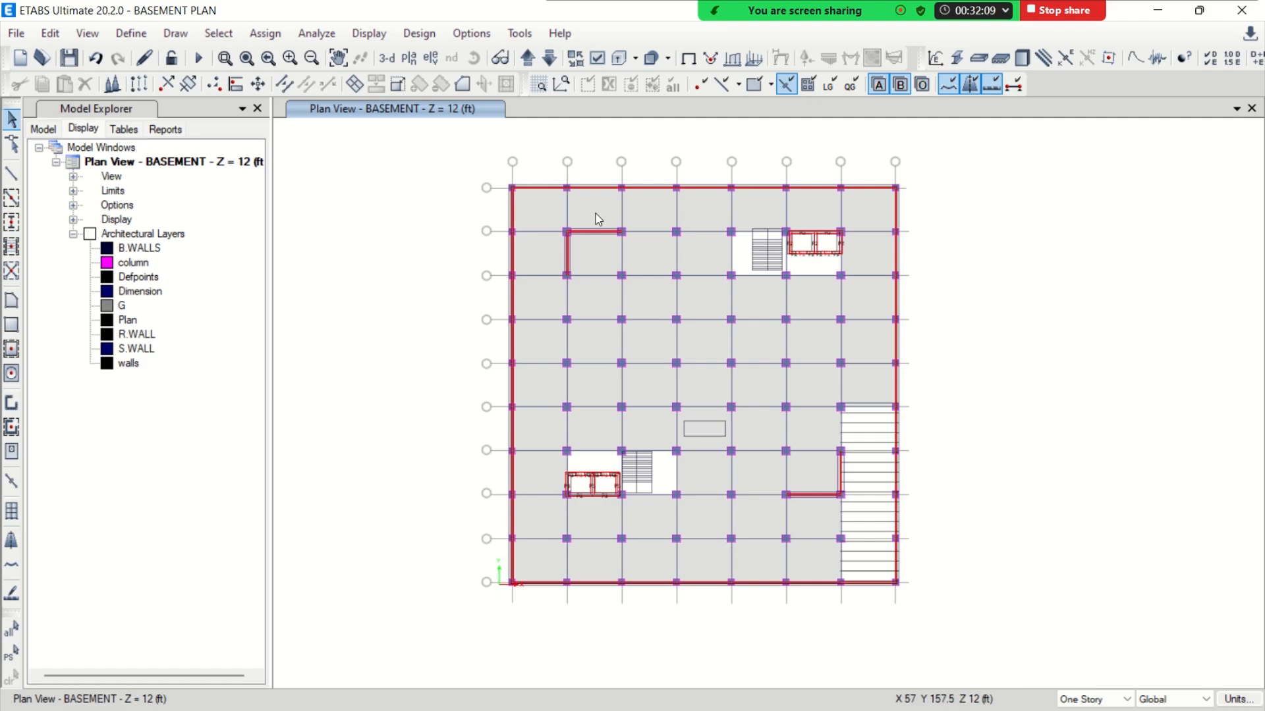
pyautogui.click(389, 60)
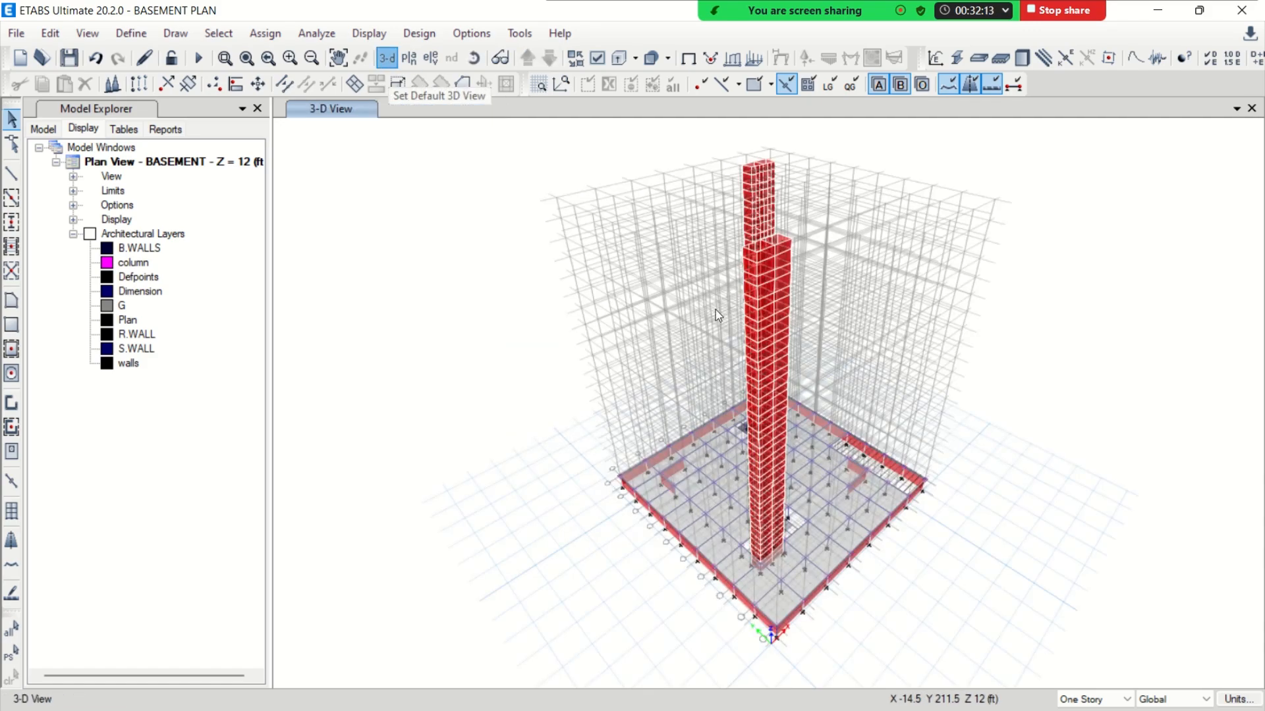
pyautogui.click(474, 58)
pyautogui.moveTo(612, 519); pyautogui.dragTo(575, 498)
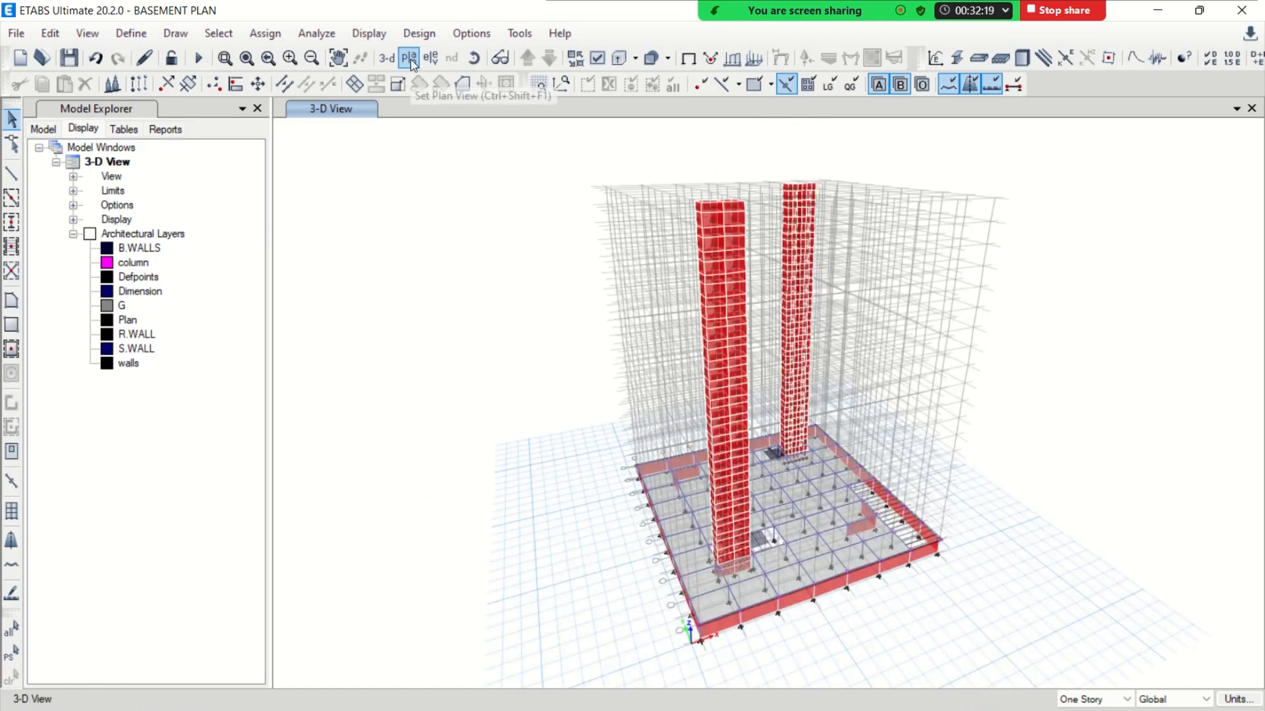
pyautogui.click(414, 62)
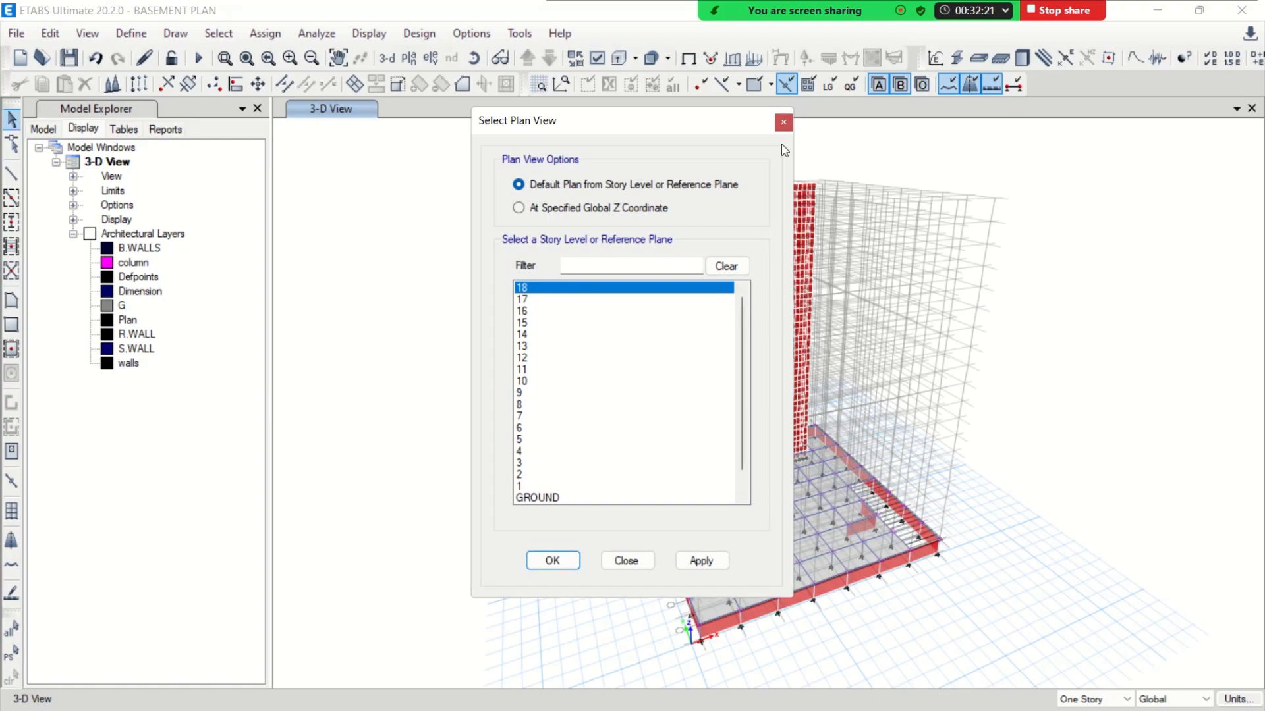
pyautogui.moveTo(741, 124); pyautogui.dragTo(576, 113)
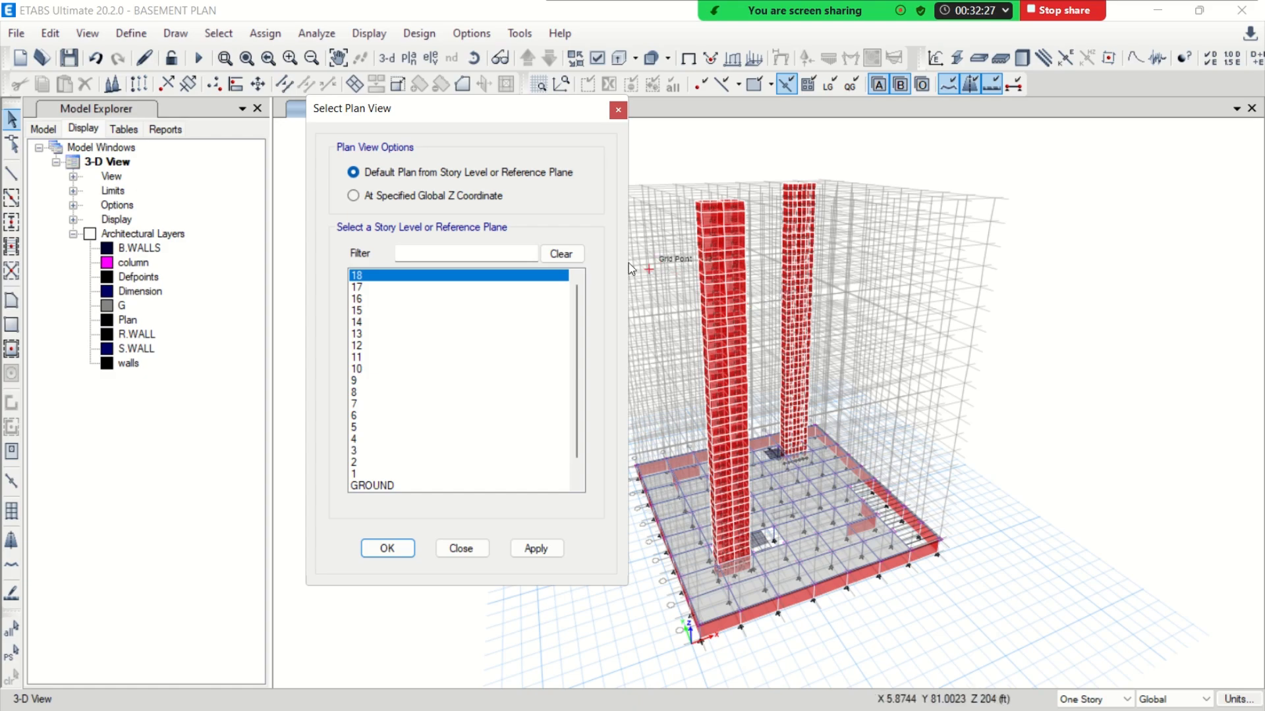
pyautogui.click(618, 110)
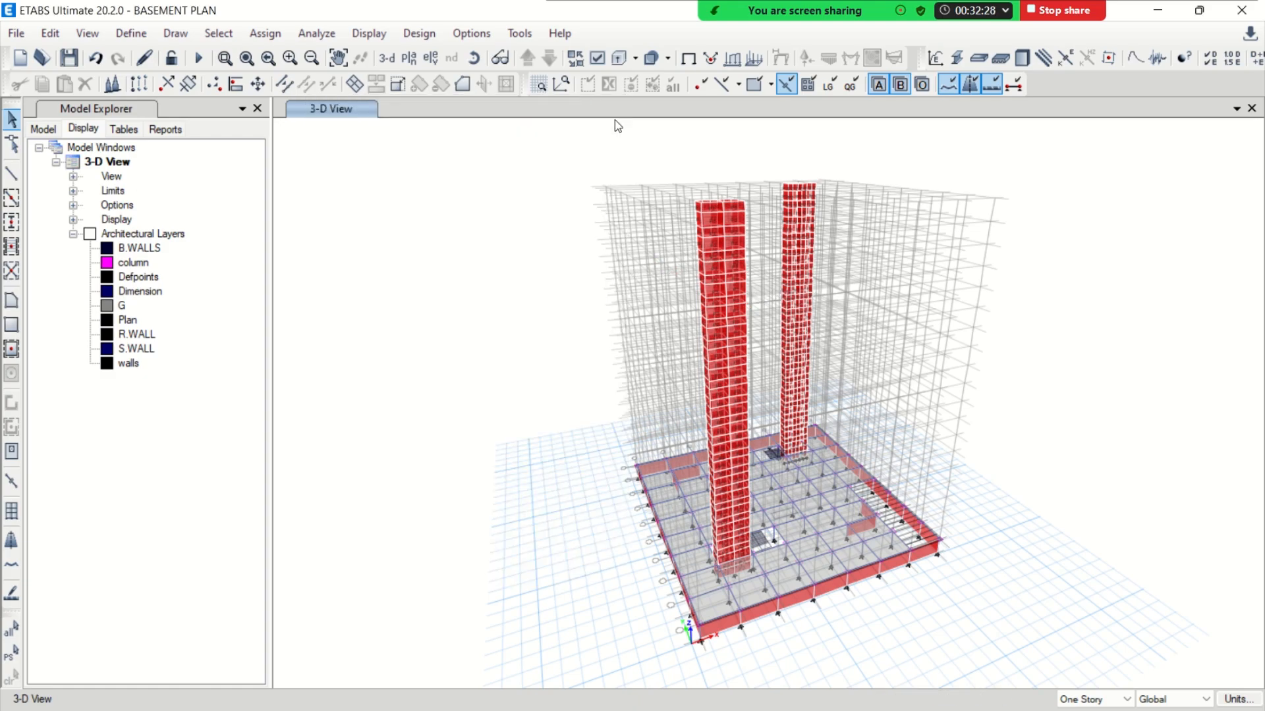
# Limit the building view to the story range from GROUND up to 18
pyautogui.click(82, 37)
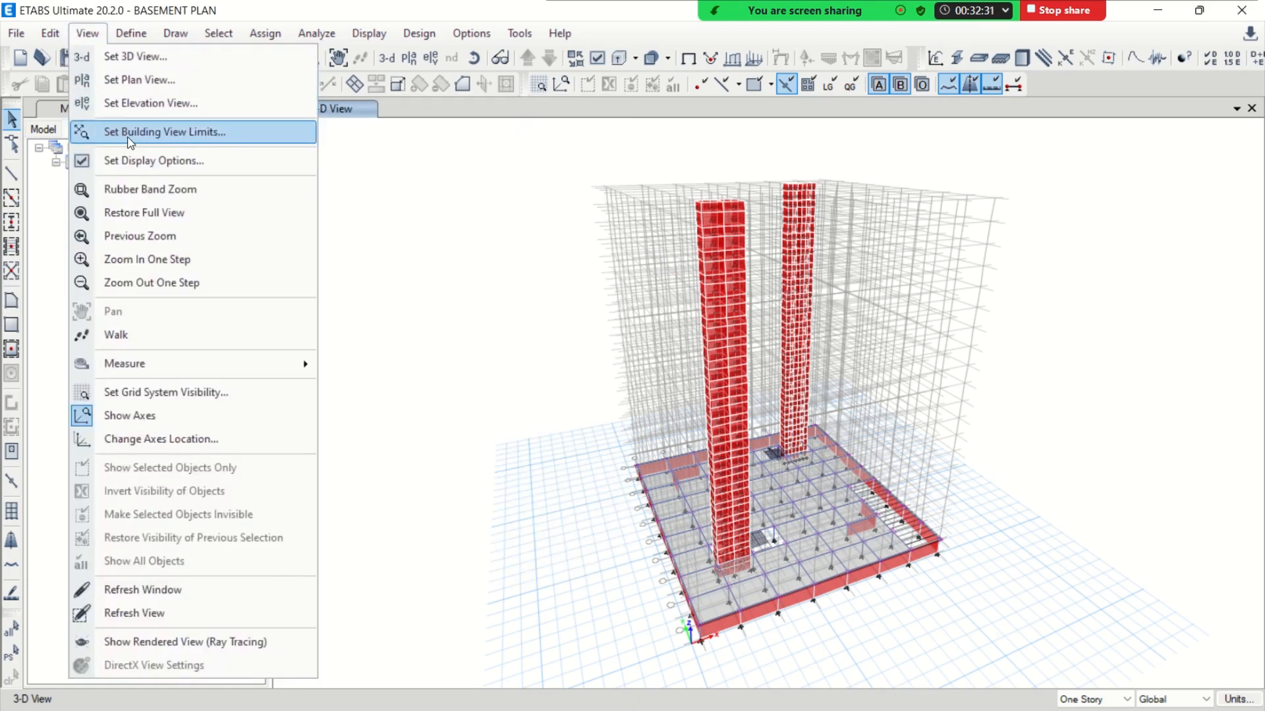
pyautogui.click(150, 132)
pyautogui.click(613, 488)
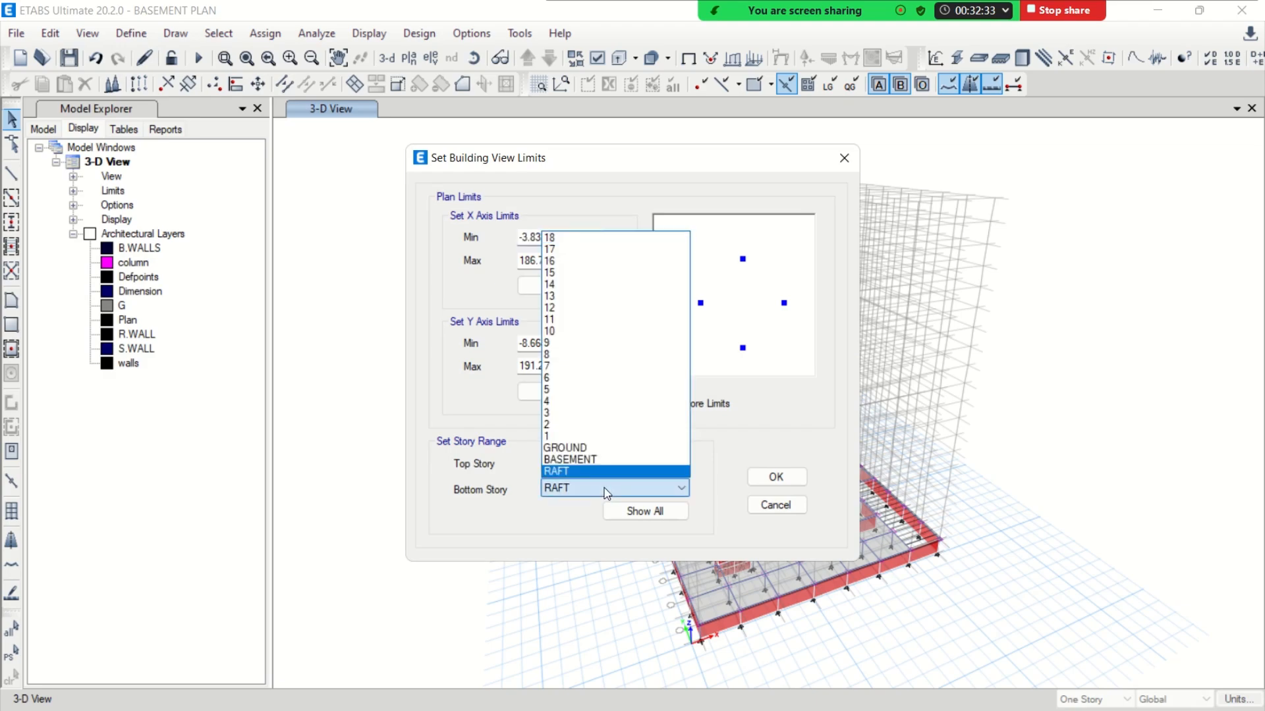
pyautogui.click(577, 448)
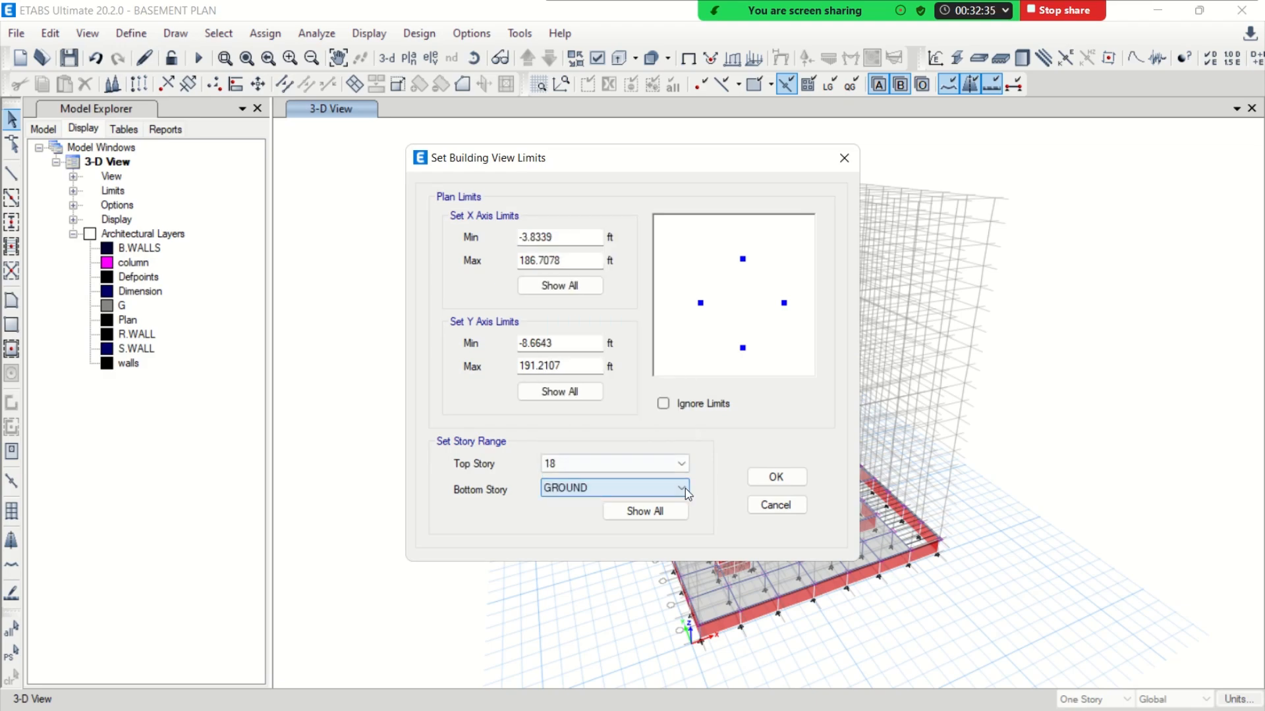
pyautogui.click(776, 476)
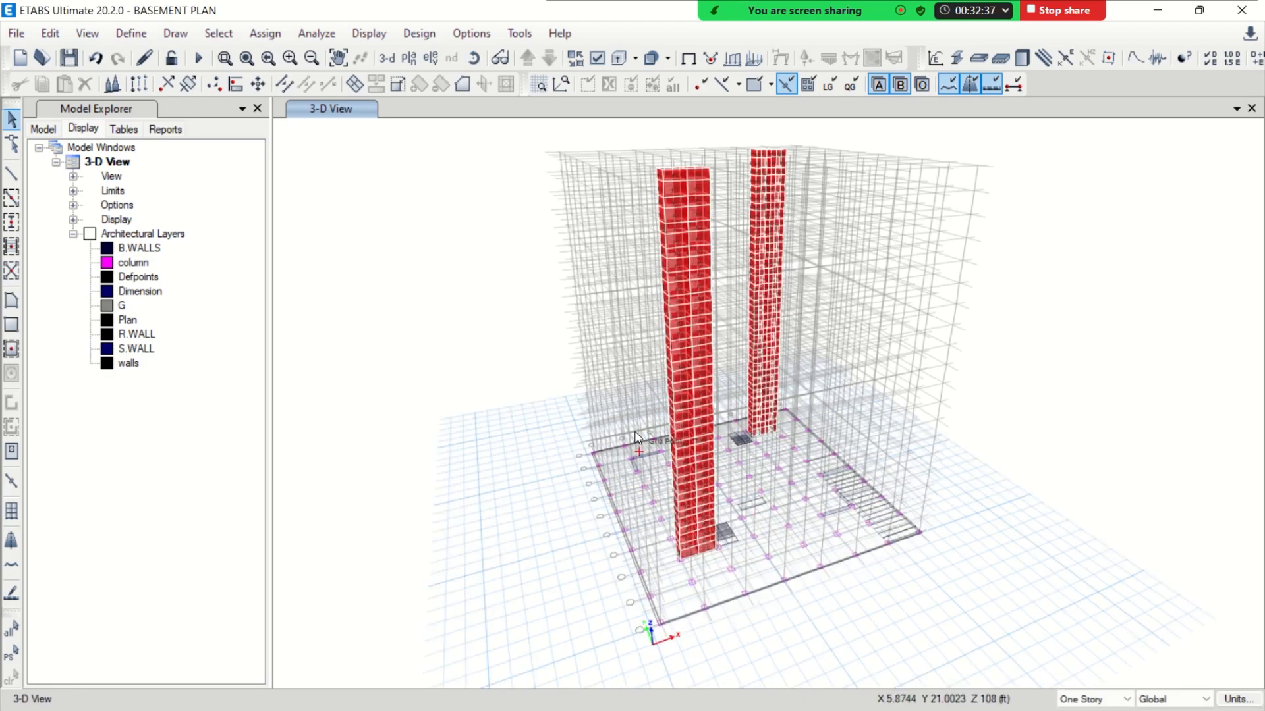
# Delete all lift core wall stacks above ground level in the limited 3D view
pyautogui.click(473, 58)
pyautogui.moveTo(551, 573); pyautogui.dragTo(580, 503)
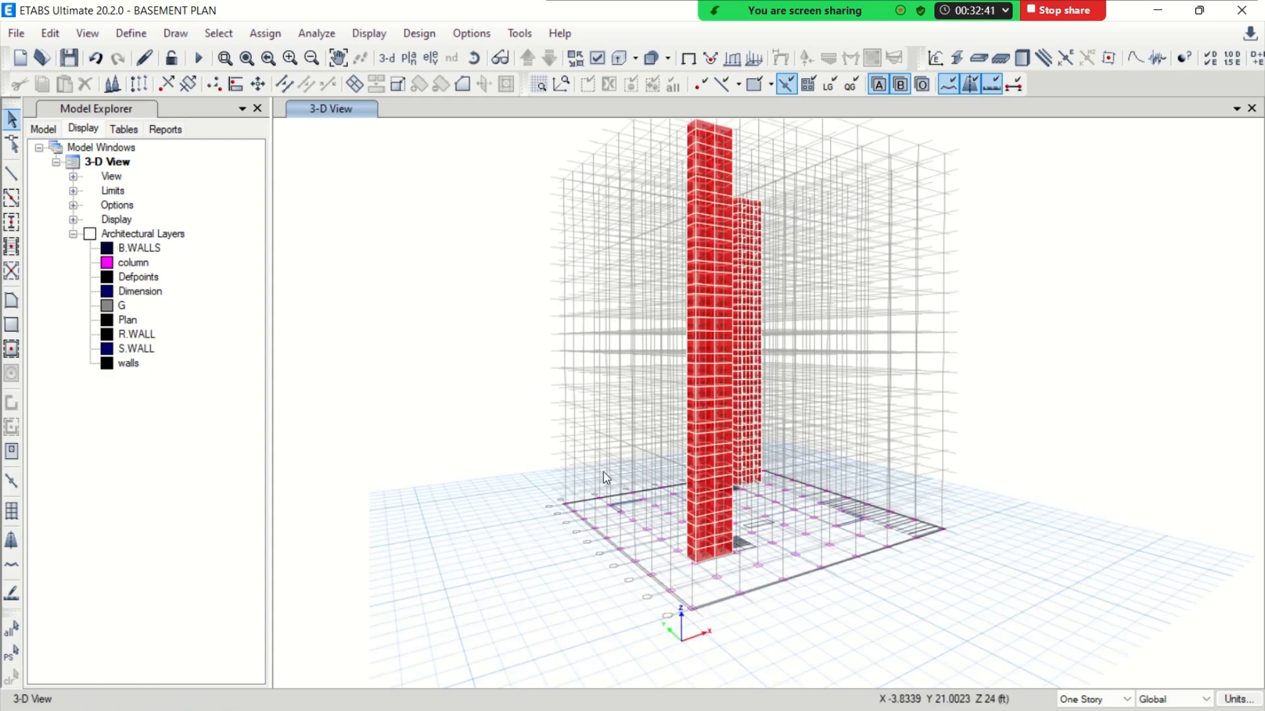
pyautogui.moveTo(602, 206); pyautogui.dragTo(583, 237, button='middle')
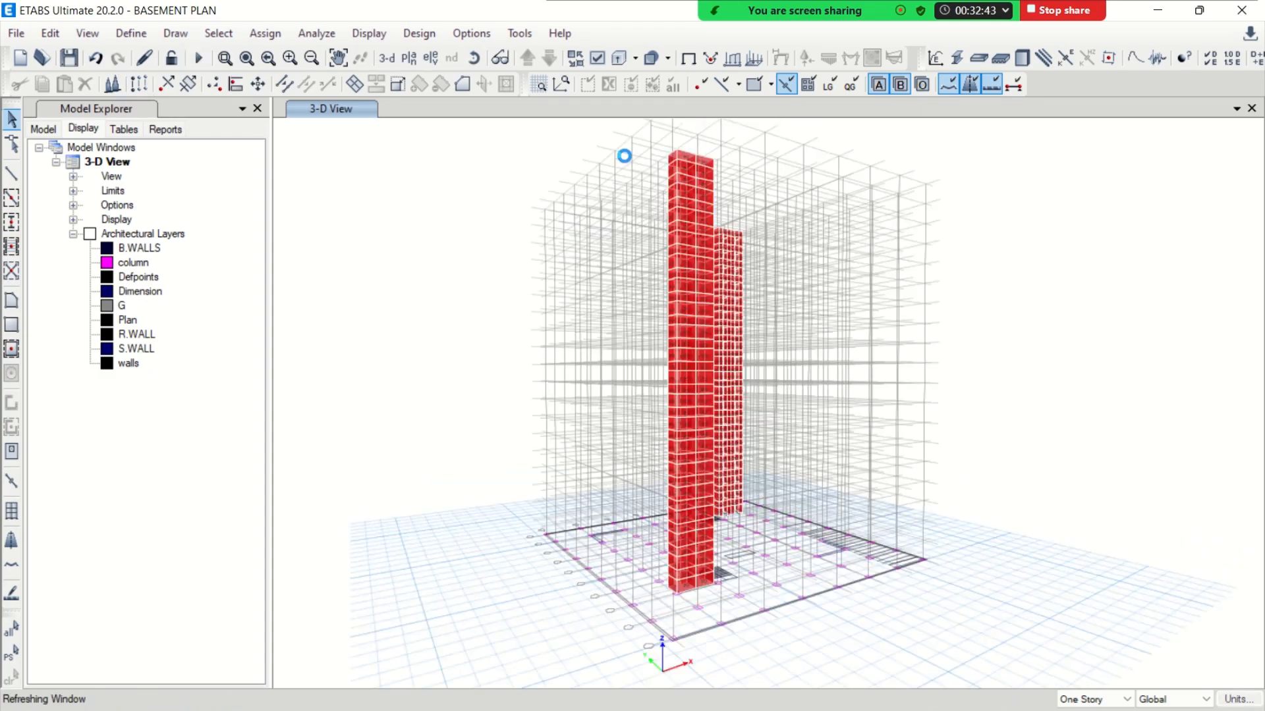
pyautogui.moveTo(618, 135); pyautogui.dragTo(805, 469)
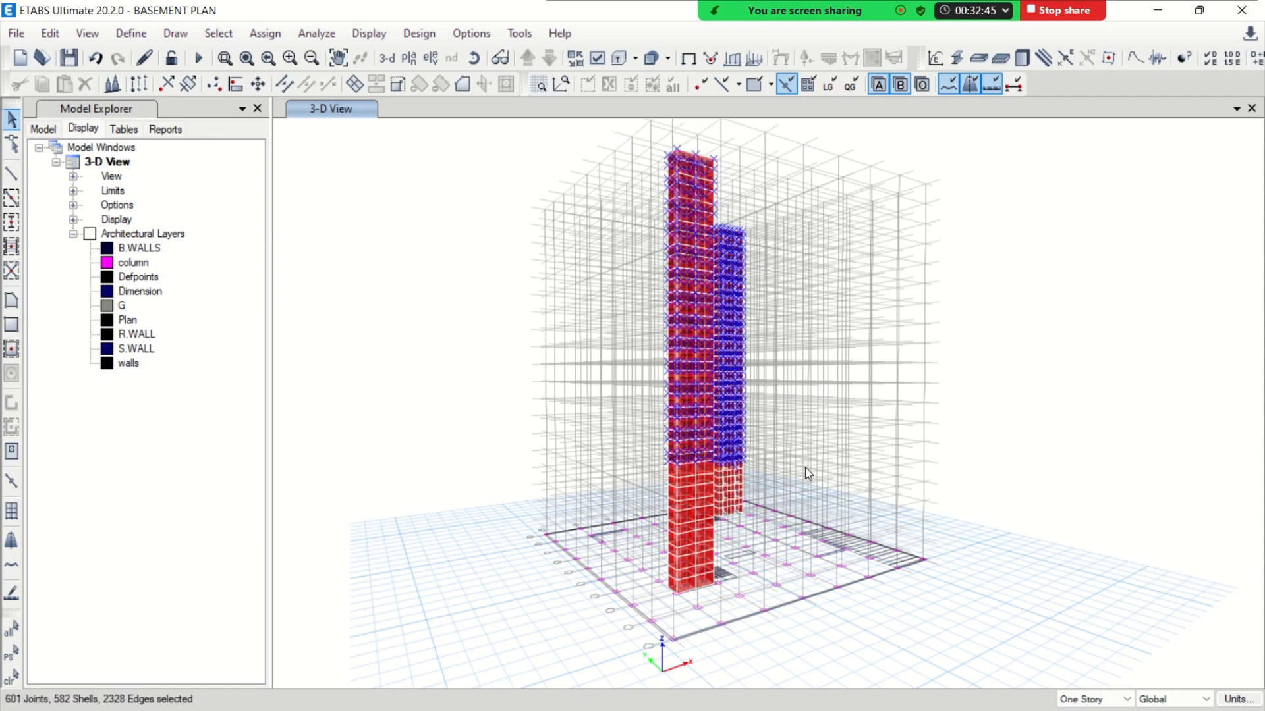
pyautogui.press('Delete')
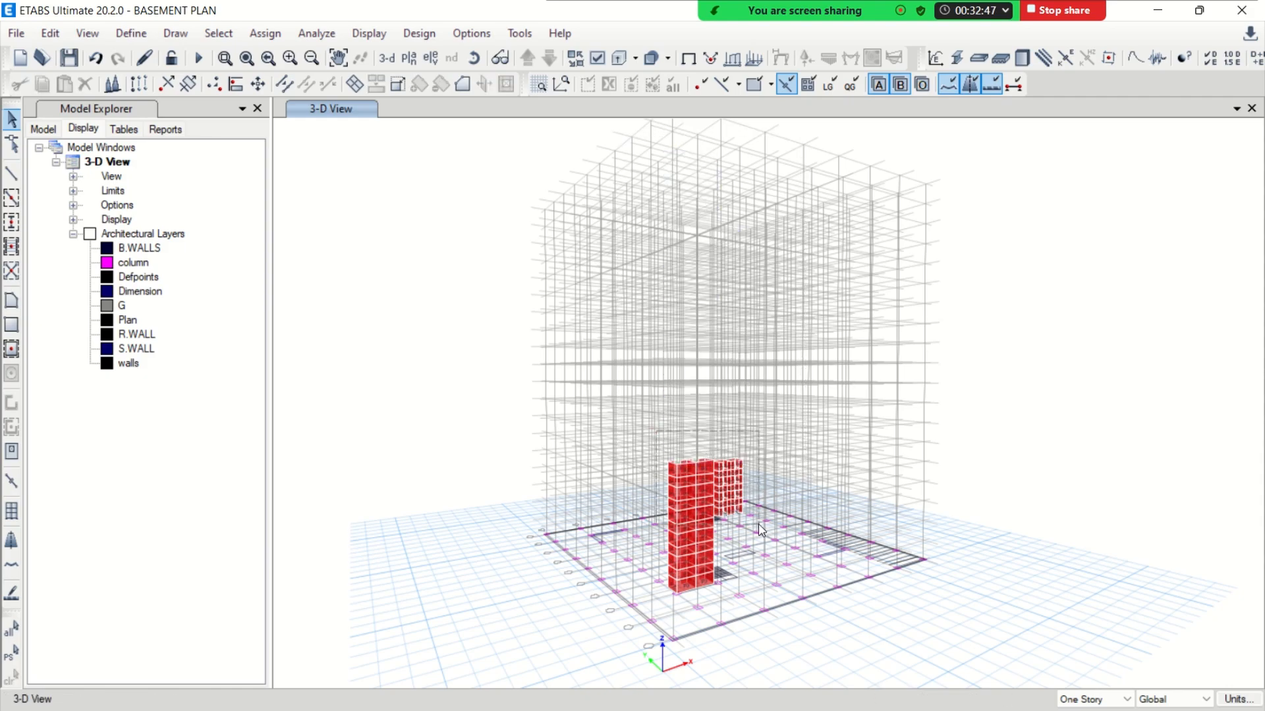
pyautogui.moveTo(756, 524); pyautogui.dragTo(770, 617)
pyautogui.press('Delete')
# Reset the building view limits to show all stories of the model
pyautogui.click(131, 33)
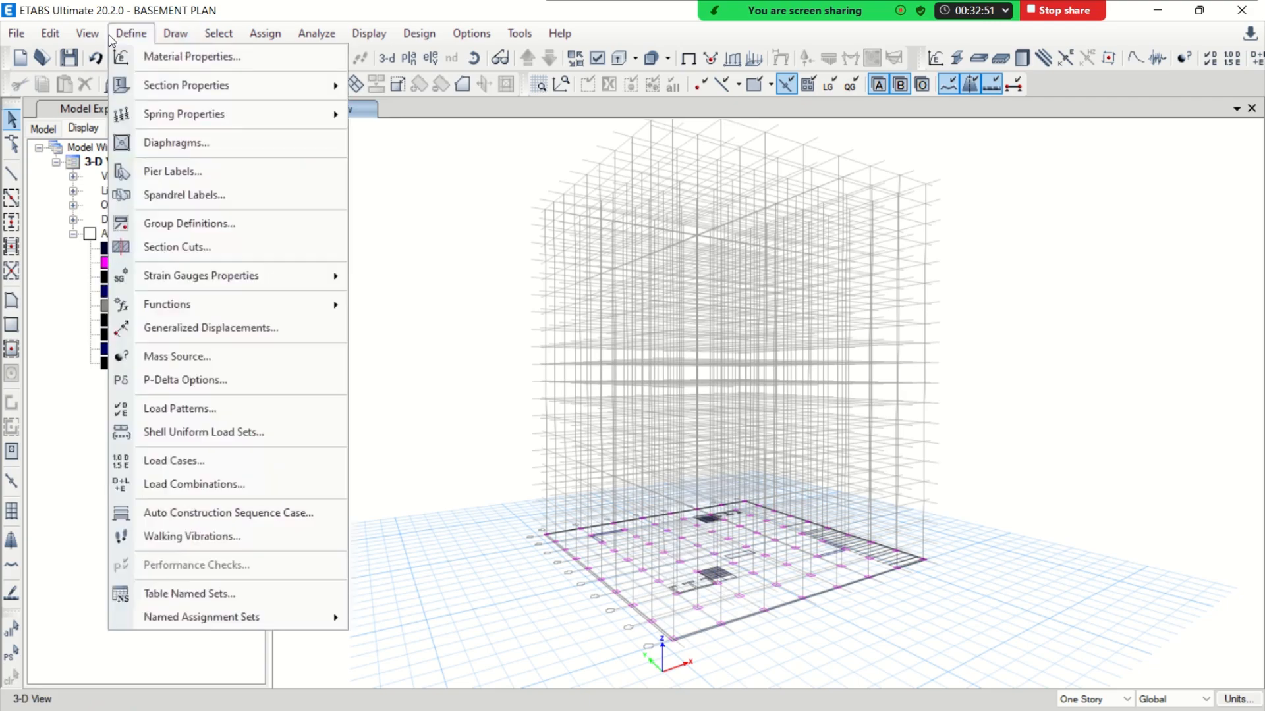
pyautogui.click(146, 128)
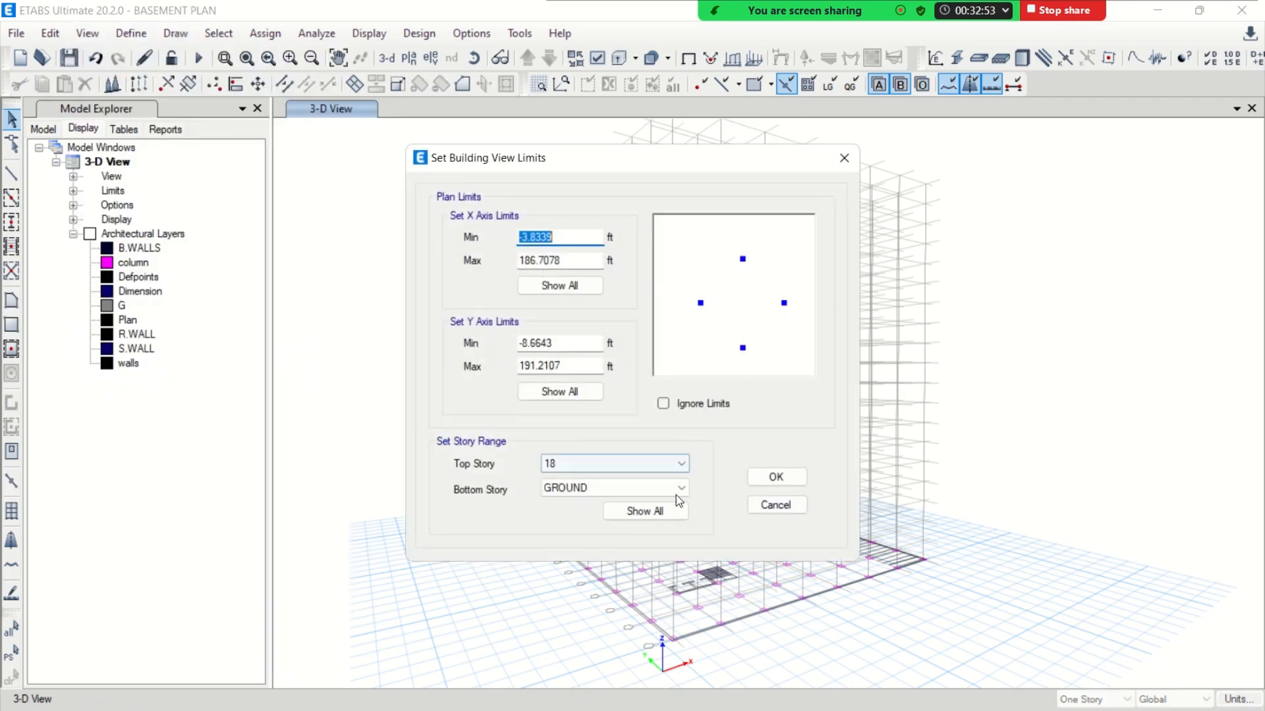
pyautogui.click(685, 512)
pyautogui.click(776, 477)
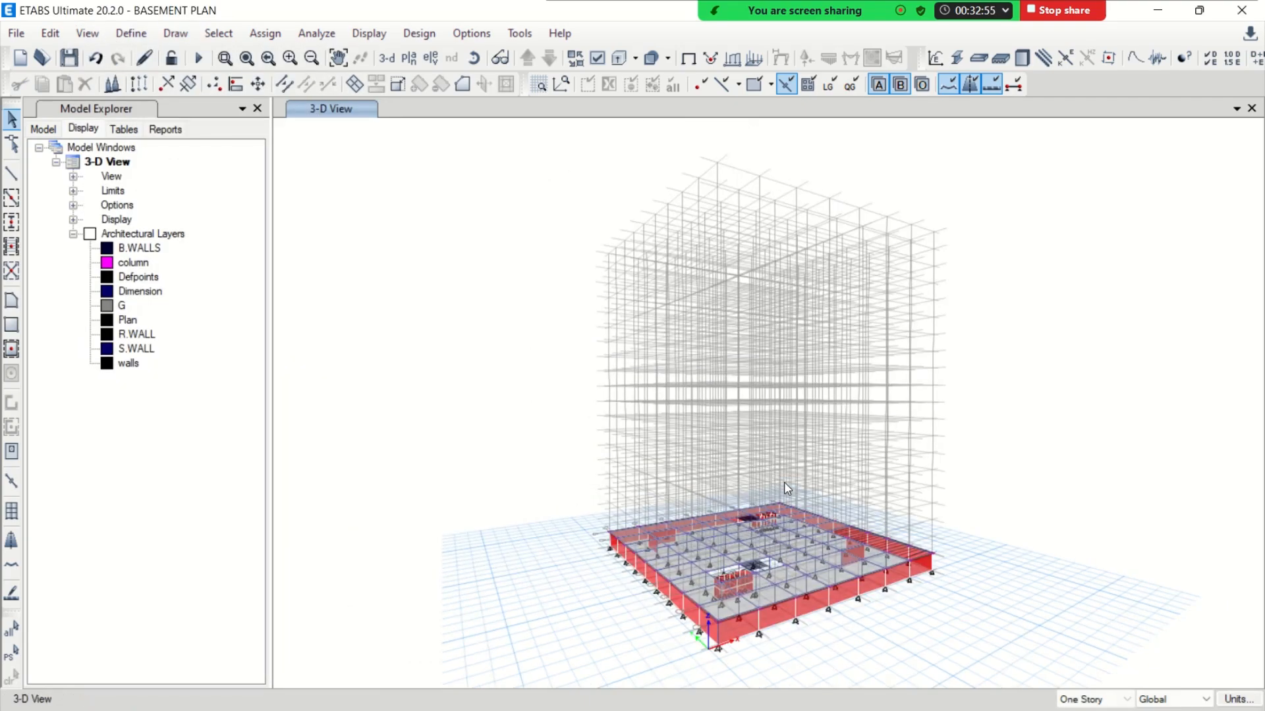
pyautogui.scroll(3, 751, 589)
pyautogui.scroll(-2, 708, 491)
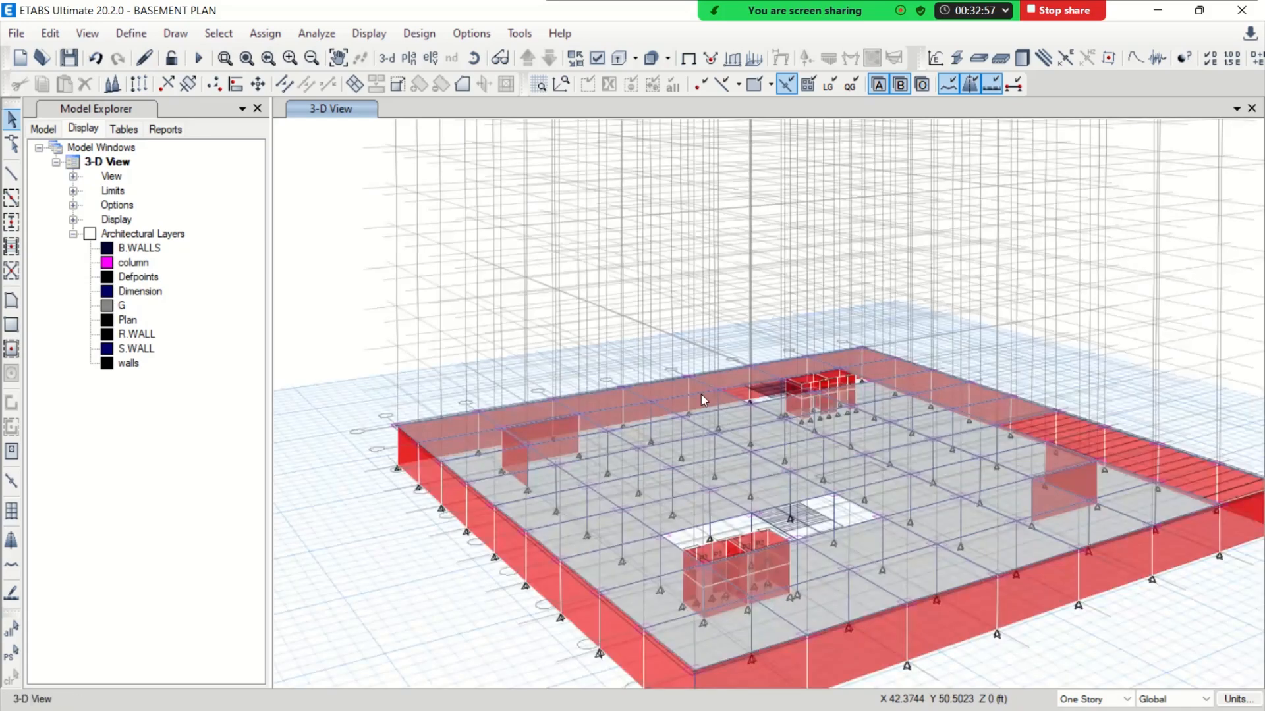
# Switch to the BASEMENT plan view to check the openings, walls and lift cores
pyautogui.click(408, 58)
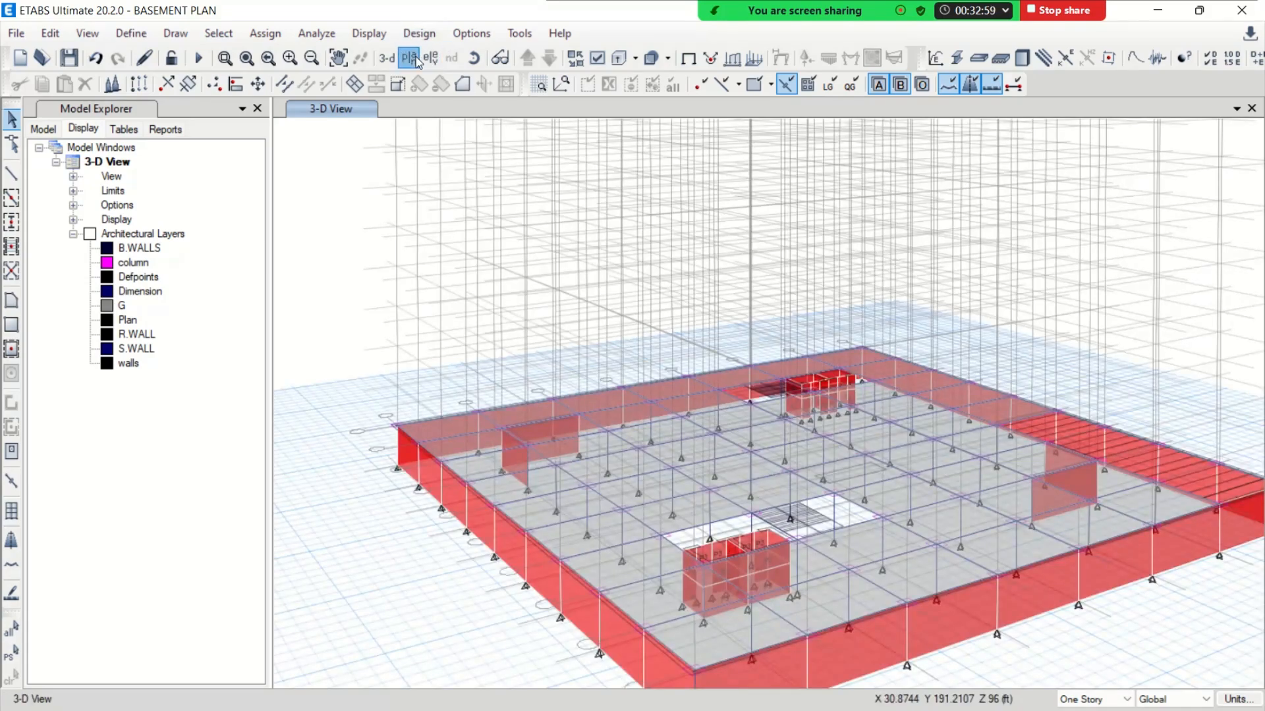
pyautogui.click(379, 474)
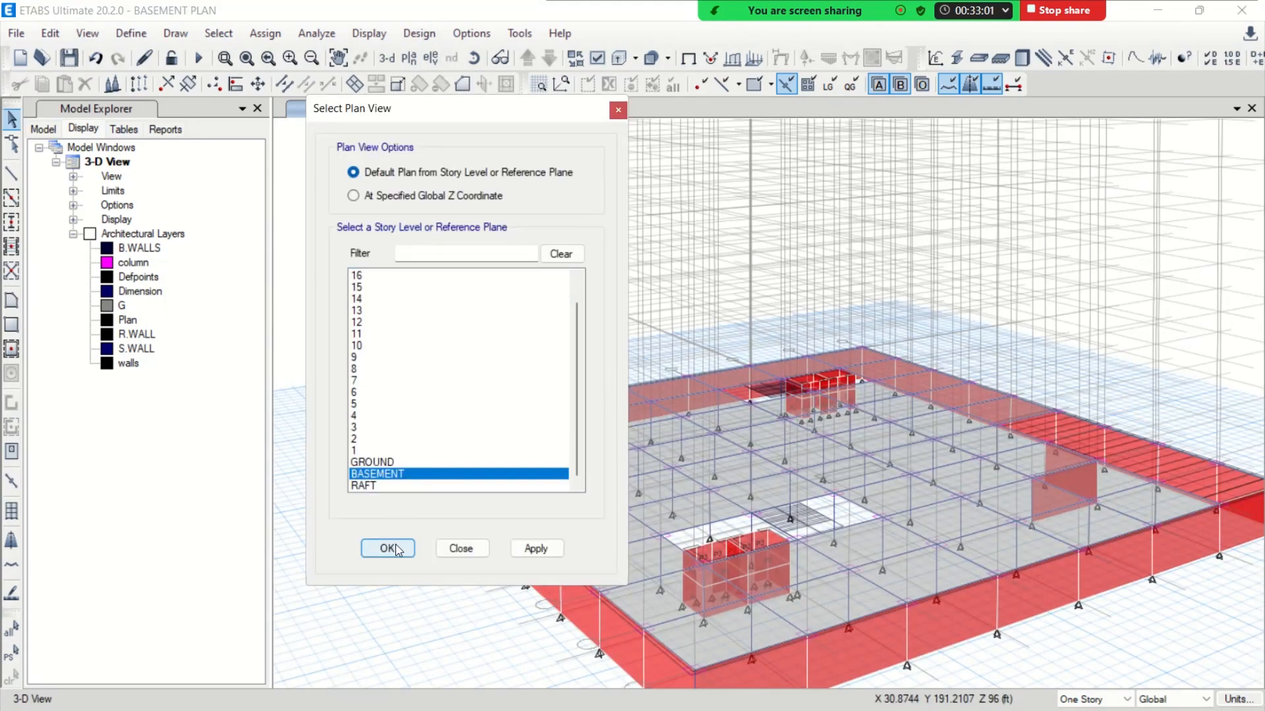
pyautogui.click(387, 548)
pyautogui.moveTo(772, 393); pyautogui.dragTo(606, 317, button='middle')
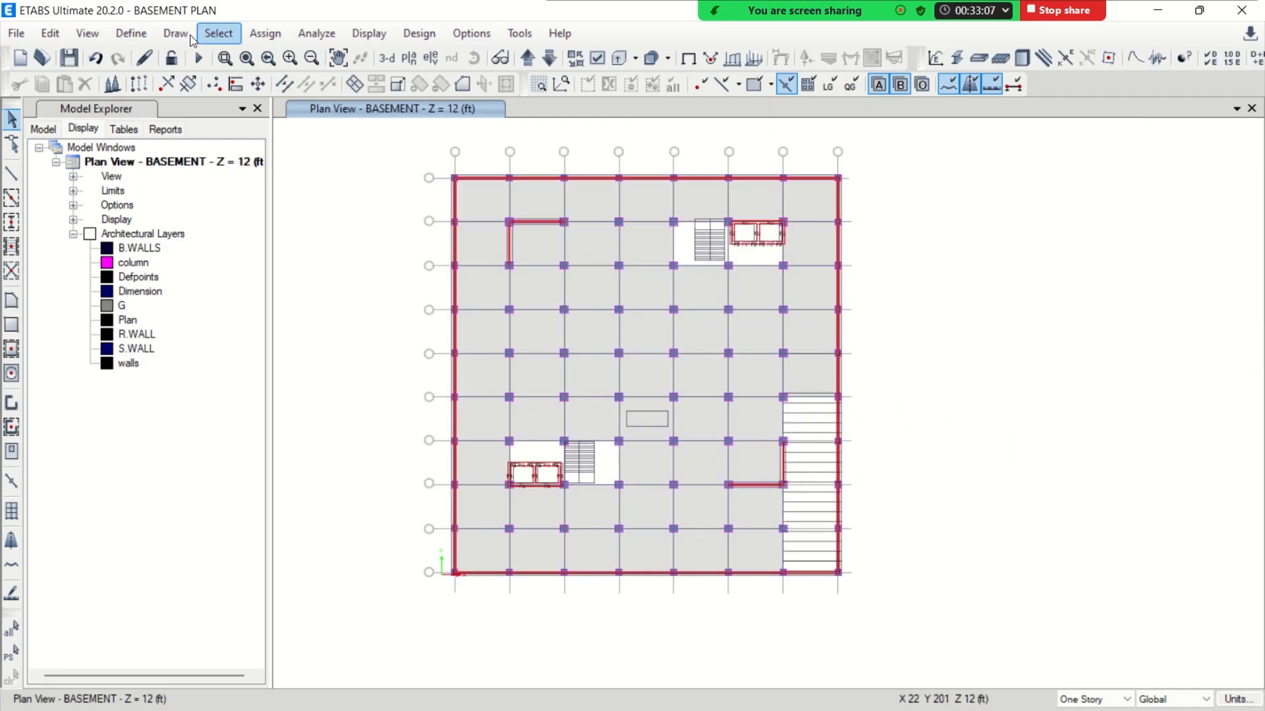
# Return to the default 3D view and hide the grid lines above the basement through the grid system visibility settings
pyautogui.click(386, 61)
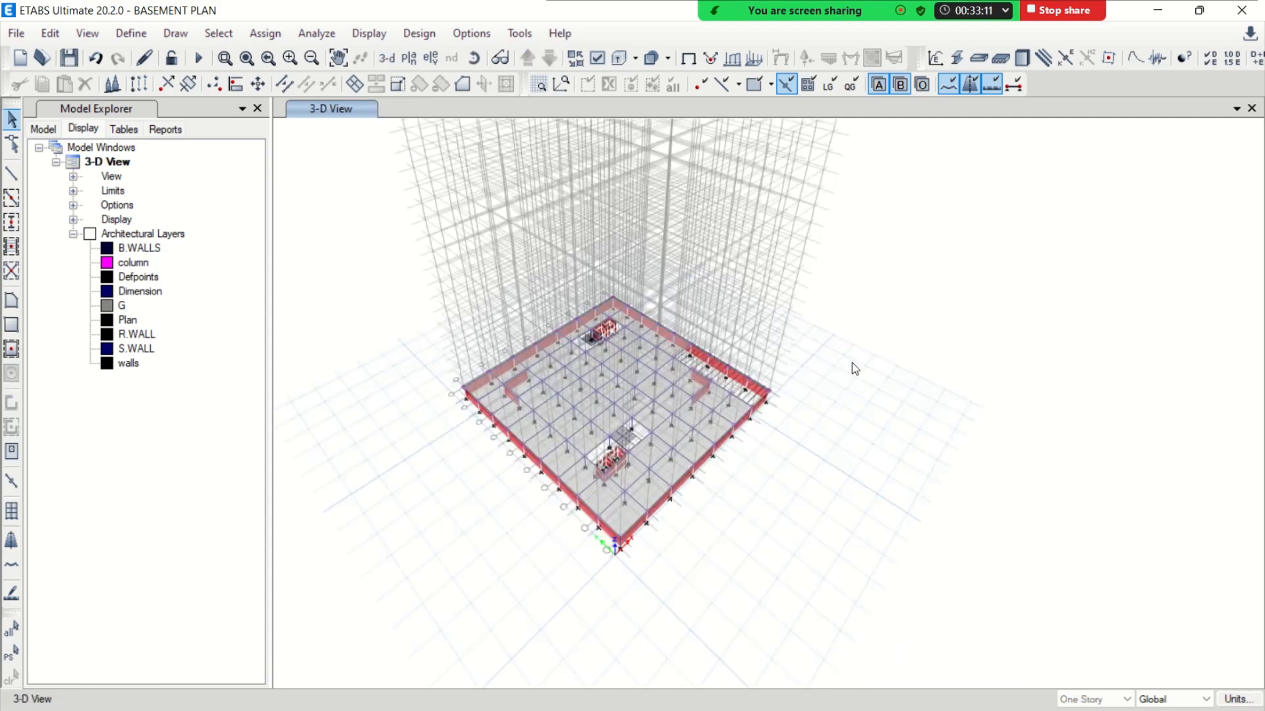
pyautogui.rightClick(897, 259)
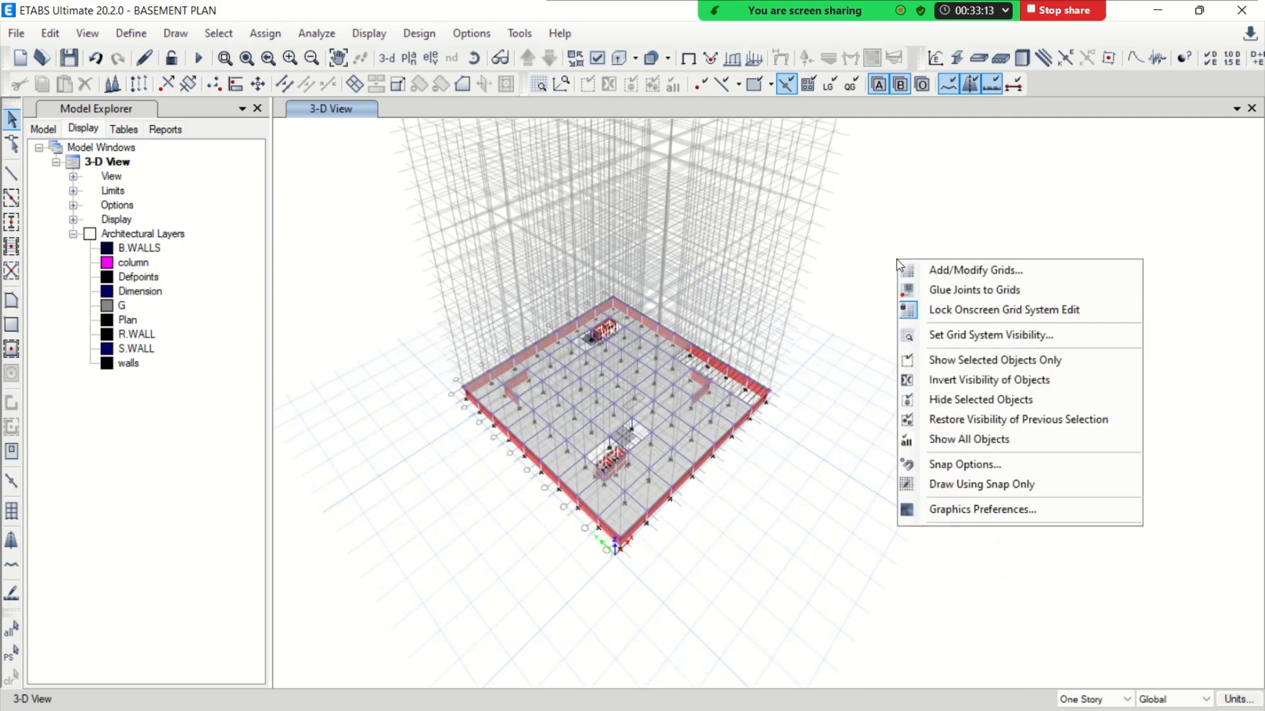
pyautogui.click(919, 334)
pyautogui.scroll(4, 660, 382)
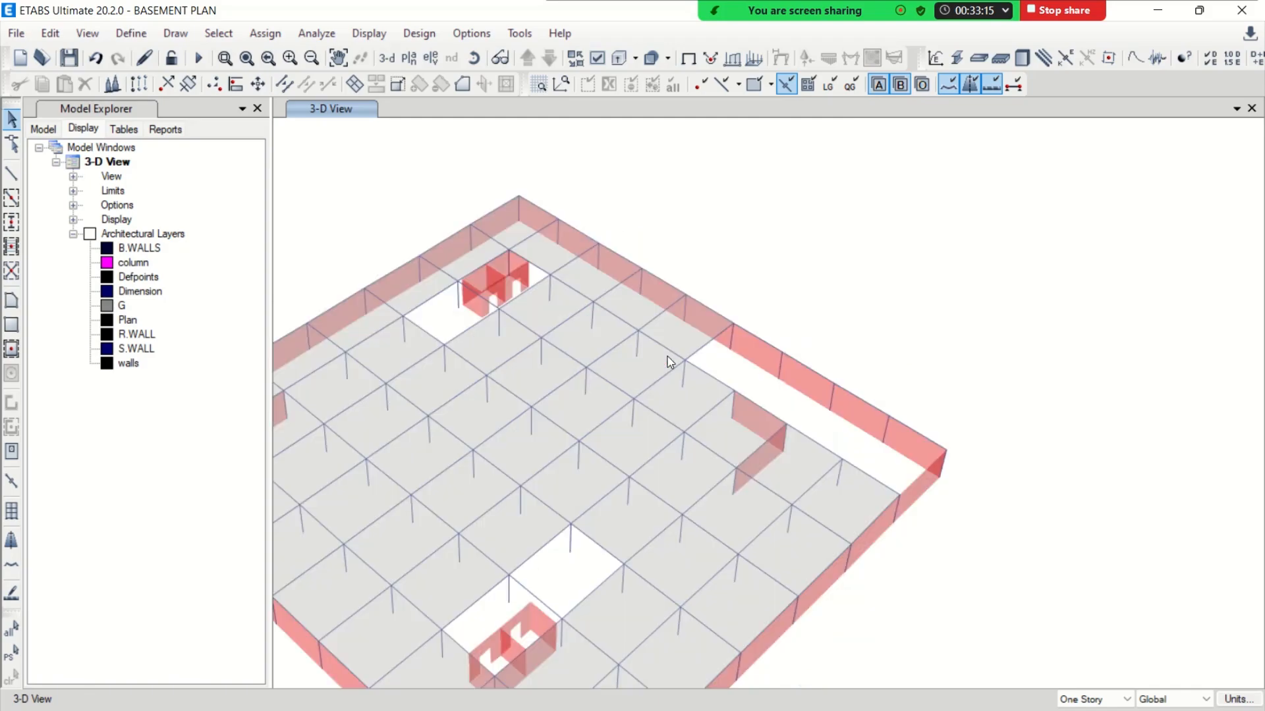
pyautogui.scroll(-1, 667, 357)
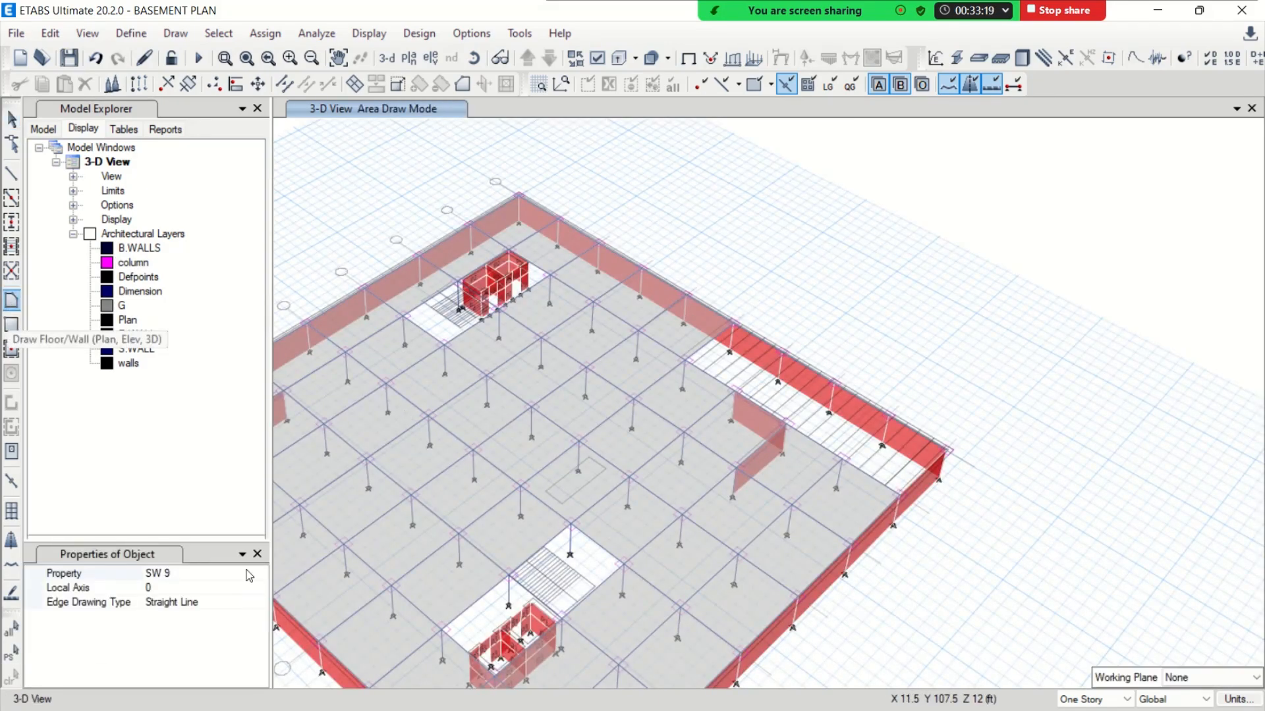
# Draw a sloping RAMP 12 floor in the long edge opening, from the basement slab-level corners down to the two raft-level bases
pyautogui.click(260, 574)
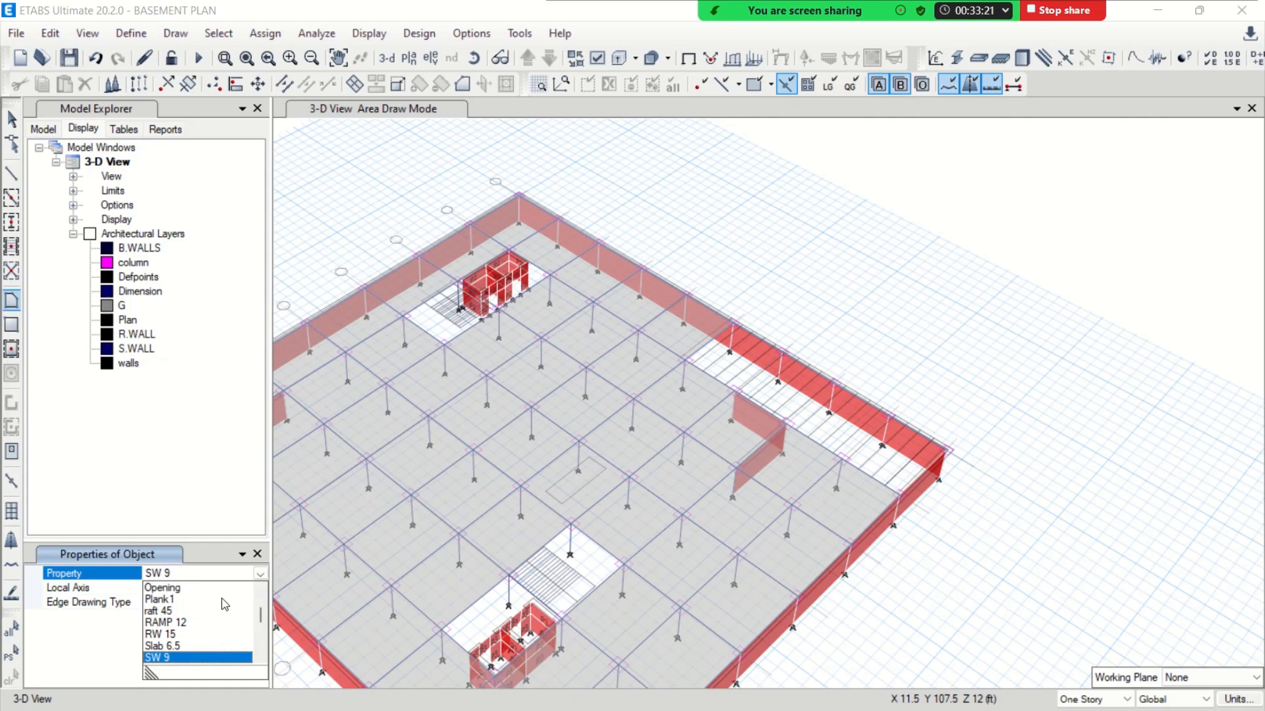
pyautogui.click(191, 624)
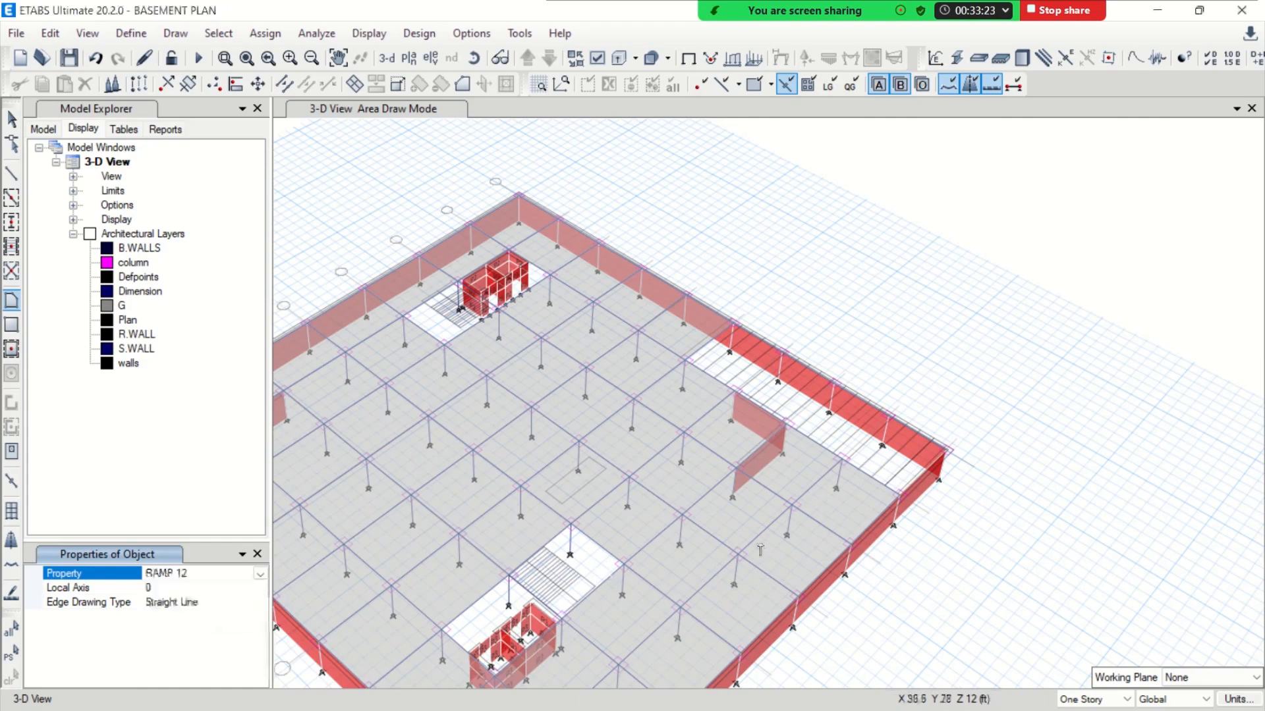
pyautogui.click(902, 494)
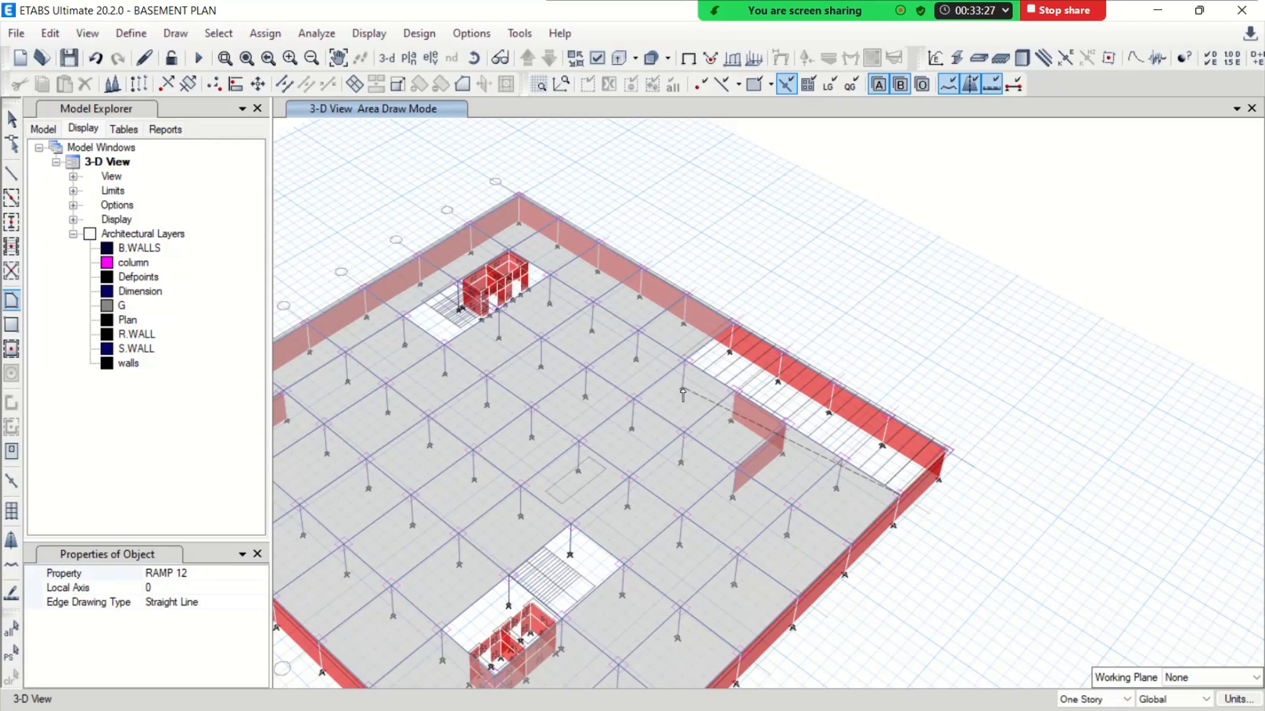
pyautogui.scroll(2, 683, 394)
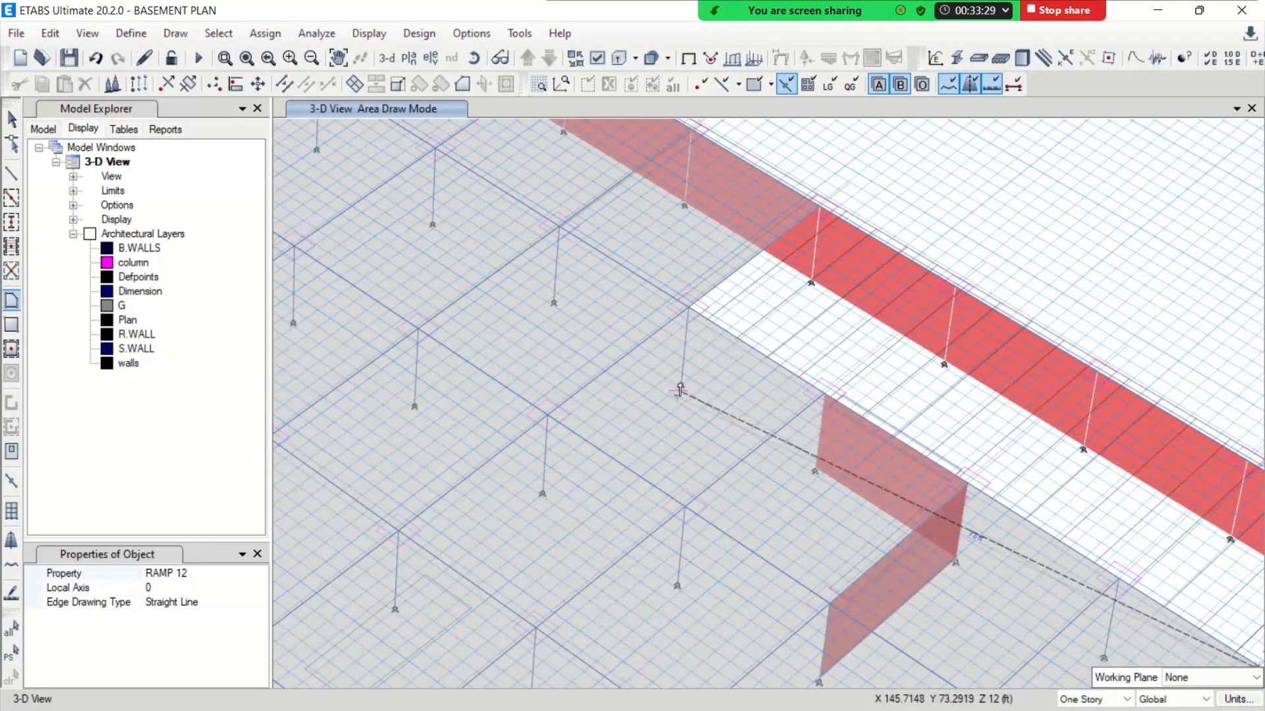
pyautogui.click(681, 387)
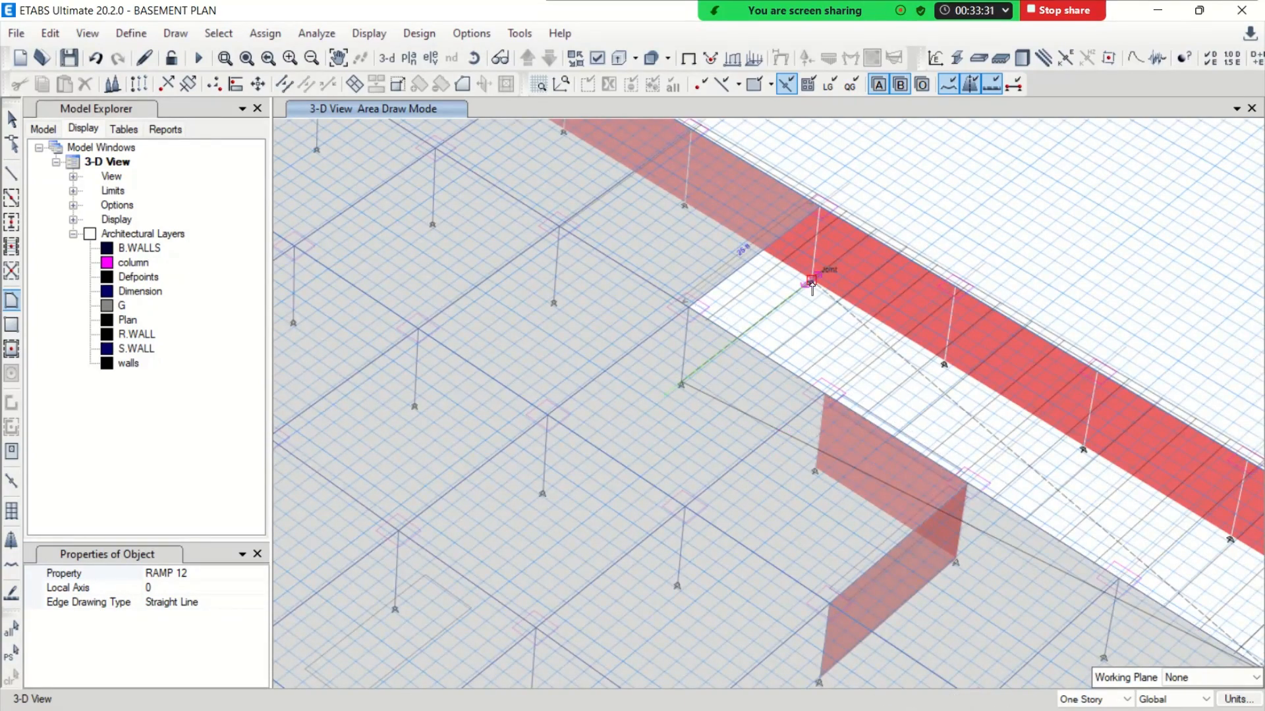
pyautogui.click(811, 284)
pyautogui.scroll(-3, 821, 317)
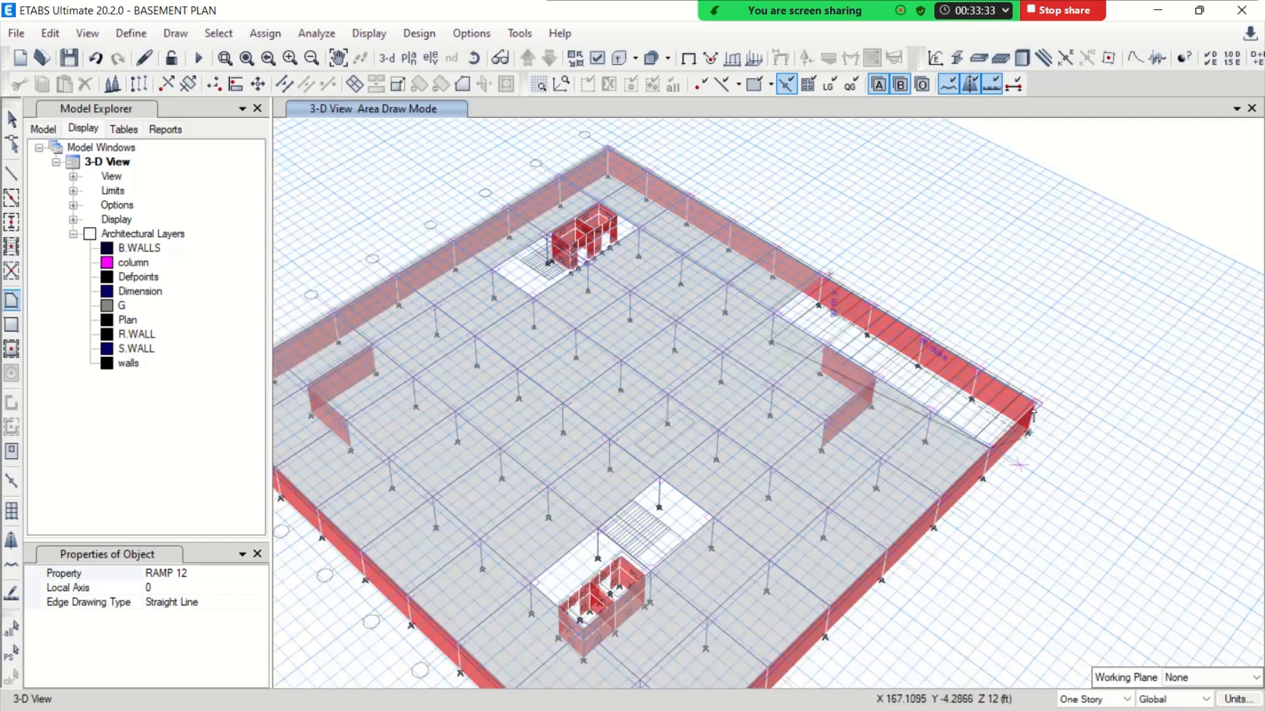
pyautogui.doubleClick(1036, 404)
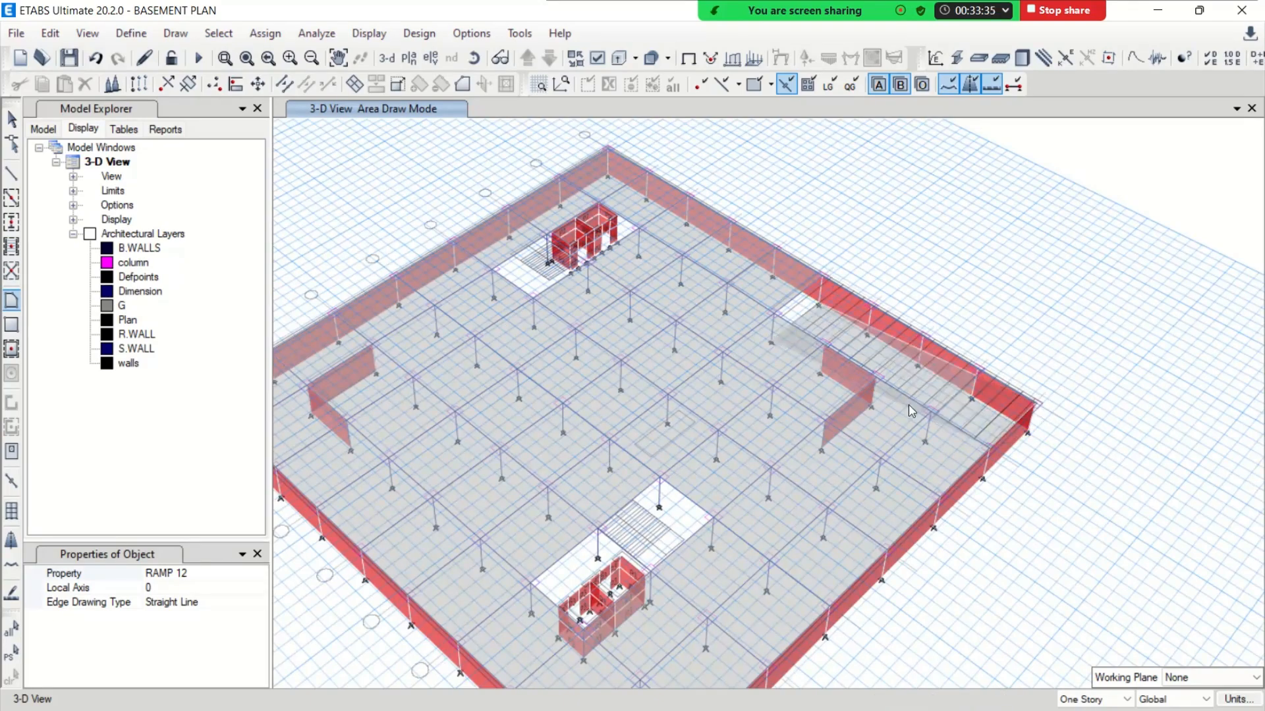
pyautogui.click(12, 119)
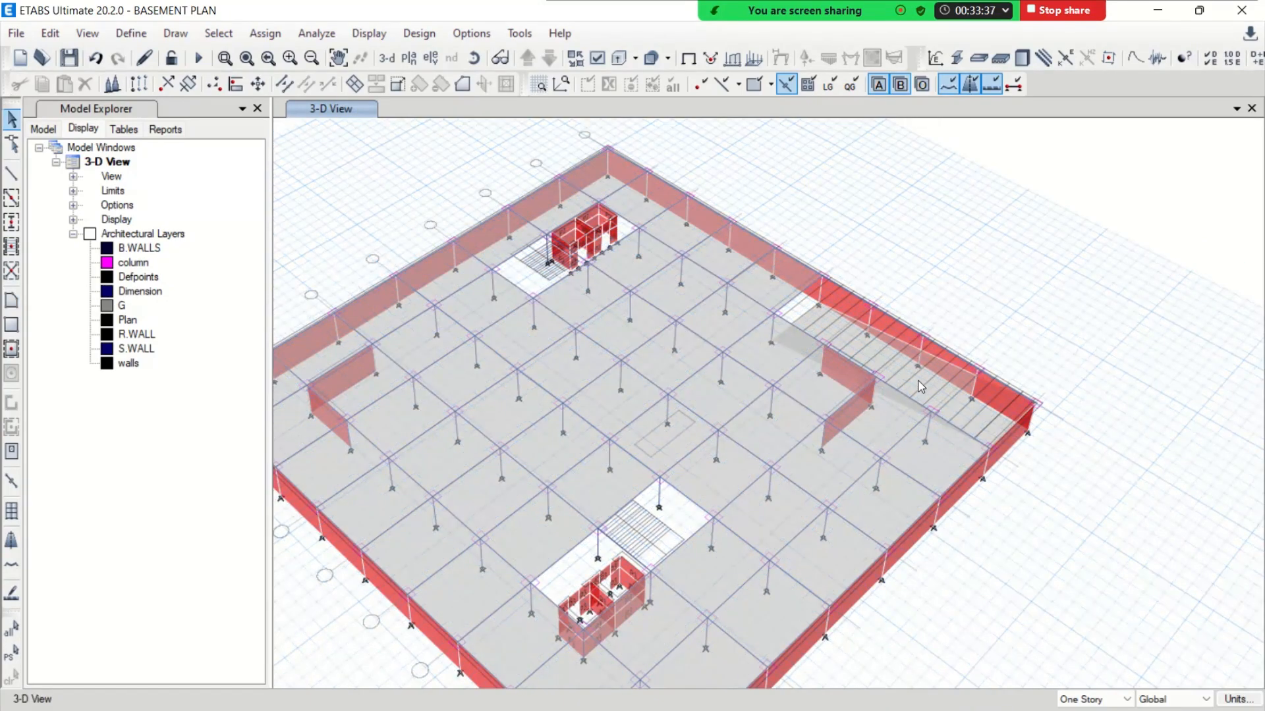
# Turn off the visibility of all architectural plan layers
pyautogui.scroll(3, 962, 398)
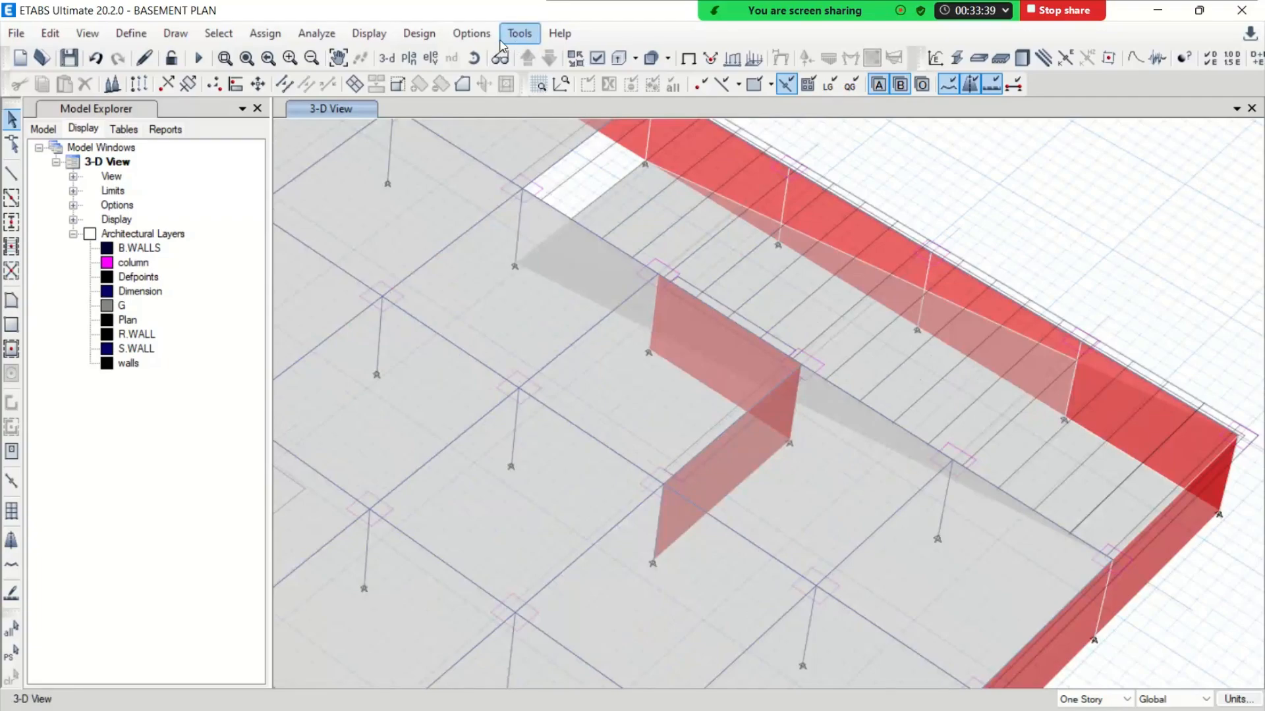
pyautogui.click(478, 36)
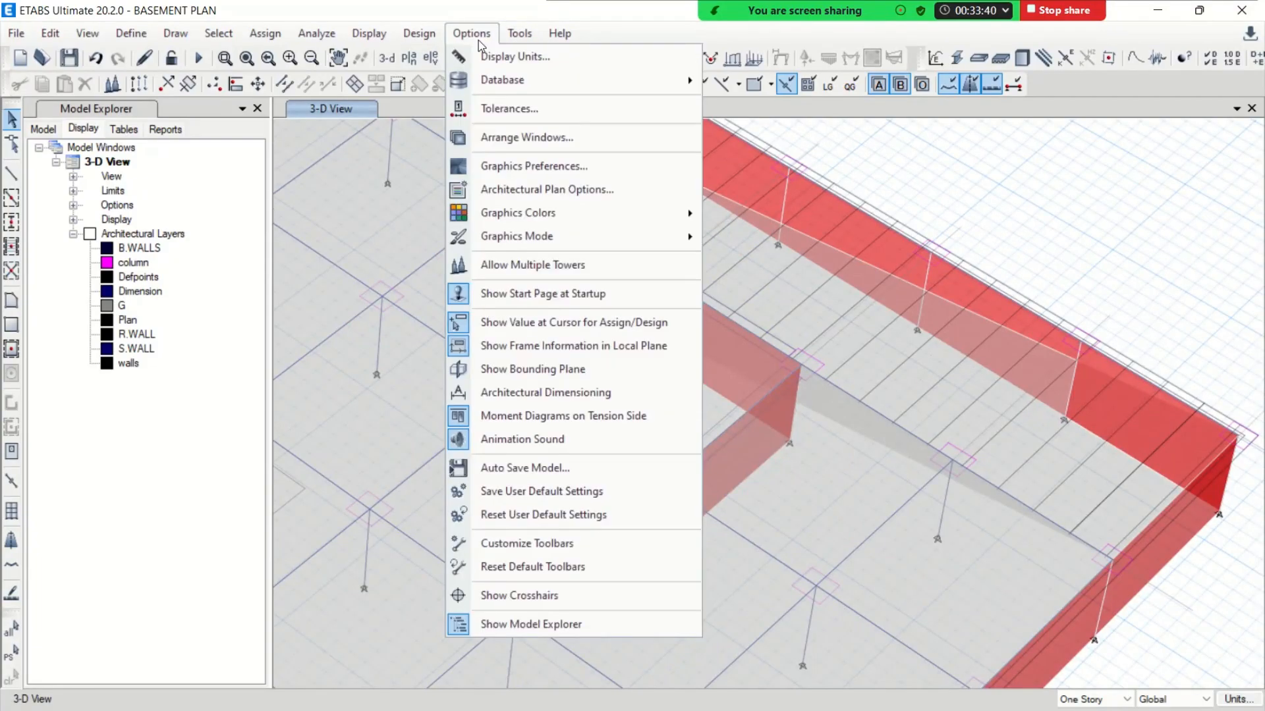
pyautogui.click(546, 189)
pyautogui.click(826, 288)
pyautogui.click(581, 494)
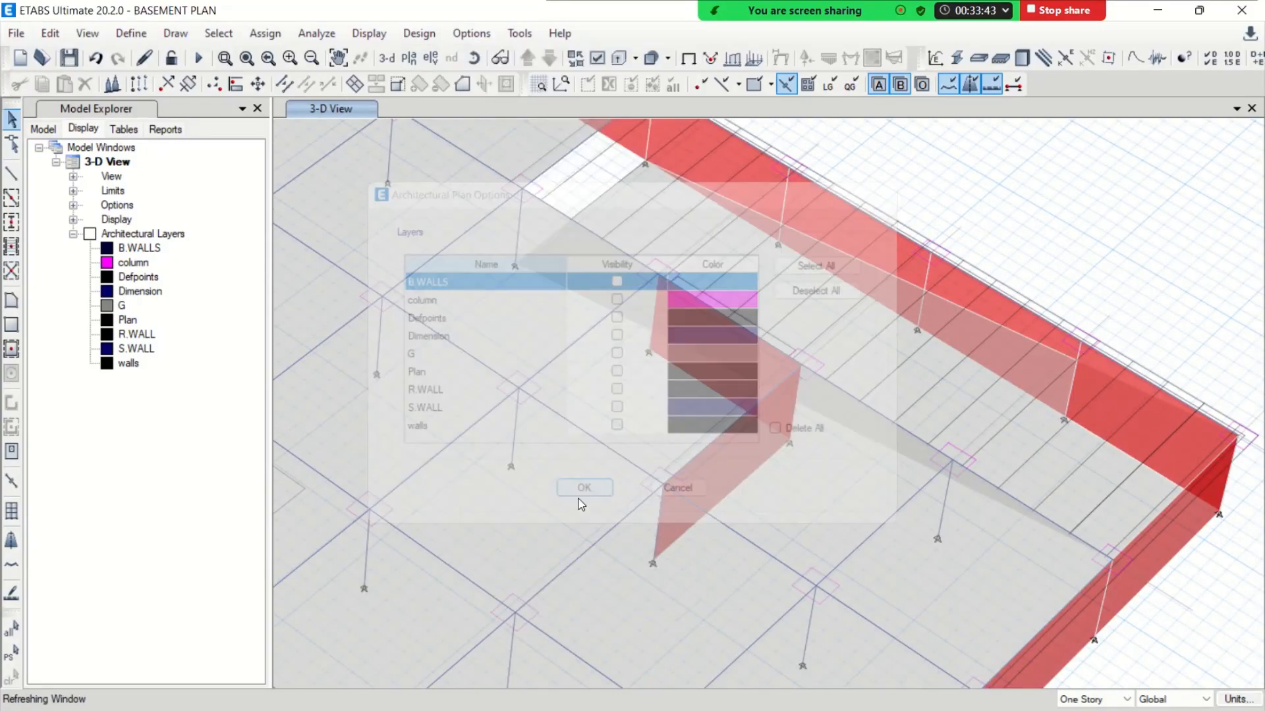
pyautogui.scroll(-3, 875, 291)
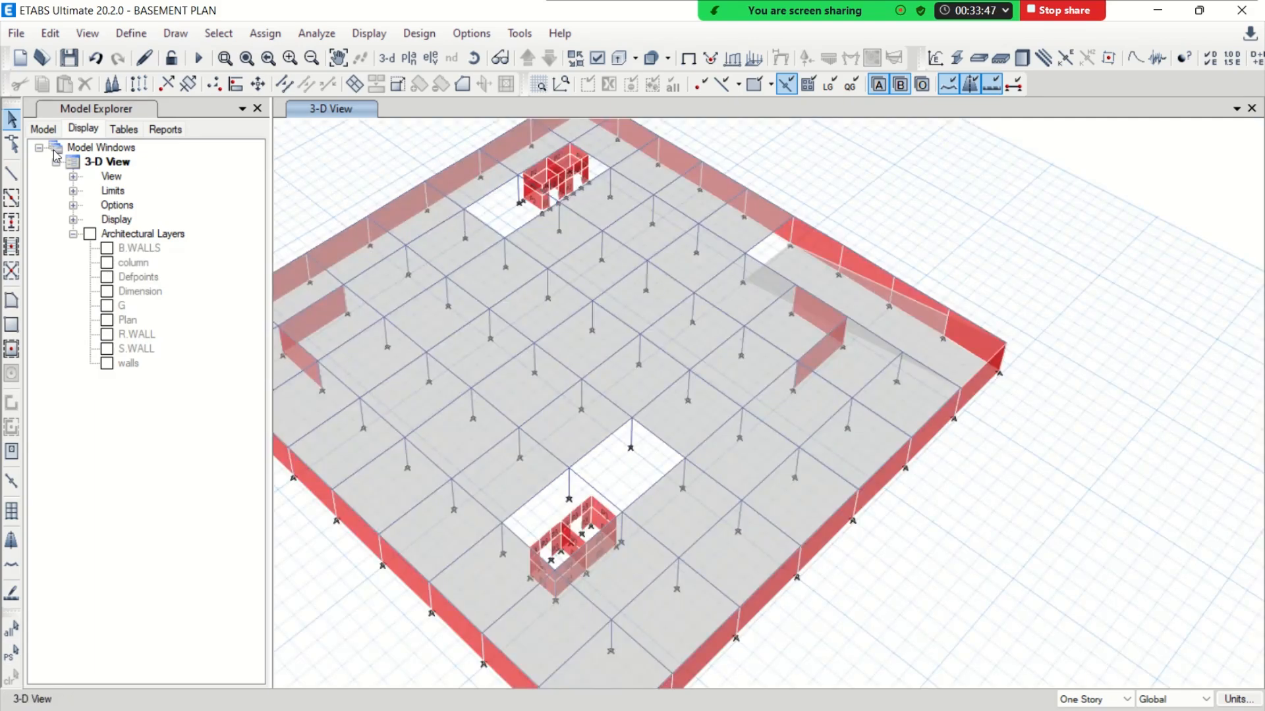
# Draw two sloping B 15X24 frame beams along the ramp's long edges, from the basement slab-level corners to the raft-level bases
pyautogui.click(9, 174)
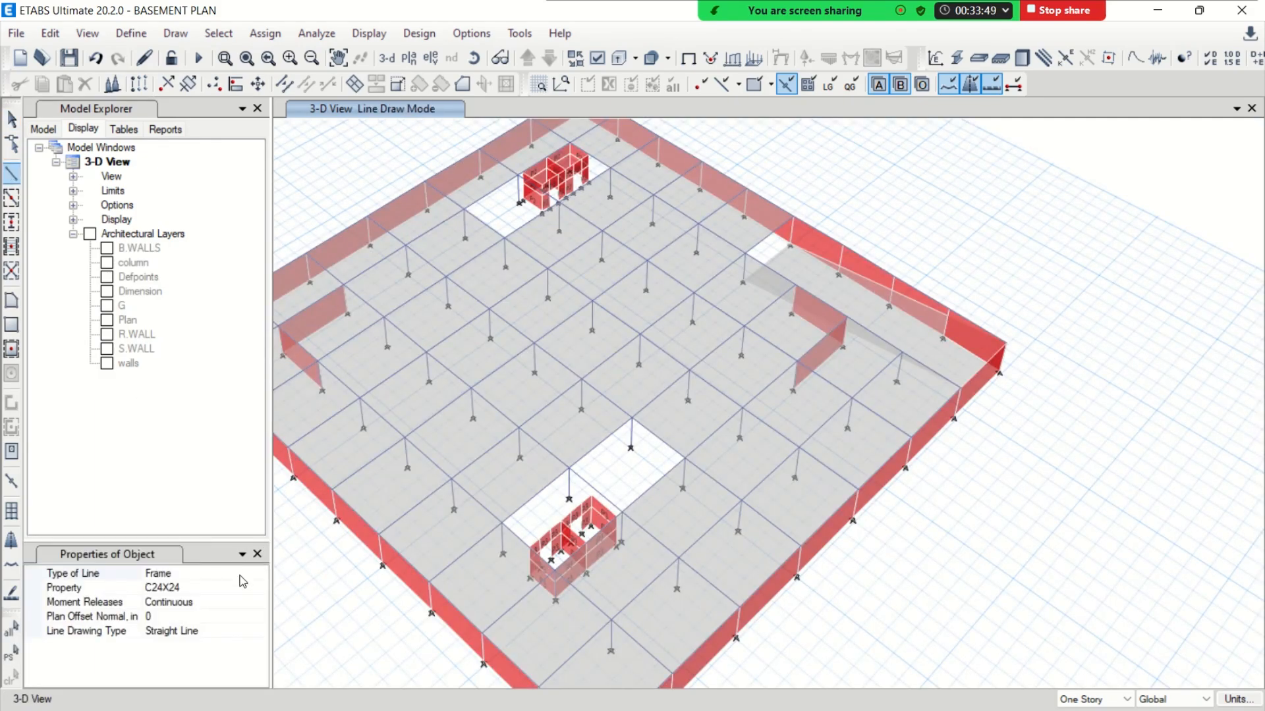
pyautogui.click(243, 583)
pyautogui.click(260, 589)
pyautogui.click(197, 618)
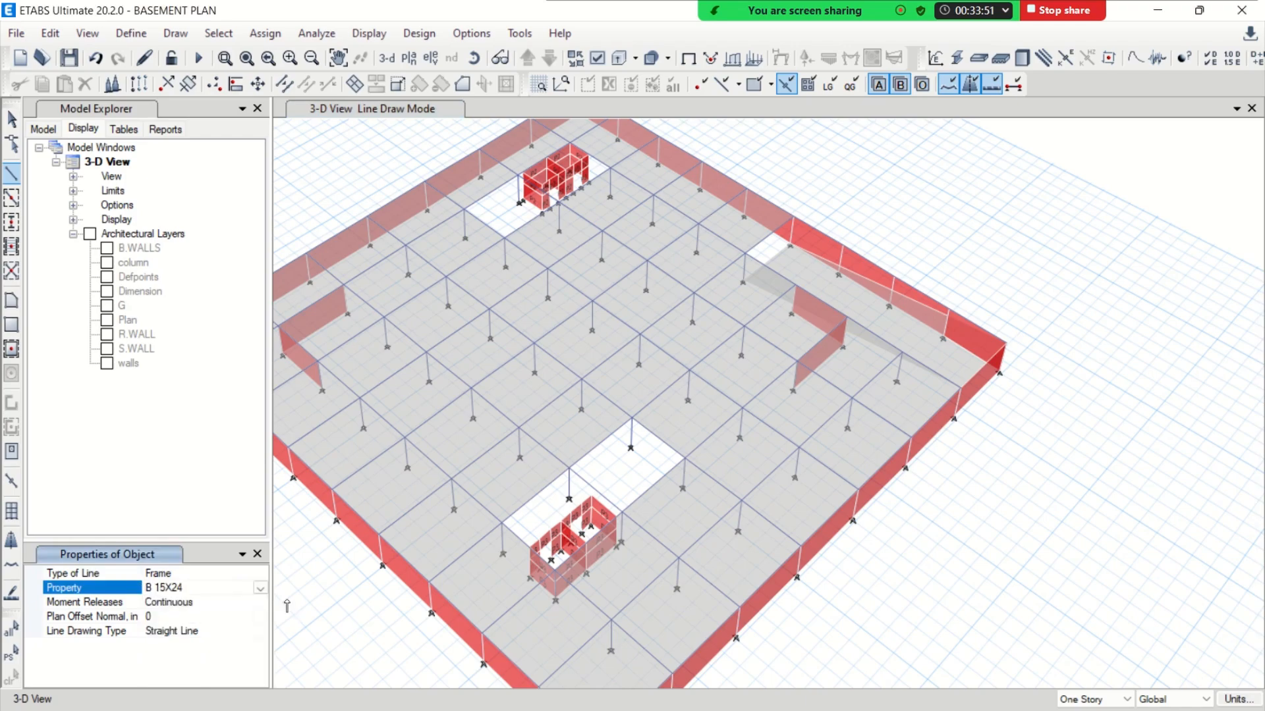
pyautogui.click(955, 393)
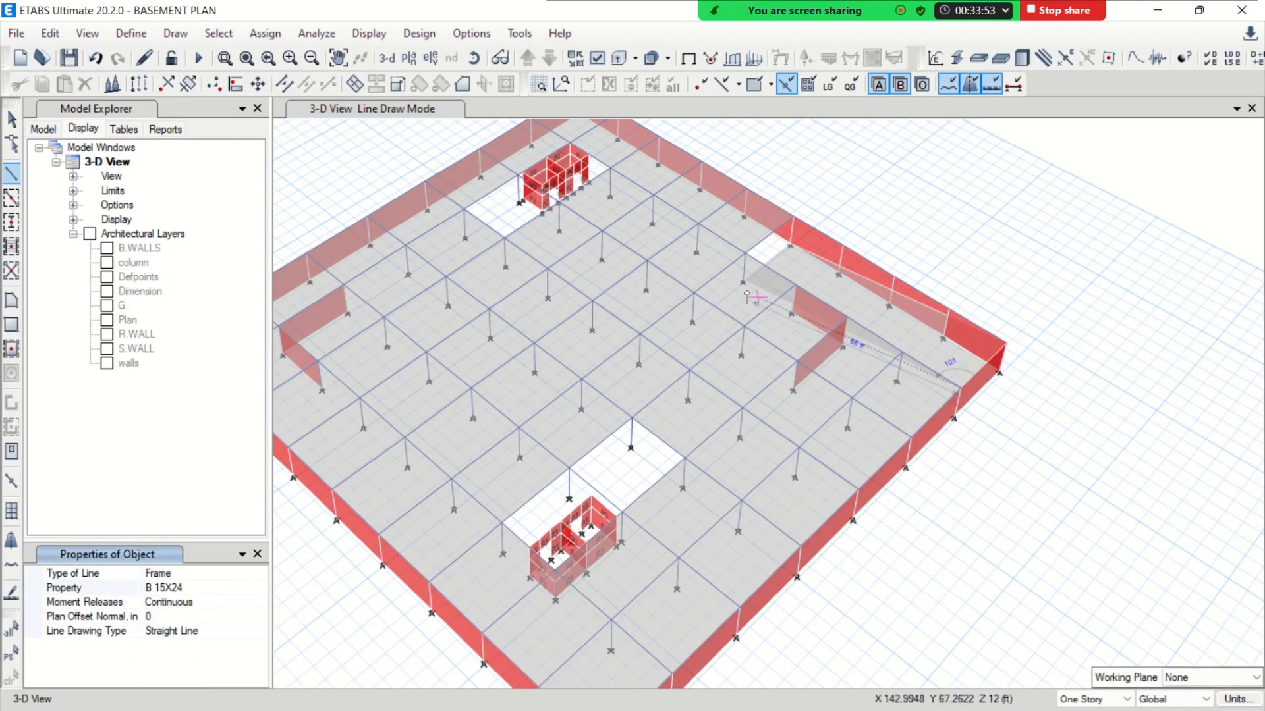
pyautogui.click(744, 281)
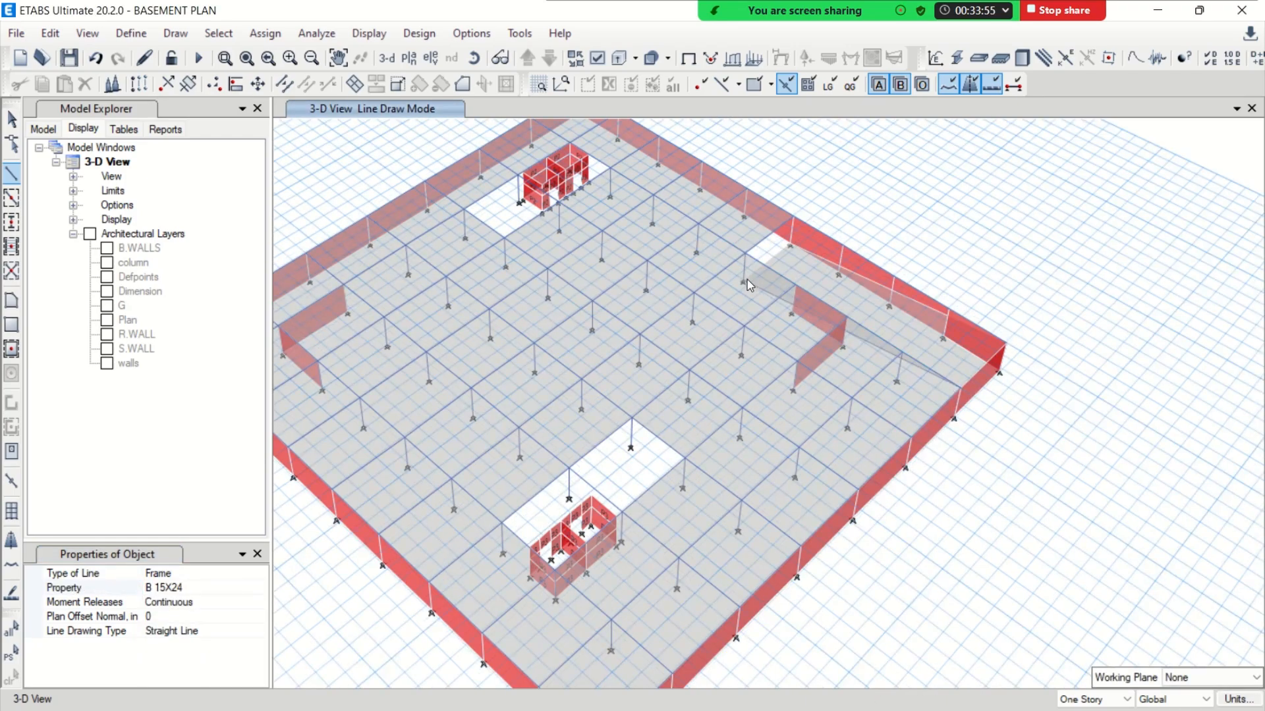
pyautogui.click(790, 246)
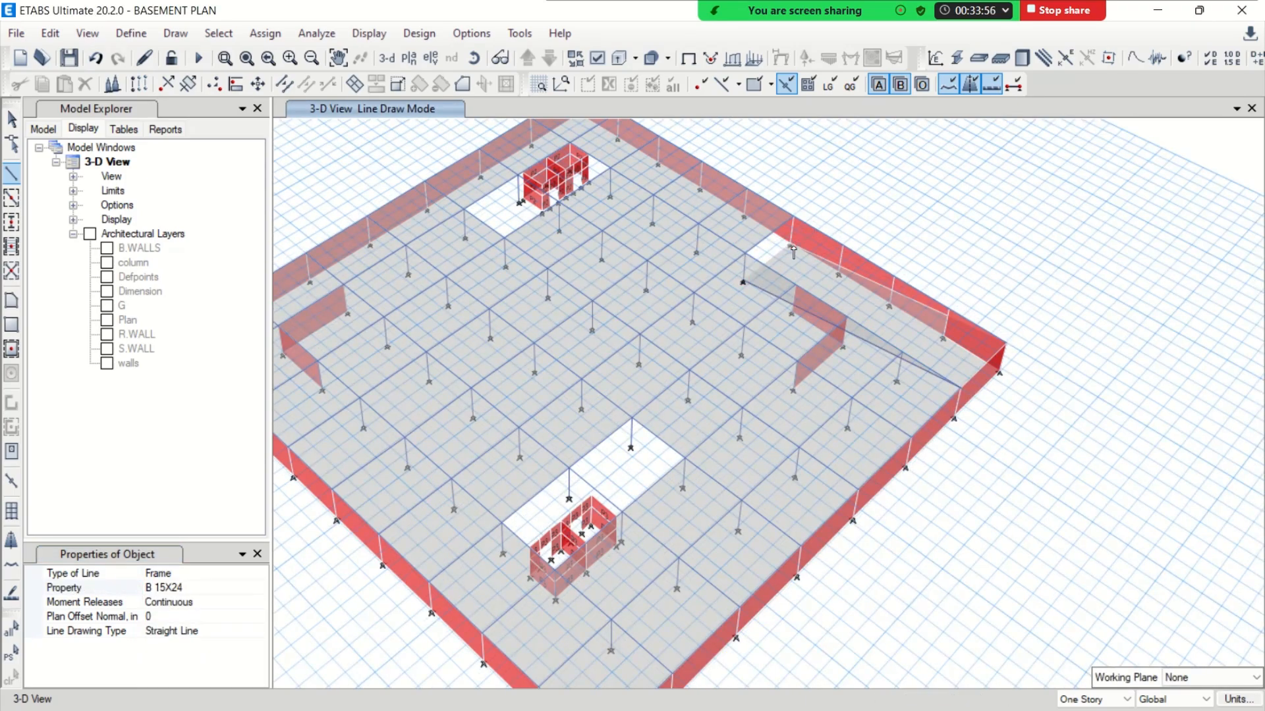
pyautogui.click(1009, 342)
pyautogui.scroll(3, 839, 294)
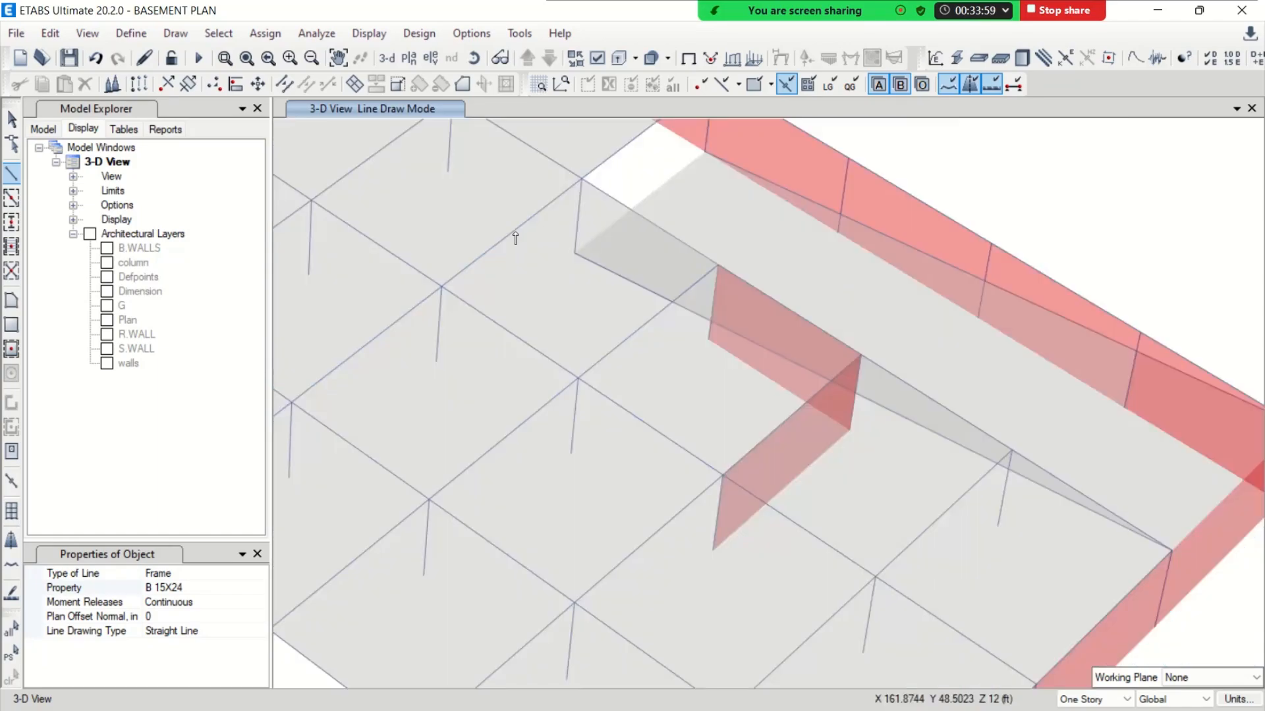
pyautogui.click(10, 123)
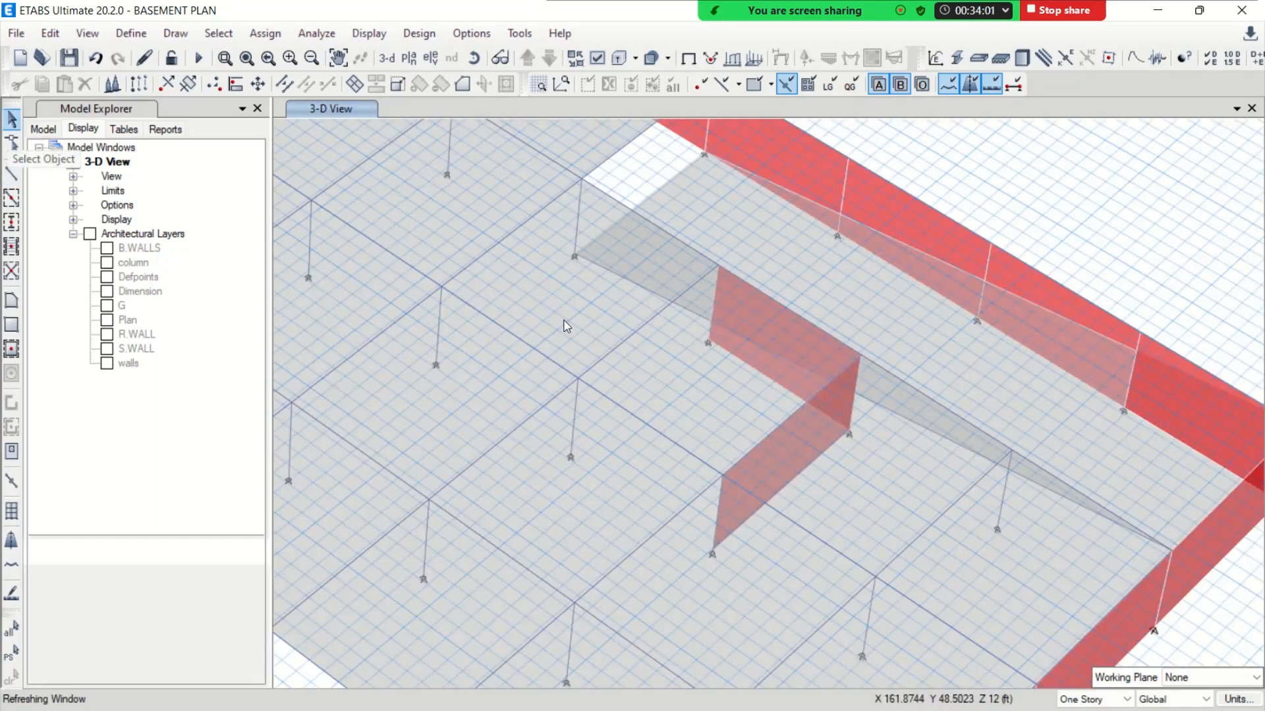
# Select the sloping edge beams with the adjoining columns and walls, and divide the frames at intersections with selected frames and joints
pyautogui.scroll(-5, 565, 325)
pyautogui.scroll(2, 617, 340)
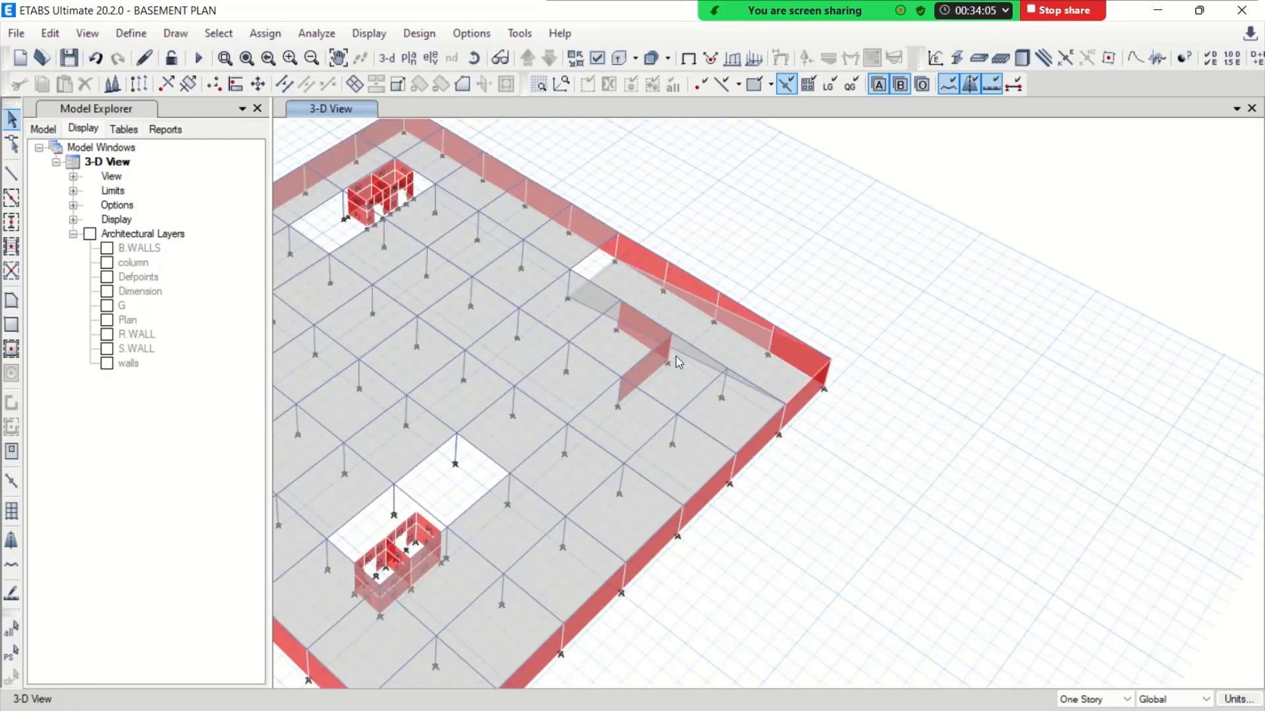
pyautogui.scroll(3, 618, 311)
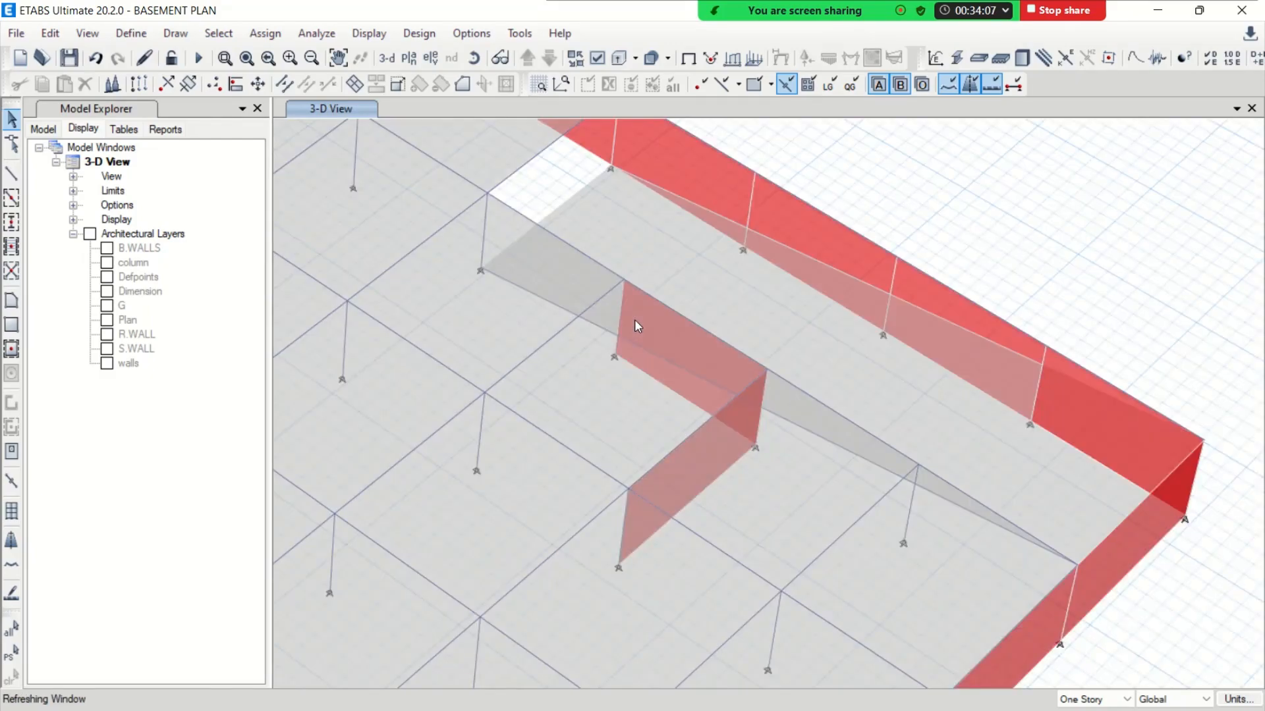
pyautogui.click(612, 344)
pyautogui.click(756, 425)
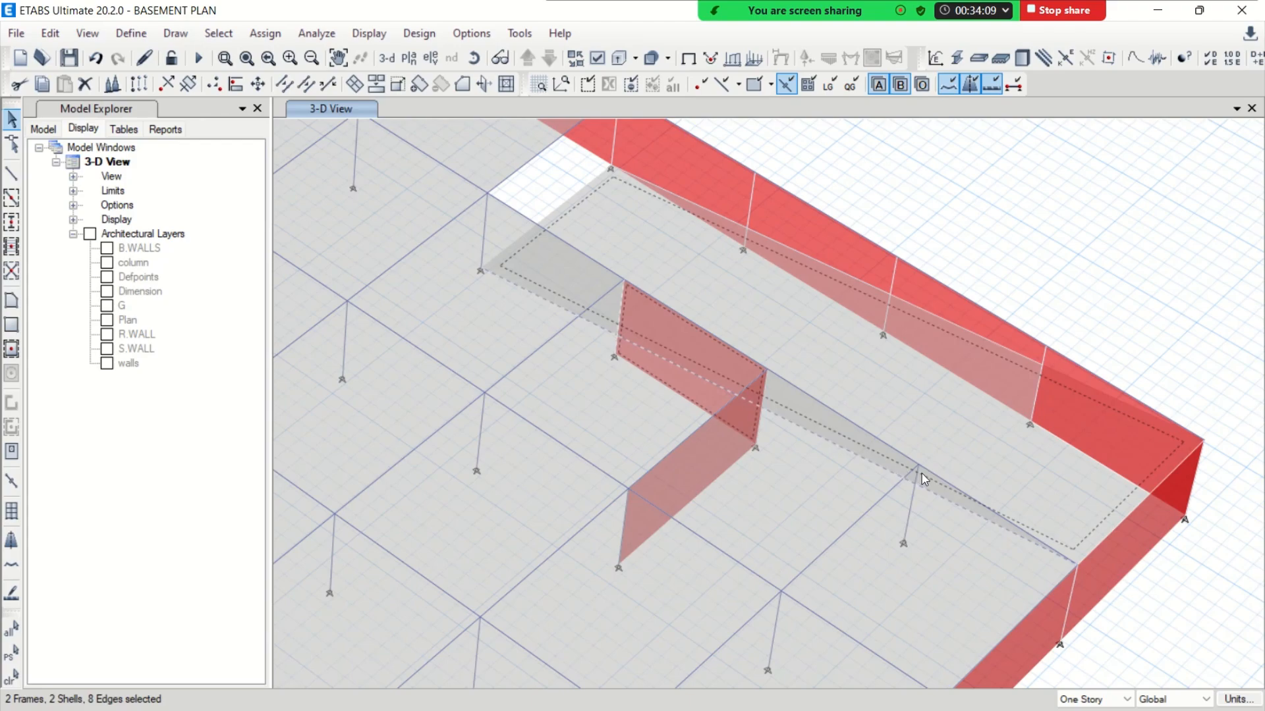
pyautogui.click(909, 496)
pyautogui.click(1026, 390)
pyautogui.click(943, 314)
pyautogui.click(736, 249)
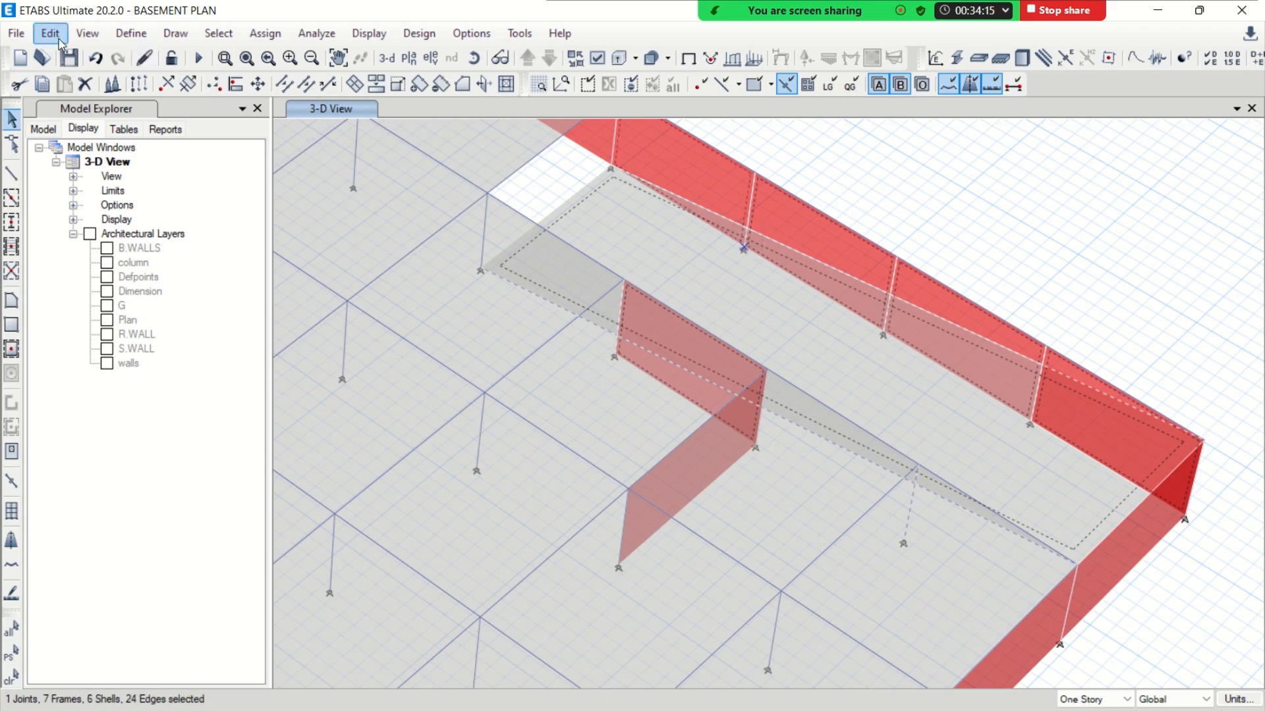
pyautogui.click(50, 33)
pyautogui.moveTo(298, 453)
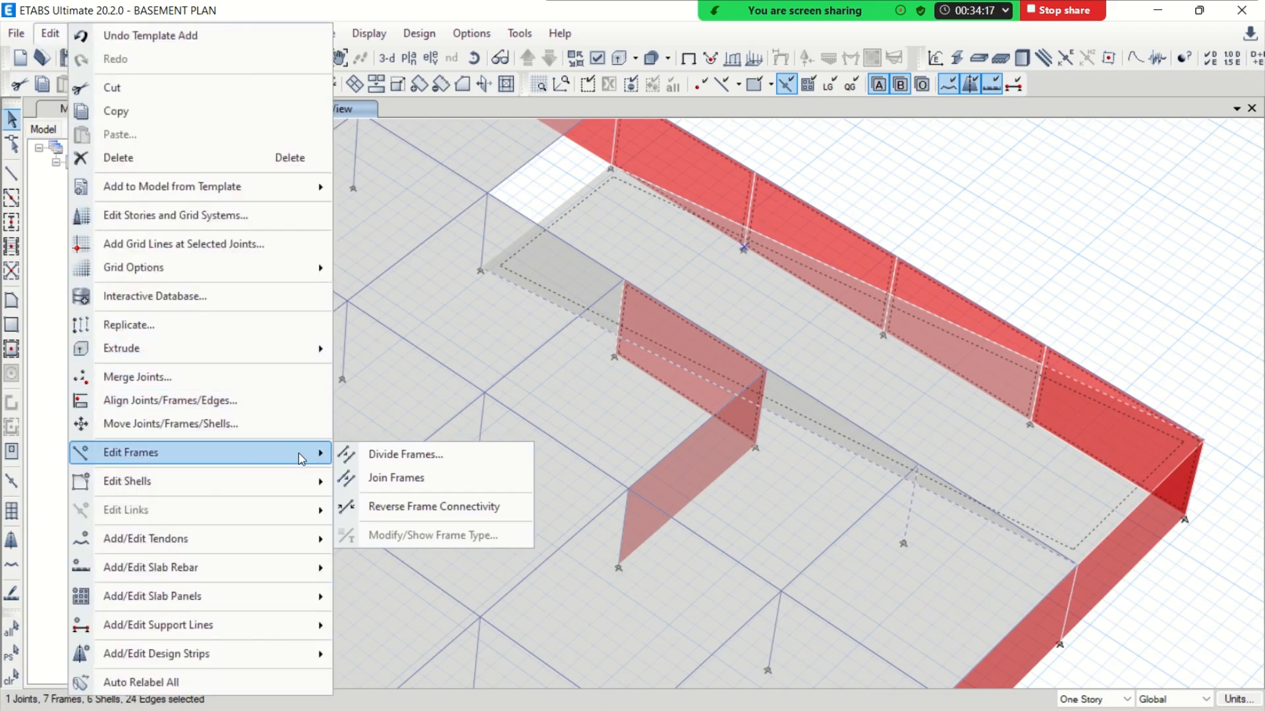
pyautogui.click(370, 454)
pyautogui.click(539, 345)
pyautogui.moveTo(583, 264); pyautogui.dragTo(281, 205)
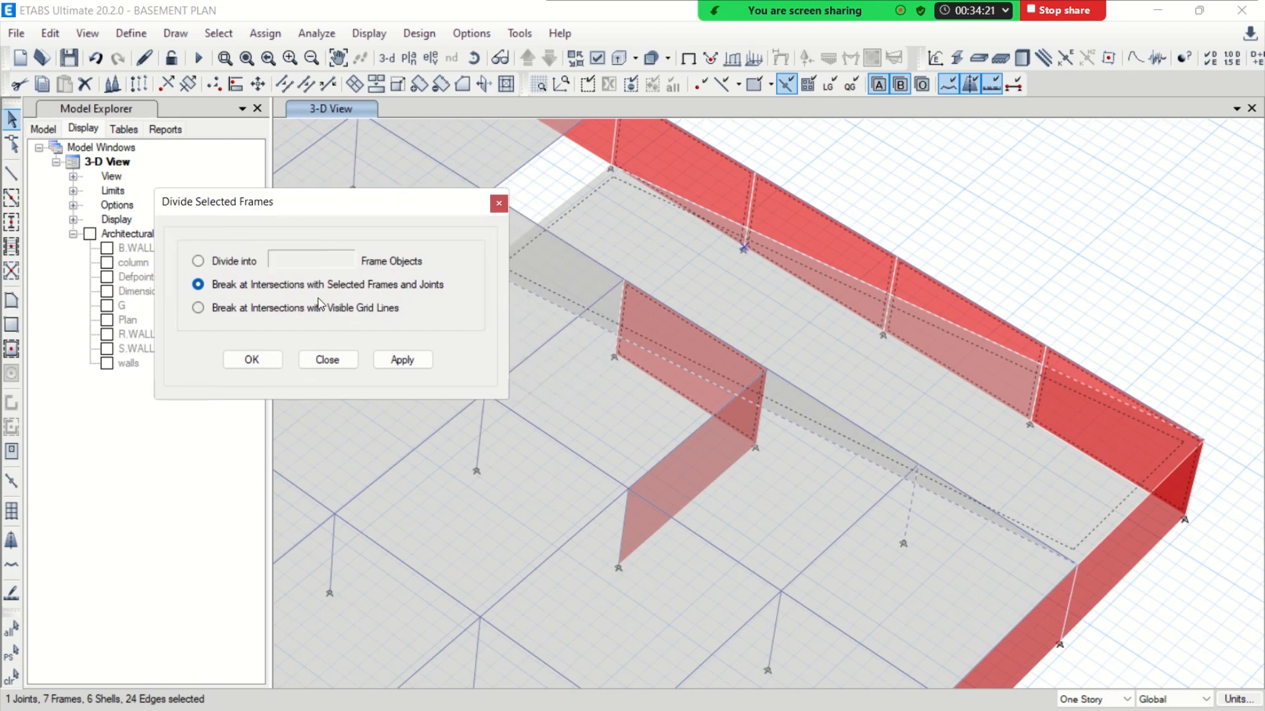
pyautogui.click(399, 366)
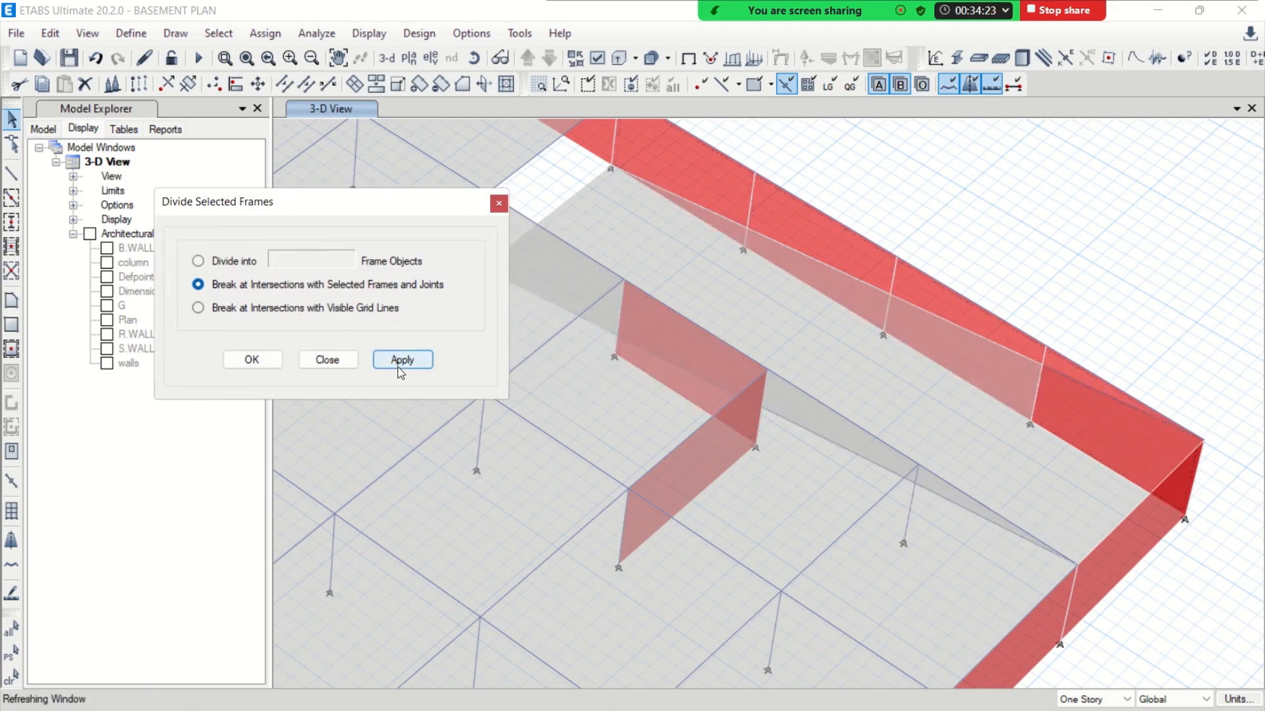
pyautogui.click(912, 497)
pyautogui.click(911, 498)
pyautogui.click(307, 361)
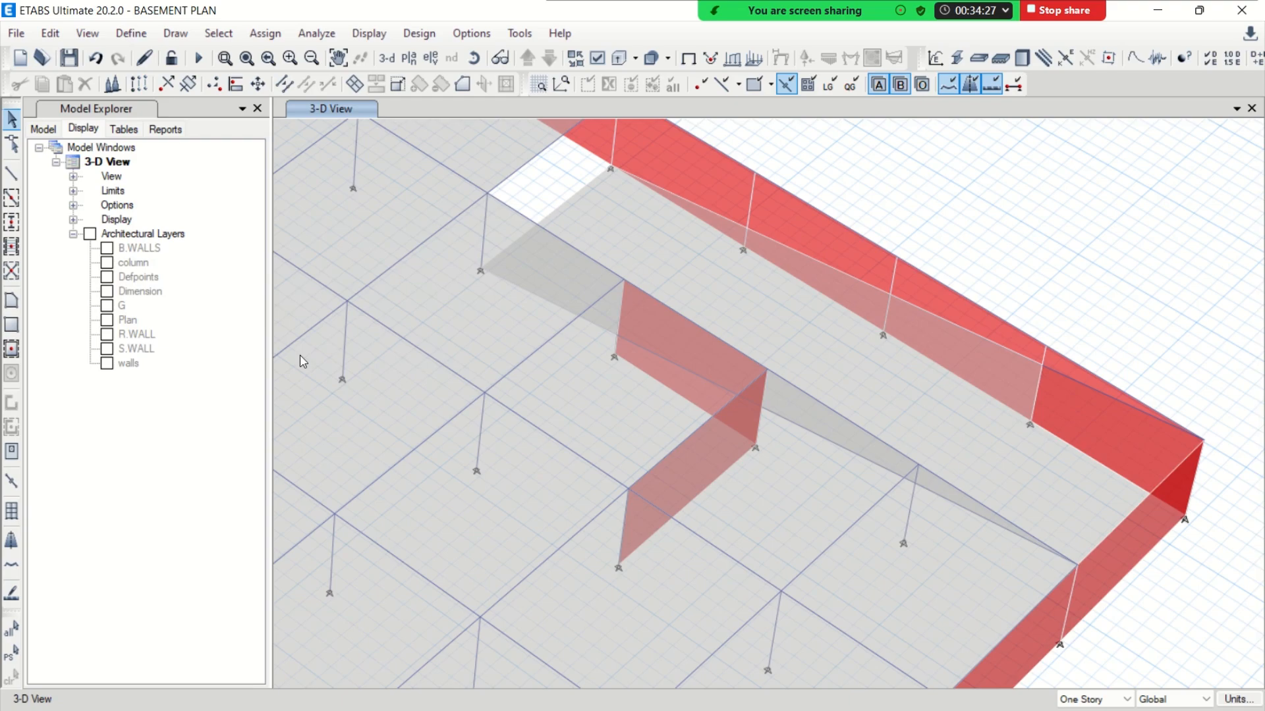
# Draw two B 15X24 cross beams between the ramp's edges, at the column near its upper end and at the inner wall's far end
pyautogui.click(7, 179)
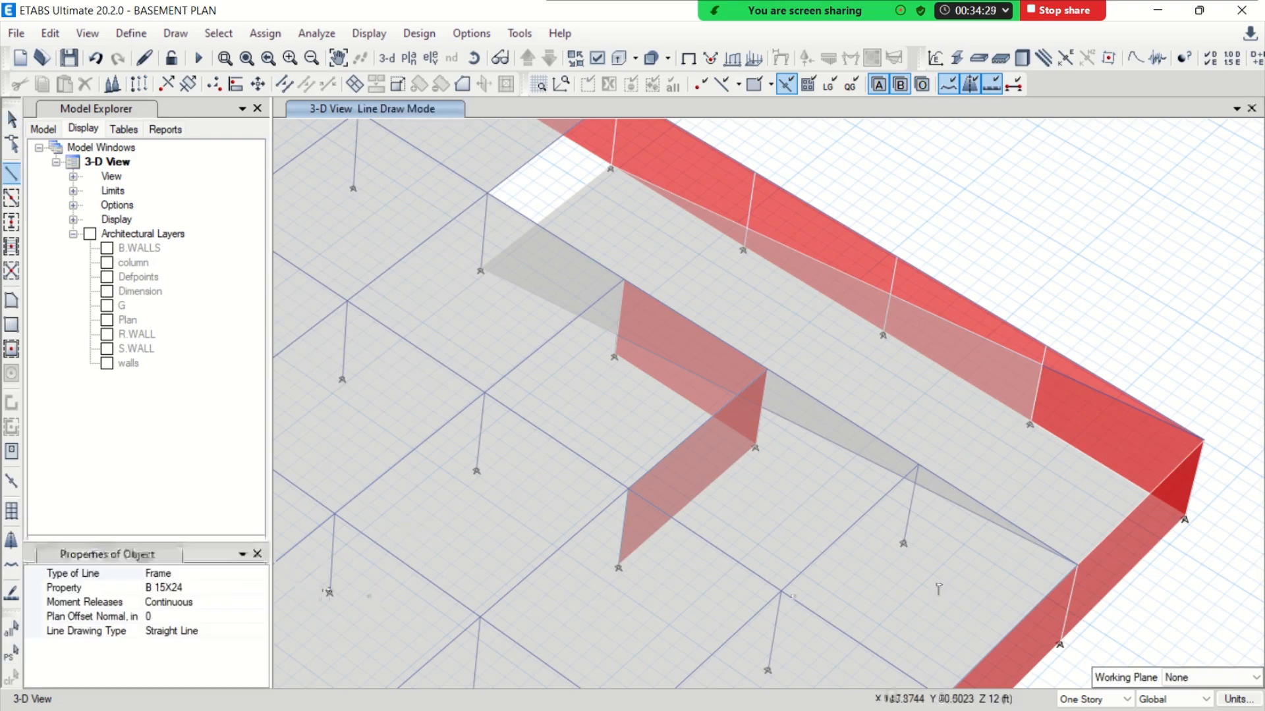
pyautogui.click(917, 465)
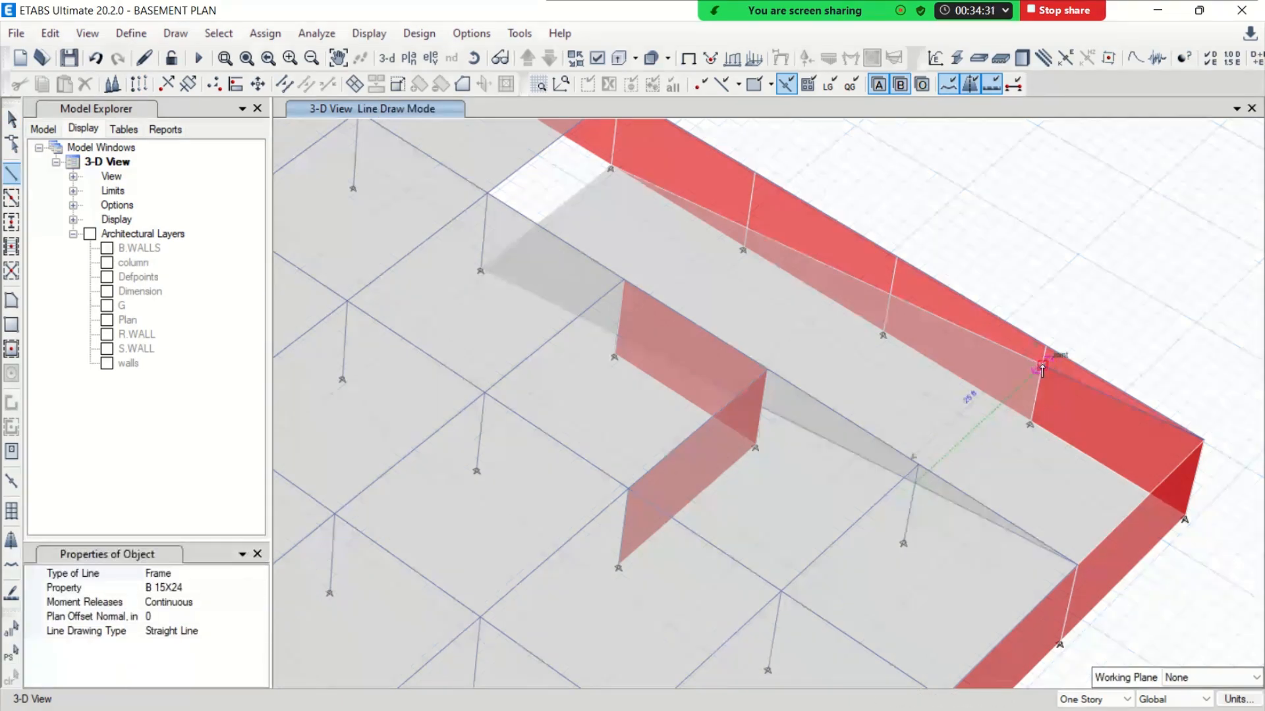
pyautogui.doubleClick(1043, 367)
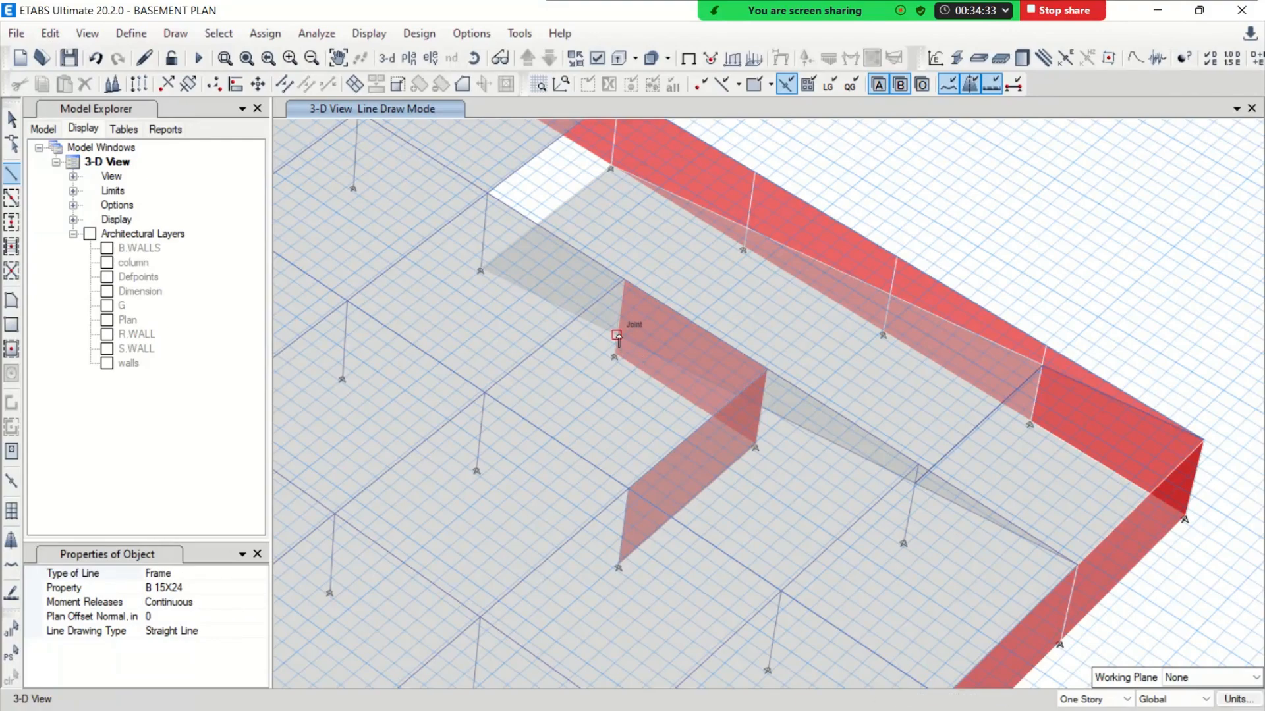
pyautogui.moveTo(620, 339); pyautogui.dragTo(644, 384, button='middle')
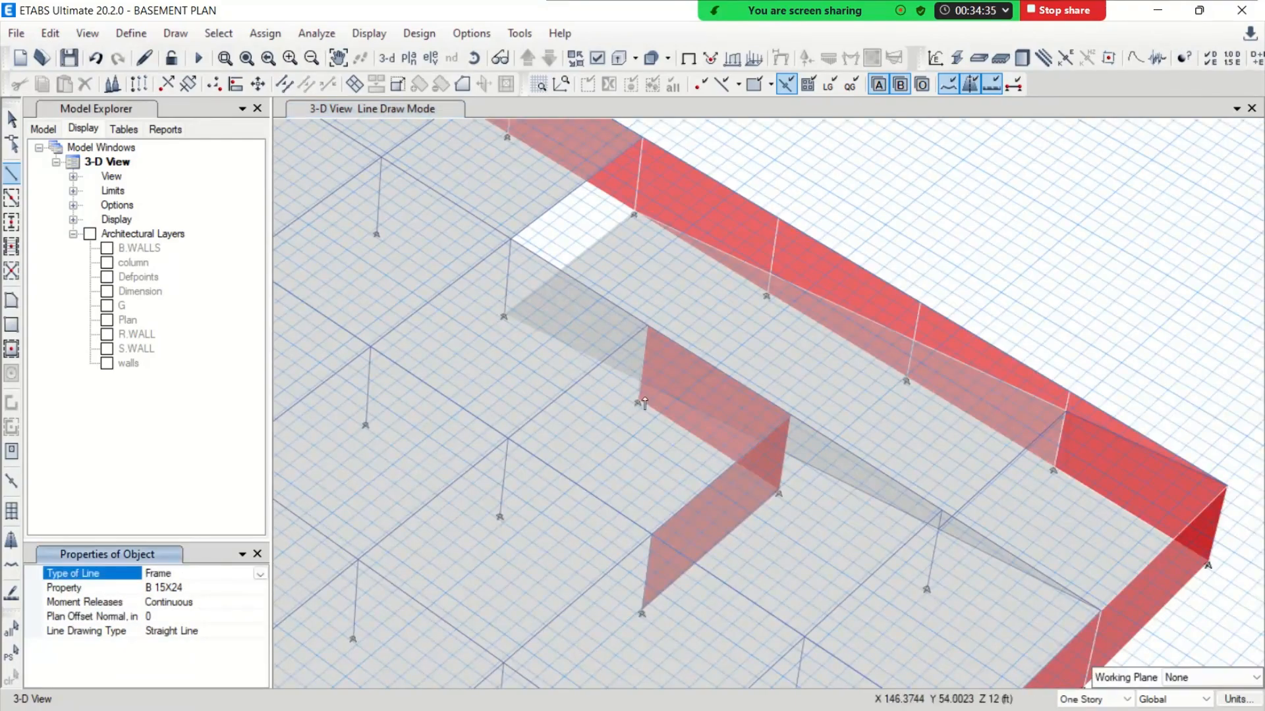
pyautogui.scroll(3, 653, 395)
pyautogui.click(639, 372)
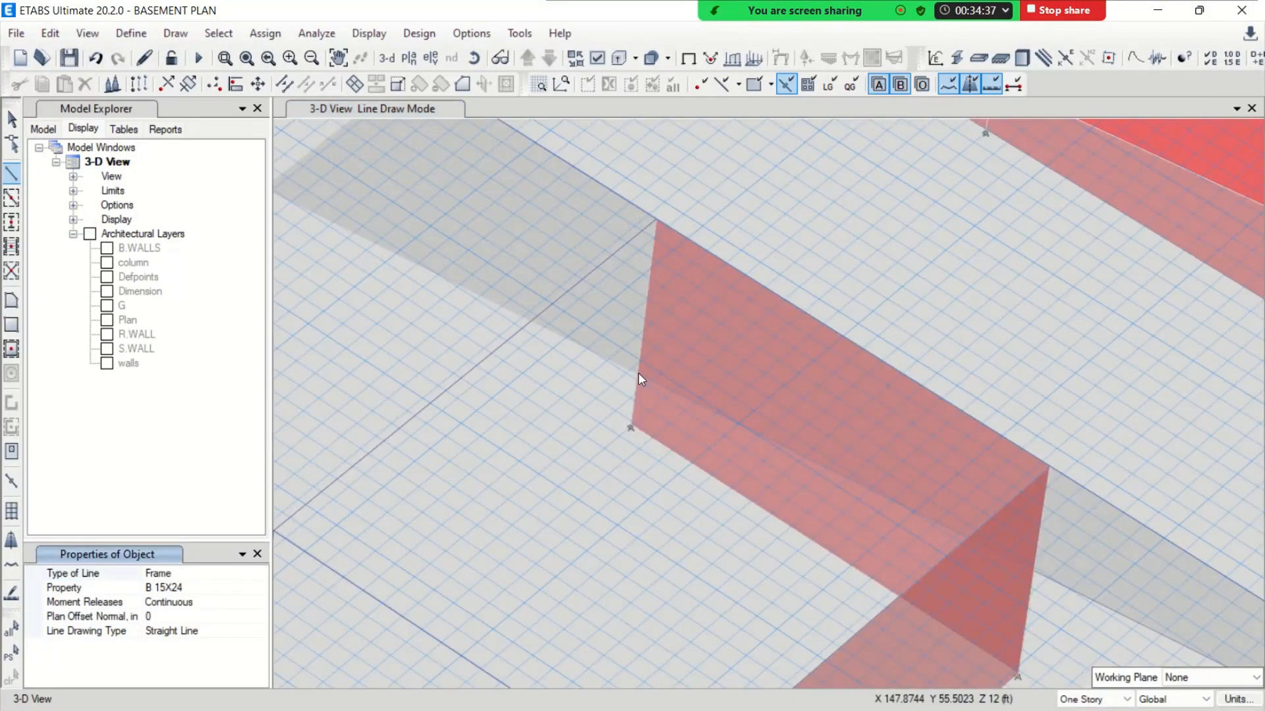
pyautogui.moveTo(990, 143); pyautogui.dragTo(840, 320, button='middle')
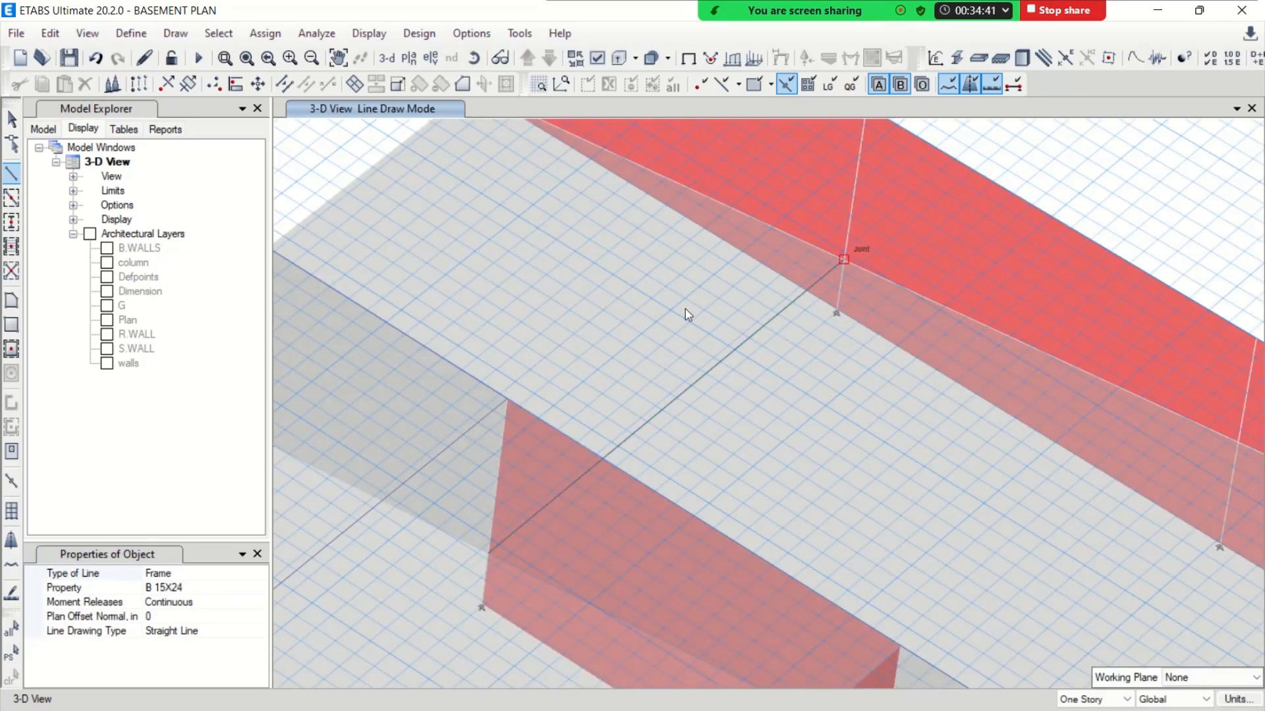
pyautogui.scroll(-3, 685, 310)
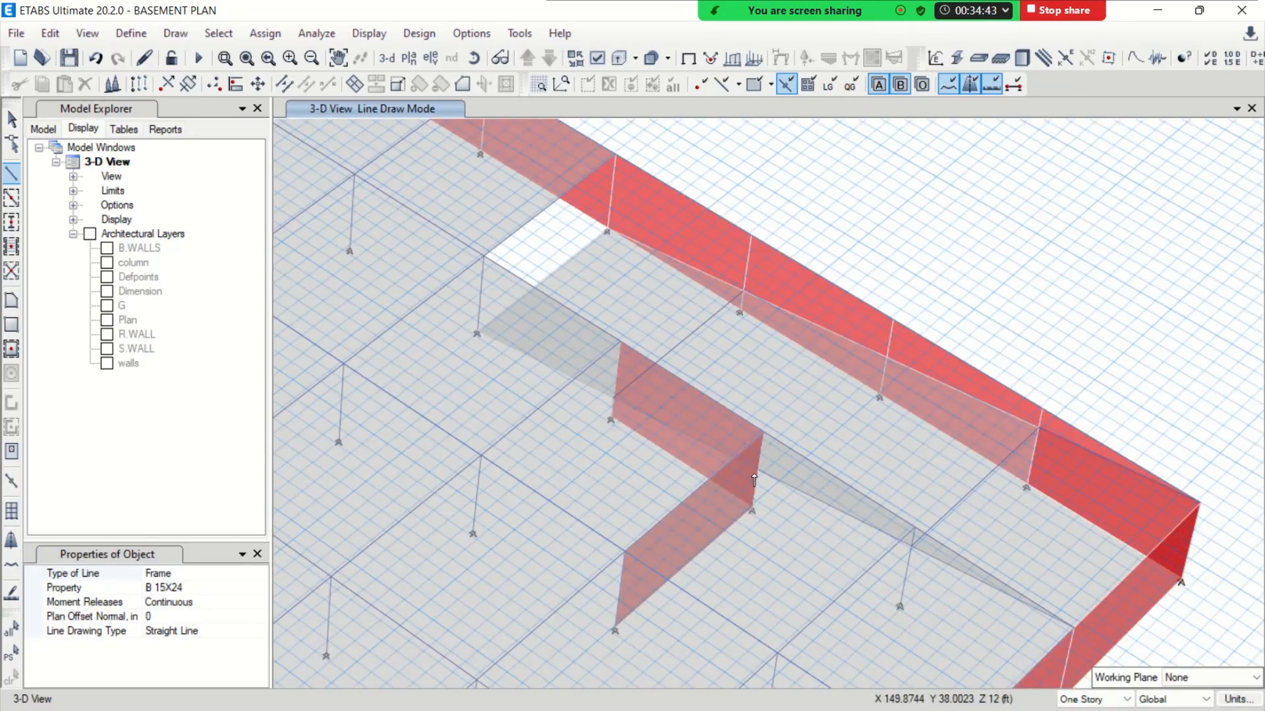
# Select the frames and walls meeting the ramp at the inner wall corner and opposite column, and divide them at their intersections
pyautogui.scroll(2, 754, 480)
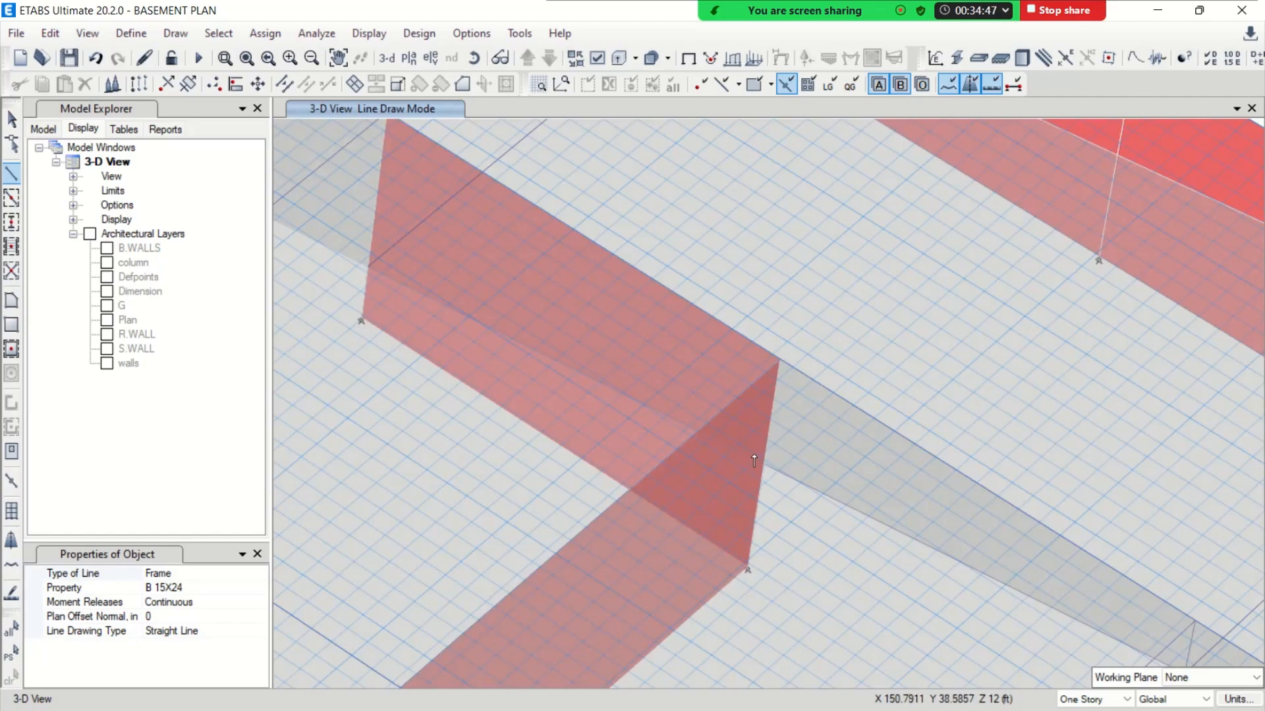
pyautogui.click(14, 121)
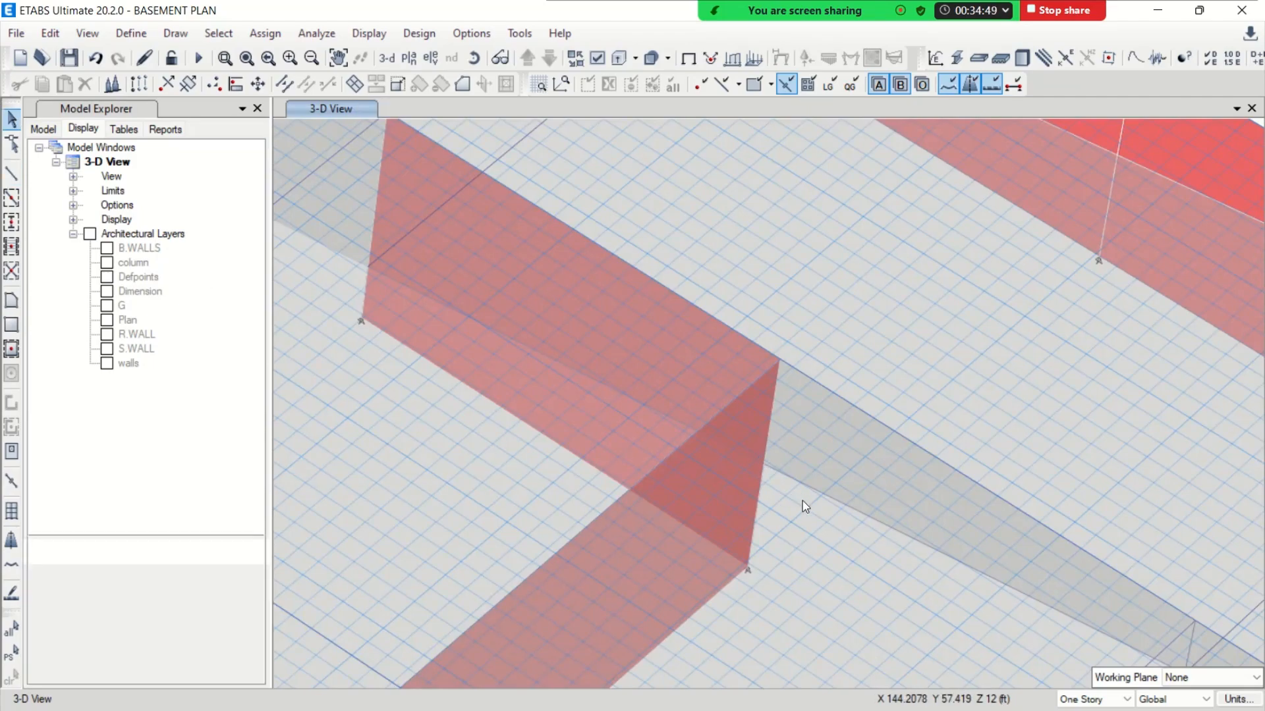
pyautogui.moveTo(777, 461); pyautogui.dragTo(754, 487)
pyautogui.scroll(3, 901, 400)
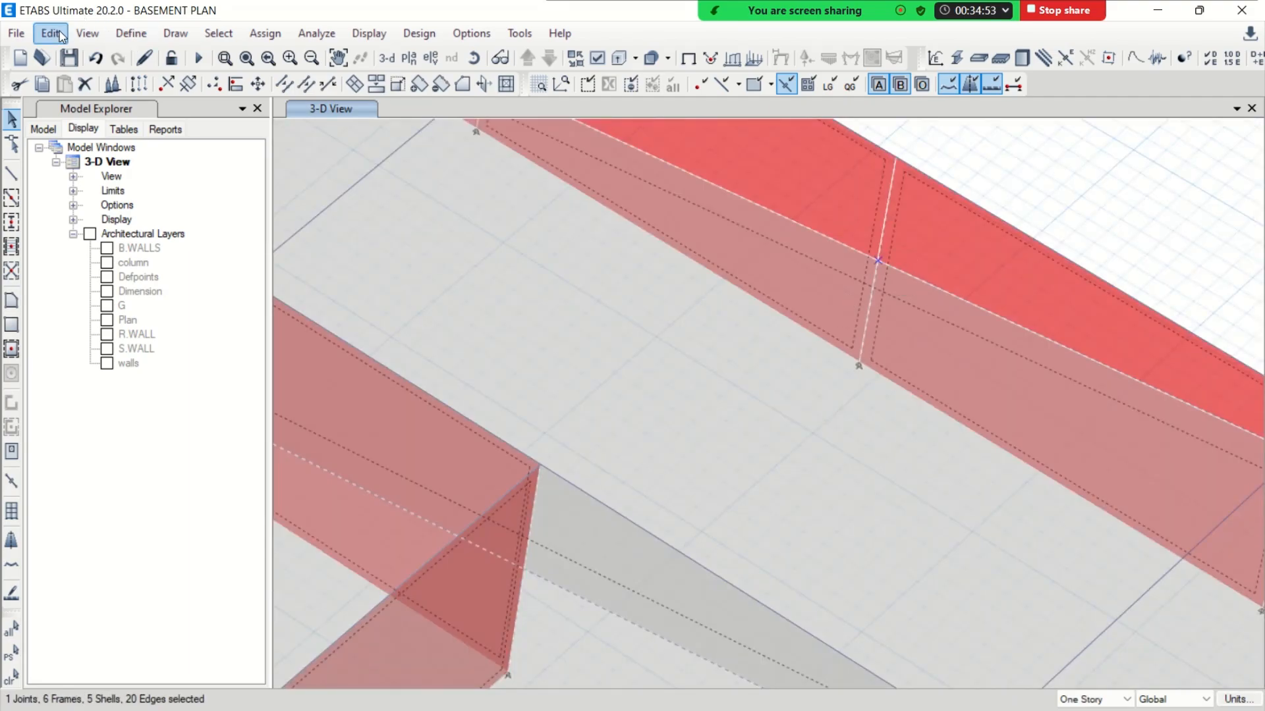
pyautogui.click(51, 33)
pyautogui.moveTo(147, 452)
pyautogui.click(369, 455)
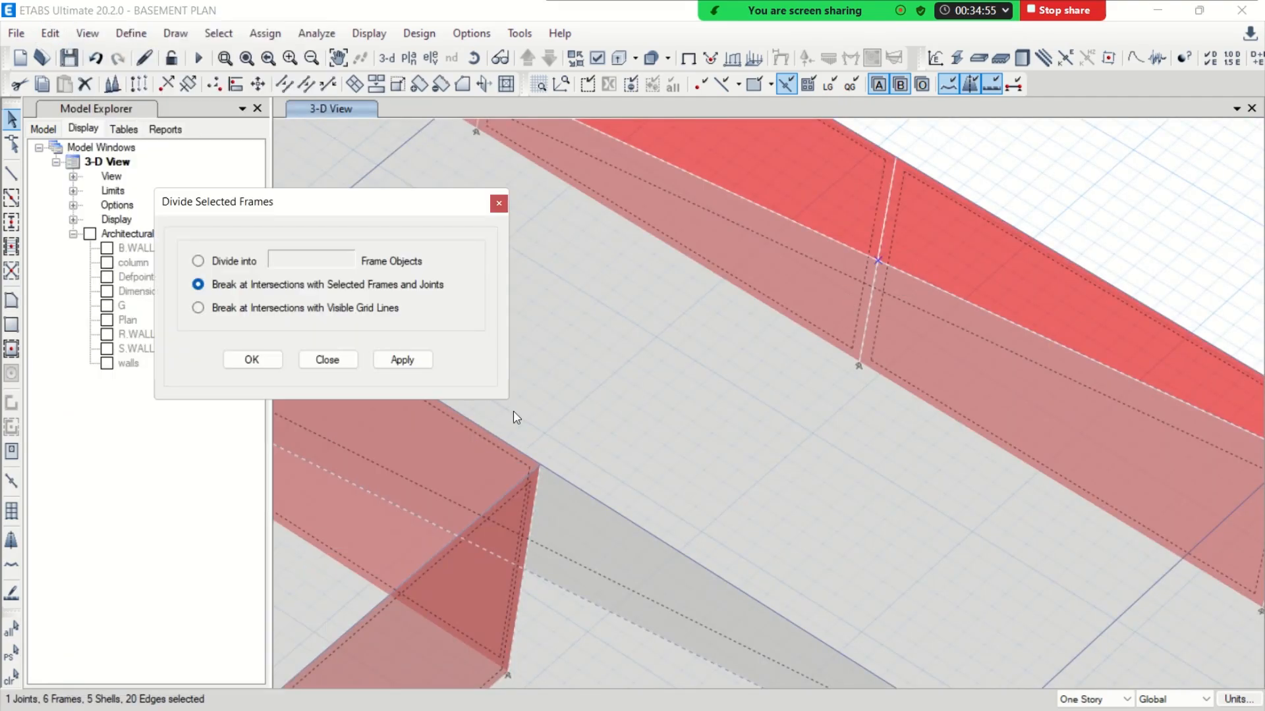
pyautogui.click(252, 361)
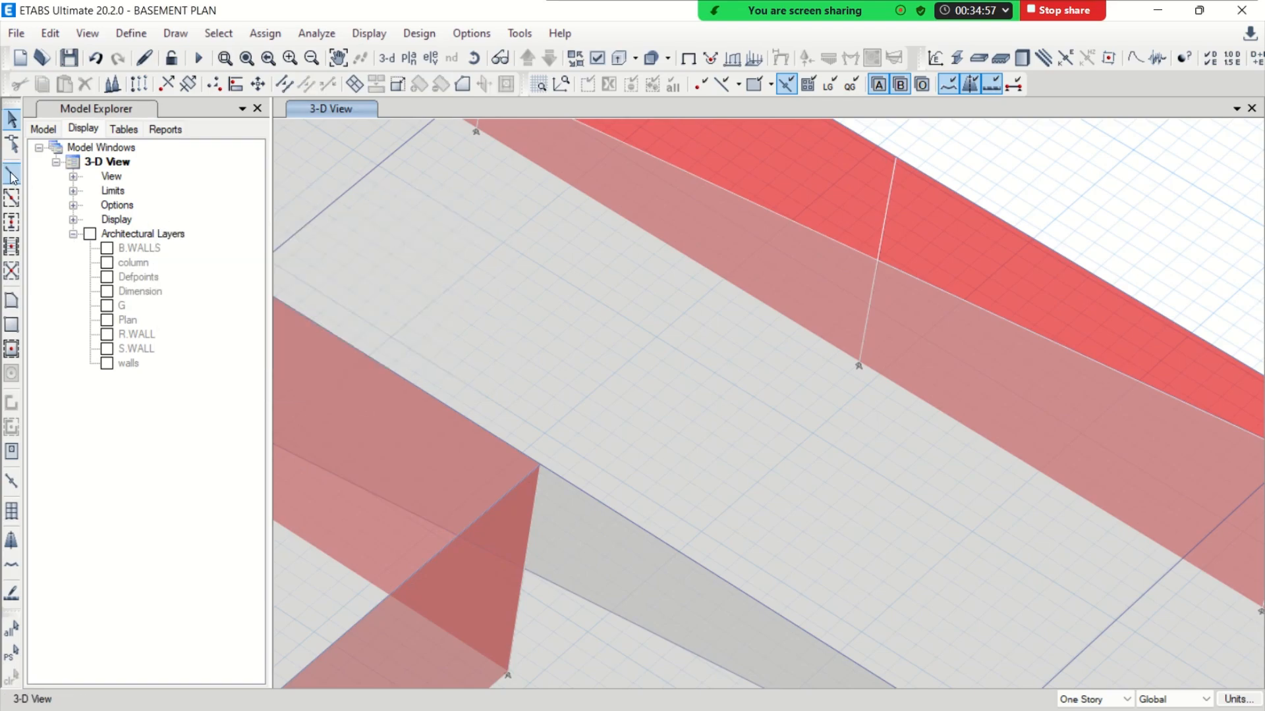
# Draw a B 15X24 cross beam over the ramp from the inner wall corner to the opposite perimeter column at ramp level
pyautogui.click(529, 565)
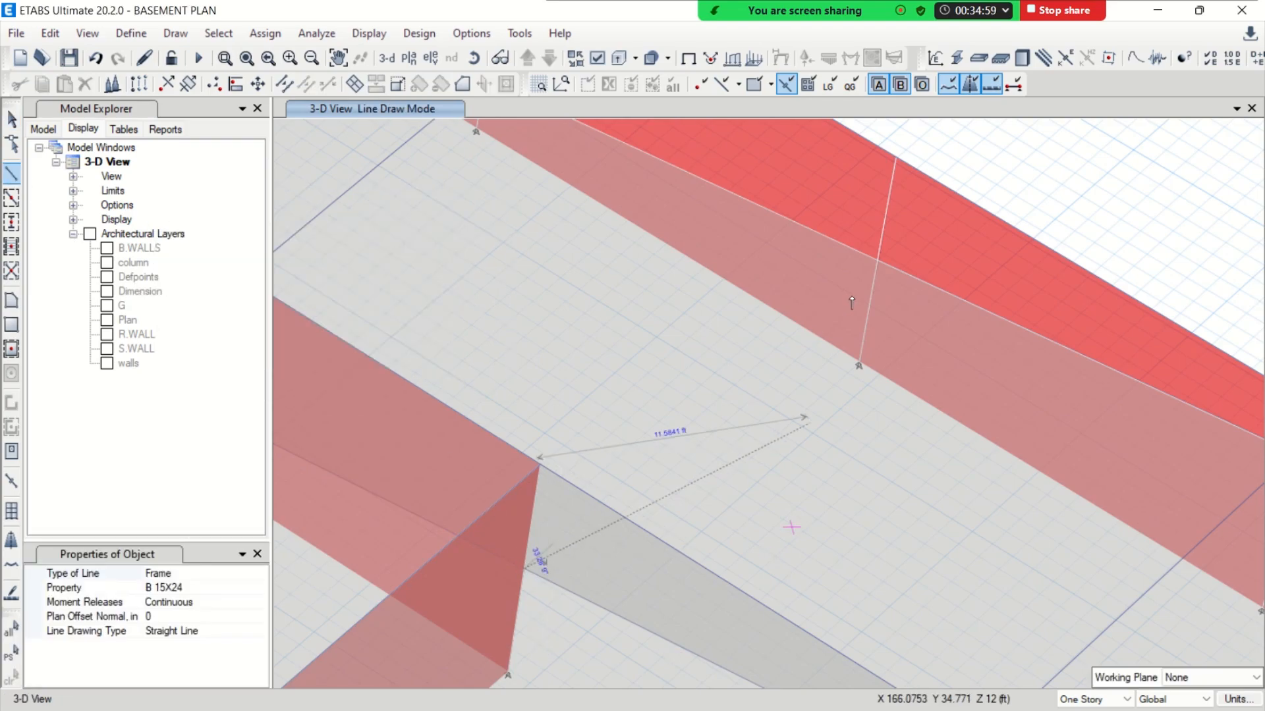
pyautogui.click(879, 268)
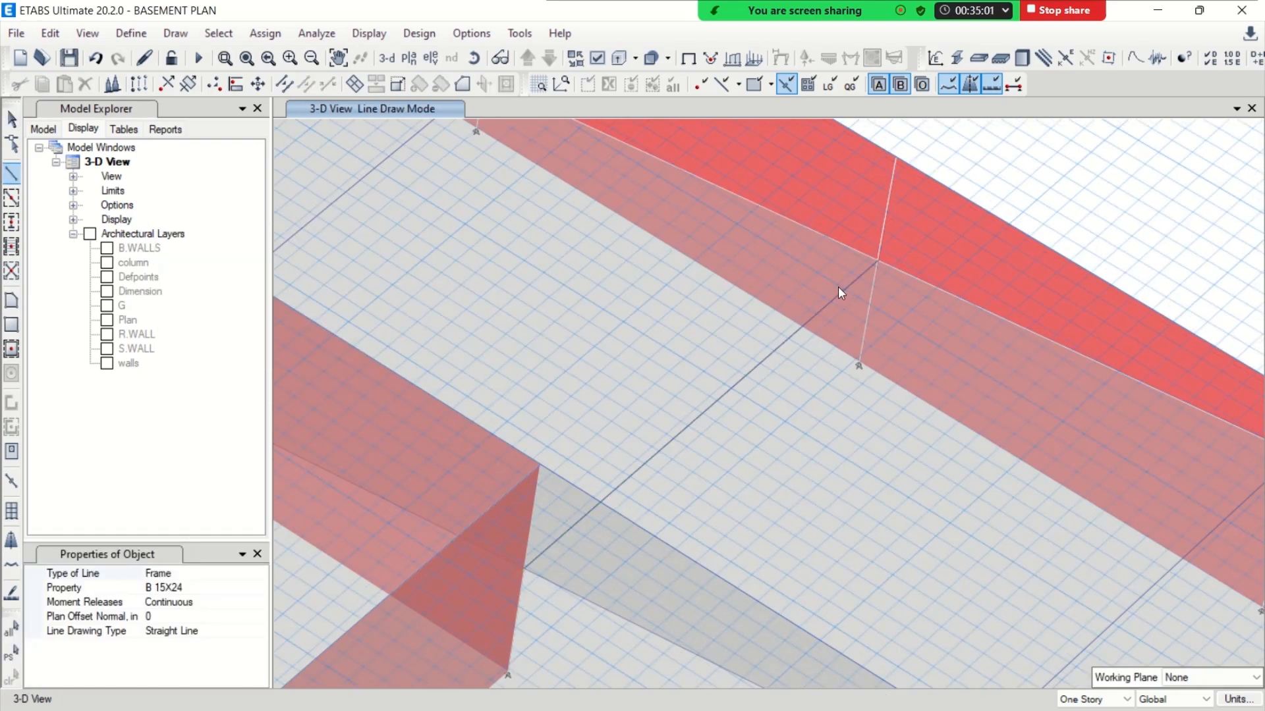
pyautogui.scroll(-4, 838, 290)
pyautogui.scroll(-5, 838, 293)
pyautogui.scroll(5, 838, 294)
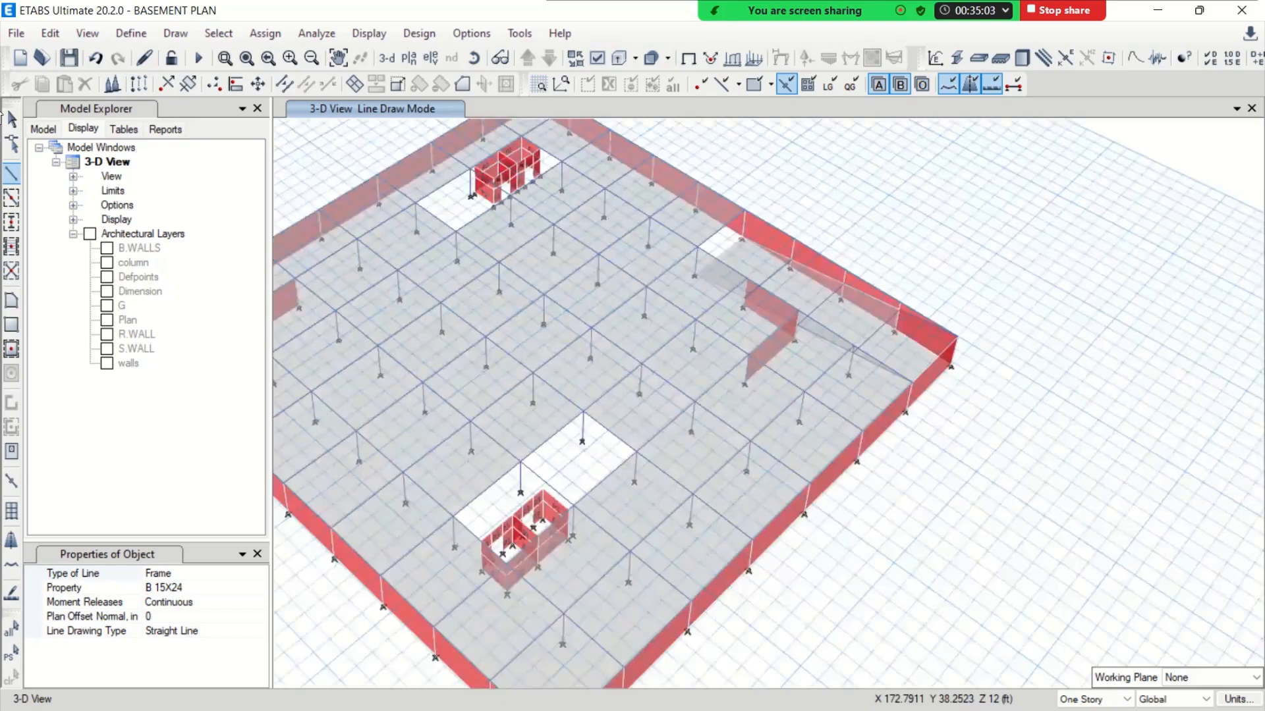
pyautogui.click(12, 121)
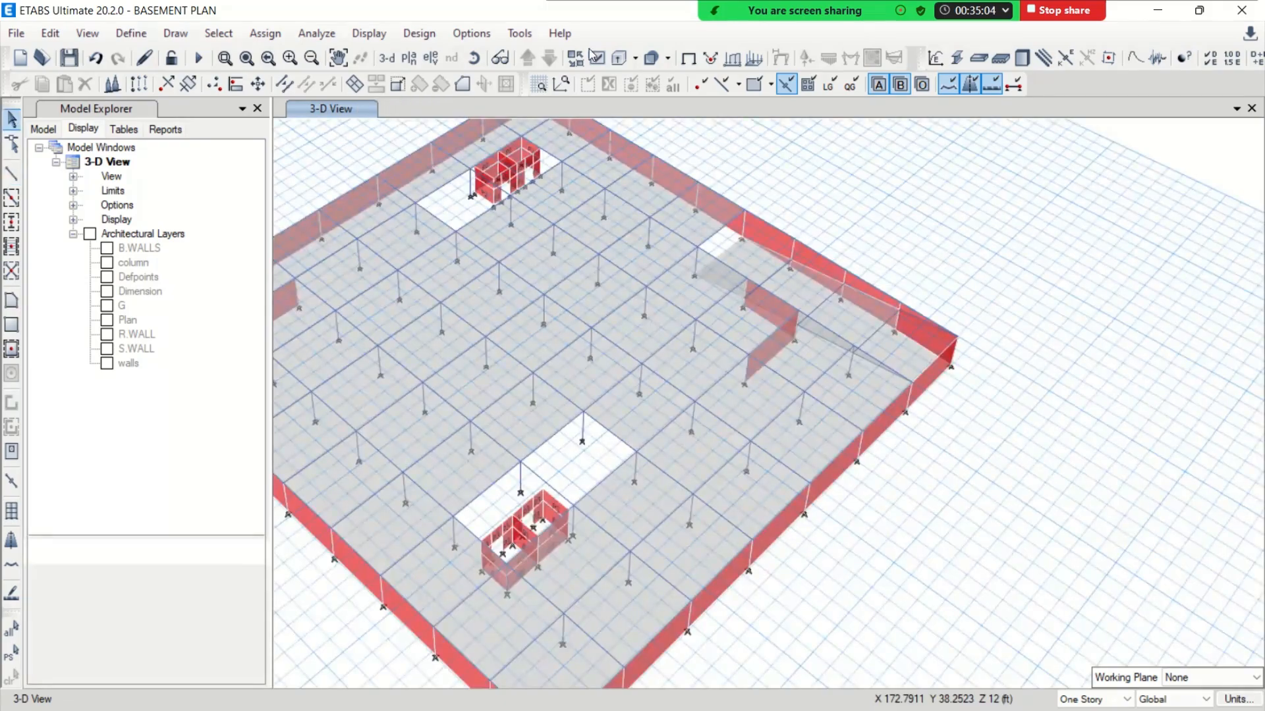
# Show the basement as extruded solid members with transparency off, and inspect the ramp and its beams from several angles
pyautogui.click(622, 60)
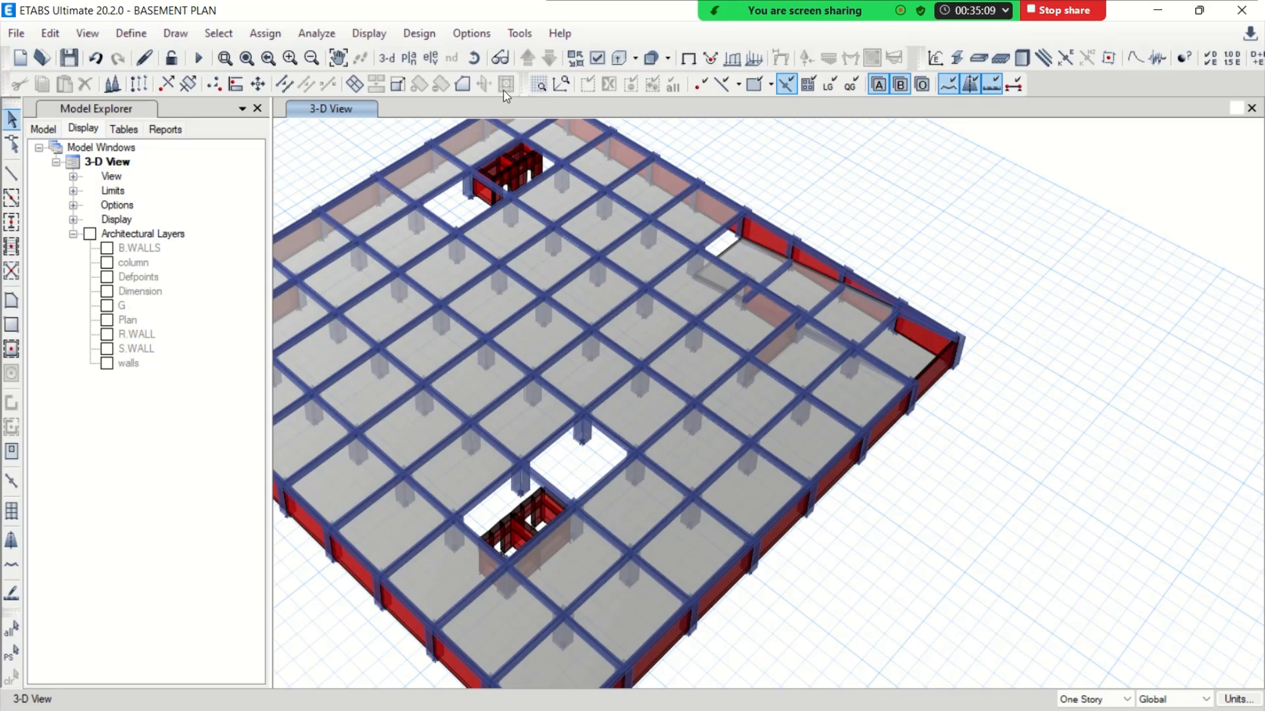
pyautogui.moveTo(913, 519); pyautogui.dragTo(482, 510)
pyautogui.moveTo(469, 222); pyautogui.dragTo(644, 446)
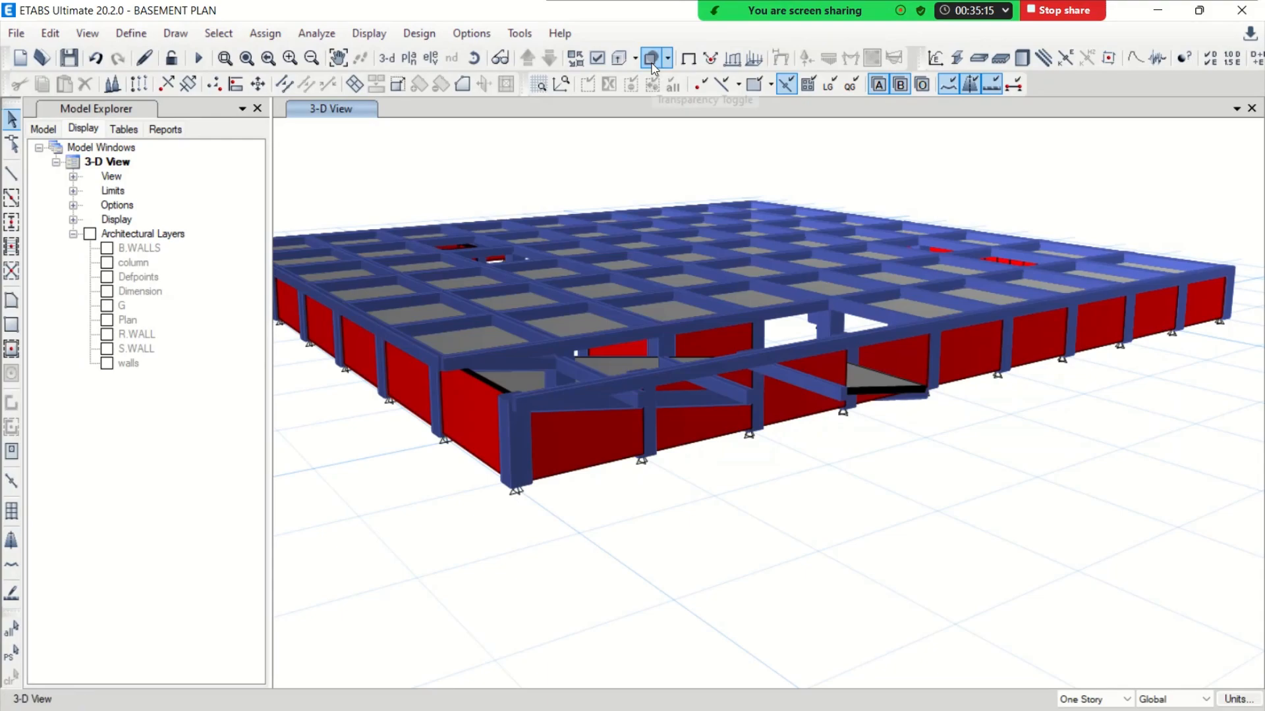
pyautogui.click(476, 60)
pyautogui.moveTo(686, 531); pyautogui.dragTo(754, 575)
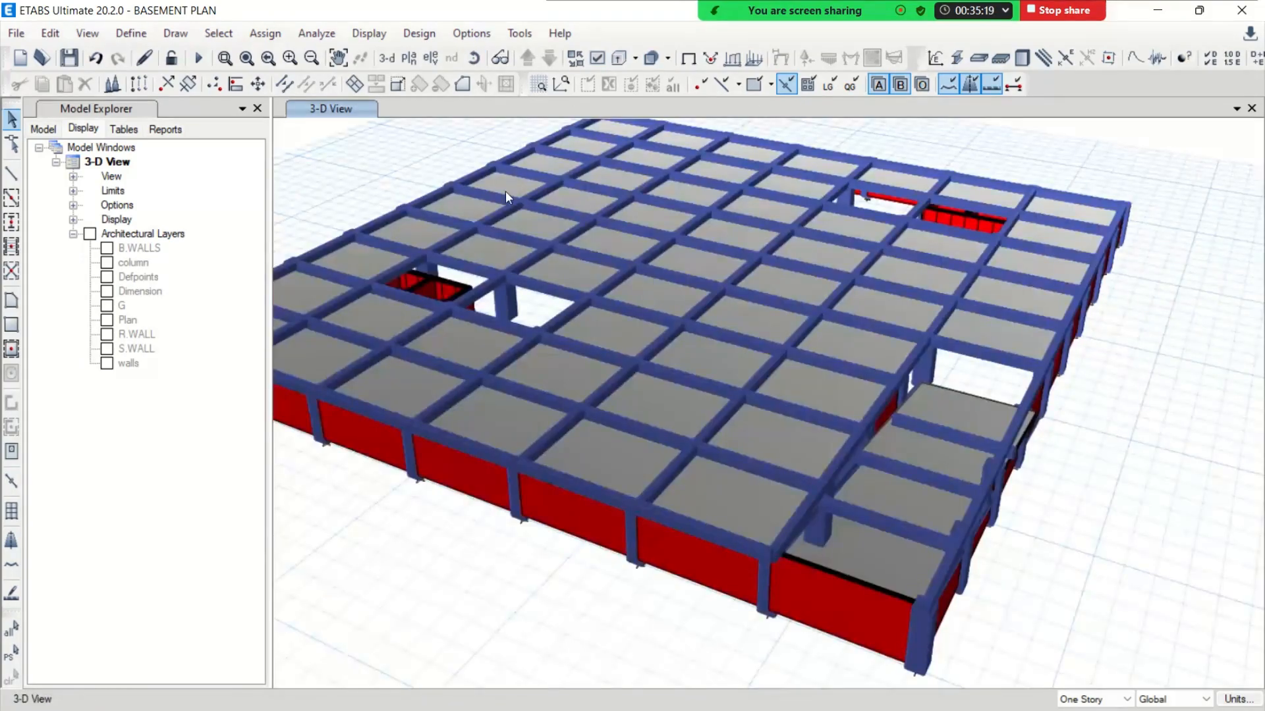
# Switch to the default plan view of the BASEMENT story
pyautogui.click(417, 65)
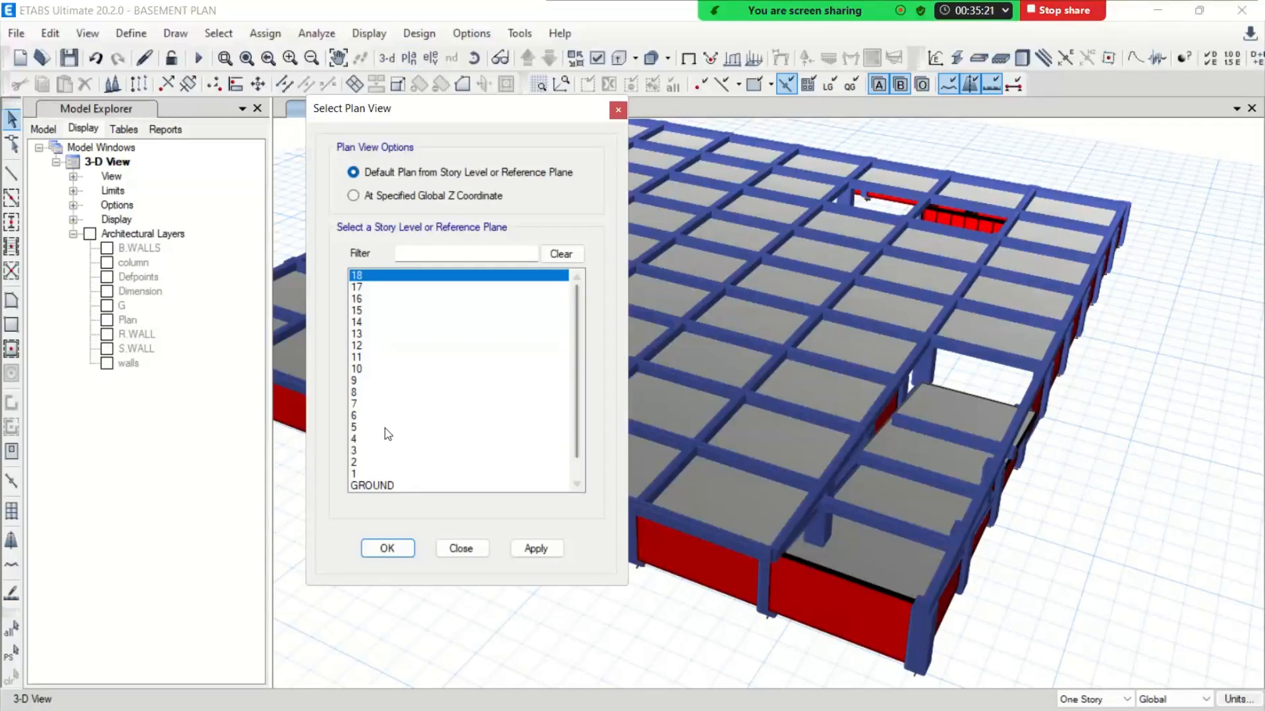
pyautogui.scroll(-1, 385, 429)
pyautogui.click(382, 474)
pyautogui.click(387, 549)
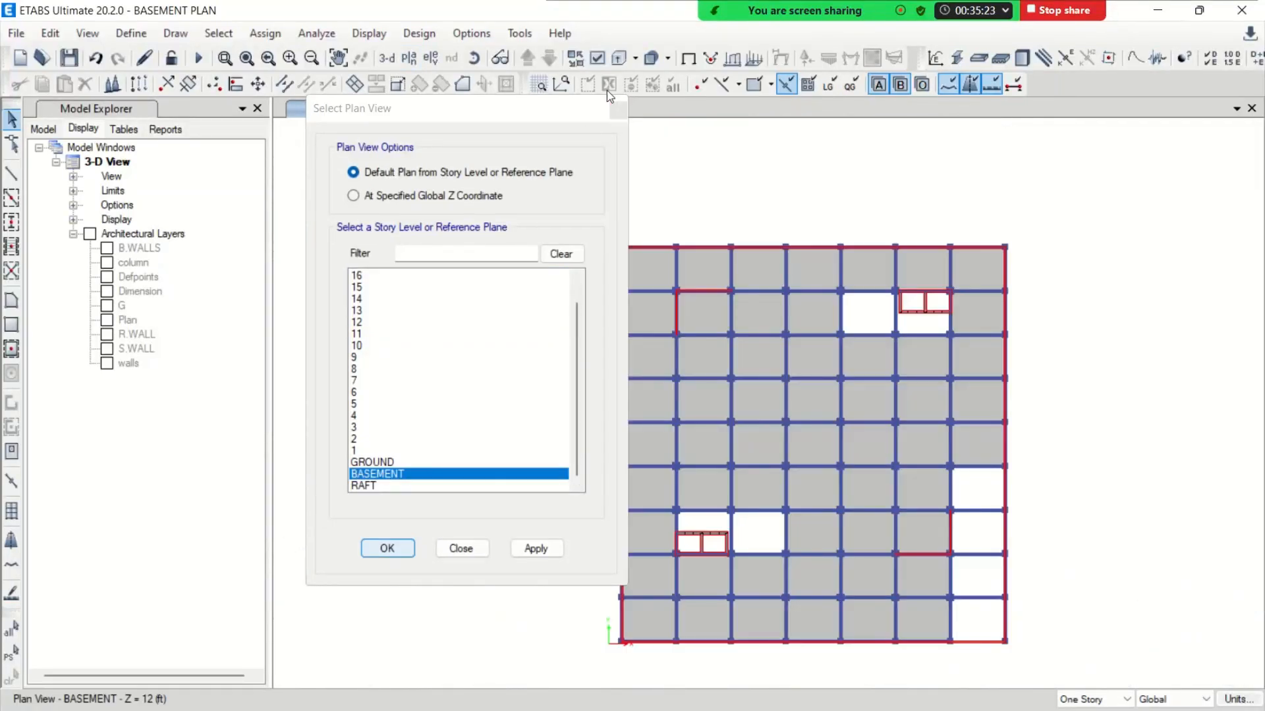
# Save the model
pyautogui.moveTo(772, 377); pyautogui.dragTo(582, 315, button='middle')
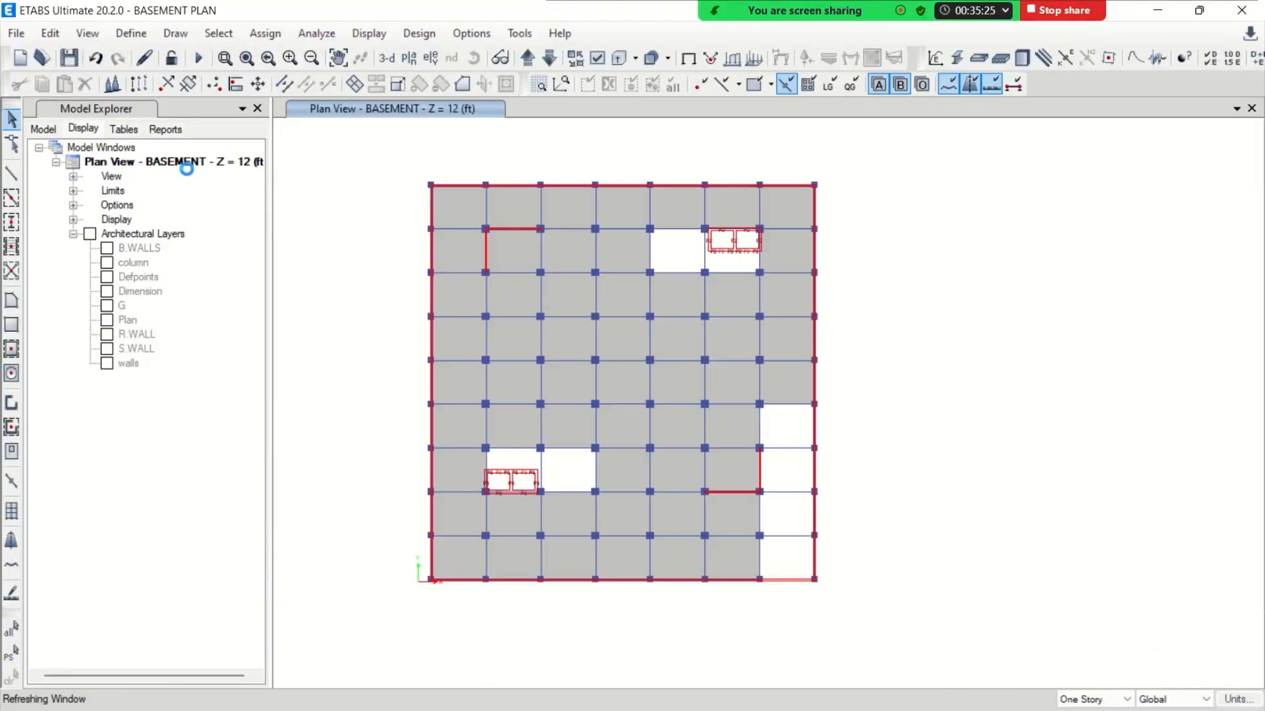
pyautogui.hotkey('ctrl', 's')
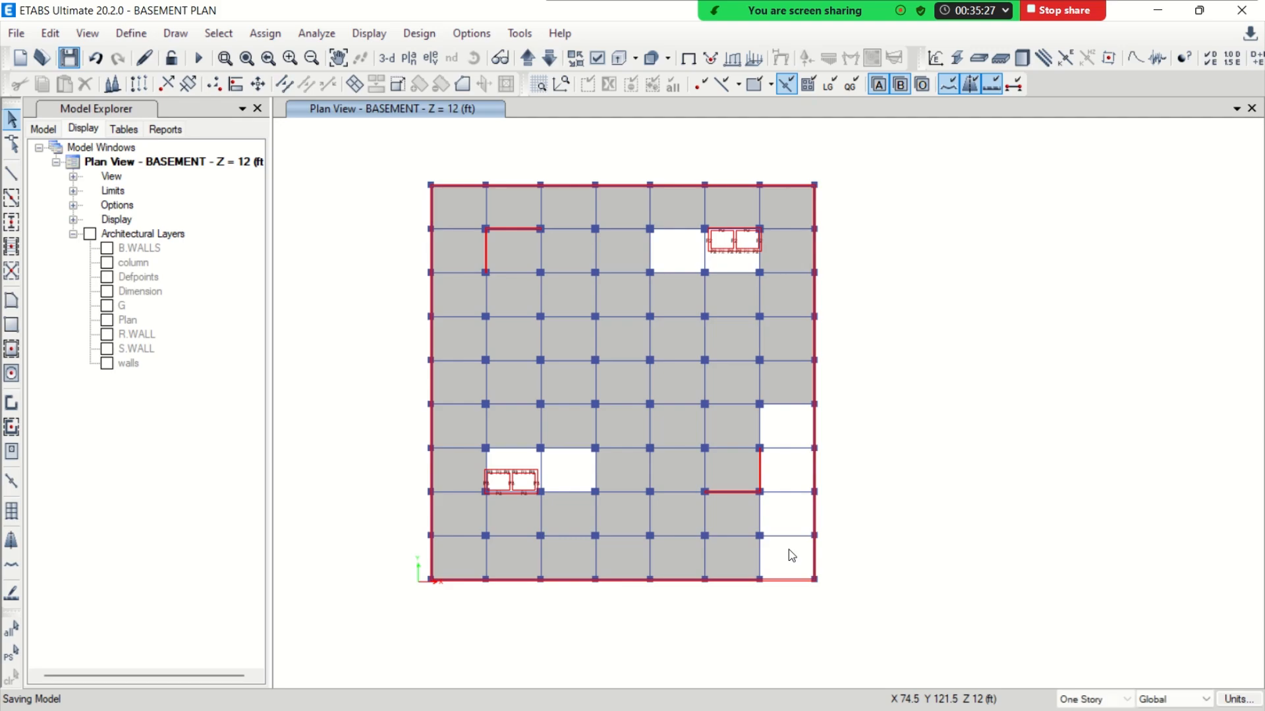
# Draw a Slab 6.5 floor polygon filling the open part of the lower-left lift bay, following the core's outer corners and the surrounding columns
pyautogui.scroll(3, 525, 494)
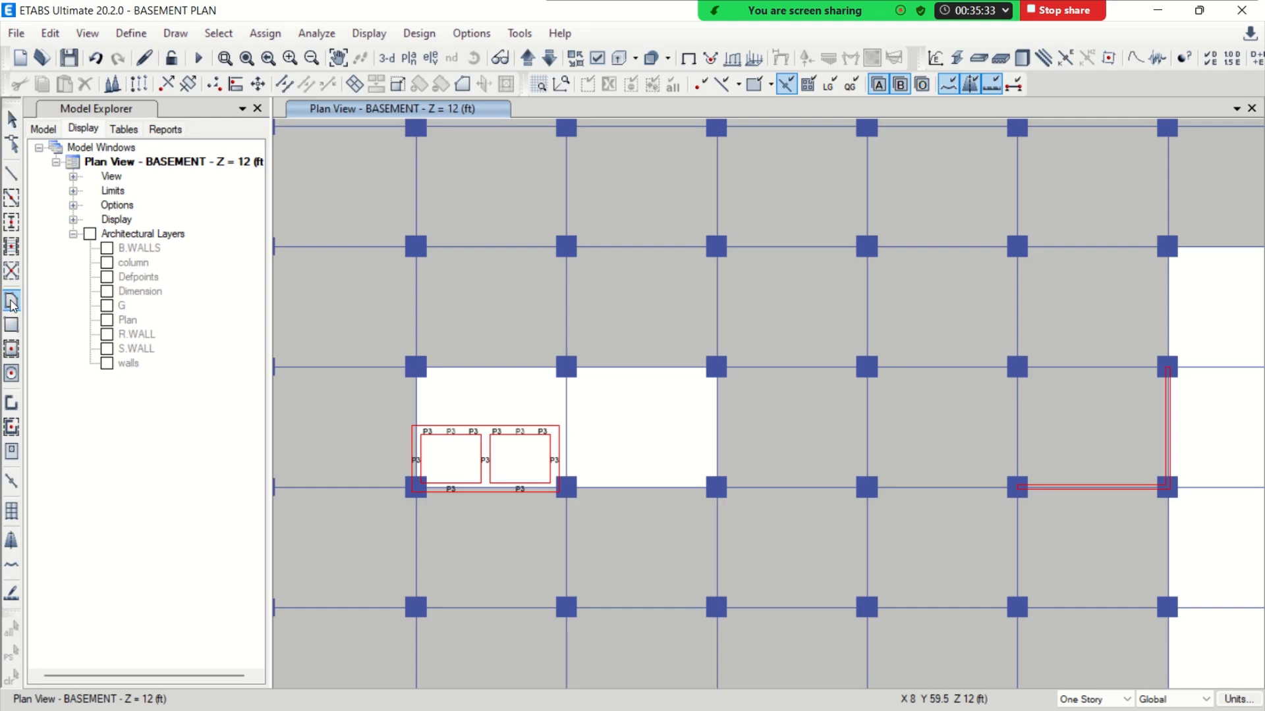
pyautogui.click(11, 302)
pyautogui.click(253, 578)
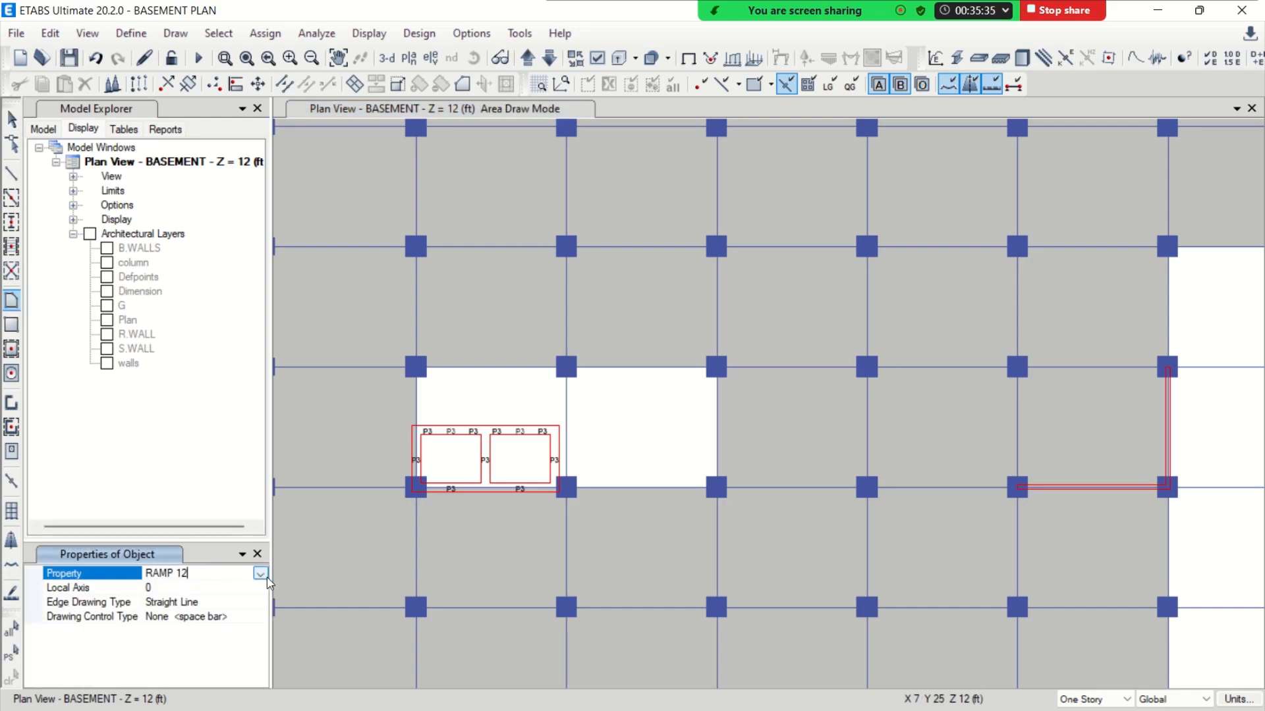
pyautogui.click(260, 575)
pyautogui.click(188, 659)
pyautogui.scroll(3, 500, 504)
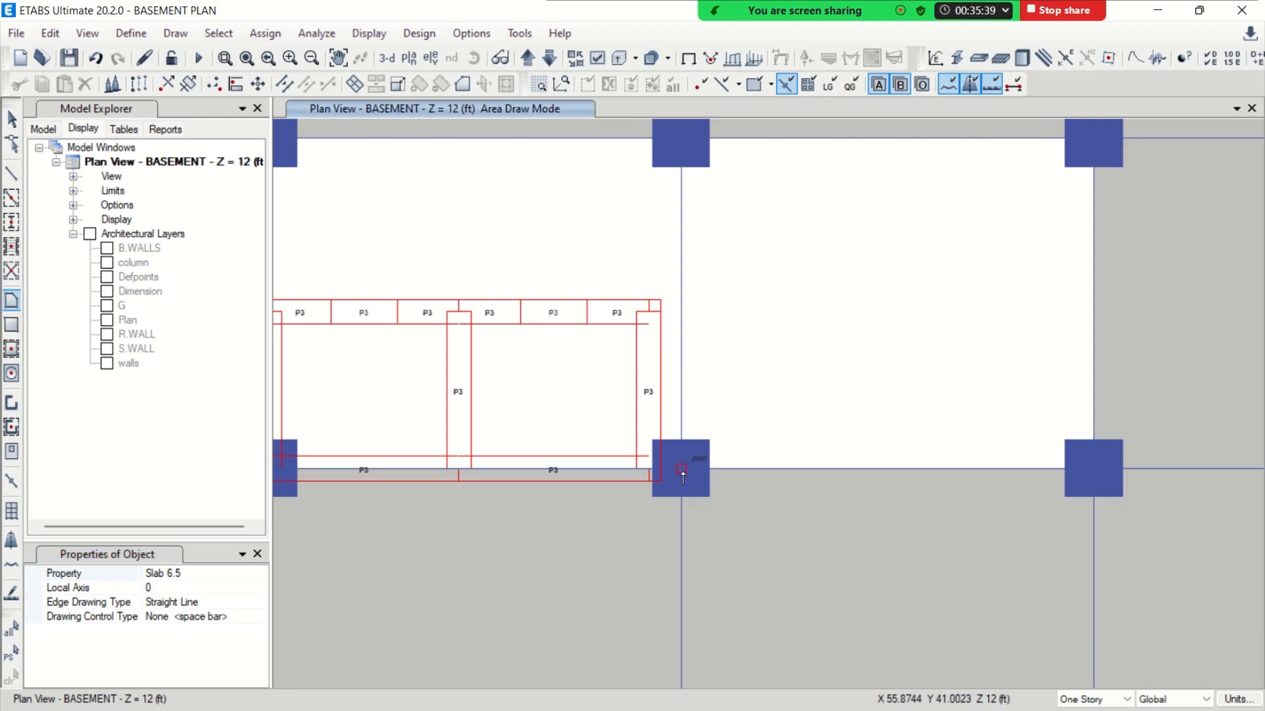
pyautogui.click(680, 469)
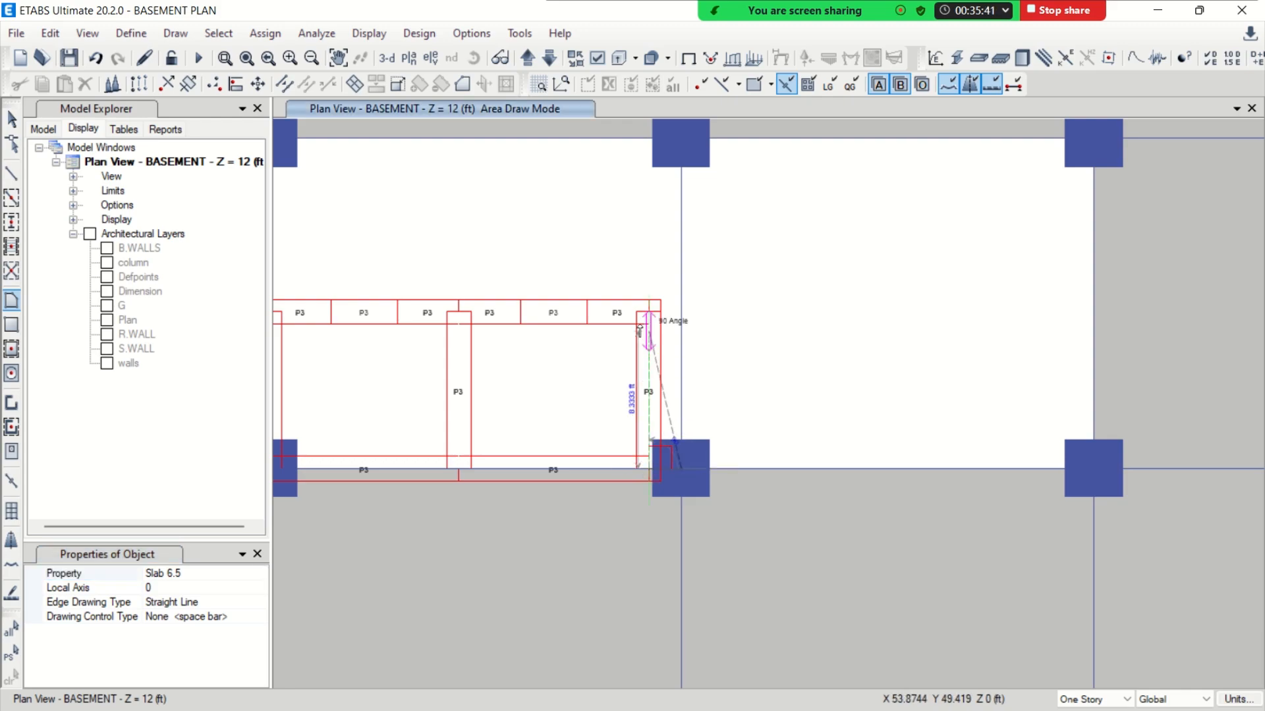
pyautogui.click(646, 313)
pyautogui.moveTo(546, 282); pyautogui.dragTo(664, 302, button='middle')
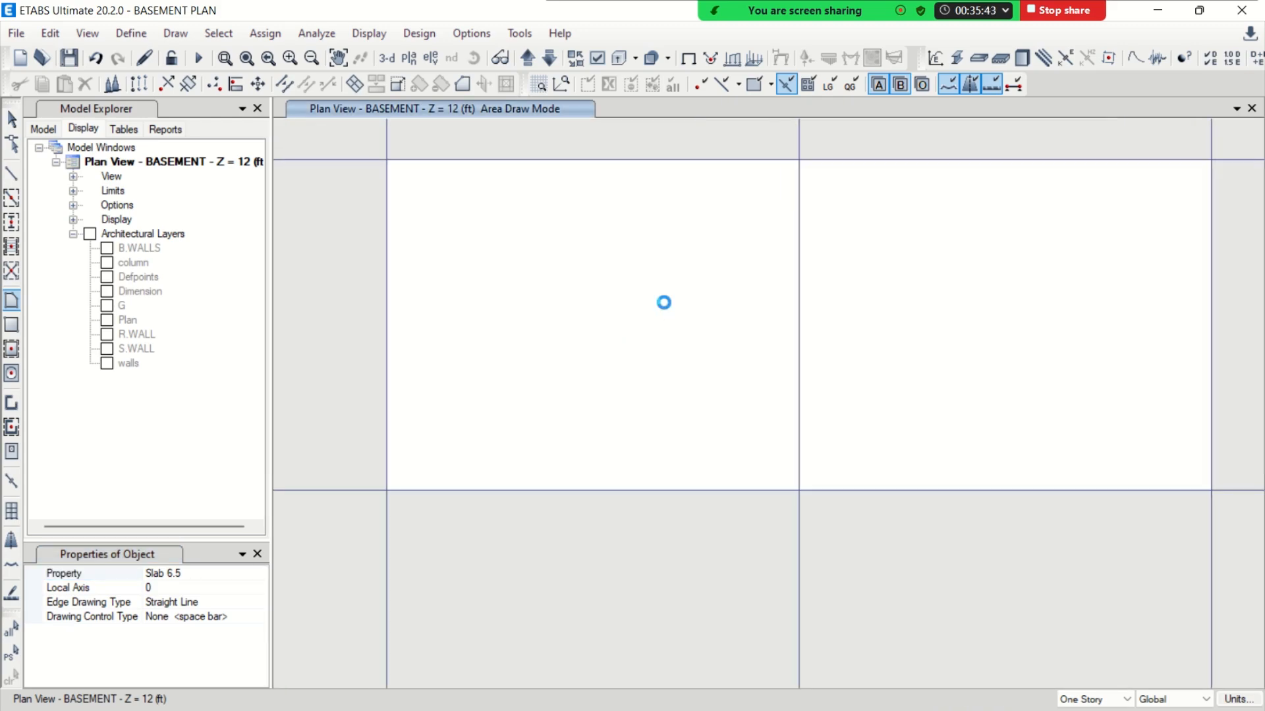
pyautogui.click(389, 333)
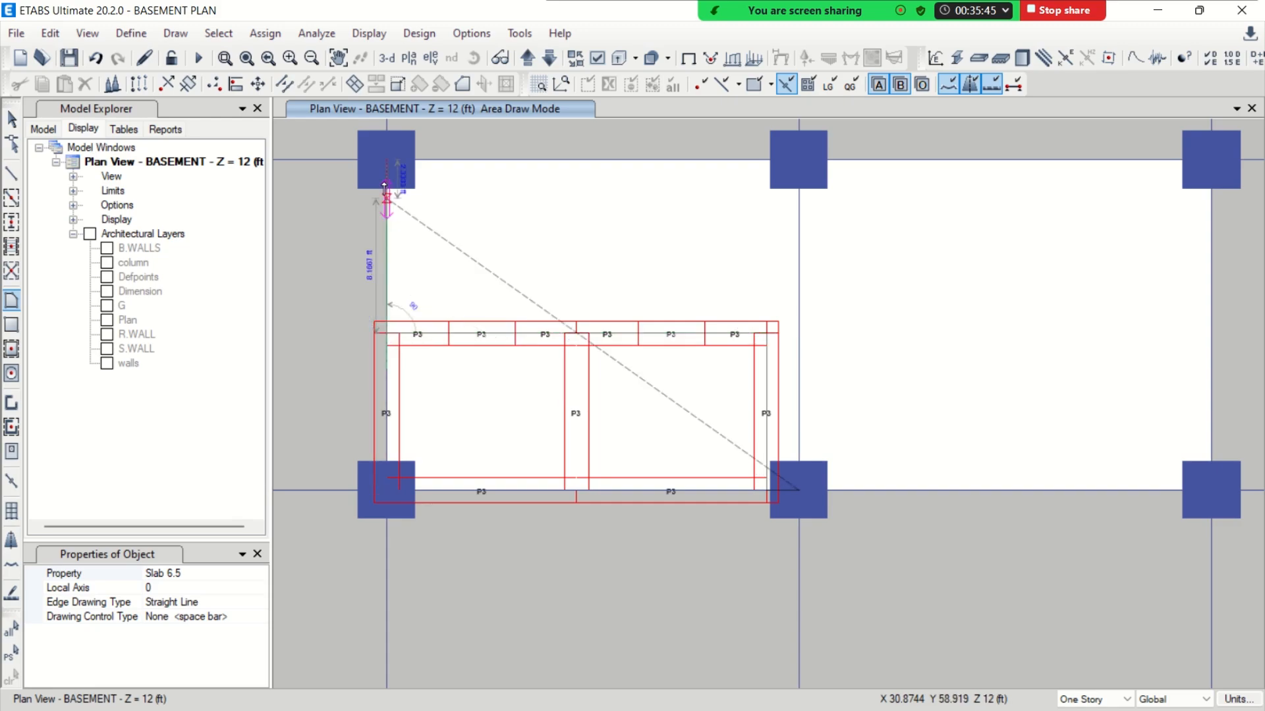
pyautogui.click(387, 165)
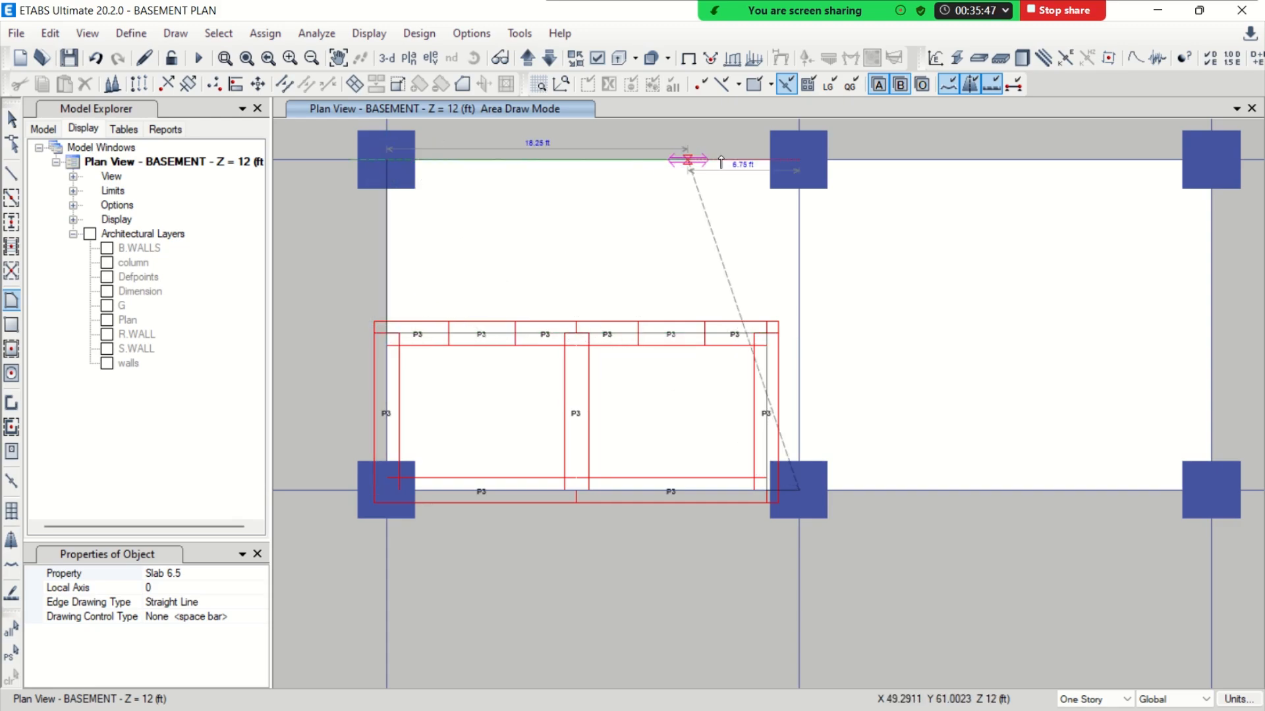
pyautogui.doubleClick(798, 161)
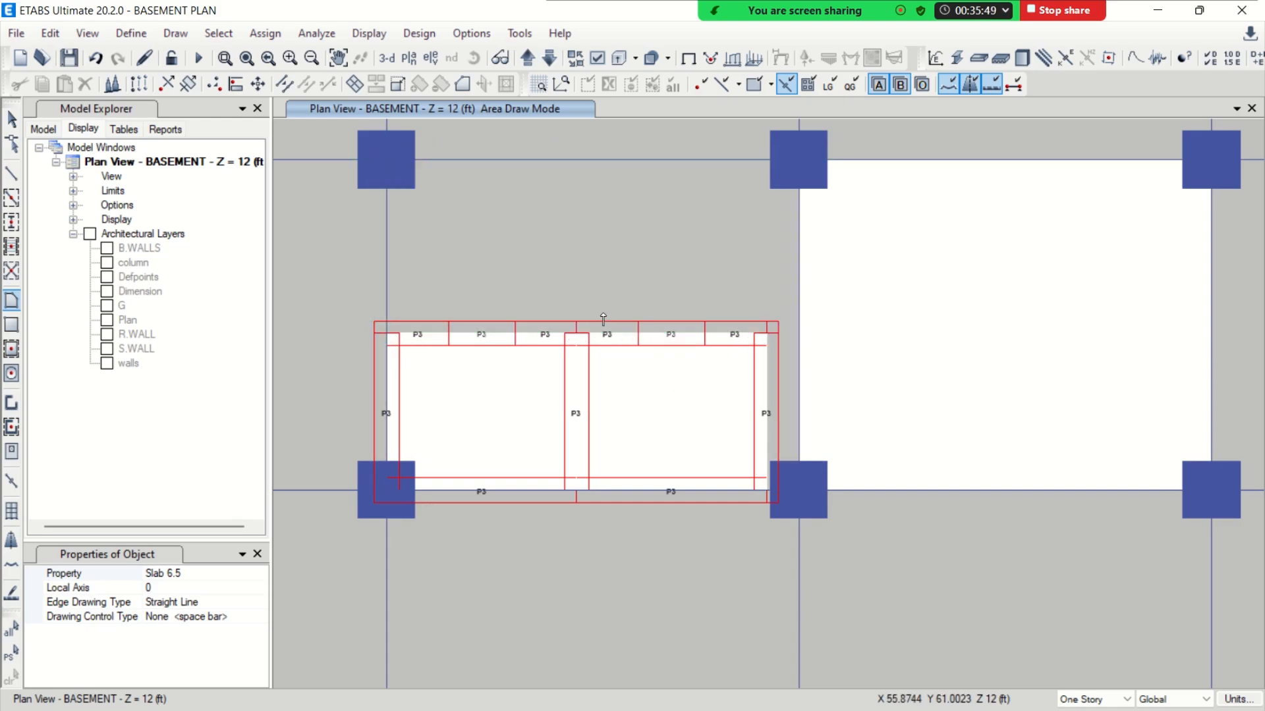
# Draw a Slab 6.5 floor polygon around the upper-right lift core, filling the rest of its bay to the surrounding columns, and end area drawing
pyautogui.scroll(-5, 740, 308)
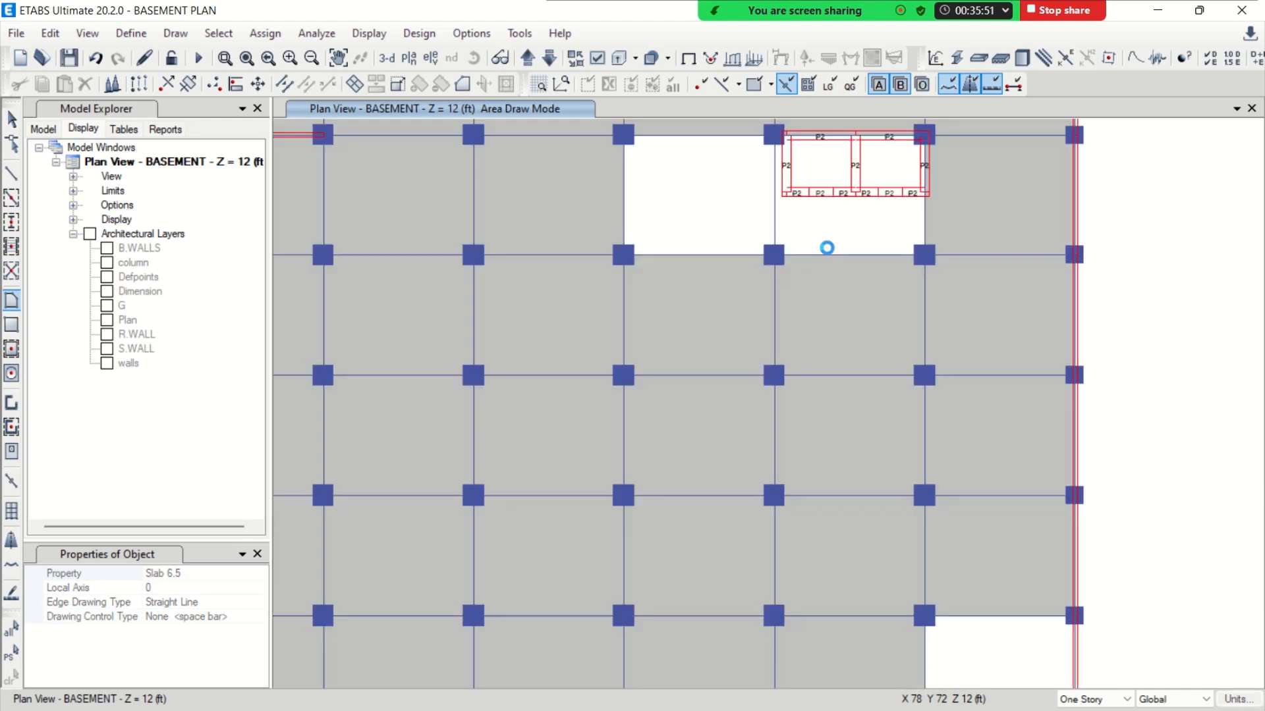
pyautogui.moveTo(880, 222); pyautogui.dragTo(779, 375, button='middle')
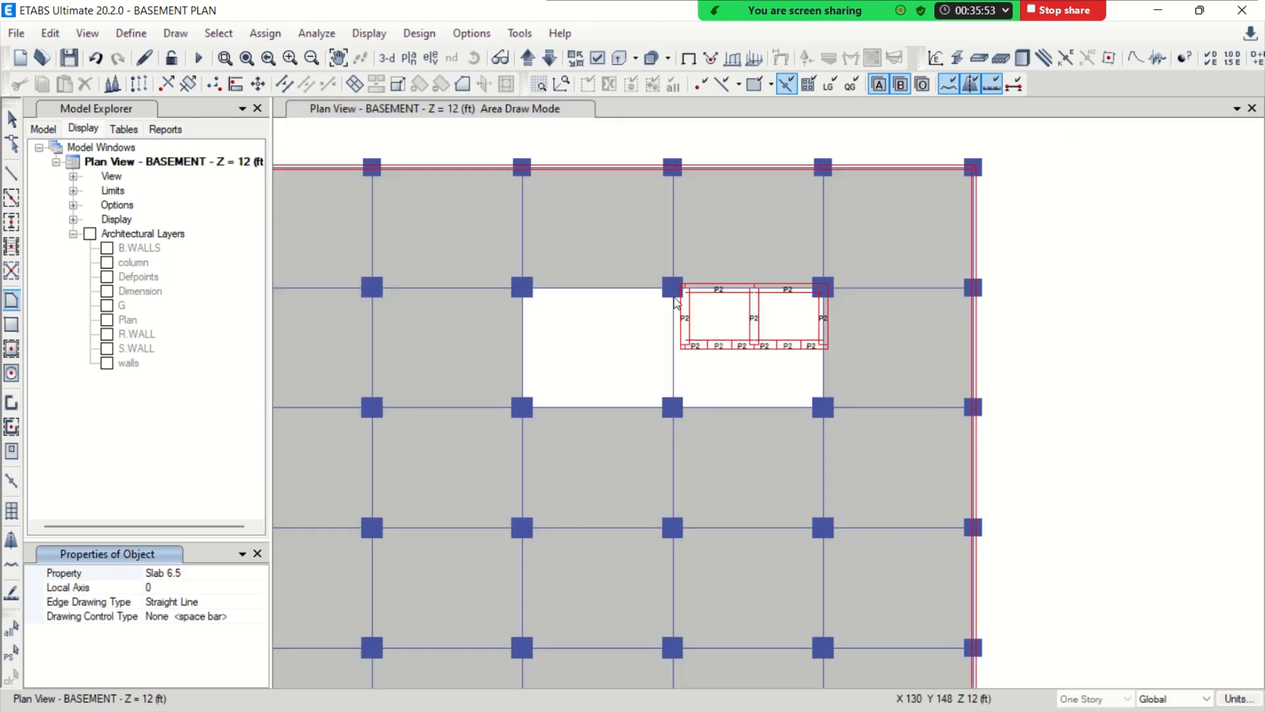
pyautogui.click(684, 288)
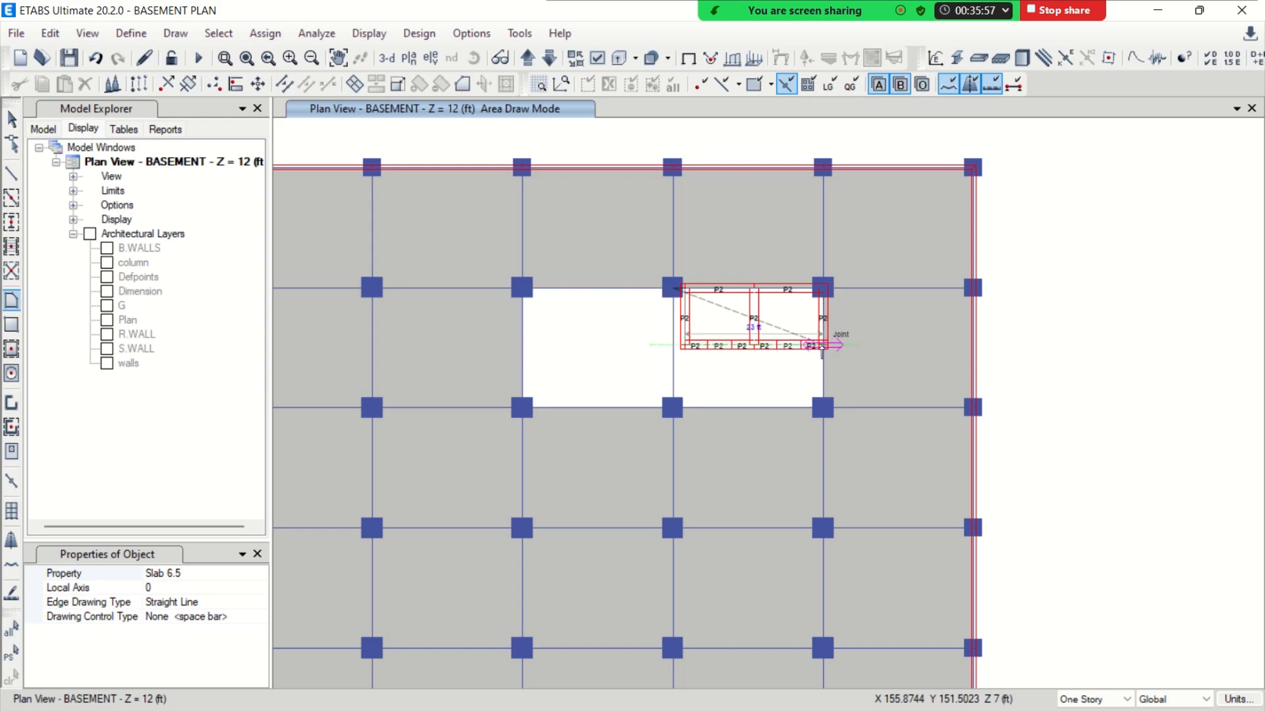
pyautogui.click(822, 408)
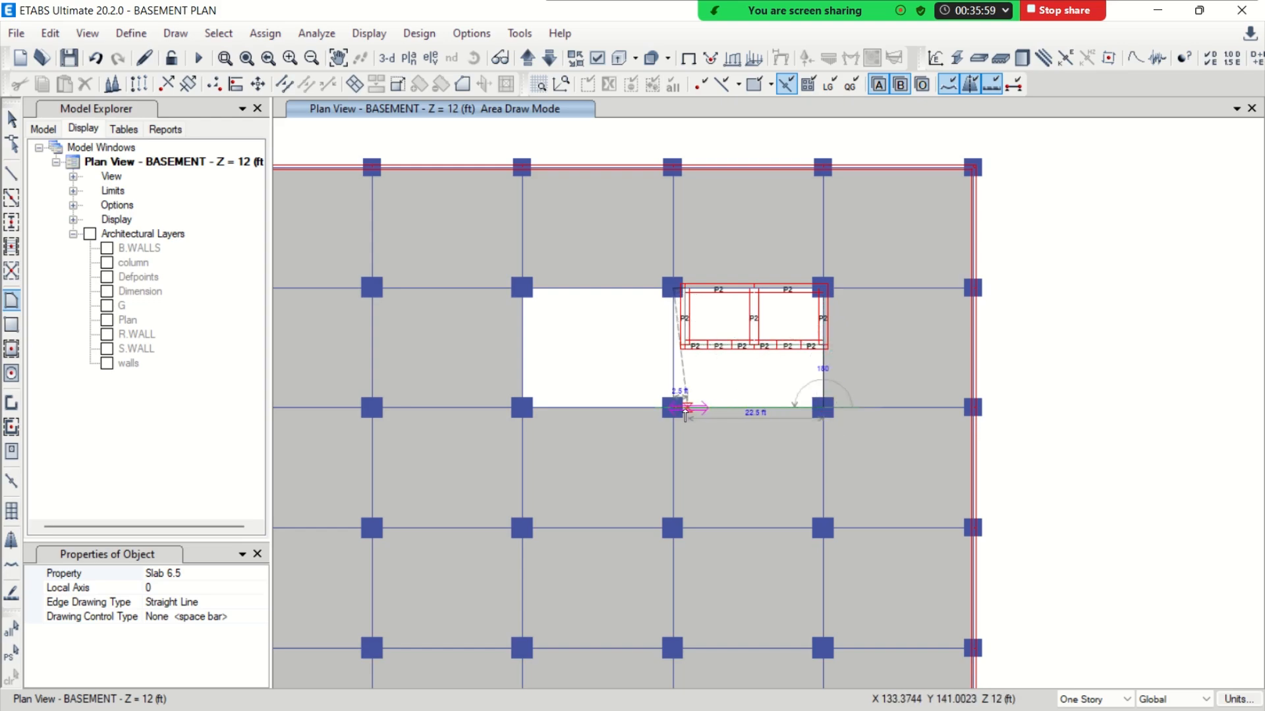
pyautogui.doubleClick(673, 408)
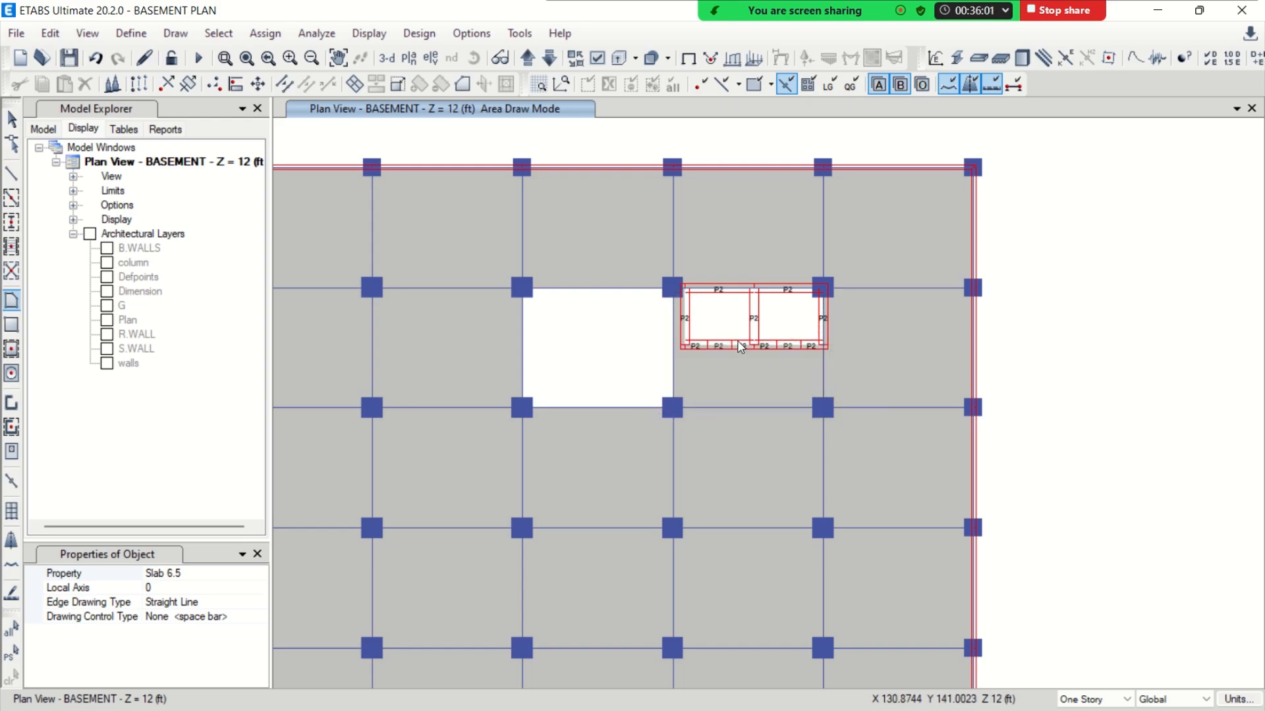
pyautogui.scroll(-3, 737, 348)
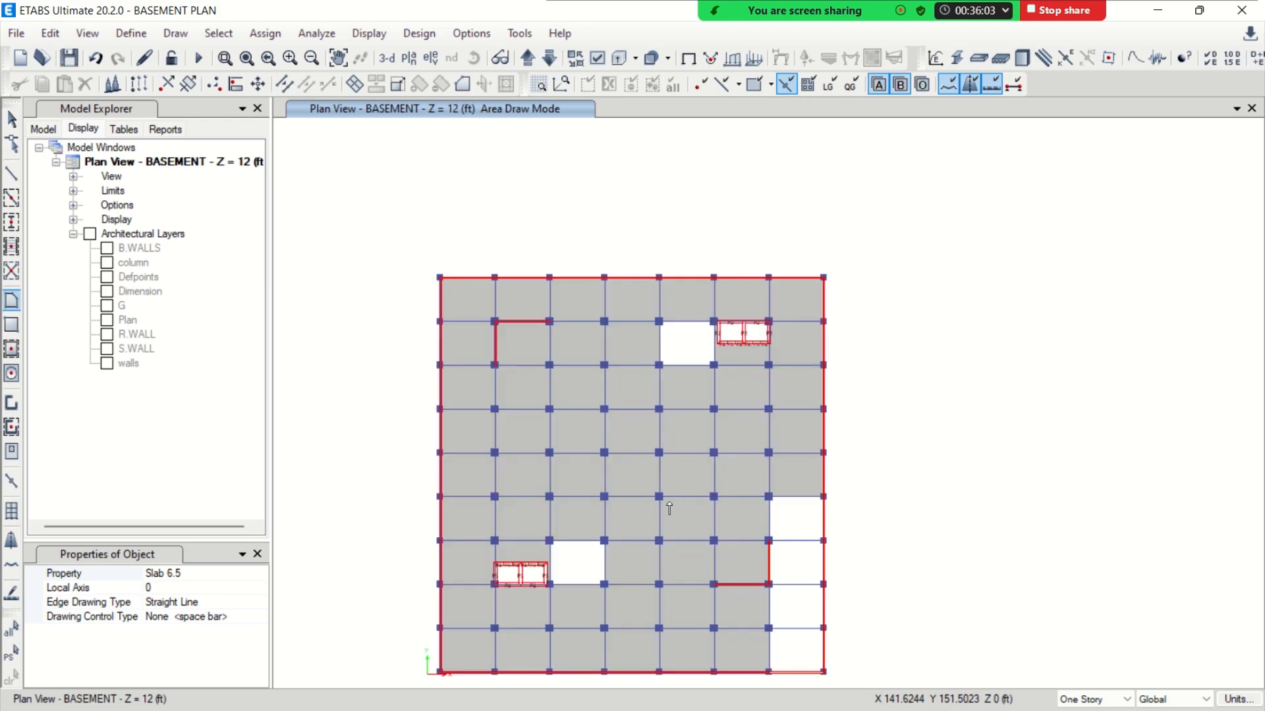
pyautogui.press('Escape')
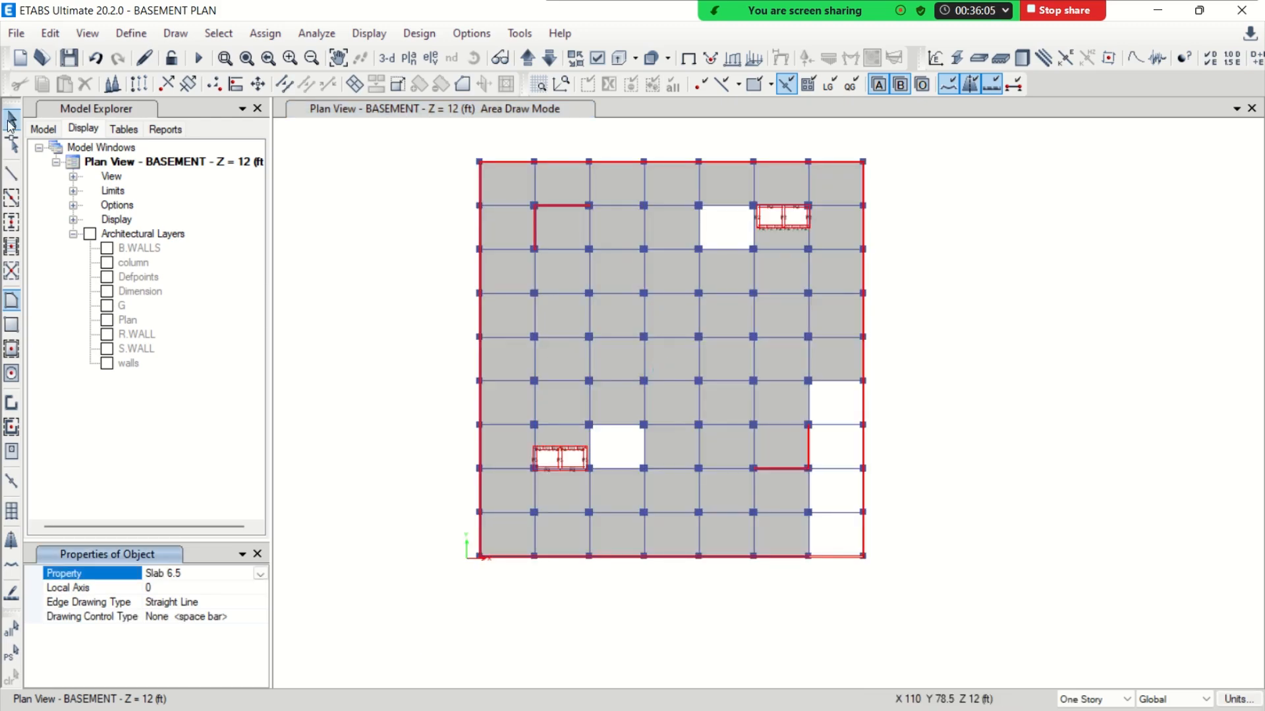
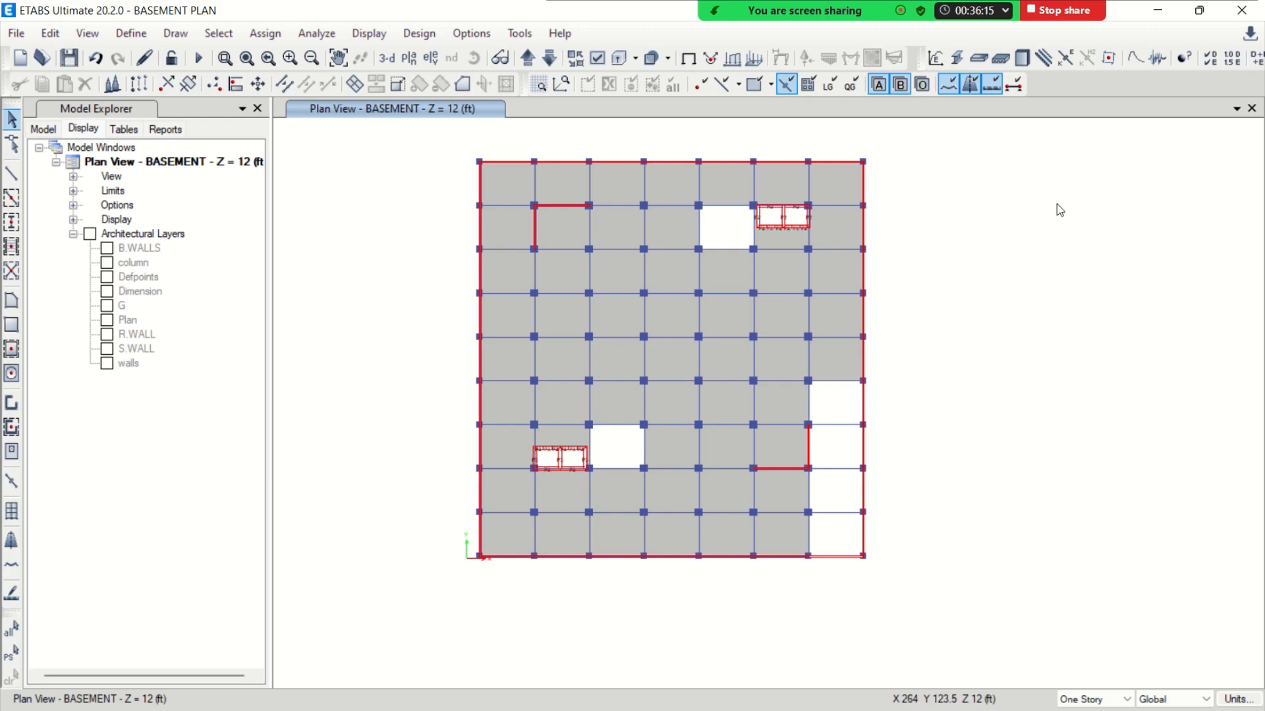
# Save the model
pyautogui.hotkey('ctrl', 's')
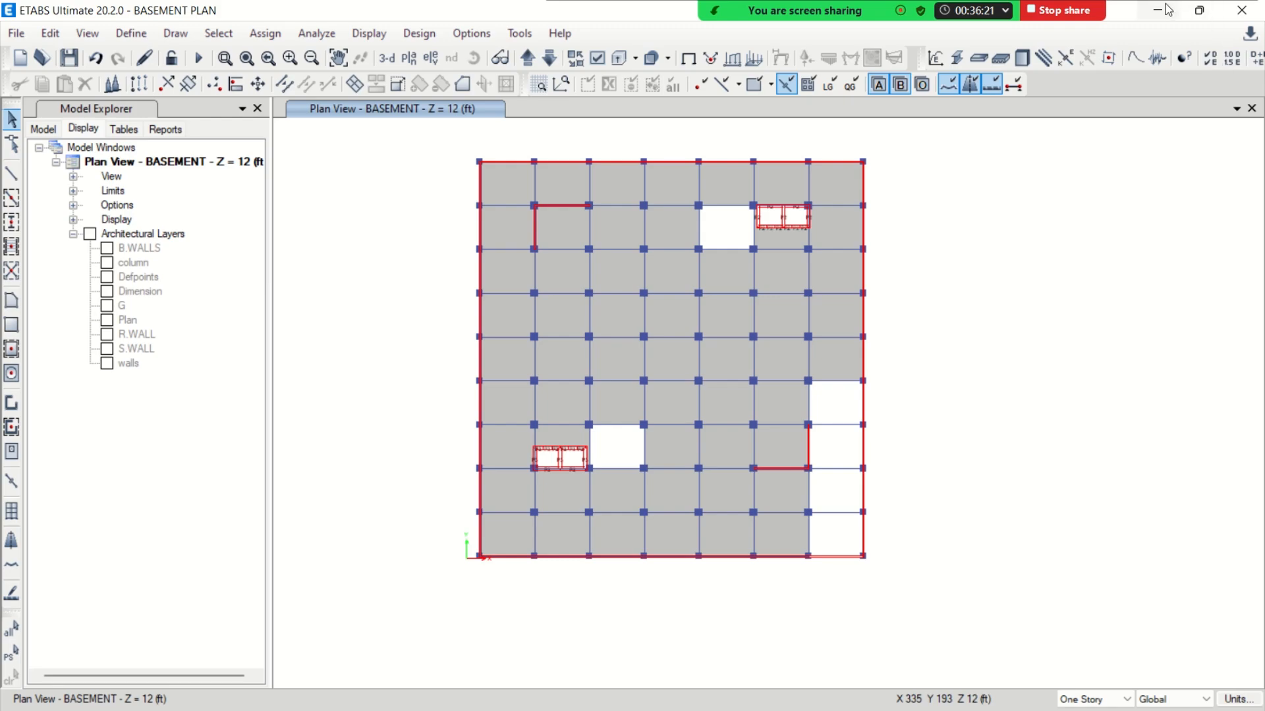
# Switch to AutoCAD and examine the GROUND FLOOR TO 5TH FLOOR plan in 20 STORIES.dwg beside the basement plan
pyautogui.click(1168, 9)
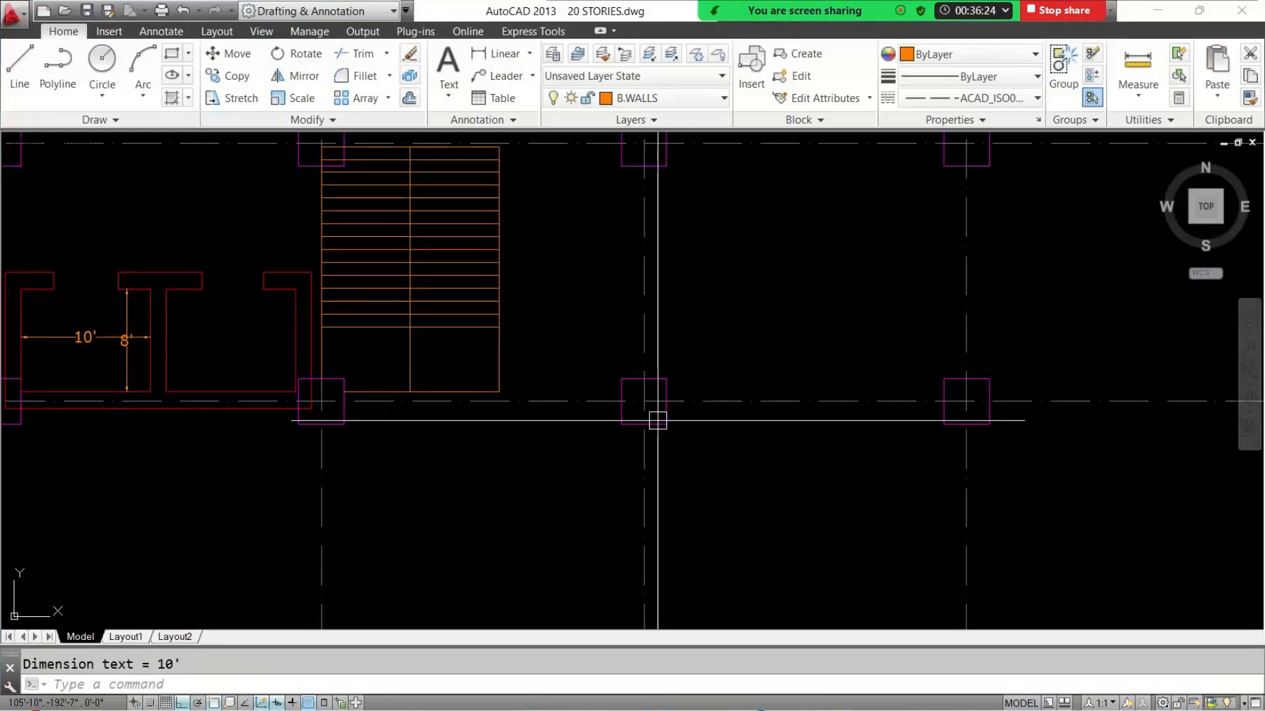
pyautogui.scroll(-12, 645, 369)
pyautogui.moveTo(691, 364); pyautogui.dragTo(590, 401, button='middle')
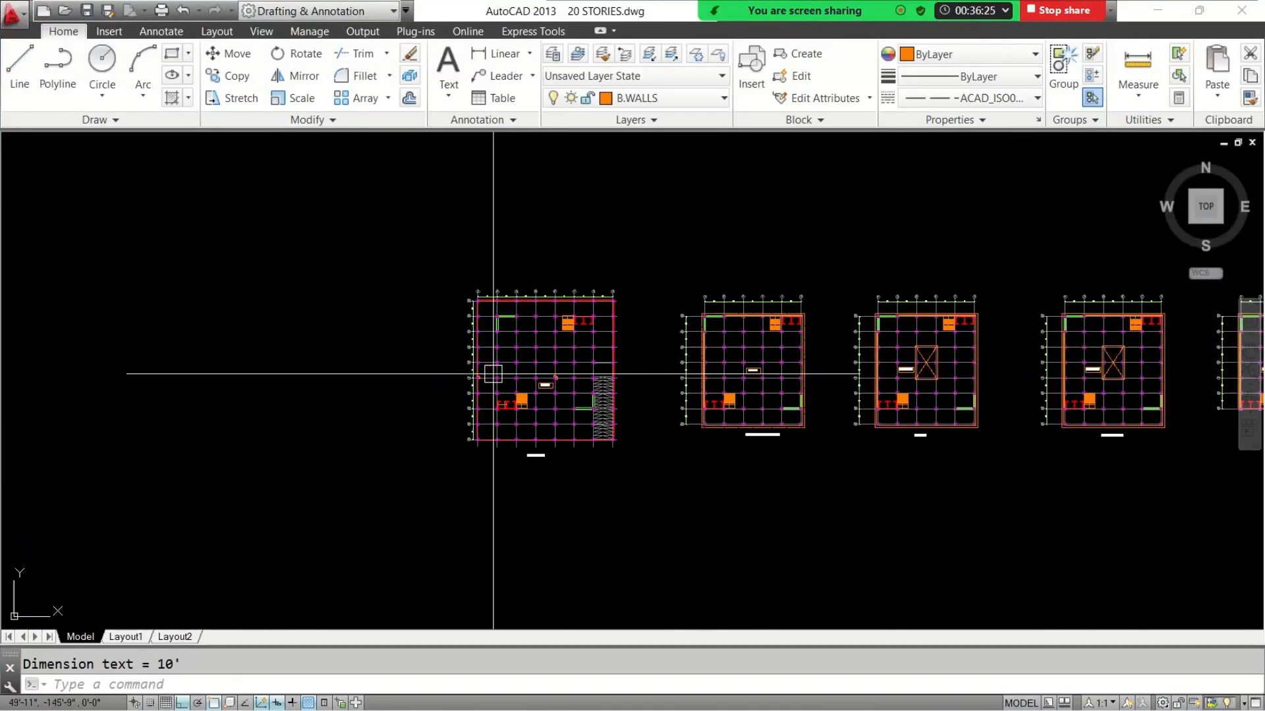
pyautogui.scroll(3, 790, 415)
pyautogui.moveTo(795, 418); pyautogui.dragTo(471, 447, button='middle')
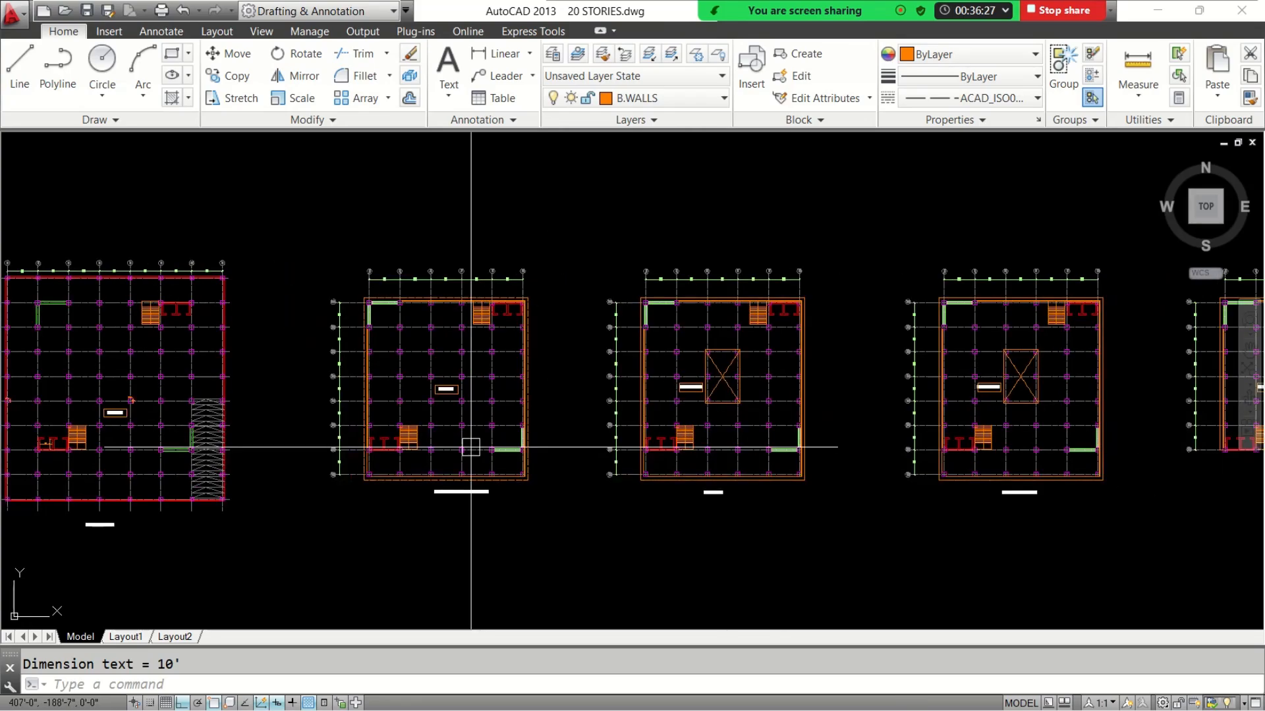
pyautogui.scroll(6, 471, 448)
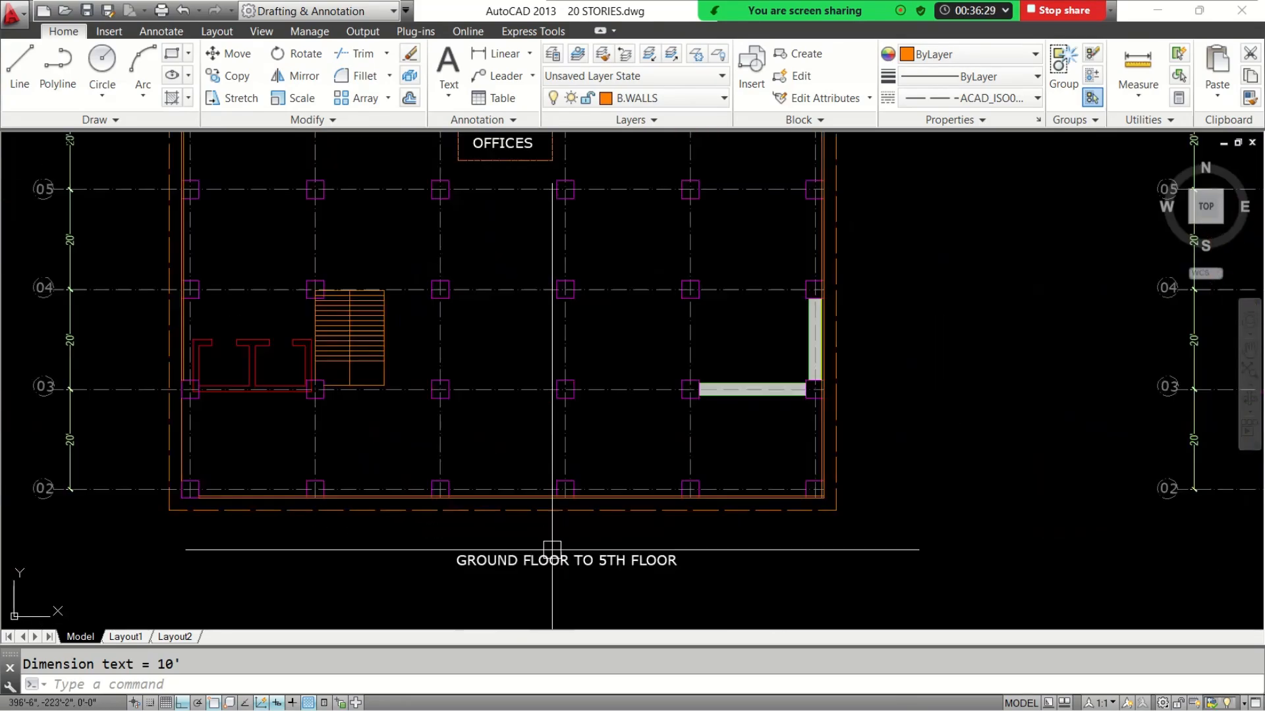
pyautogui.scroll(2, 552, 550)
pyautogui.scroll(-4, 557, 533)
pyautogui.moveTo(623, 338)
pyautogui.mouseDown(button='middle')
pyautogui.moveTo(635, 407)
pyautogui.moveTo(948, 471)
pyautogui.mouseUp(button='middle')
pyautogui.scroll(-2, 635, 407)
pyautogui.moveTo(219, 299); pyautogui.dragTo(273, 254, button='middle')
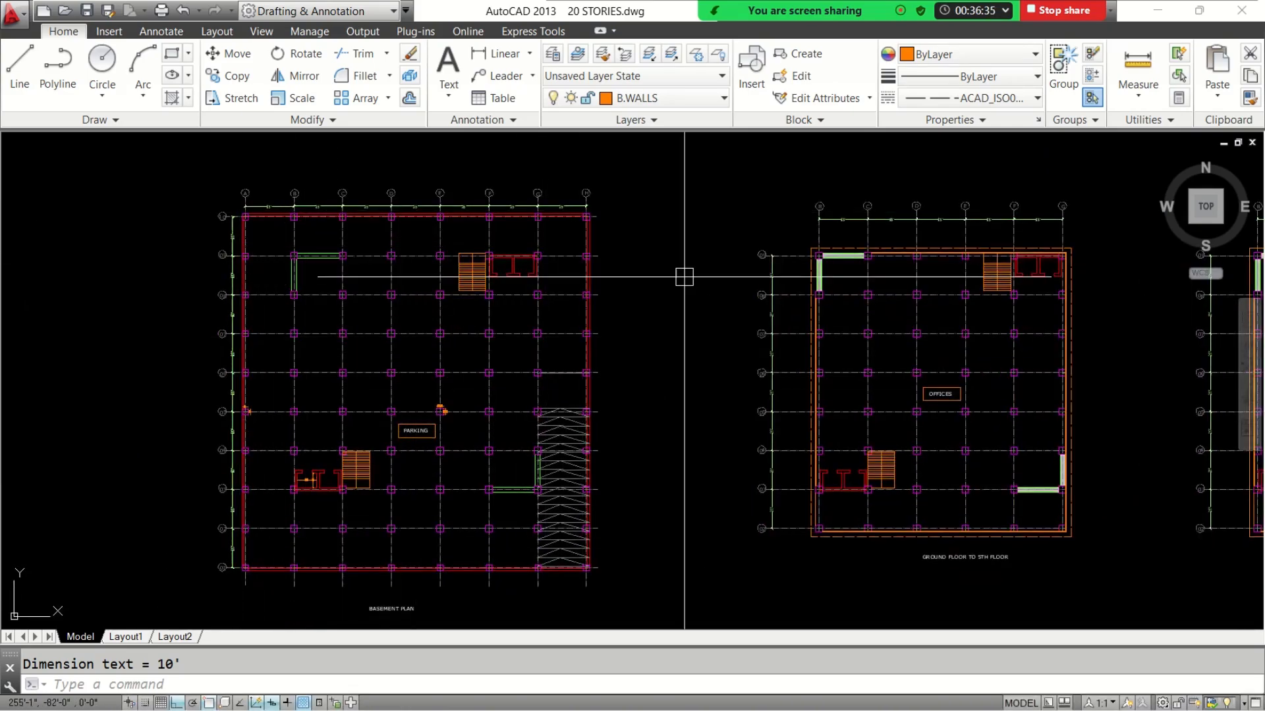
# Compare the basement plan's outer bays and grid lines with those of the upper floor plans, and return to ETABS
pyautogui.moveTo(862, 428); pyautogui.dragTo(701, 404, button='middle')
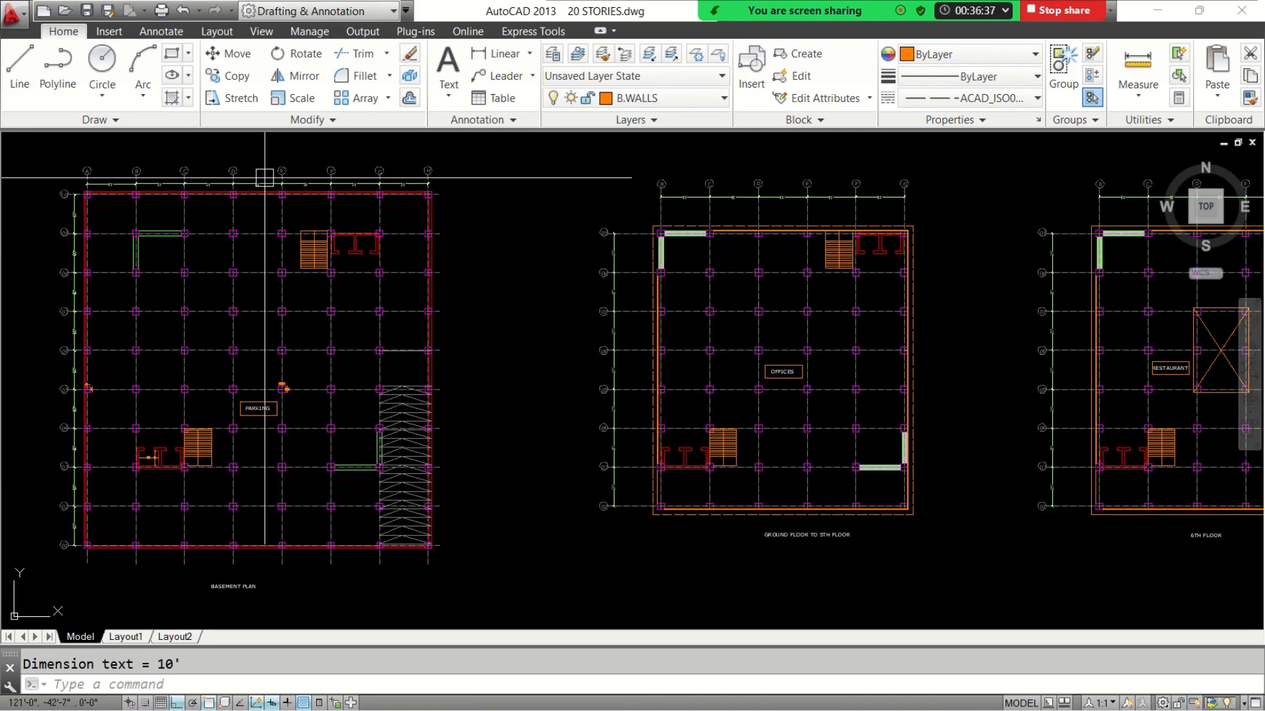
pyautogui.scroll(4, 131, 197)
pyautogui.scroll(-4, 172, 461)
pyautogui.scroll(4, 178, 530)
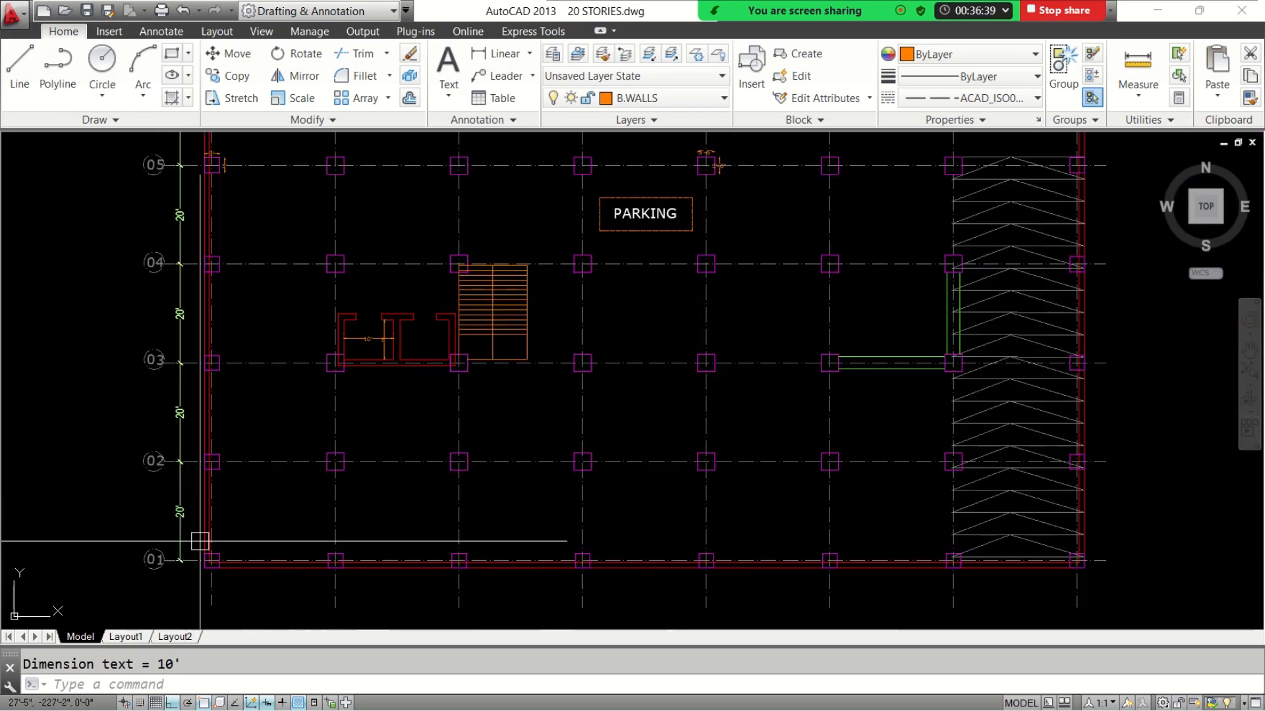
pyautogui.scroll(-2, 200, 541)
pyautogui.moveTo(227, 150); pyautogui.dragTo(231, 318, button='middle')
pyautogui.moveTo(233, 223); pyautogui.dragTo(234, 307, button='middle')
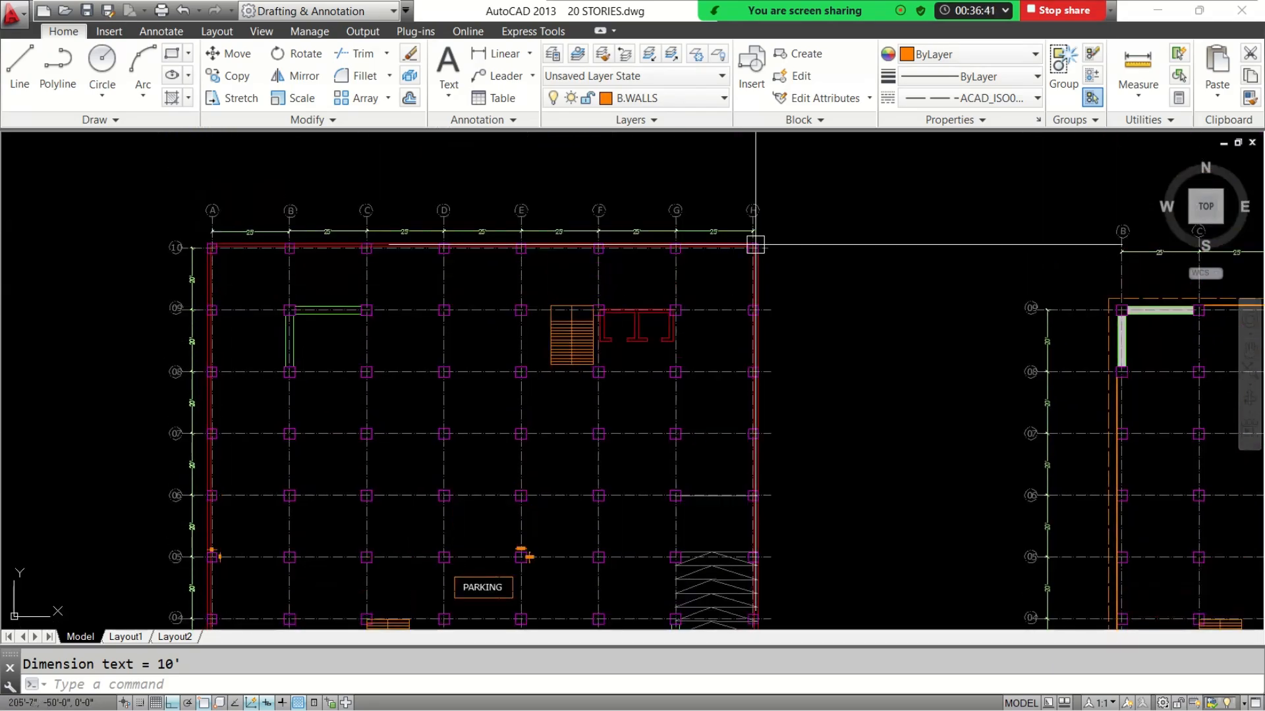
pyautogui.scroll(-4, 755, 245)
pyautogui.scroll(3, 729, 296)
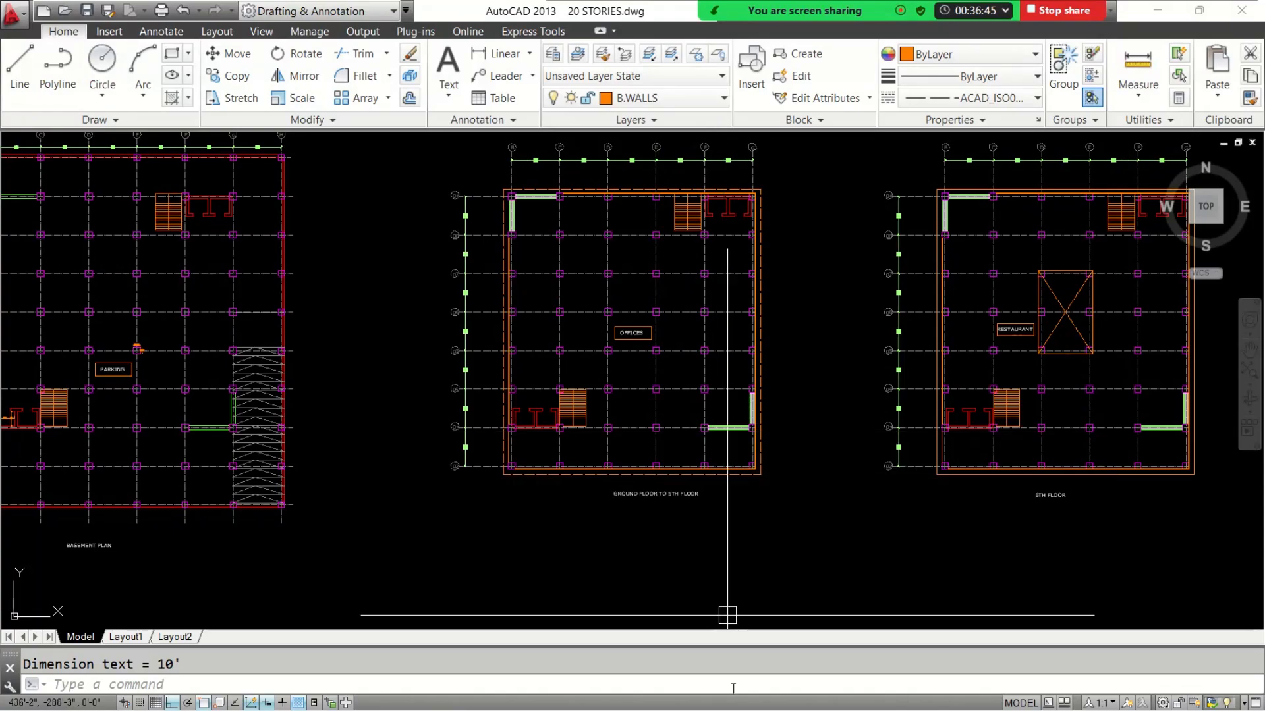
pyautogui.click(1157, 10)
pyautogui.moveTo(707, 710)
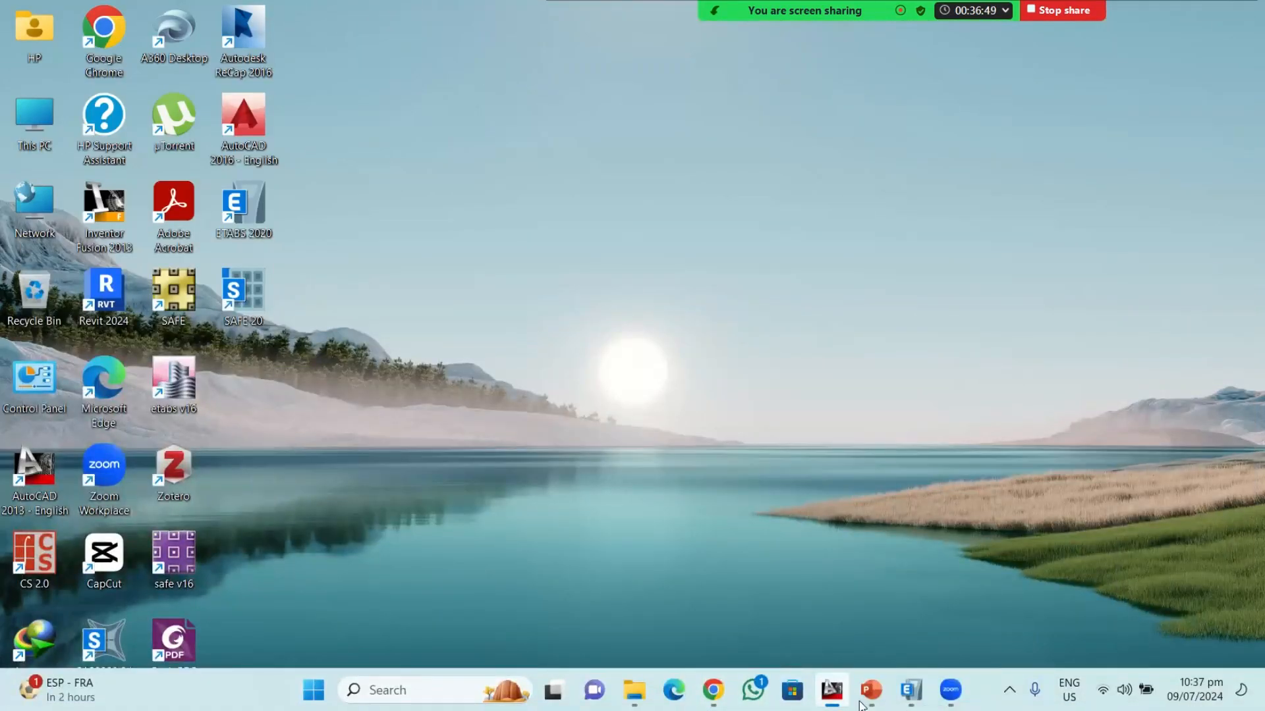
pyautogui.click(911, 689)
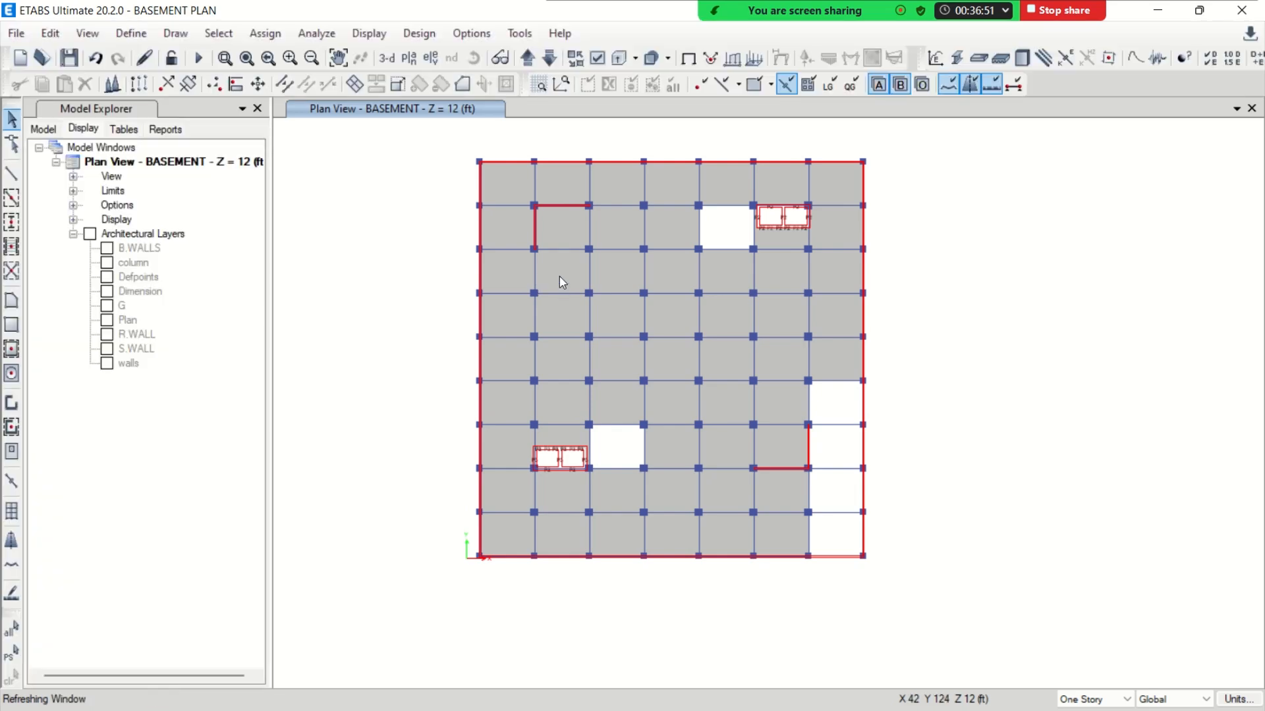
pyautogui.click(605, 60)
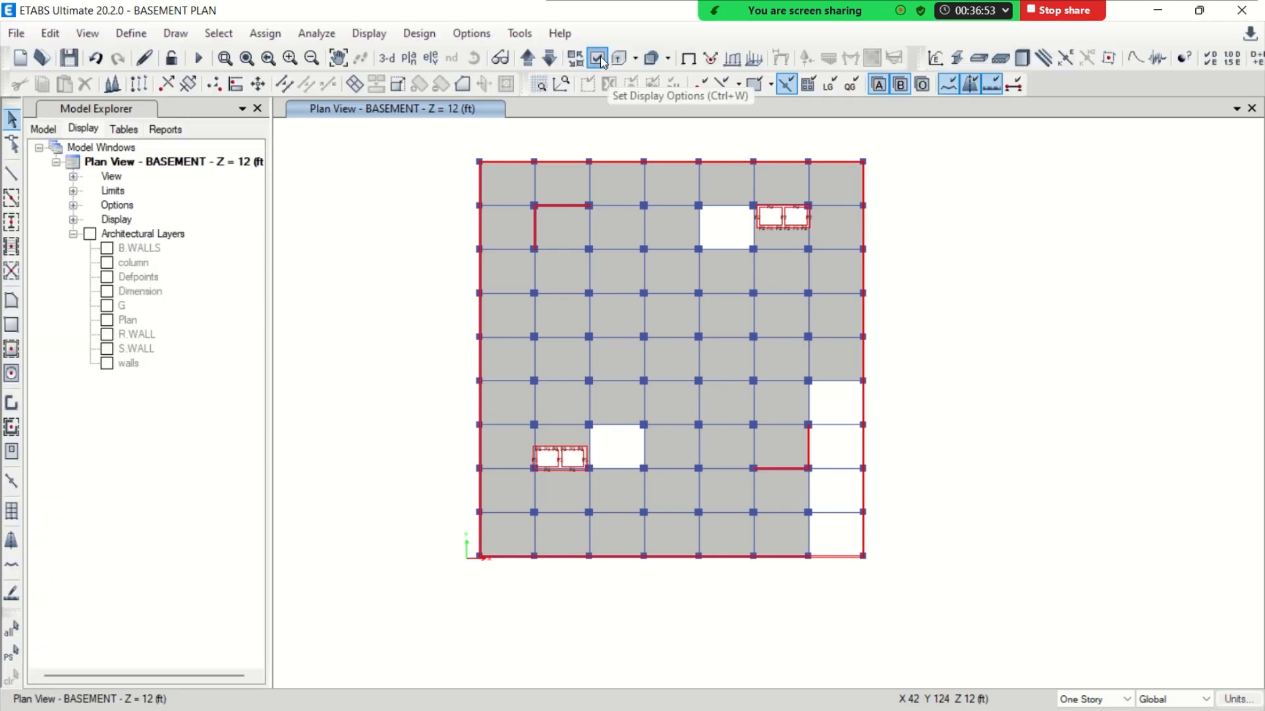
pyautogui.moveTo(590, 18); pyautogui.dragTo(462, 44)
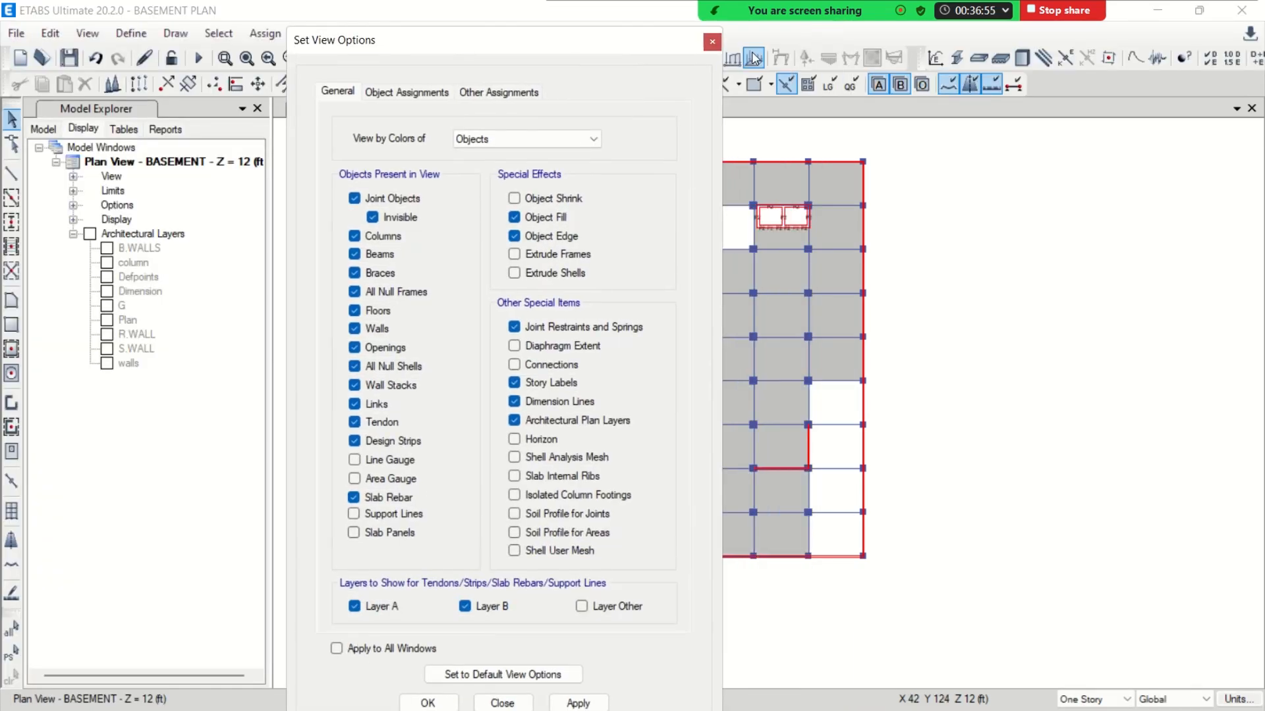
pyautogui.click(714, 42)
# Select everything in the BASEMENT plan and replicate it to the GROUND story, keeping the original objects
pyautogui.moveTo(436, 143); pyautogui.dragTo(925, 627)
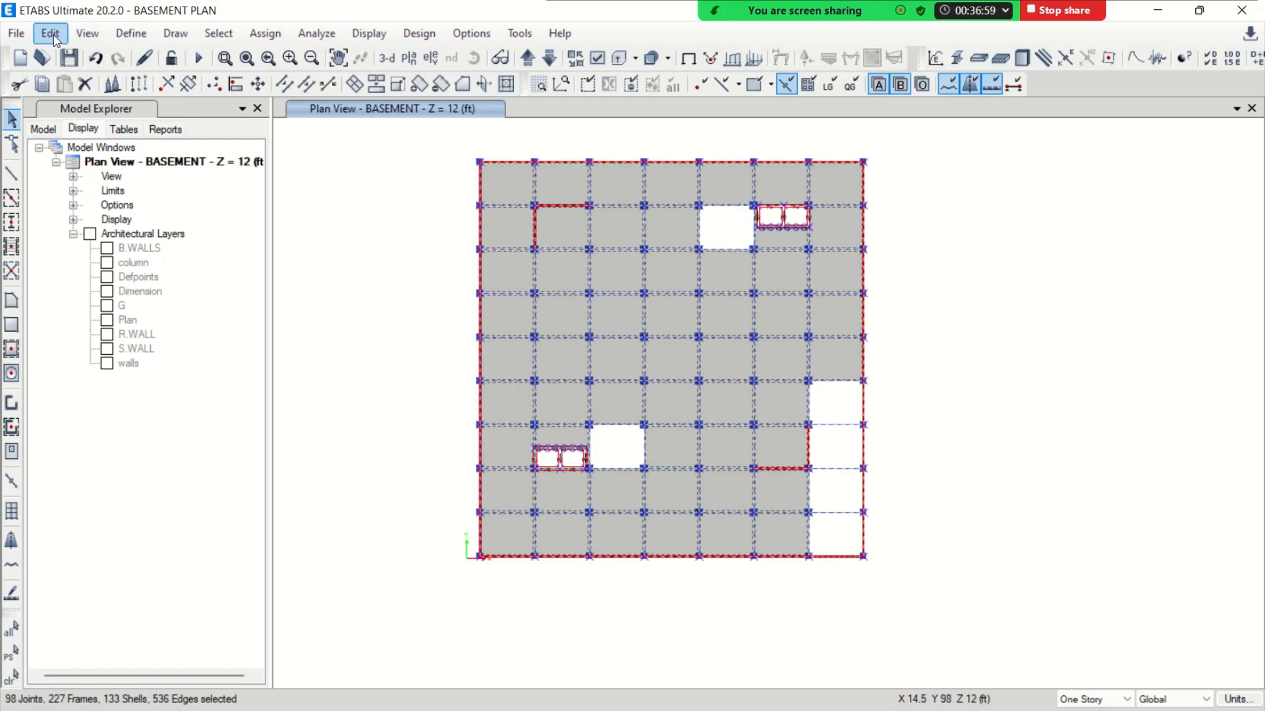
pyautogui.click(51, 33)
pyautogui.click(132, 325)
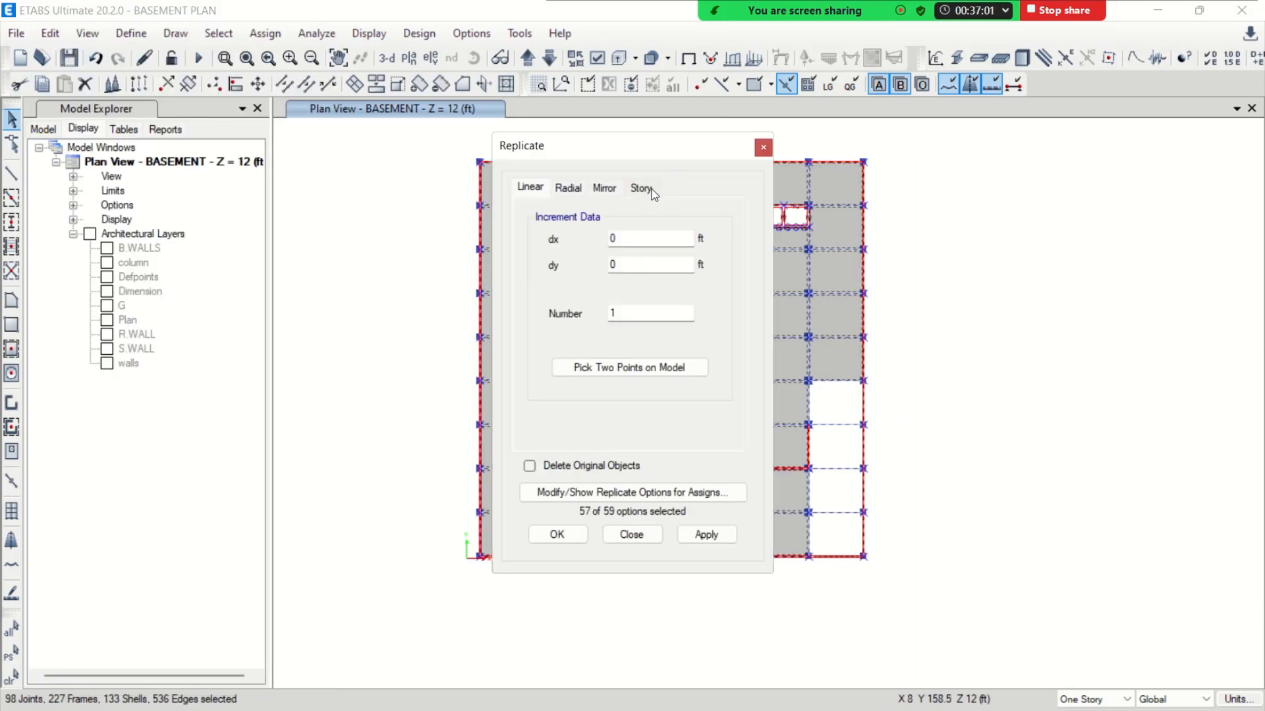
pyautogui.click(652, 191)
pyautogui.moveTo(654, 144); pyautogui.dragTo(369, 94)
pyautogui.scroll(-3, 310, 316)
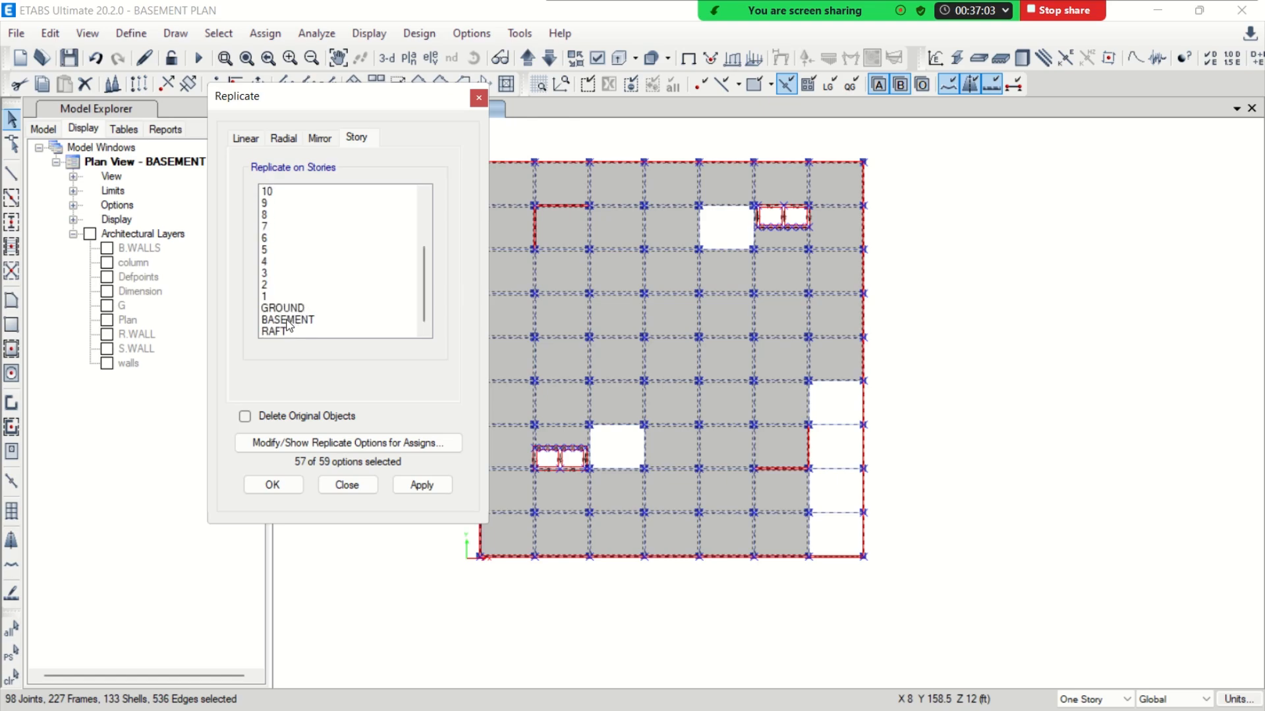
pyautogui.click(276, 308)
pyautogui.click(271, 485)
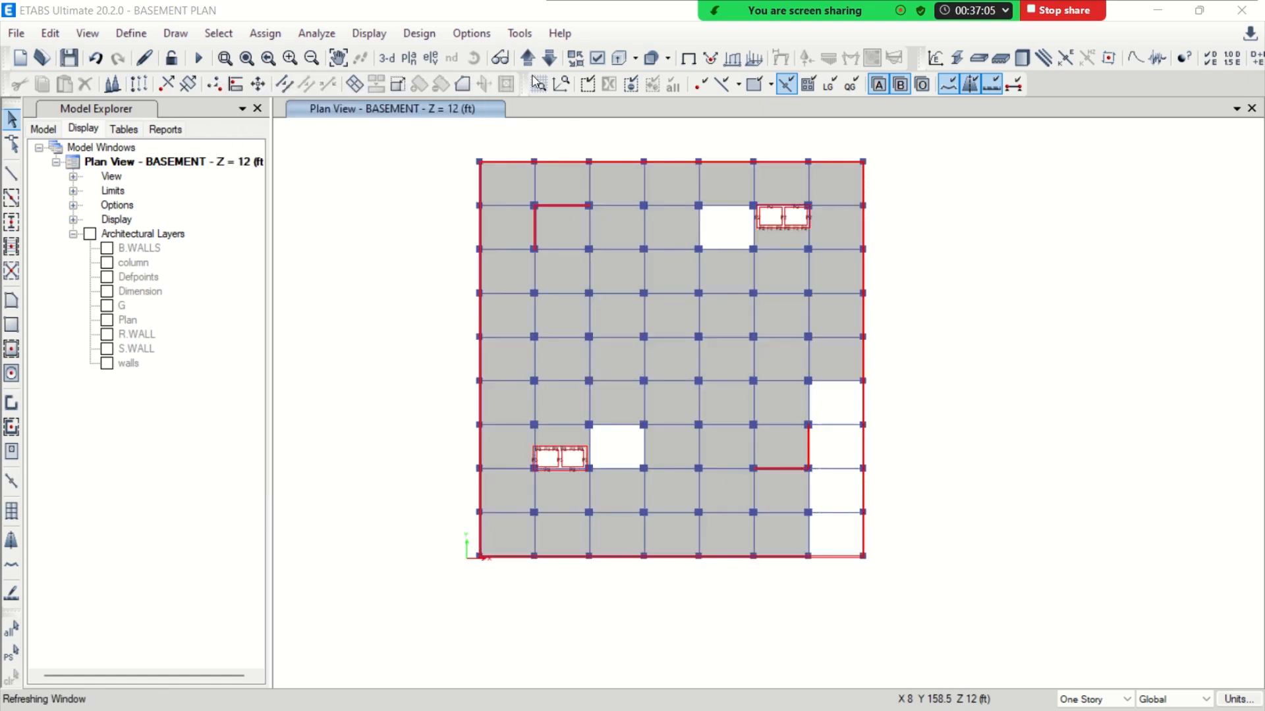
# Move up to the GROUND story plan and hide its columns, beams and floors
pyautogui.click(527, 58)
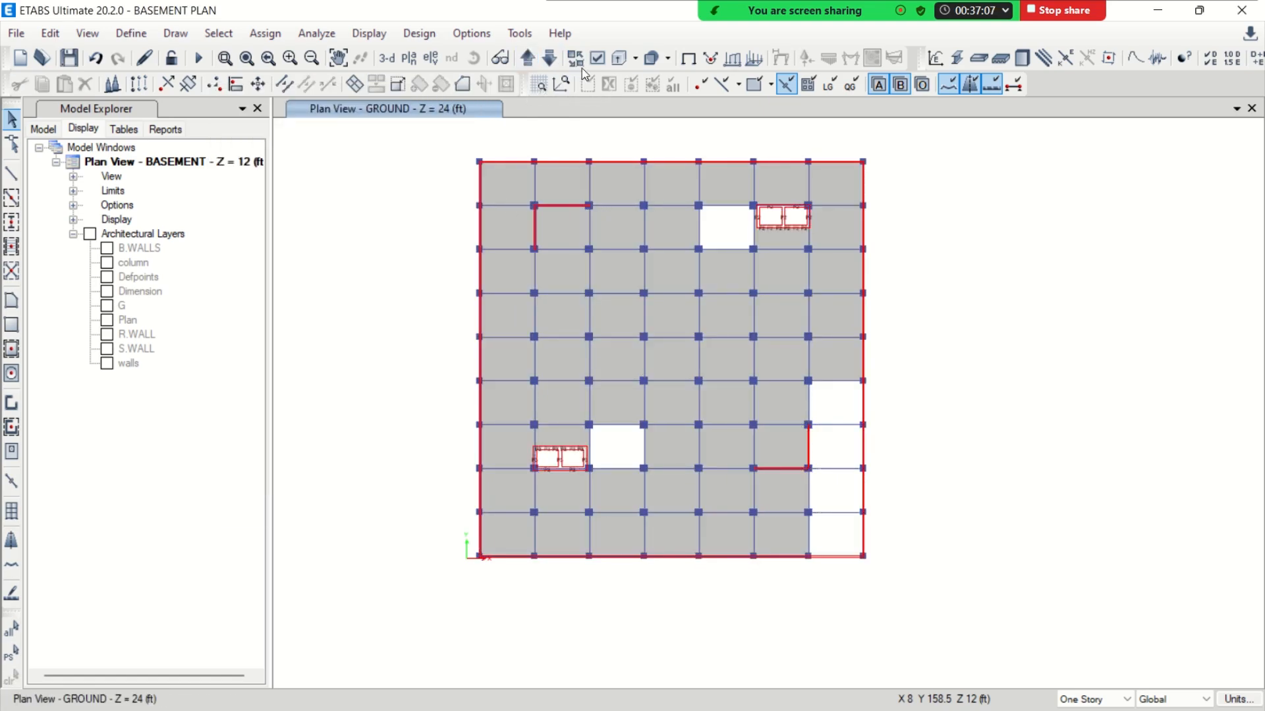
pyautogui.click(597, 58)
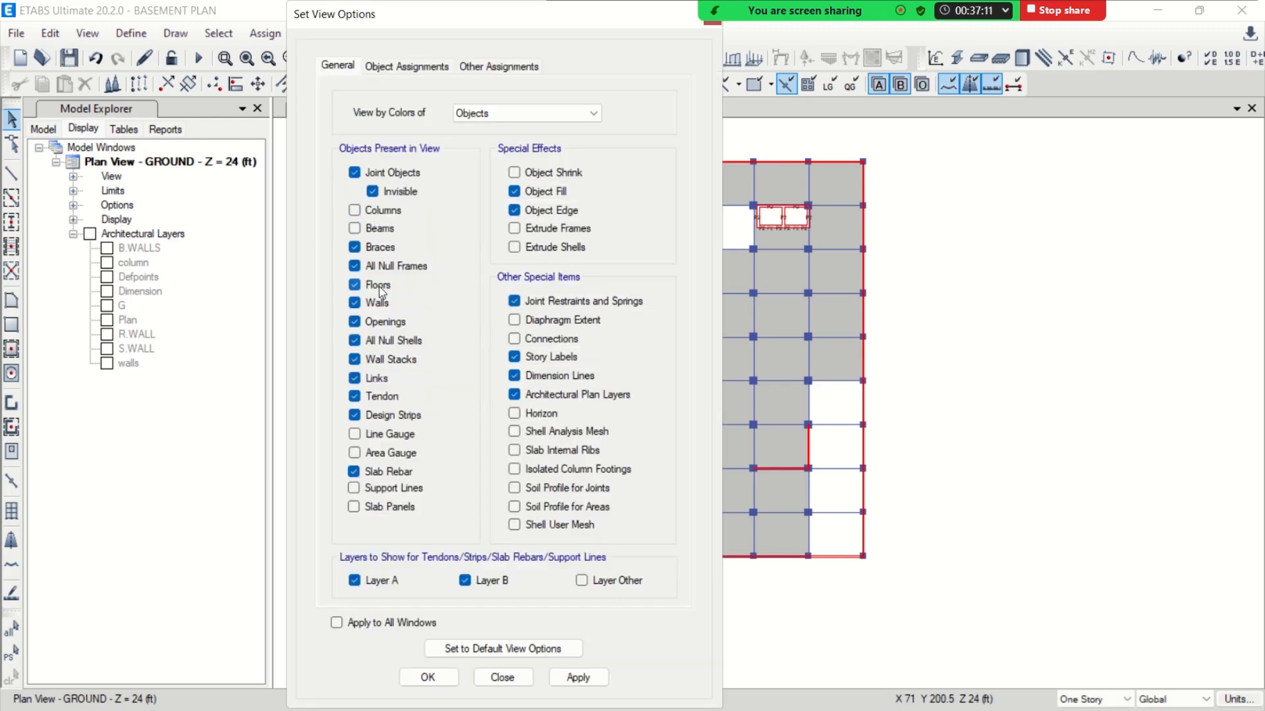
pyautogui.click(427, 678)
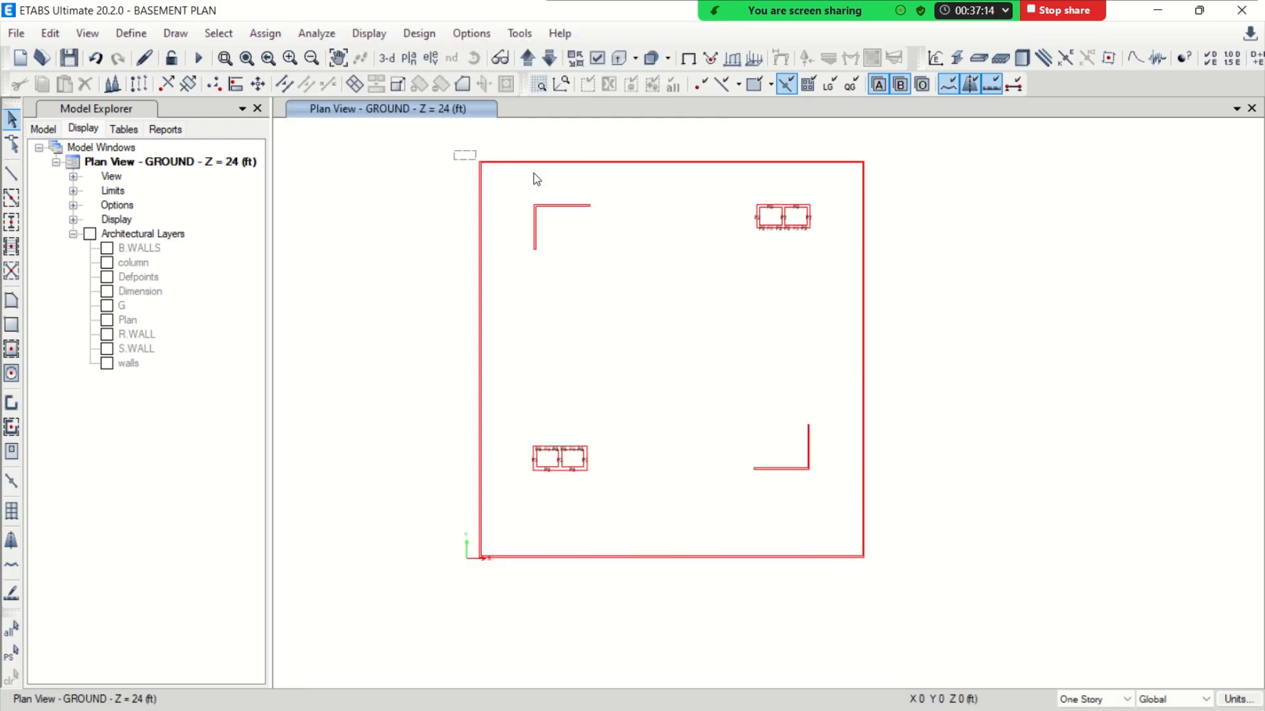
# Delete the perimeter walls along all four sides of the GROUND story
pyautogui.moveTo(536, 178); pyautogui.dragTo(853, 598)
pyautogui.moveTo(921, 525); pyautogui.dragTo(455, 606)
pyautogui.moveTo(498, 152); pyautogui.dragTo(424, 611)
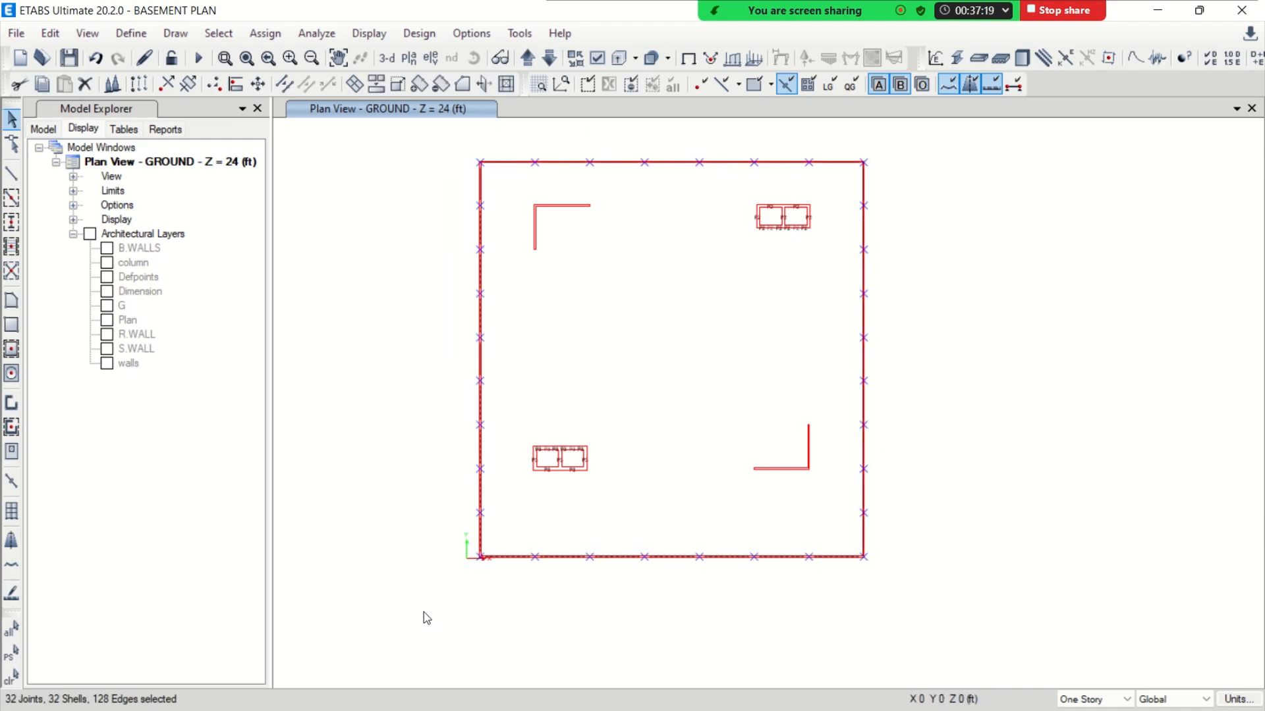
pyautogui.press('Delete')
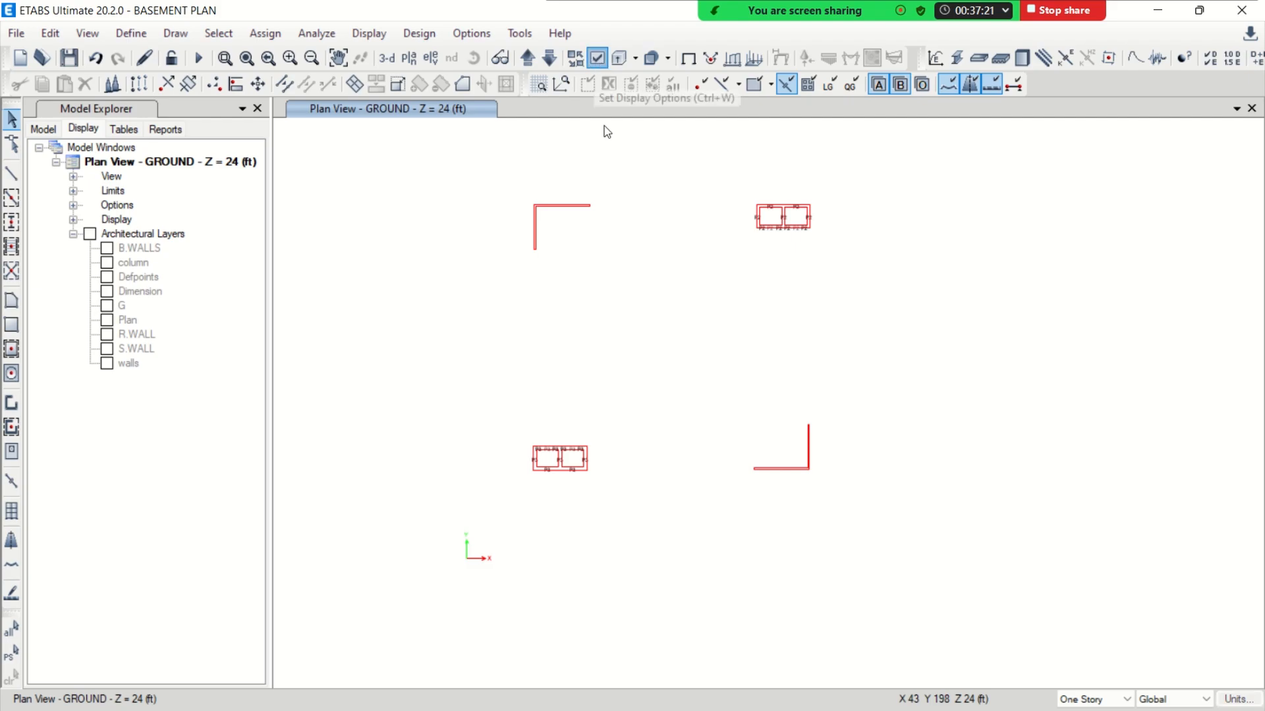
# Restore the display of columns, beams and floors in the GROUND story plan
pyautogui.click(595, 60)
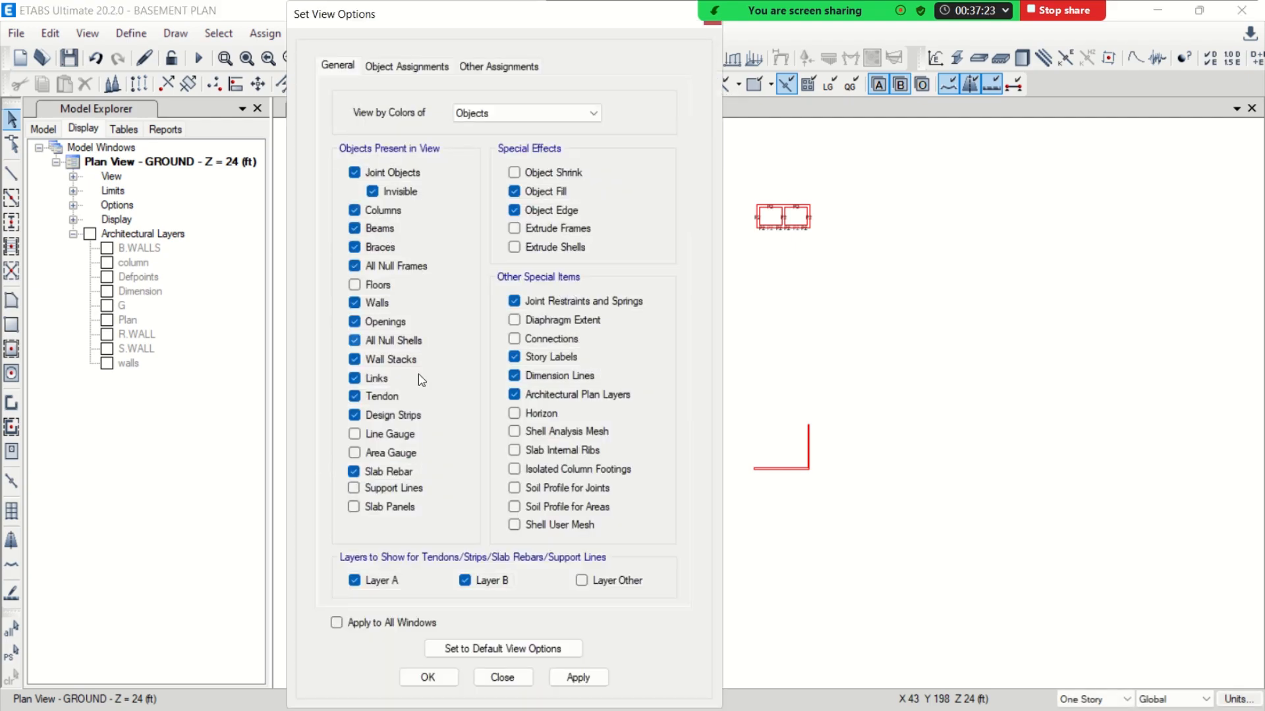
pyautogui.click(356, 285)
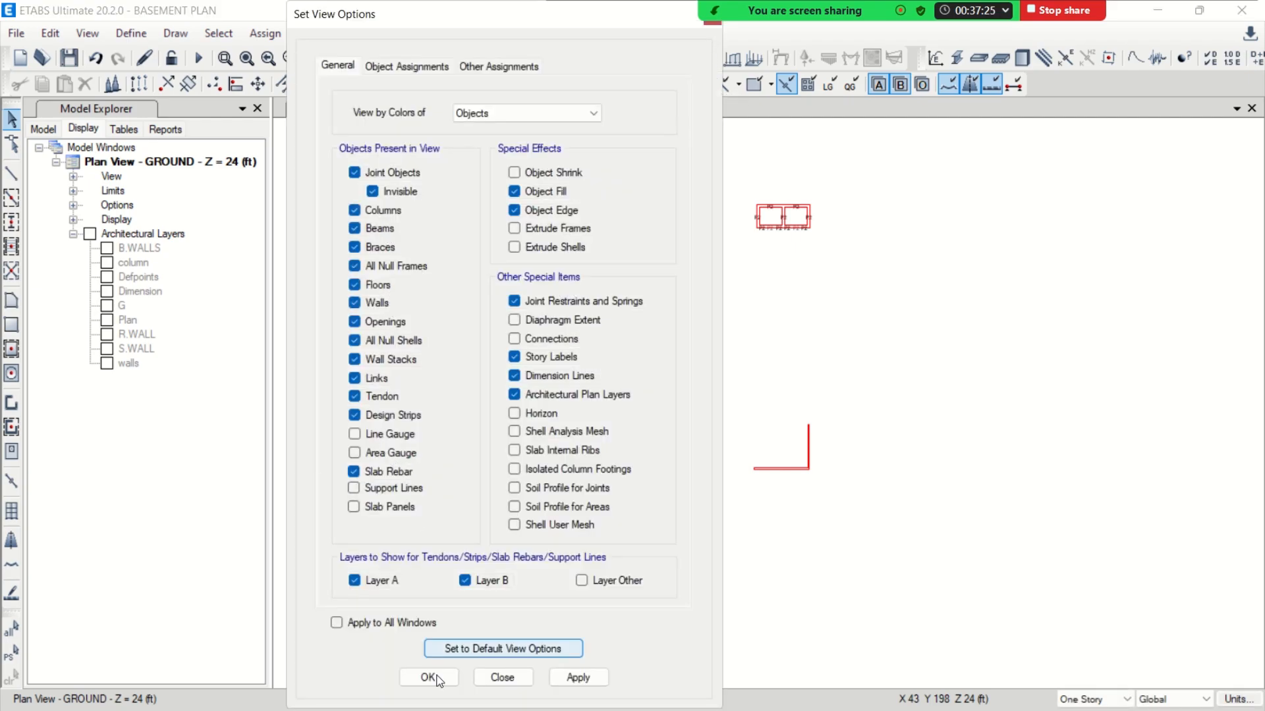
pyautogui.click(425, 677)
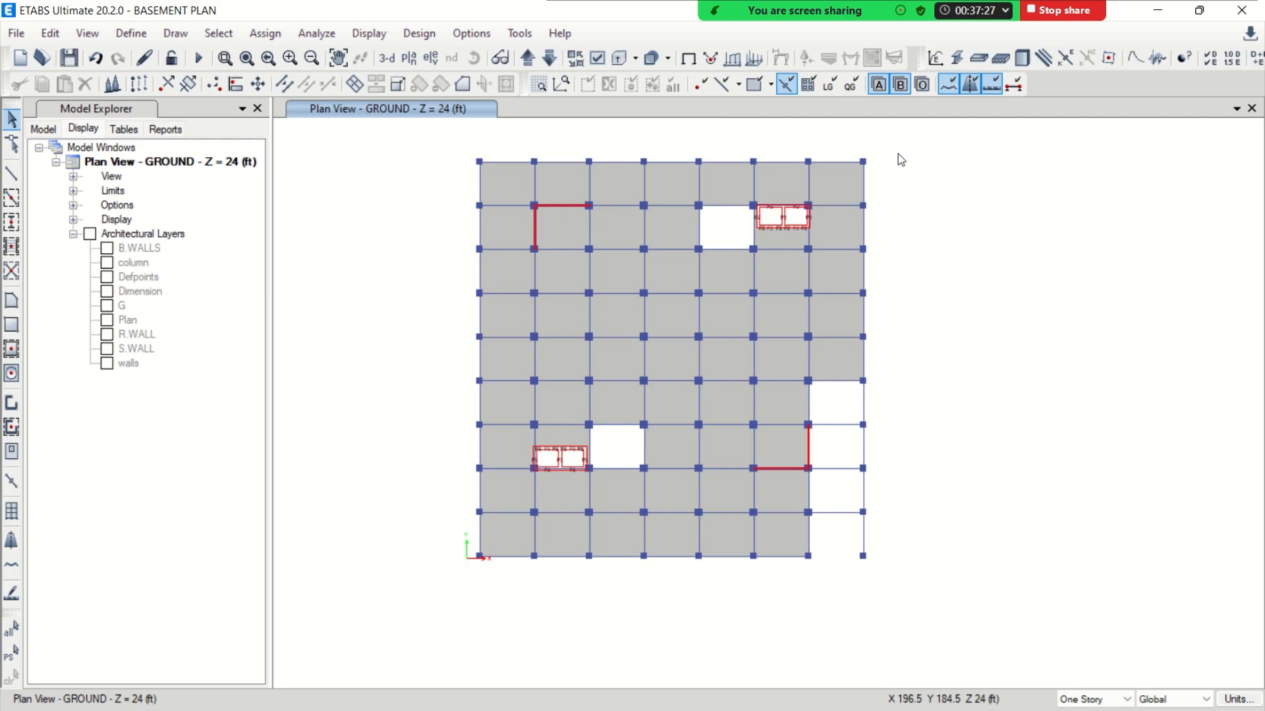
# Delete the columns, beams and slabs of the outermost row of bays on all four sides of the GROUND story
pyautogui.moveTo(899, 153); pyautogui.dragTo(410, 570)
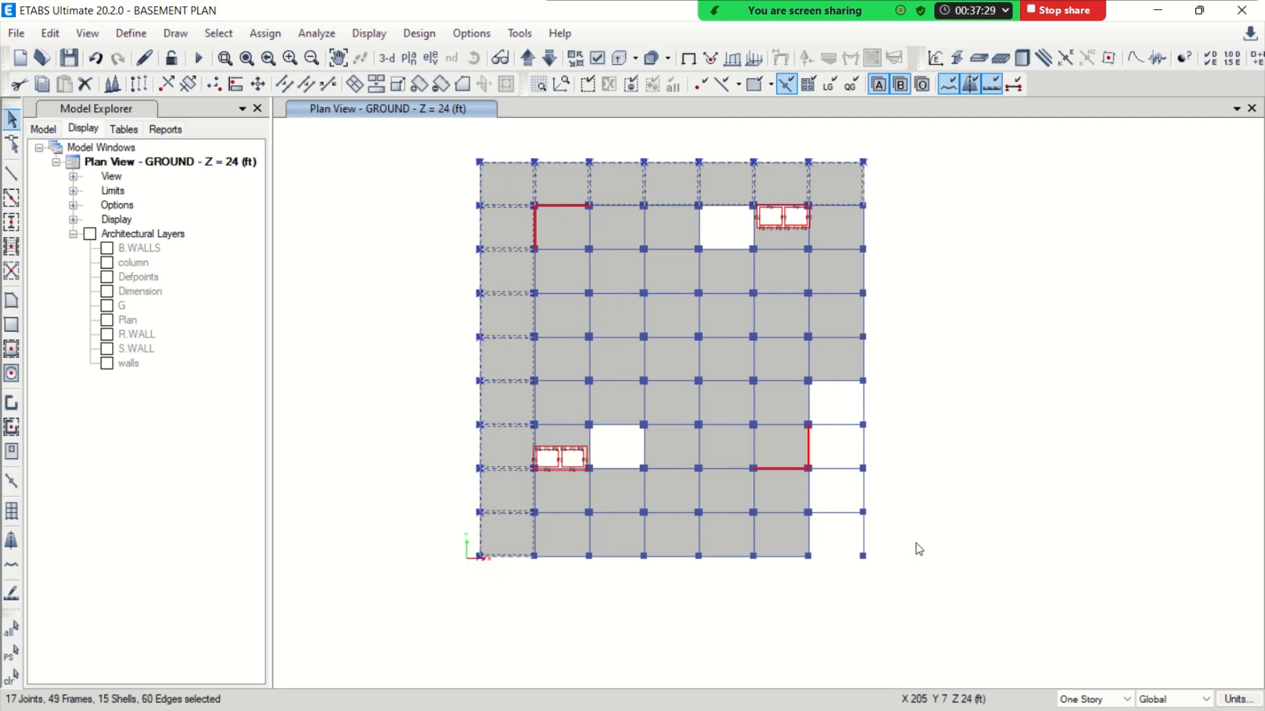
pyautogui.moveTo(898, 537); pyautogui.dragTo(366, 619)
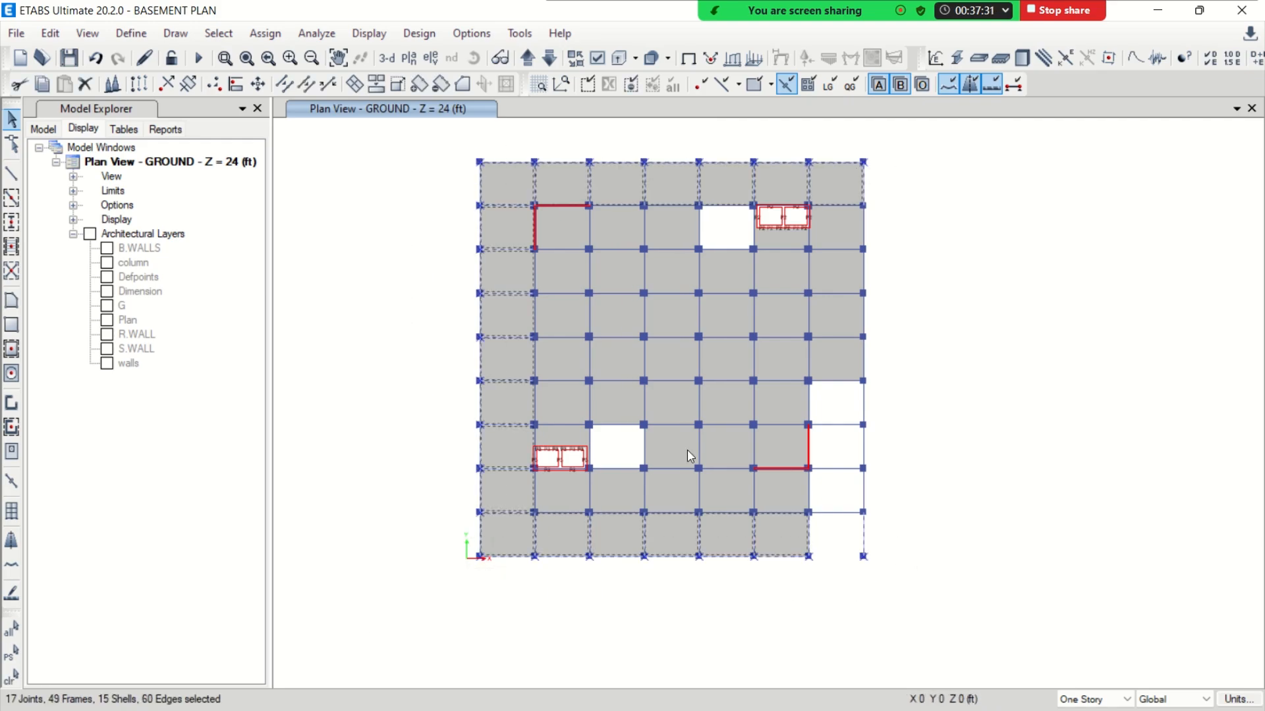
pyautogui.moveTo(913, 152); pyautogui.dragTo(827, 579)
pyautogui.press('Delete')
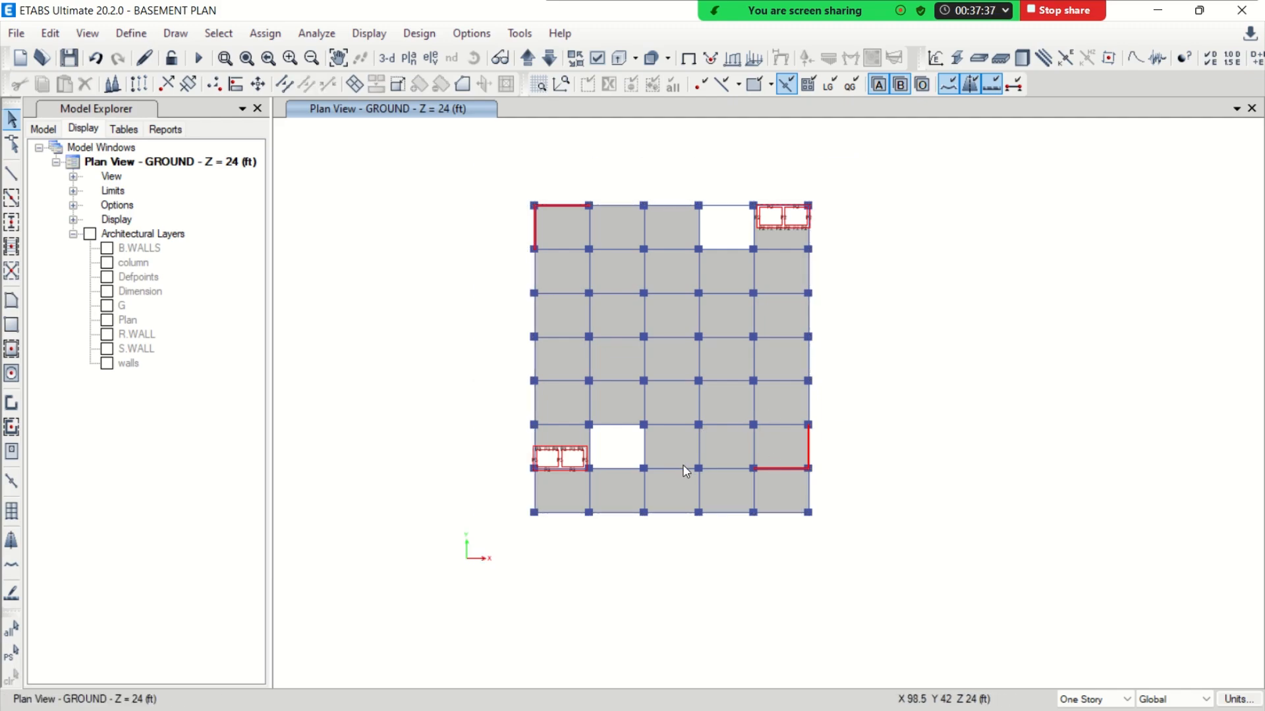
# Check in AutoCAD which floors the office floor plan's title covers, and return to ETABS
pyautogui.moveTo(721, 337); pyautogui.dragTo(601, 373, button='middle')
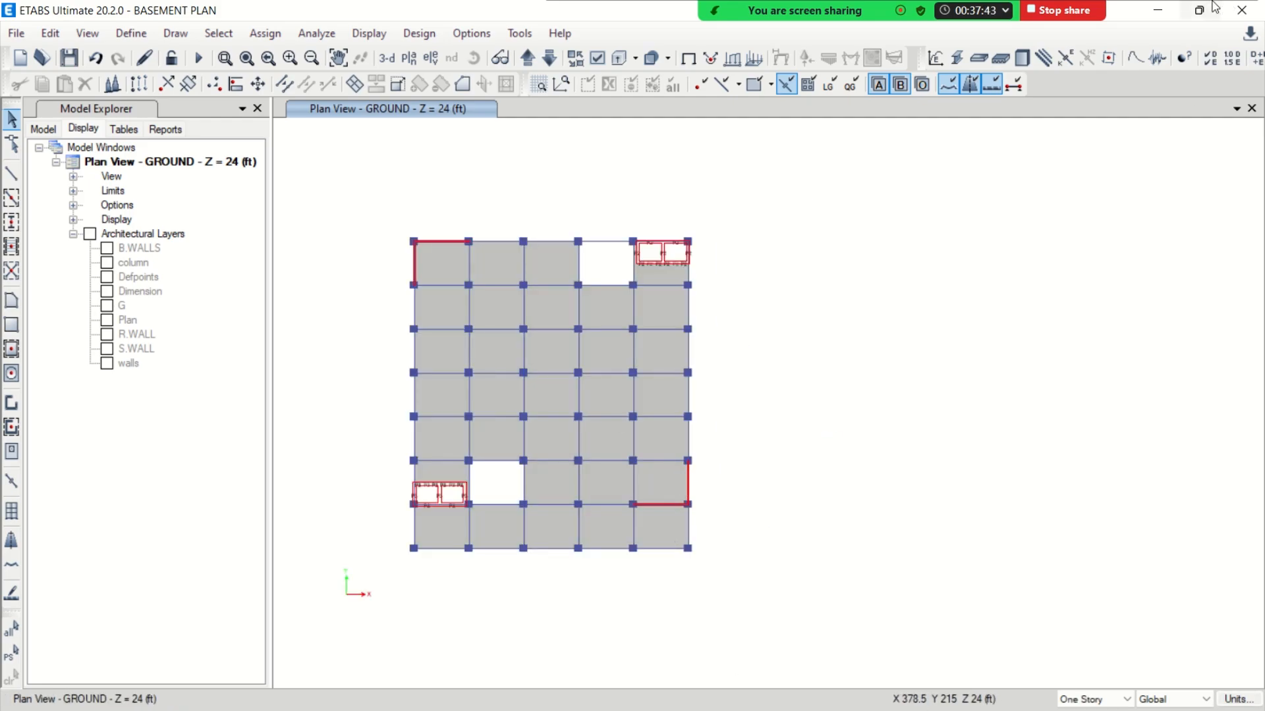
pyautogui.click(1158, 9)
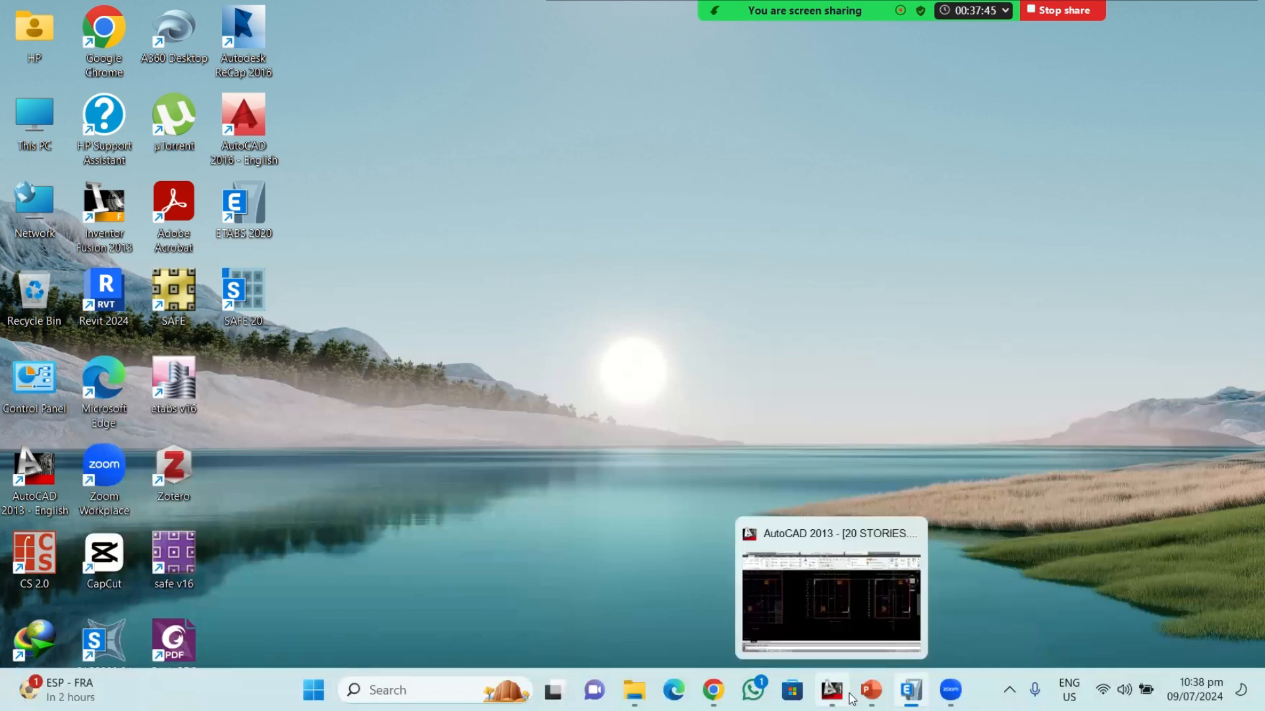
pyautogui.click(848, 696)
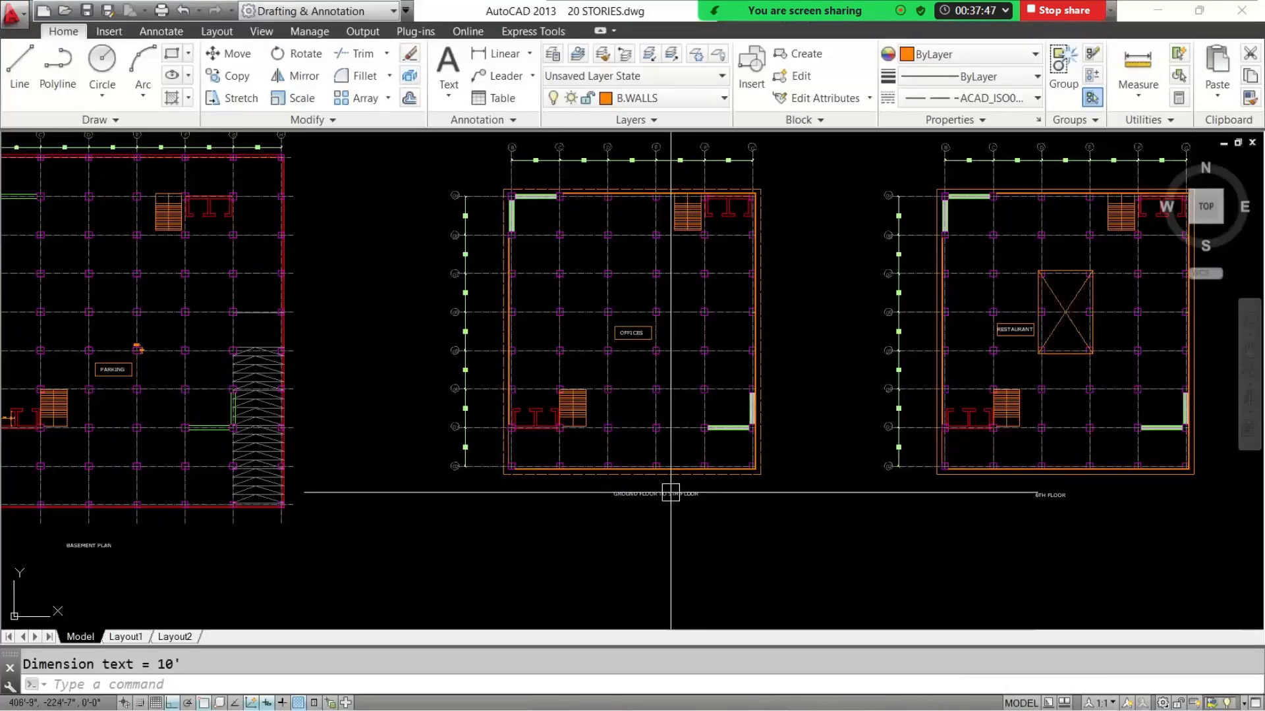
pyautogui.scroll(4, 671, 492)
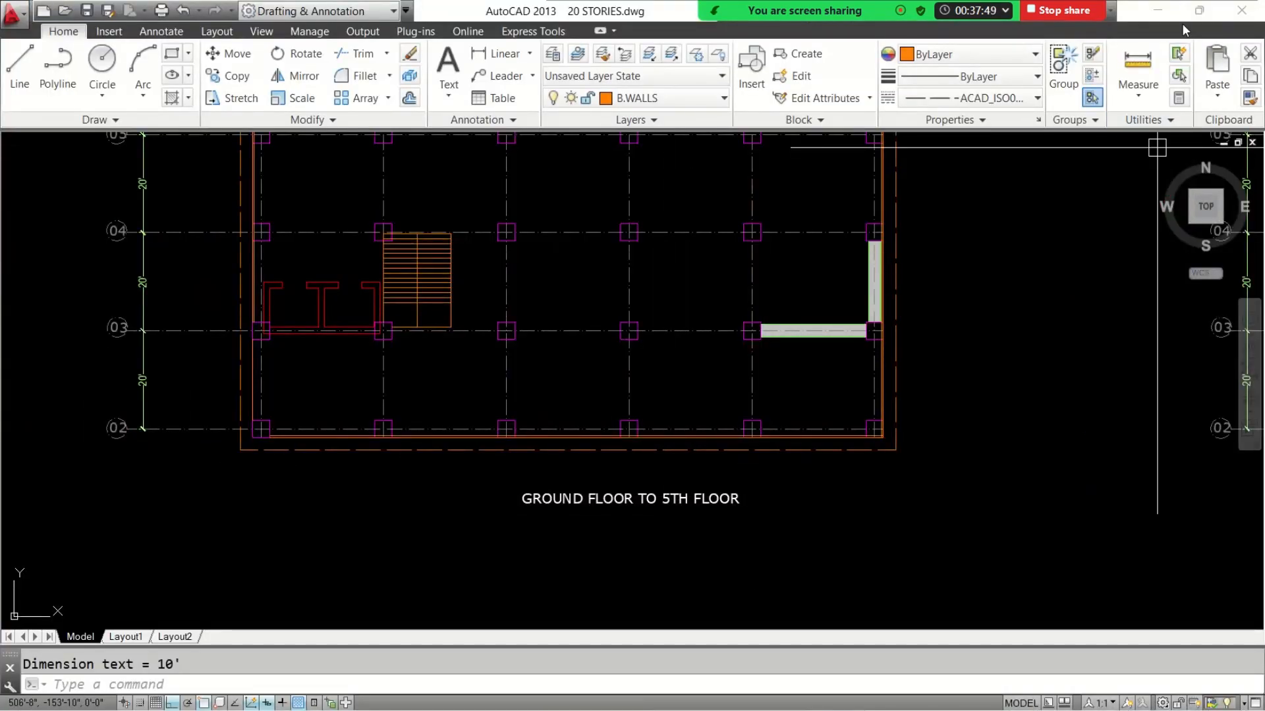
pyautogui.click(1157, 10)
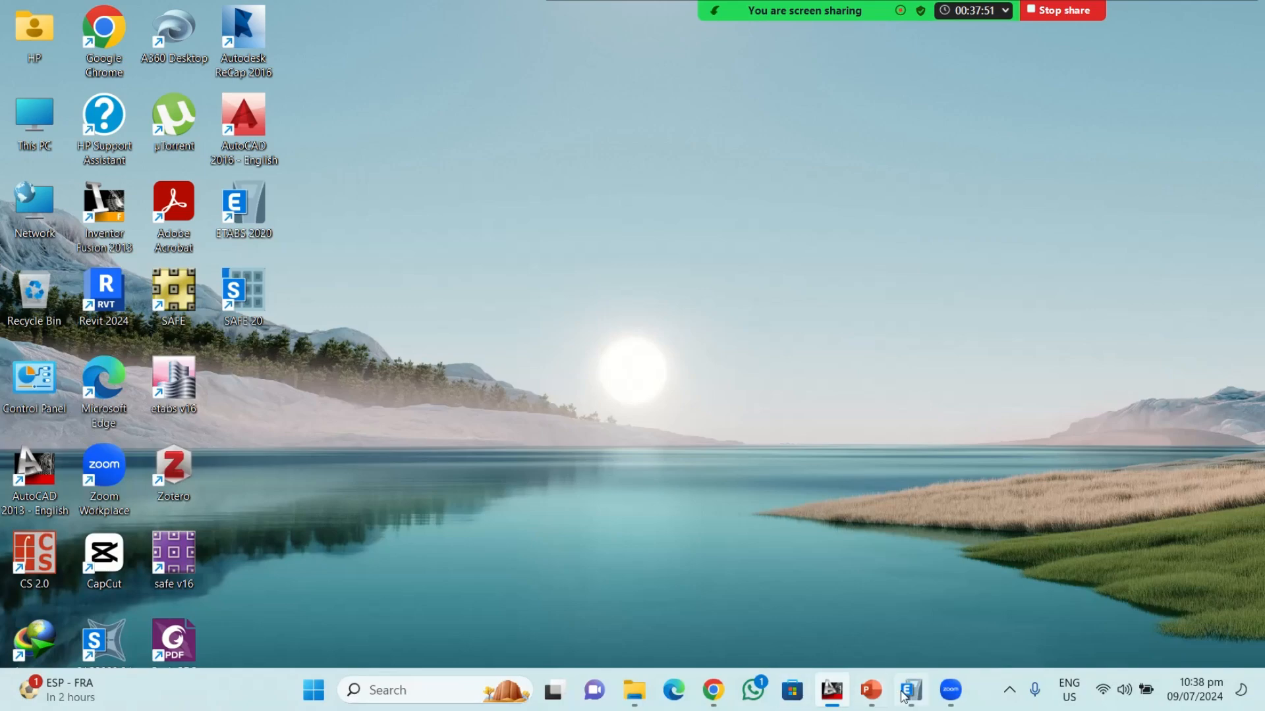
pyautogui.click(909, 692)
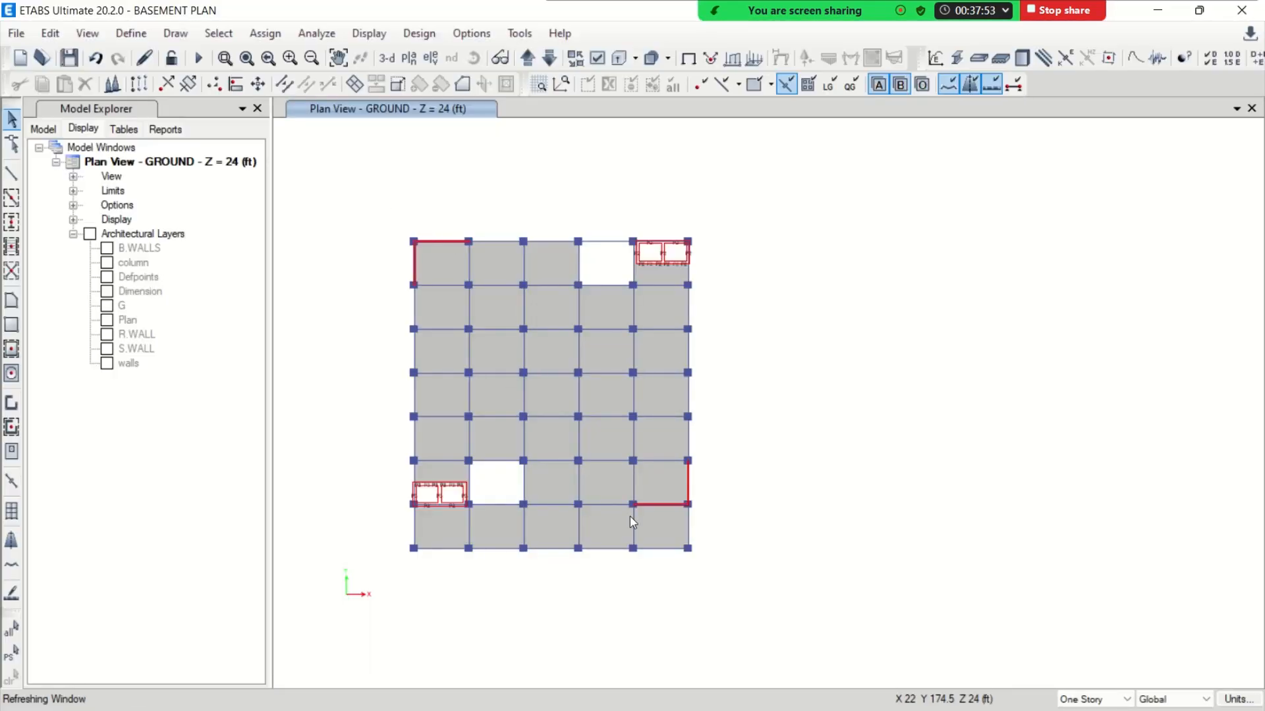
# Replicate all objects of the GROUND story onto stories 1 to 5
pyautogui.moveTo(381, 203); pyautogui.dragTo(755, 609)
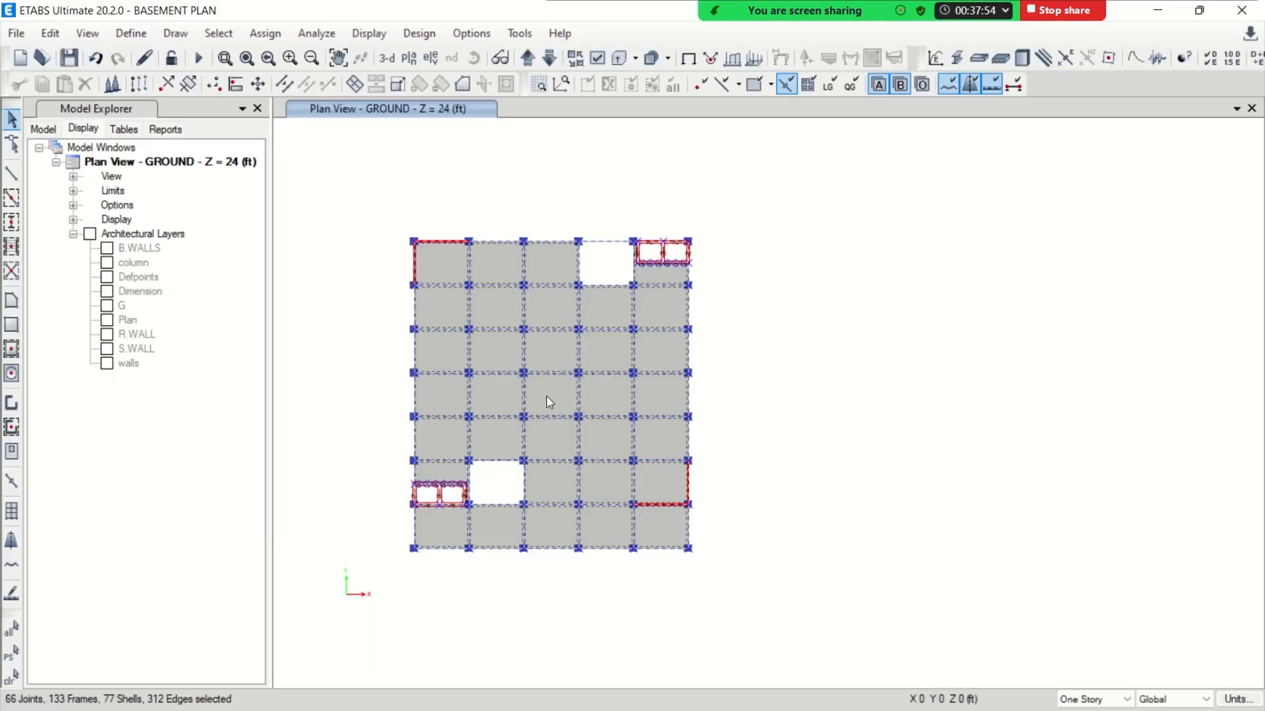
pyautogui.click(57, 39)
pyautogui.click(135, 324)
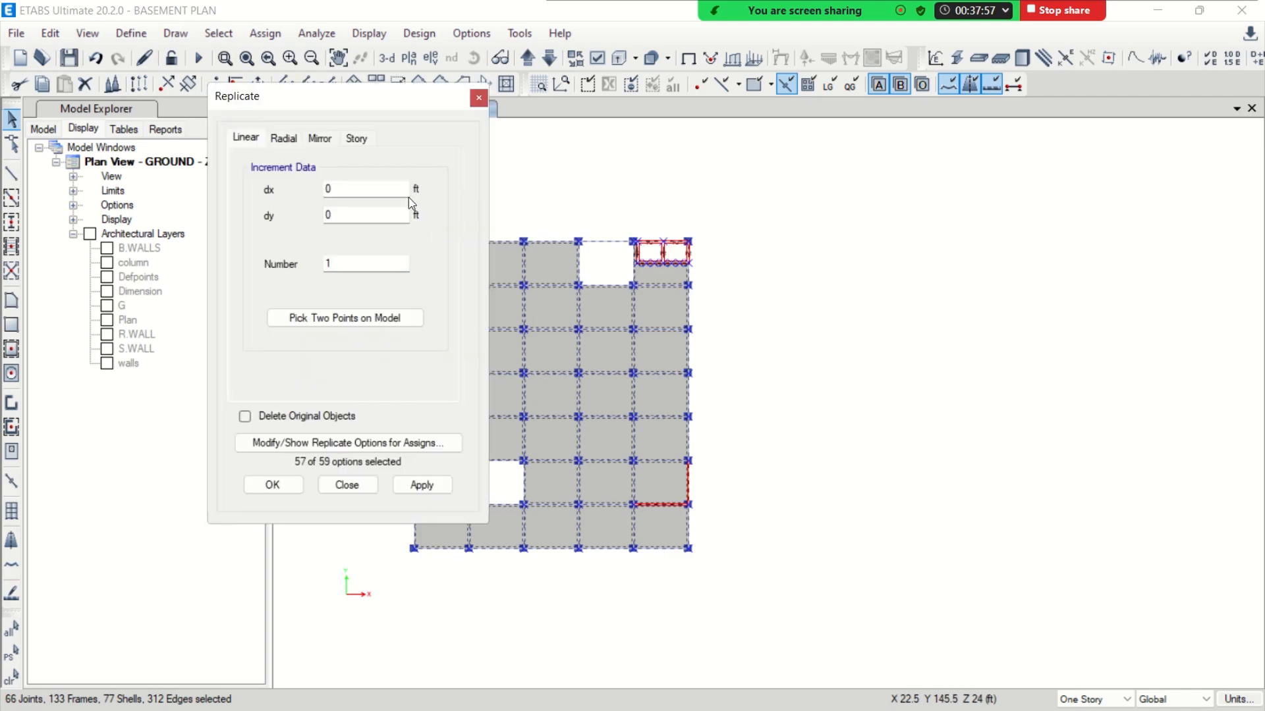
pyautogui.click(331, 142)
pyautogui.click(355, 140)
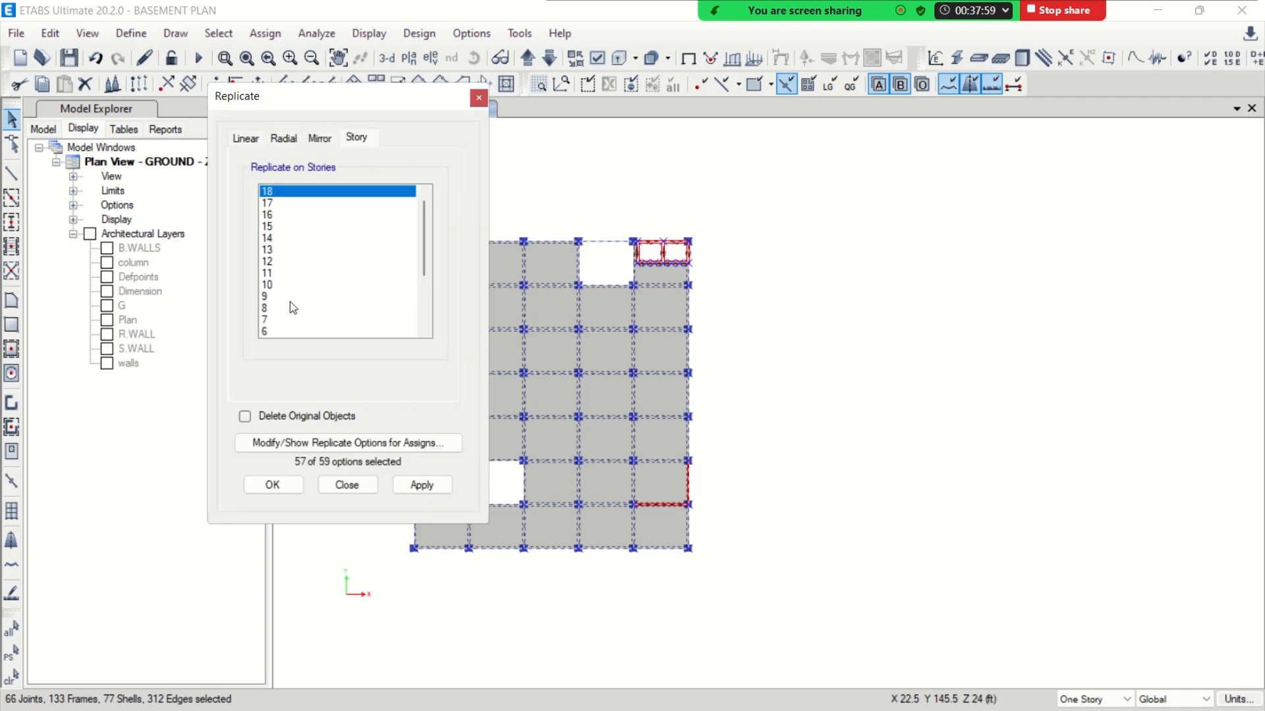
pyautogui.scroll(-3, 290, 301)
pyautogui.moveTo(266, 271); pyautogui.dragTo(267, 255)
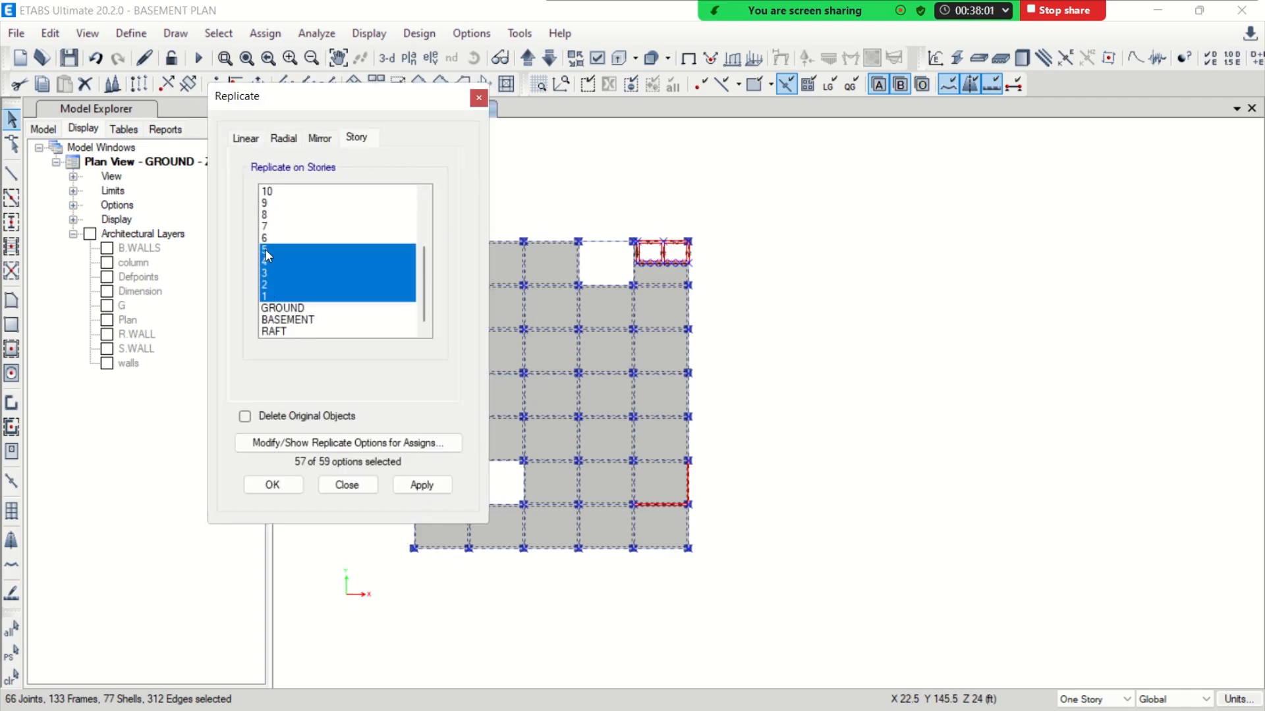
pyautogui.click(273, 483)
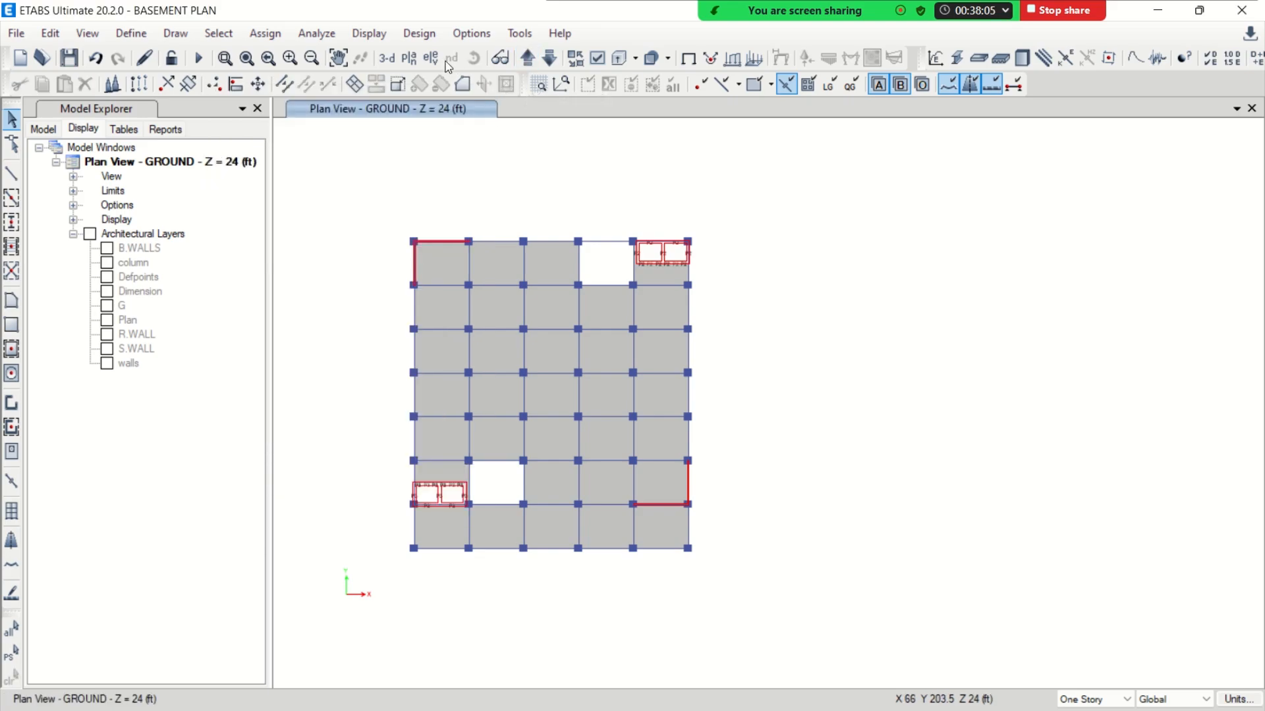
# Display the plan view of story 5
pyautogui.click(408, 57)
pyautogui.scroll(-2, 378, 393)
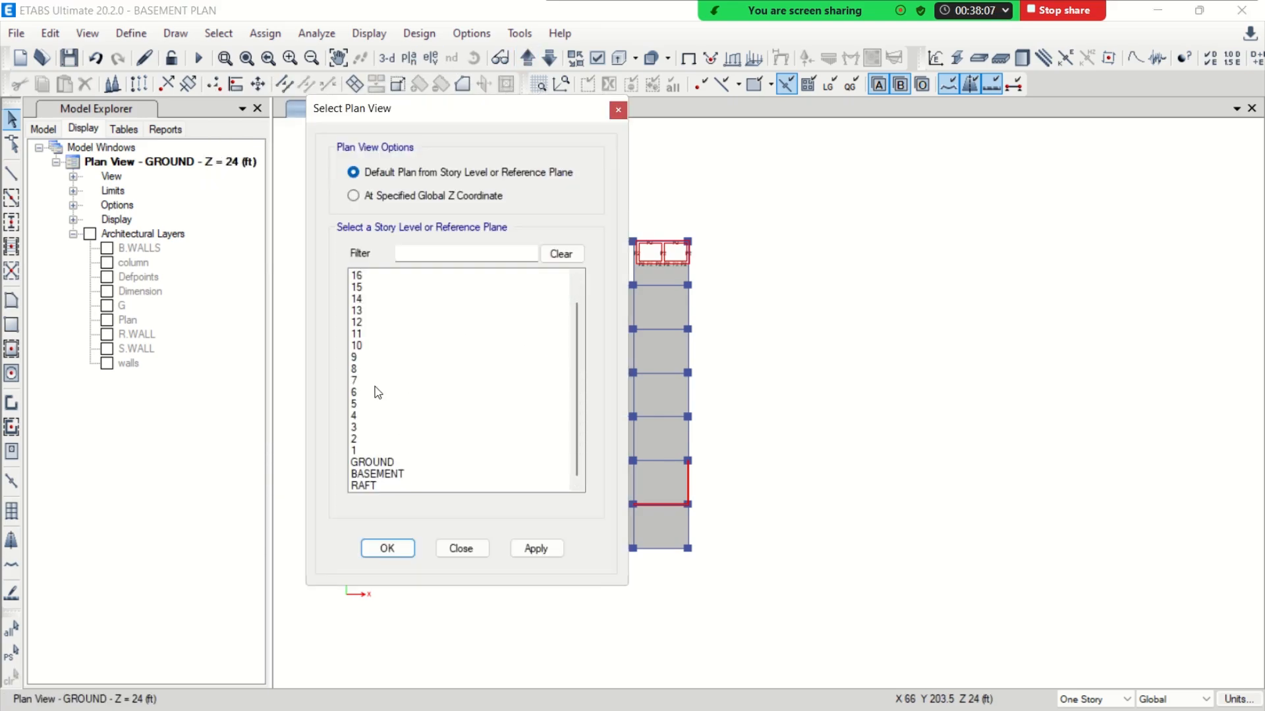
pyautogui.click(361, 403)
pyautogui.click(389, 546)
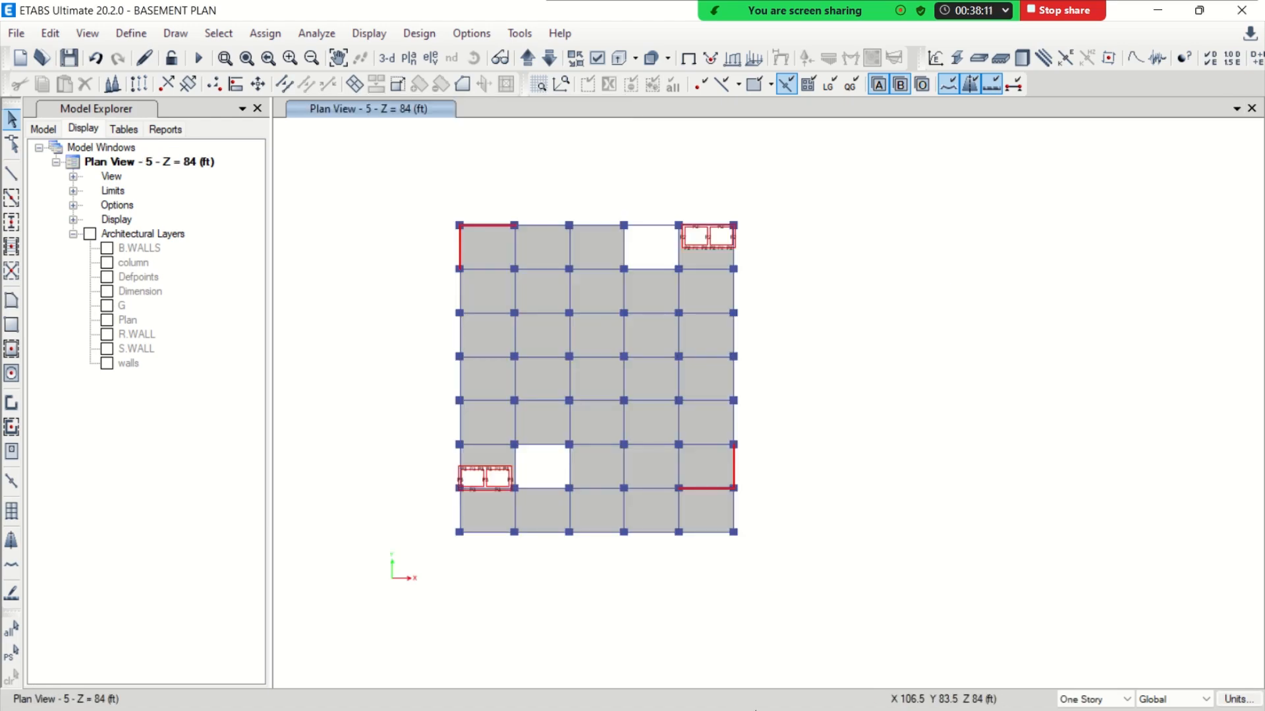
# Switch to AutoCAD and examine the central opening in the 6th floor restaurant plan beside the office floor plan
pyautogui.click(1157, 13)
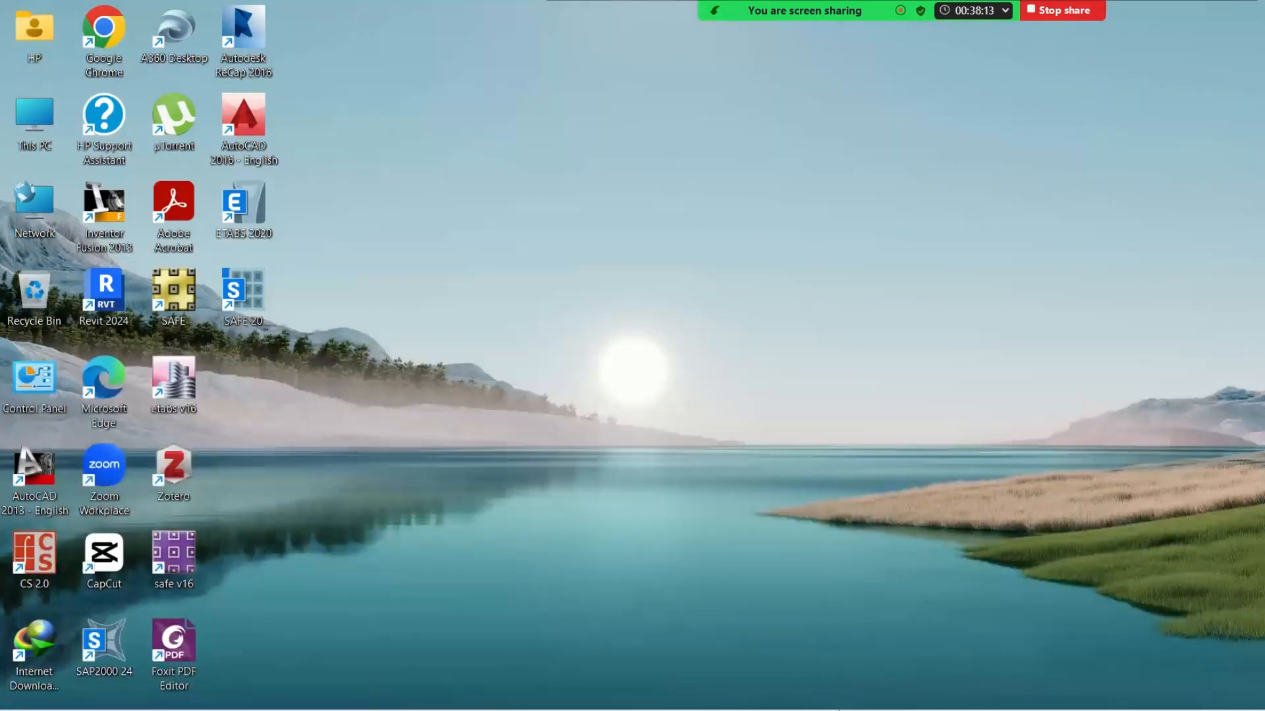
pyautogui.click(848, 702)
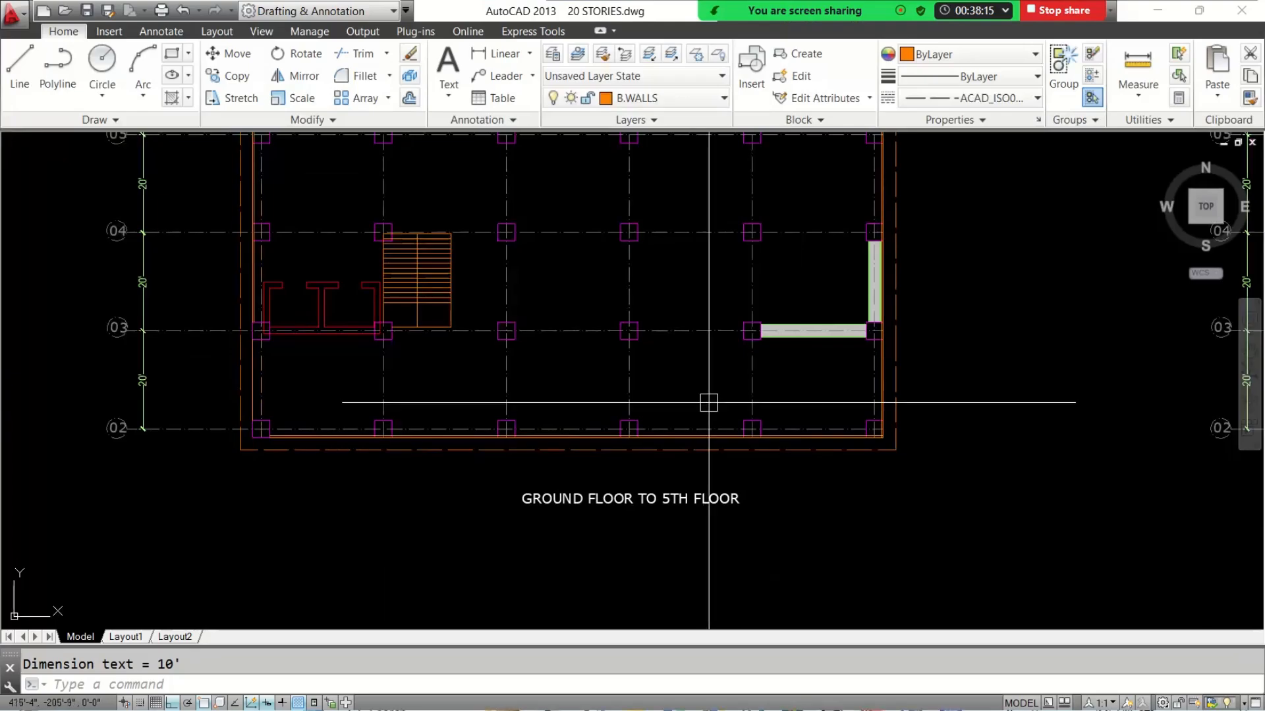
pyautogui.scroll(-5, 709, 401)
pyautogui.moveTo(833, 395); pyautogui.dragTo(647, 435, button='middle')
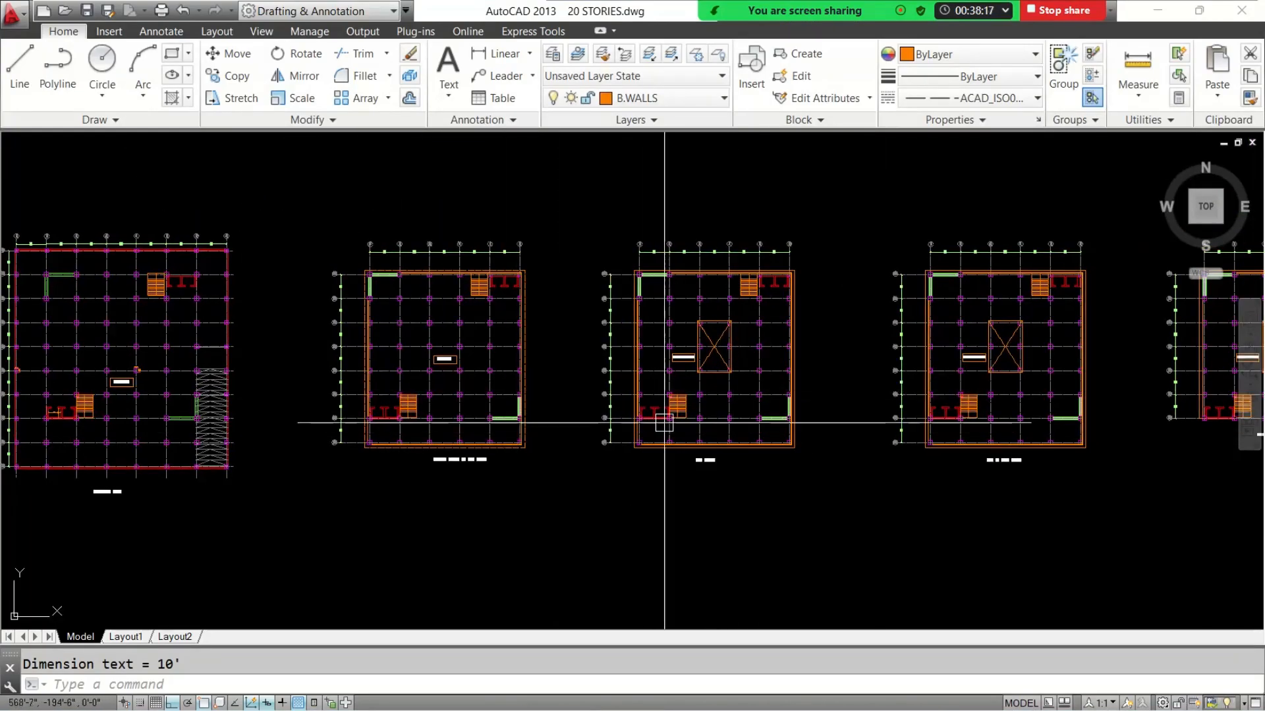
pyautogui.scroll(4, 705, 425)
pyautogui.scroll(-5, 748, 457)
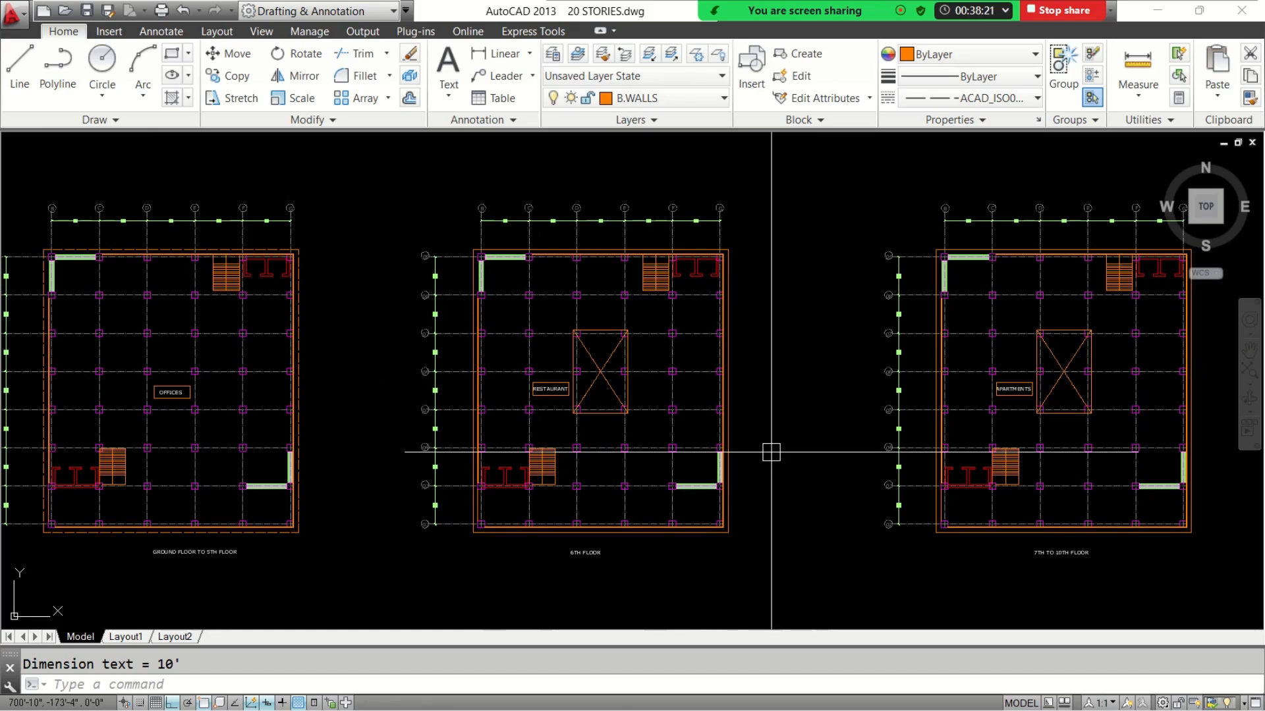
pyautogui.scroll(5, 584, 342)
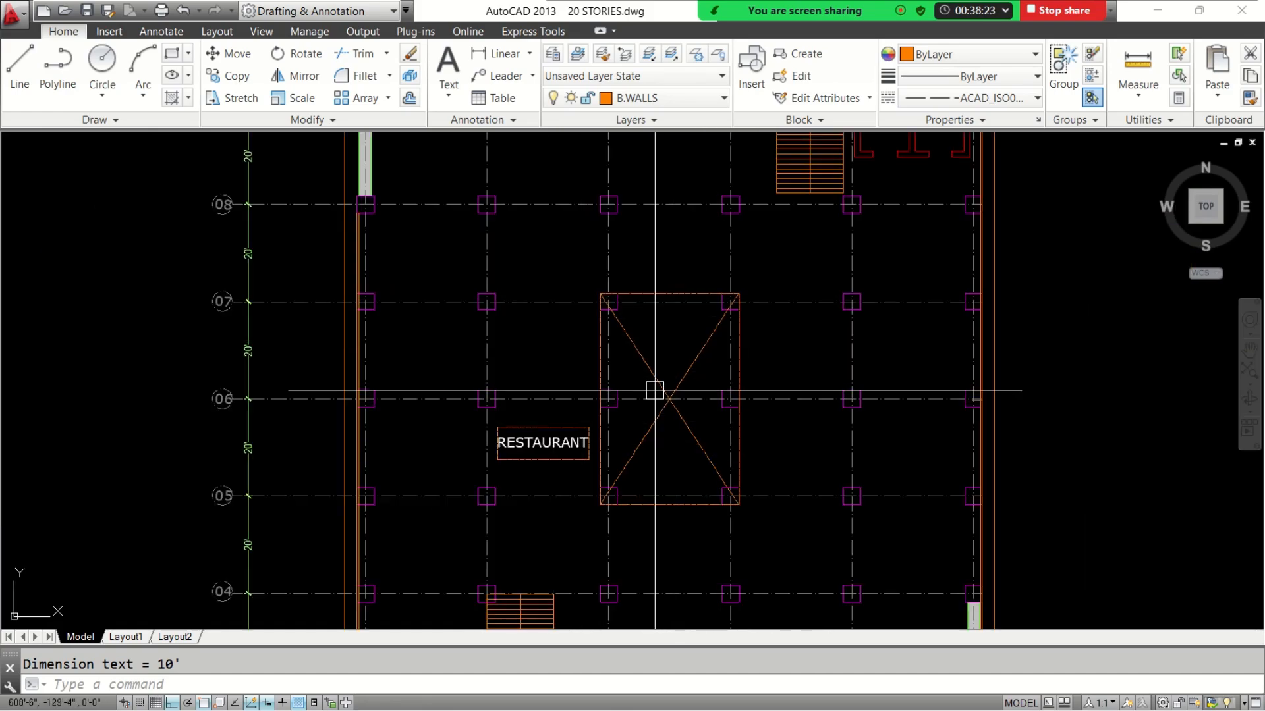
pyautogui.scroll(-1, 655, 389)
pyautogui.moveTo(654, 389); pyautogui.dragTo(550, 346, button='middle')
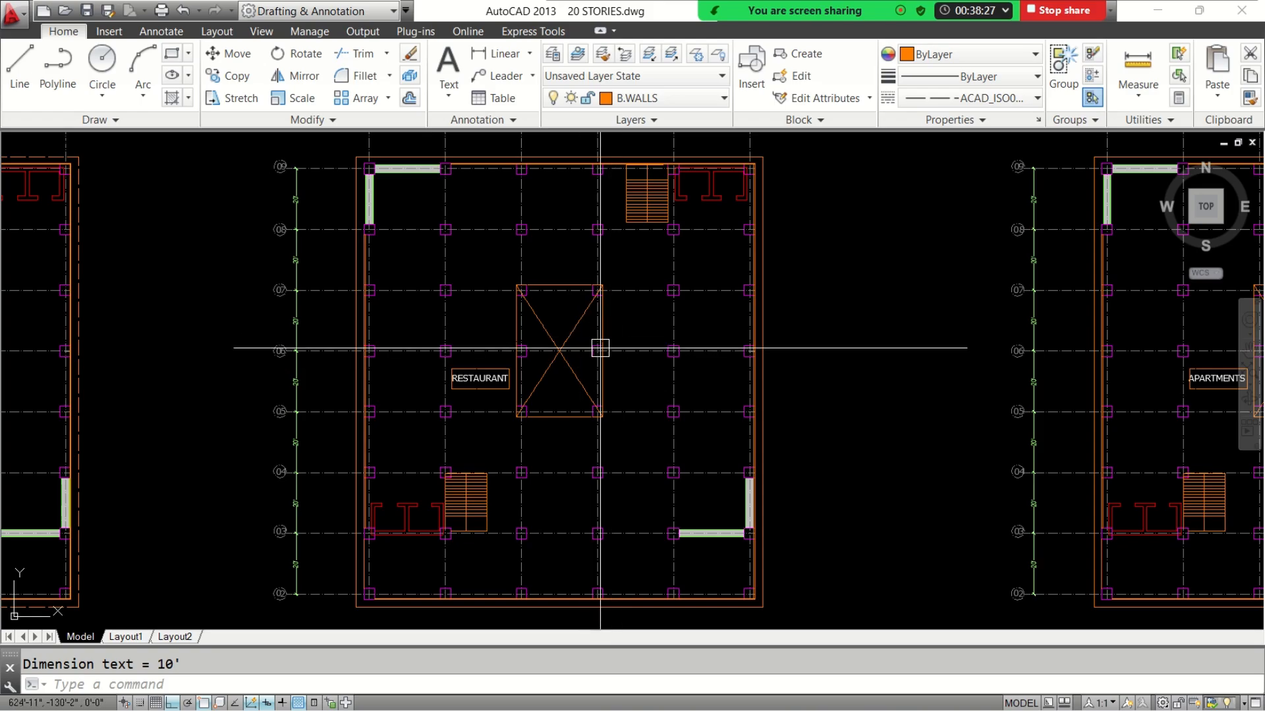
pyautogui.moveTo(528, 375); pyautogui.dragTo(635, 400, button='middle')
pyautogui.scroll(-2, 635, 399)
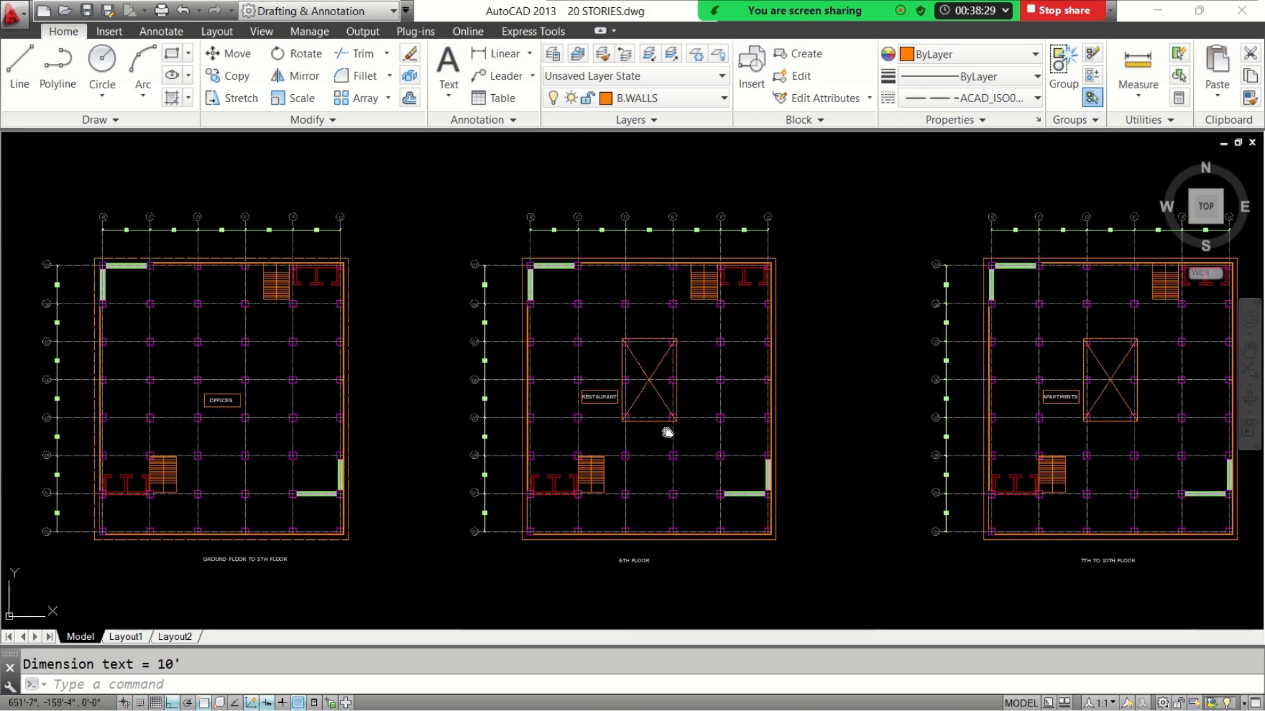
# Compare the 6th floor restaurant plan with the 7th to 10th floor apartments plan, and return to ETABS
pyautogui.scroll(-1, 592, 417)
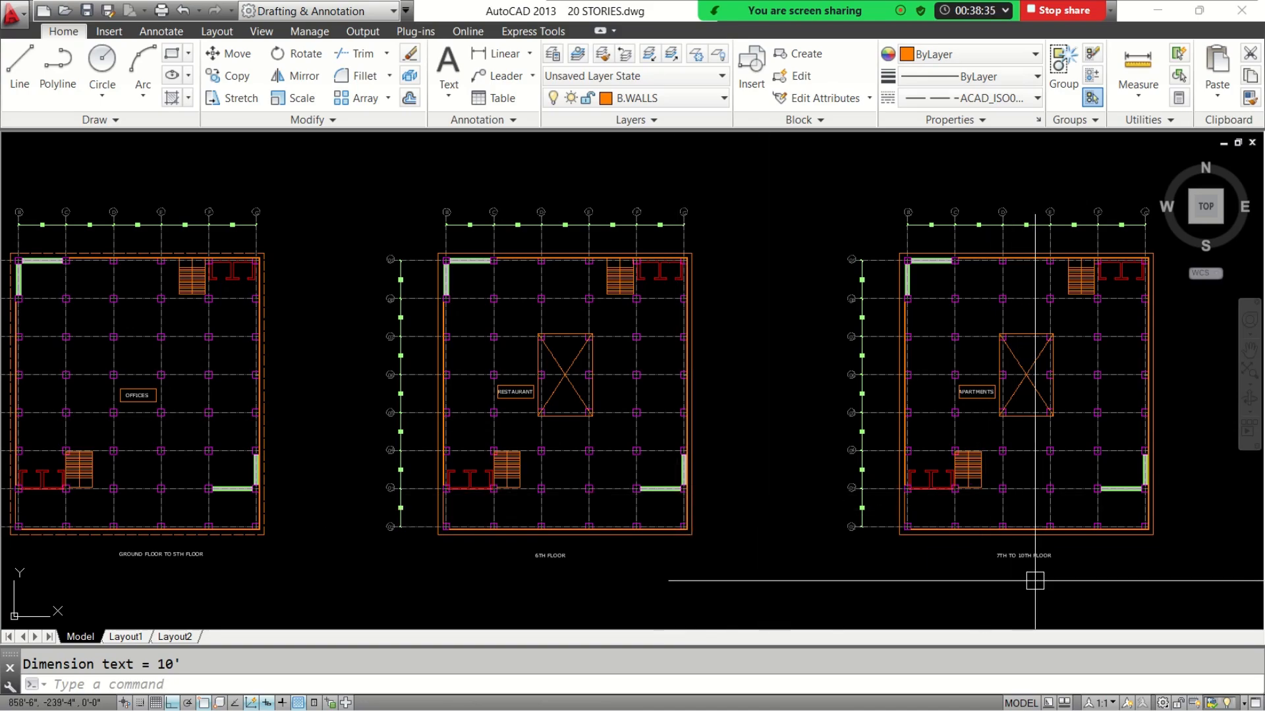
pyautogui.scroll(6, 515, 402)
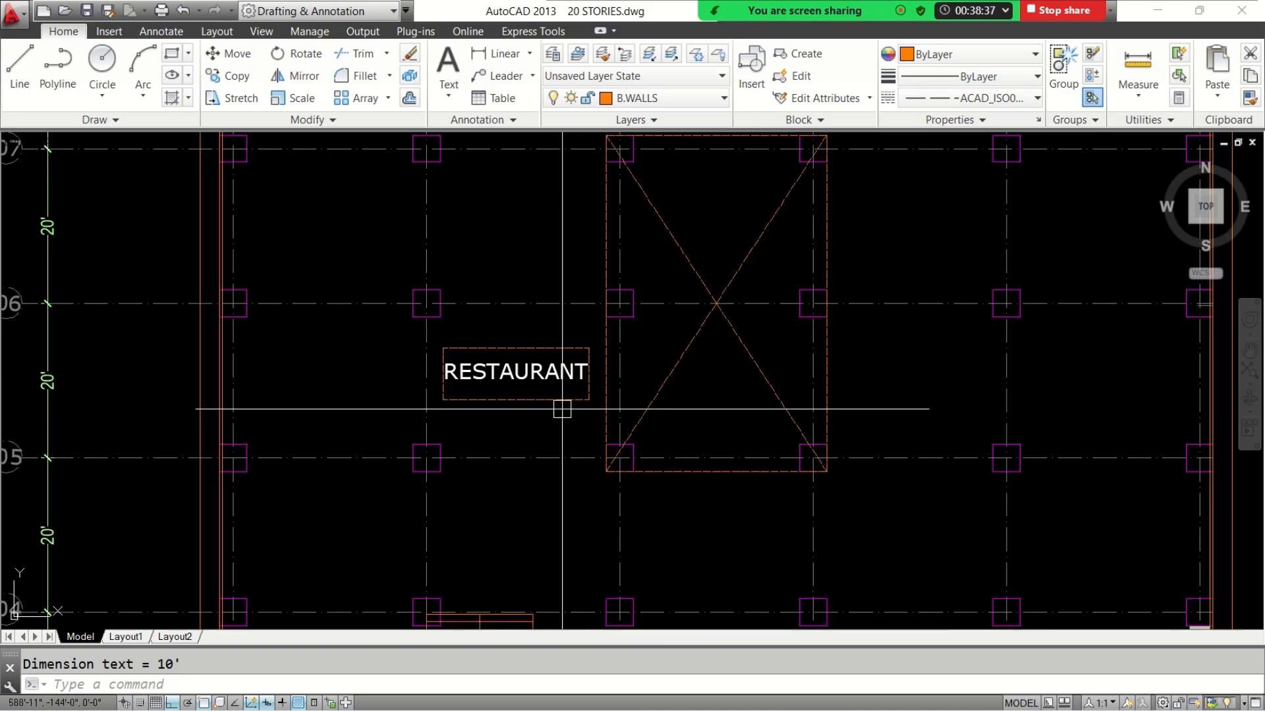
pyautogui.scroll(-4, 769, 439)
pyautogui.moveTo(1062, 469); pyautogui.dragTo(598, 457, button='middle')
pyautogui.scroll(-3, 864, 443)
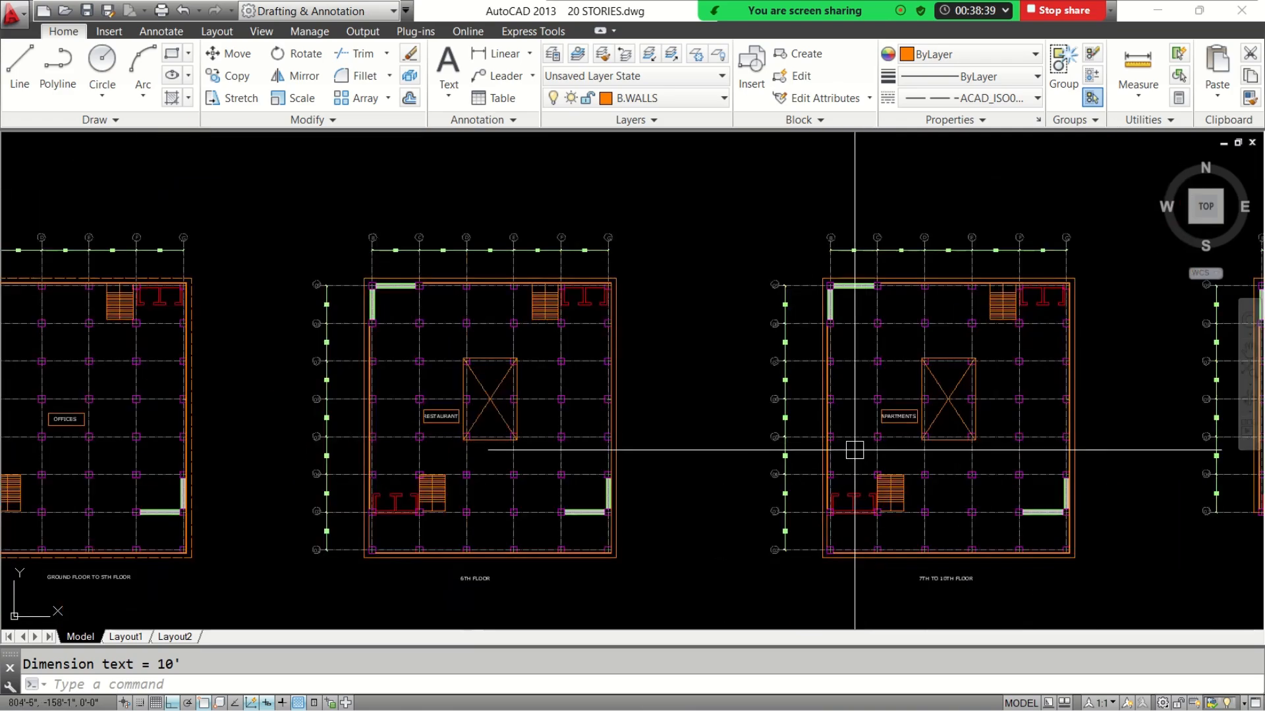
pyautogui.moveTo(852, 445)
pyautogui.mouseDown(button='middle')
pyautogui.moveTo(749, 457)
pyautogui.moveTo(766, 455)
pyautogui.mouseUp(button='middle')
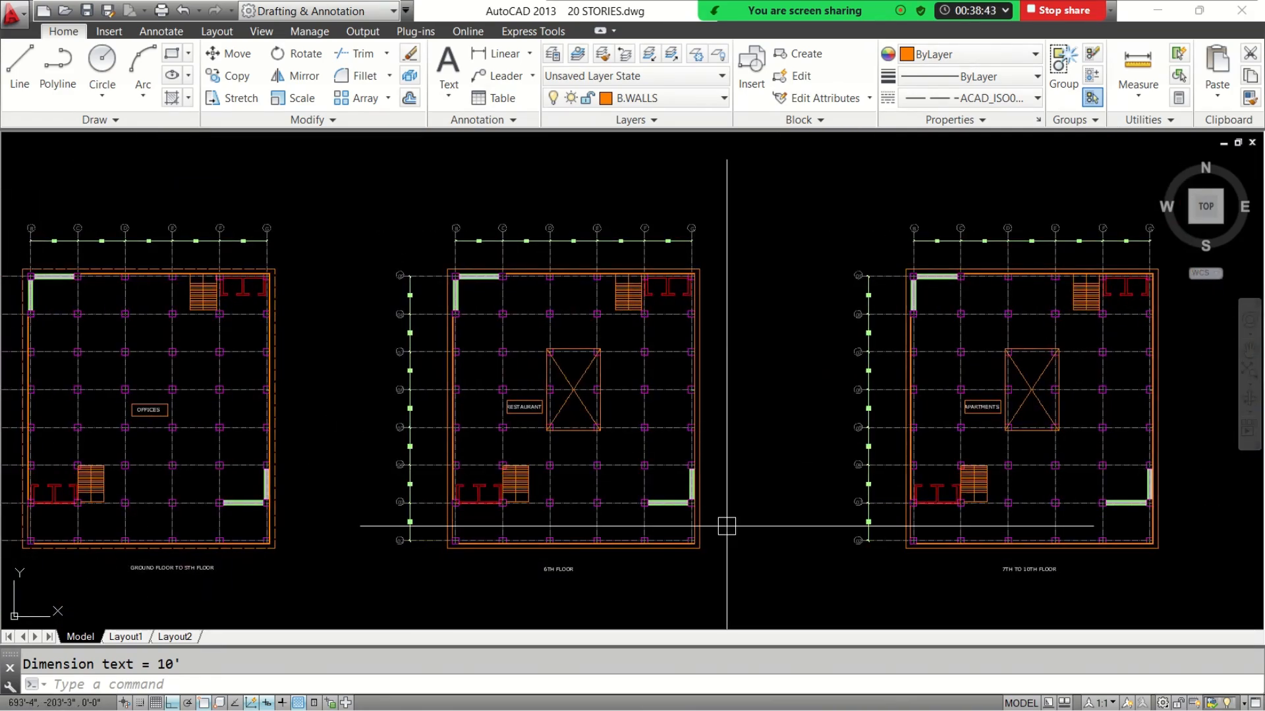
pyautogui.moveTo(725, 545); pyautogui.dragTo(821, 527, button='middle')
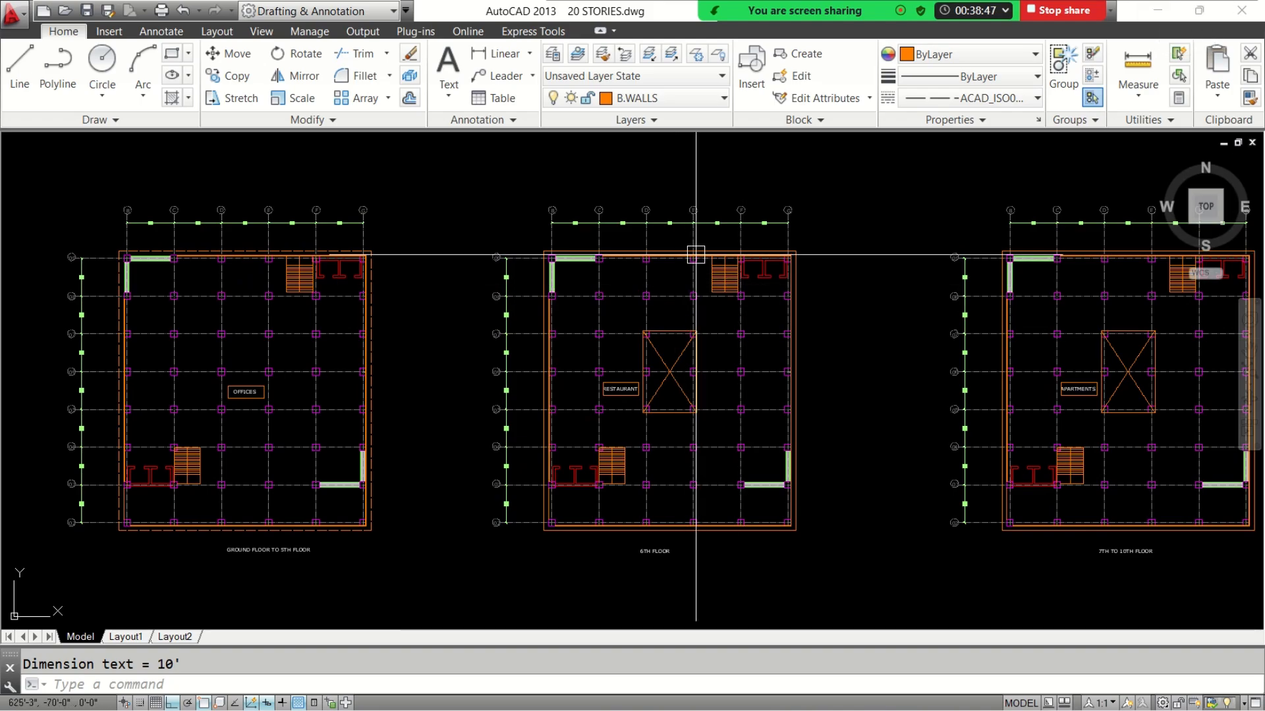
pyautogui.click(1157, 10)
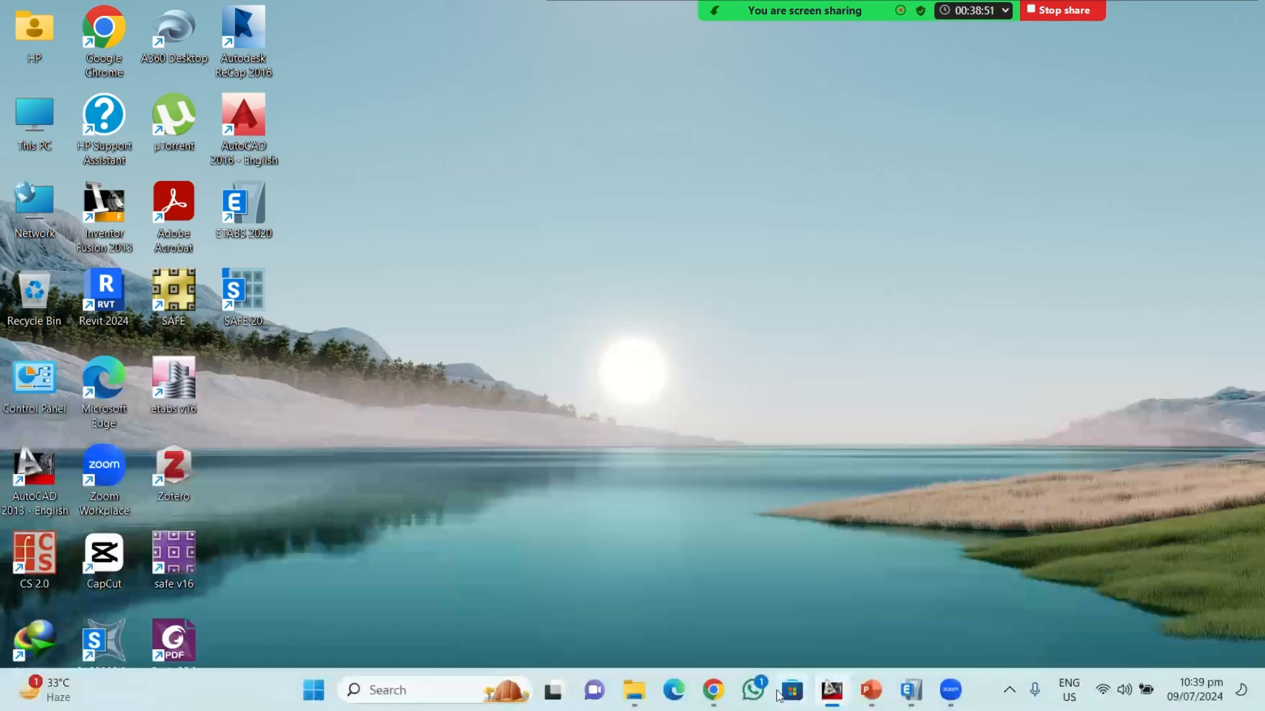
pyautogui.click(909, 689)
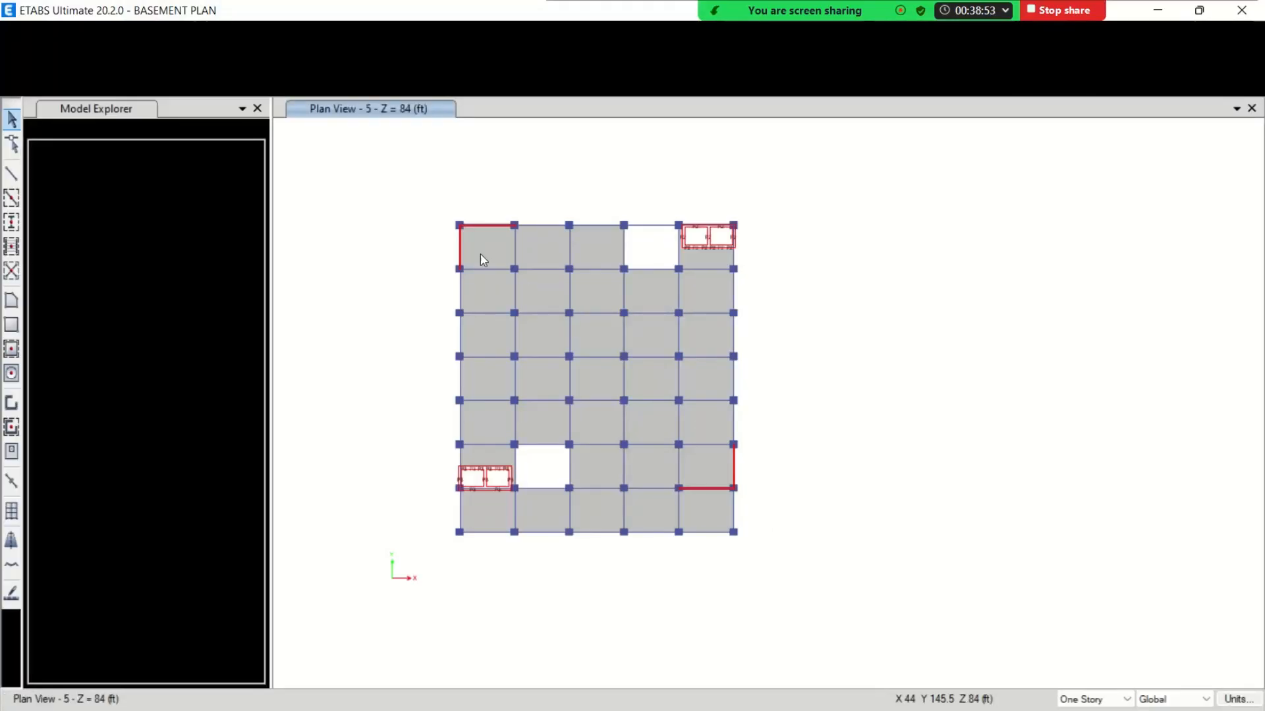
# Replicate all objects of story 5 onto story 6
pyautogui.hotkey('ctrl', 'a')
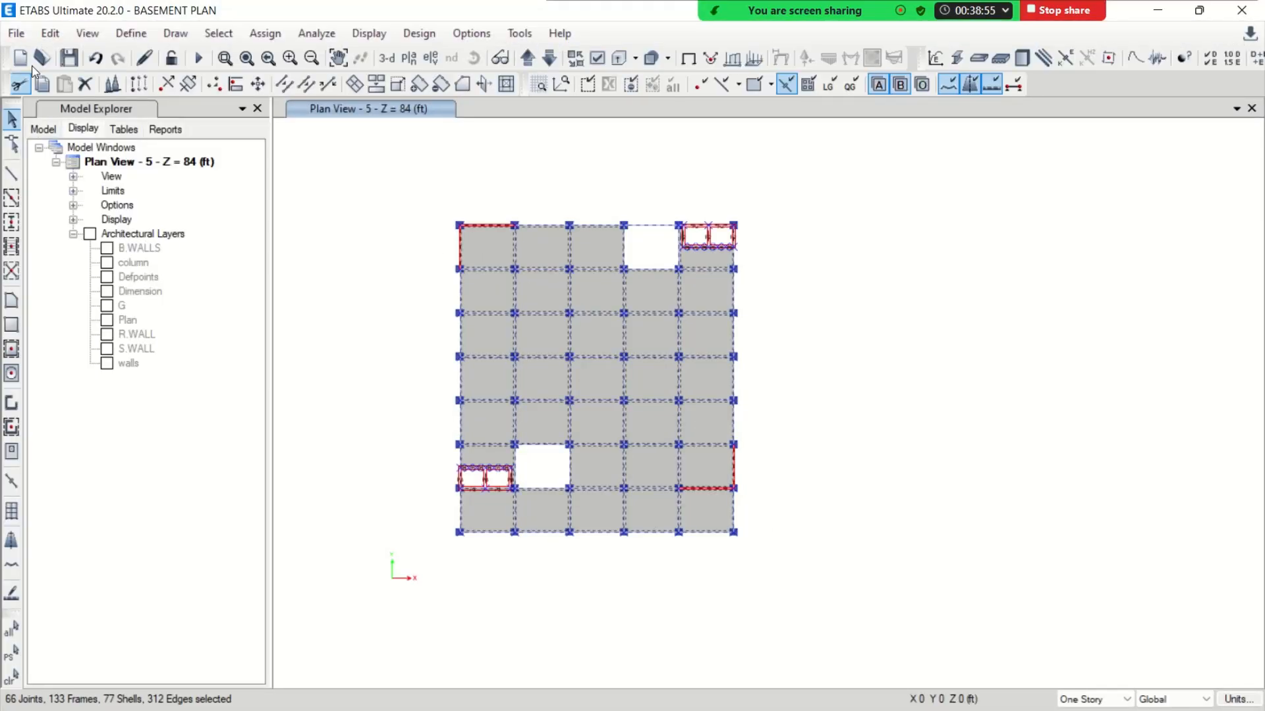
pyautogui.click(50, 33)
pyautogui.click(140, 324)
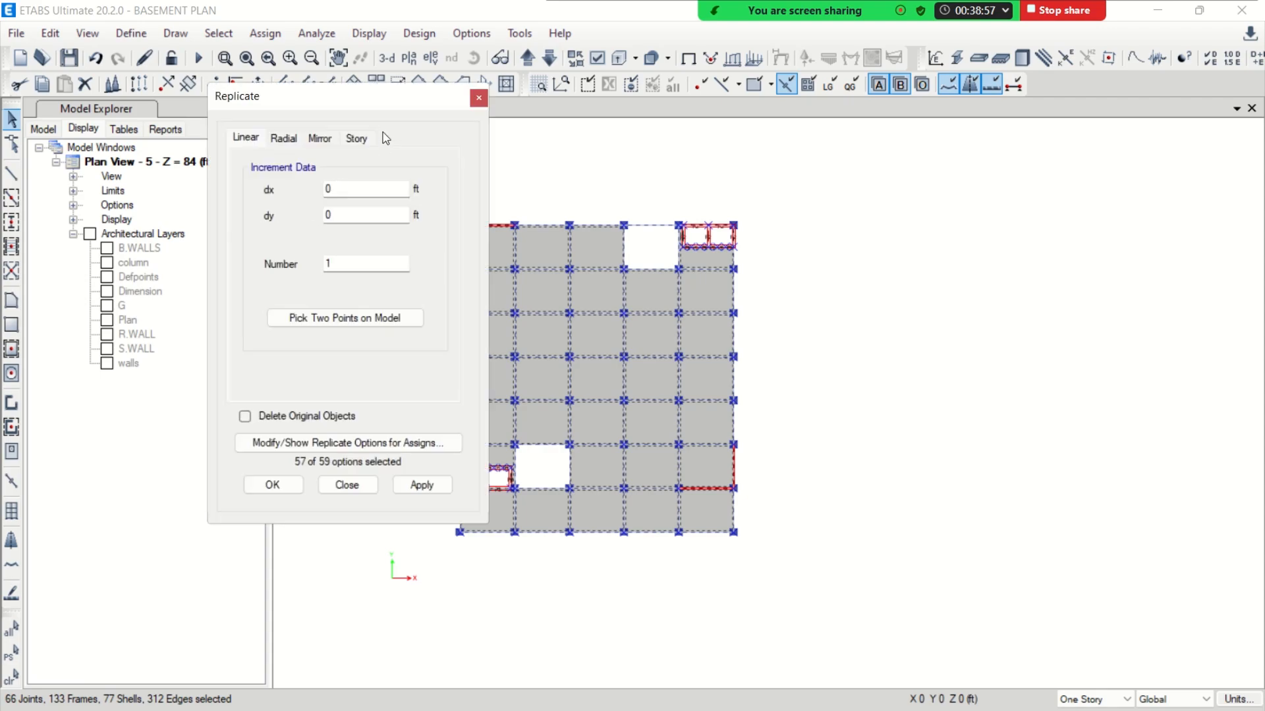
pyautogui.click(356, 137)
pyautogui.scroll(-3, 275, 279)
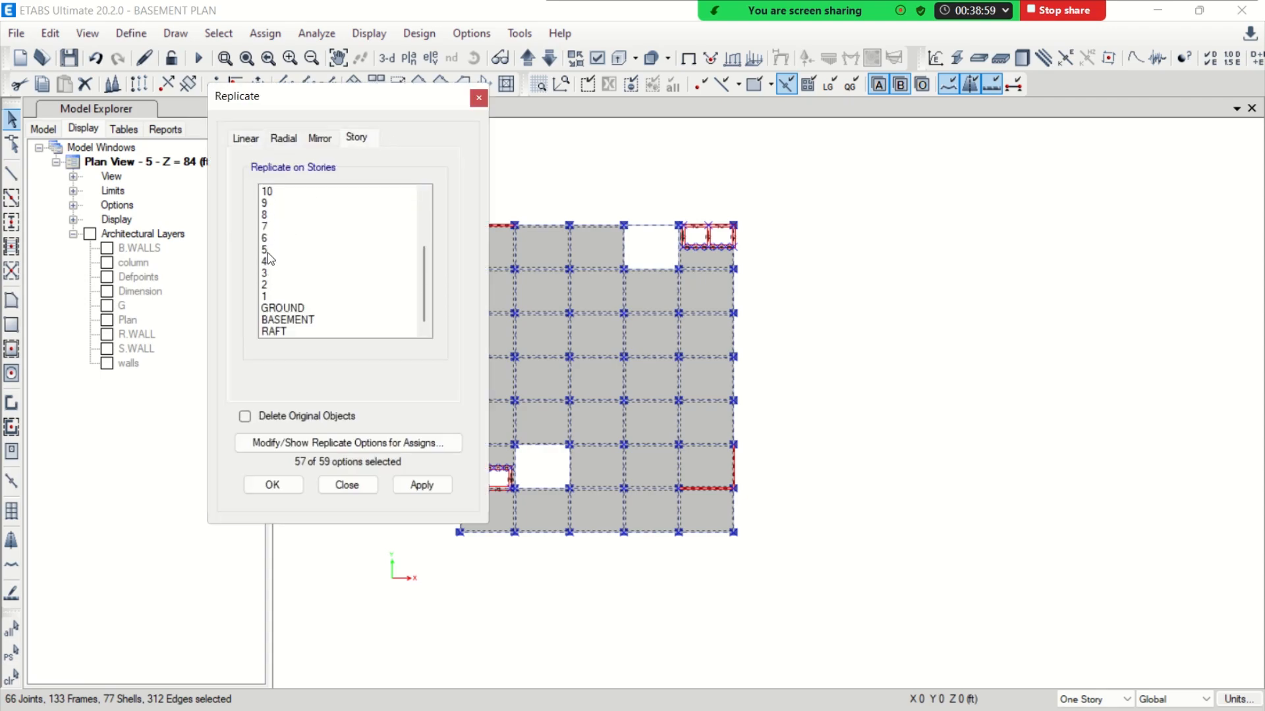
pyautogui.click(271, 238)
pyautogui.click(272, 485)
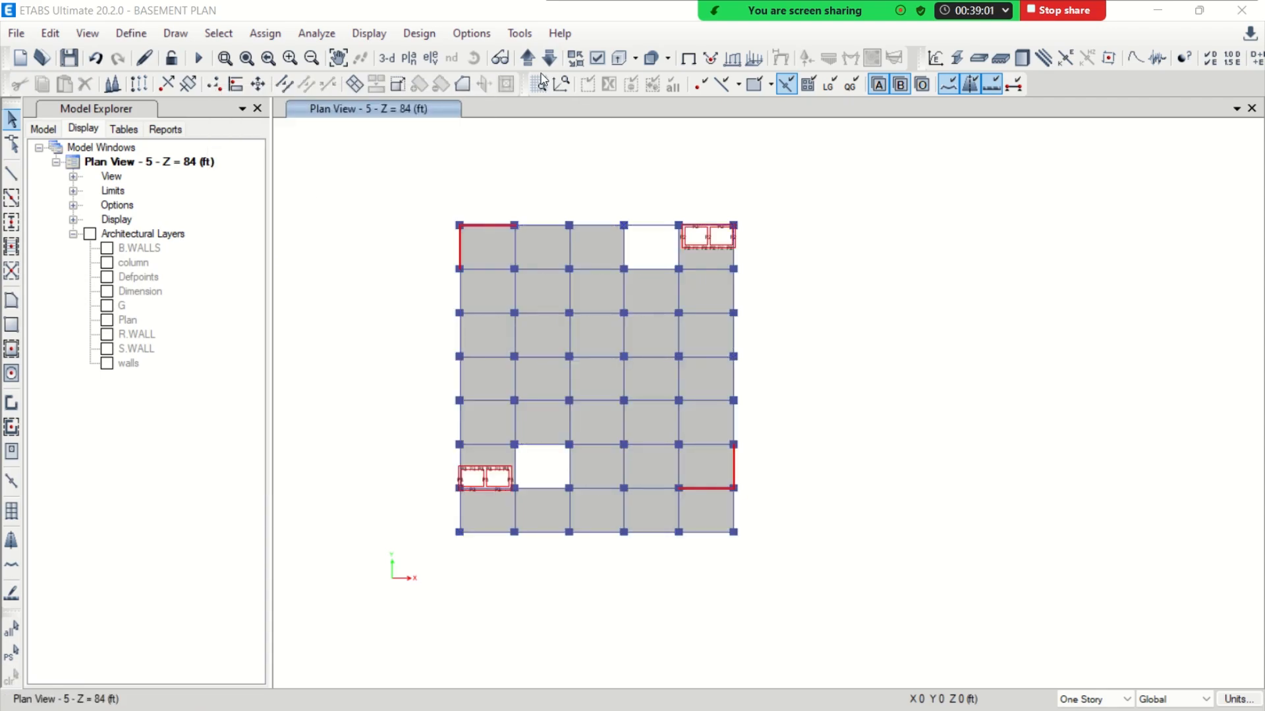
# In the plan view of story 6, delete the two slab panels at the central opening and the beam between them
pyautogui.click(527, 60)
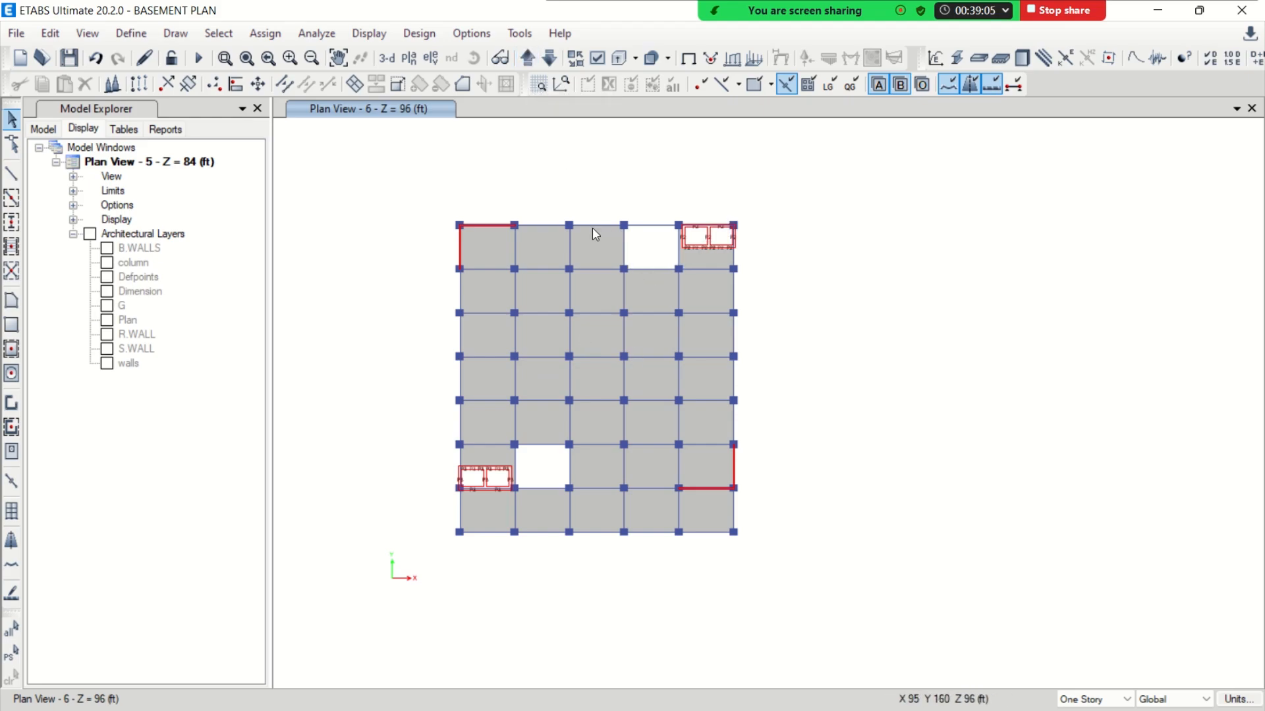
pyautogui.click(601, 391)
pyautogui.click(601, 349)
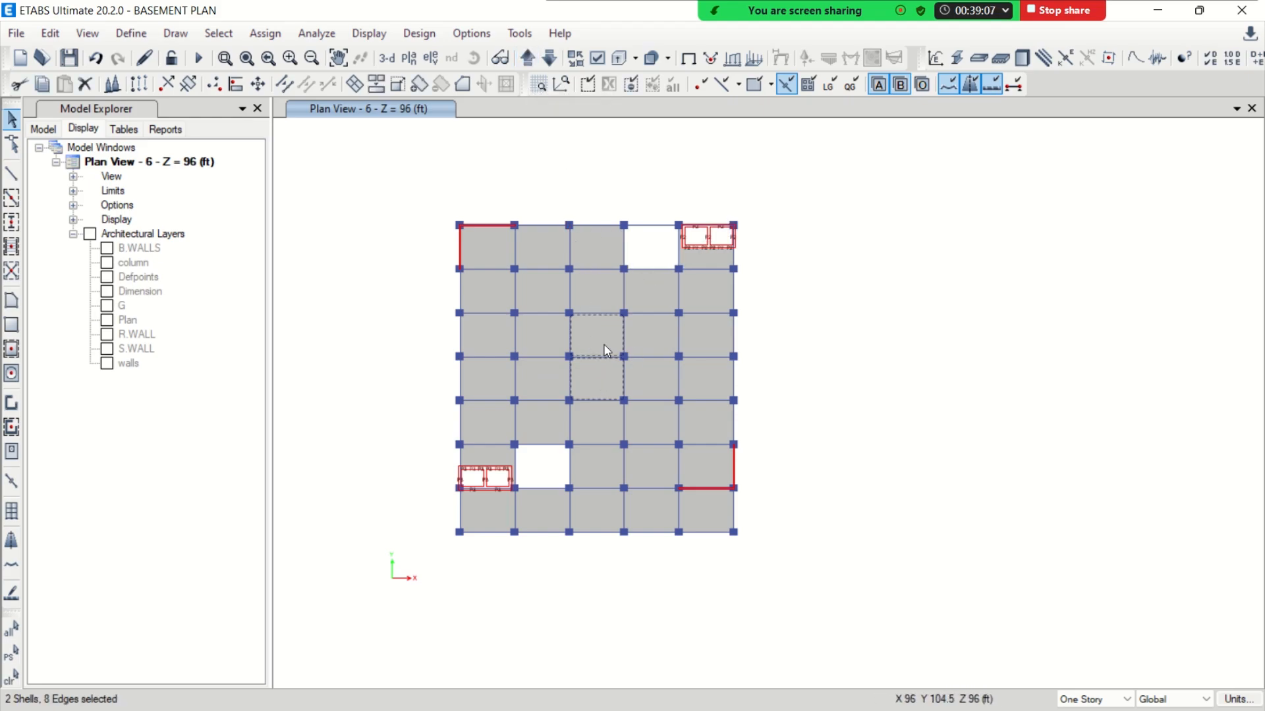
pyautogui.press('Delete')
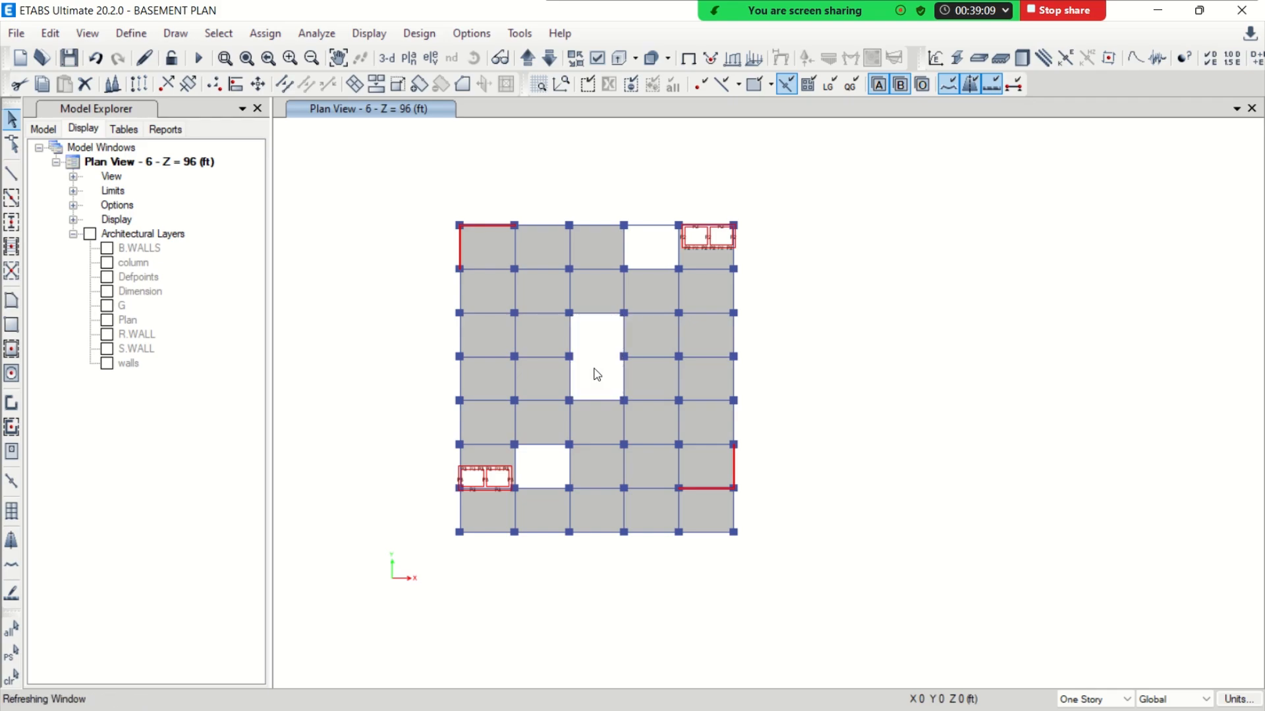
# Replicate all objects of story 6 onto stories 7 to 10
pyautogui.moveTo(587, 370); pyautogui.dragTo(643, 394, button='middle')
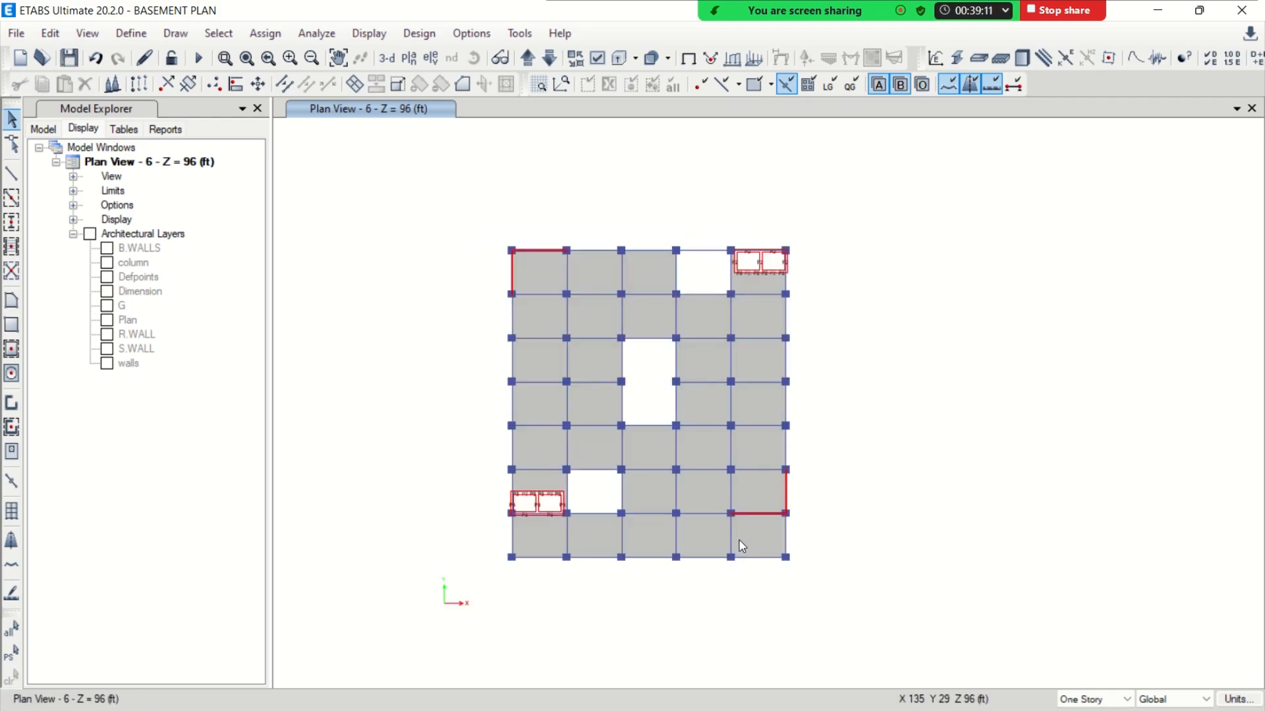
pyautogui.moveTo(471, 212); pyautogui.dragTo(820, 604)
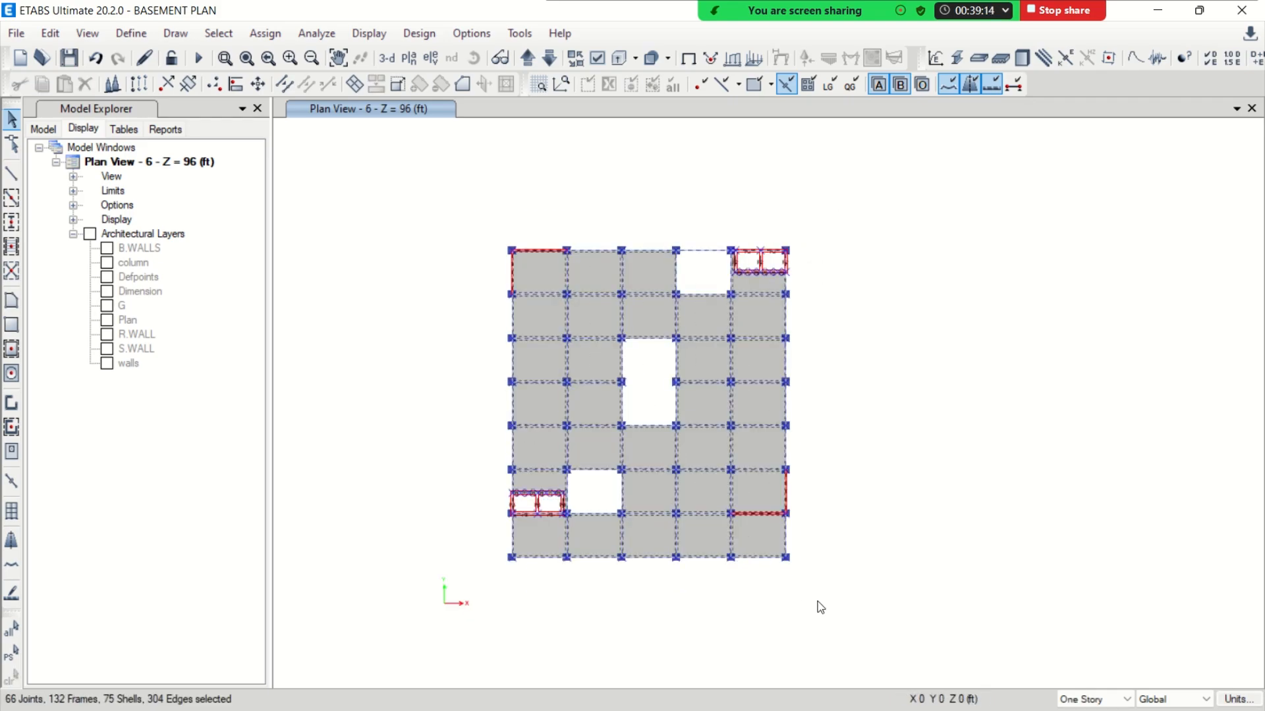
pyautogui.click(59, 37)
pyautogui.click(141, 322)
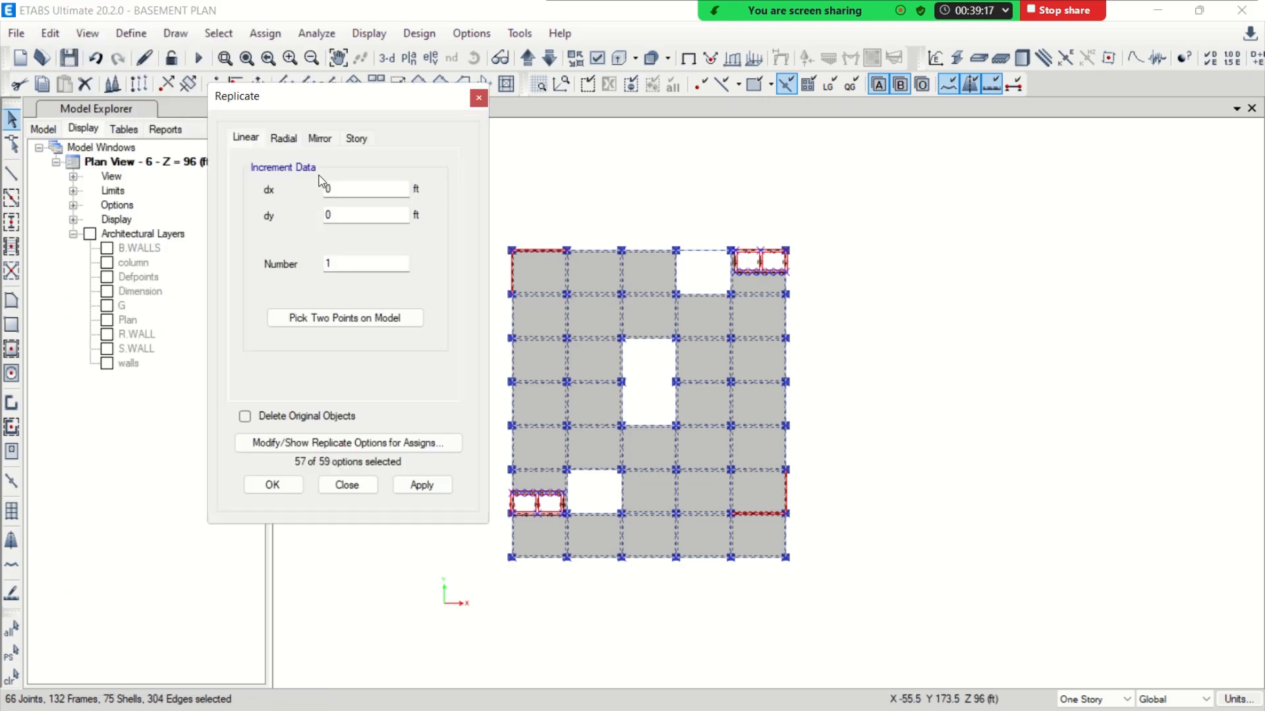
pyautogui.click(357, 138)
pyautogui.click(271, 321)
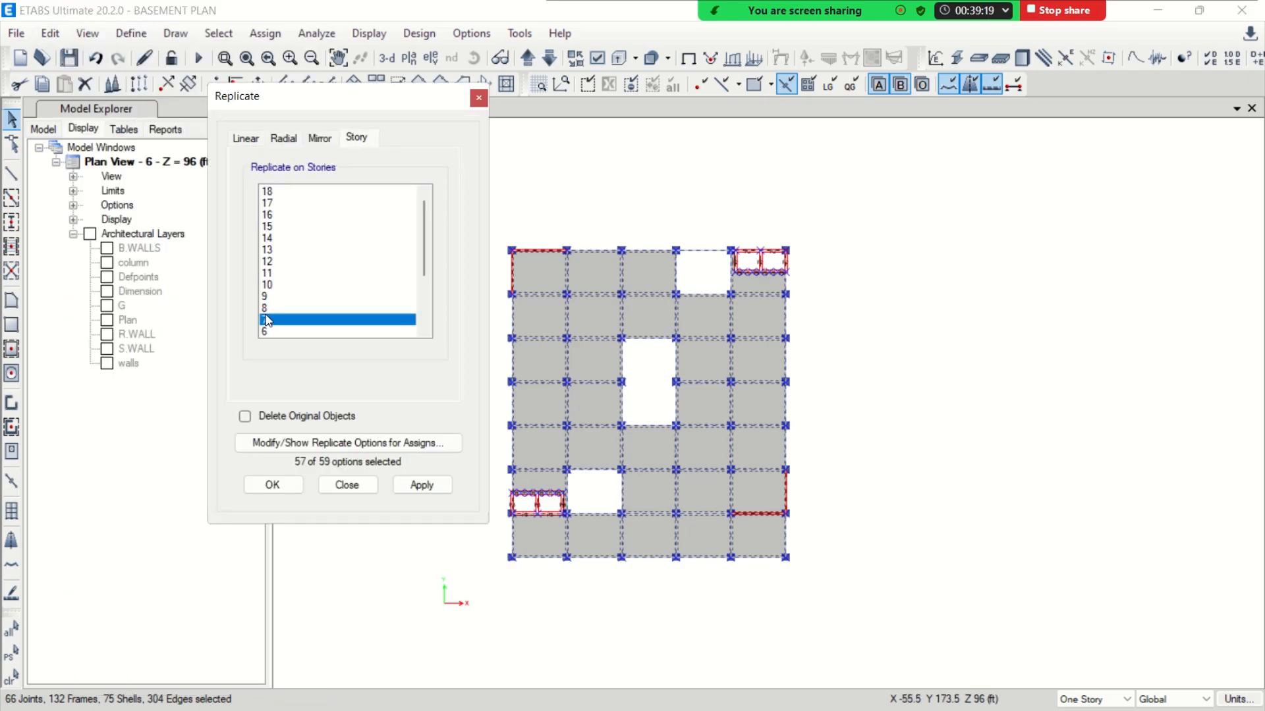
pyautogui.keyDown('shift'); pyautogui.click(271, 284); pyautogui.keyUp('shift')
pyautogui.click(272, 485)
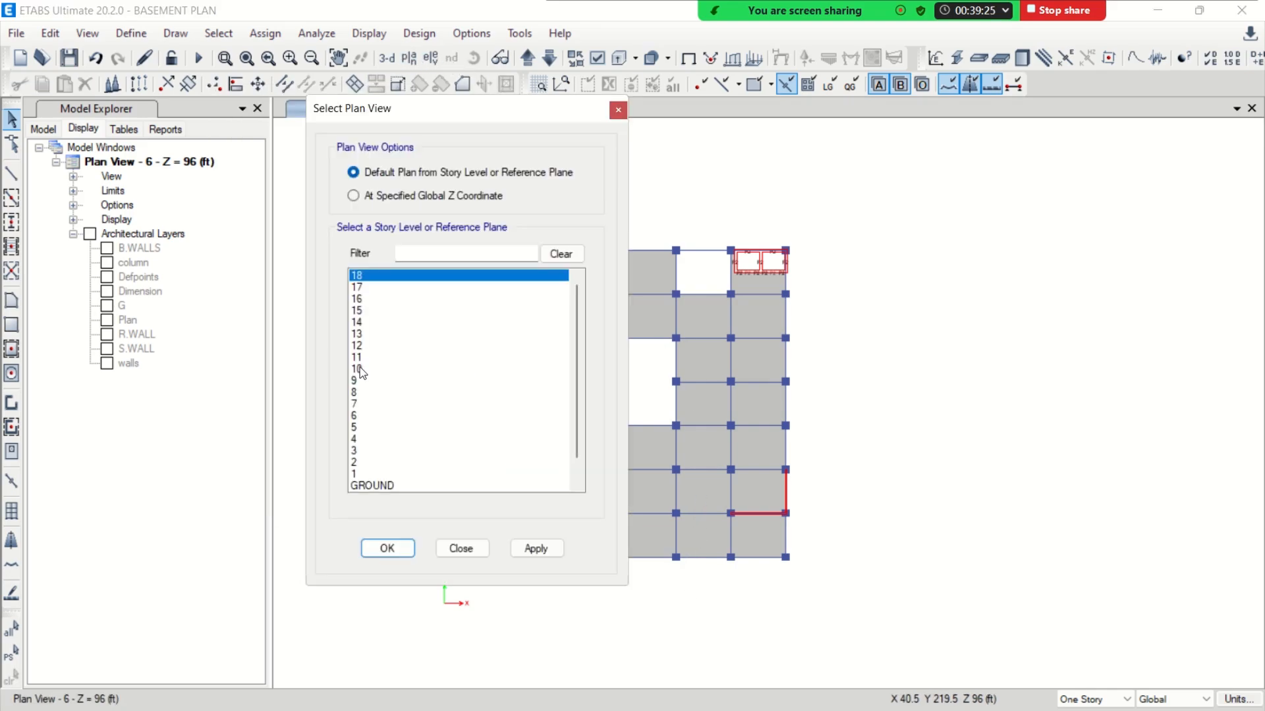
# Display the plan view of story 10, and switch to AutoCAD to examine the 7th to 10th floor plan
pyautogui.click(359, 369)
pyautogui.click(403, 552)
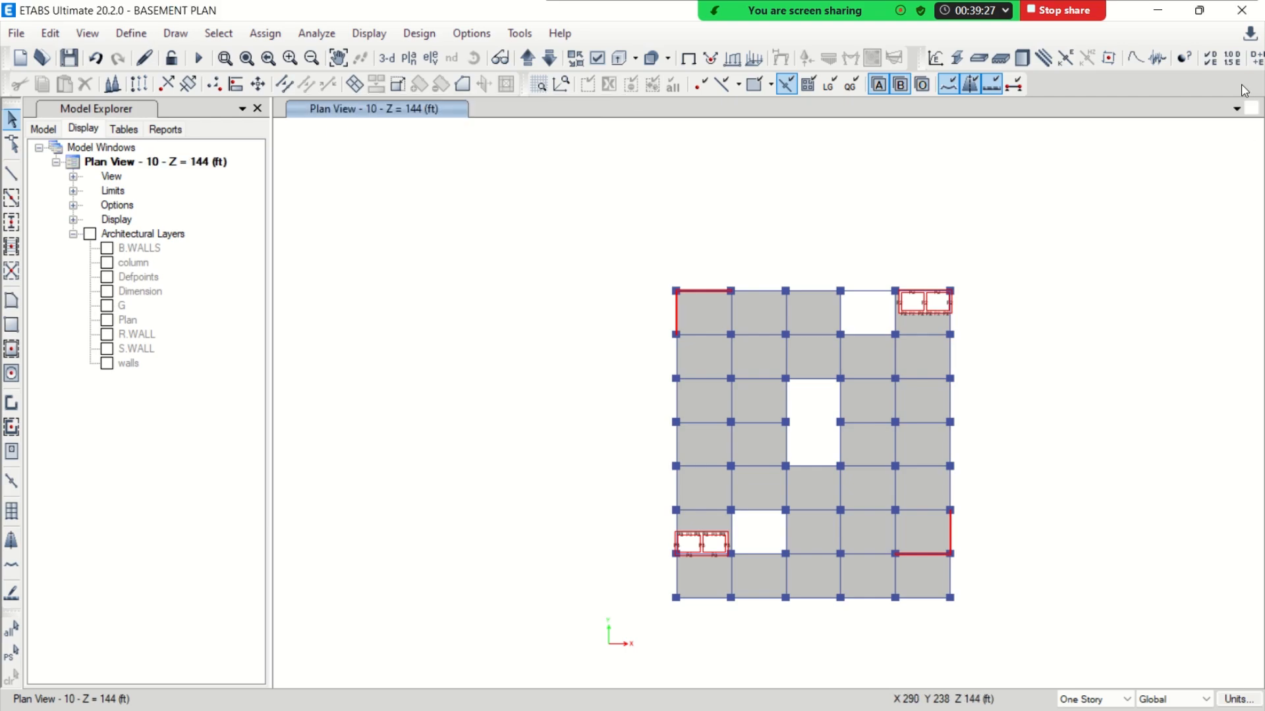
pyautogui.click(1157, 11)
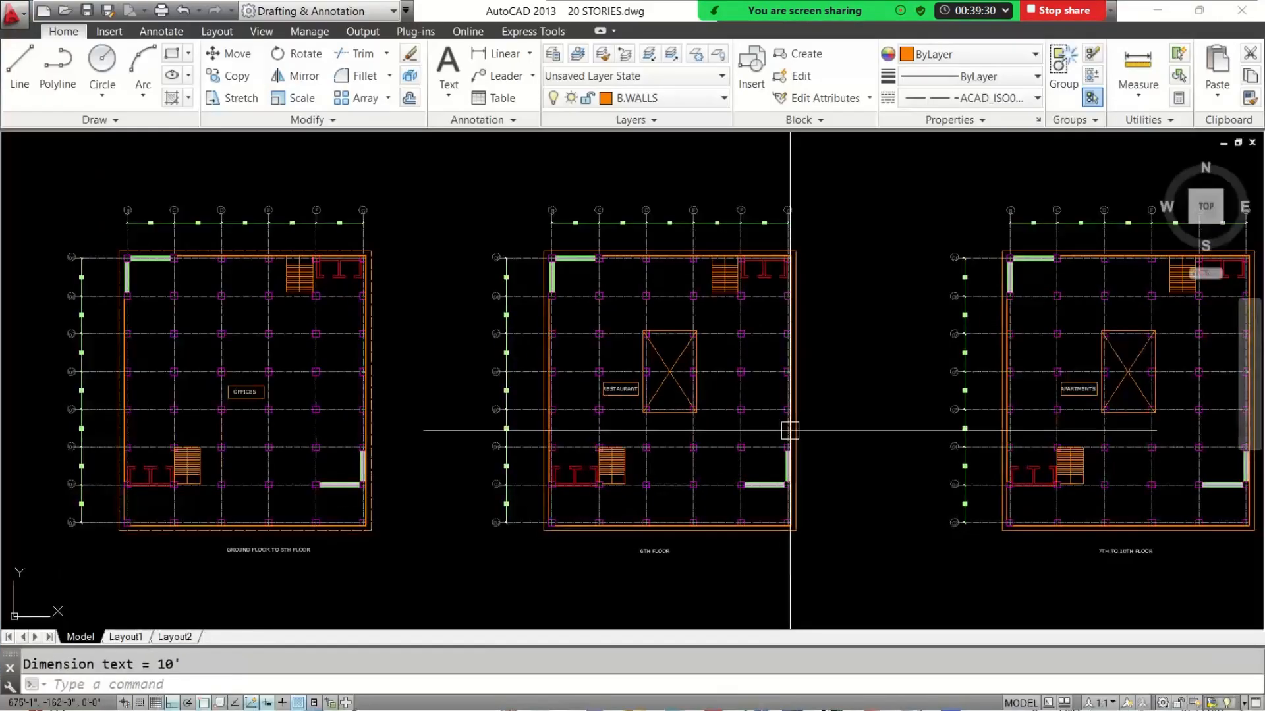
pyautogui.scroll(-2, 788, 381)
pyautogui.moveTo(832, 382); pyautogui.dragTo(446, 373, button='middle')
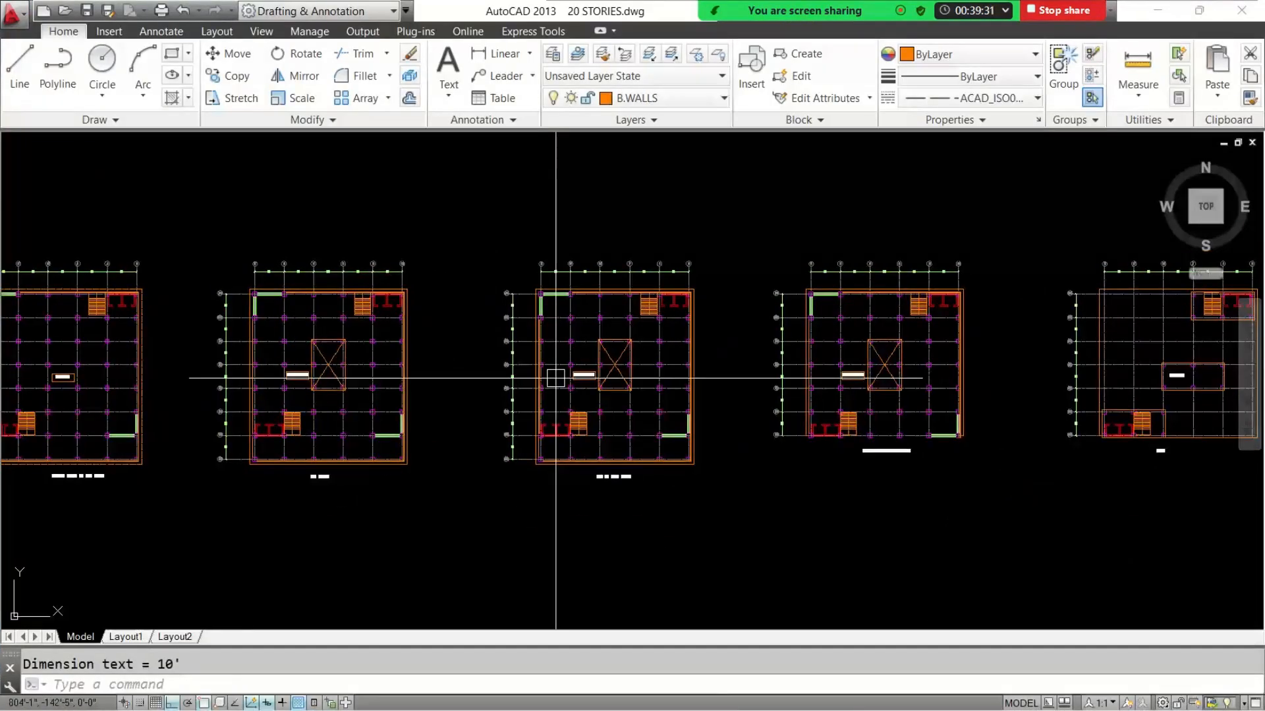
pyautogui.scroll(3, 634, 490)
pyautogui.scroll(2, 619, 408)
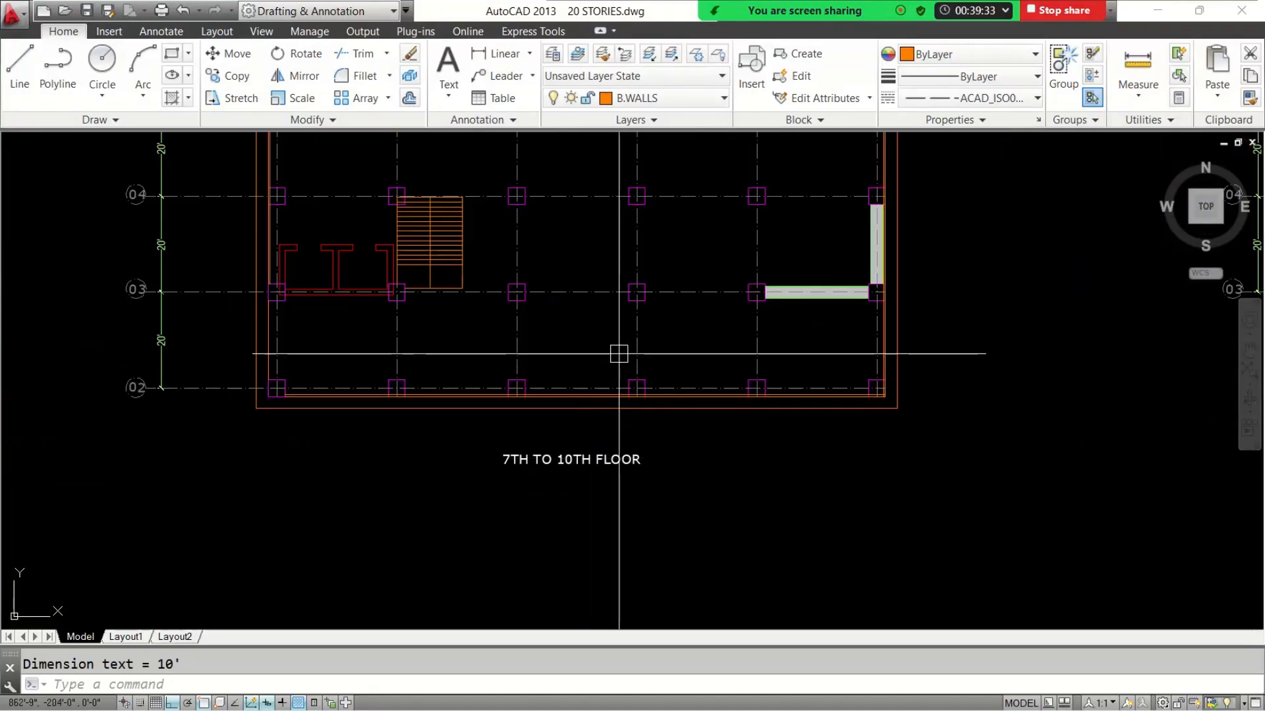
# Compare the 7th to 10th floor plan with the 11th to 18th floor plan, and return to ETABS
pyautogui.scroll(-3, 615, 353)
pyautogui.moveTo(790, 418); pyautogui.dragTo(310, 411, button='middle')
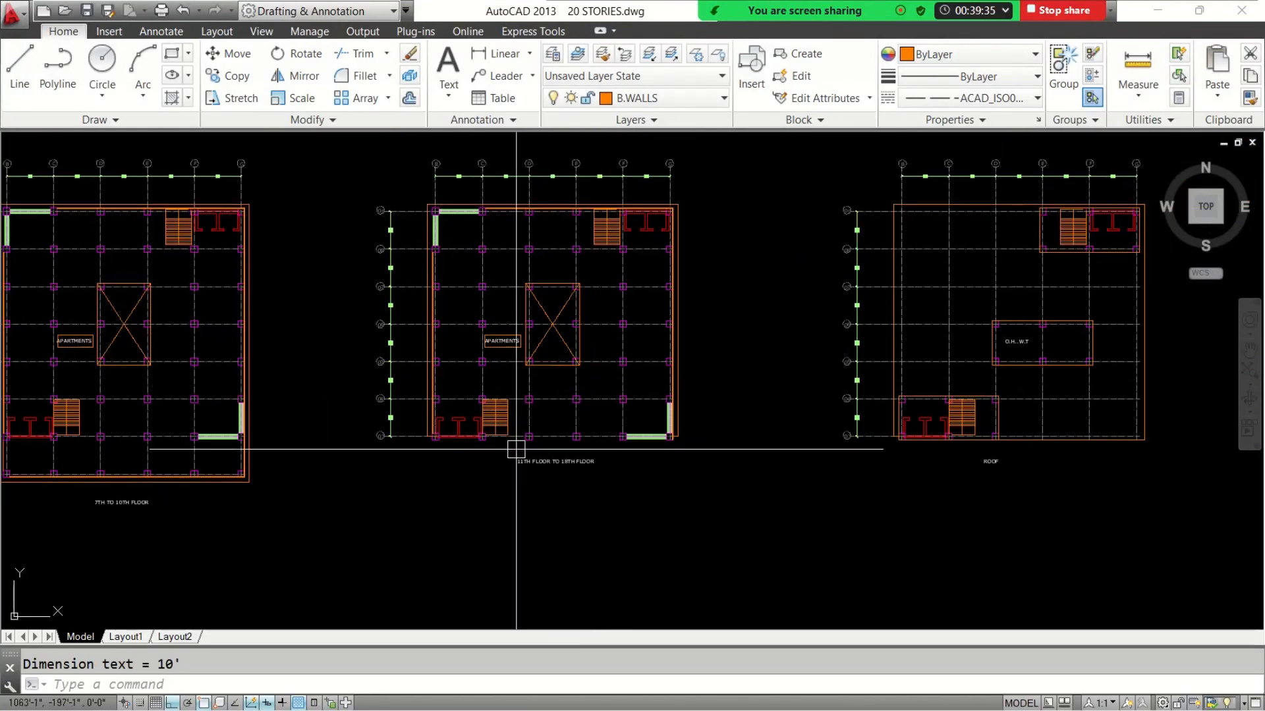
pyautogui.scroll(6, 519, 463)
pyautogui.scroll(-6, 585, 494)
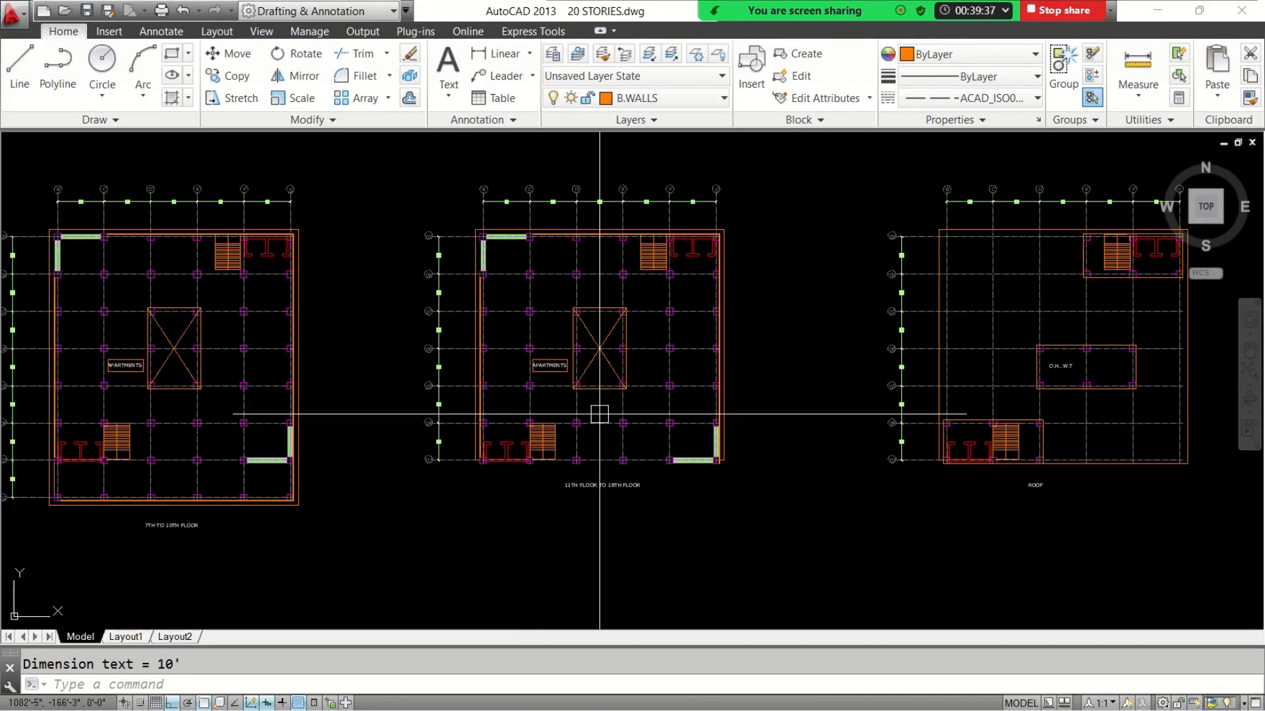
pyautogui.moveTo(466, 487); pyautogui.dragTo(626, 452, button='middle')
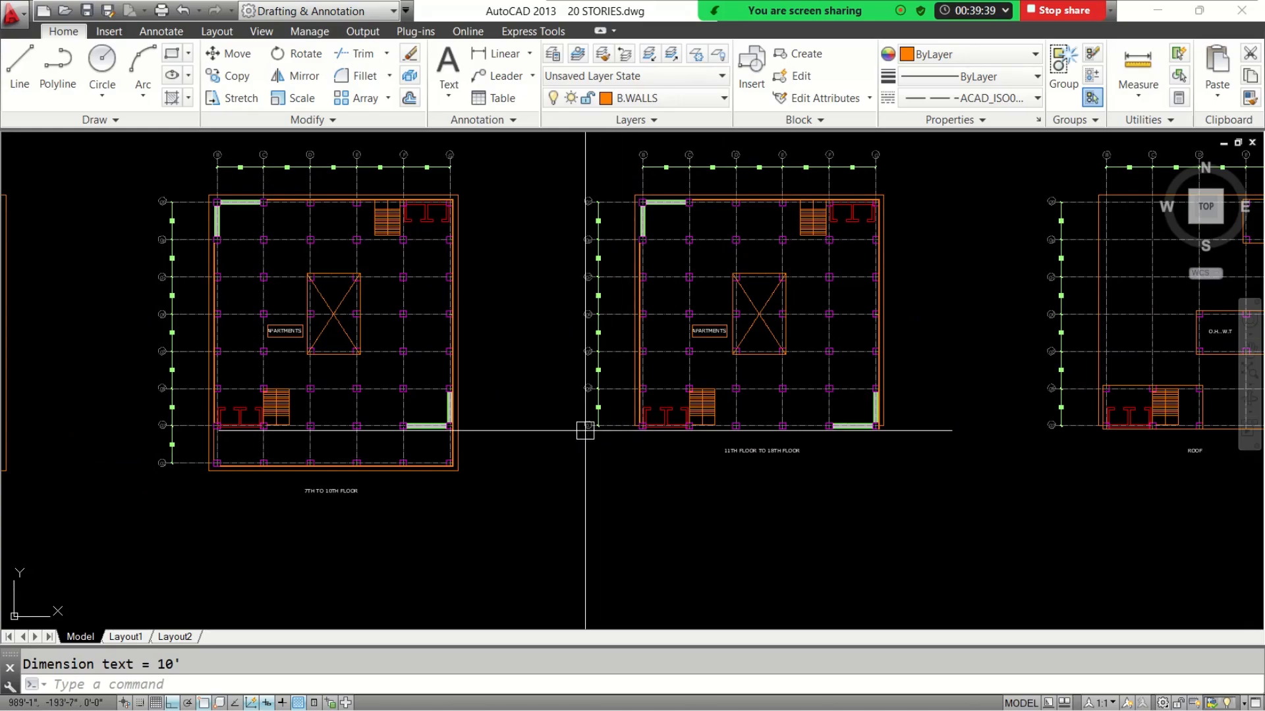
pyautogui.scroll(3, 136, 458)
pyautogui.scroll(-5, 782, 481)
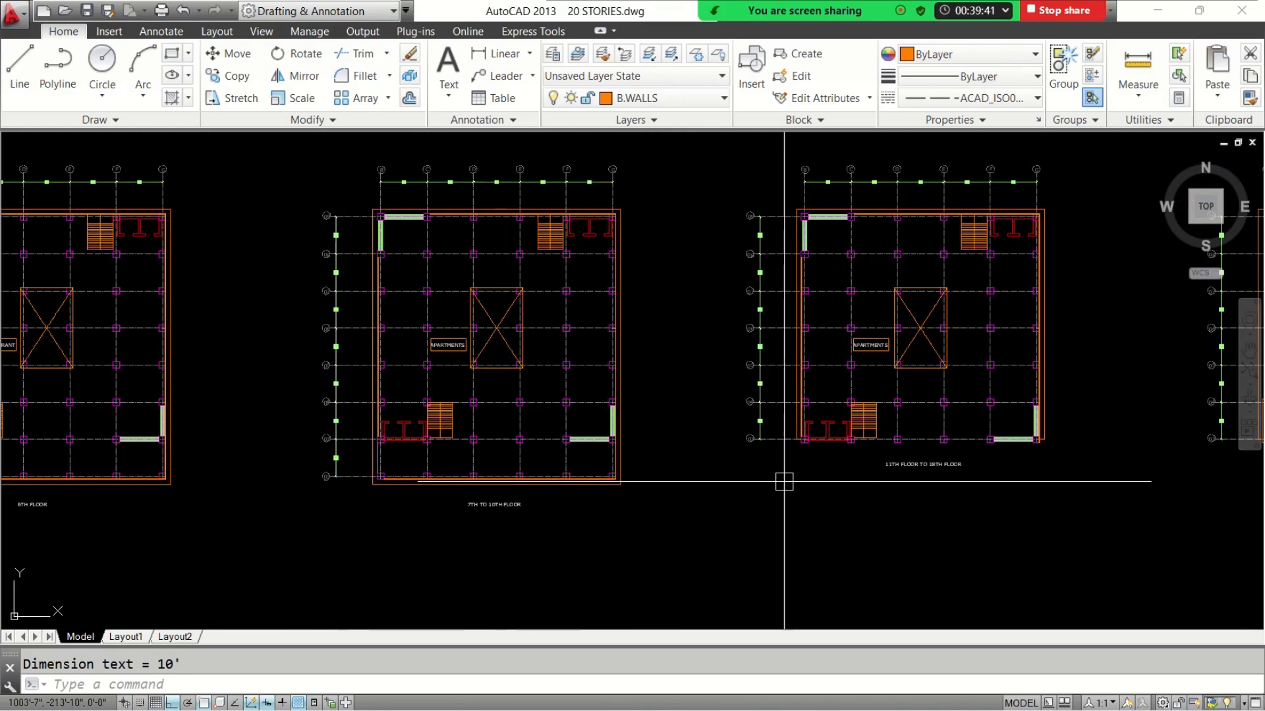
pyautogui.scroll(3, 463, 449)
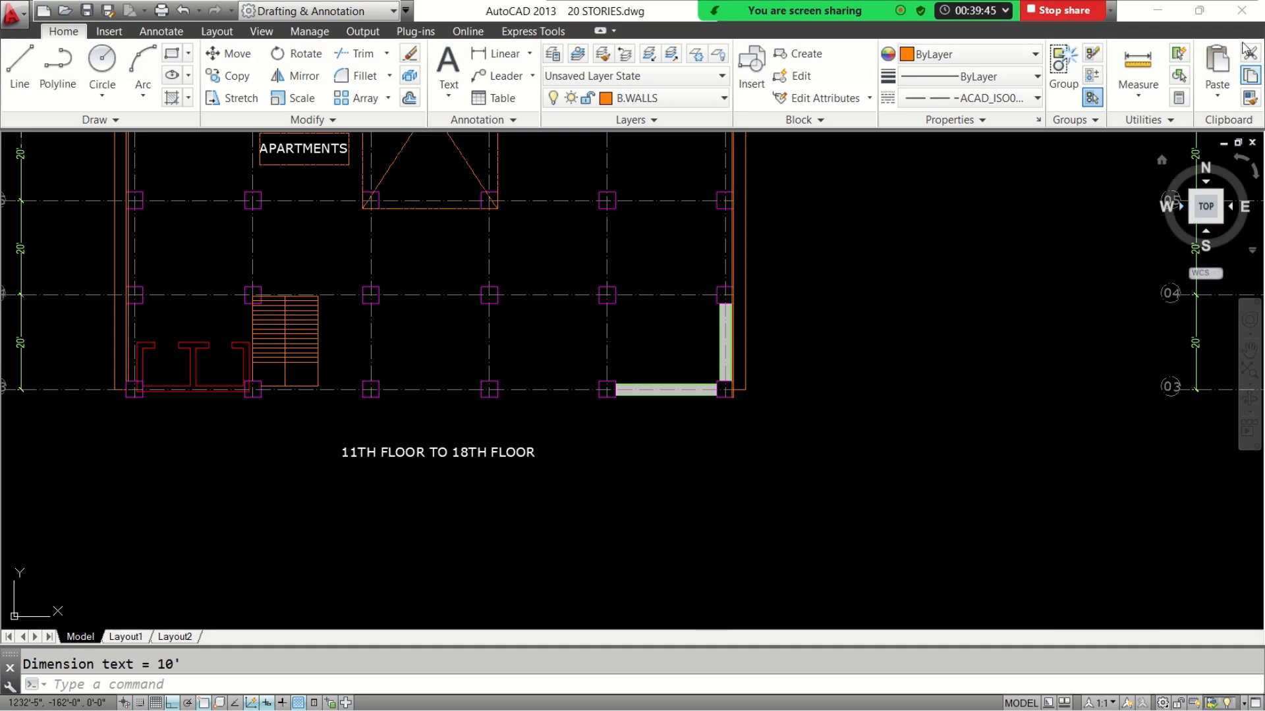
pyautogui.click(1158, 9)
pyautogui.moveTo(907, 704)
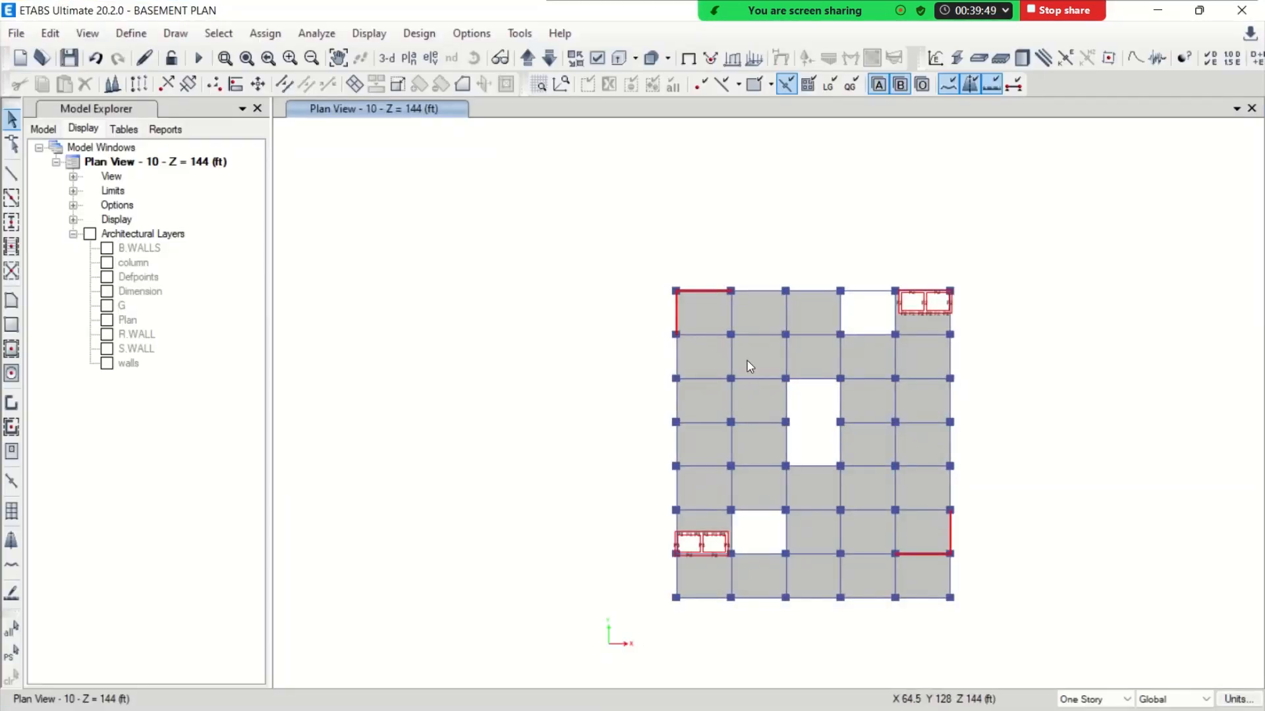
# Replicate all objects of story 10 onto story 11
pyautogui.moveTo(650, 259); pyautogui.dragTo(993, 646)
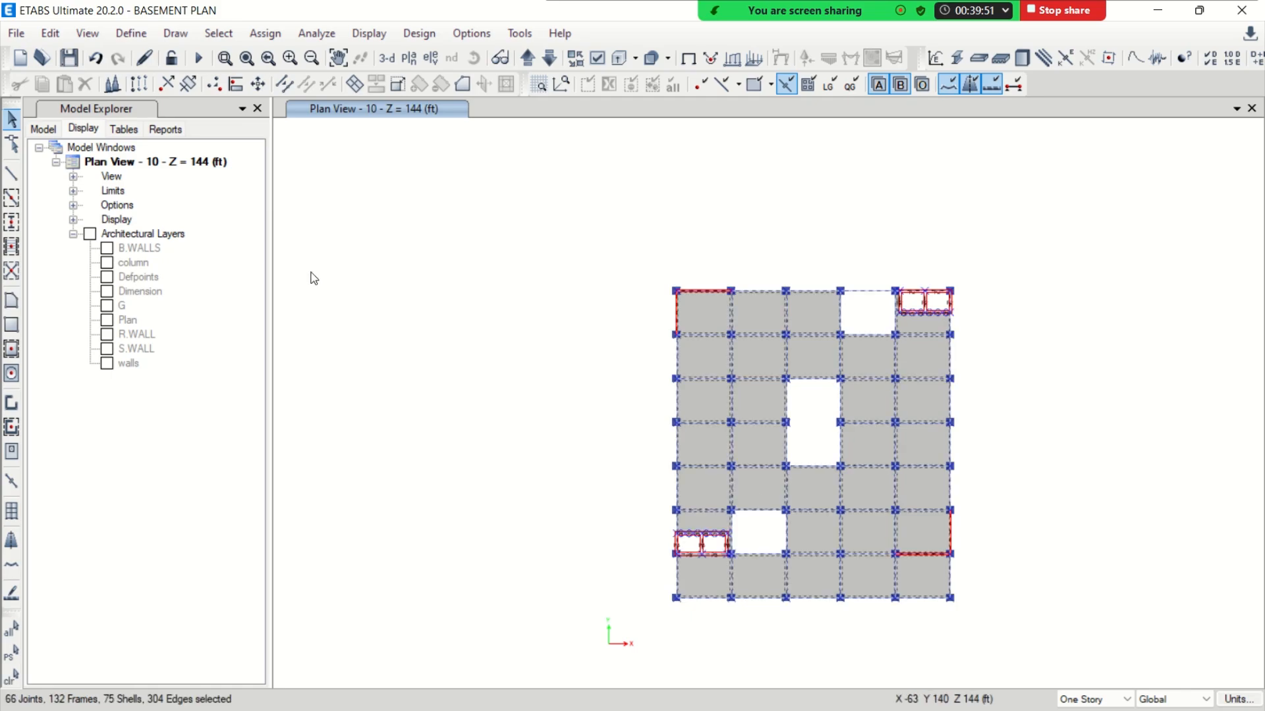
pyautogui.click(50, 33)
pyautogui.click(124, 321)
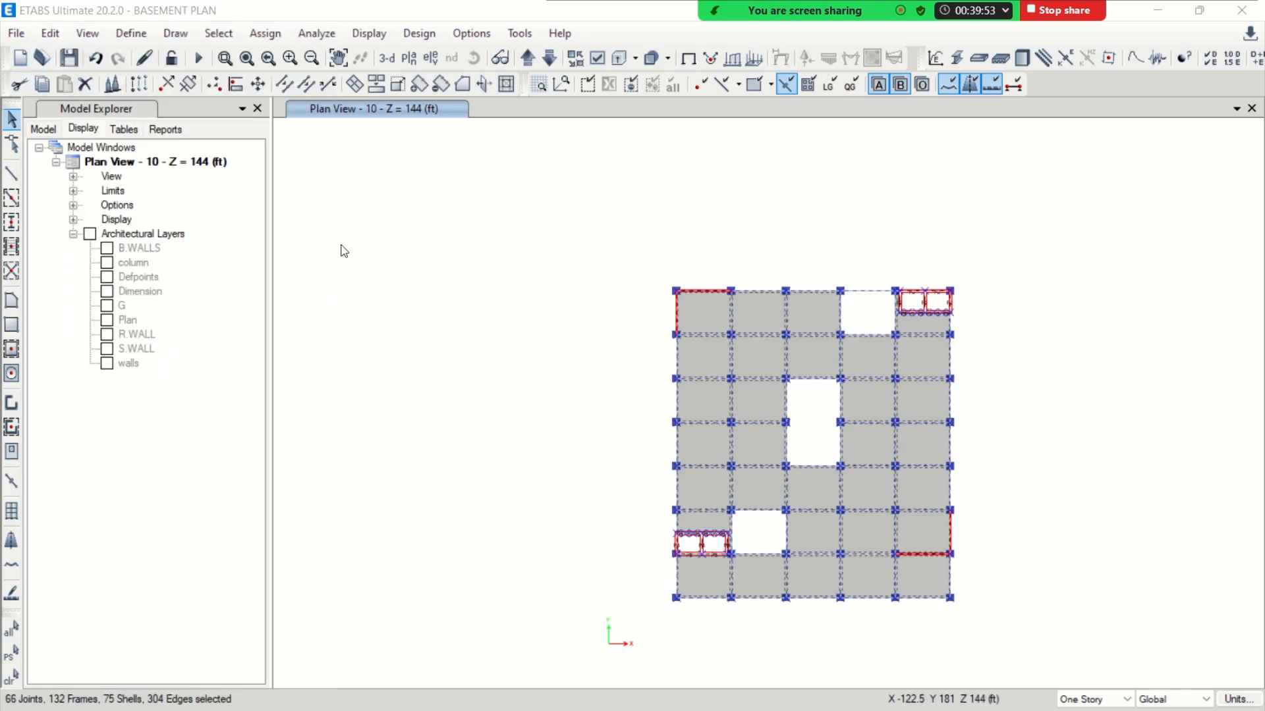
pyautogui.click(357, 138)
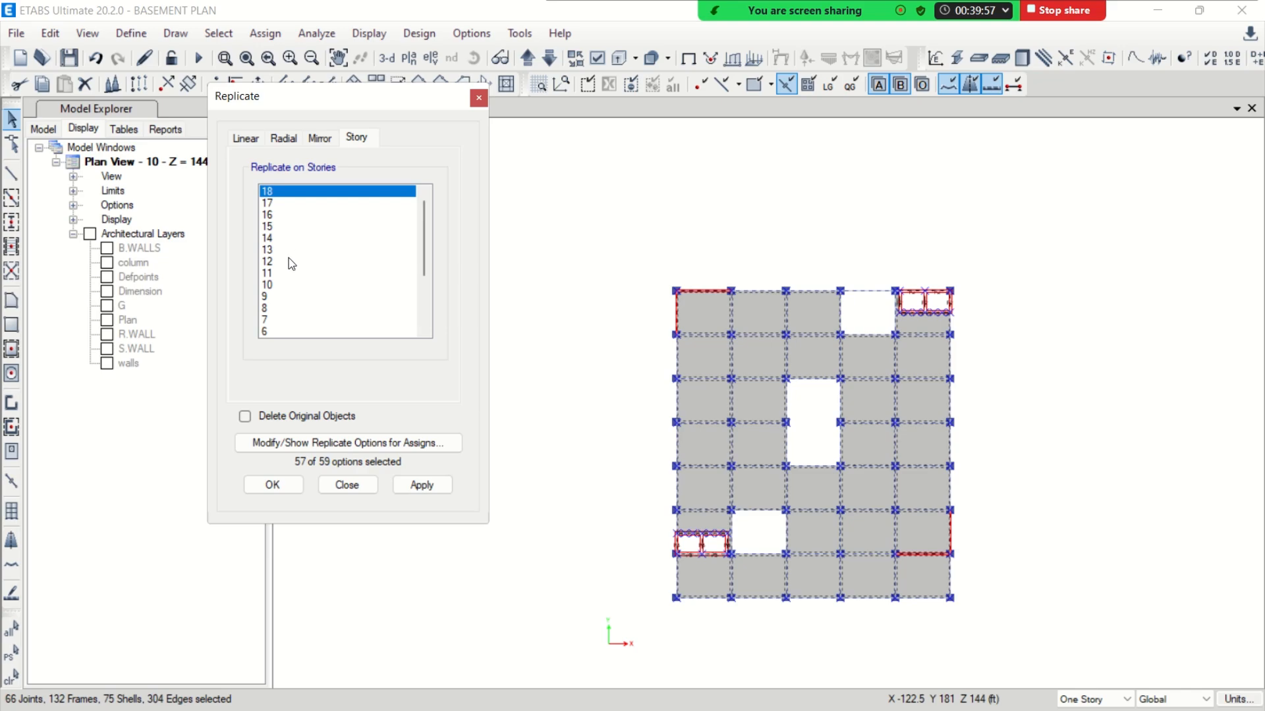
pyautogui.click(275, 271)
pyautogui.click(272, 485)
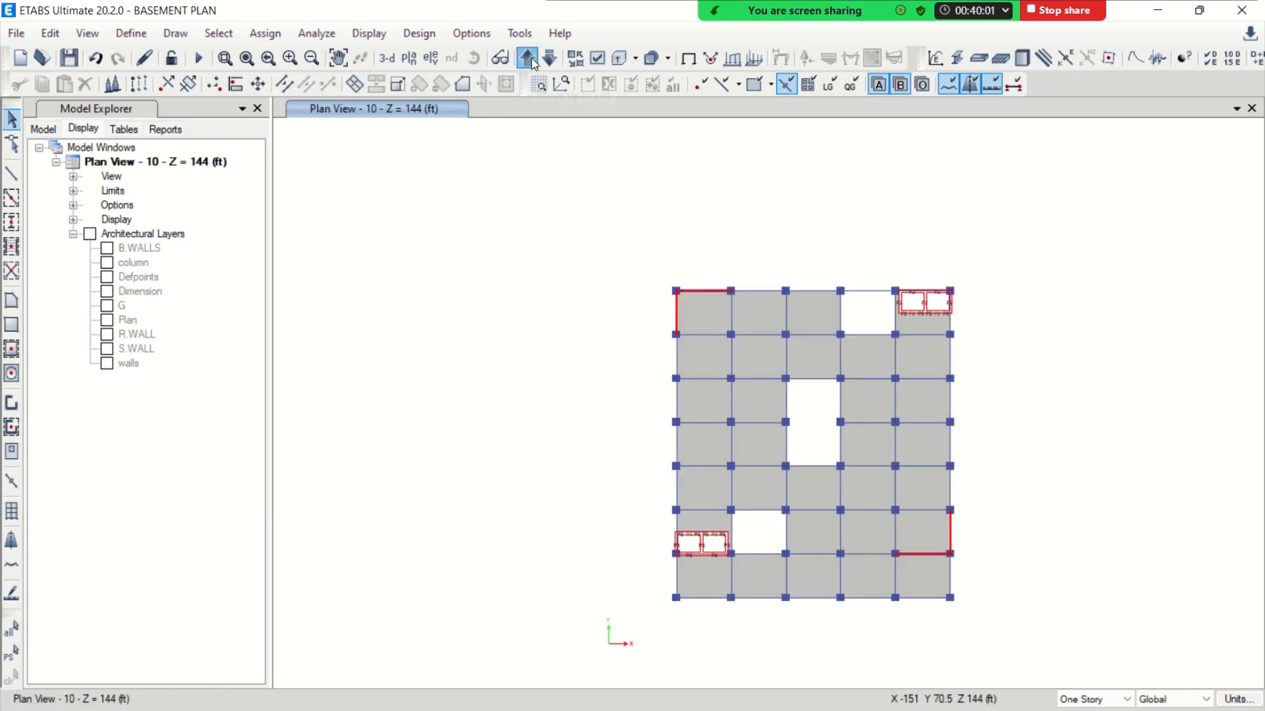
# In the plan view of story 11, delete the lowest row of bays, and replicate all remaining objects onto stories 12 to 18
pyautogui.moveTo(987, 579); pyautogui.dragTo(630, 633)
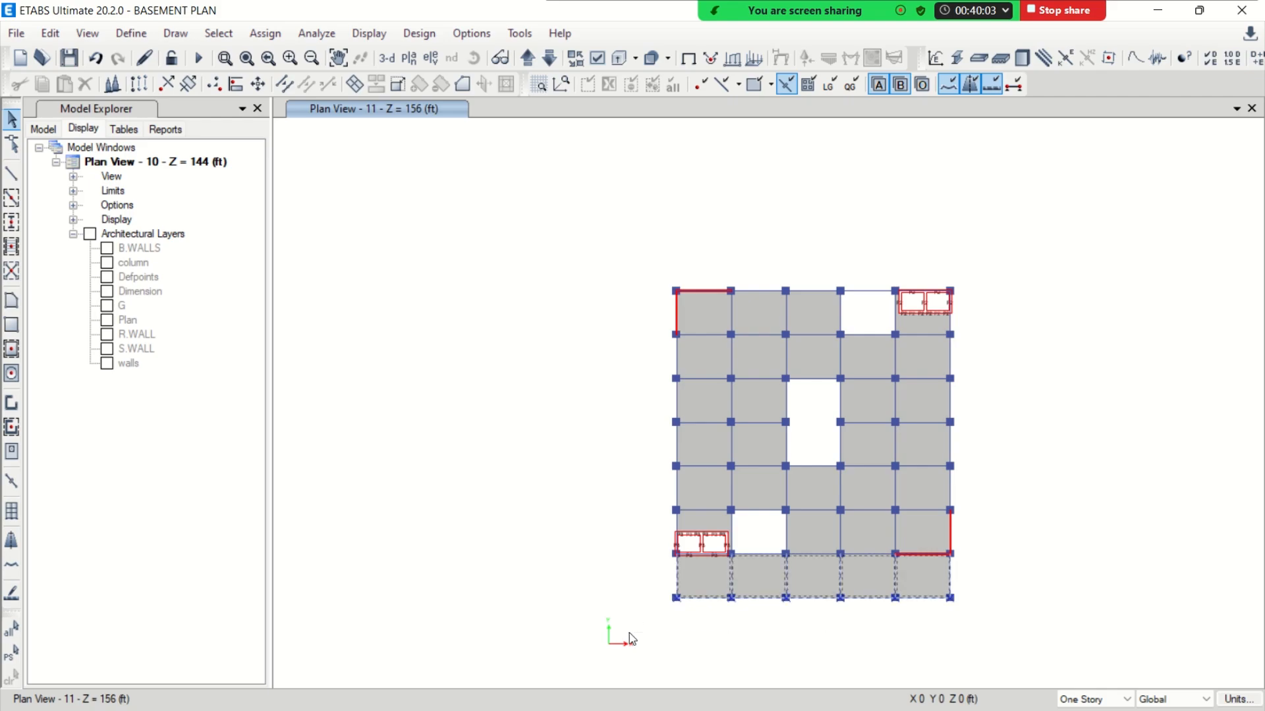
pyautogui.press('Delete')
pyautogui.moveTo(620, 267); pyautogui.dragTo(978, 606)
pyautogui.click(50, 33)
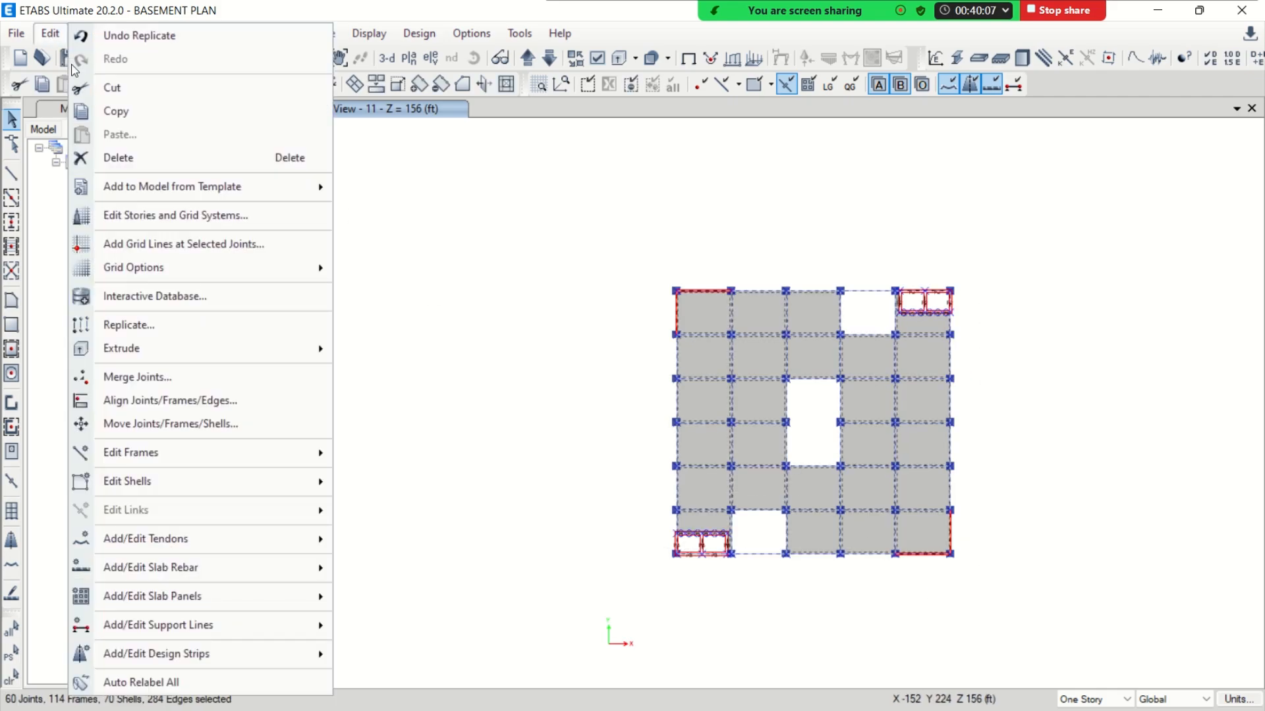
pyautogui.click(157, 338)
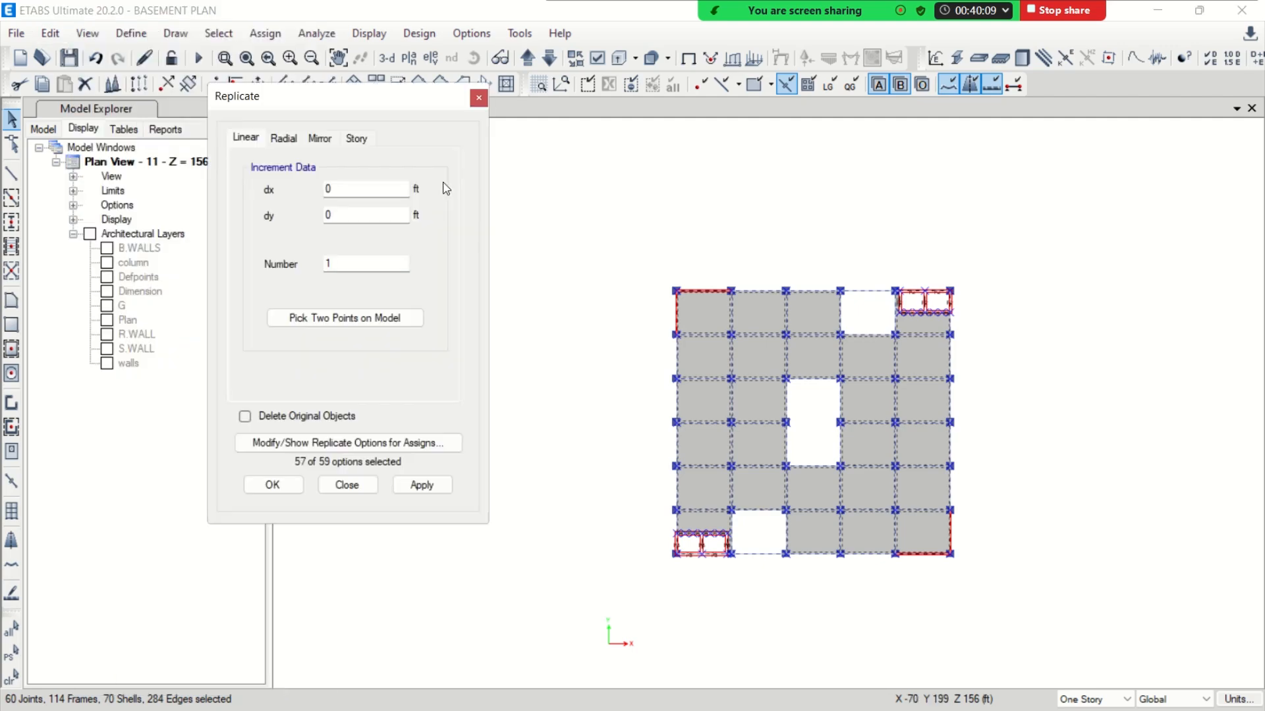
pyautogui.click(357, 137)
pyautogui.moveTo(289, 191); pyautogui.dragTo(291, 265)
pyautogui.moveTo(380, 102); pyautogui.dragTo(226, 200)
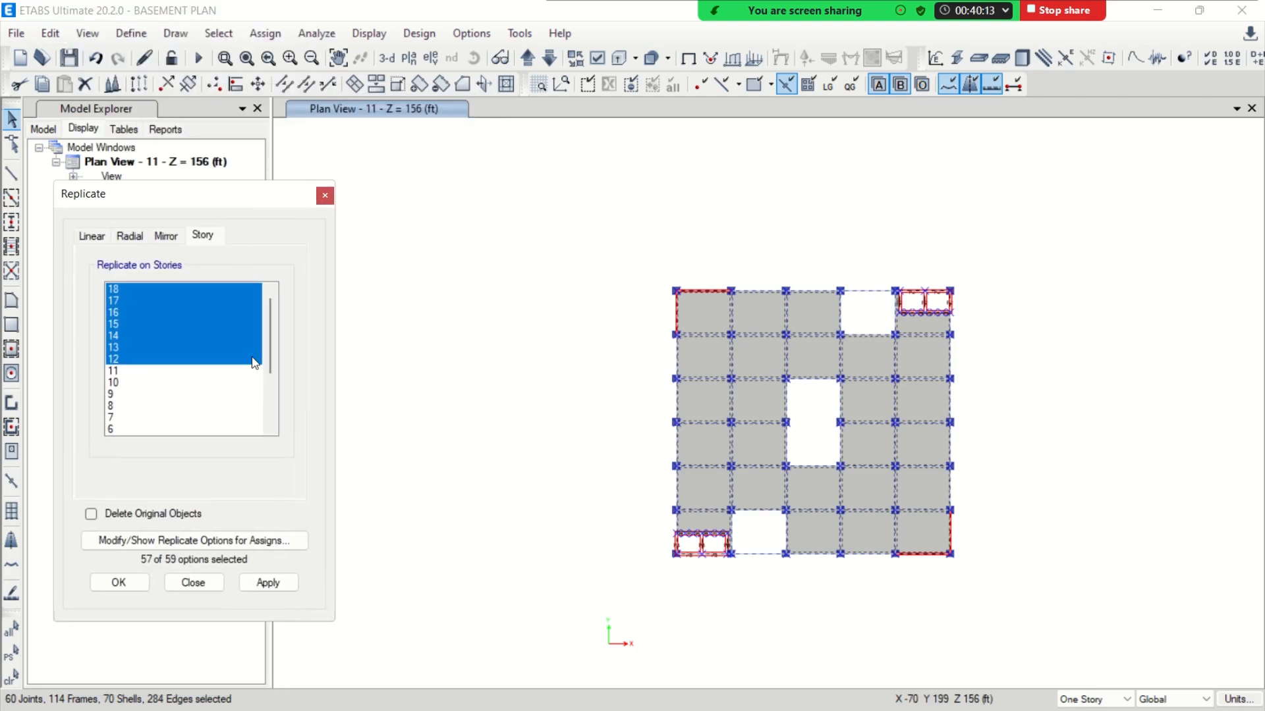
pyautogui.click(142, 582)
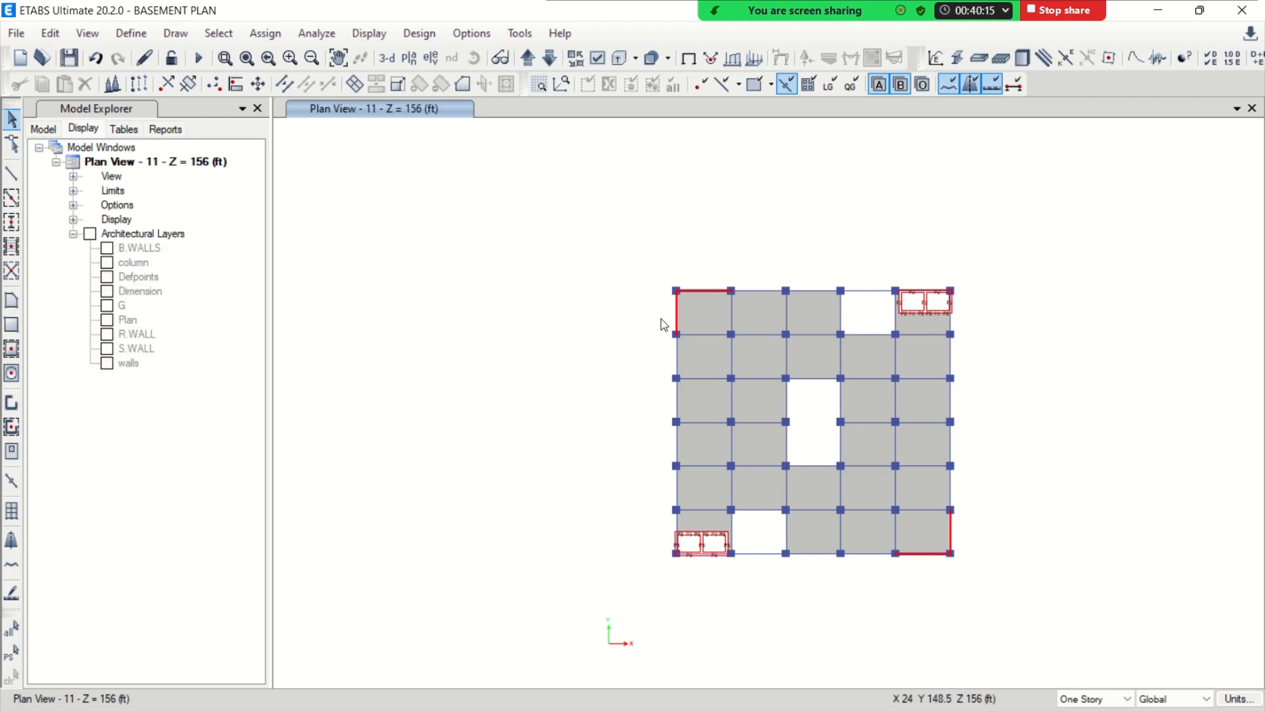
# Inspect the whole building from another side in the 3D view, and save the model
pyautogui.click(383, 66)
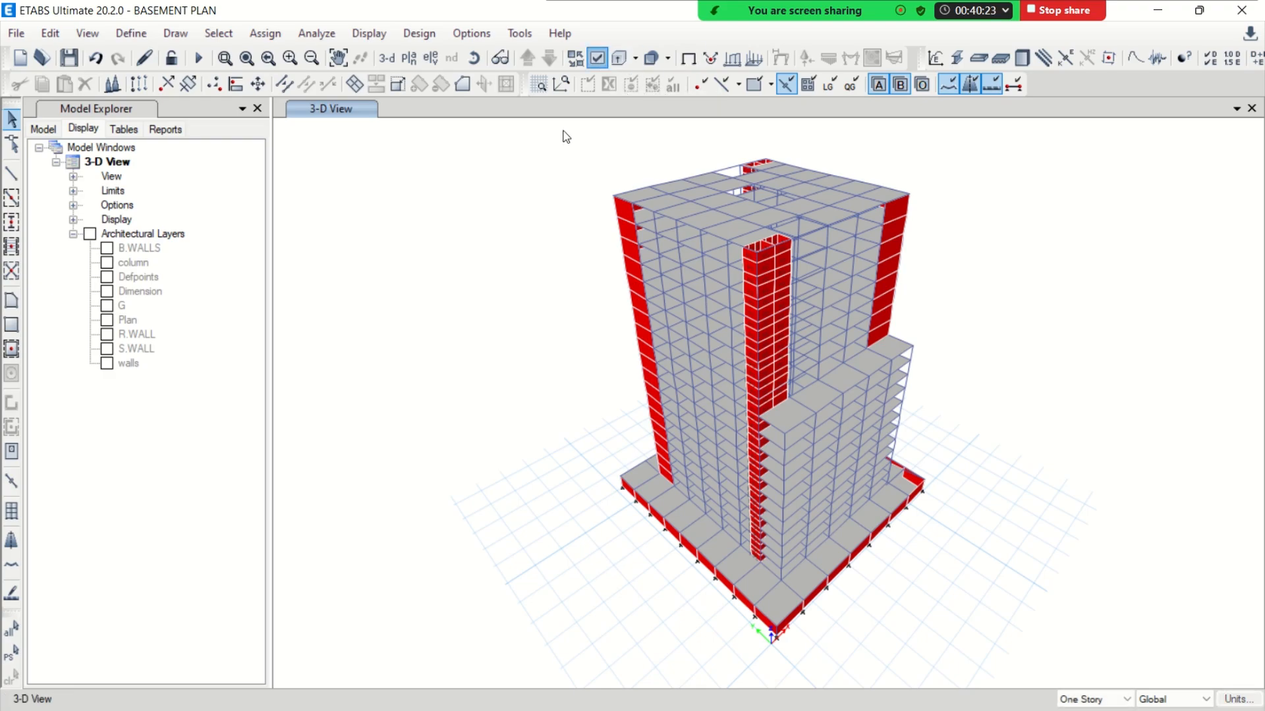
pyautogui.hotkey('ctrl', 'w')
pyautogui.click(507, 66)
pyautogui.click(475, 58)
pyautogui.moveTo(983, 542)
pyautogui.mouseDown()
pyautogui.moveTo(766, 524)
pyautogui.moveTo(712, 472)
pyautogui.mouseUp()
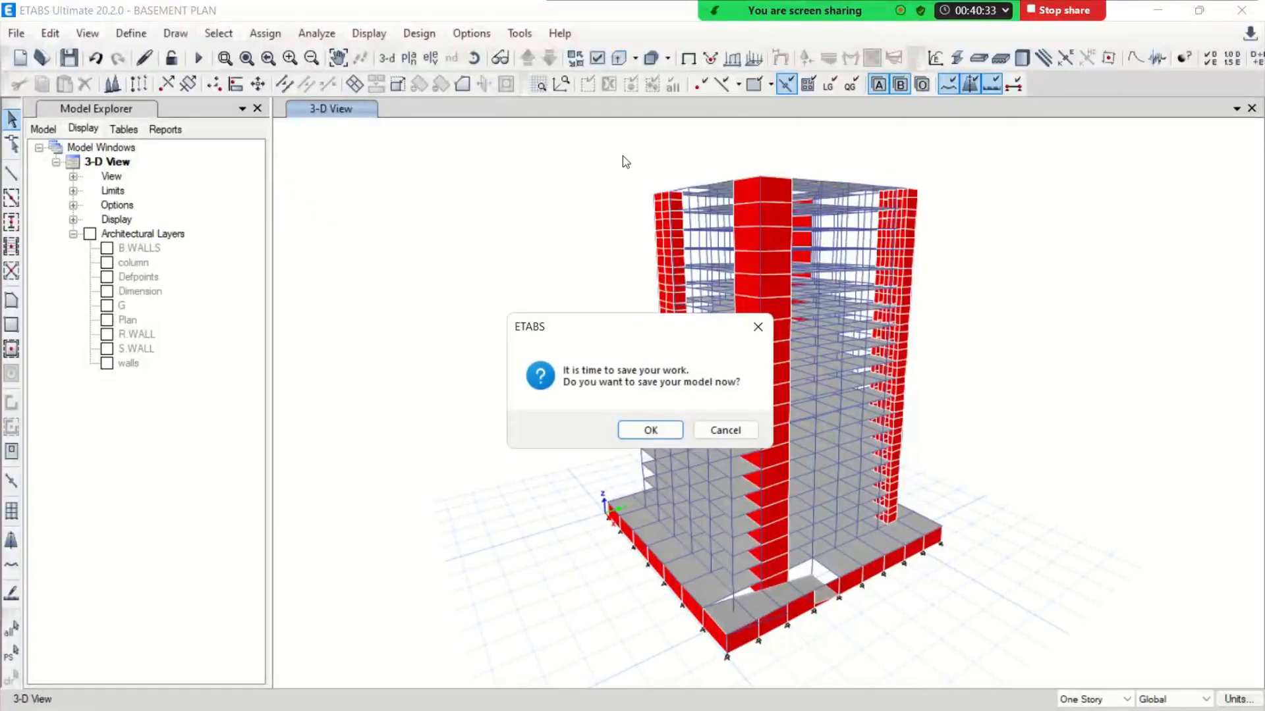
pyautogui.click(666, 435)
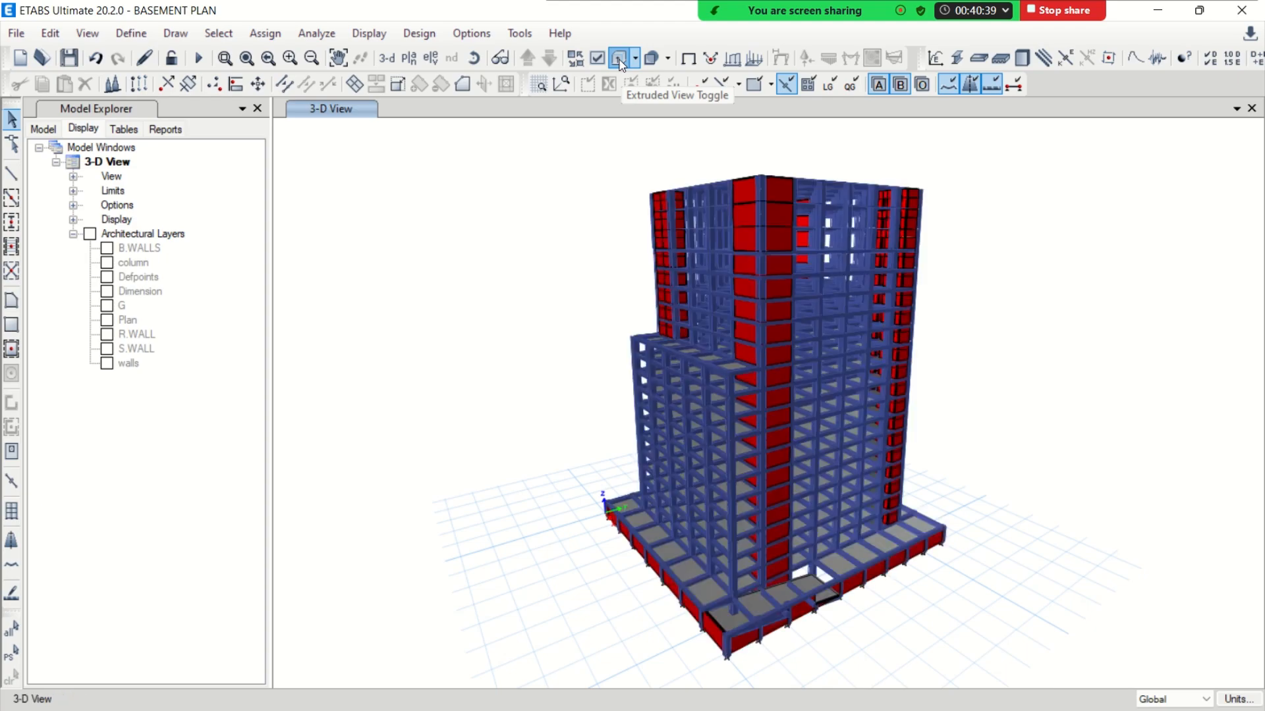
# Inspect the extruded 3D model with semi-transparent objects from above, and display the plan view of story 18
pyautogui.click(651, 60)
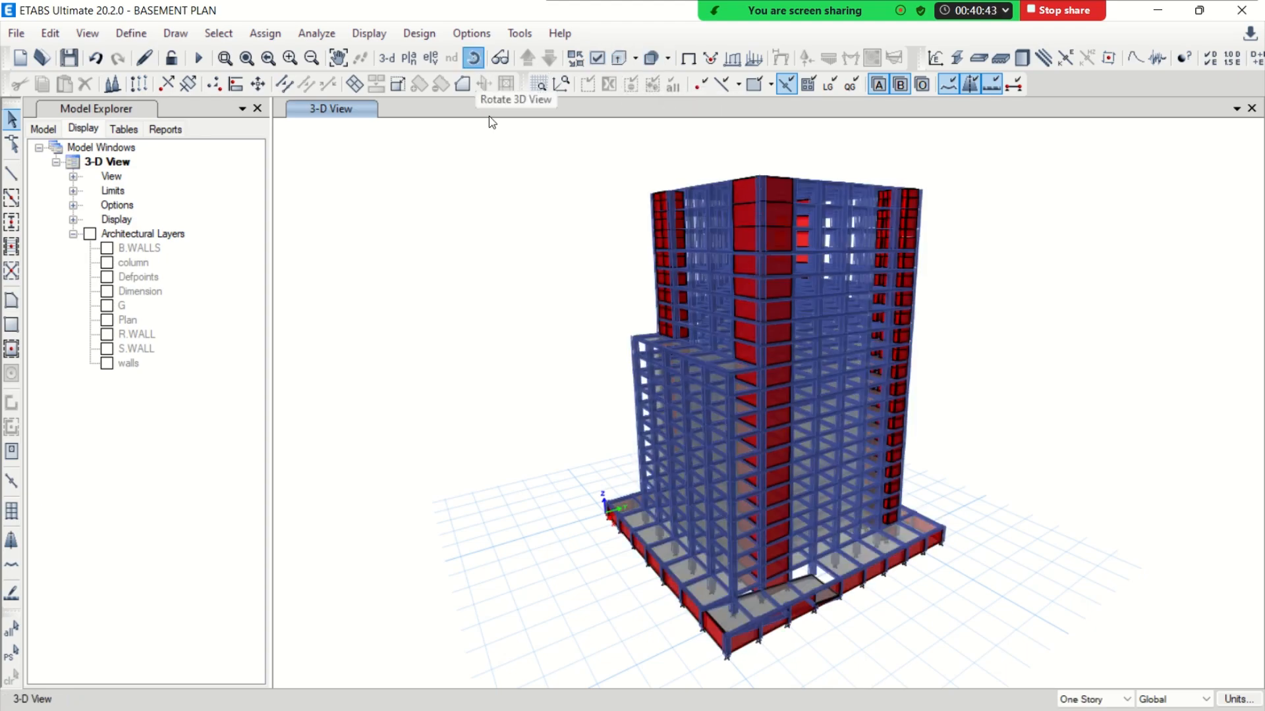
pyautogui.moveTo(553, 409); pyautogui.dragTo(570, 454)
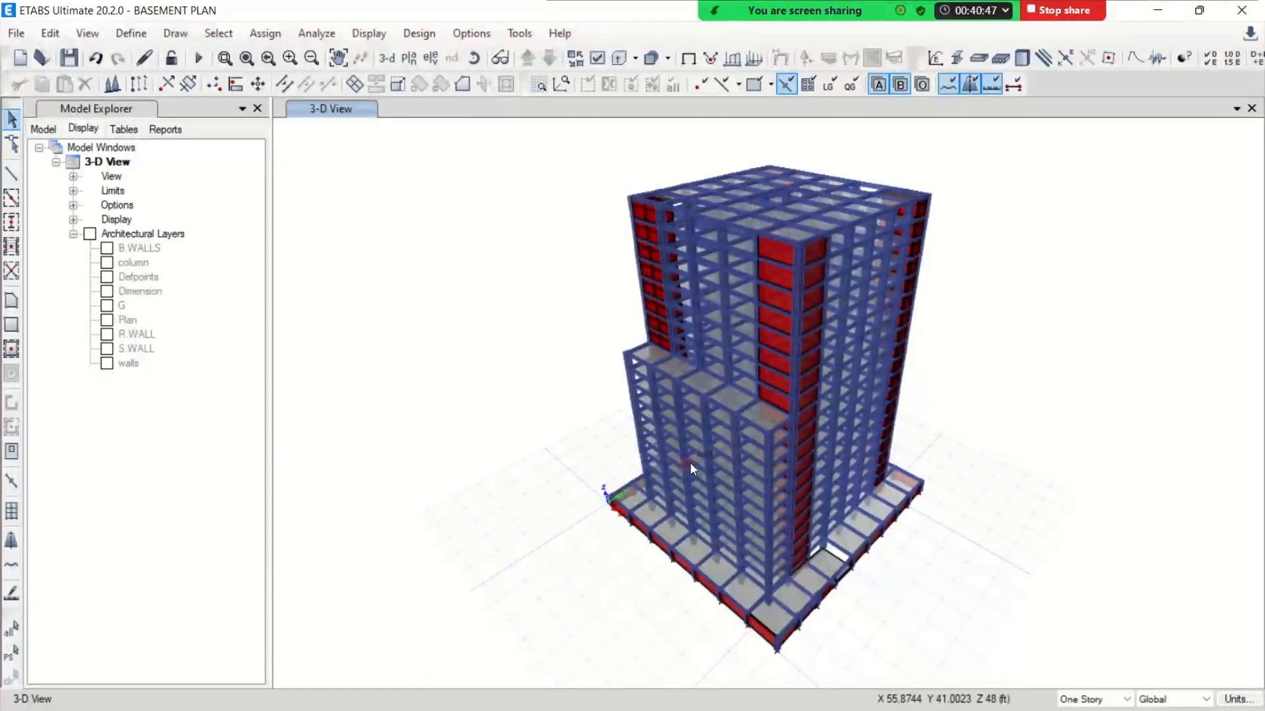
pyautogui.click(409, 59)
pyautogui.scroll(-1, 368, 459)
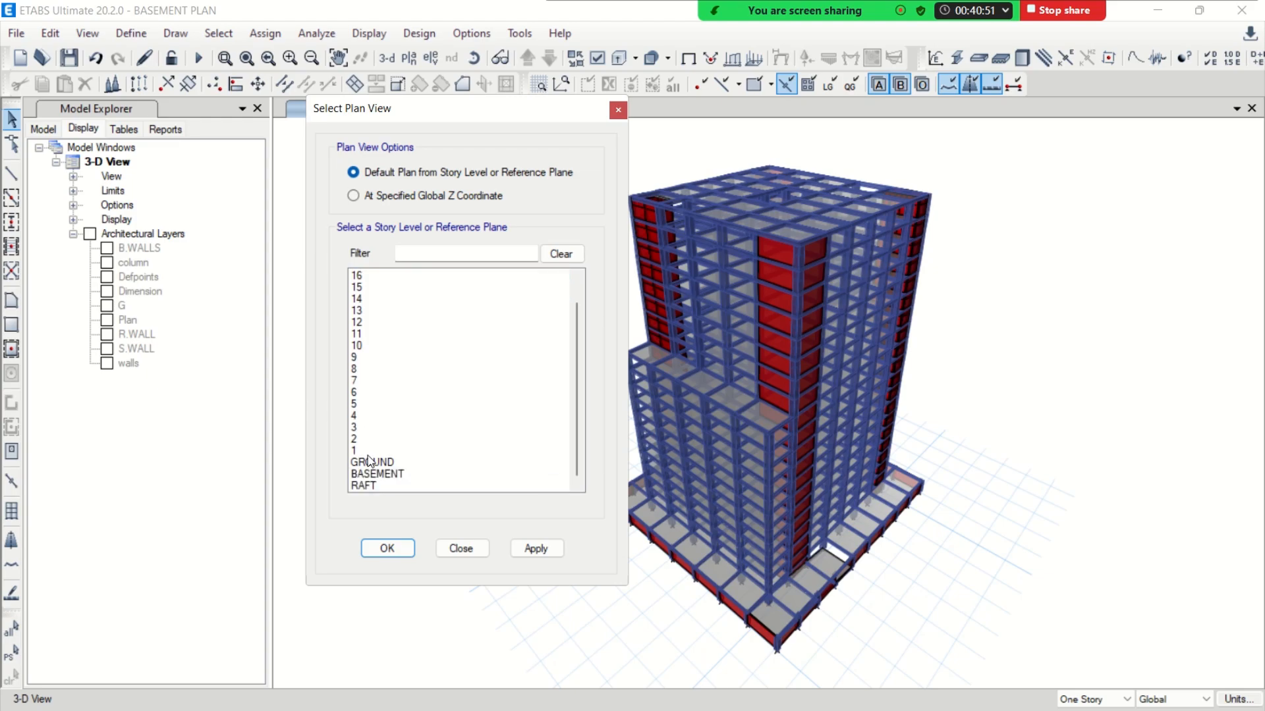
pyautogui.scroll(1, 371, 372)
pyautogui.click(412, 549)
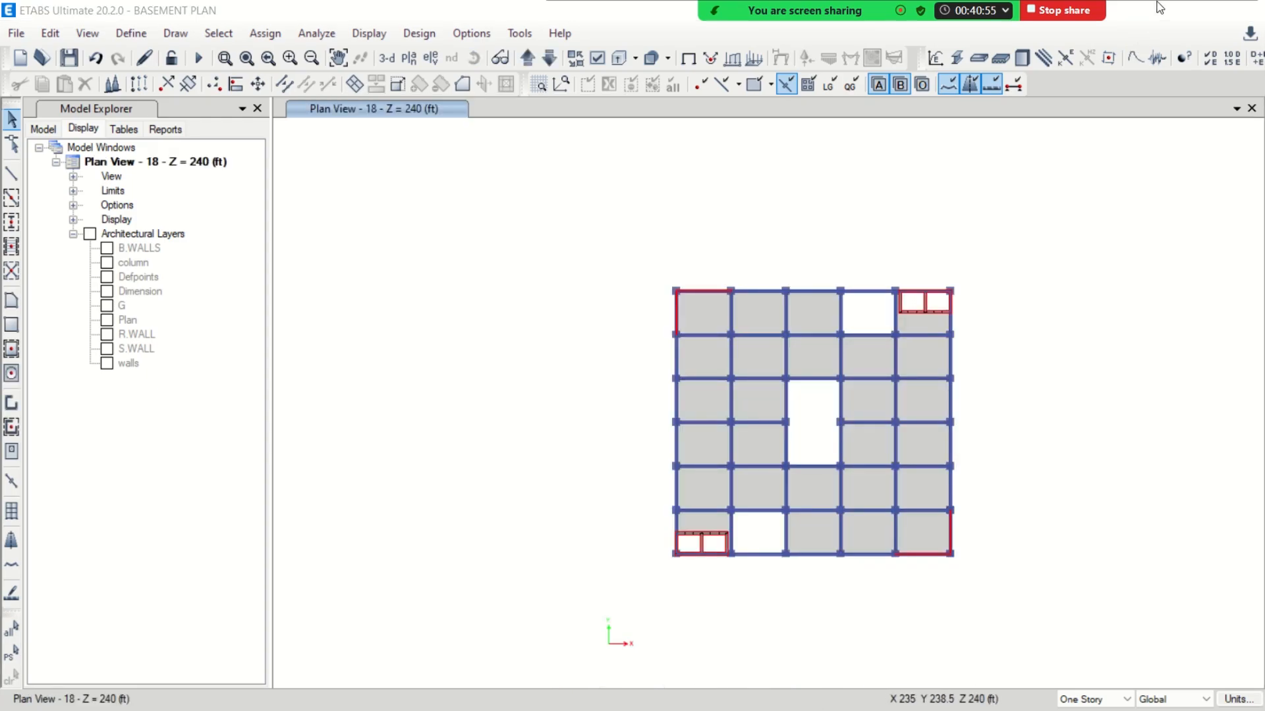
# Switch to AutoCAD, examine the roof plan's stair, lift and overhead water tank areas beside the 11th to 18th floor plan, and return to ETABS
pyautogui.click(1157, 10)
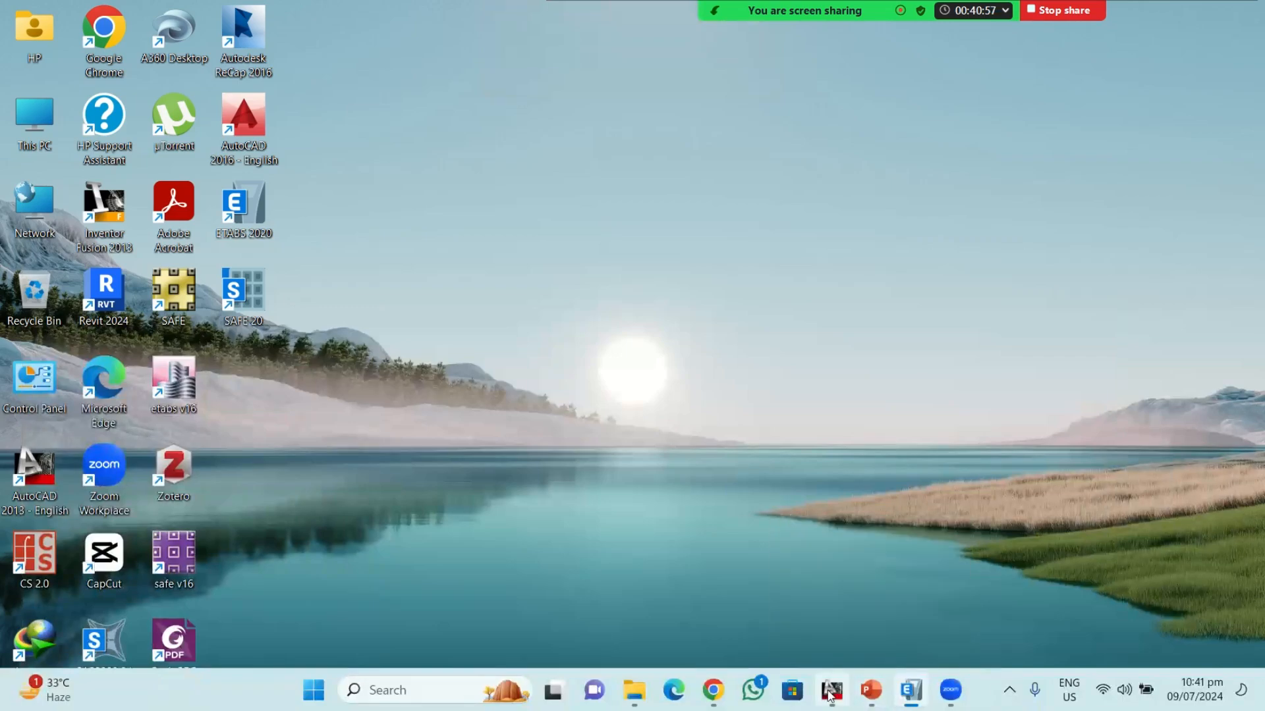
pyautogui.click(831, 692)
pyautogui.scroll(-5, 742, 398)
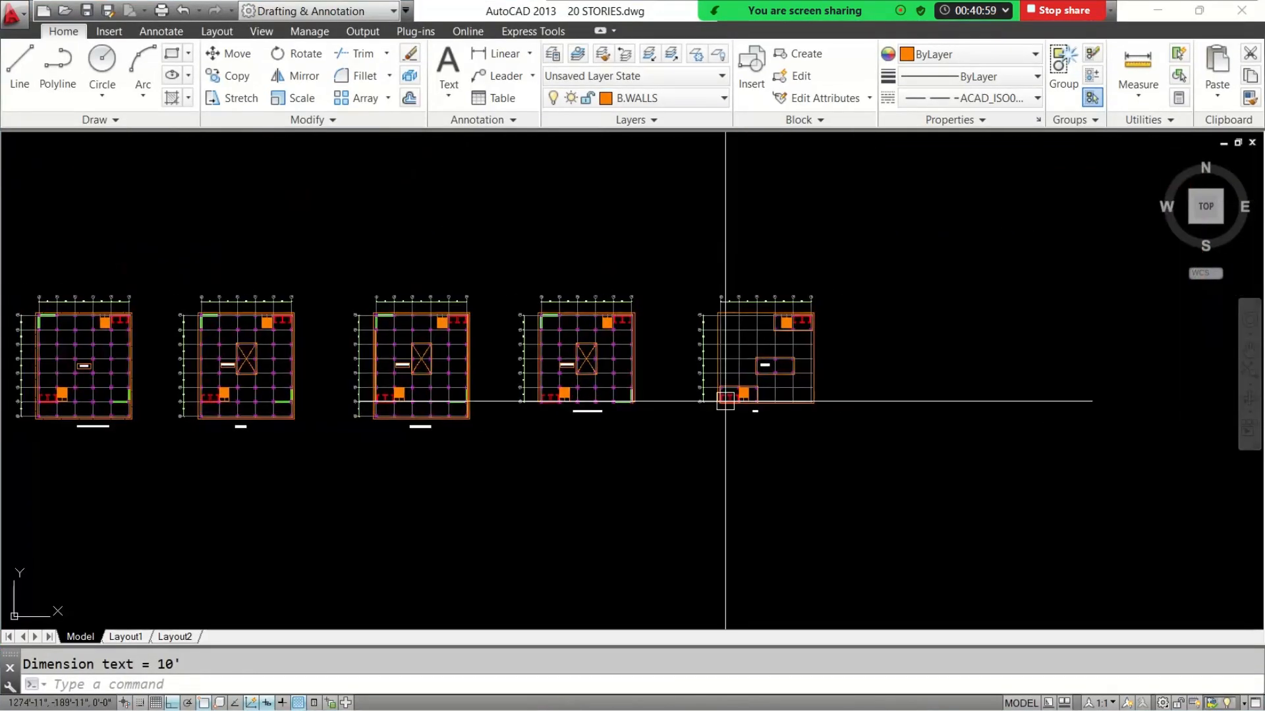
pyautogui.scroll(8, 770, 368)
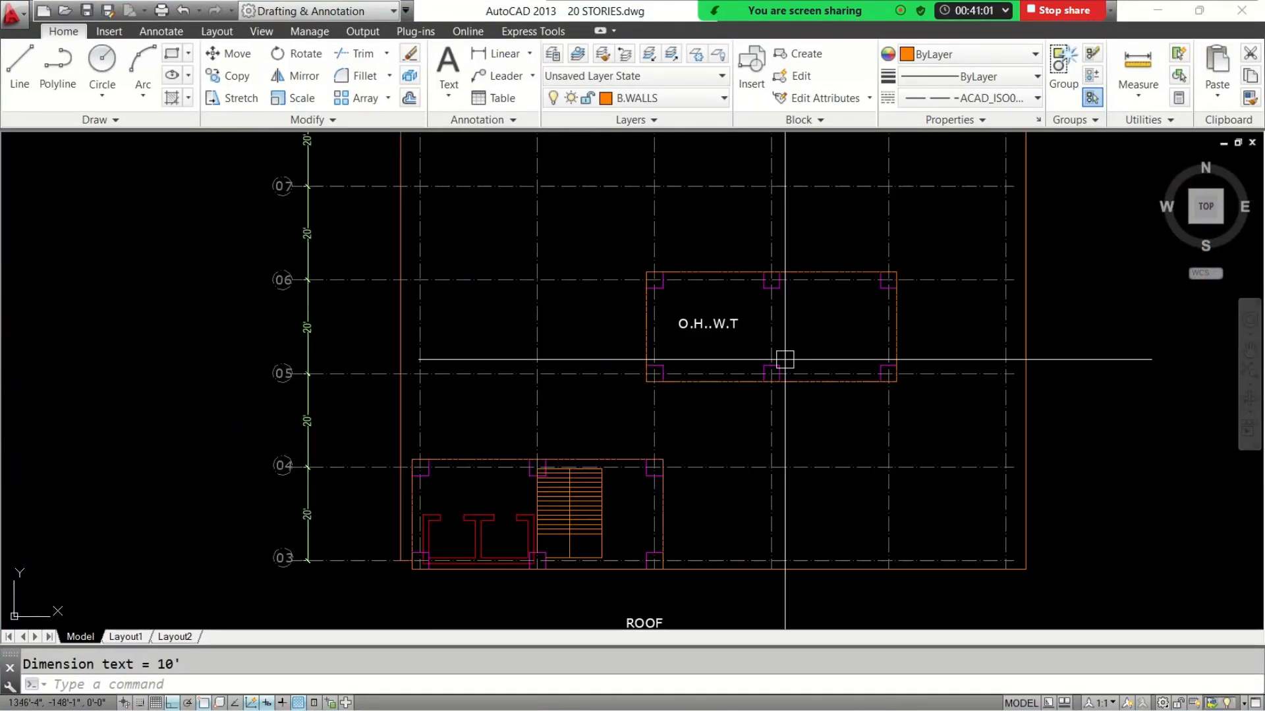
pyautogui.scroll(-4, 784, 359)
pyautogui.scroll(4, 579, 503)
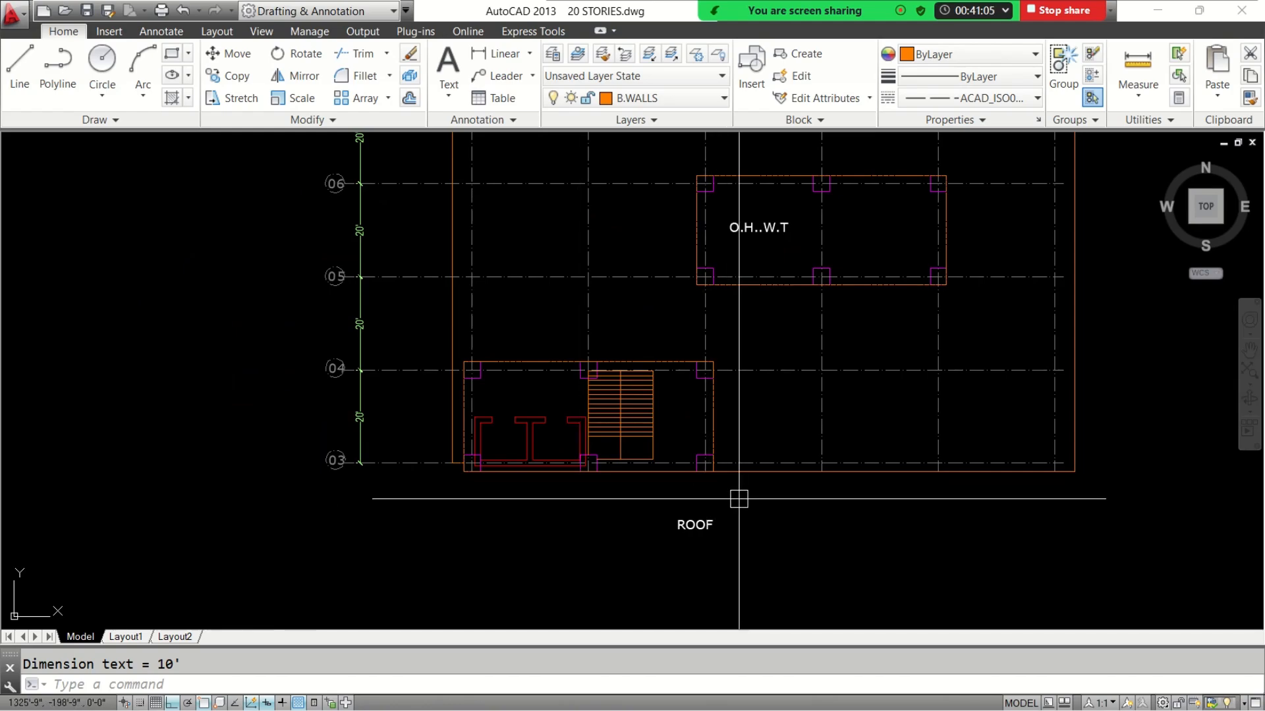
pyautogui.scroll(-4, 737, 500)
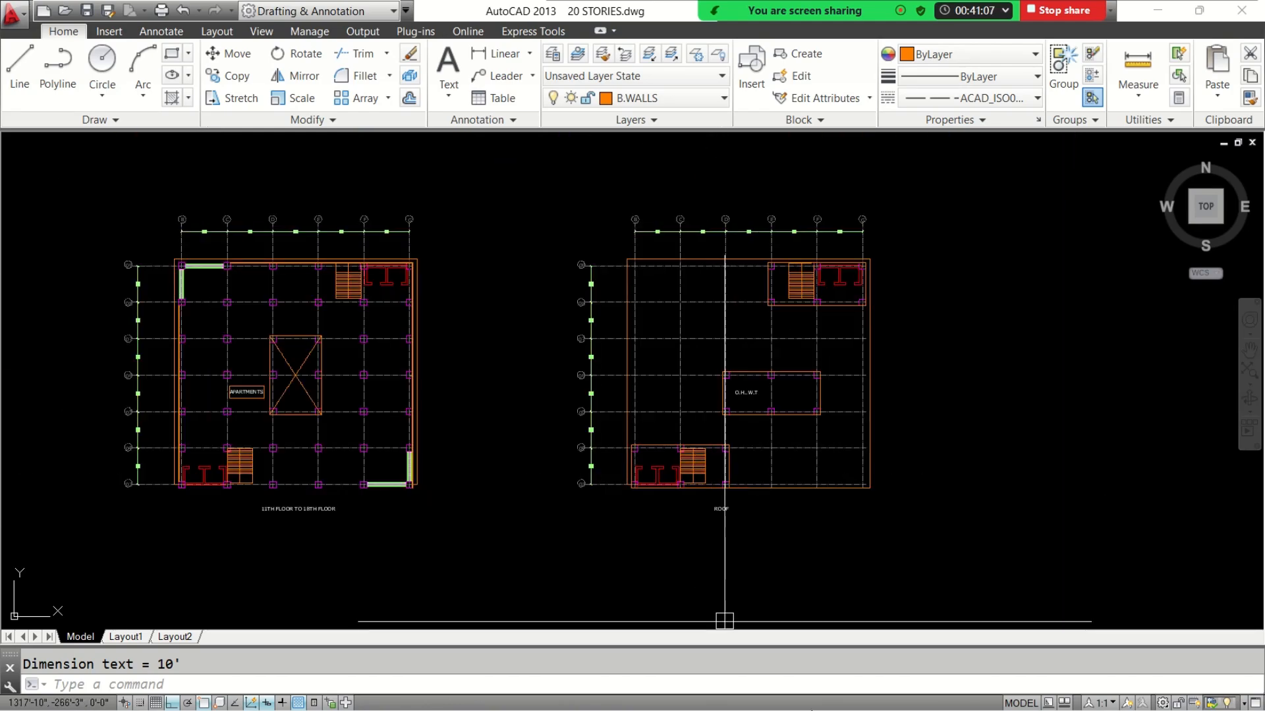
pyautogui.click(1162, 11)
pyautogui.moveTo(840, 706)
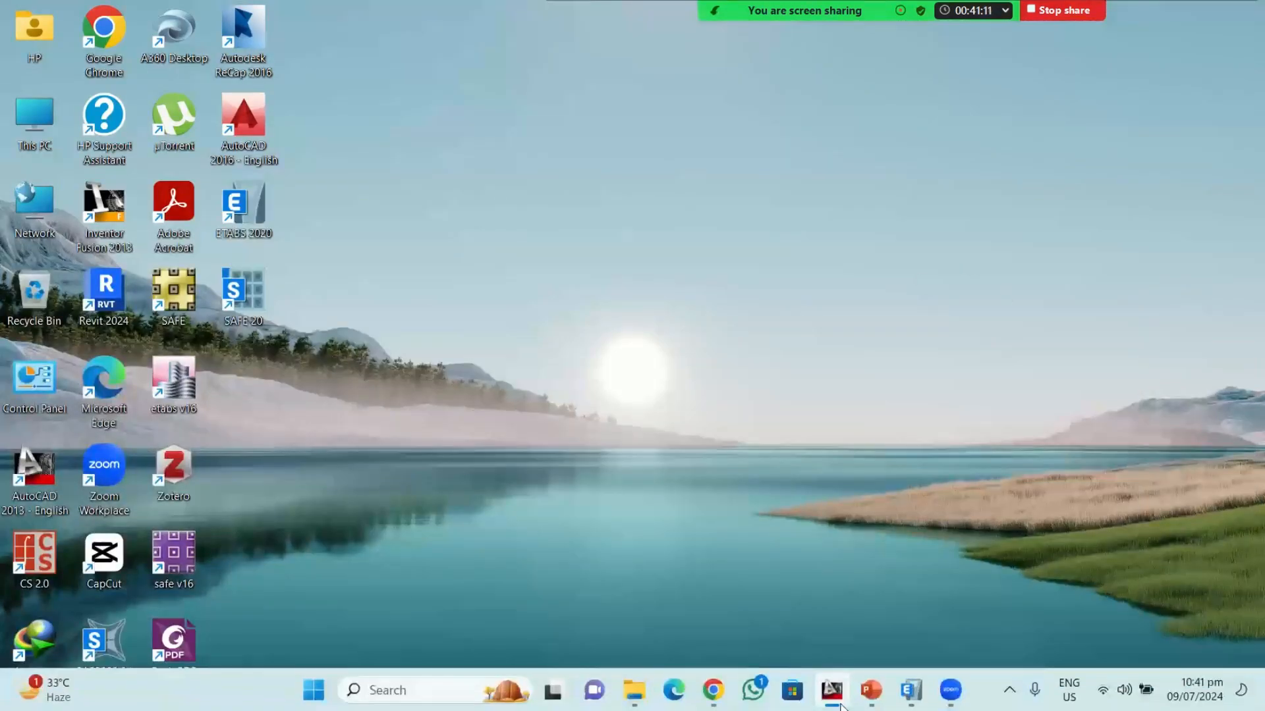
pyautogui.click(910, 687)
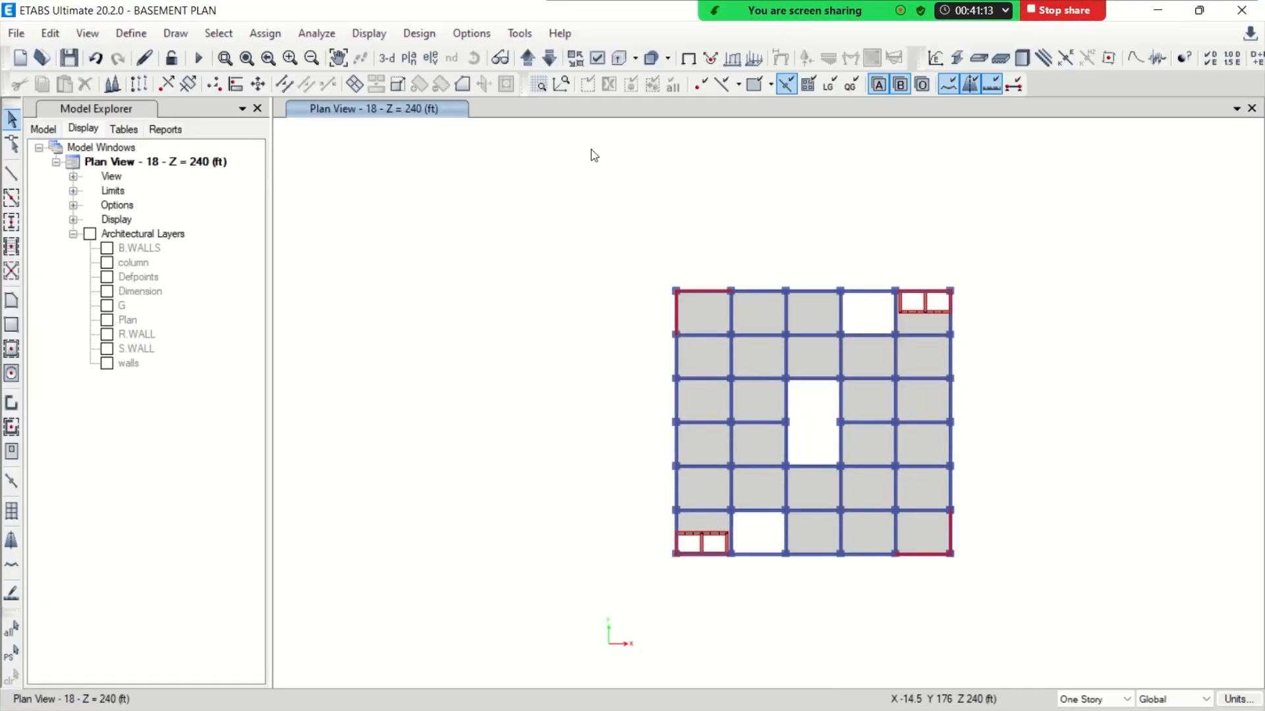
# Add two stories above story 18 in the story data, named OHWT BOTTOM and MUMTY
pyautogui.rightClick(558, 200)
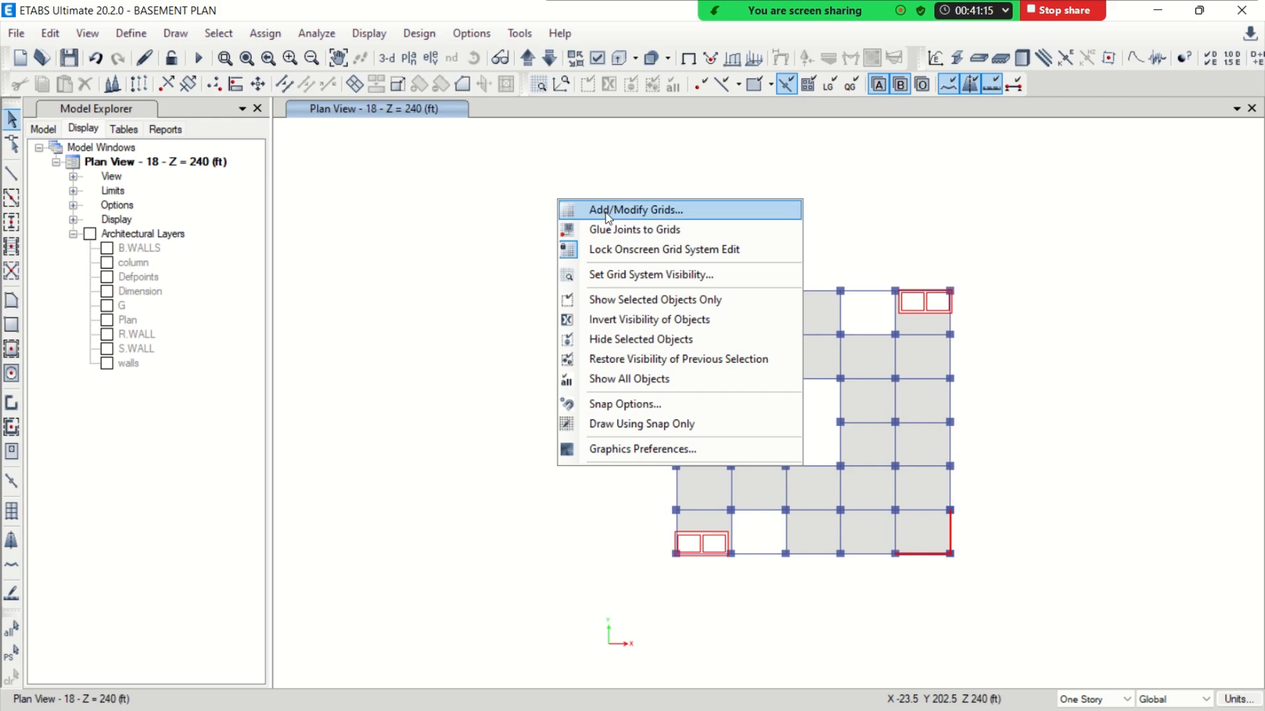
pyautogui.click(622, 211)
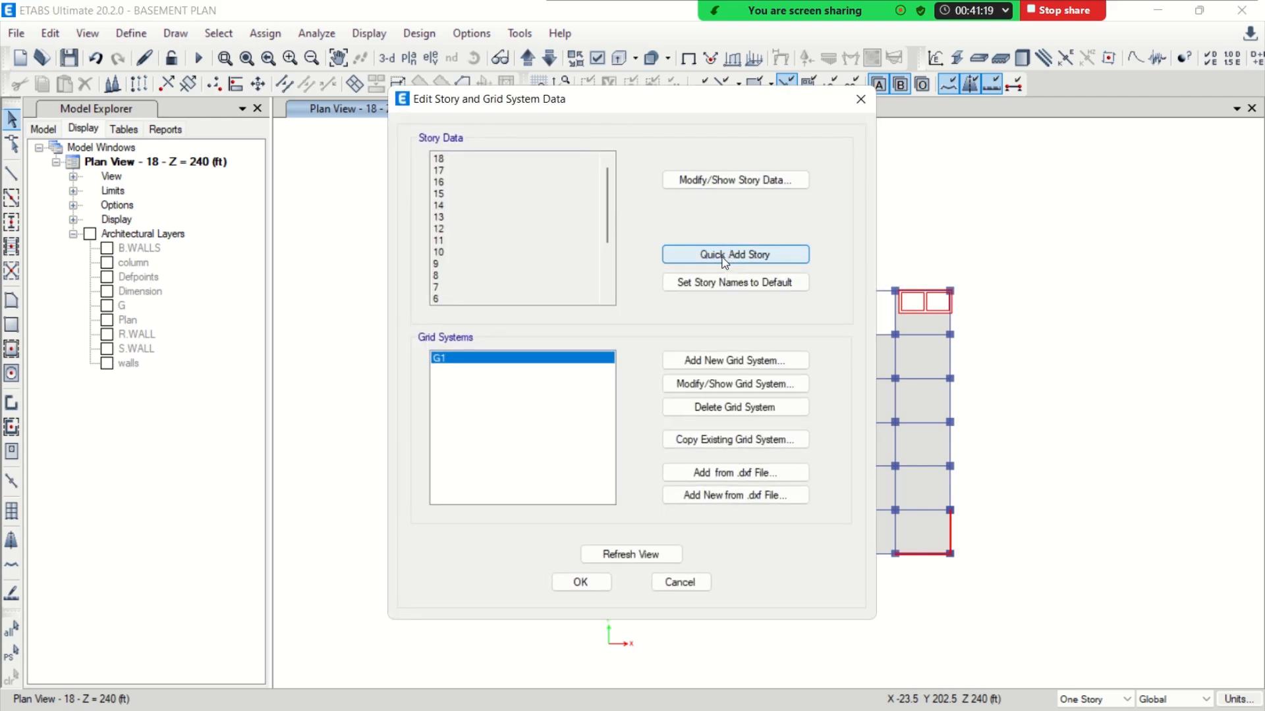
pyautogui.click(666, 182)
pyautogui.doubleClick(423, 245)
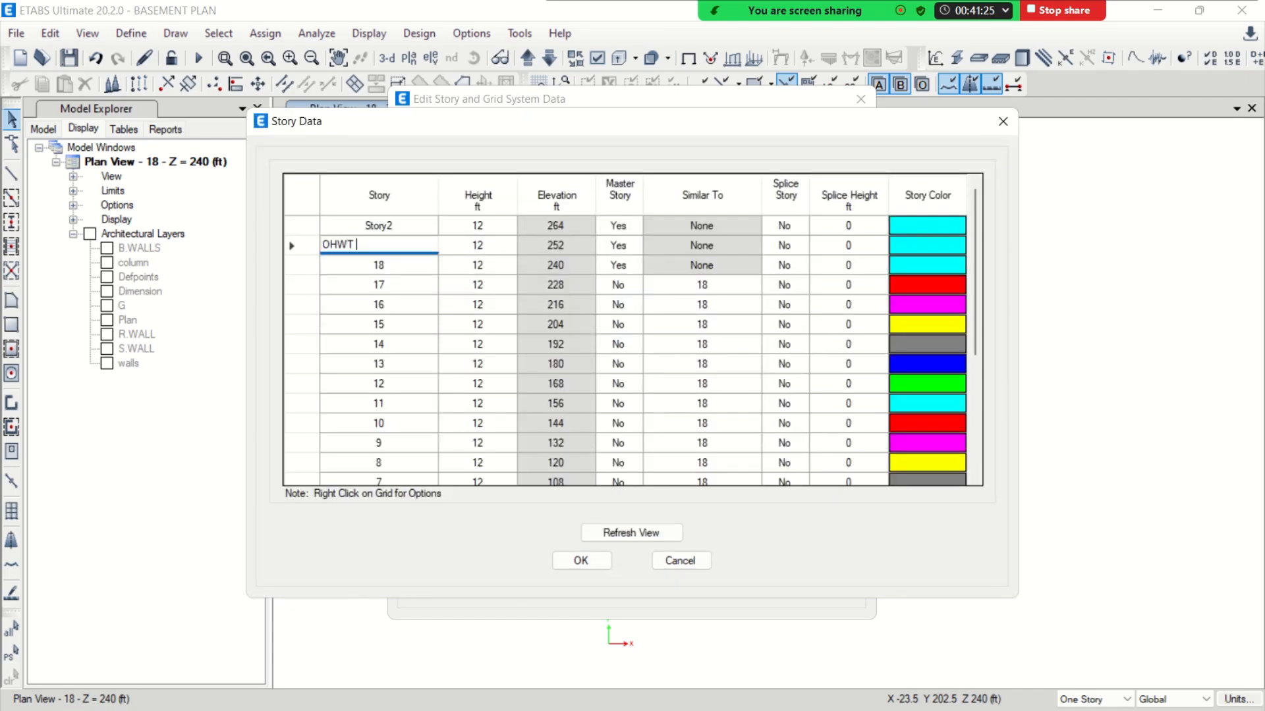
pyautogui.doubleClick(408, 231)
pyautogui.write('MUMTY')
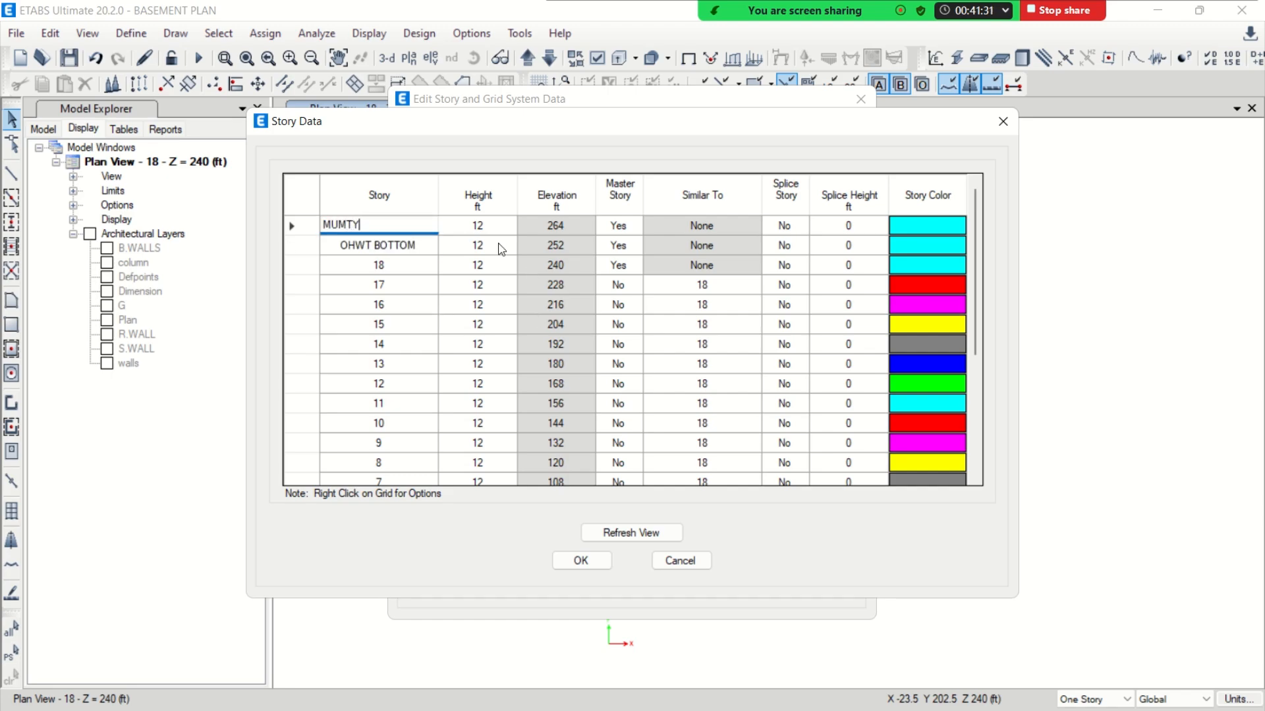
# Set the height of story OHWT BOTTOM to 3 ft and MUMTY to 6 ft, and apply the story data
pyautogui.click(500, 245)
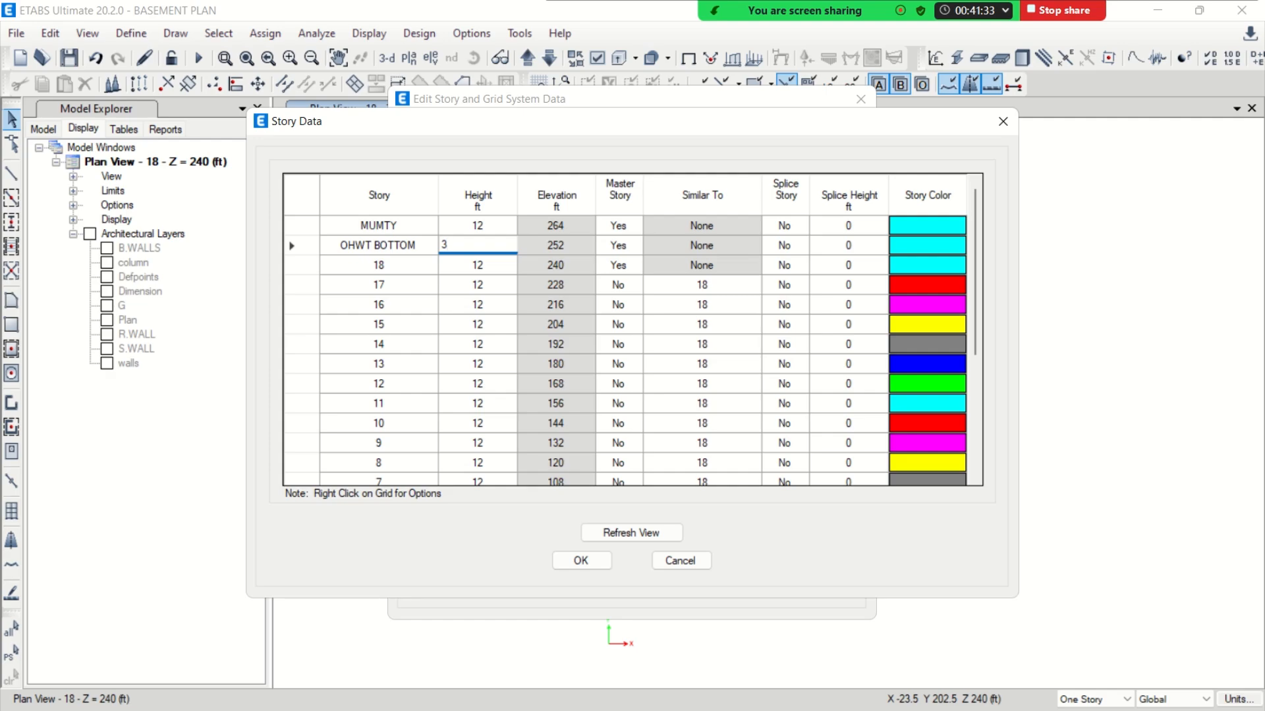
pyautogui.write('3')
pyautogui.click(487, 229)
pyautogui.press('Return')
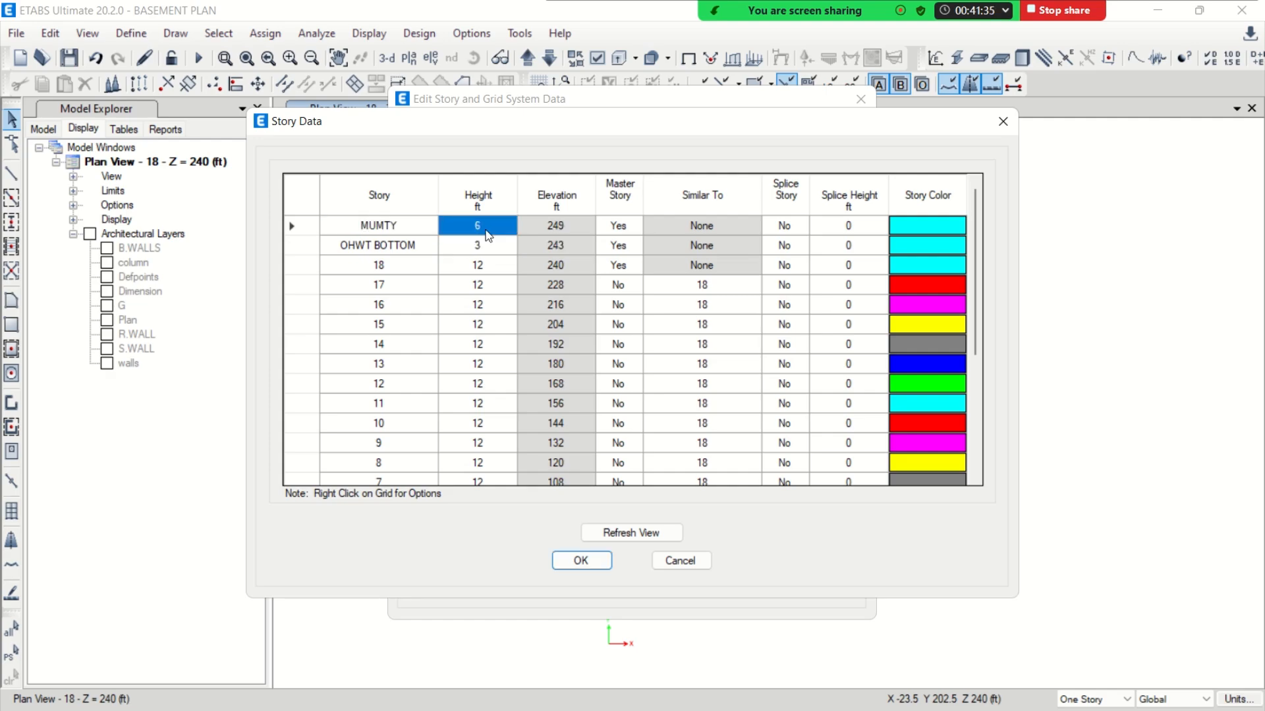
pyautogui.click(589, 565)
pyautogui.click(581, 582)
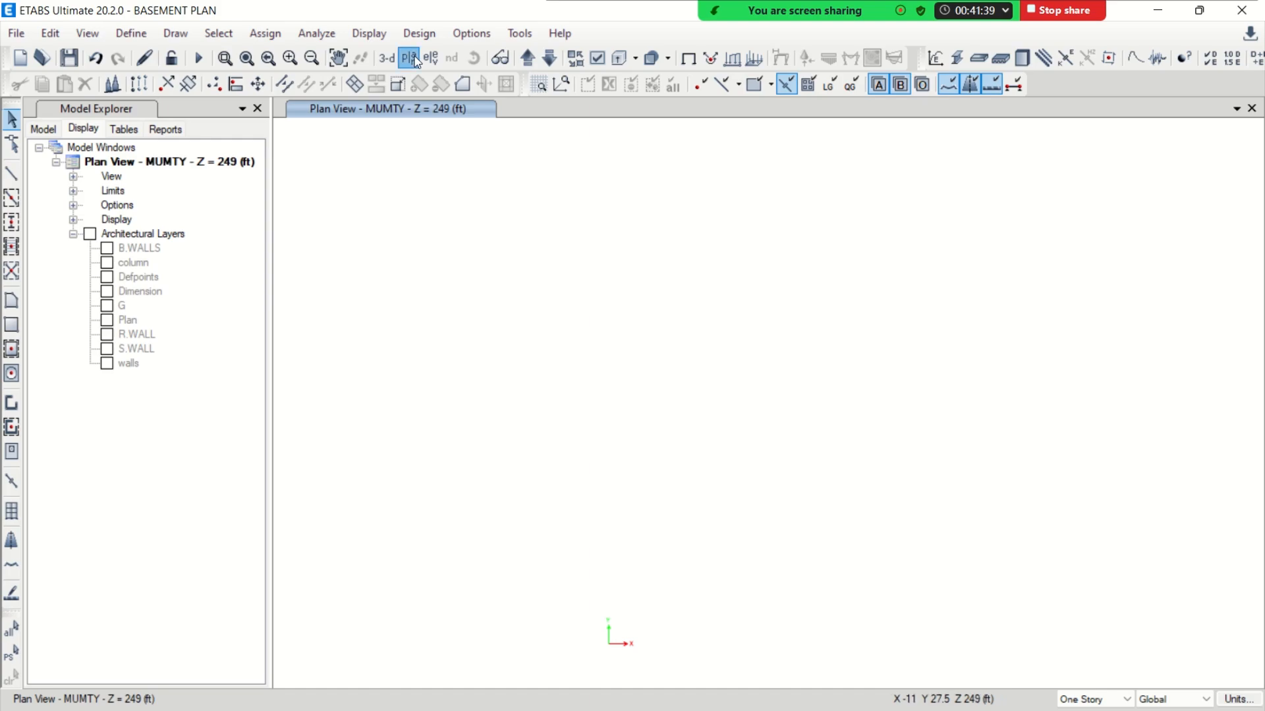
# Display the plan view of story 18 and select the stair and lift bays in the lower-left and upper-right corners of the building
pyautogui.click(409, 58)
pyautogui.click(362, 300)
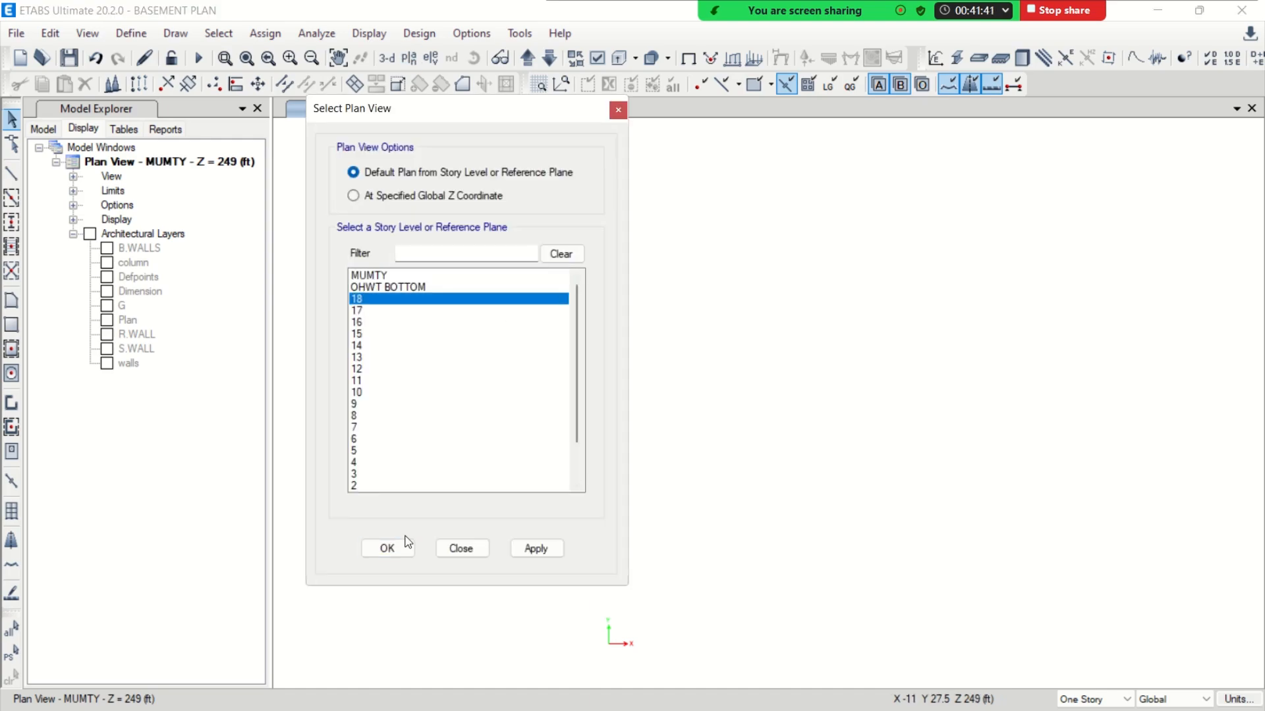
pyautogui.click(485, 549)
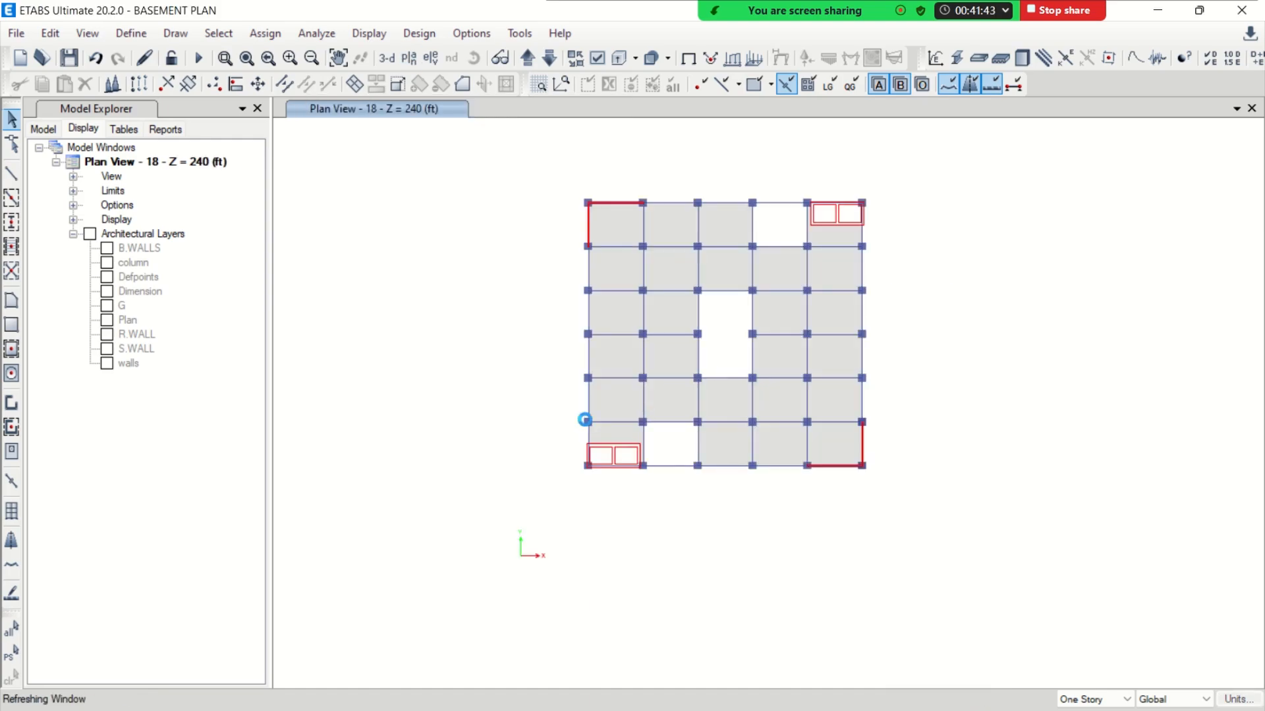
pyautogui.moveTo(569, 418); pyautogui.dragTo(715, 503)
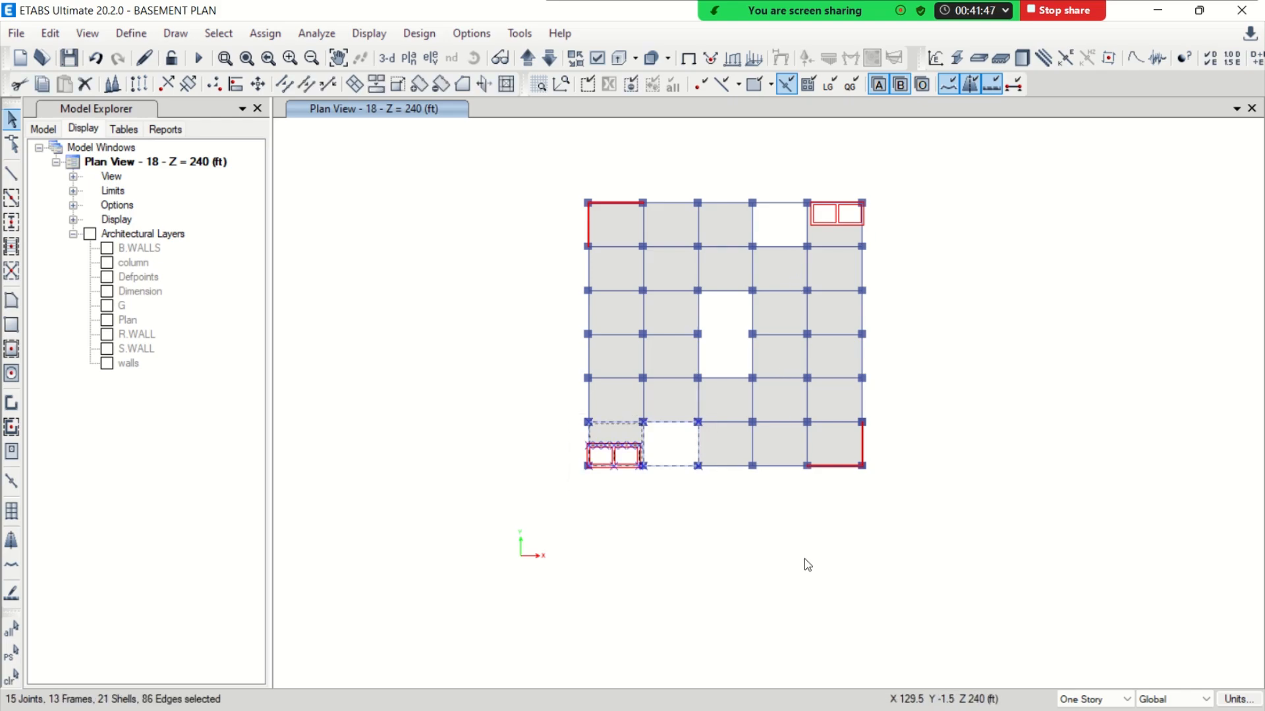
pyautogui.moveTo(741, 188); pyautogui.dragTo(891, 260)
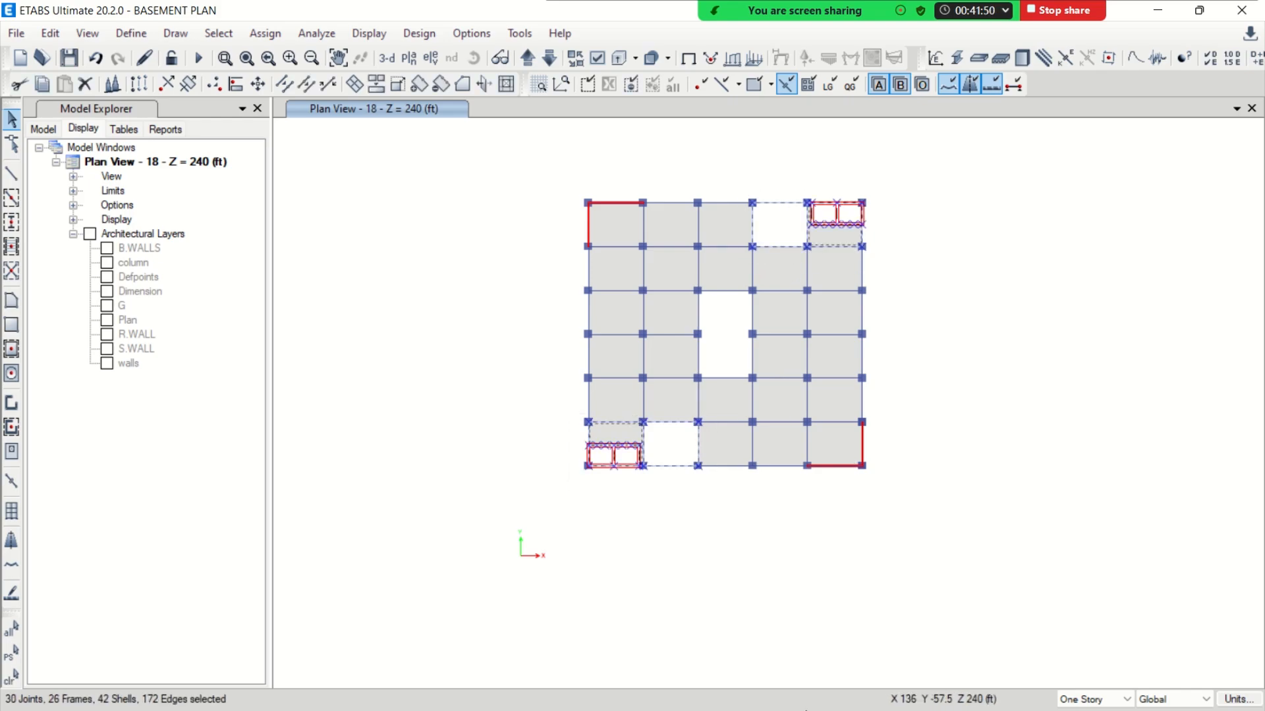
# Switch to AutoCAD and inspect the overhead water tank area and its columns in the roof plan
pyautogui.click(1150, 16)
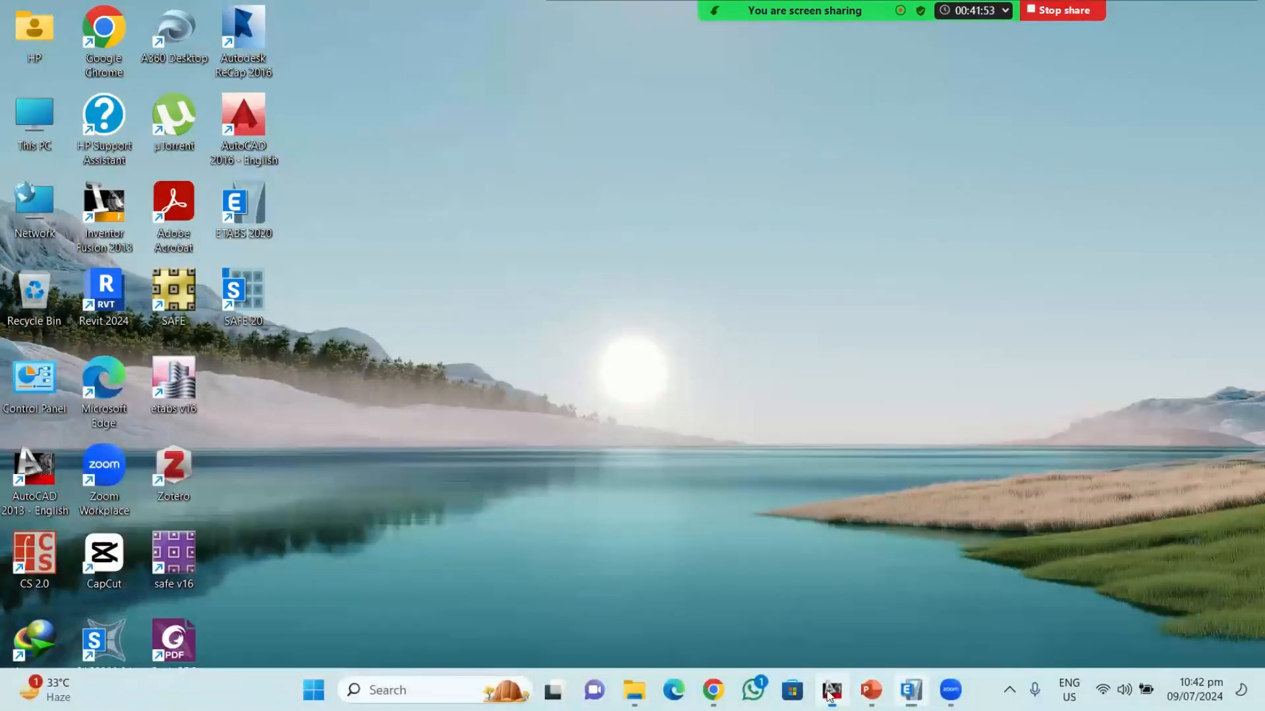
pyautogui.click(831, 691)
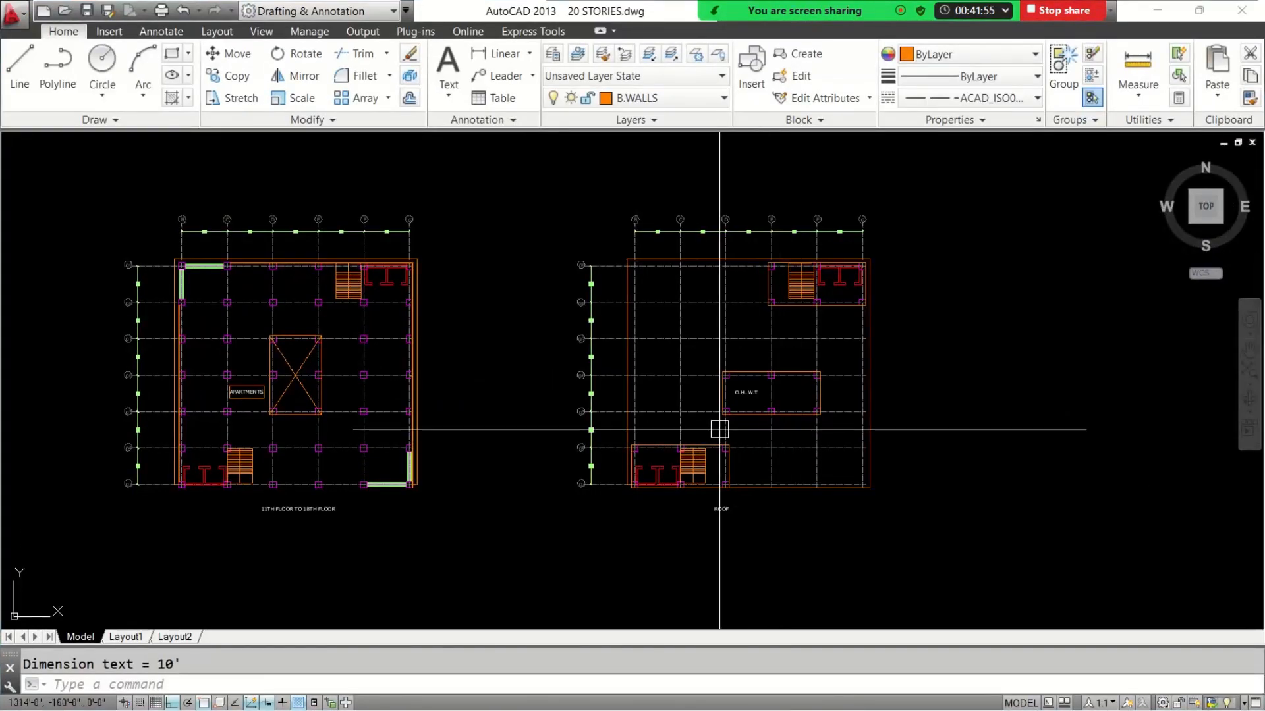
pyautogui.scroll(4, 762, 395)
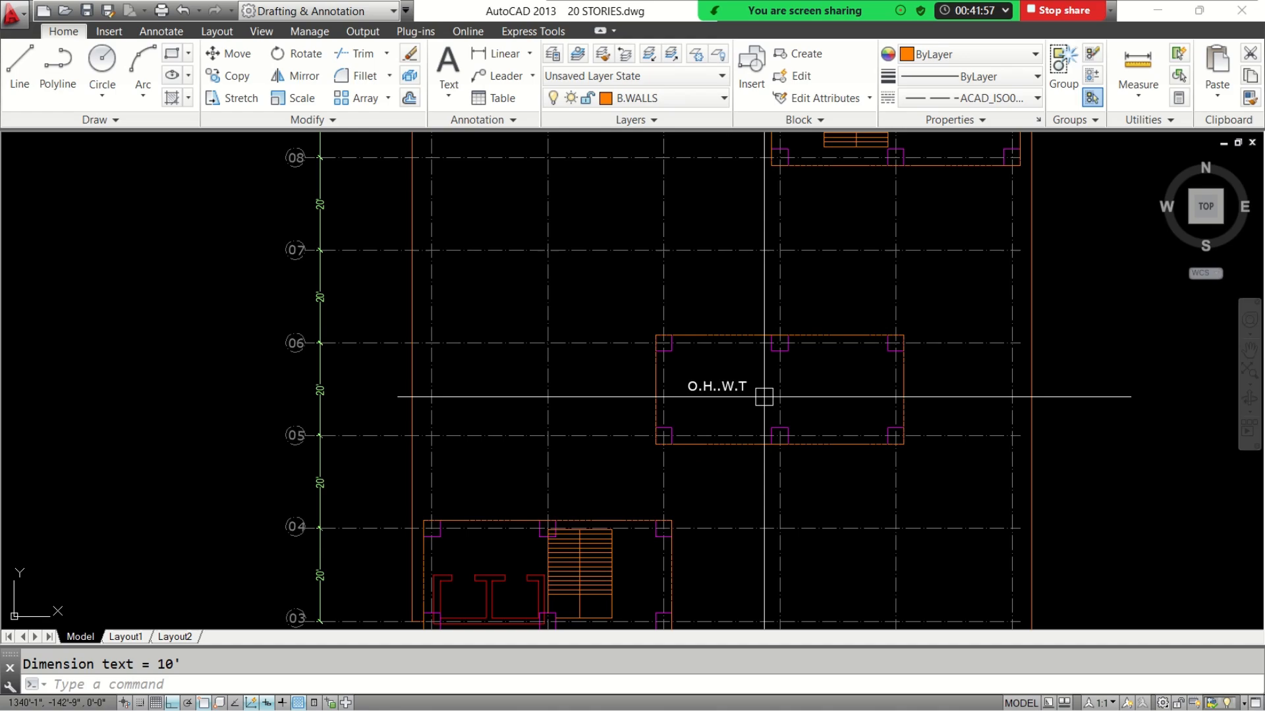
pyautogui.moveTo(757, 360); pyautogui.dragTo(749, 361, button='middle')
pyautogui.click(655, 344)
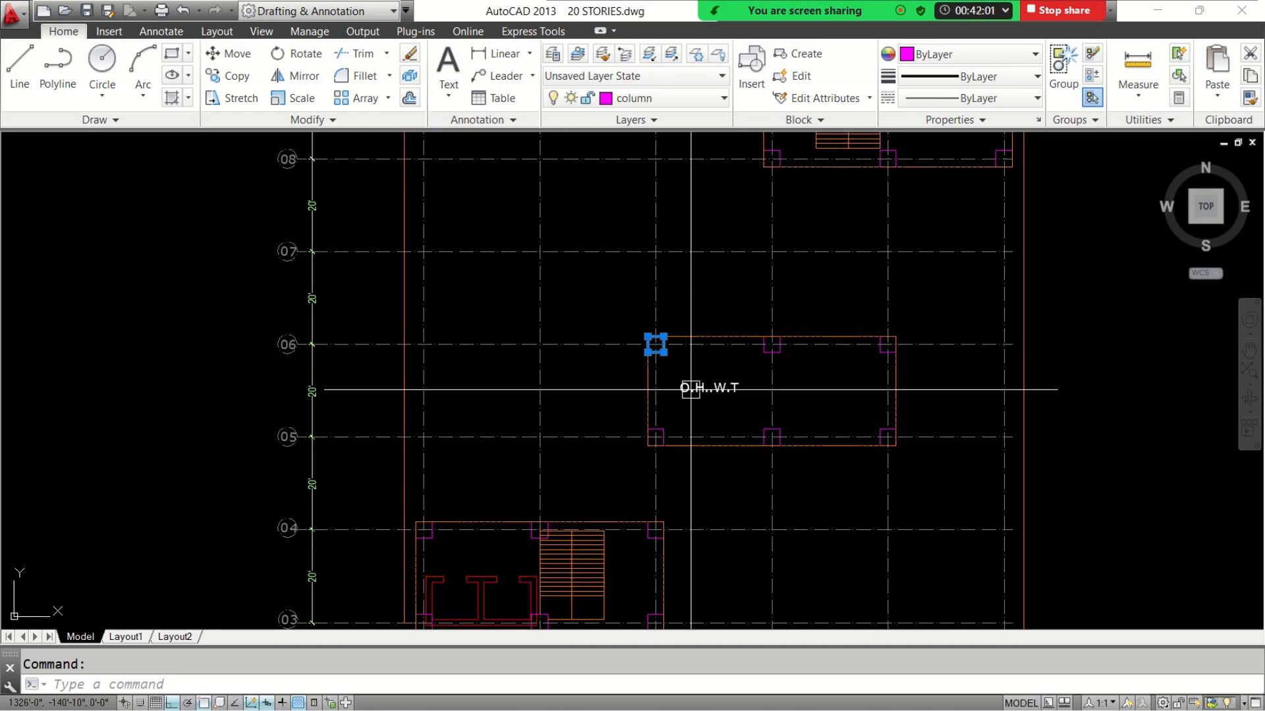
pyautogui.press('Escape')
# Move the overhead water tank with its outline, label and six columns one bay to the right, onto grid lines E to G
pyautogui.click(613, 316)
pyautogui.click(912, 476)
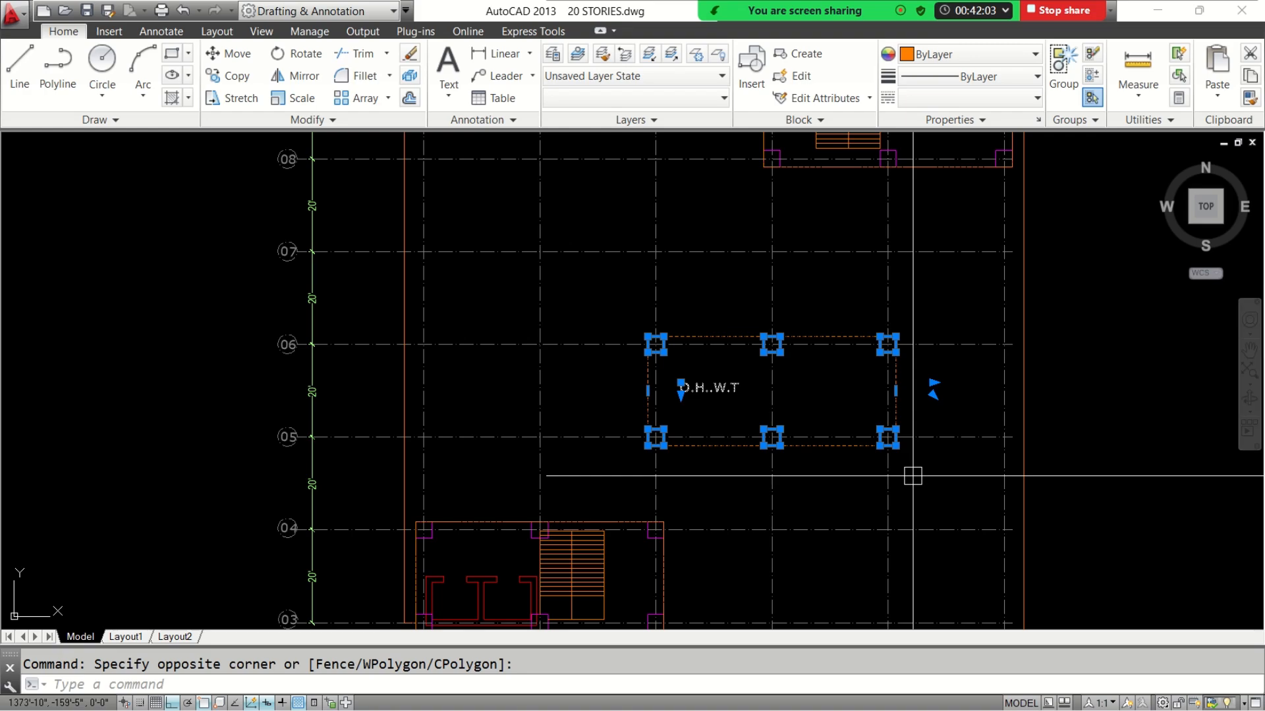
pyautogui.write('m')
pyautogui.press('Return')
pyautogui.click(655, 480)
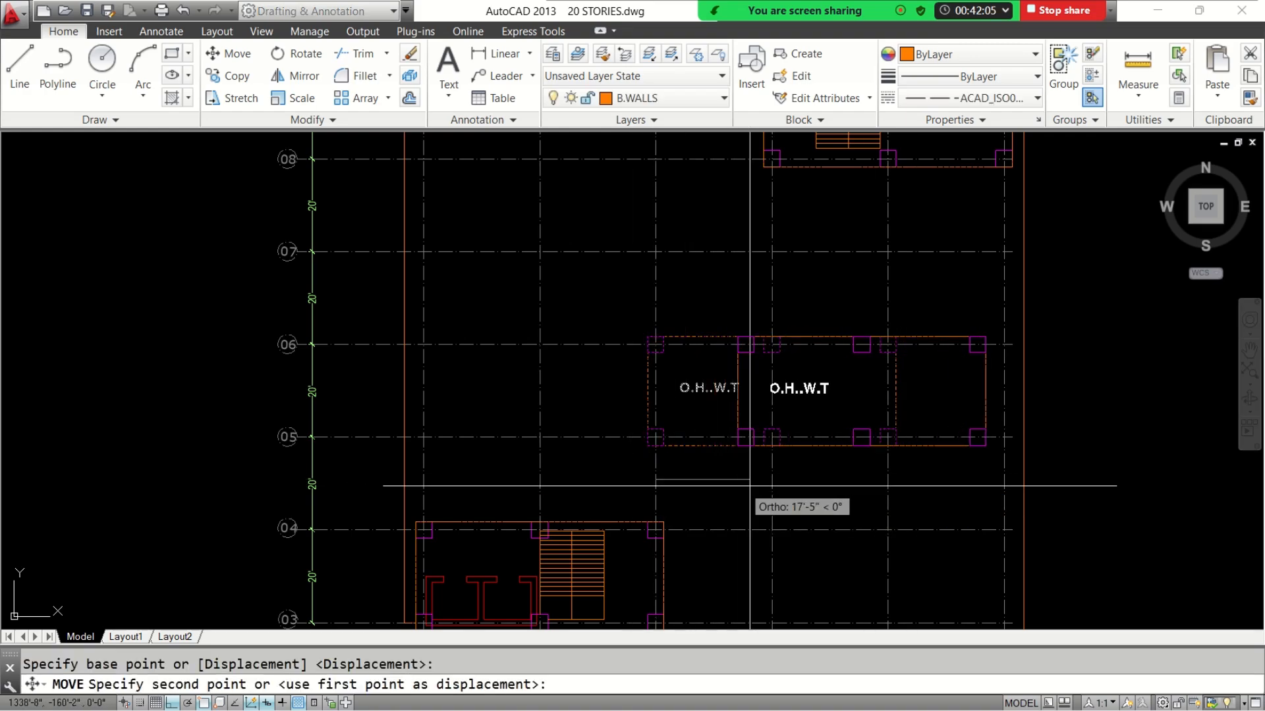
pyautogui.click(771, 475)
pyautogui.scroll(-3, 841, 475)
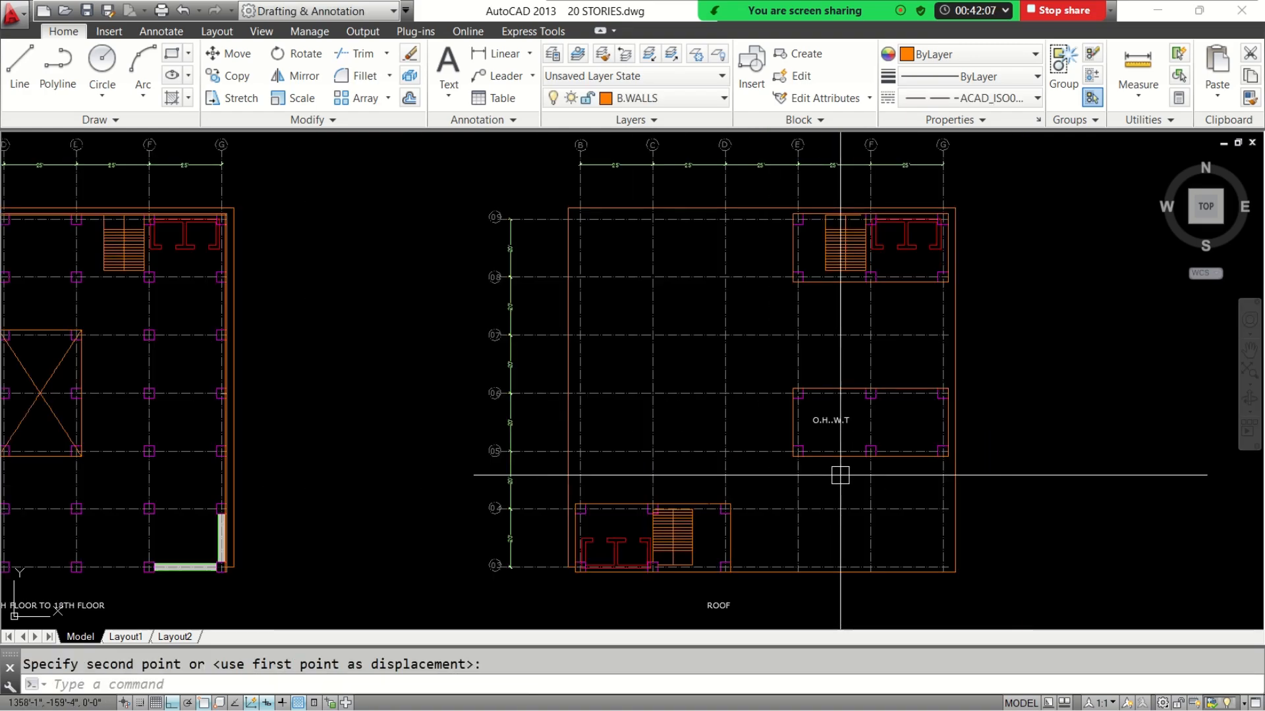
pyautogui.moveTo(841, 476); pyautogui.dragTo(833, 460, button='middle')
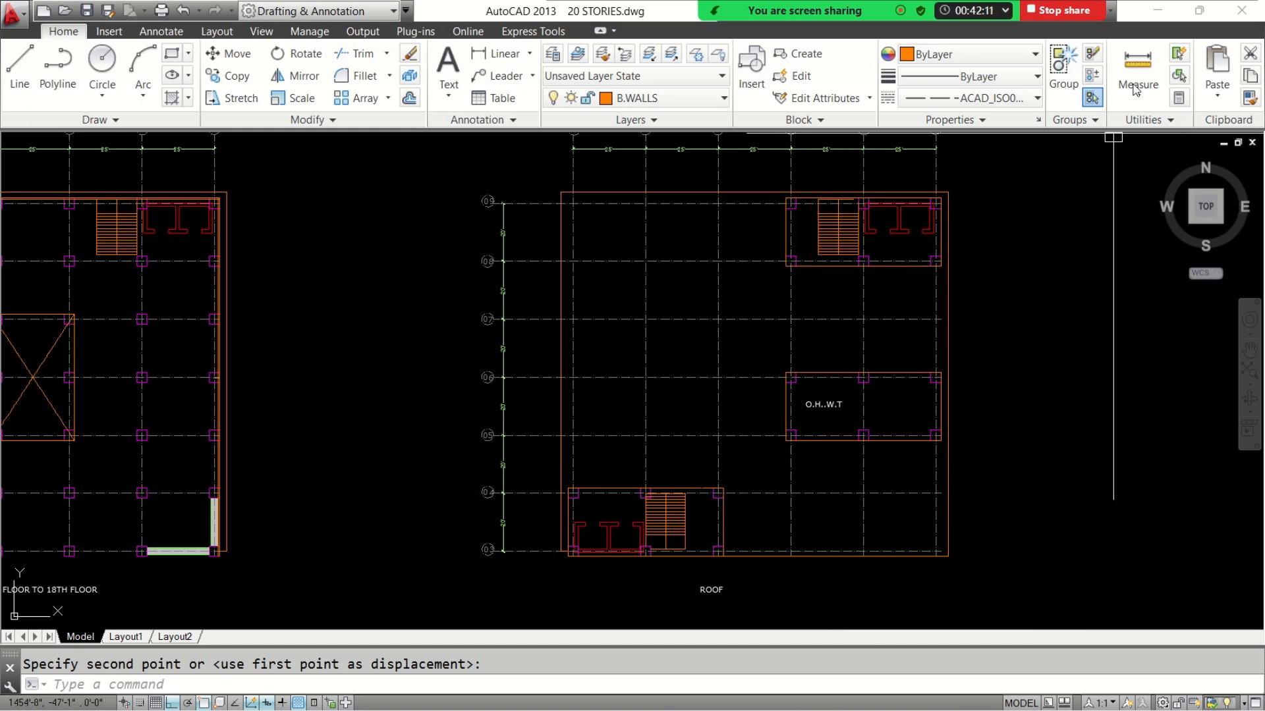
# Return to ETABS, add the two water tank bays to the selection, and replicate the selected objects onto stories MUMTY and OHWT BOTTOM
pyautogui.click(1157, 10)
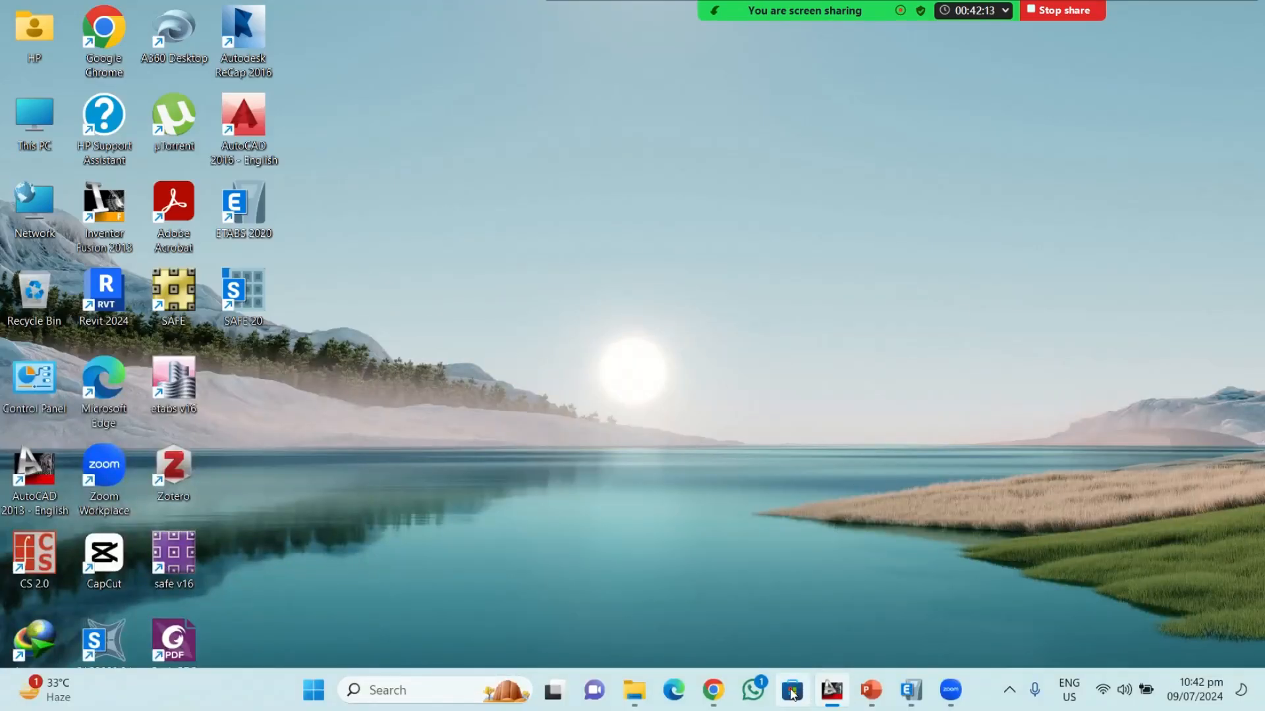
pyautogui.click(911, 690)
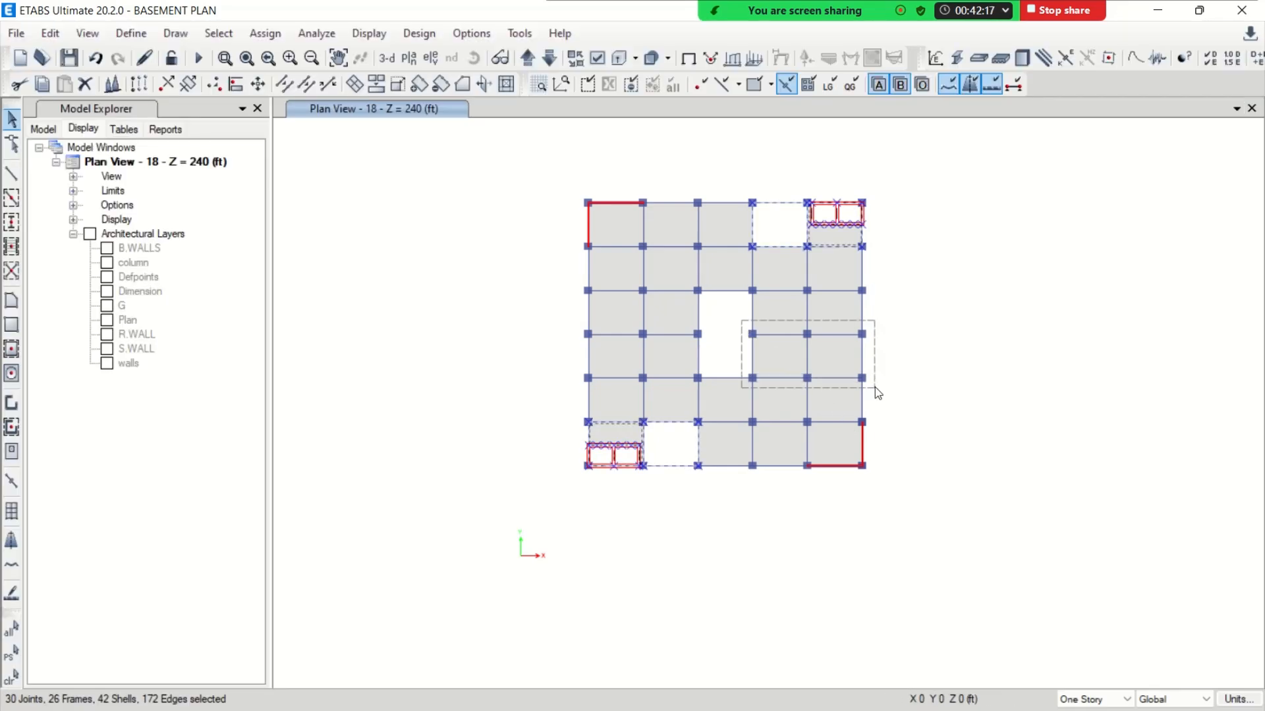
pyautogui.moveTo(878, 393); pyautogui.dragTo(875, 390)
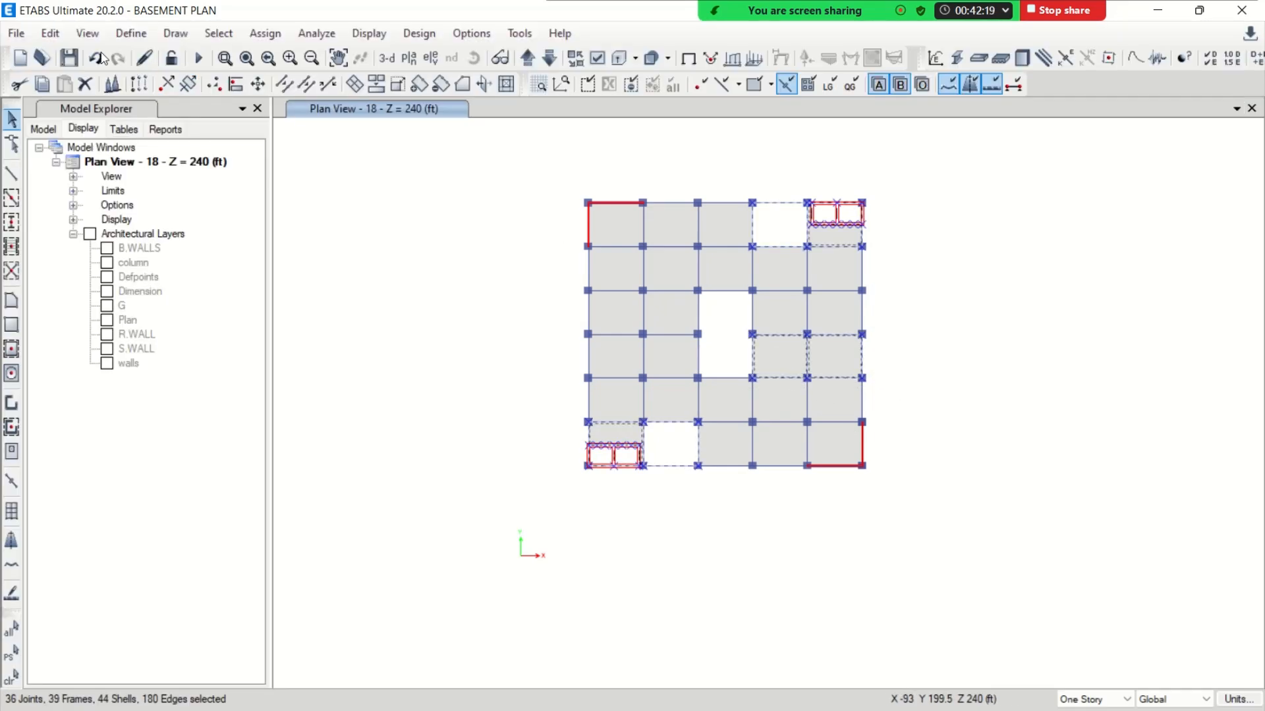
pyautogui.click(59, 33)
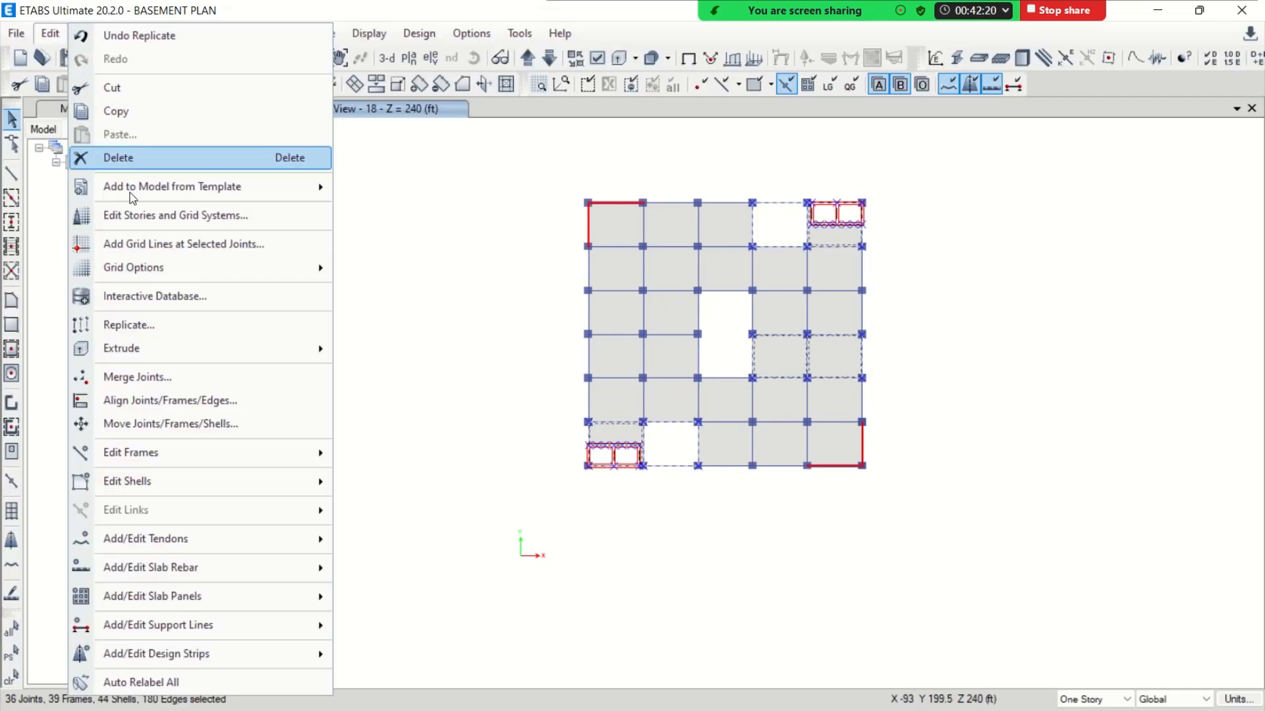
pyautogui.click(158, 327)
pyautogui.click(210, 239)
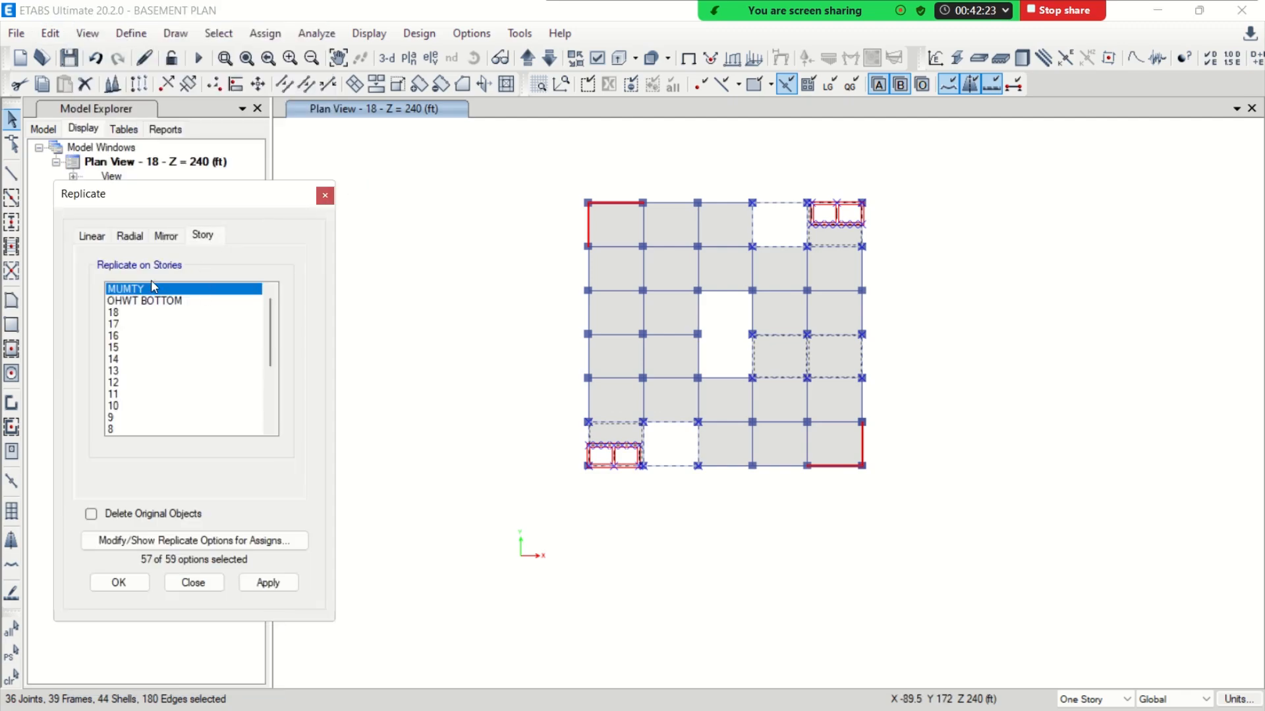
pyautogui.click(141, 299)
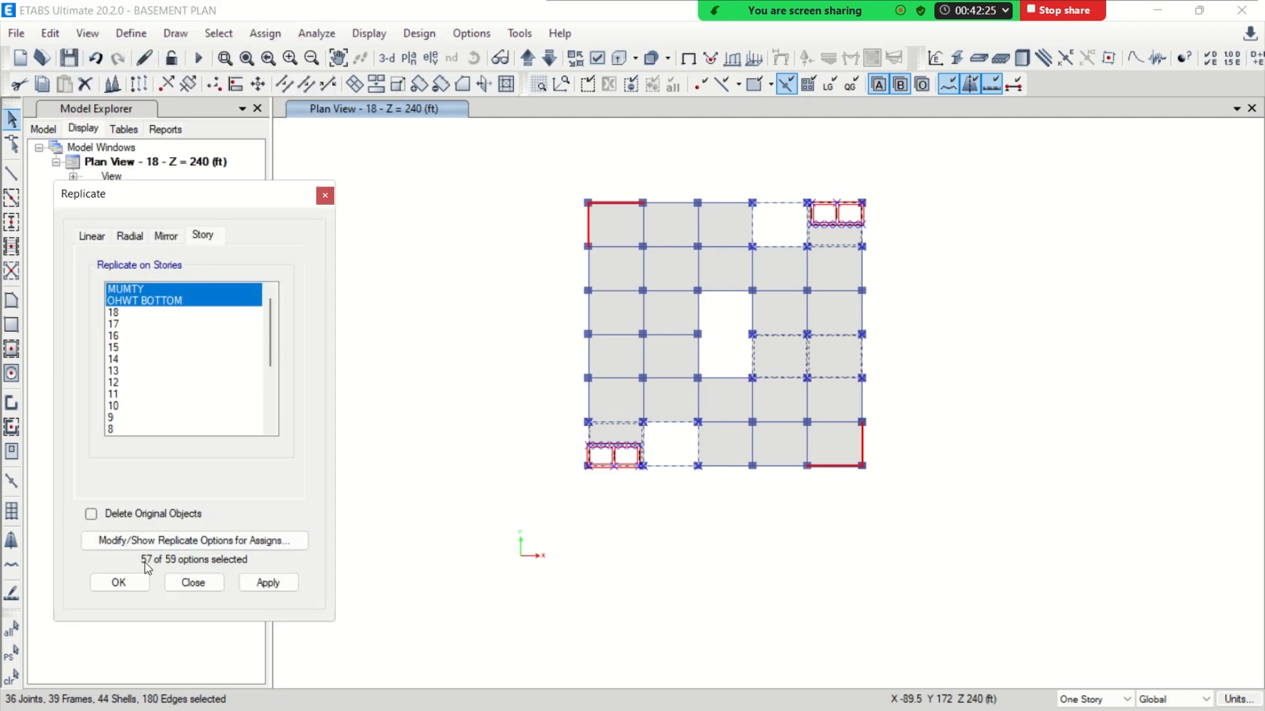
pyautogui.click(123, 581)
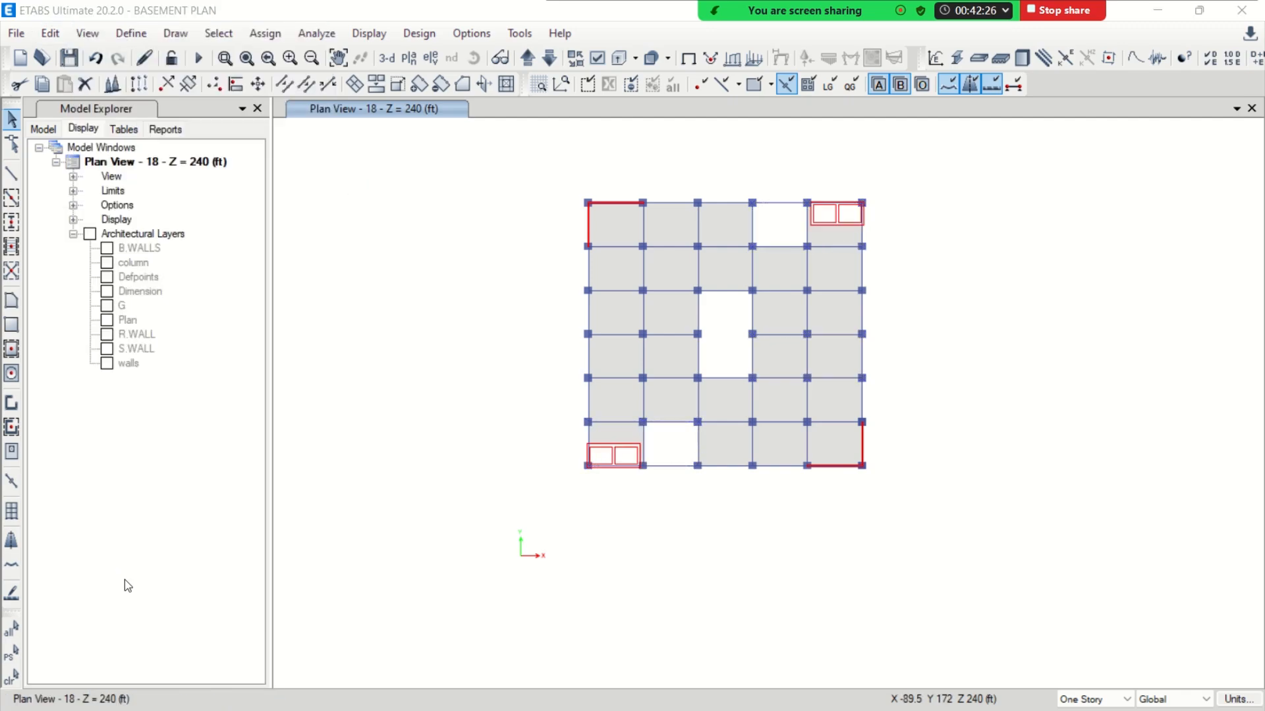
# In the plan view of OHWT BOTTOM, delete the beams and slab panel of the upper-right stair and lift block
pyautogui.click(527, 59)
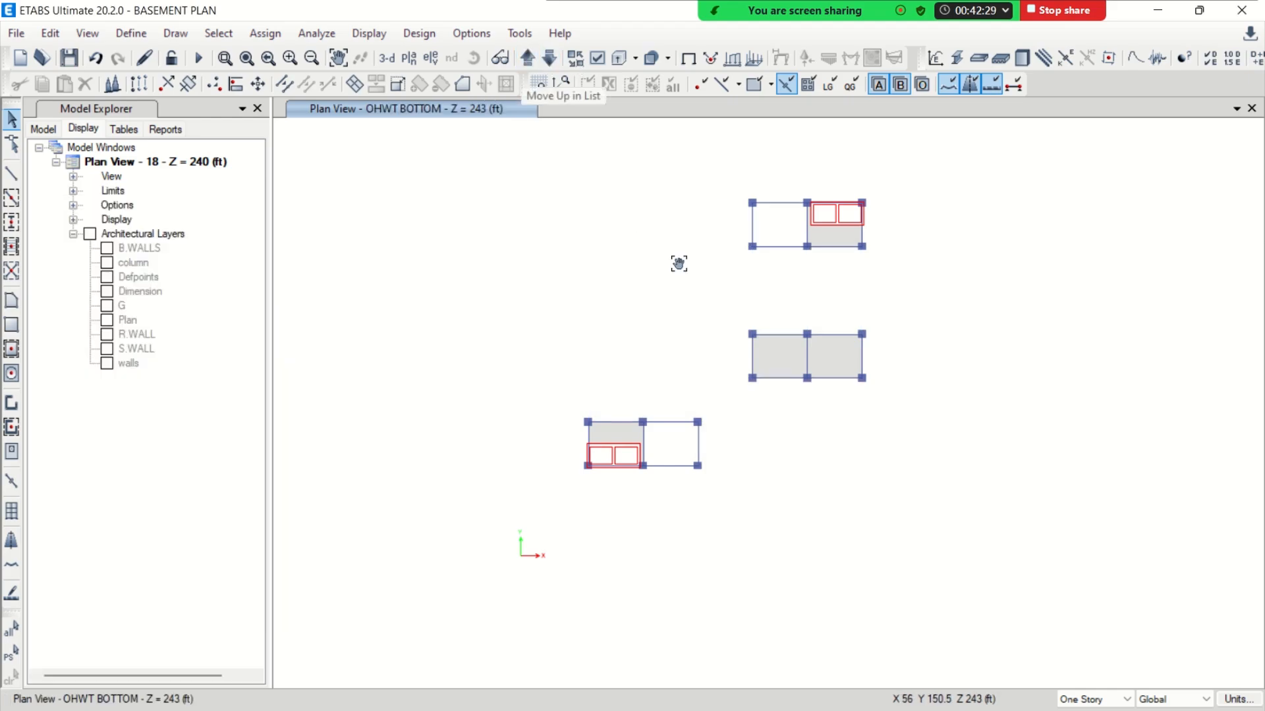
pyautogui.moveTo(678, 263); pyautogui.dragTo(607, 229)
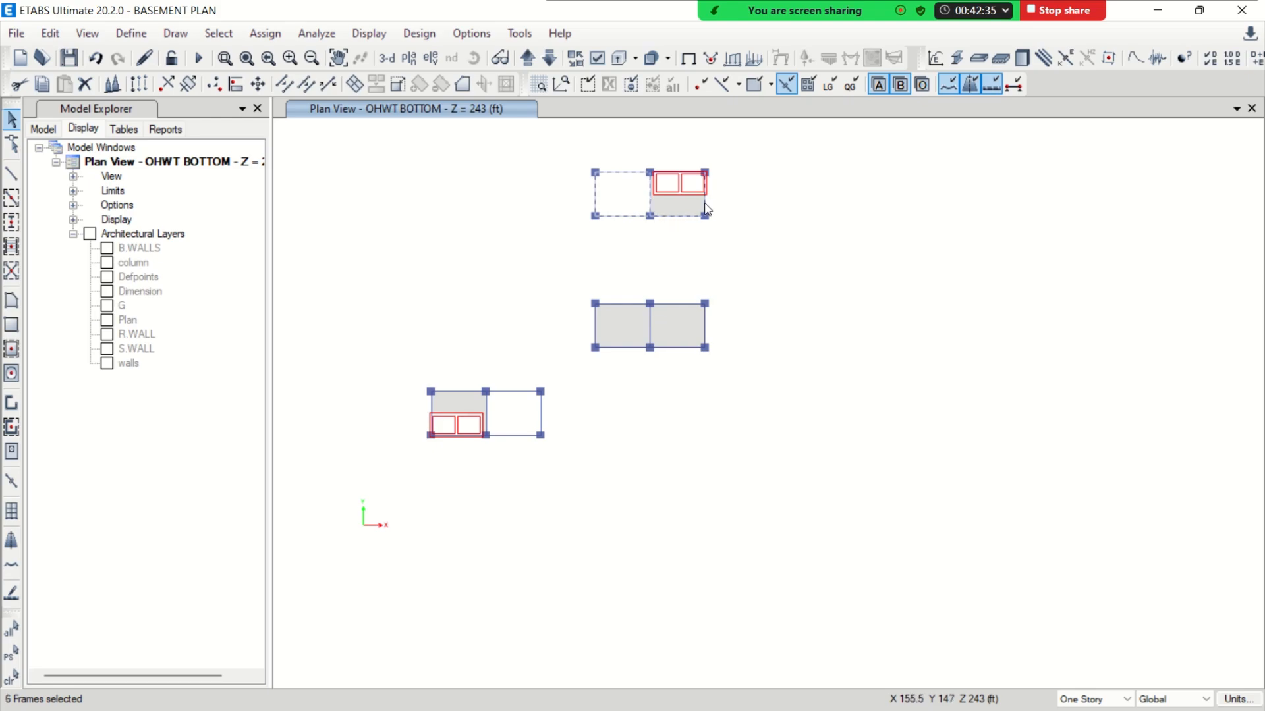
pyautogui.press('Delete')
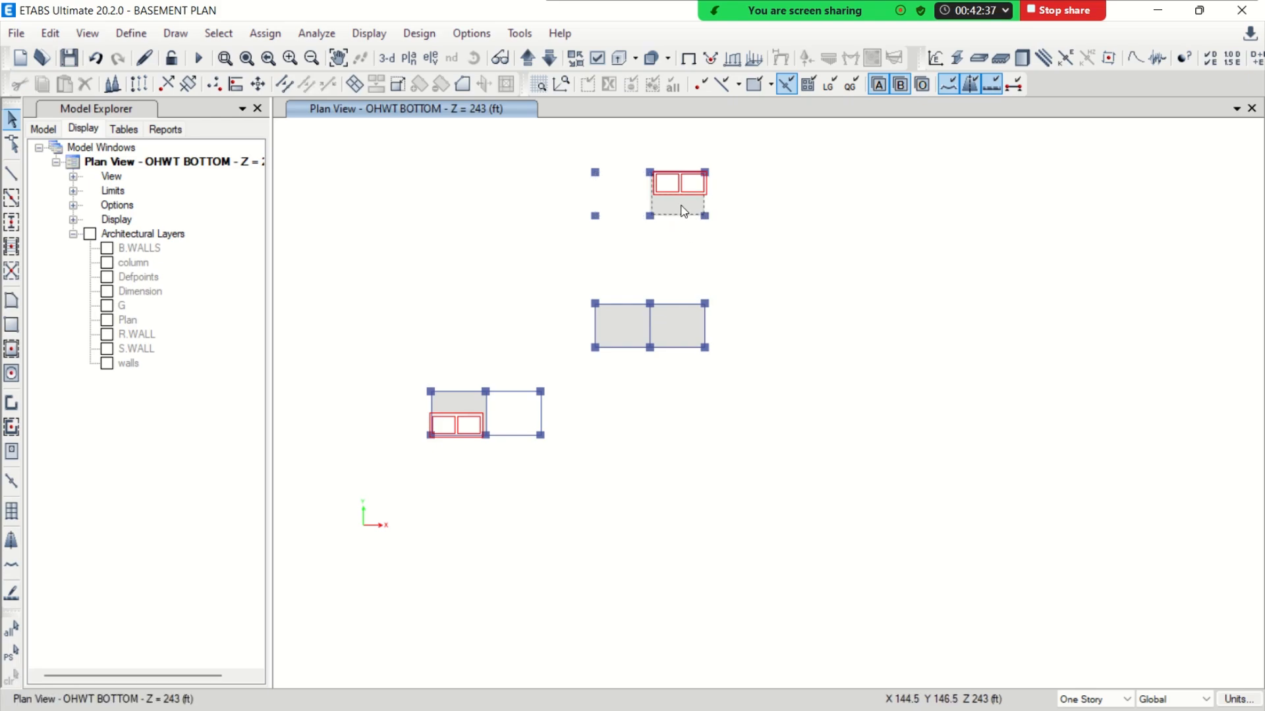
pyautogui.press('Delete')
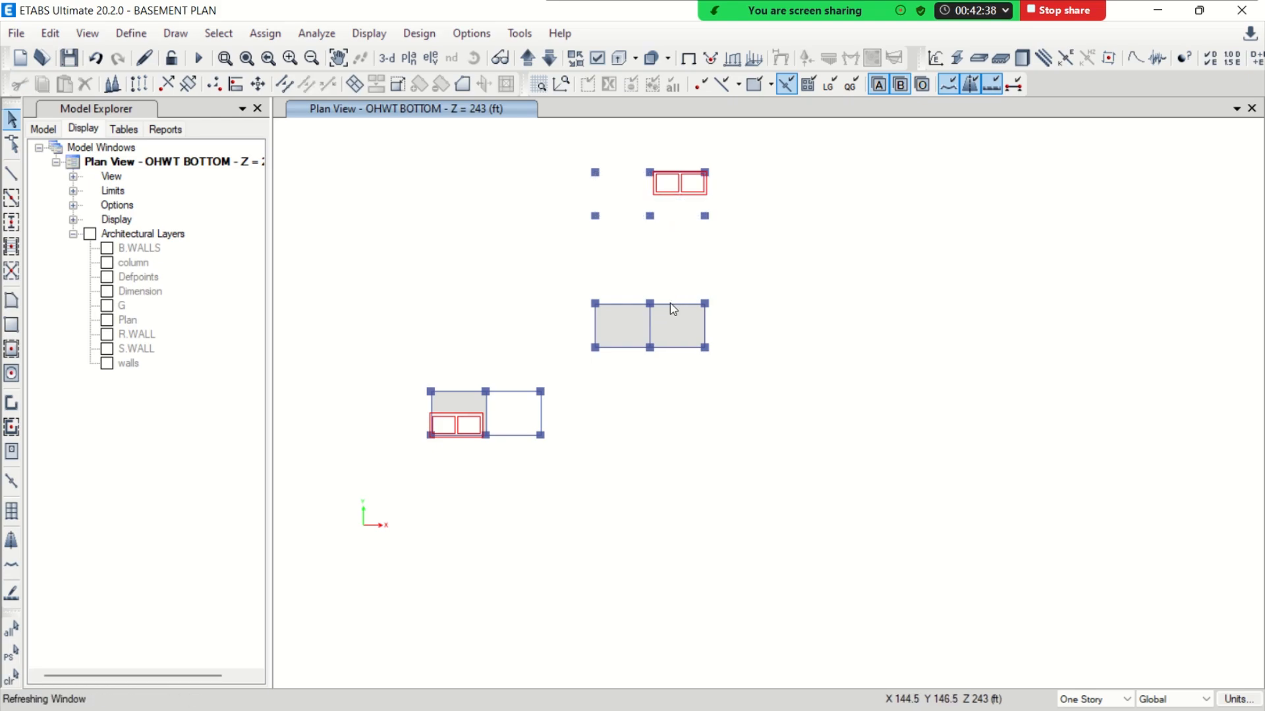
# On OHWT BOTTOM, delete the slab panel and the beams of the lower-left stair and lift block
pyautogui.click(472, 402)
pyautogui.press('Delete')
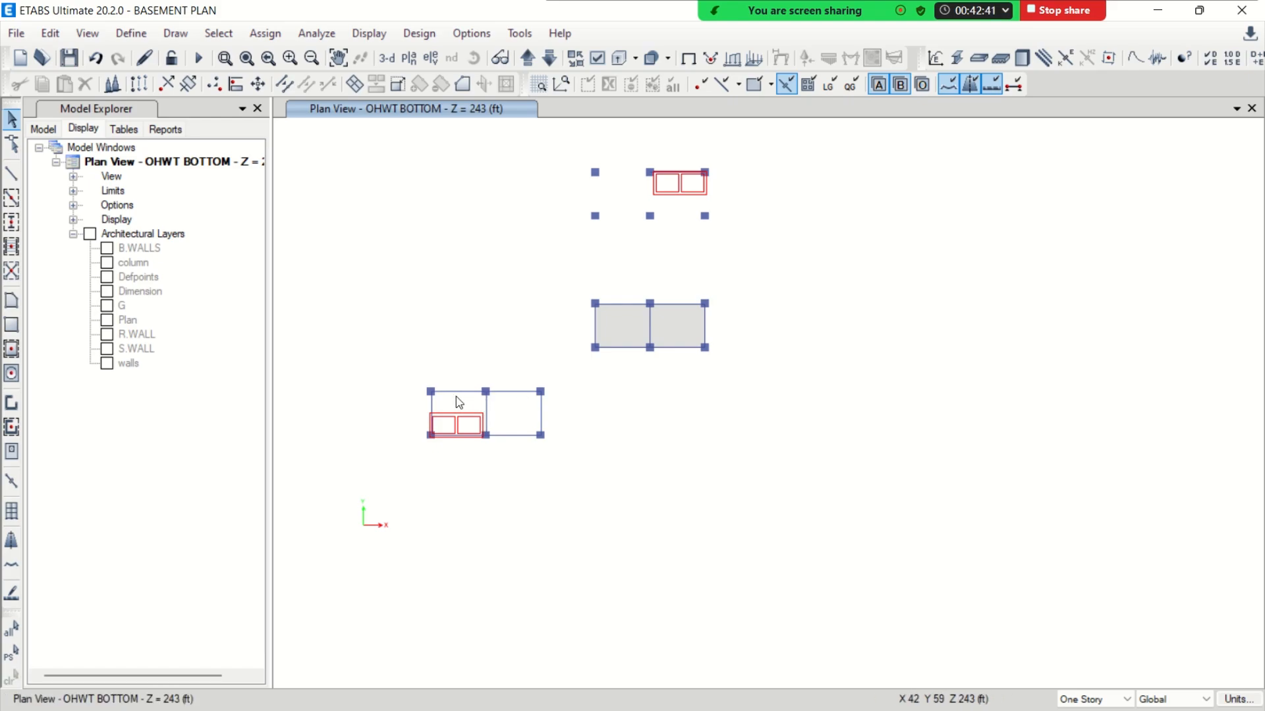
pyautogui.click(469, 437)
pyautogui.scroll(5, 473, 438)
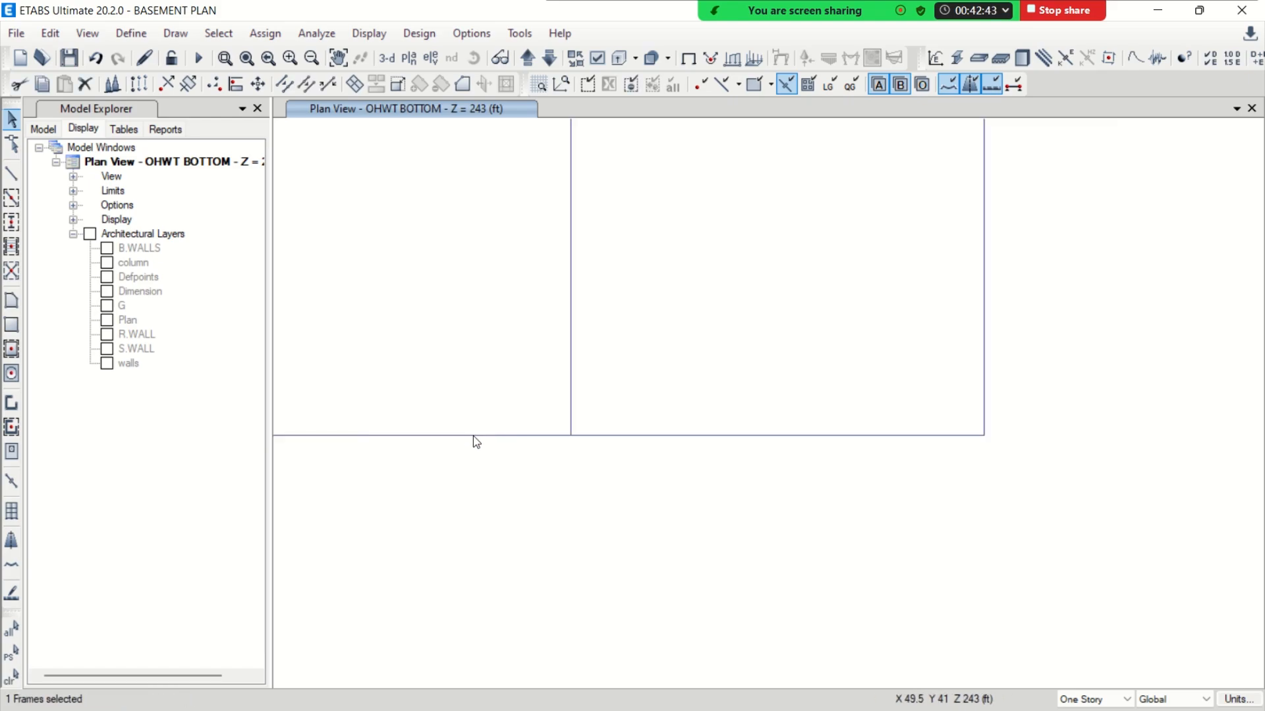
pyautogui.moveTo(678, 466); pyautogui.dragTo(618, 259)
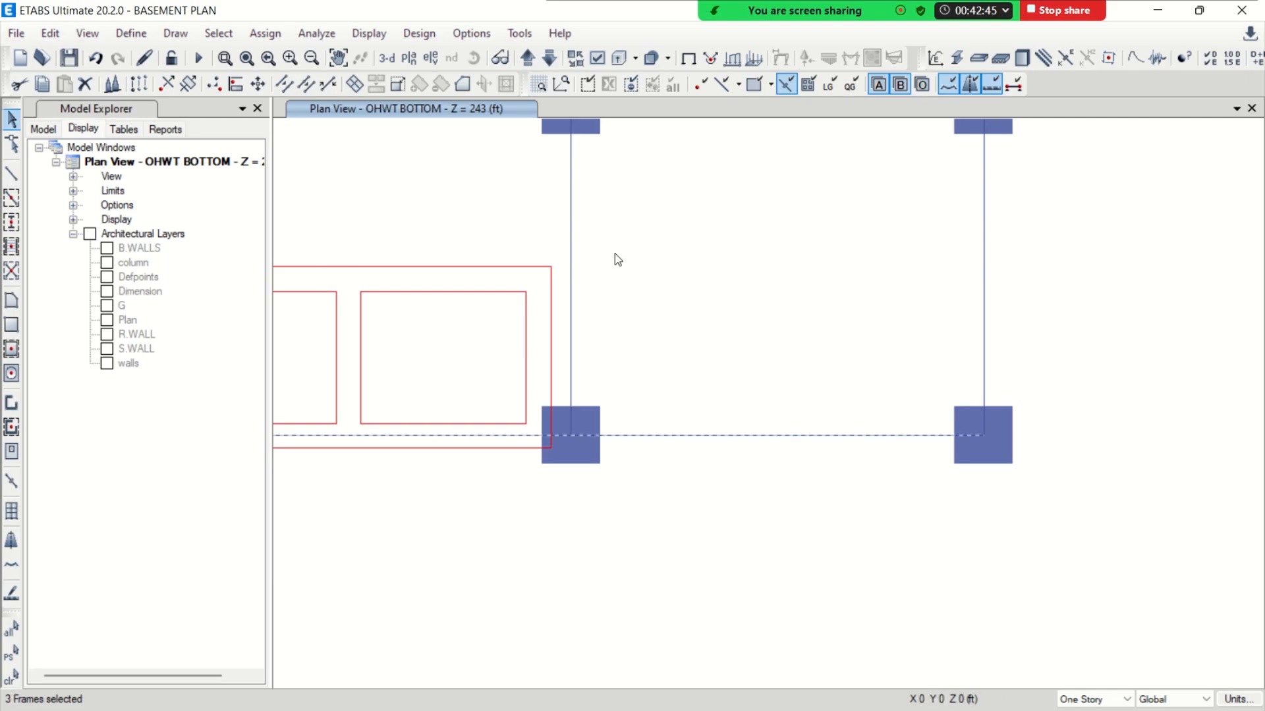
pyautogui.press('Delete')
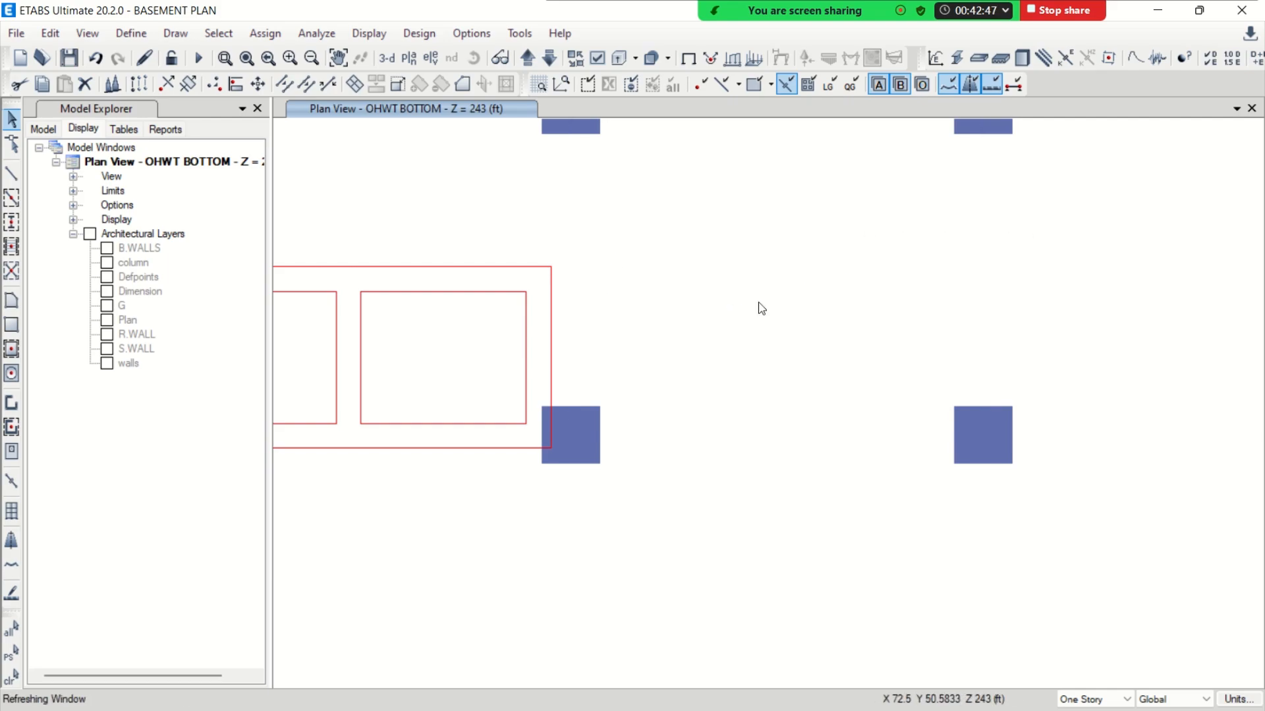
pyautogui.moveTo(717, 416); pyautogui.dragTo(419, 324)
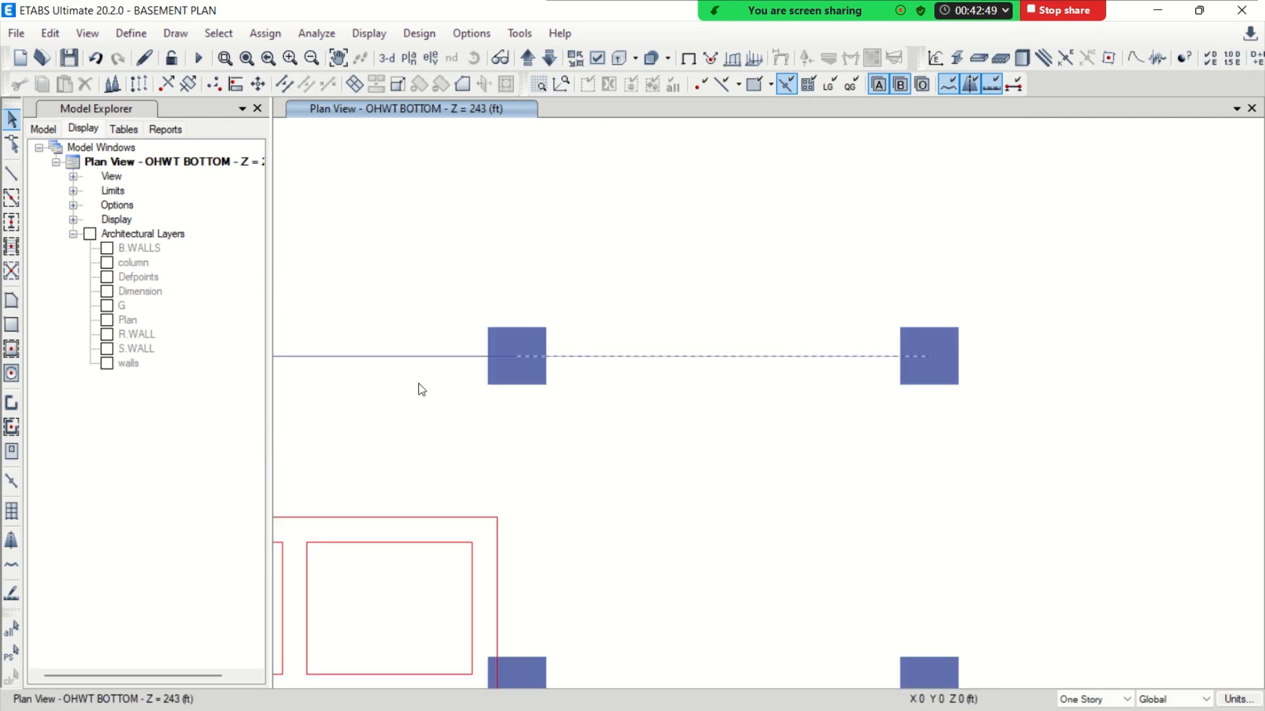
pyautogui.press('Delete')
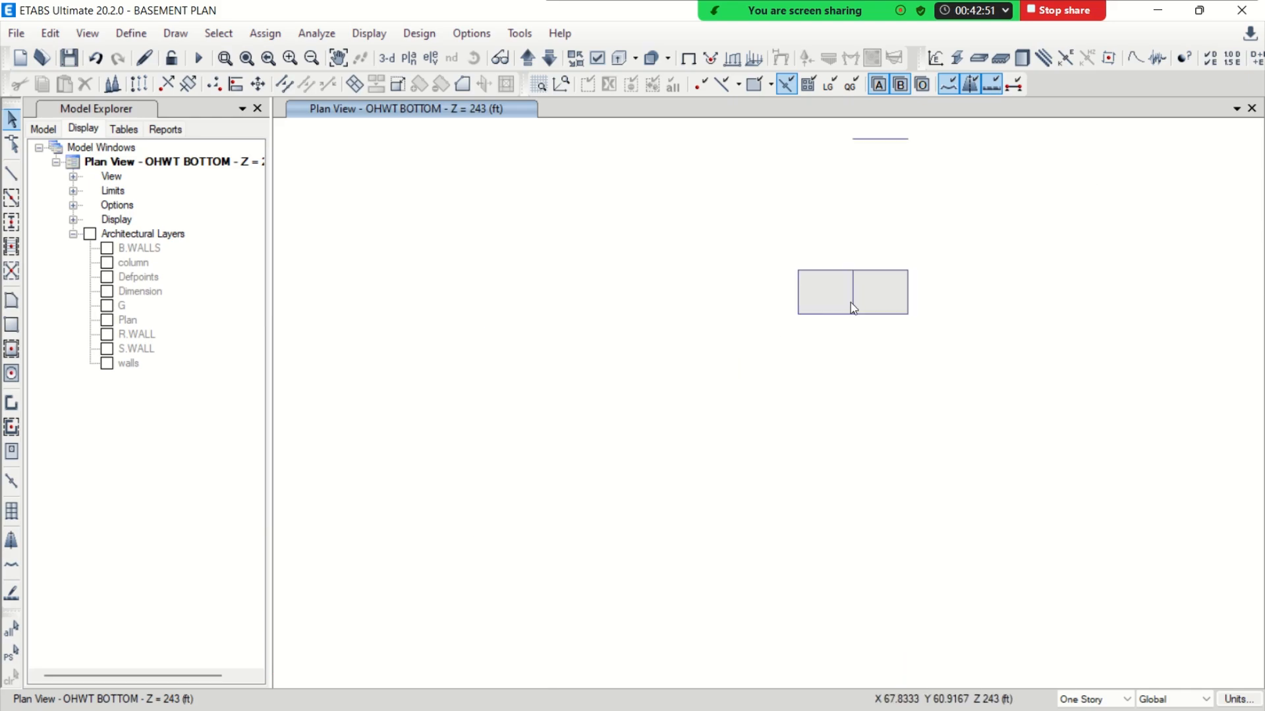
# Go up to the MUMTY plan and delete the cut-out slab panel of the lower-left stair and lift block
pyautogui.moveTo(920, 285)
pyautogui.mouseDown(button='middle')
pyautogui.moveTo(781, 325)
pyautogui.moveTo(686, 330)
pyautogui.mouseUp(button='middle')
pyautogui.scroll(3, 686, 330)
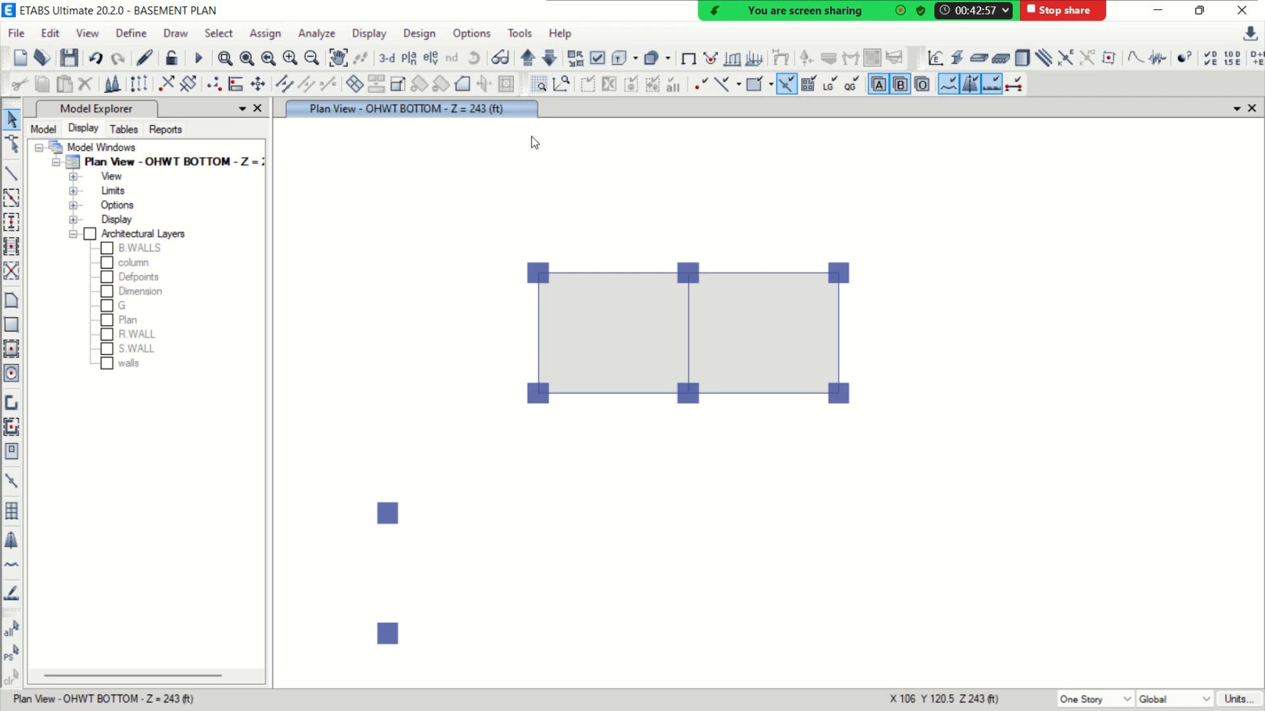
pyautogui.click(537, 60)
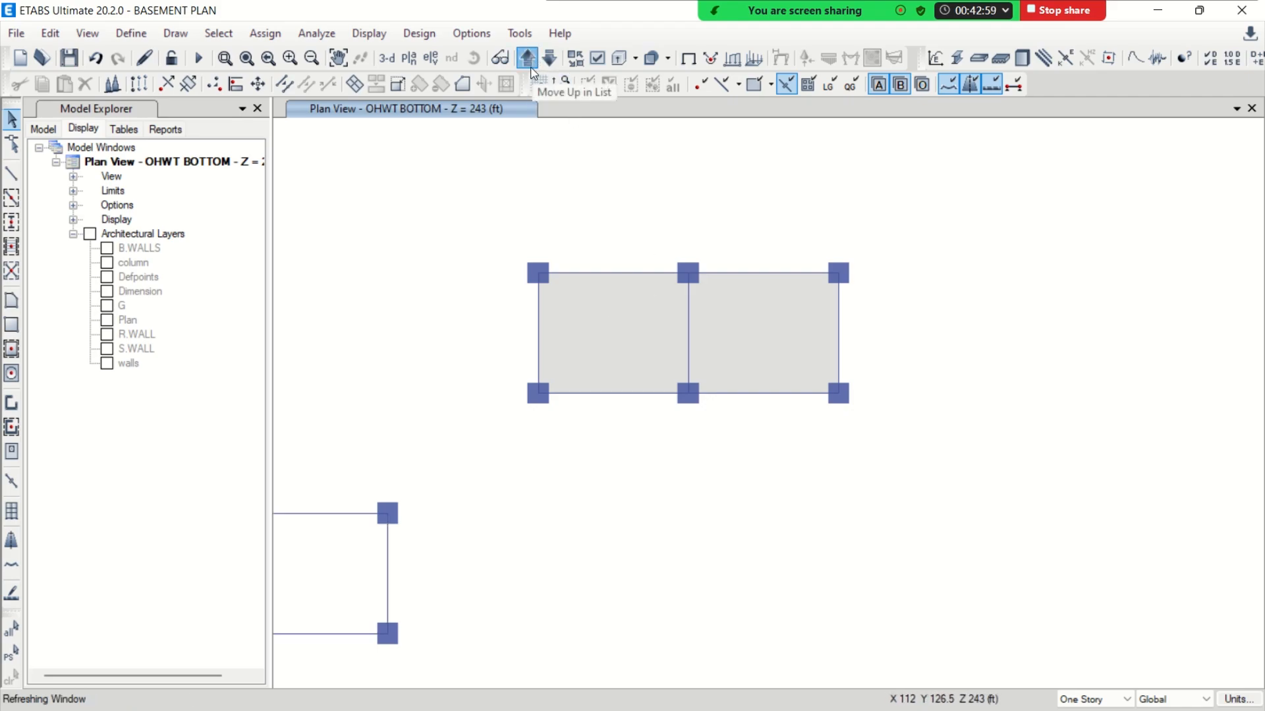
pyautogui.moveTo(453, 433); pyautogui.dragTo(627, 366, button='middle')
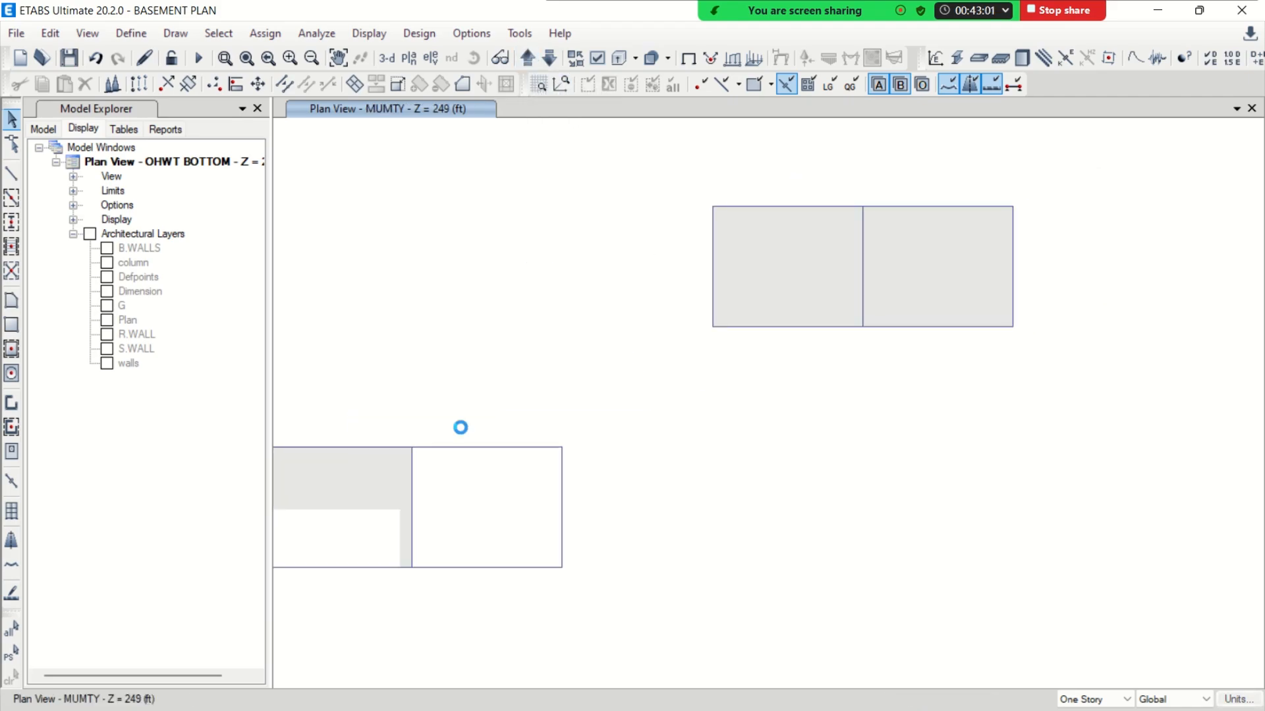
pyautogui.click(385, 485)
pyautogui.press('Delete')
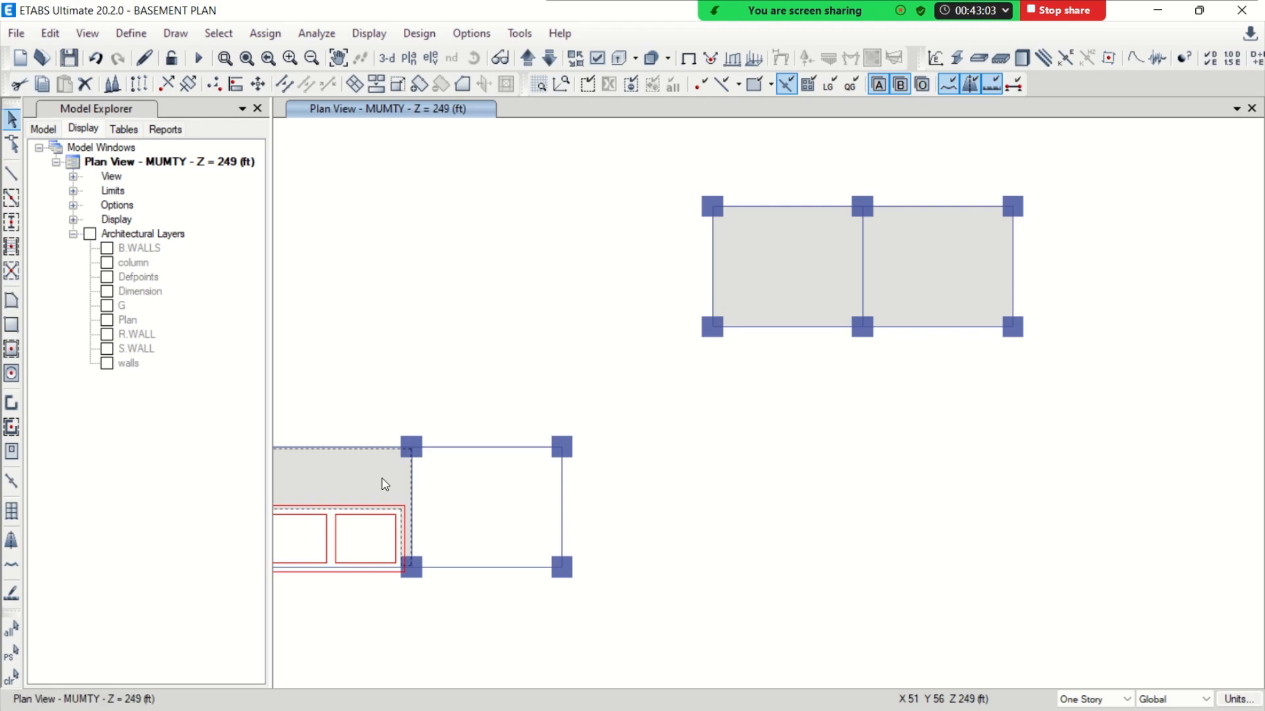
# Draw a rectangular Slab 6.5 floor over both bays of the lower-left block, 50 ft wide
pyautogui.click(11, 325)
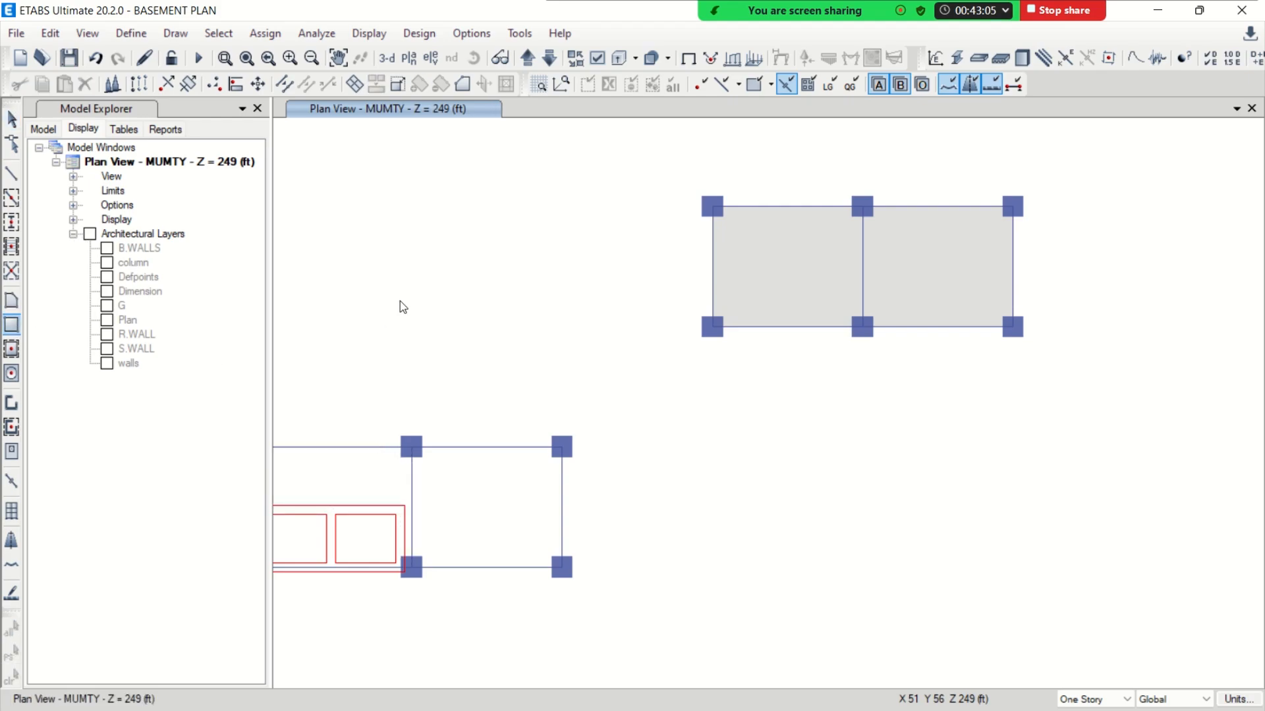
pyautogui.moveTo(404, 307); pyautogui.dragTo(579, 258, button='middle')
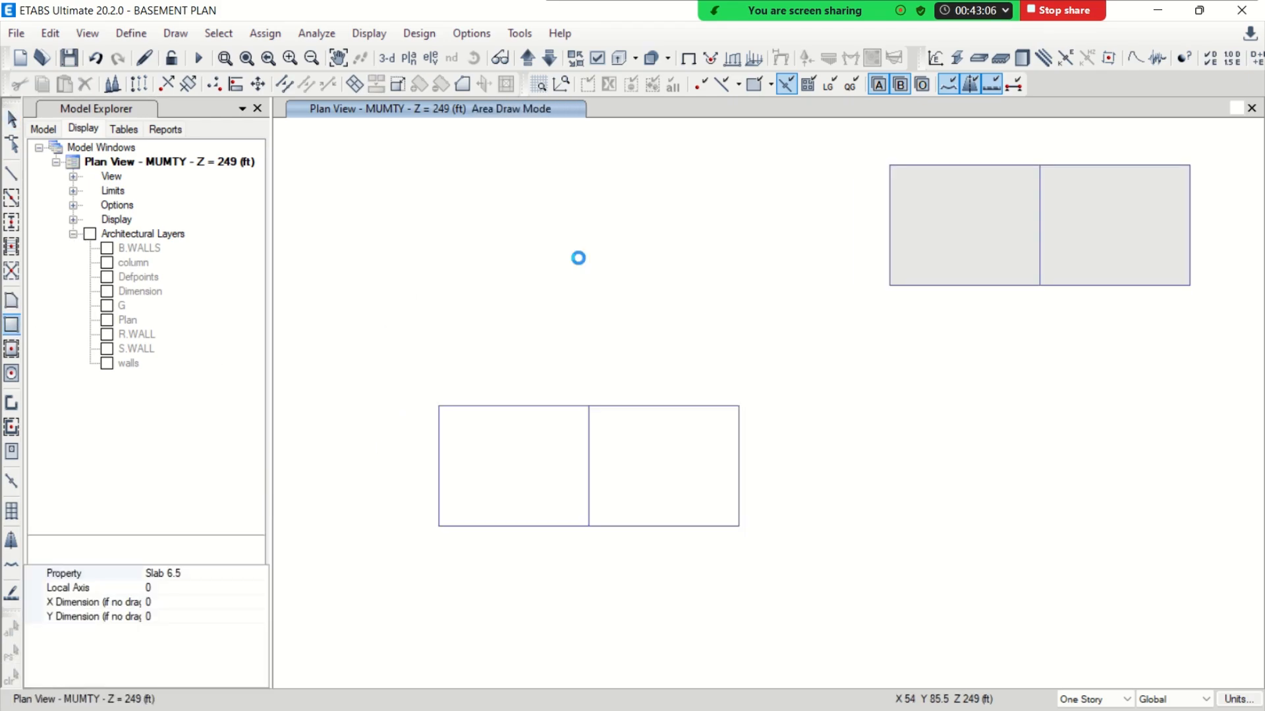
pyautogui.click(439, 407)
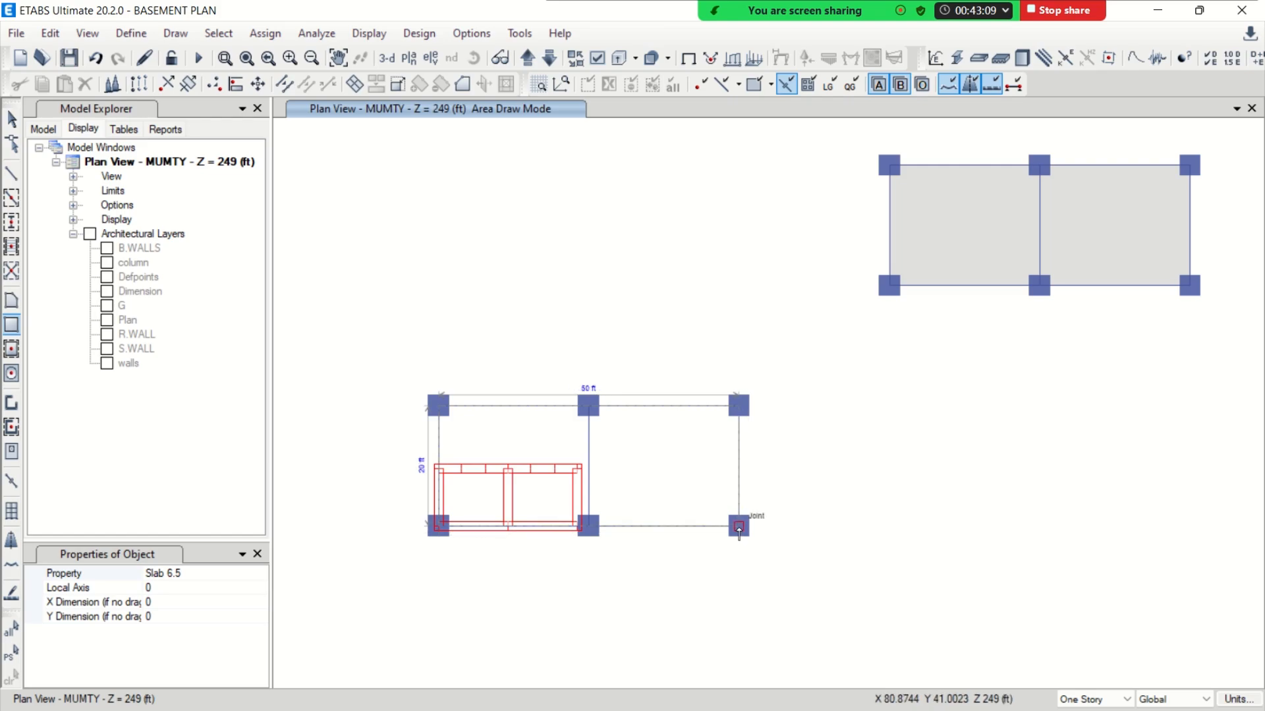
pyautogui.click(738, 527)
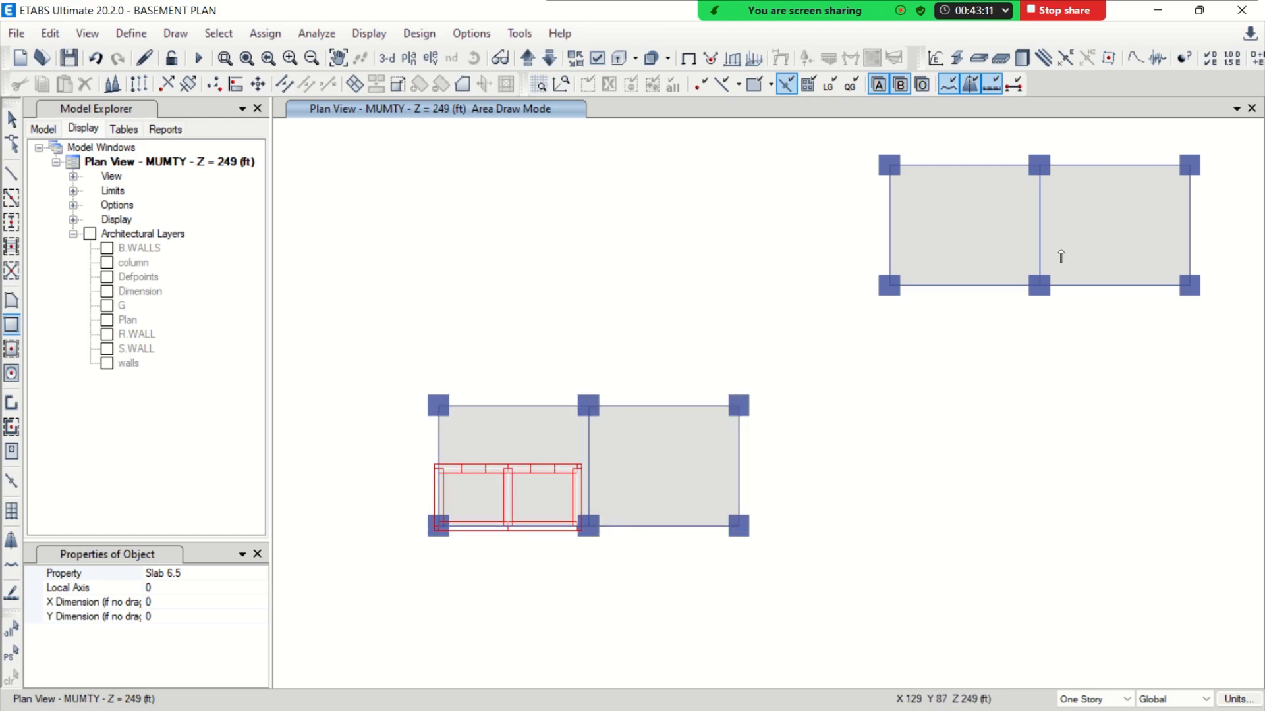
# Draw a rectangular Slab 6.5 floor over both bays of the upper-right block and delete the overlapping cut-out panel
pyautogui.moveTo(1108, 244); pyautogui.dragTo(396, 709, button='middle')
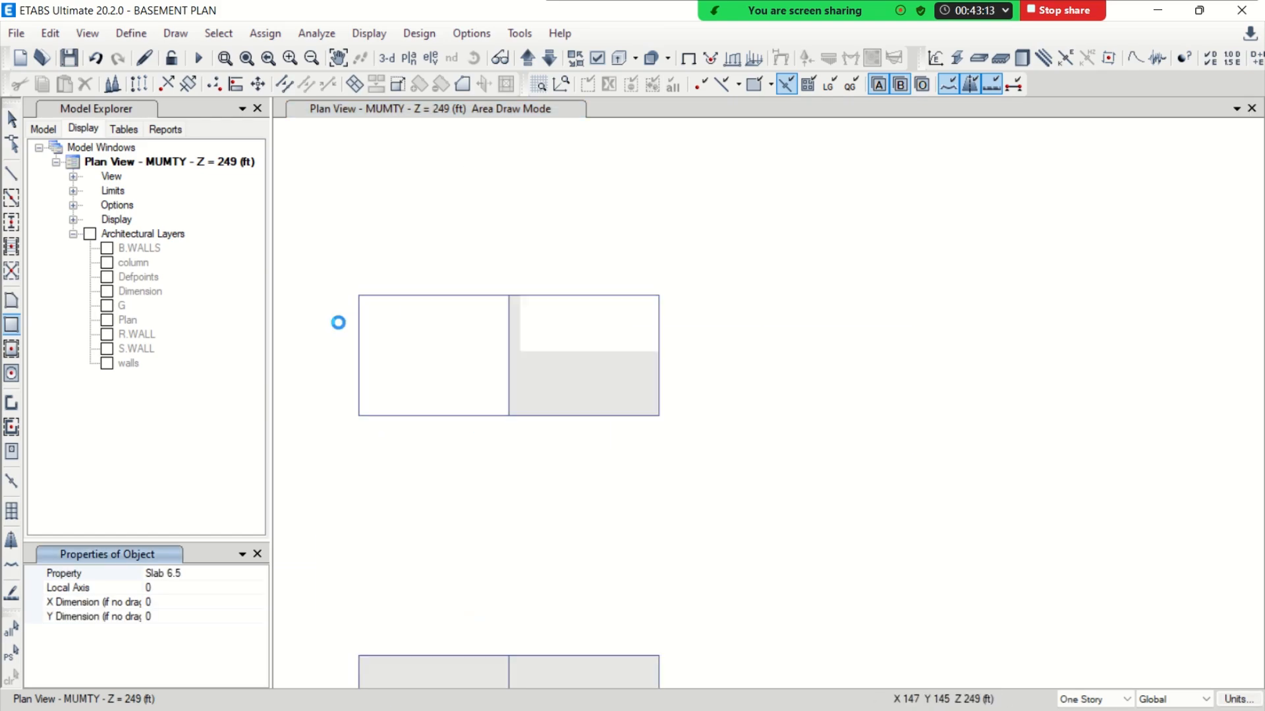
pyautogui.click(360, 296)
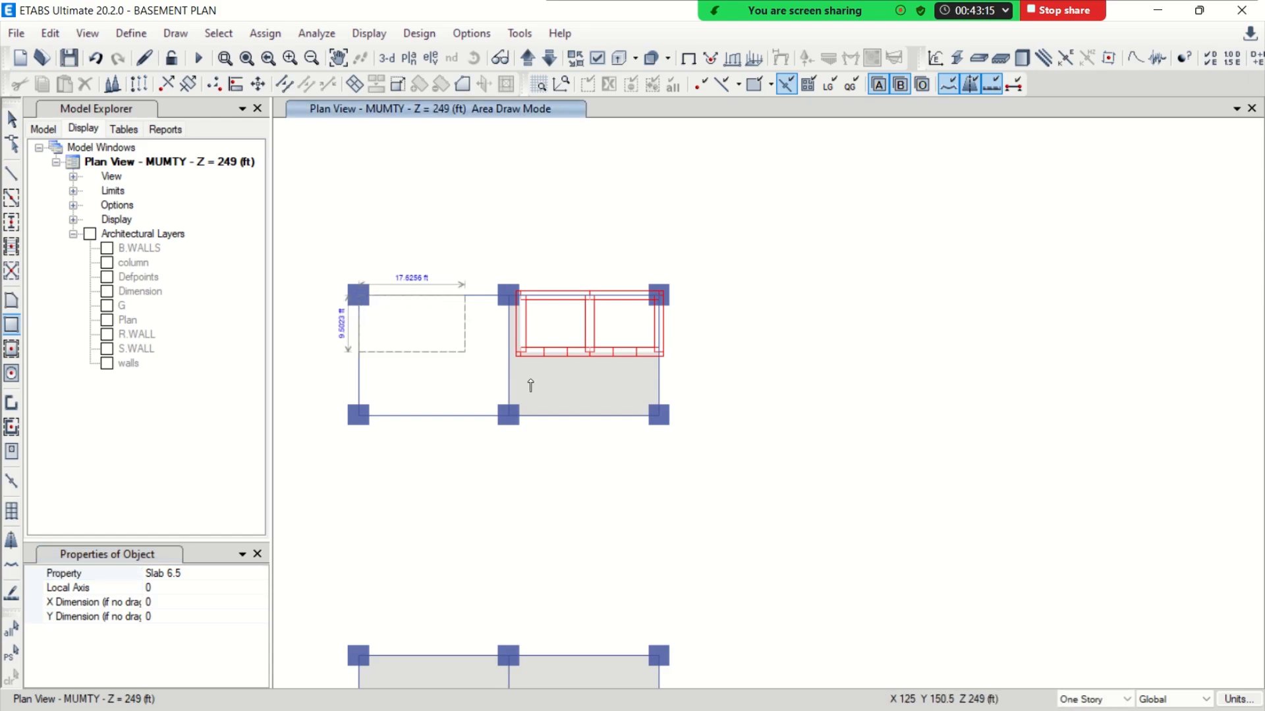
pyautogui.click(659, 416)
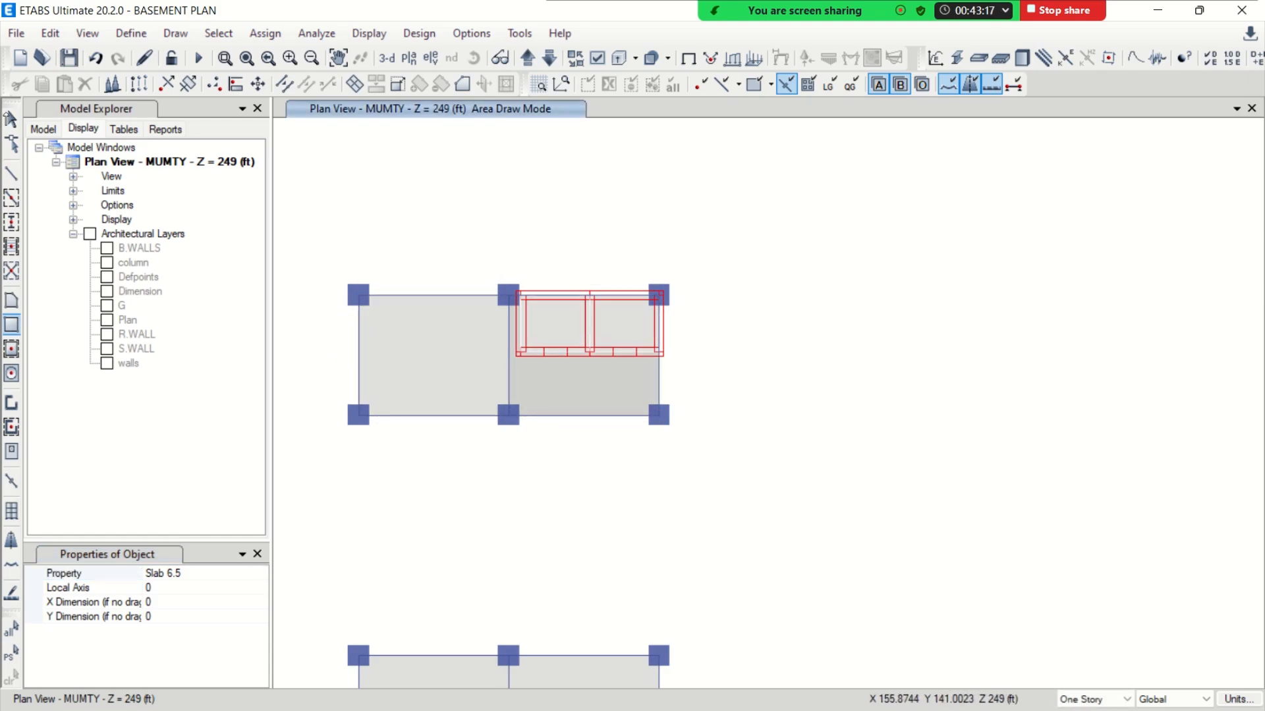
pyautogui.press('Escape')
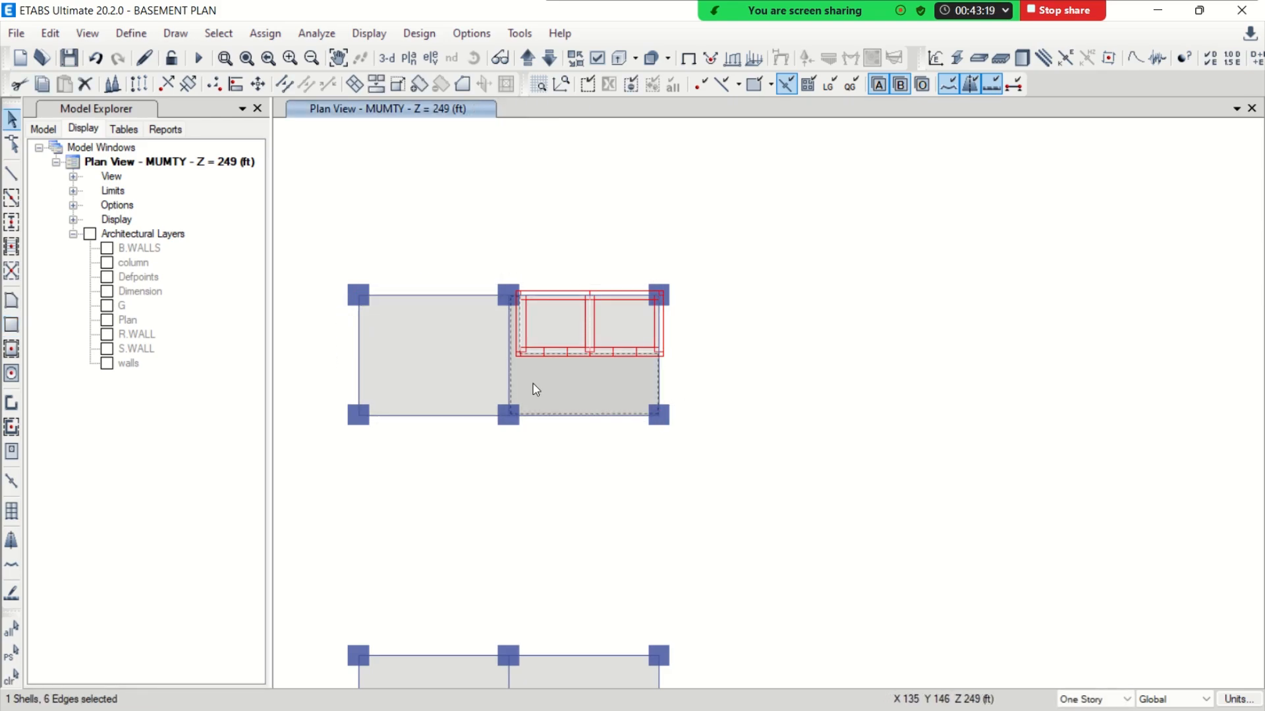
# Delete the six columns at the corners of the two overhead water tank bays on MUMTY
pyautogui.moveTo(424, 525); pyautogui.dragTo(700, 187, button='middle')
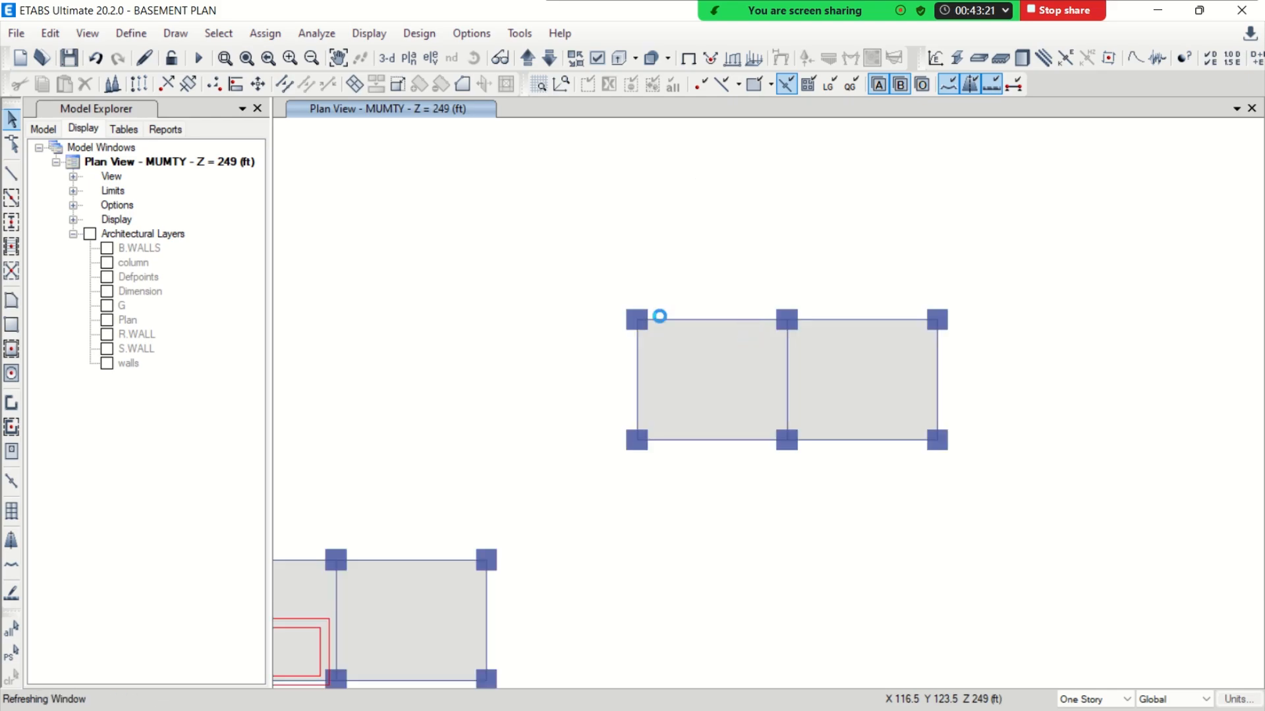
pyautogui.moveTo(605, 296); pyautogui.dragTo(659, 349)
pyautogui.moveTo(619, 418); pyautogui.dragTo(669, 469)
pyautogui.moveTo(765, 427); pyautogui.dragTo(828, 491)
pyautogui.moveTo(782, 309); pyautogui.dragTo(821, 348)
pyautogui.moveTo(904, 301); pyautogui.dragTo(977, 350)
pyautogui.moveTo(919, 423); pyautogui.dragTo(973, 468)
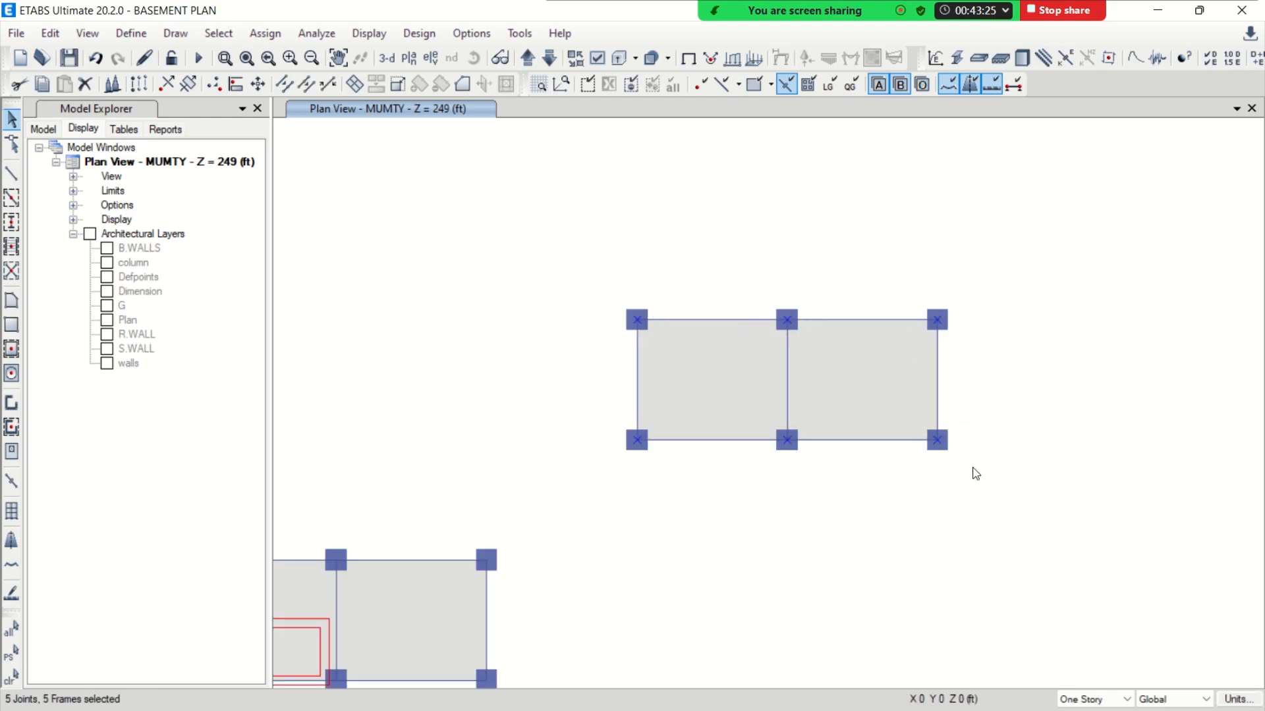
pyautogui.press('Delete')
# Delete all beams around and between the two overhead water tank bays, leaving the slab panels
pyautogui.moveTo(610, 305); pyautogui.dragTo(923, 328)
pyautogui.moveTo(774, 292); pyautogui.dragTo(825, 492)
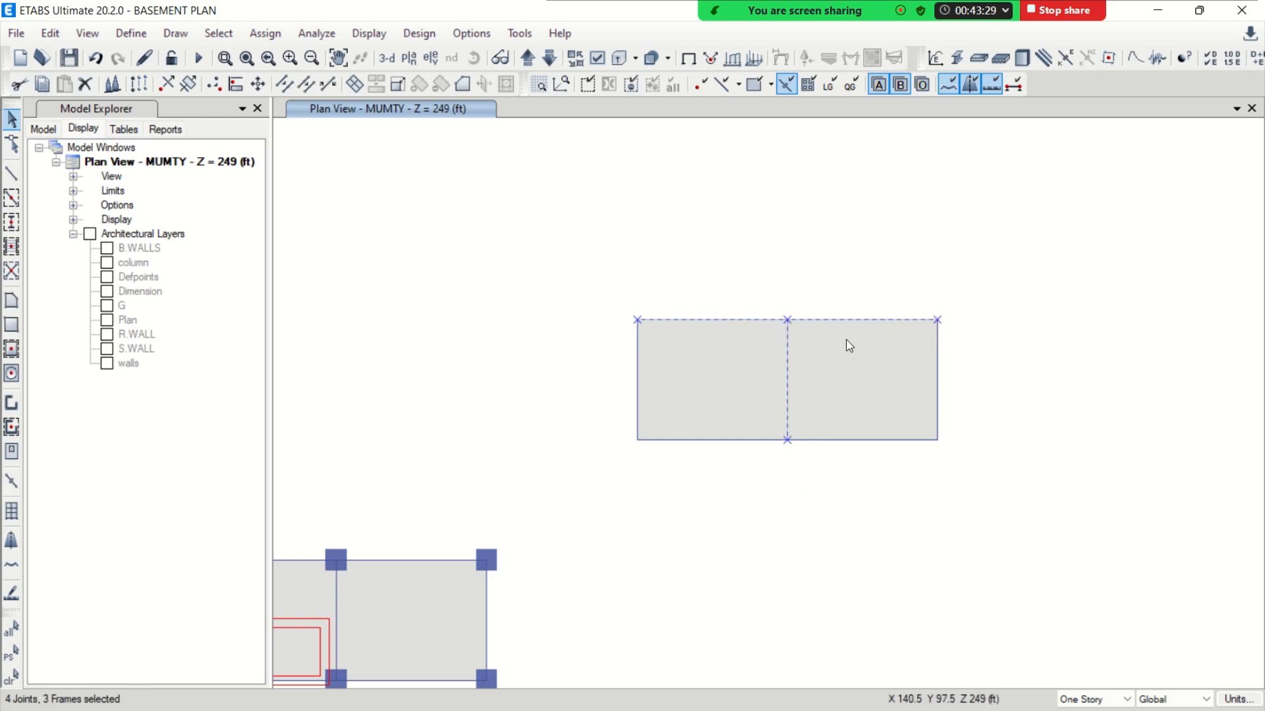
pyautogui.moveTo(920, 296); pyautogui.dragTo(961, 471)
pyautogui.moveTo(615, 290); pyautogui.dragTo(667, 491)
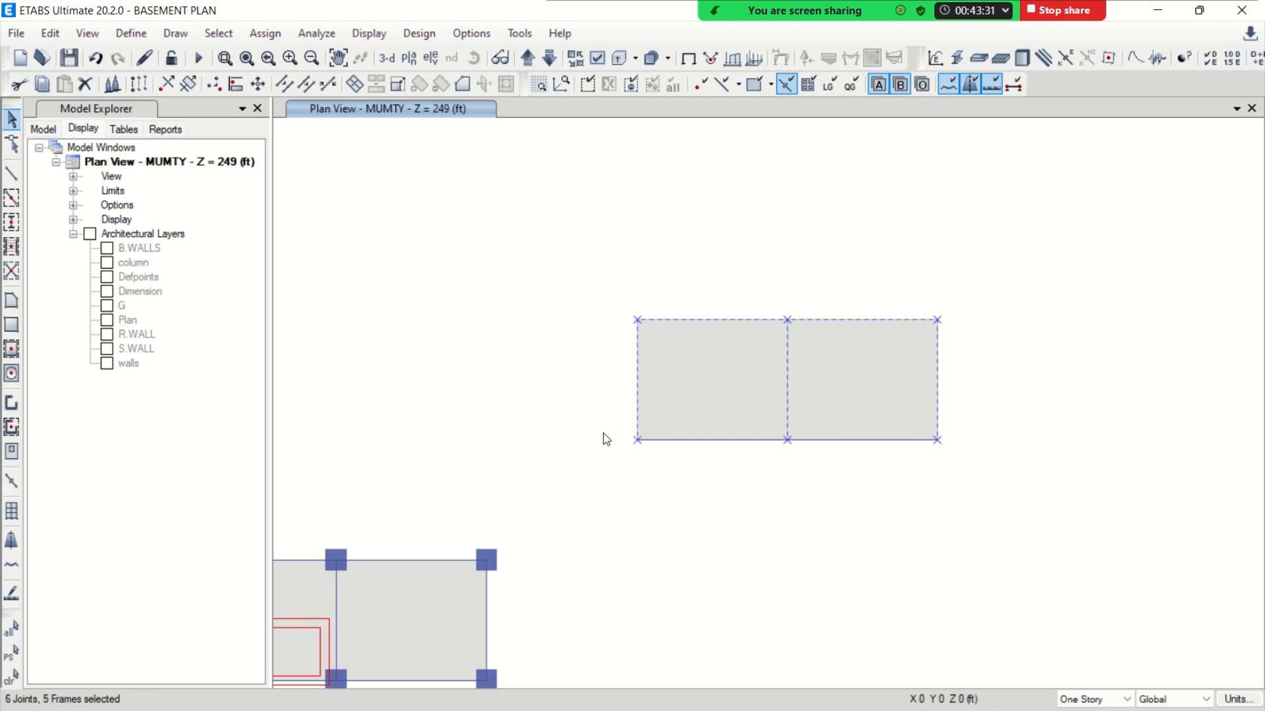
pyautogui.moveTo(601, 432); pyautogui.dragTo(950, 477)
pyautogui.press('Delete')
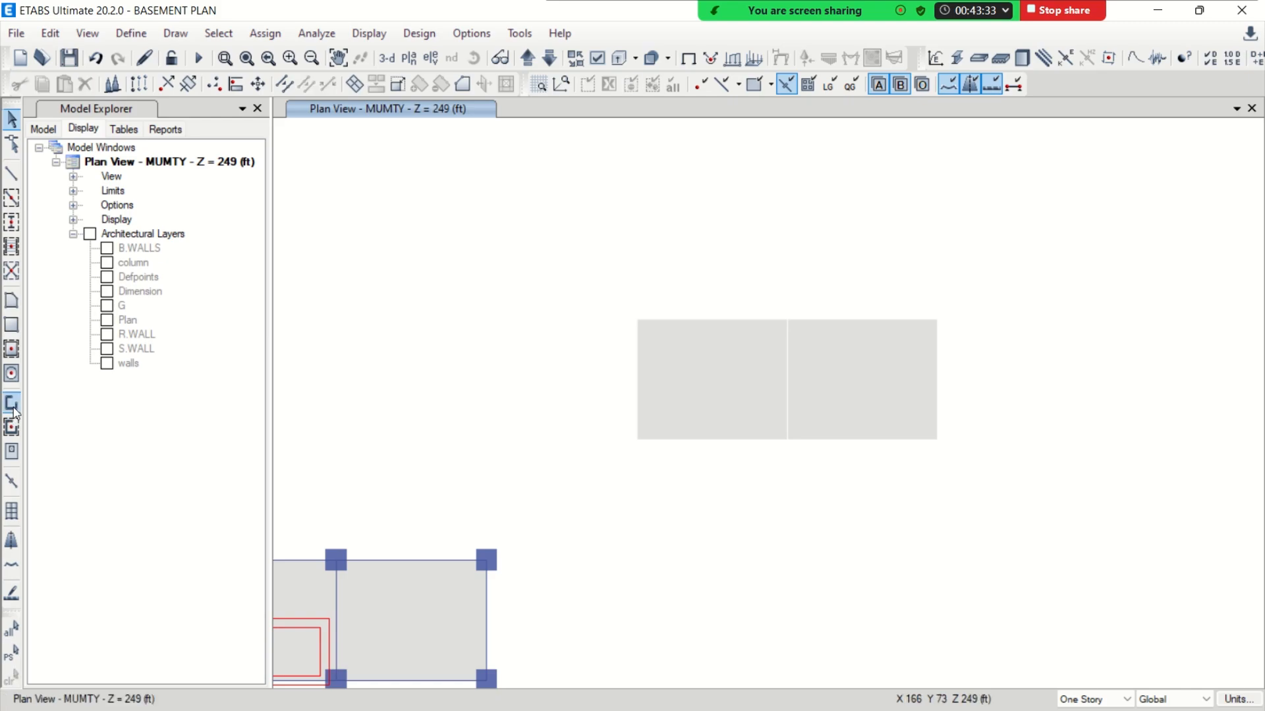
# Draw Wall1 pier walls along all four sides of the left overhead water tank bay
pyautogui.click(13, 409)
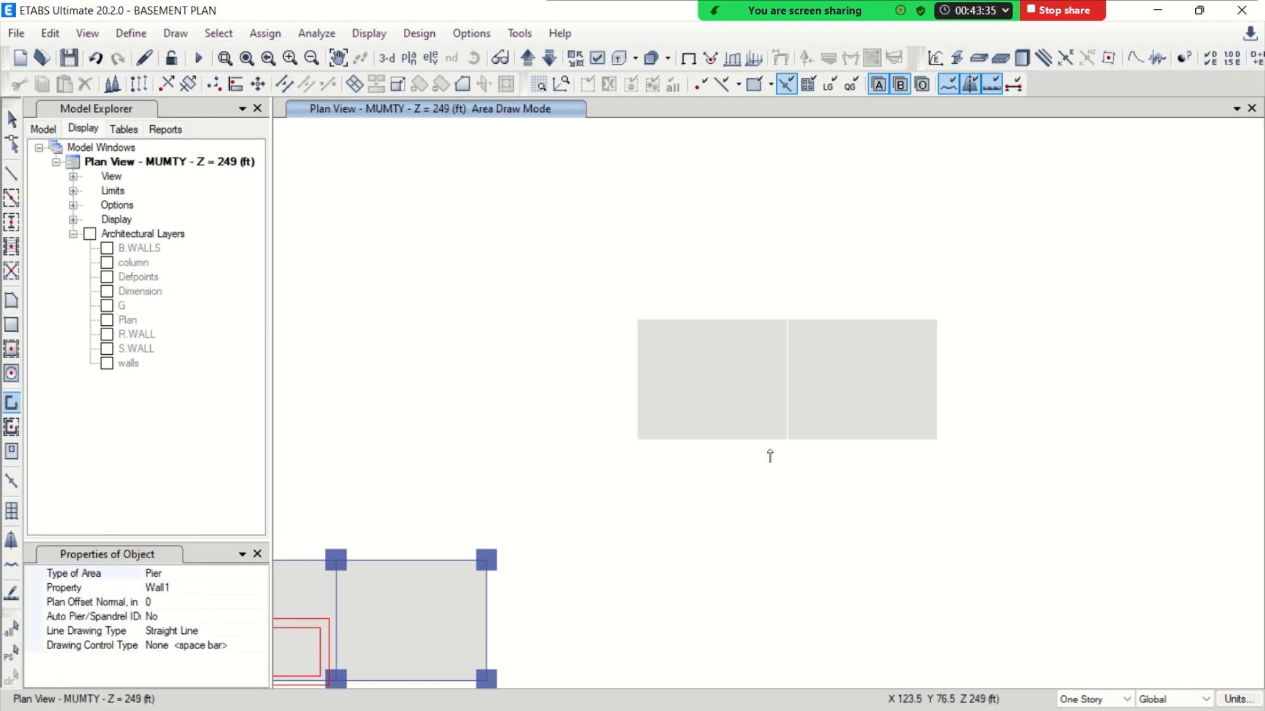
pyautogui.click(638, 439)
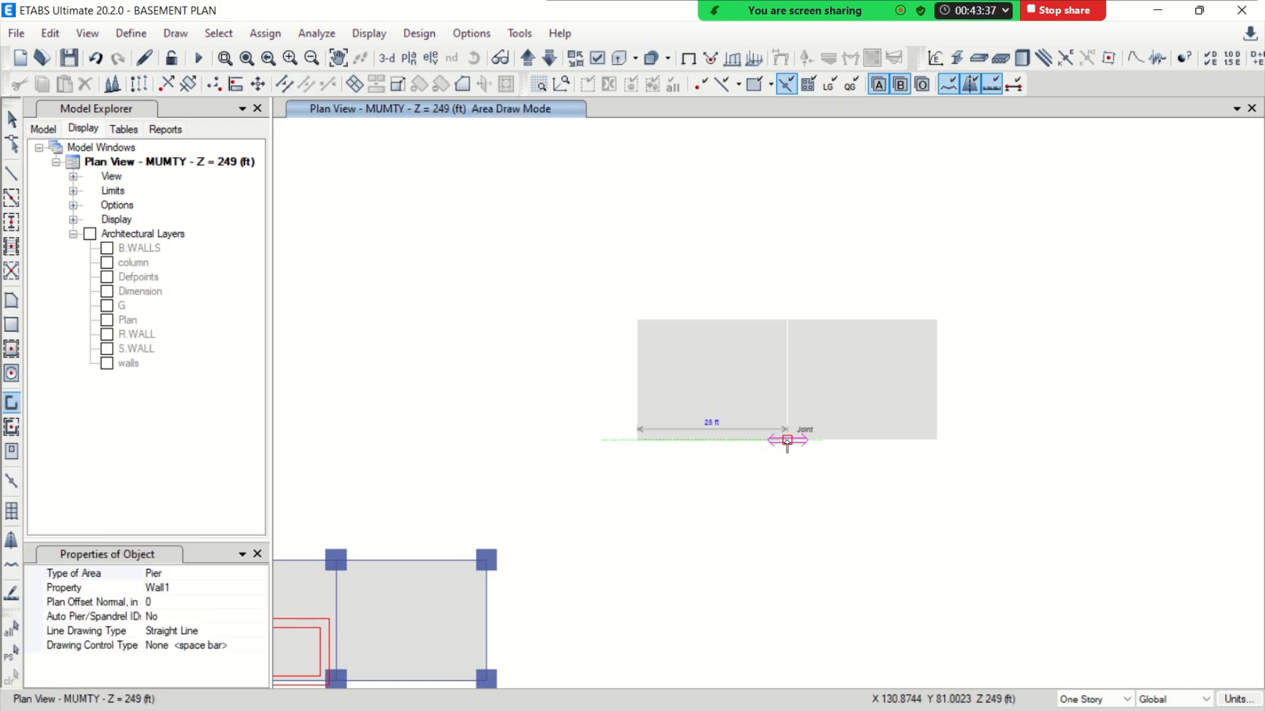
pyautogui.doubleClick(787, 440)
pyautogui.doubleClick(787, 322)
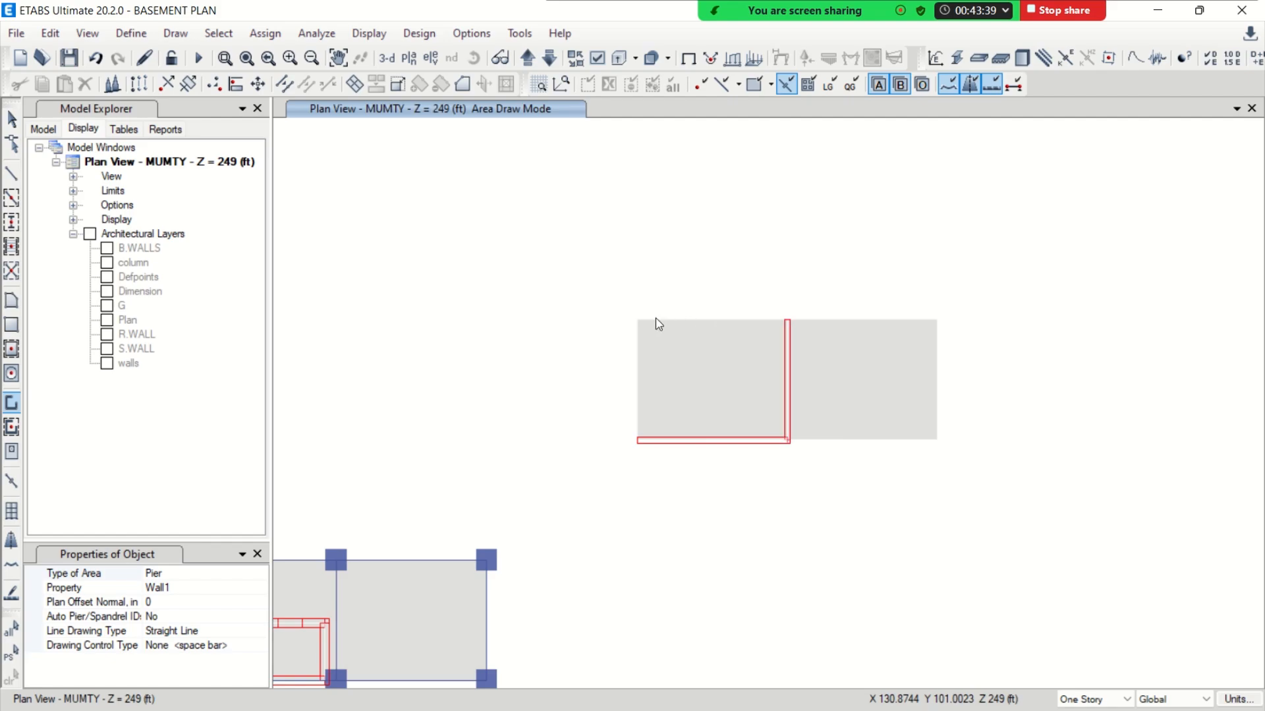
pyautogui.click(638, 321)
pyautogui.doubleClick(788, 322)
pyautogui.doubleClick(638, 444)
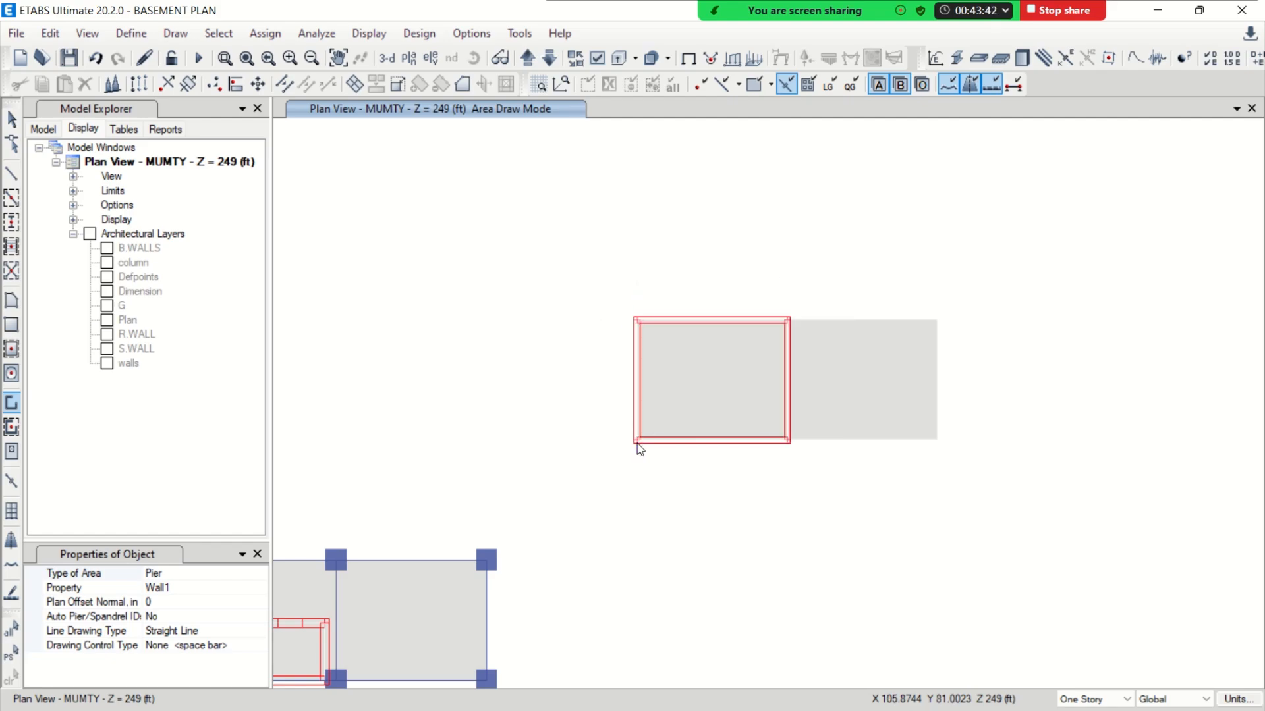
# Draw Wall1 walls along the three open sides of the right tank bay and save the model
pyautogui.click(787, 440)
pyautogui.doubleClick(936, 440)
pyautogui.doubleClick(938, 322)
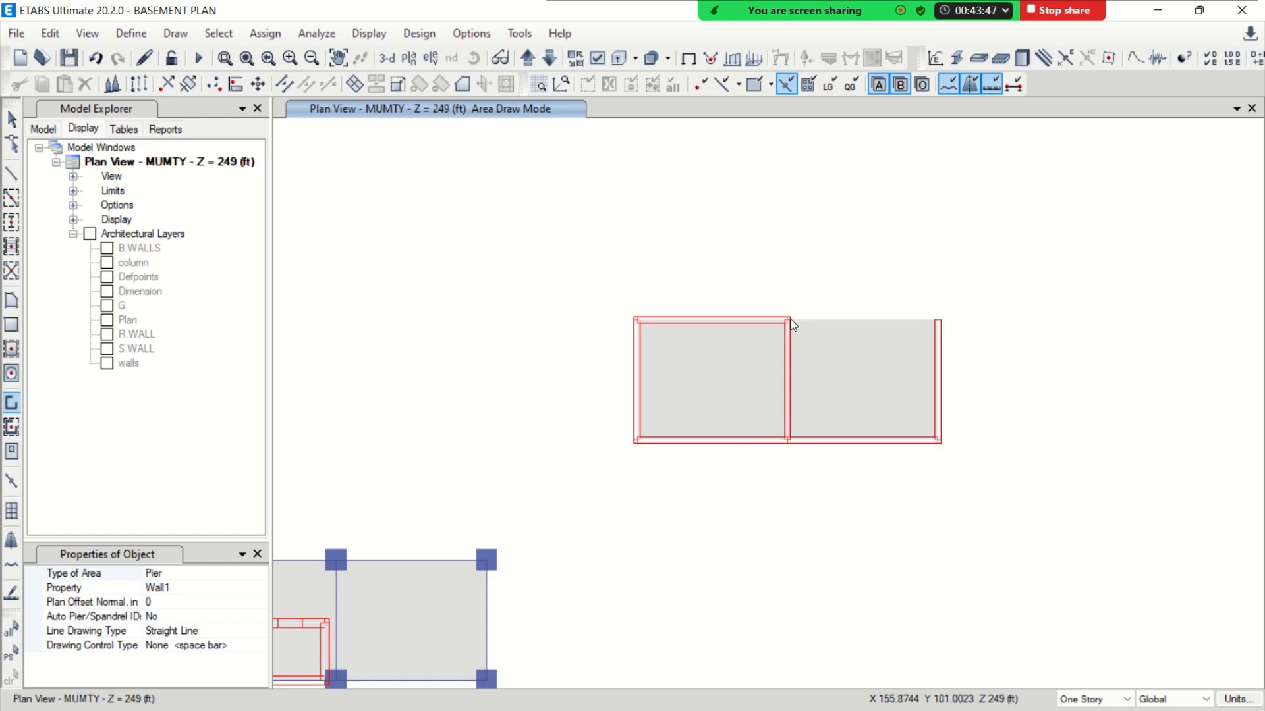
pyautogui.click(789, 320)
pyautogui.doubleClick(938, 319)
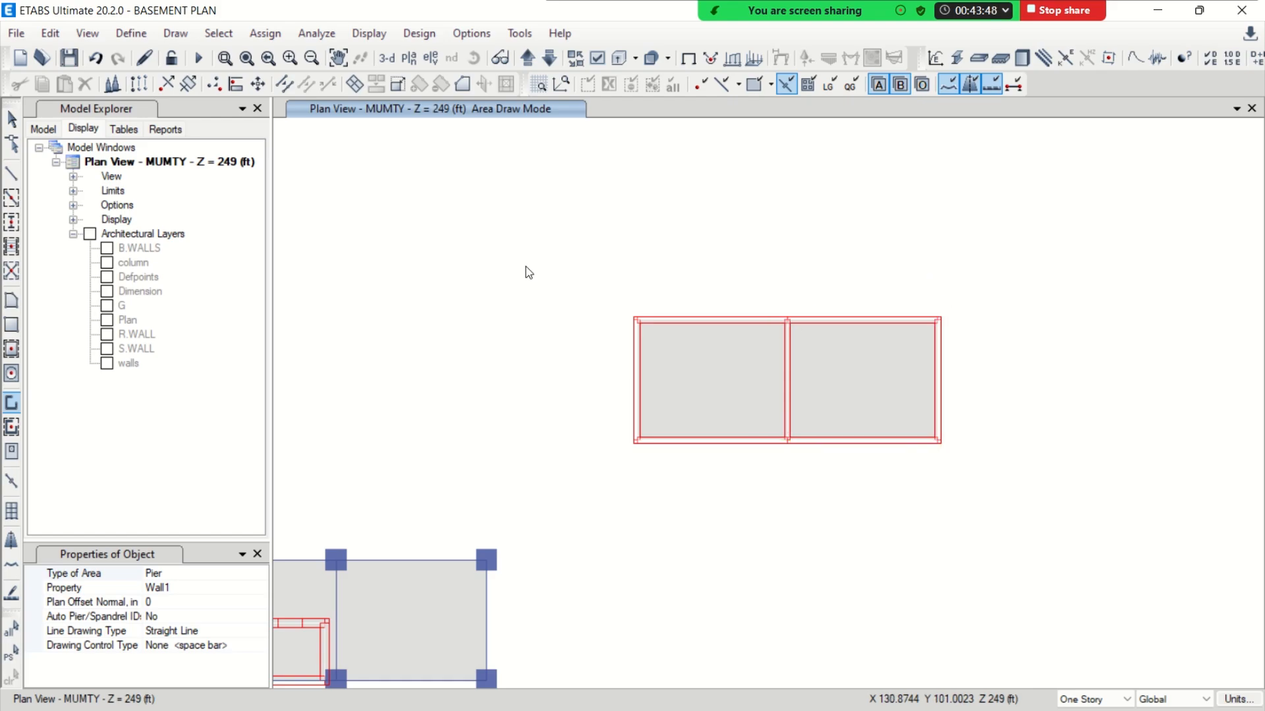
pyautogui.click(11, 120)
pyautogui.click(70, 59)
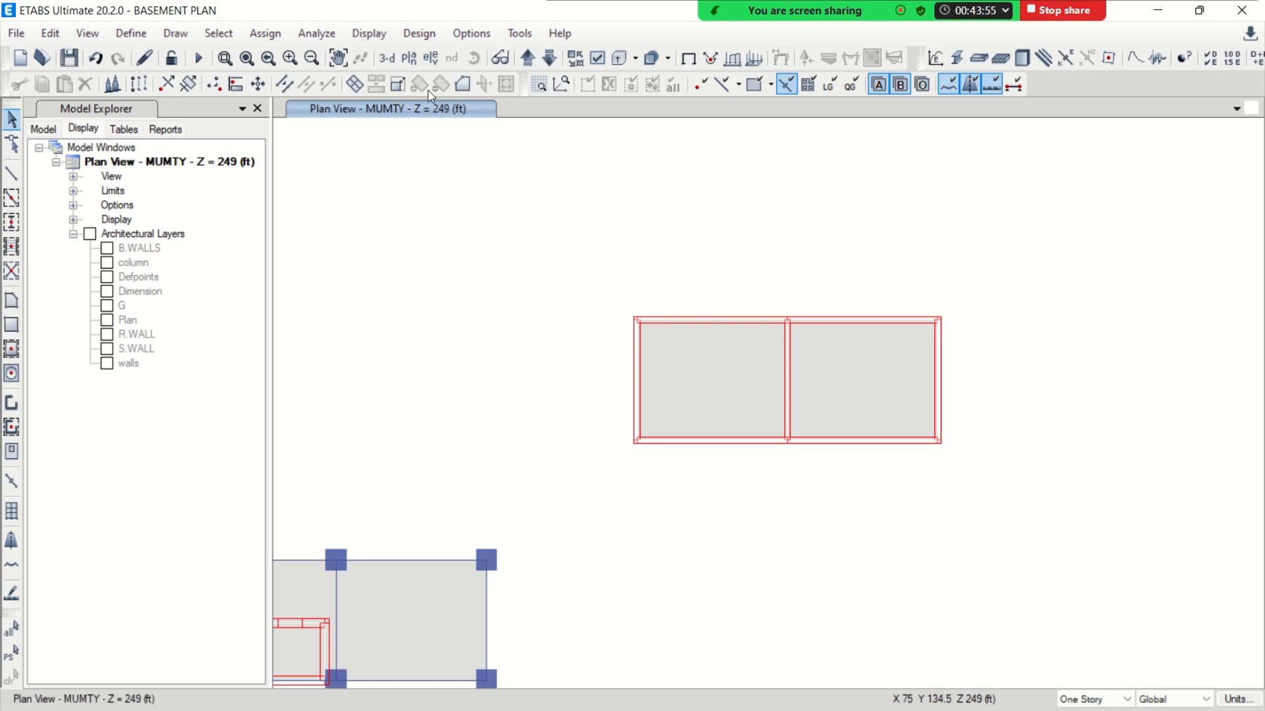
# Inspect the finished water tank and mumty blocks in the 3-D view by orbiting around the top of the building
pyautogui.click(388, 59)
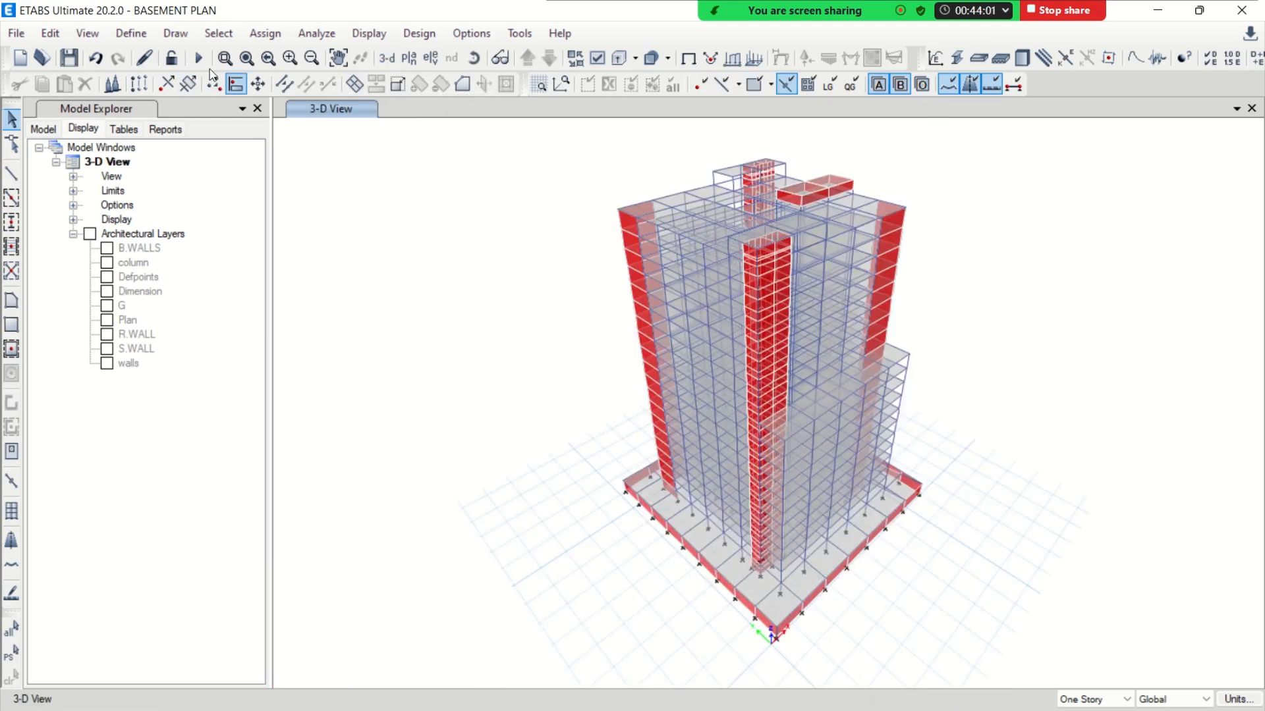
pyautogui.moveTo(740, 417)
pyautogui.keyDown('shift'); pyautogui.mouseDown(button='middle')
pyautogui.moveTo(735, 378)
pyautogui.moveTo(735, 402)
pyautogui.mouseUp(button='middle'); pyautogui.keyUp('shift')
pyautogui.click(474, 59)
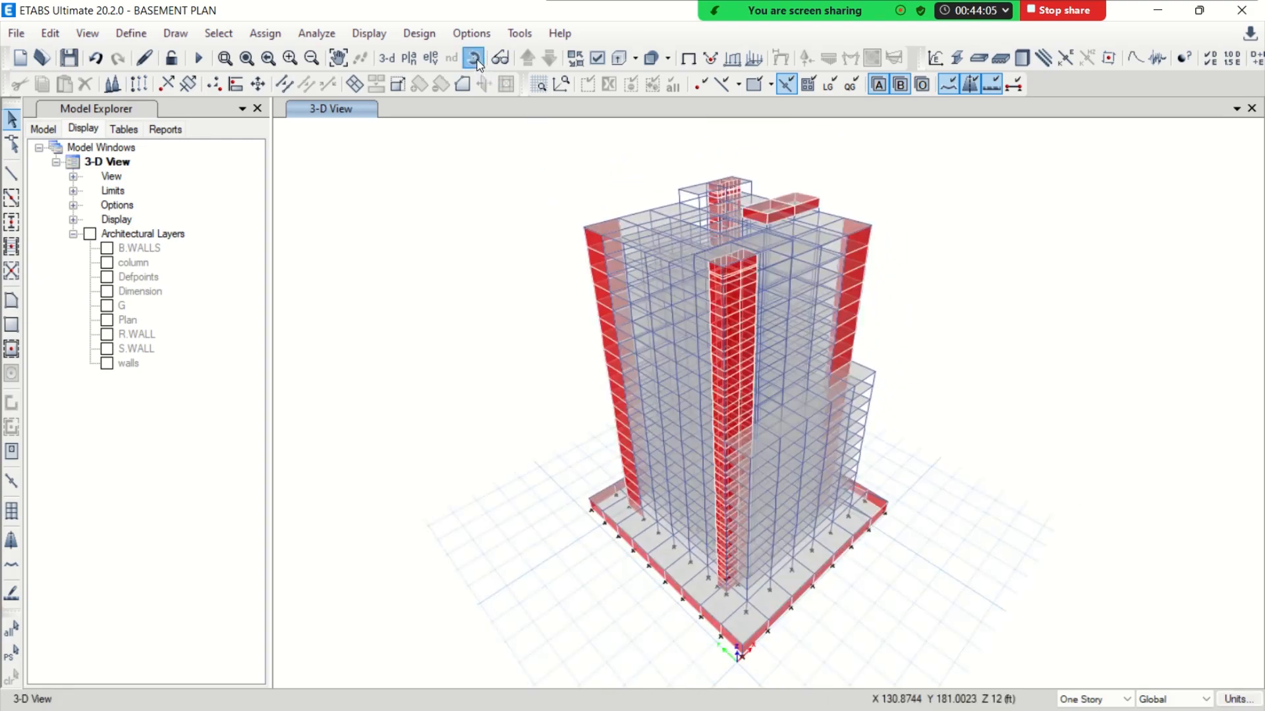
pyautogui.moveTo(903, 401); pyautogui.dragTo(758, 314)
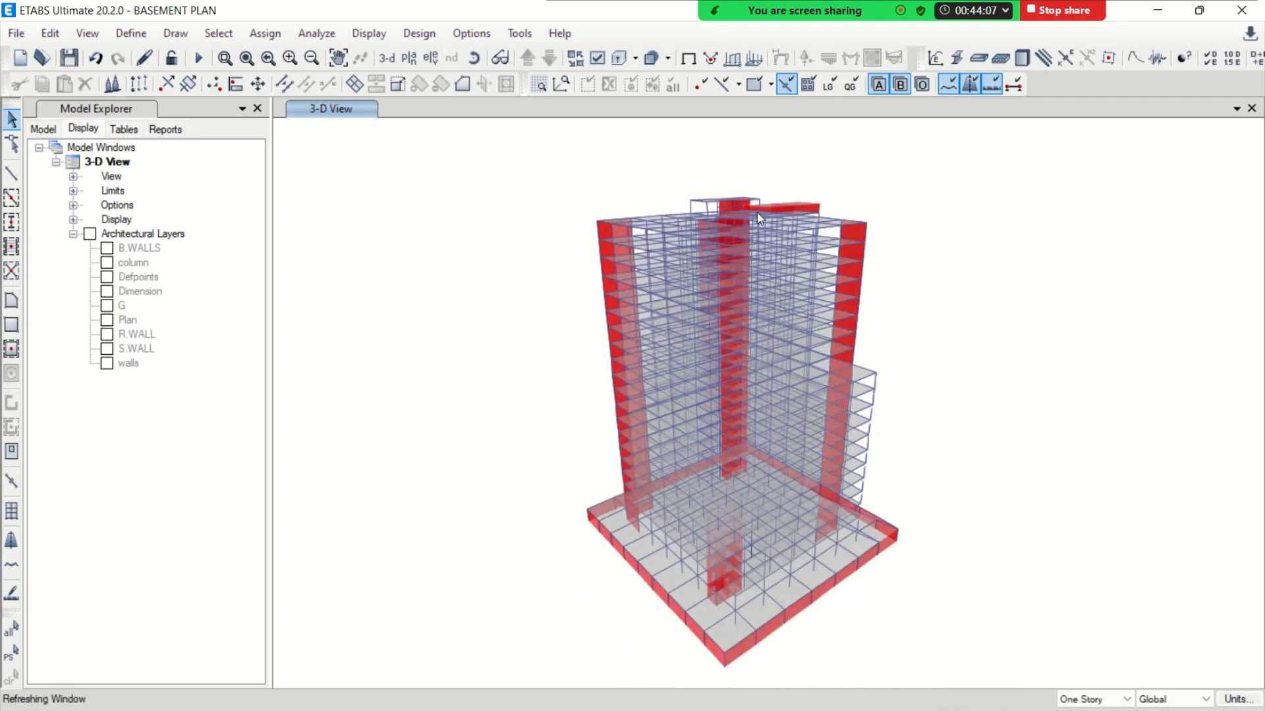
pyautogui.scroll(5, 734, 196)
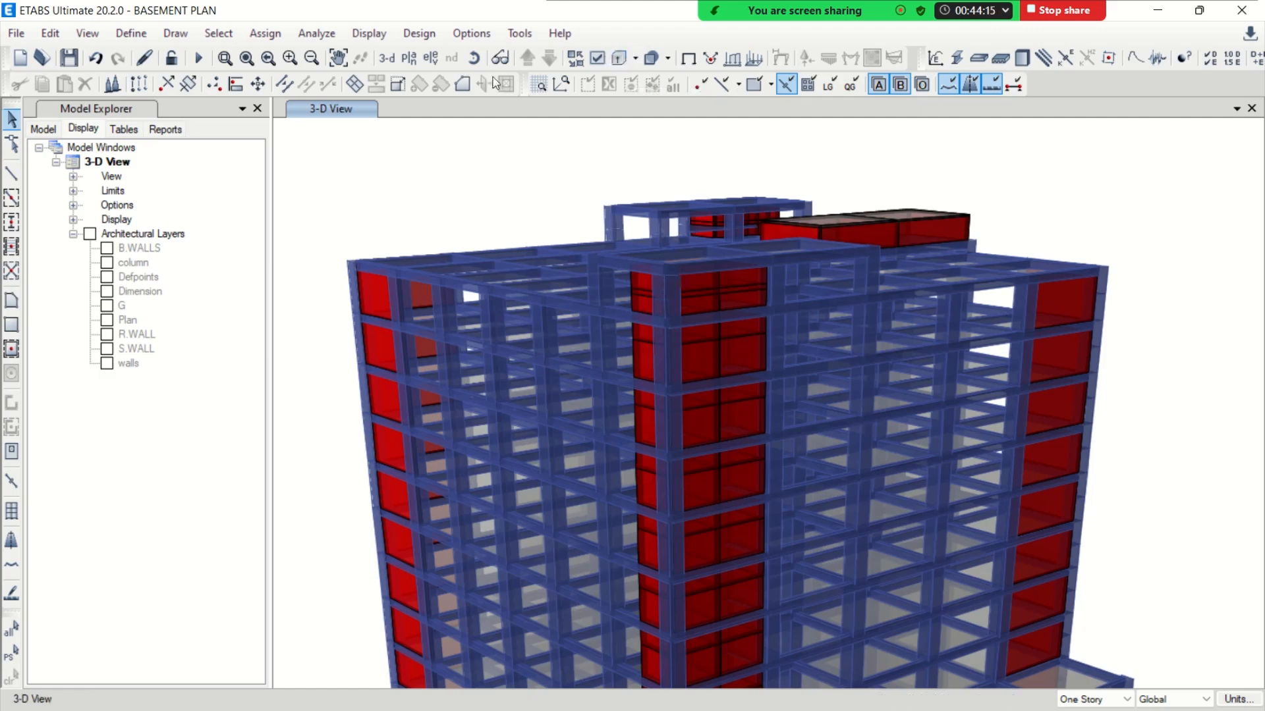
pyautogui.click(480, 62)
pyautogui.moveTo(611, 497)
pyautogui.mouseDown()
pyautogui.moveTo(683, 521)
pyautogui.moveTo(563, 306)
pyautogui.mouseUp()
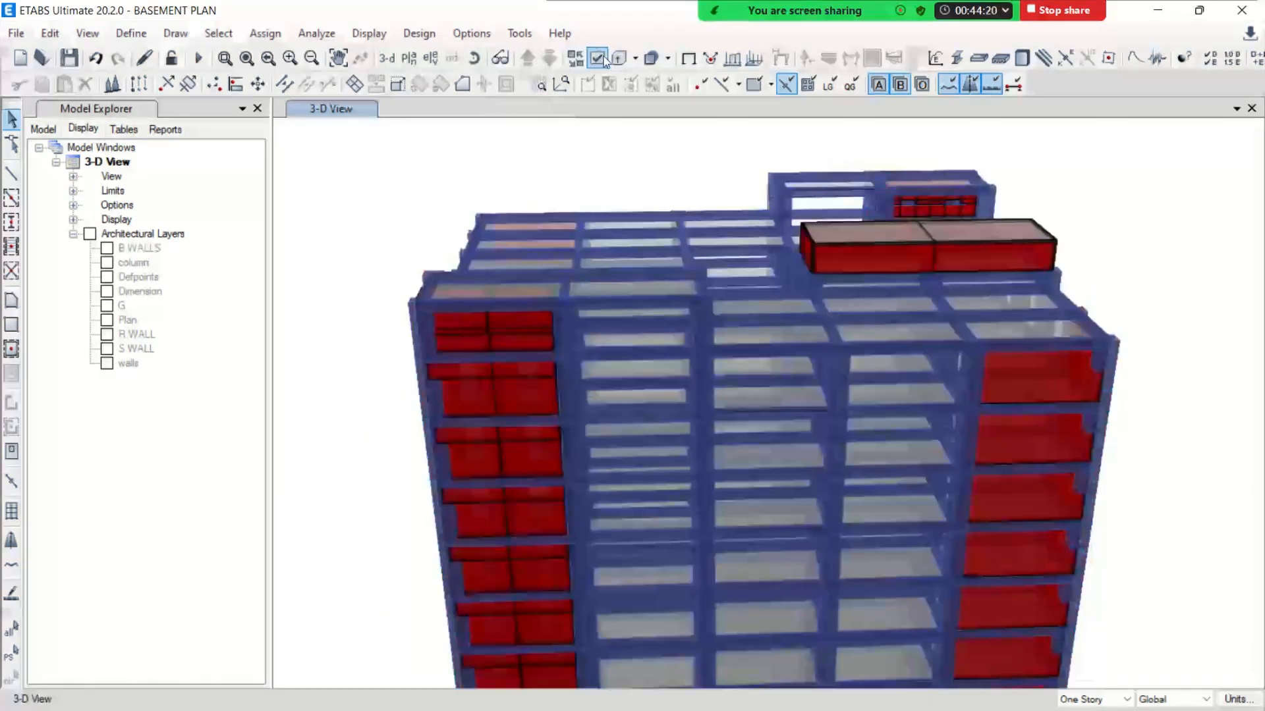
# Check the general display options of the 3-D view, including object fill and frame and shell extrusion
pyautogui.click(598, 60)
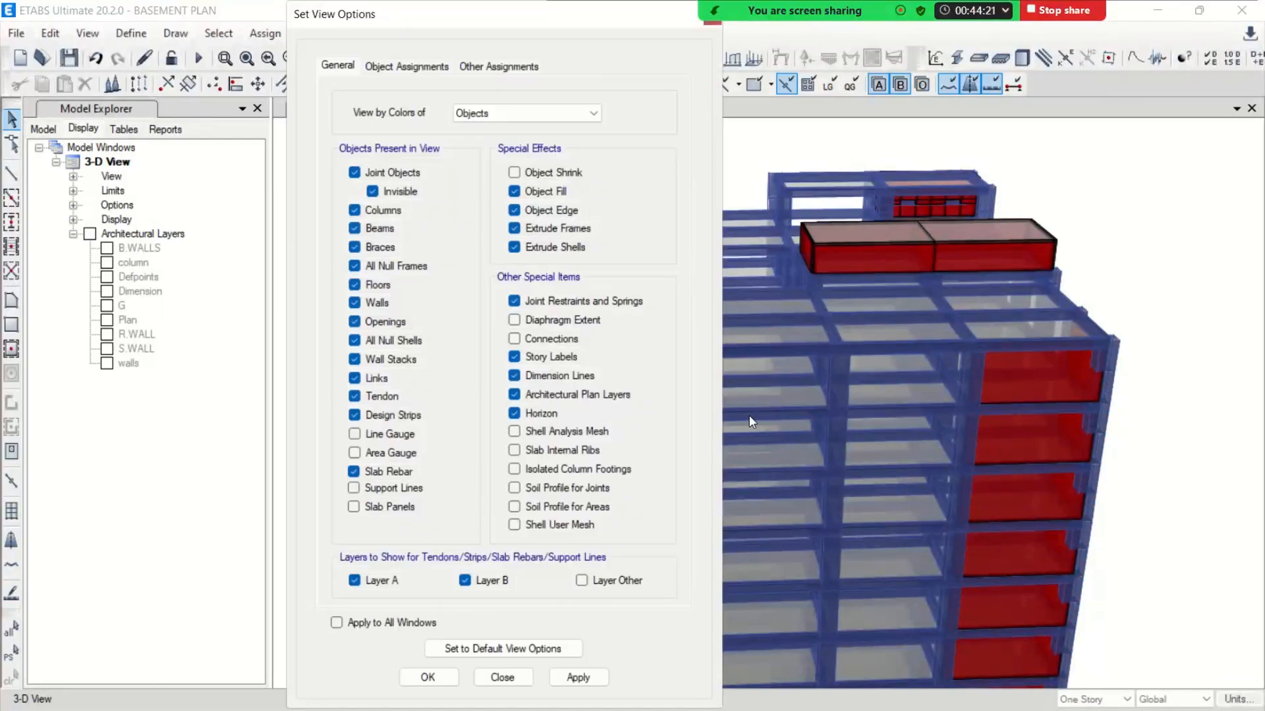
pyautogui.click(543, 305)
pyautogui.click(336, 623)
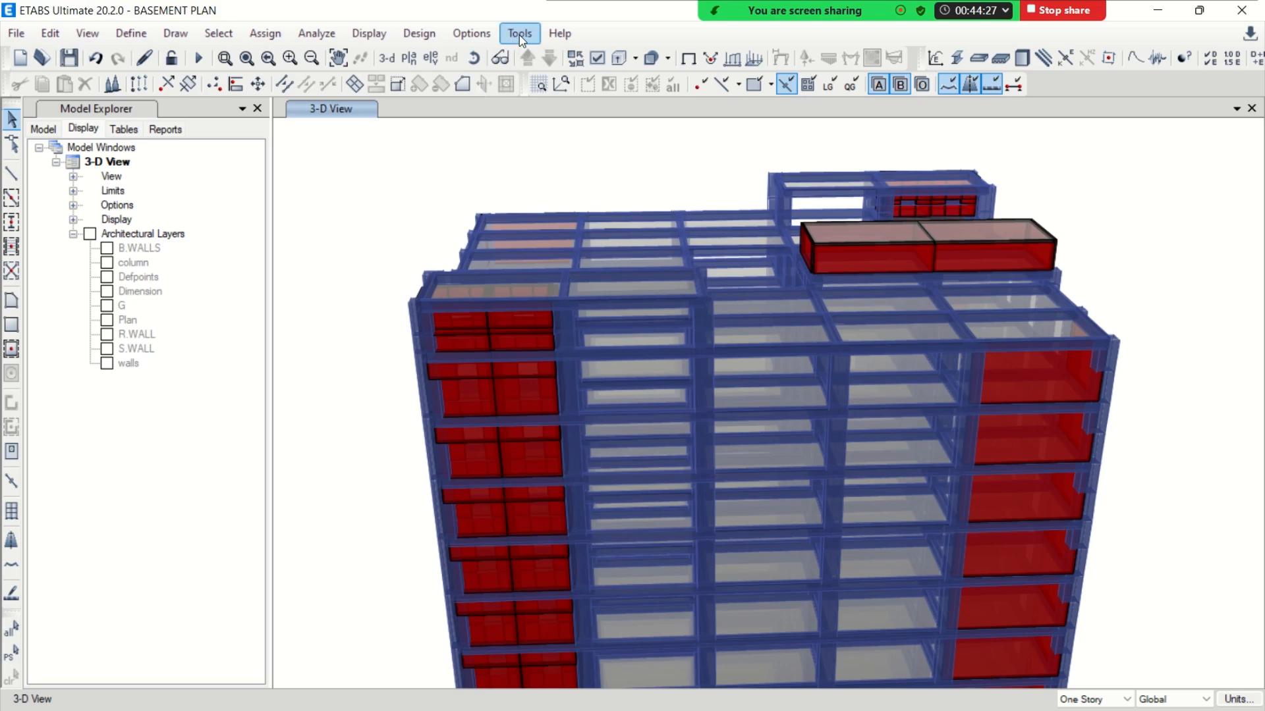
# Look up the keyboard shortcut assigned to the Show Rendered View command in the View category
pyautogui.click(519, 35)
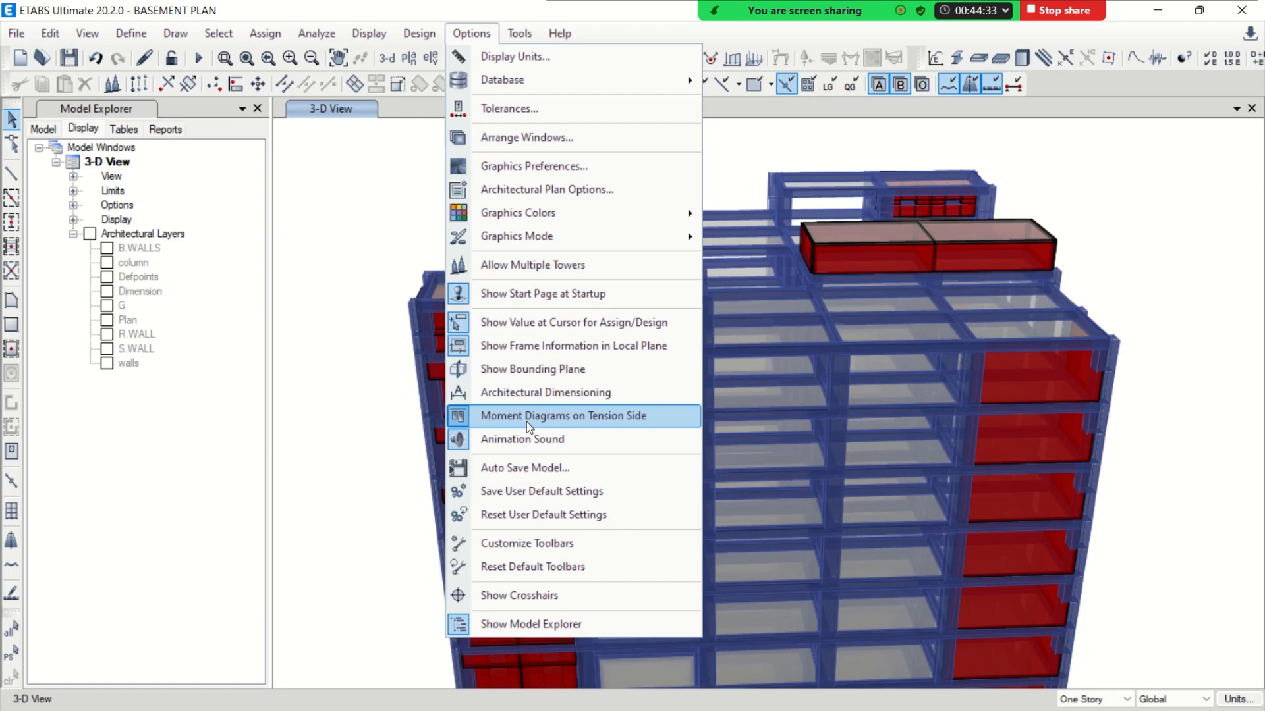
pyautogui.click(522, 545)
pyautogui.click(448, 224)
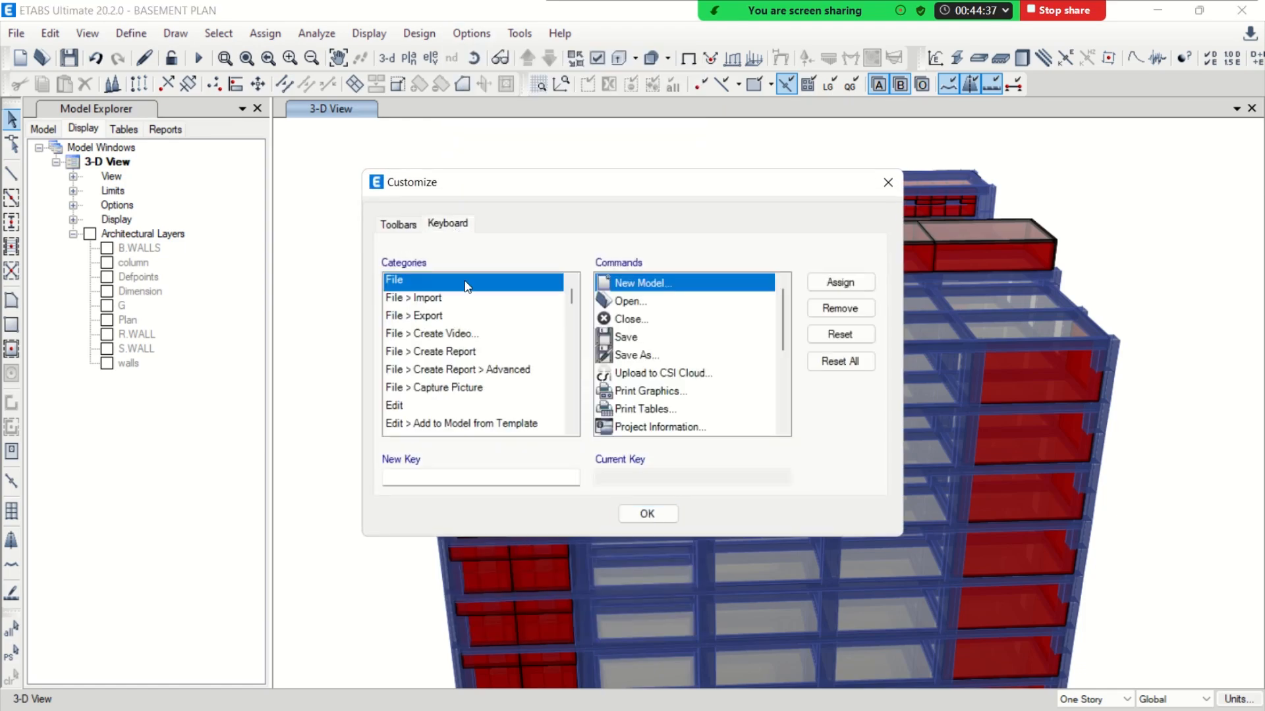
pyautogui.click(471, 378)
pyautogui.scroll(-3, 481, 385)
pyautogui.click(538, 427)
pyautogui.scroll(-3, 659, 402)
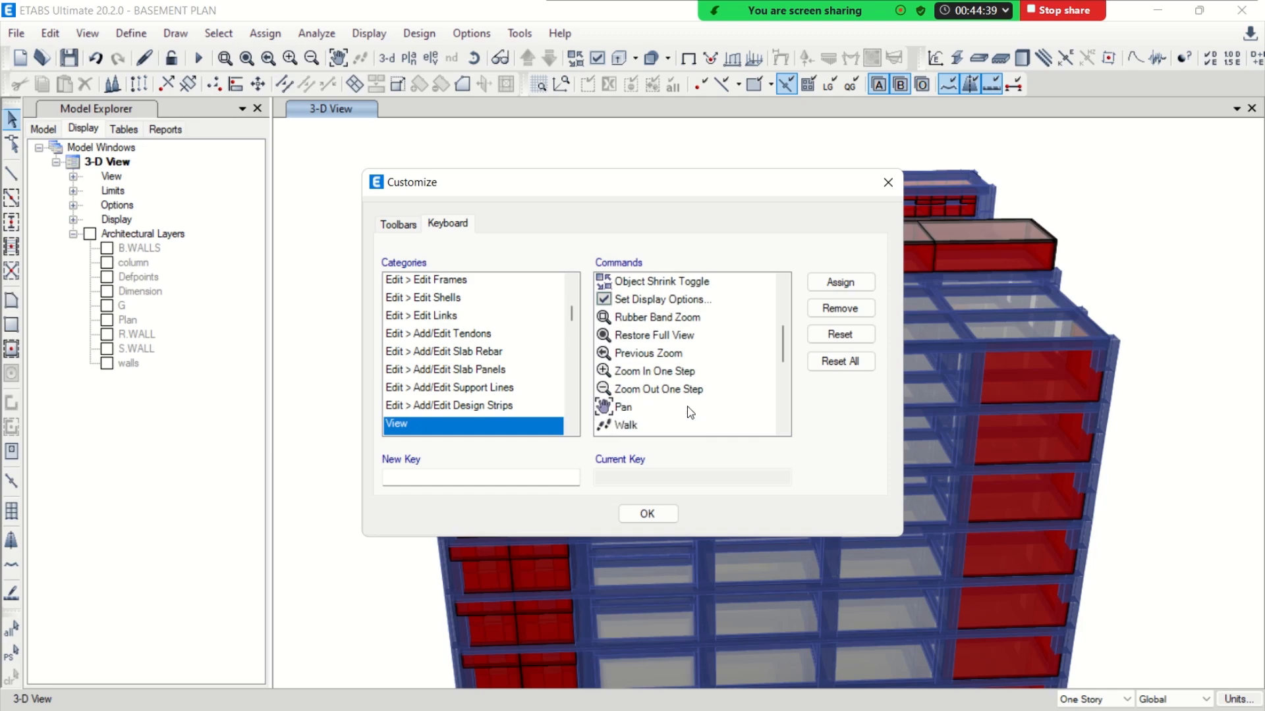
pyautogui.scroll(-3, 690, 412)
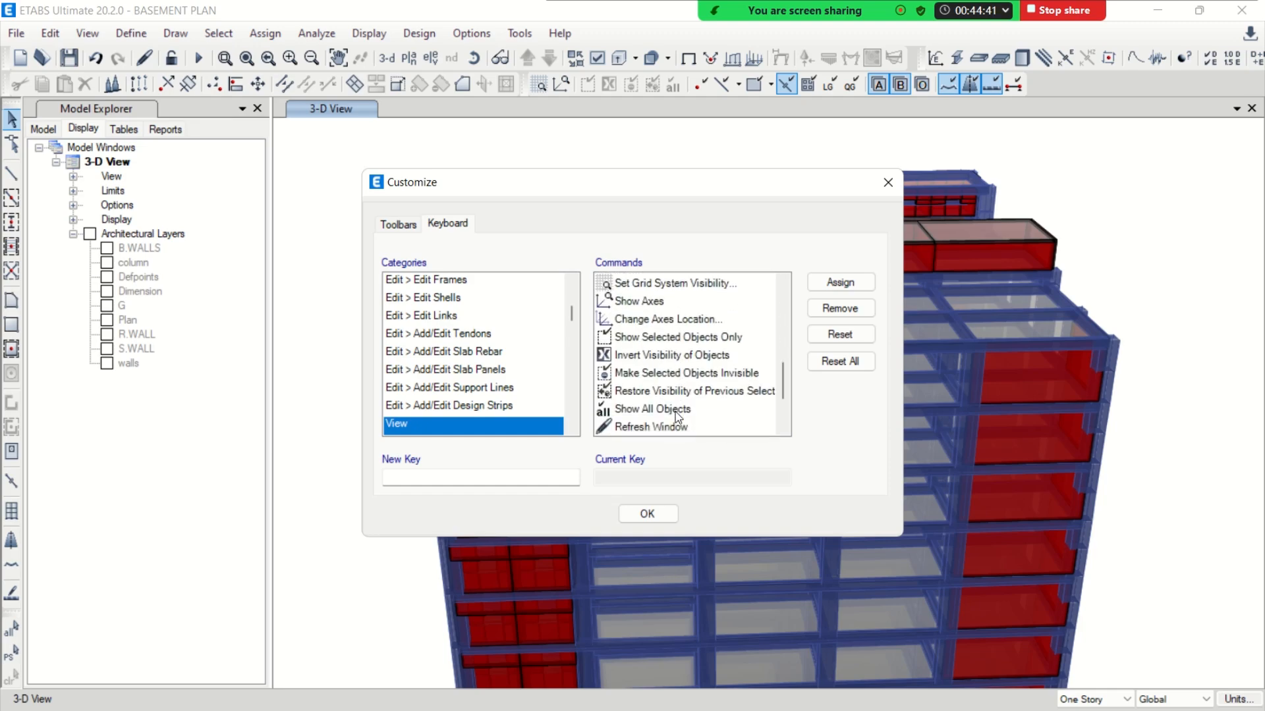
pyautogui.scroll(-3, 678, 413)
pyautogui.click(669, 374)
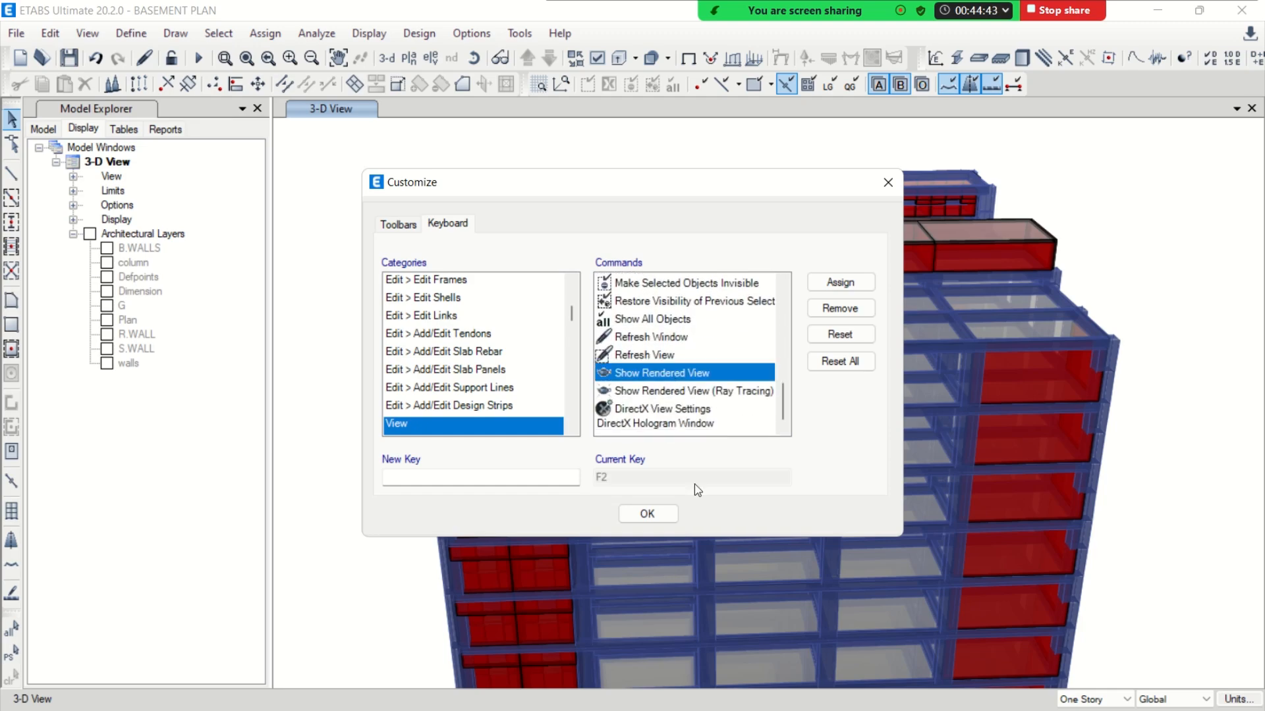
pyautogui.click(672, 514)
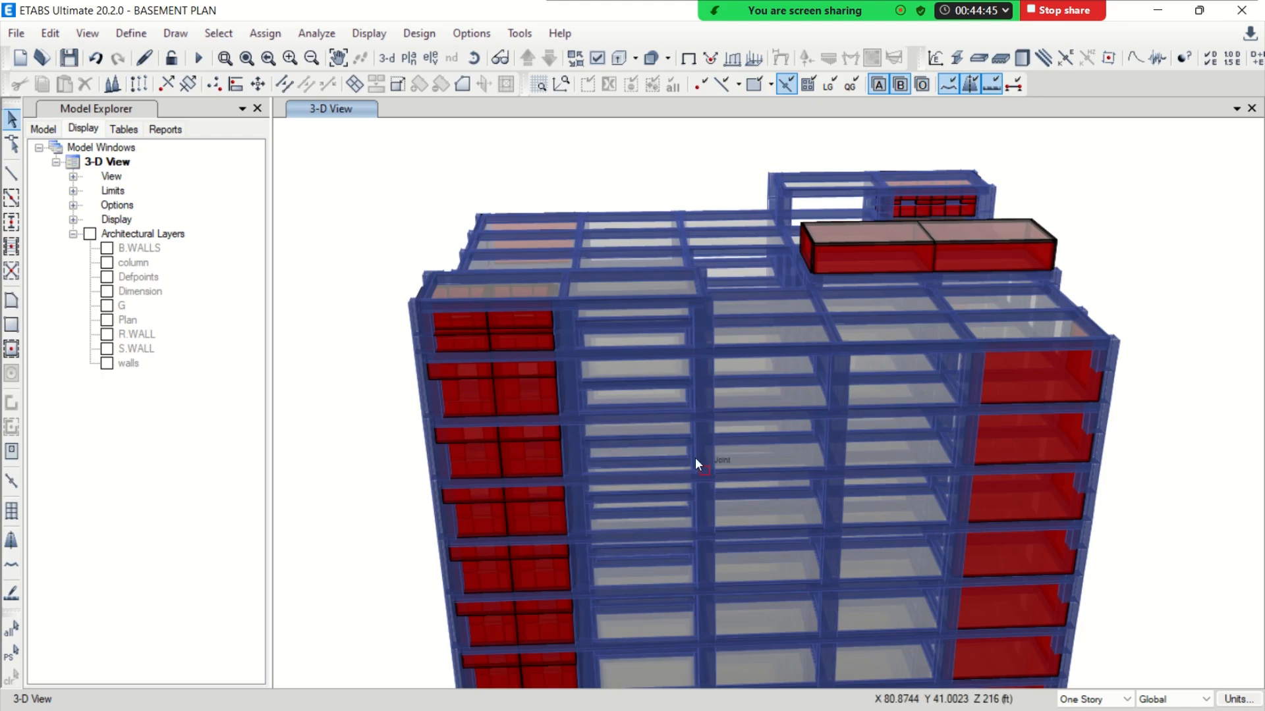
# Show the rendered view of the whole model and inspect the tower from several sides
pyautogui.press('F2')
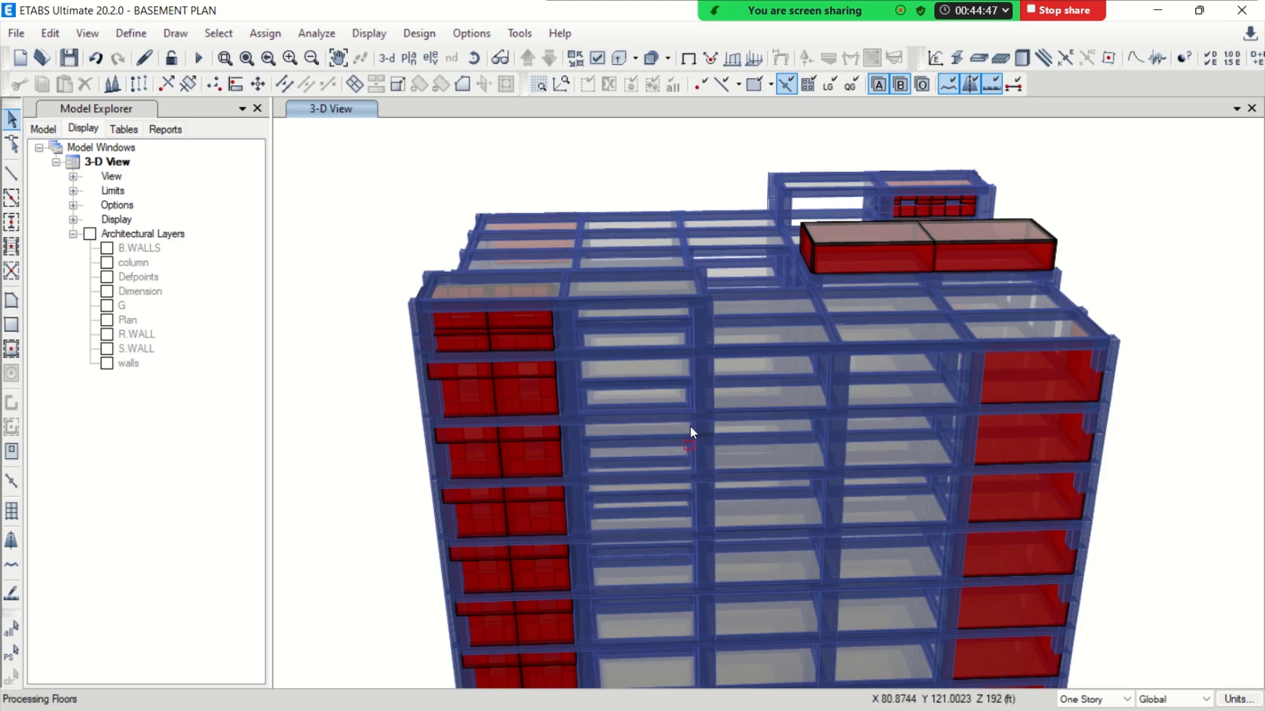
pyautogui.moveTo(670, 338); pyautogui.dragTo(581, 443)
pyautogui.scroll(-3, 739, 422)
pyautogui.moveTo(739, 423); pyautogui.dragTo(560, 259)
pyautogui.scroll(5, 563, 279)
pyautogui.moveTo(700, 373); pyautogui.dragTo(592, 386)
pyautogui.scroll(-3, 592, 386)
pyautogui.moveTo(691, 512); pyautogui.dragTo(718, 535)
pyautogui.scroll(3, 718, 538)
pyautogui.scroll(-5, 701, 441)
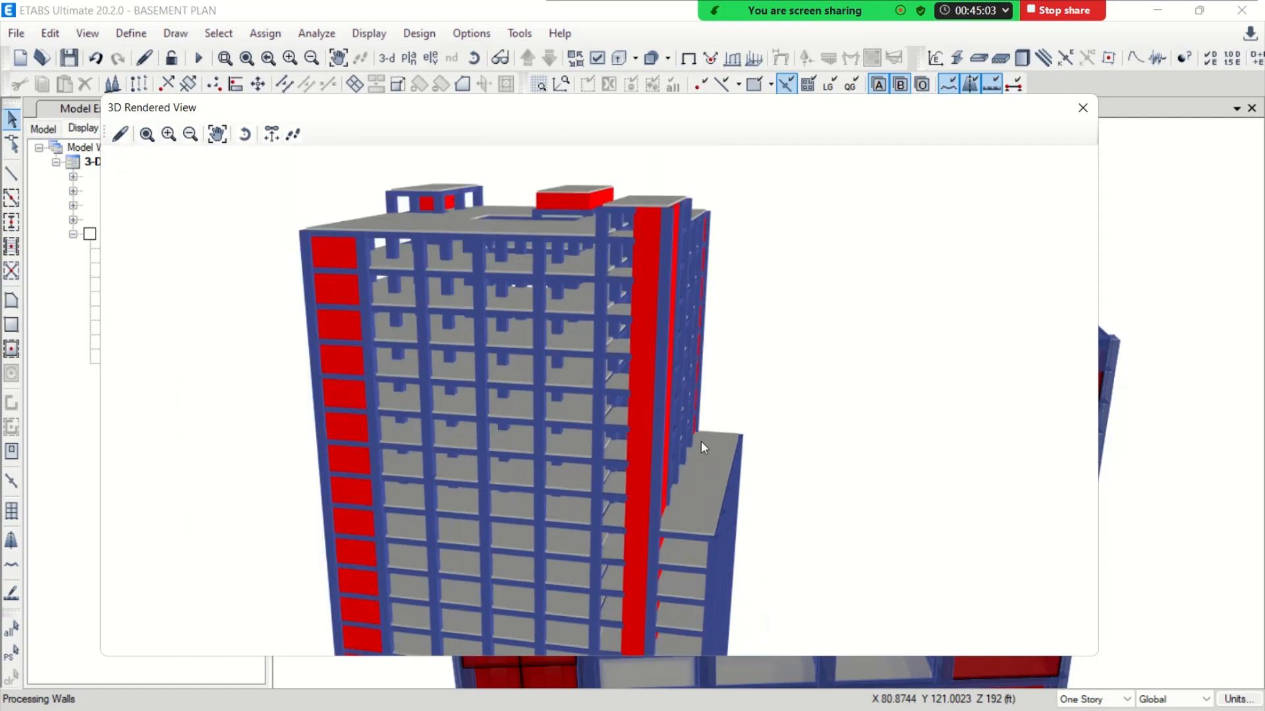
# Inspect the rendered building's lower wing and the basement perimeter walls around its base
pyautogui.moveTo(740, 487); pyautogui.dragTo(672, 523)
pyautogui.moveTo(672, 524); pyautogui.dragTo(651, 517, button='middle')
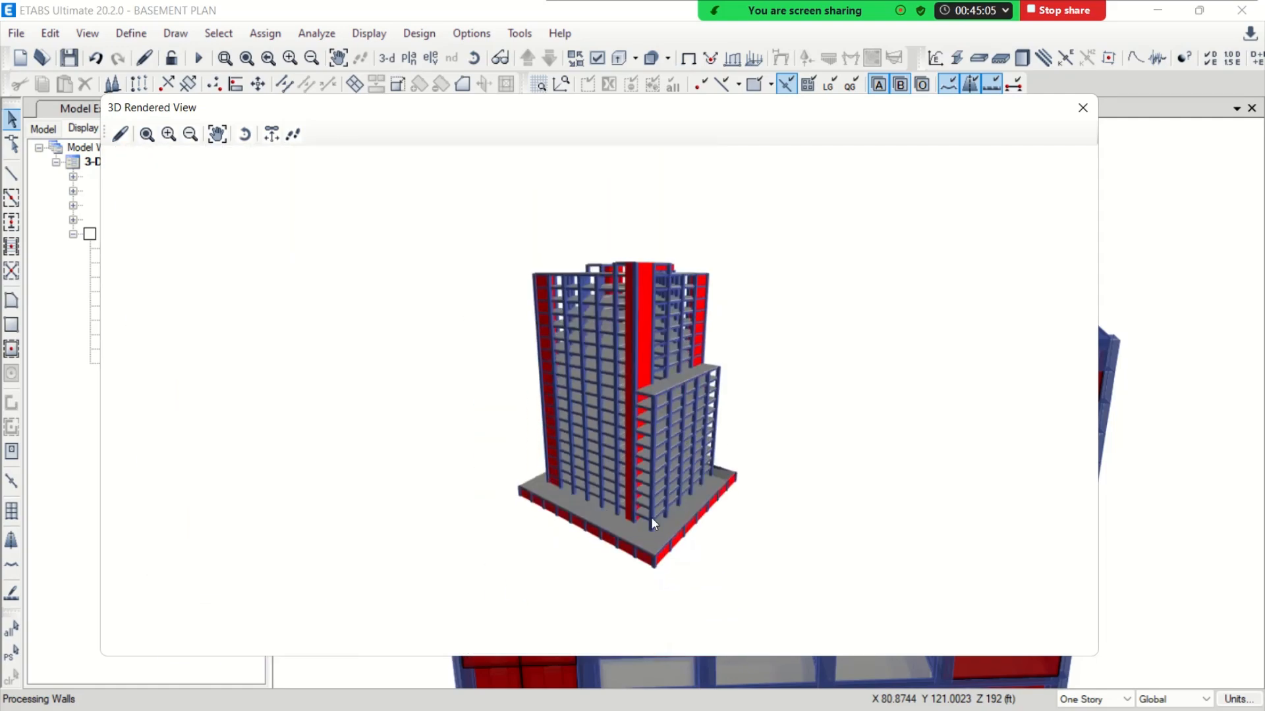
pyautogui.scroll(4, 652, 519)
pyautogui.moveTo(742, 536); pyautogui.dragTo(655, 544)
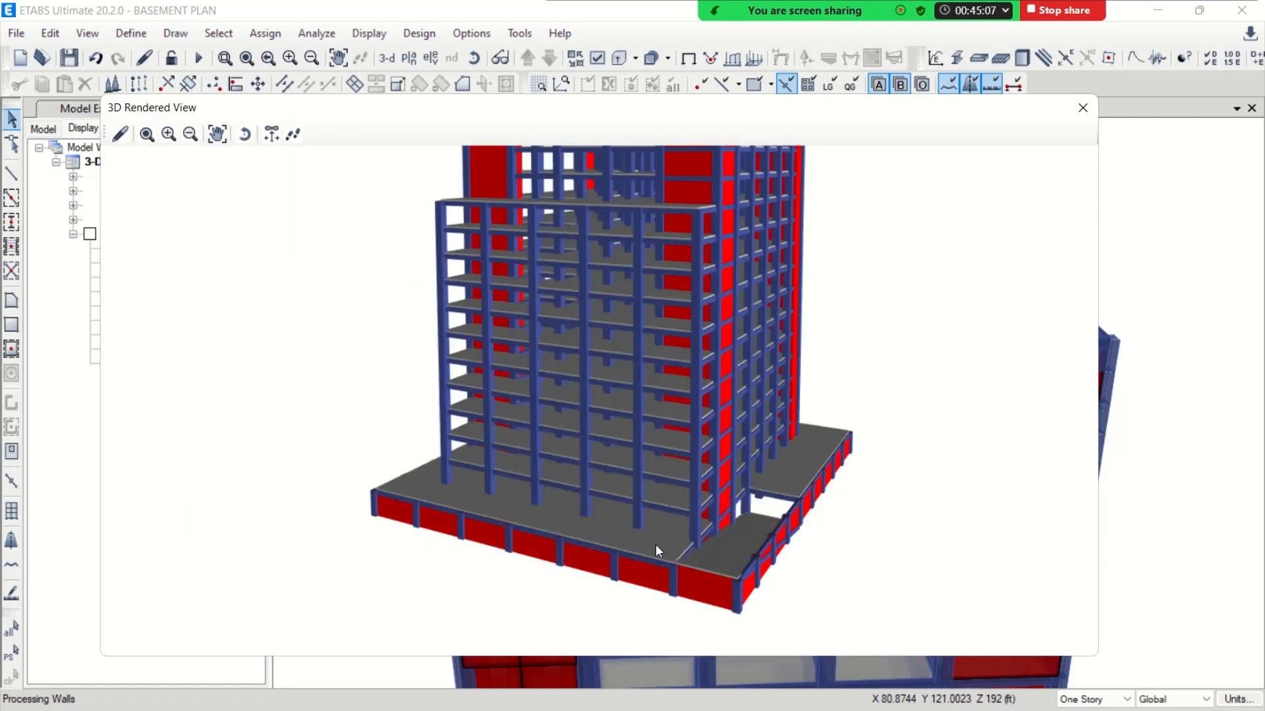
pyautogui.scroll(5, 775, 551)
pyautogui.scroll(-3, 705, 520)
pyautogui.scroll(-4, 704, 520)
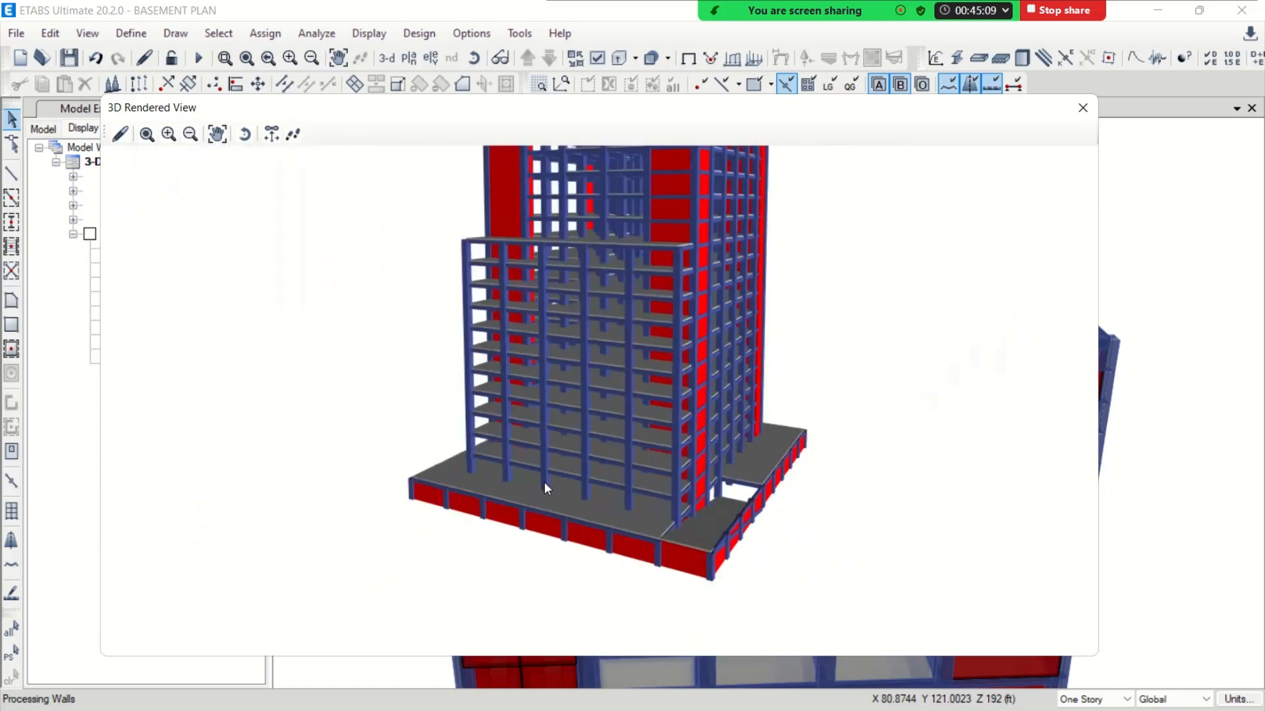
# Inspect the rendered water tank and mumty blocks on the roof, close the rendered view and save the model
pyautogui.moveTo(544, 481); pyautogui.dragTo(498, 527)
pyautogui.scroll(-3, 572, 422)
pyautogui.moveTo(623, 390); pyautogui.dragTo(653, 269)
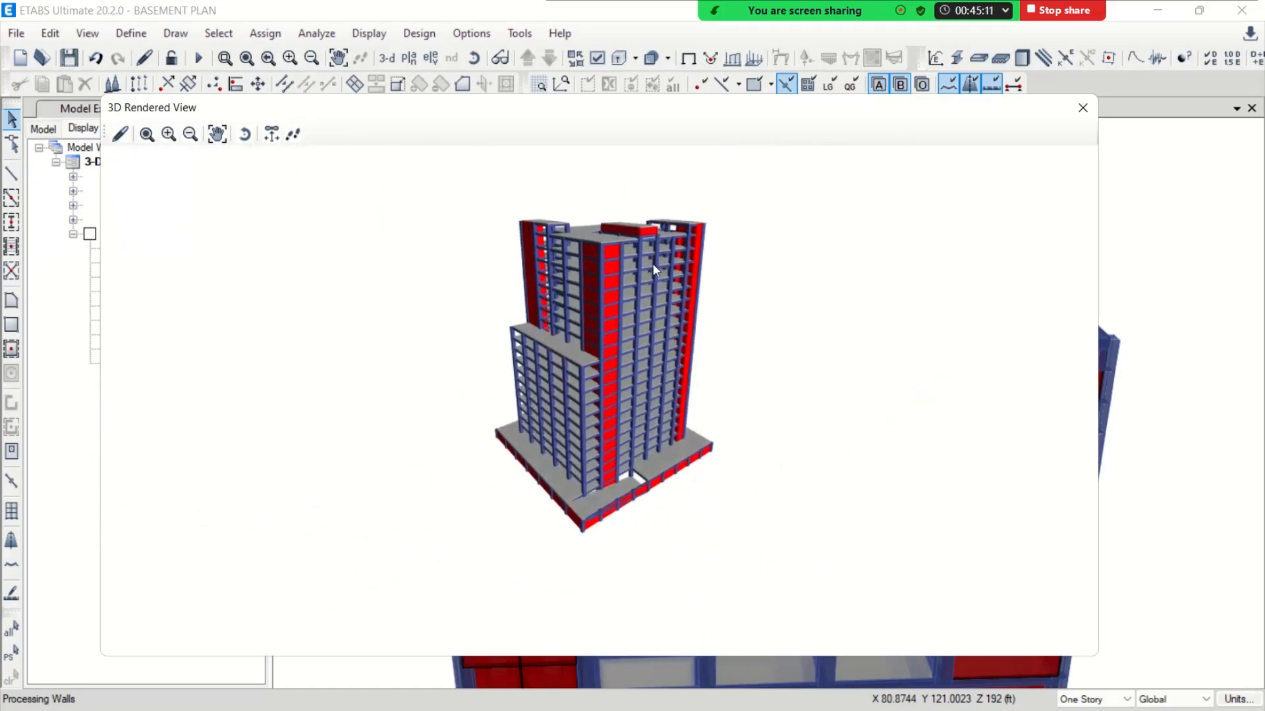
pyautogui.scroll(3, 686, 318)
pyautogui.moveTo(588, 315); pyautogui.dragTo(575, 423)
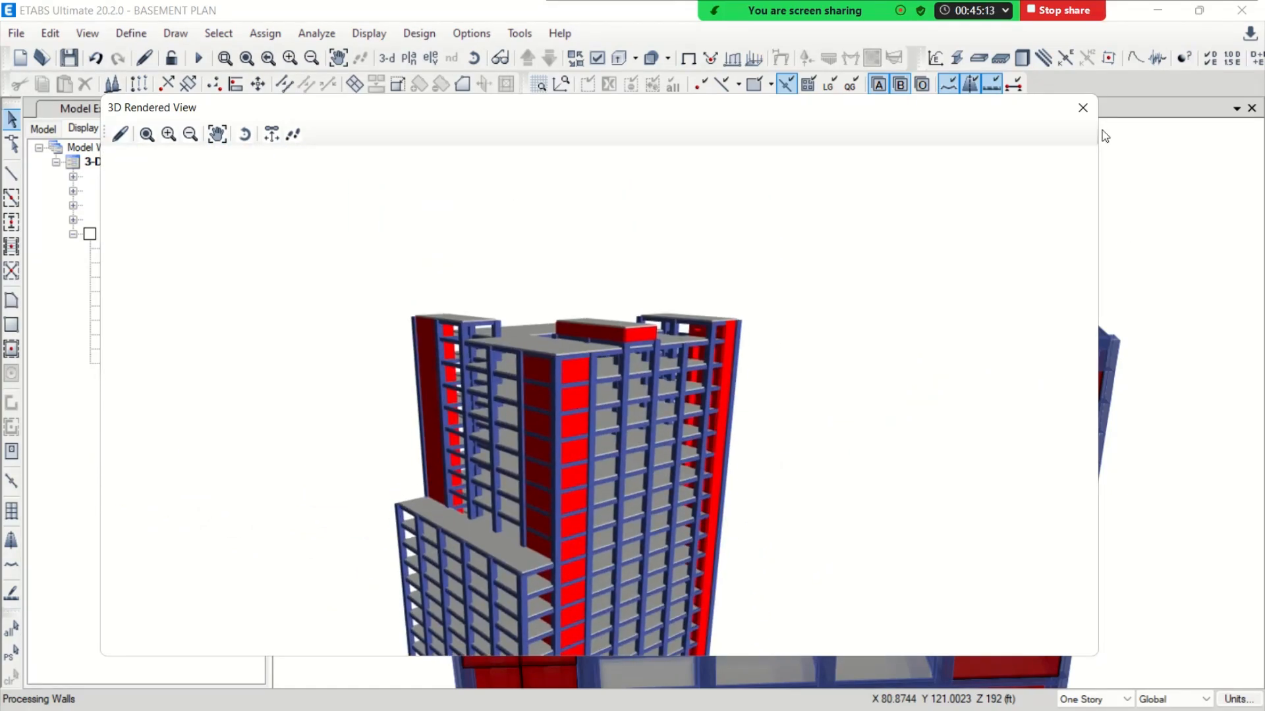
pyautogui.click(1082, 107)
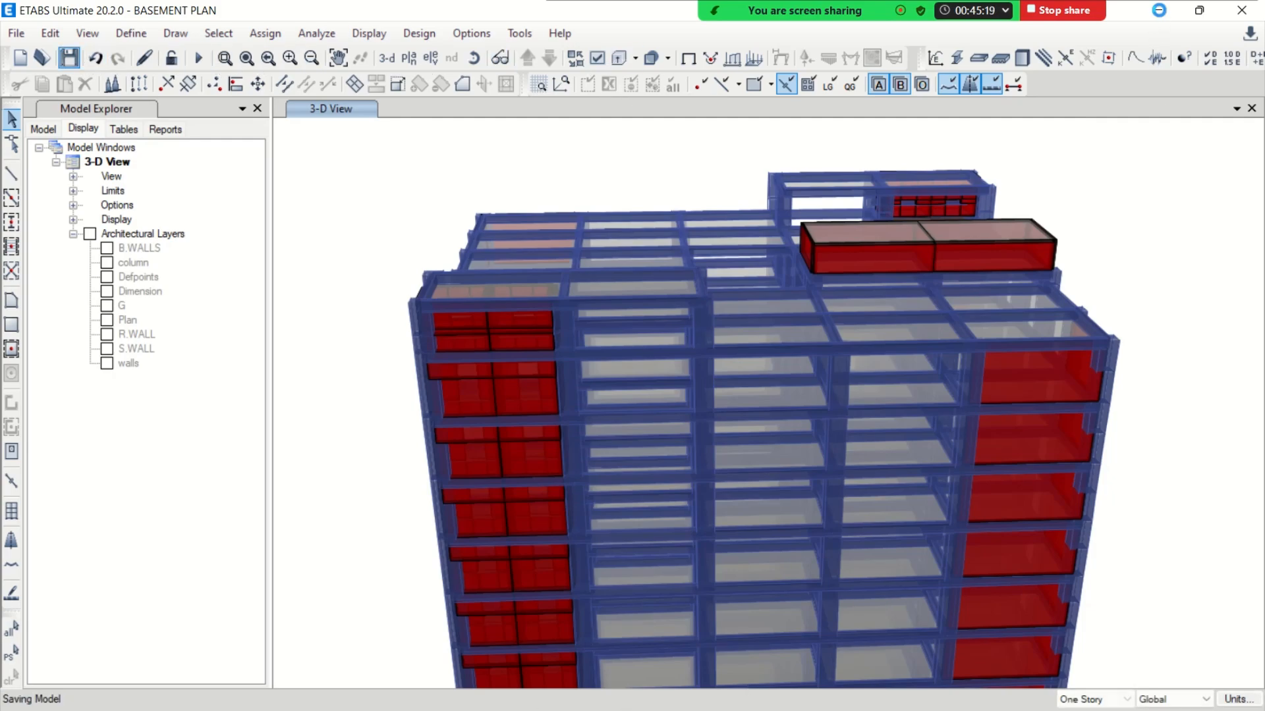
# Switch to the SDS-BD-2 MODULE-2 presentation in PowerPoint and go to slide 6 on stairs and partition walls
pyautogui.click(1158, 10)
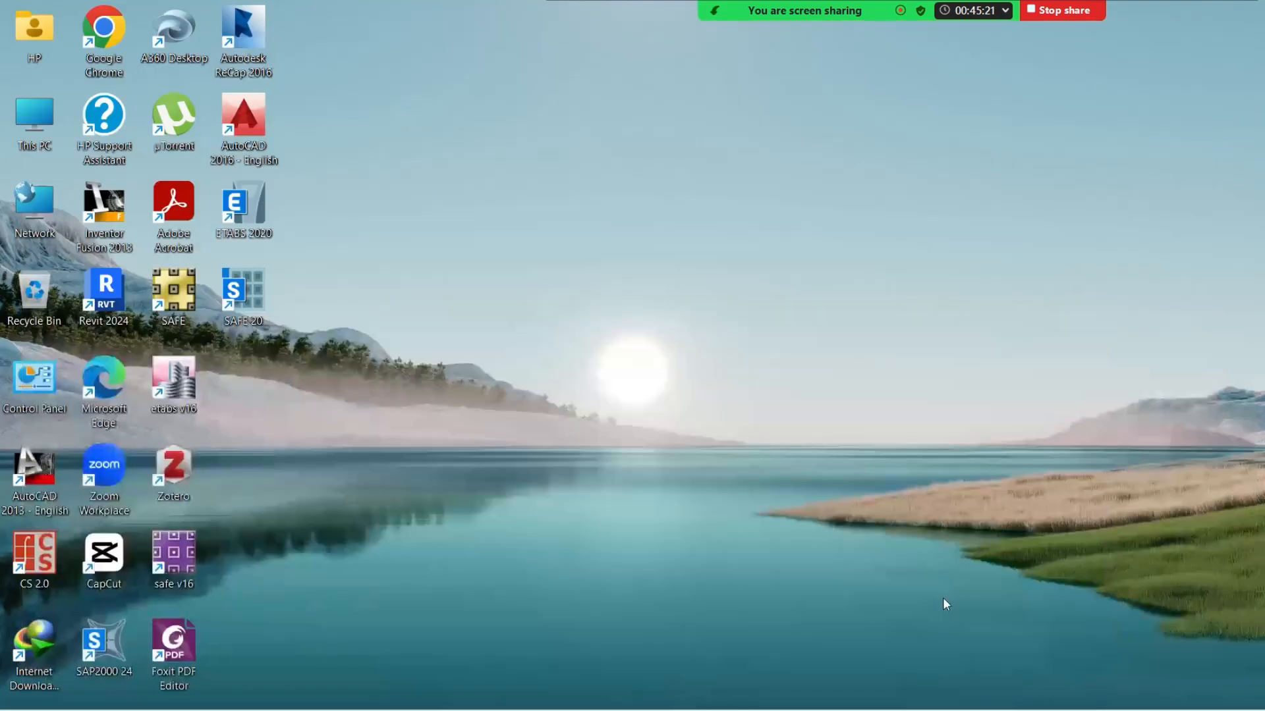
pyautogui.moveTo(841, 708)
pyautogui.click(871, 692)
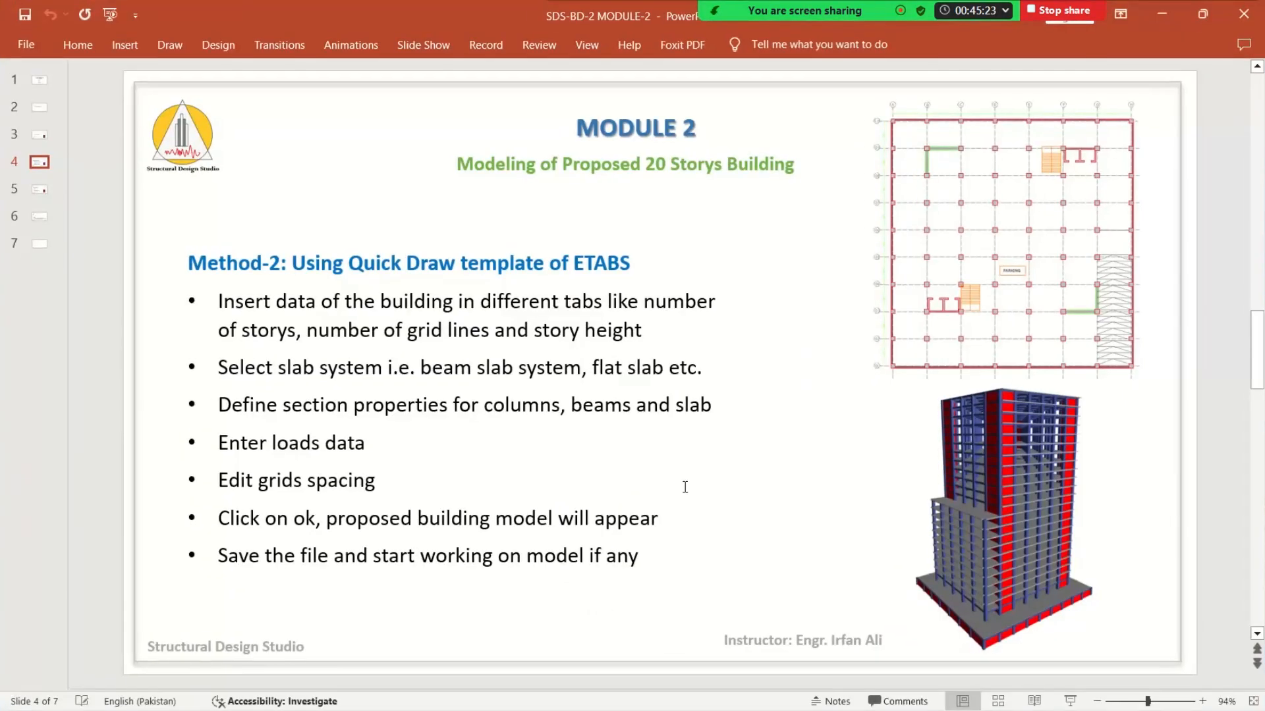
pyautogui.scroll(-3, 670, 374)
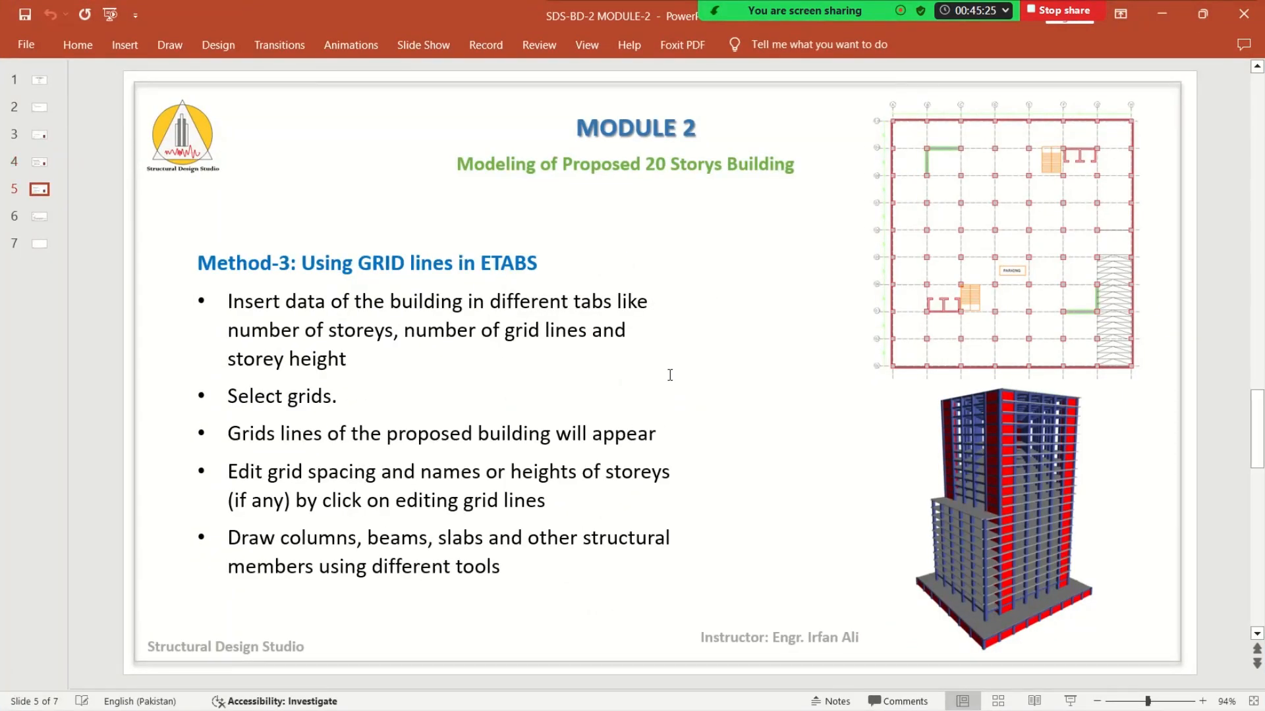
pyautogui.scroll(-3, 670, 374)
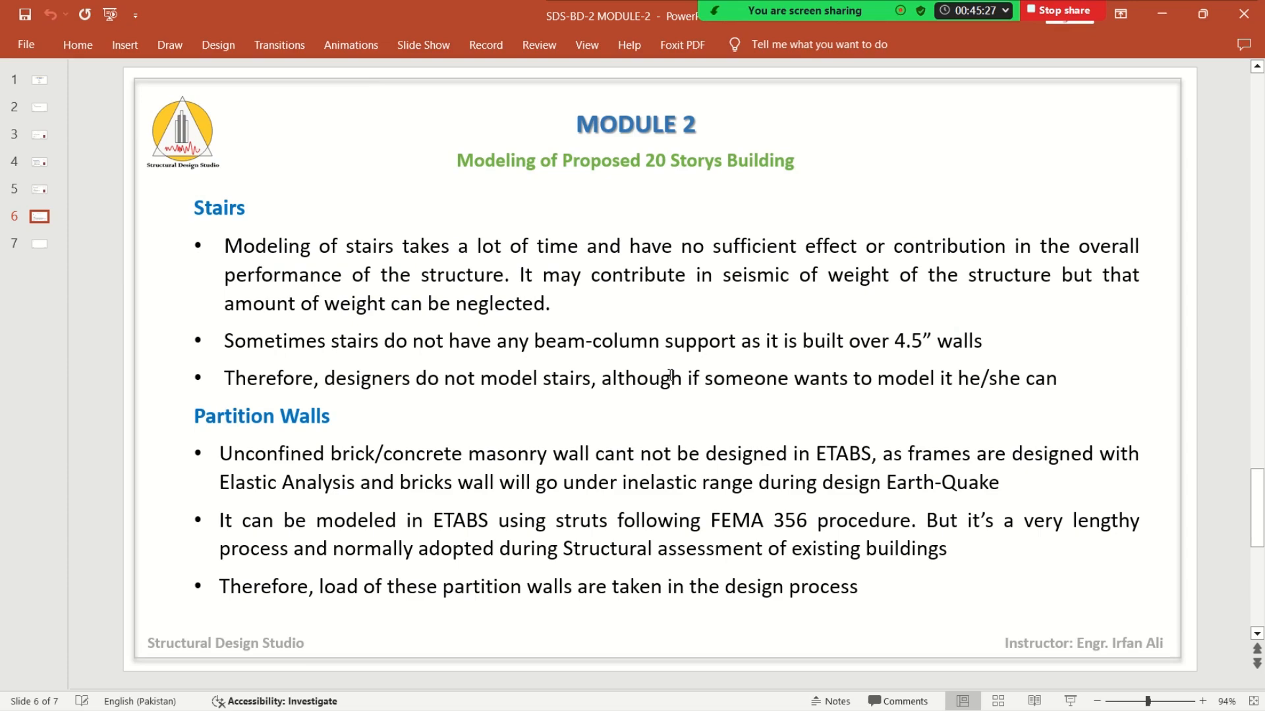